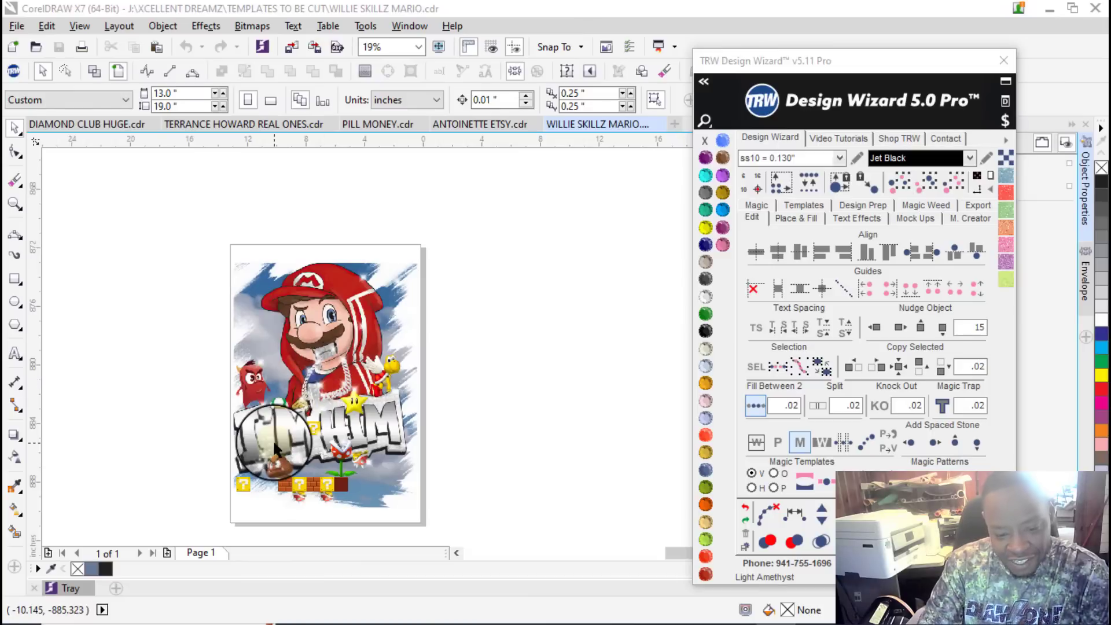
Step: Examine the Mario artwork on the page, both as a whole and up close around the face and lettering
{"action": "scroll", "coordinate": [342, 418], "scroll_direction": "up", "scroll_amount": 4}
{"action": "scroll", "coordinate": [342, 418], "scroll_direction": "down", "scroll_amount": 4}
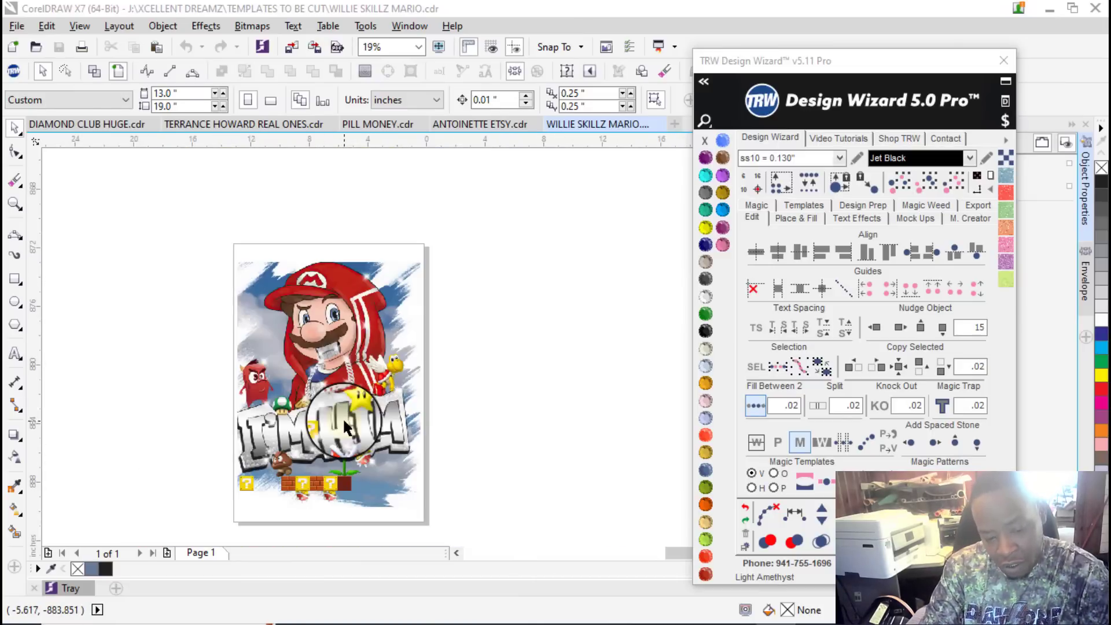
{"action": "scroll", "coordinate": [433, 371], "scroll_direction": "up", "scroll_amount": 2}
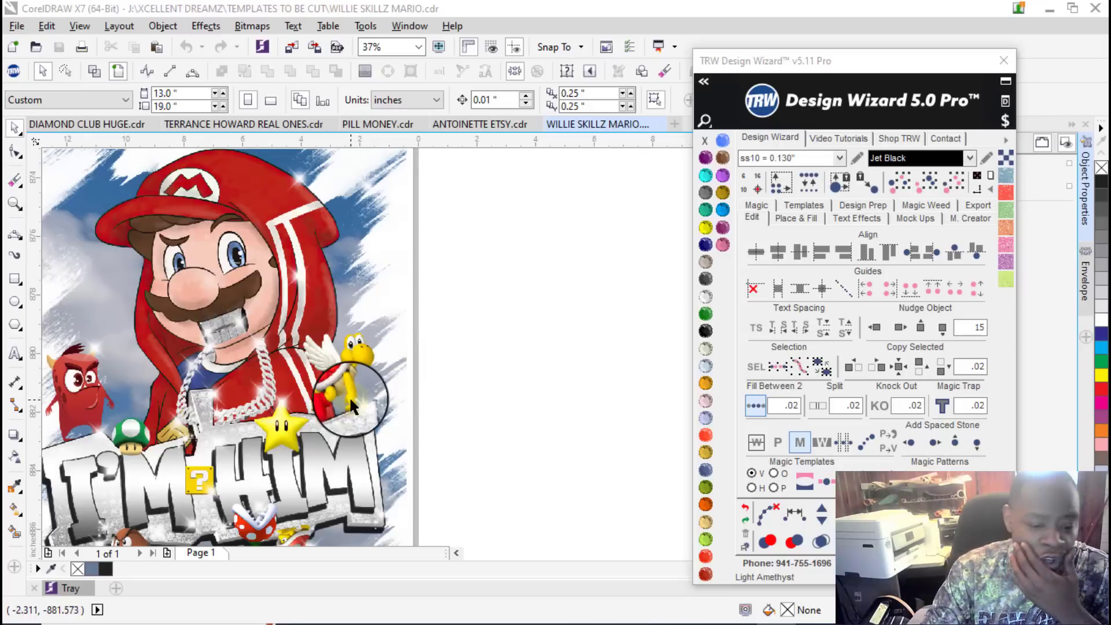
{"action": "scroll", "coordinate": [356, 416], "scroll_direction": "down", "scroll_amount": 2}
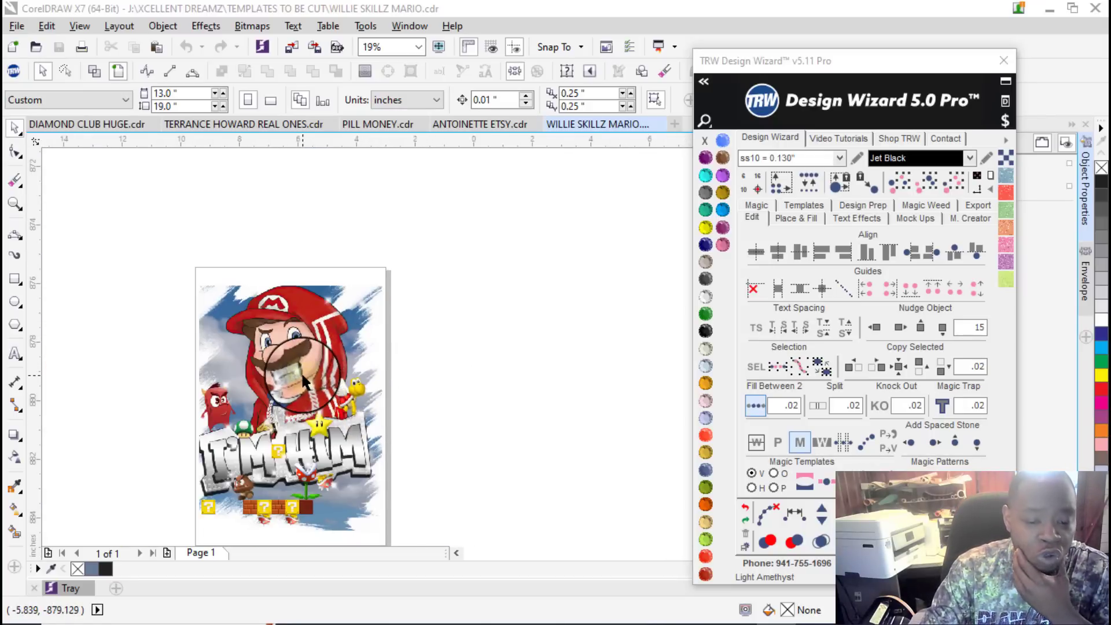
{"action": "scroll", "coordinate": [409, 351], "scroll_direction": "up", "scroll_amount": 2}
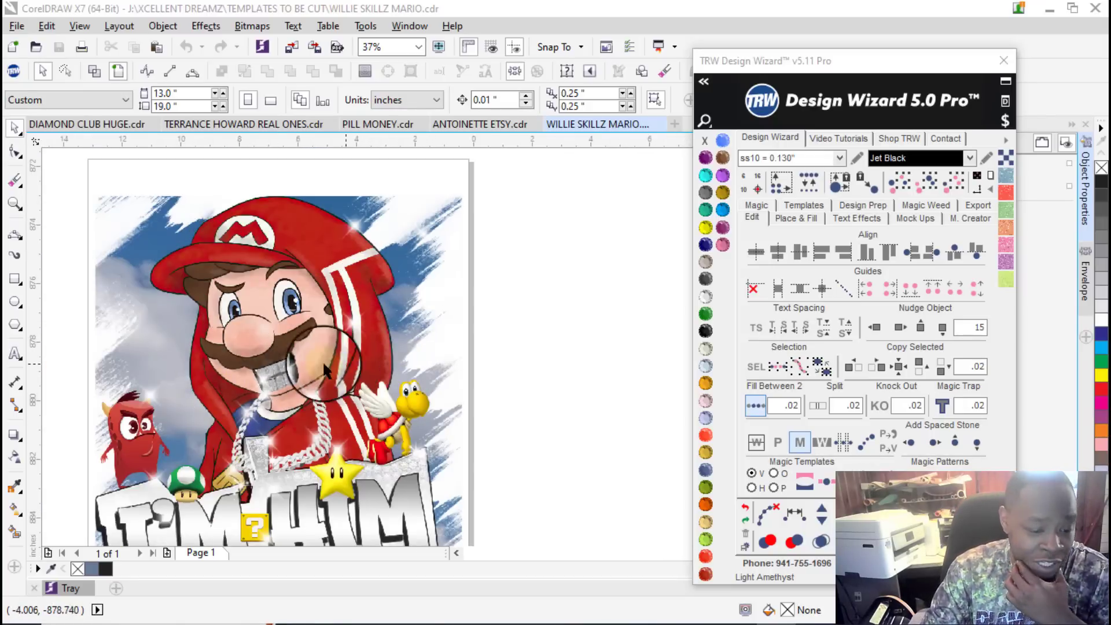
{"action": "scroll", "coordinate": [237, 353], "scroll_direction": "down", "scroll_amount": 2}
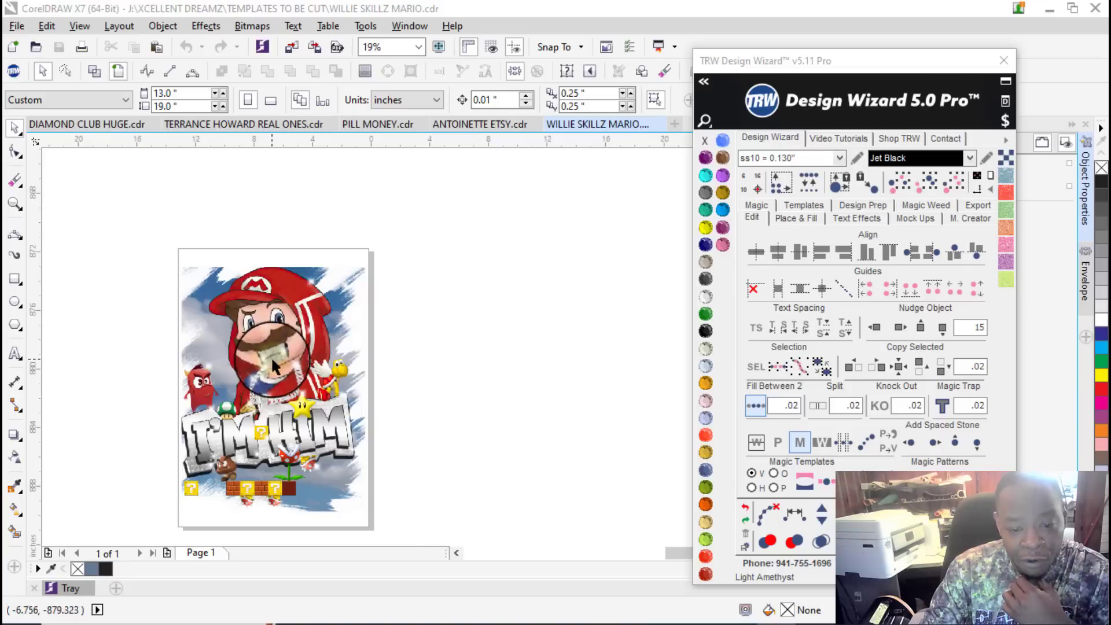
{"action": "scroll", "coordinate": [276, 428], "scroll_direction": "up", "scroll_amount": 2}
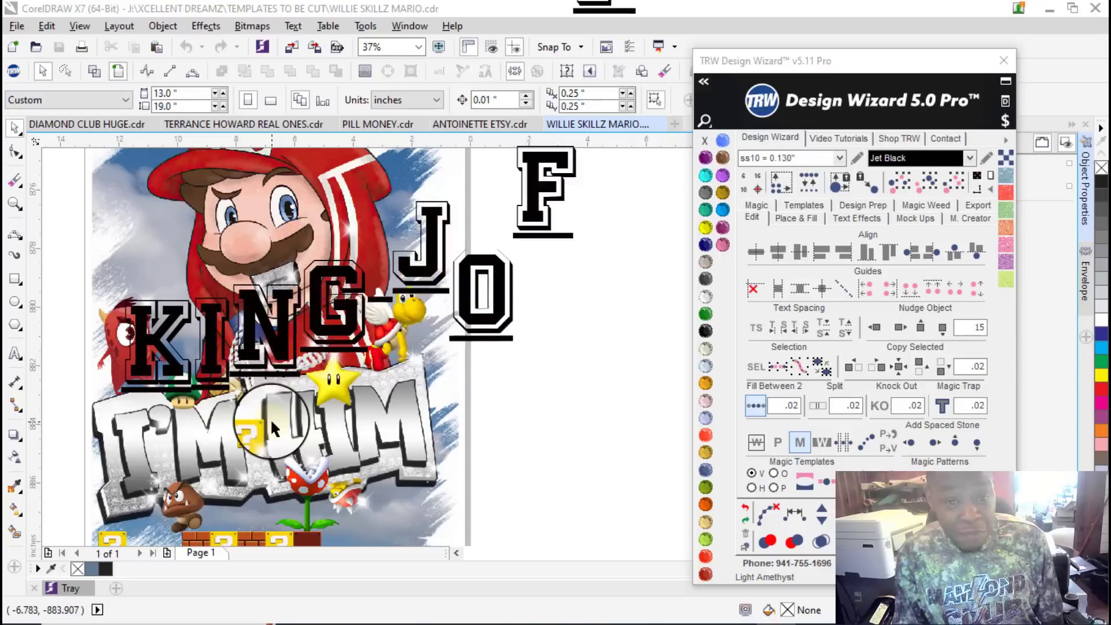
{"action": "scroll", "coordinate": [298, 398], "scroll_direction": "down", "scroll_amount": 2}
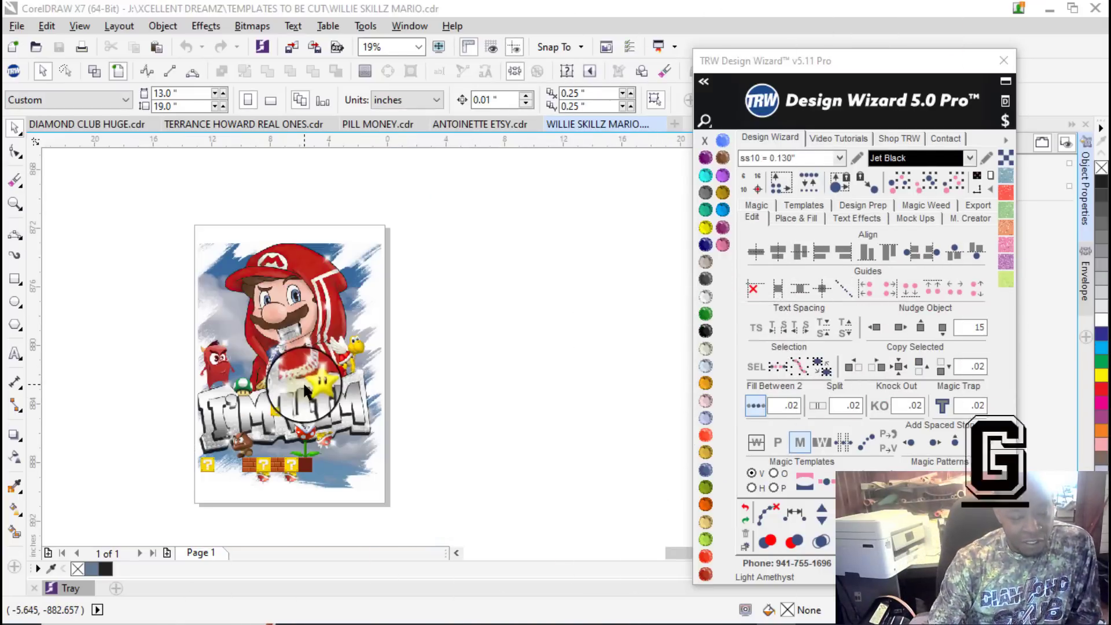
{"action": "left_click", "coordinate": [241, 262]}
{"action": "left_click_drag", "start_coordinate": [280, 294], "coordinate": [447, 296]}
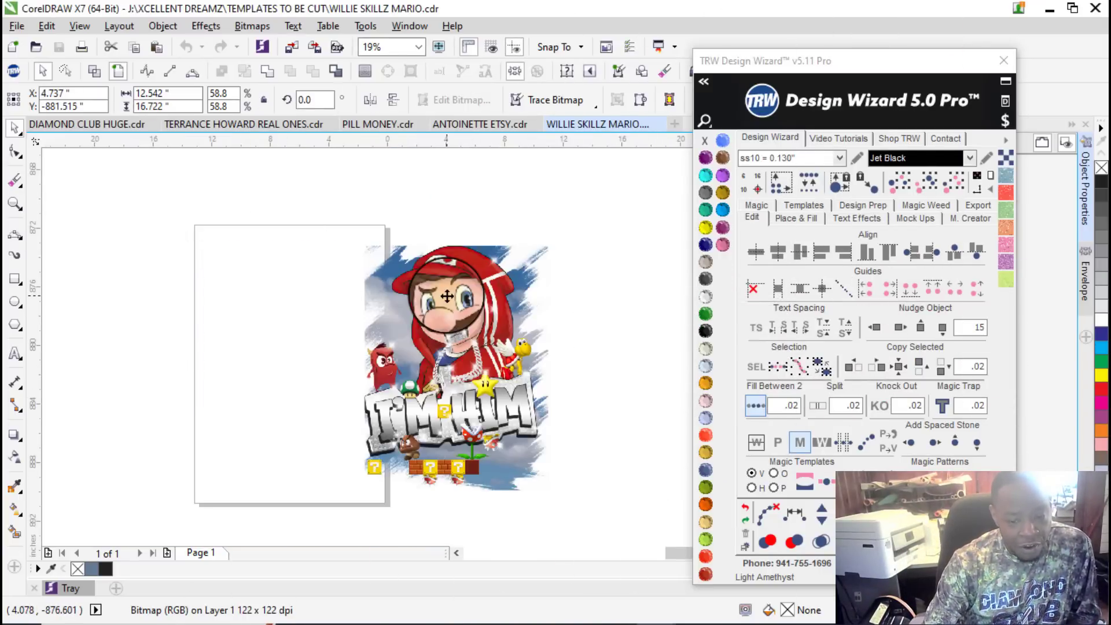
{"action": "key", "text": "ctrl+z"}
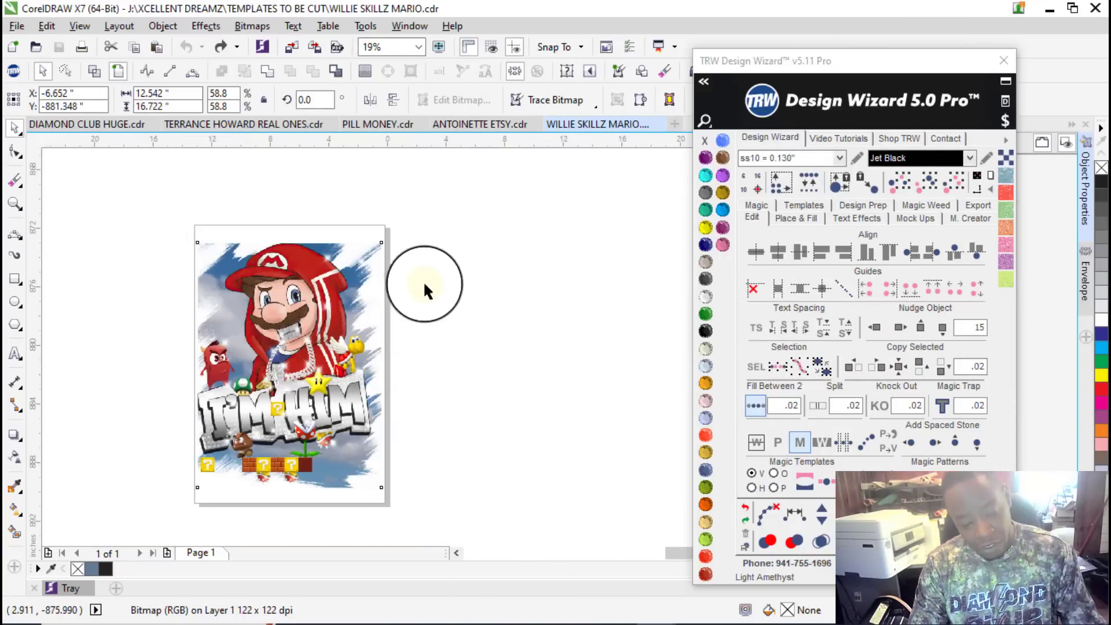
{"action": "left_click", "coordinate": [463, 310]}
Step: Examine the character's blue eye down to individual pixels to judge the bitmap's quality
{"action": "scroll", "coordinate": [306, 287], "scroll_direction": "up", "scroll_amount": 5}
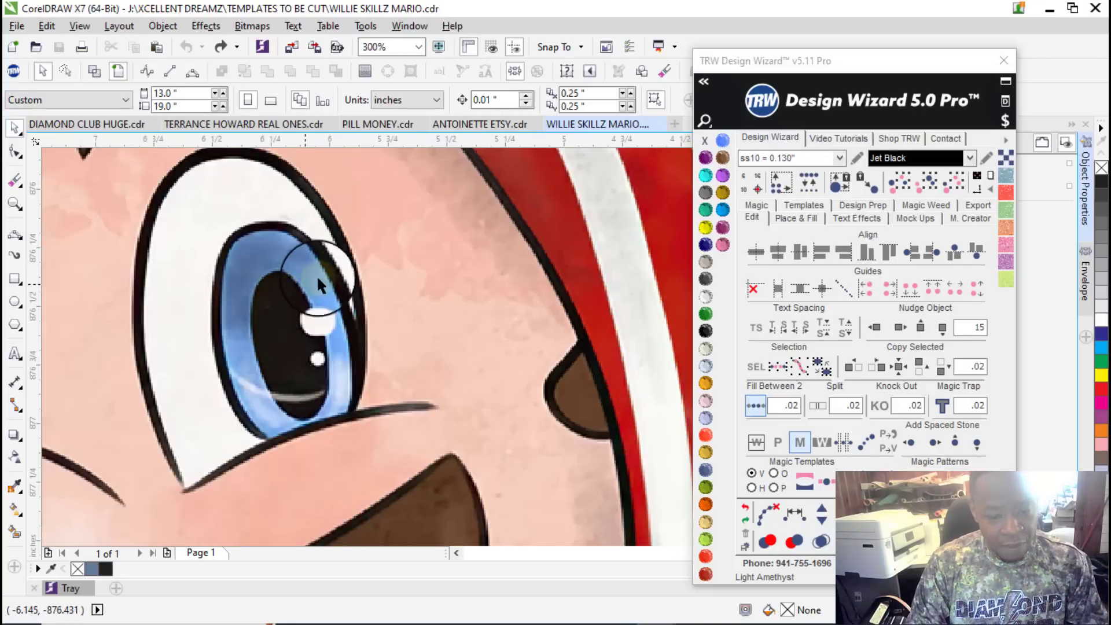
{"action": "scroll", "coordinate": [321, 277], "scroll_direction": "up", "scroll_amount": 5}
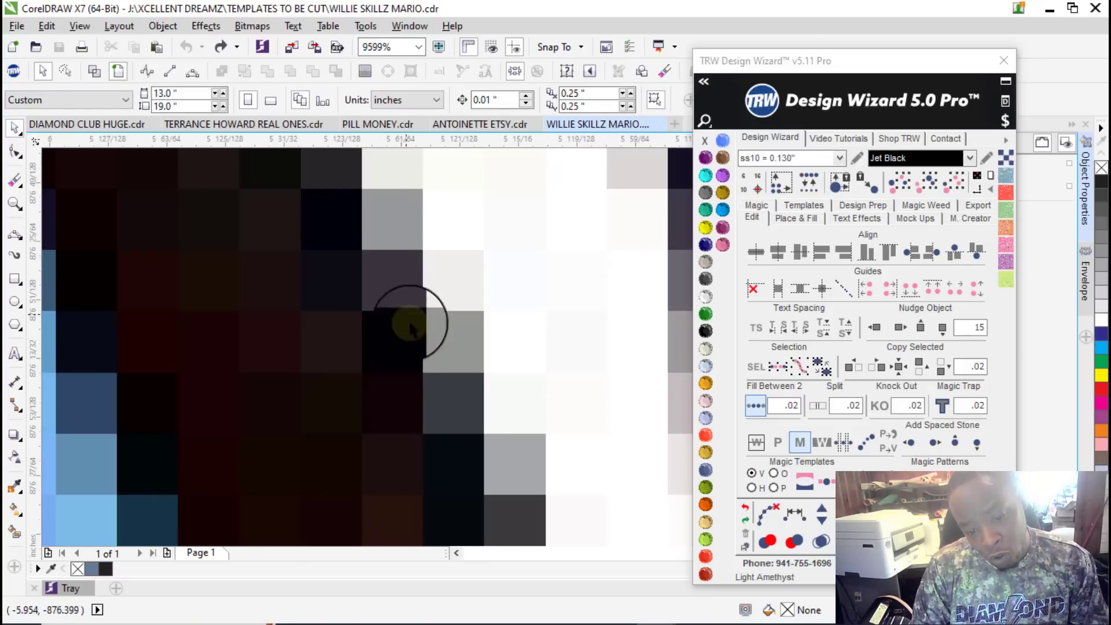
{"action": "scroll", "coordinate": [406, 324], "scroll_direction": "down", "scroll_amount": 8}
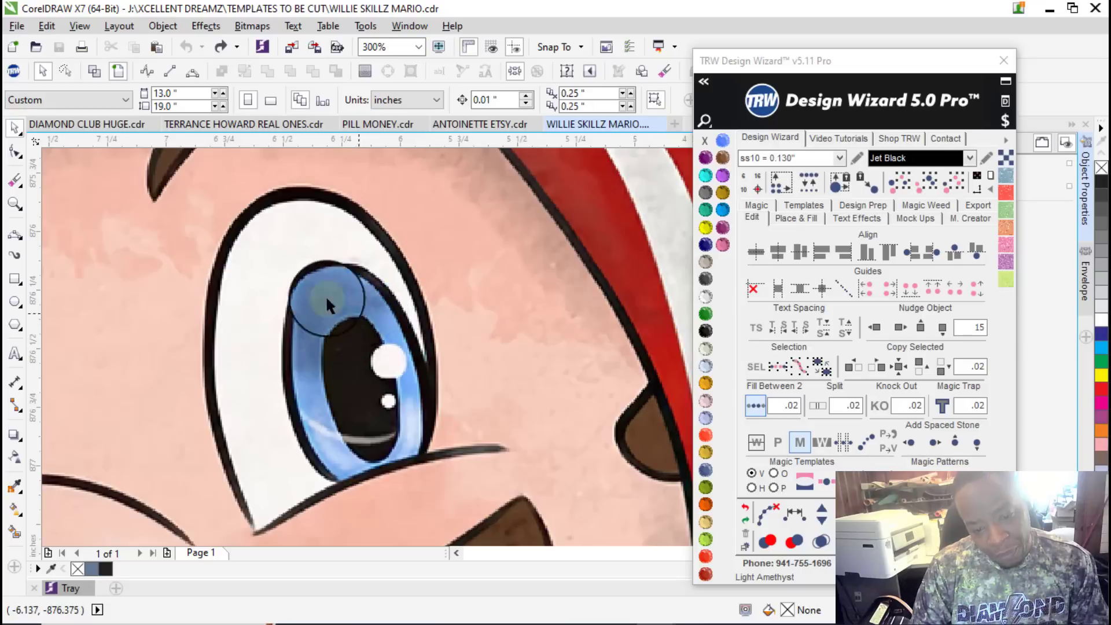
{"action": "scroll", "coordinate": [145, 209], "scroll_direction": "up", "scroll_amount": 3}
{"action": "scroll", "coordinate": [144, 200], "scroll_direction": "up", "scroll_amount": 2}
{"action": "scroll", "coordinate": [347, 306], "scroll_direction": "down", "scroll_amount": 8}
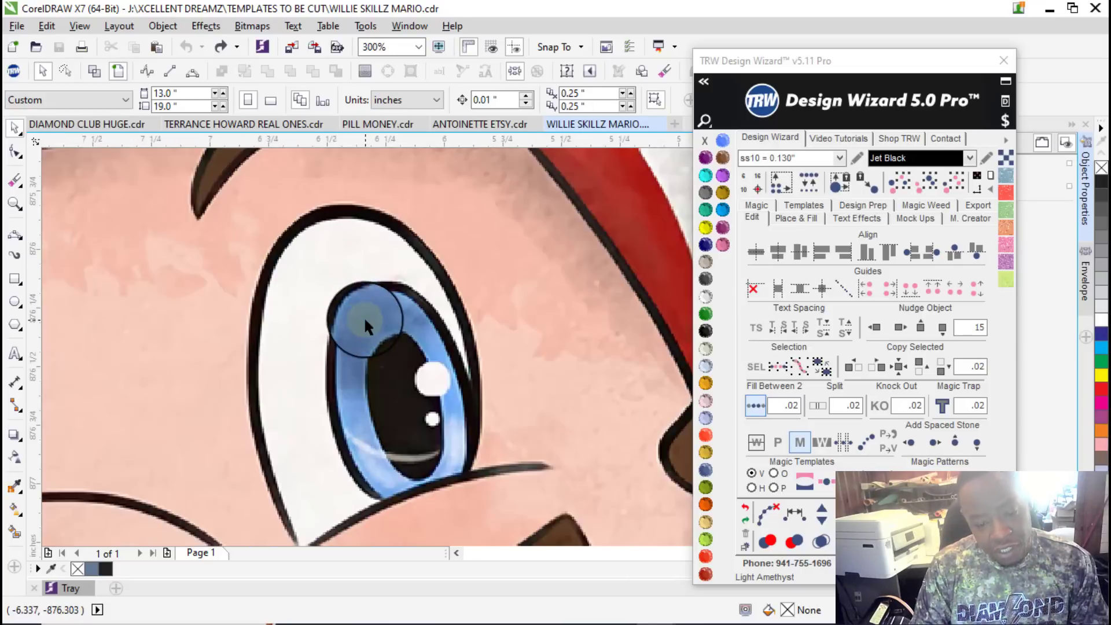
{"action": "scroll", "coordinate": [372, 348], "scroll_direction": "down", "scroll_amount": 2}
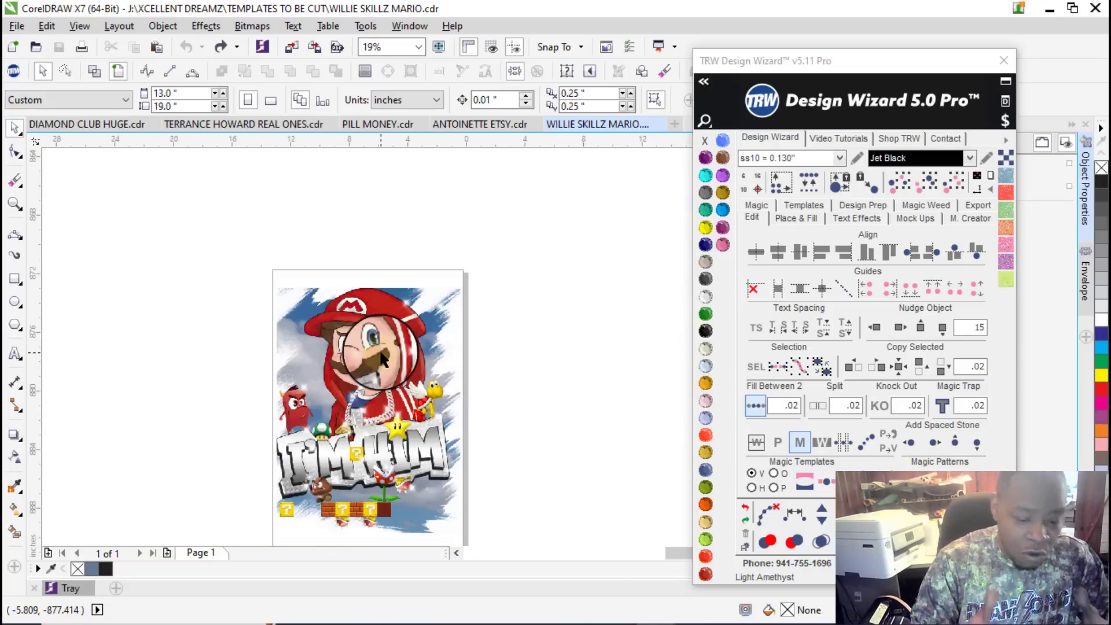
Step: Inspect the artwork's small details, including the question blocks, metallic teeth, chain and side characters
{"action": "scroll", "coordinate": [368, 515], "scroll_direction": "up", "scroll_amount": 2}
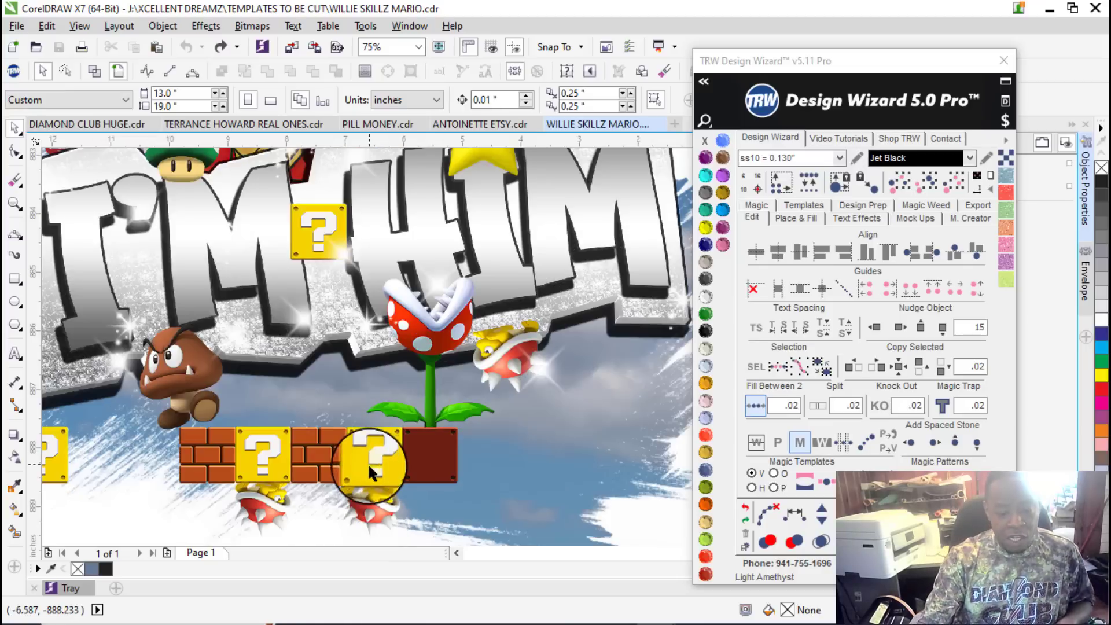
{"action": "scroll", "coordinate": [373, 474], "scroll_direction": "down", "scroll_amount": 2}
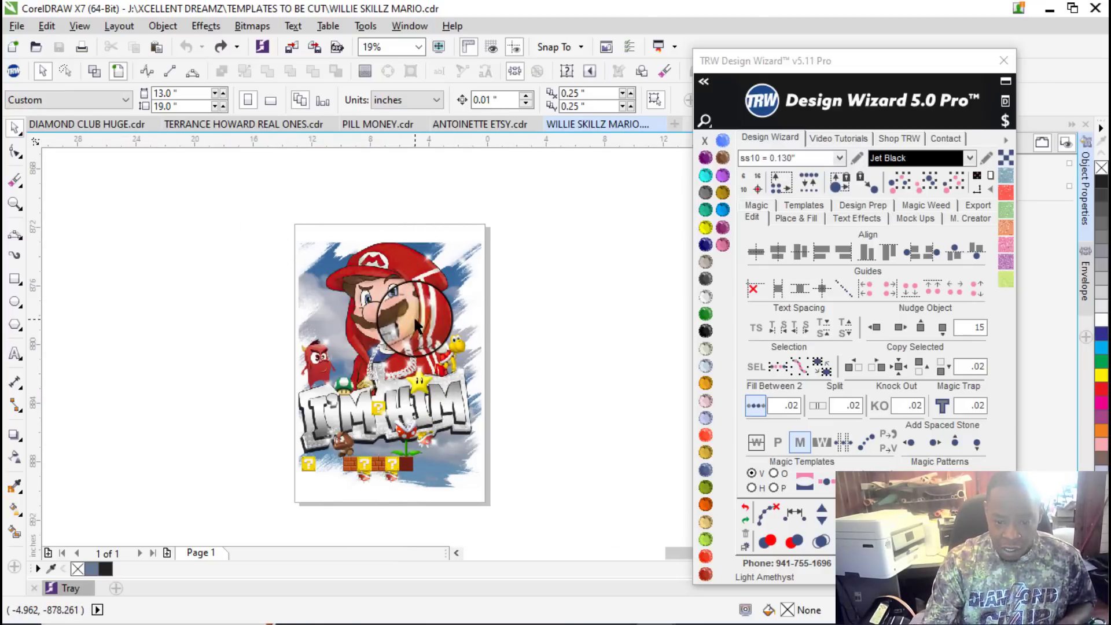
{"action": "scroll", "coordinate": [412, 315], "scroll_direction": "up", "scroll_amount": 6}
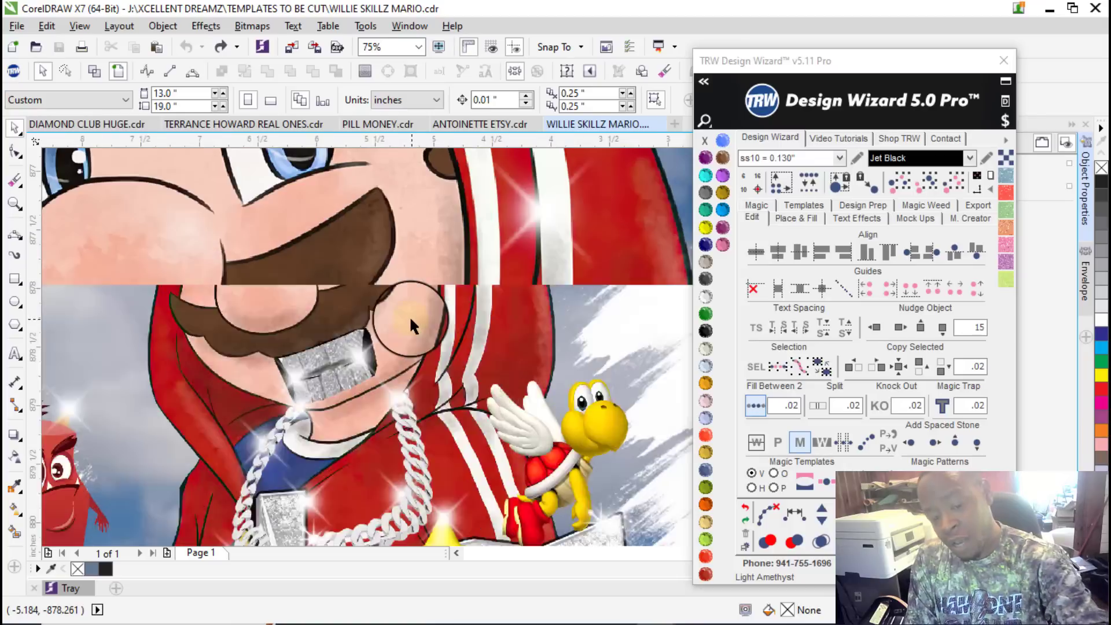
{"action": "scroll", "coordinate": [409, 315], "scroll_direction": "down", "scroll_amount": 6}
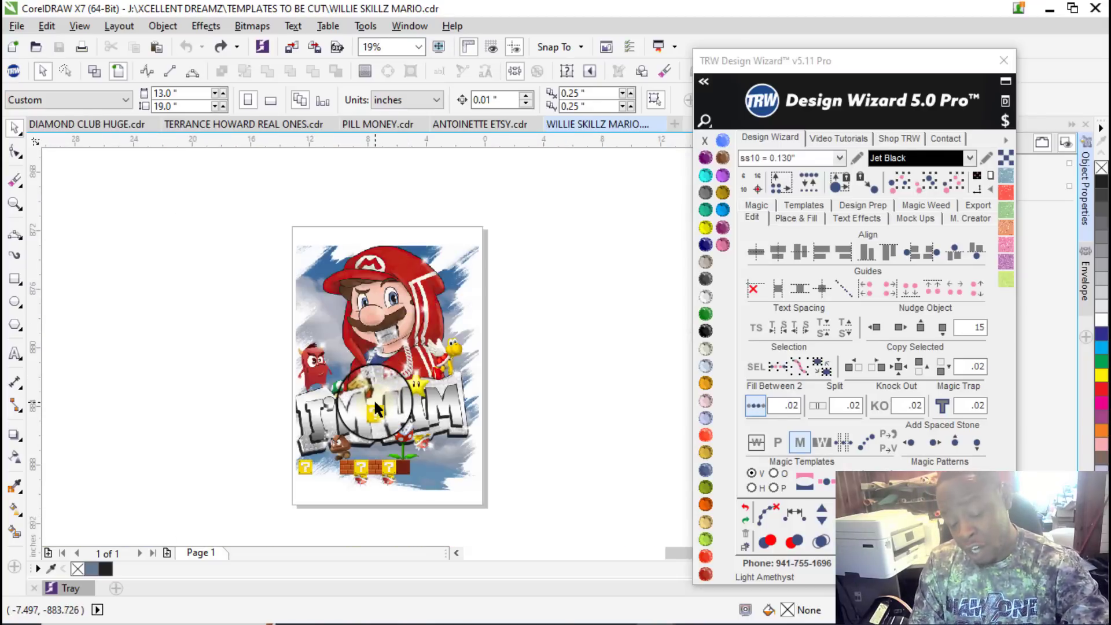
{"action": "scroll", "coordinate": [370, 350], "scroll_direction": "up", "scroll_amount": 1}
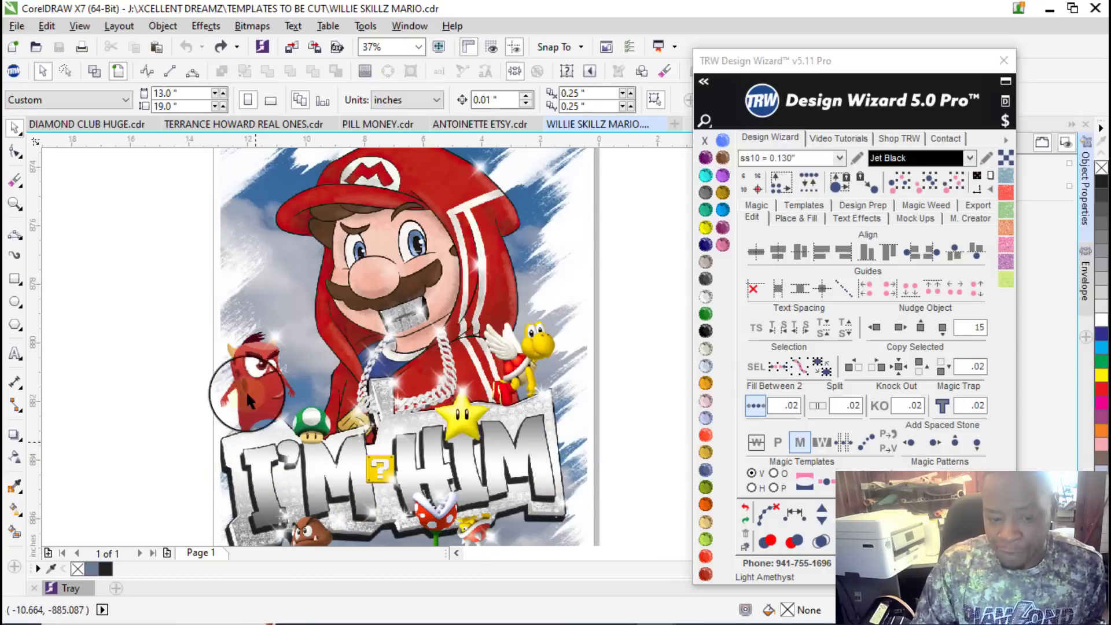
{"action": "scroll", "coordinate": [388, 294], "scroll_direction": "up", "scroll_amount": 1}
{"action": "scroll", "coordinate": [388, 304], "scroll_direction": "down", "scroll_amount": 1}
Step: Try a Clipart outline trace of the Mario bitmap with the bitmap reduced and the detail raised to maximum
{"action": "left_click", "coordinate": [405, 278]}
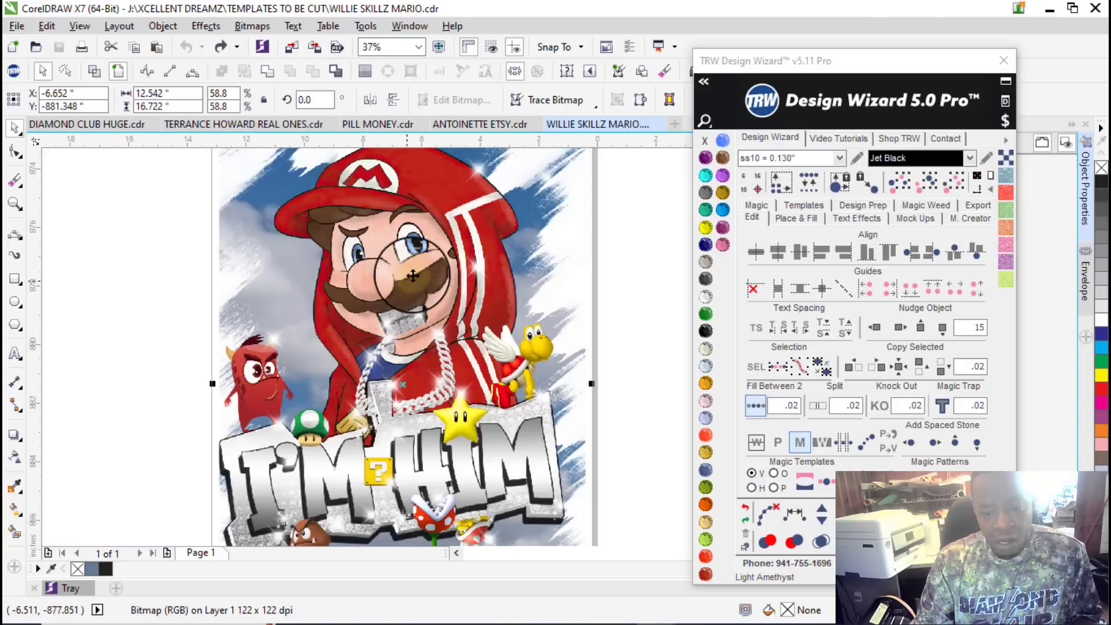
{"action": "right_click", "coordinate": [426, 265]}
{"action": "mouse_move", "coordinate": [592, 251]}
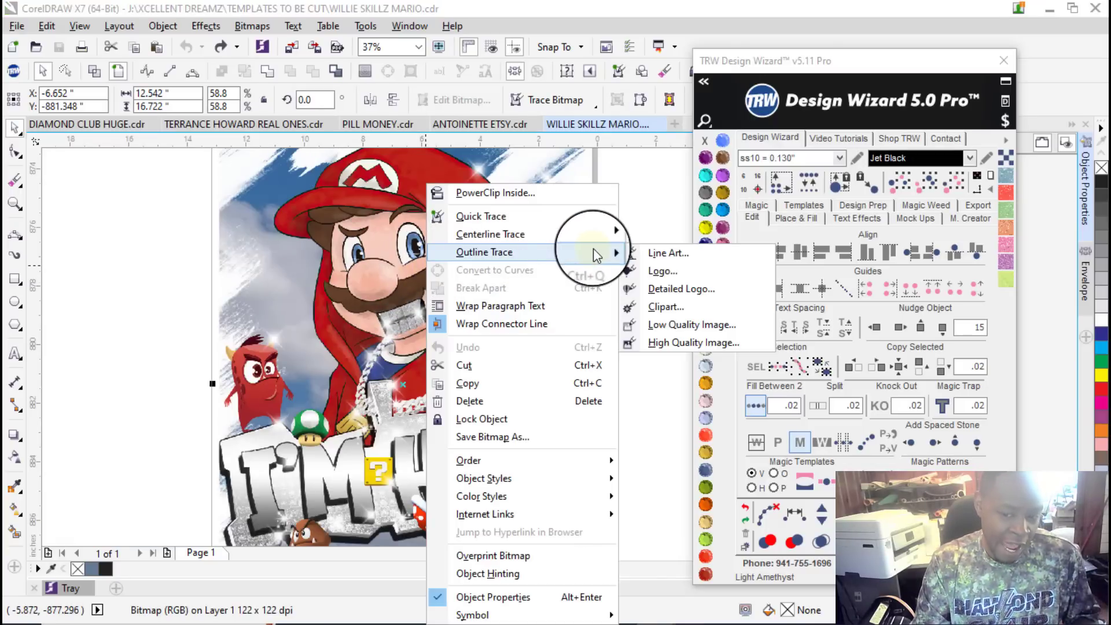
{"action": "left_click", "coordinate": [645, 307]}
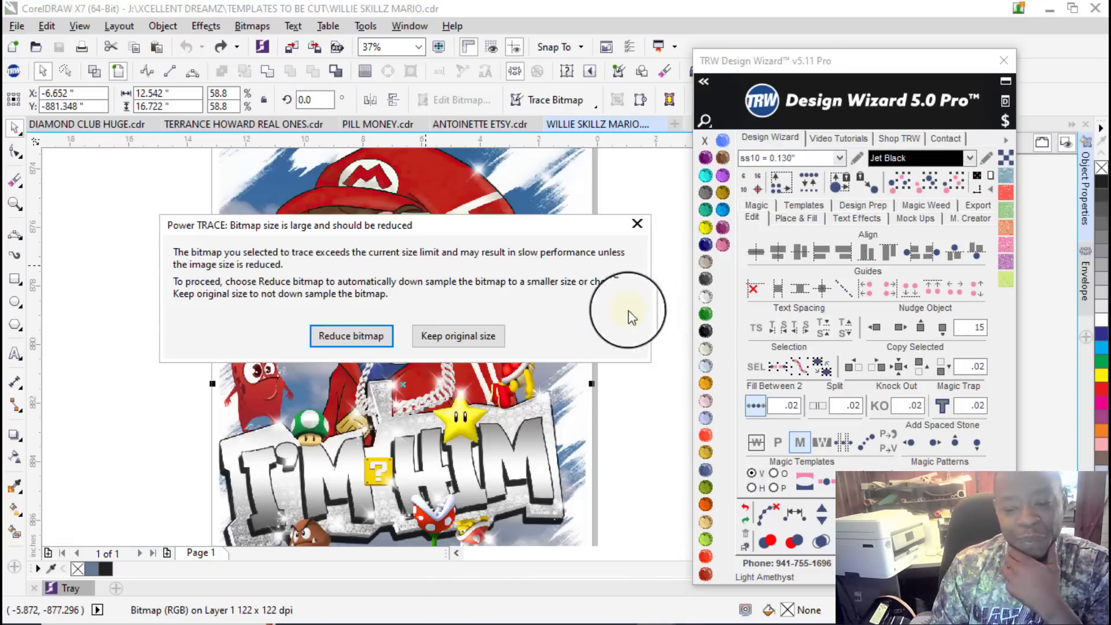
{"action": "left_click", "coordinate": [343, 337]}
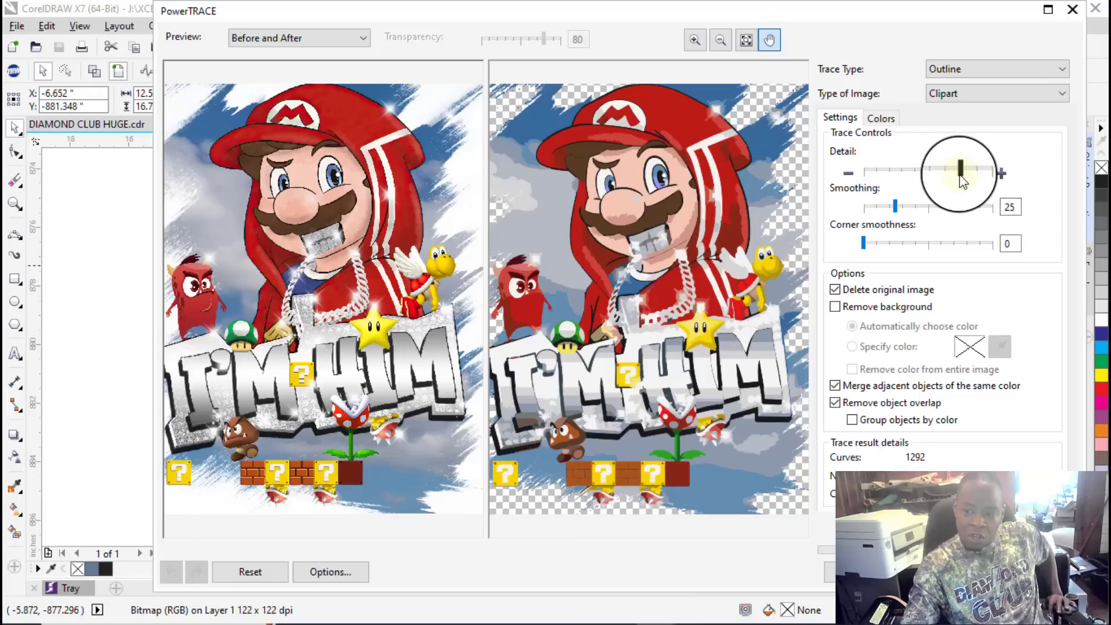
{"action": "left_click_drag", "start_coordinate": [961, 173], "coordinate": [991, 173]}
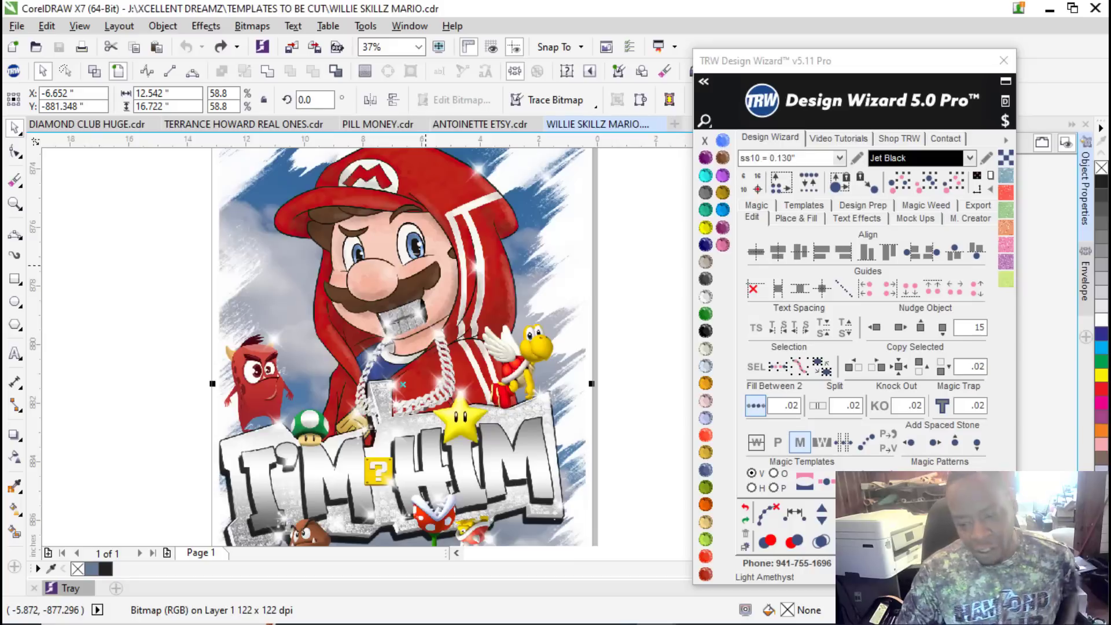
{"action": "left_click", "coordinate": [649, 375]}
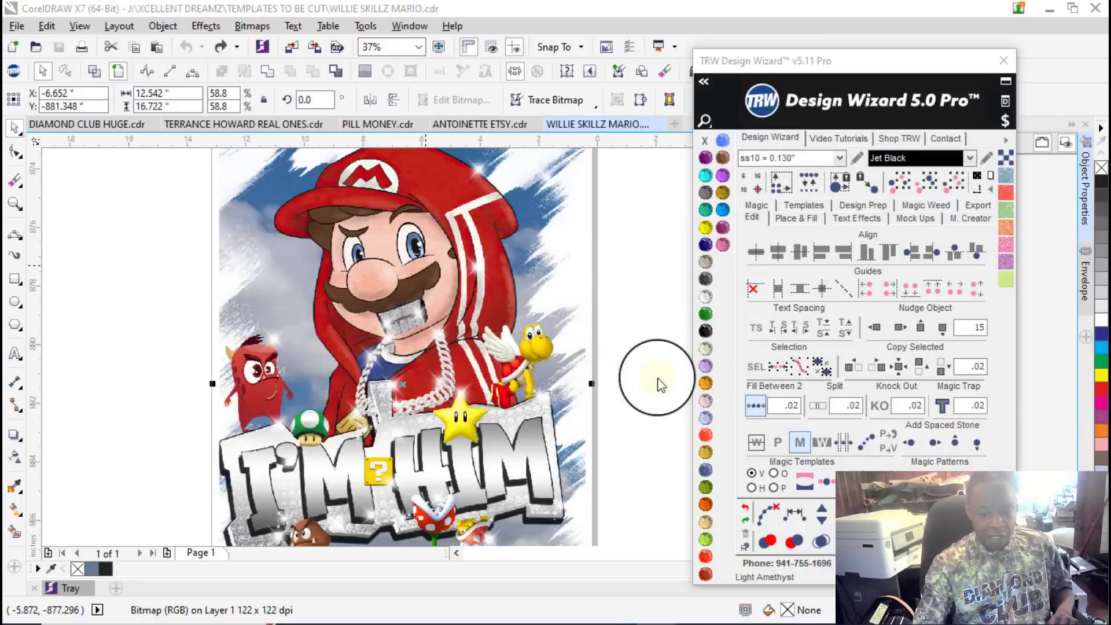
Step: Duplicate the Mario bitmap and nudge the copy 15 inches to the right, beside the page
{"action": "scroll", "coordinate": [298, 372], "scroll_direction": "down", "scroll_amount": 3}
{"action": "scroll", "coordinate": [266, 372], "scroll_direction": "up", "scroll_amount": 2}
{"action": "scroll", "coordinate": [332, 371], "scroll_direction": "down", "scroll_amount": 1}
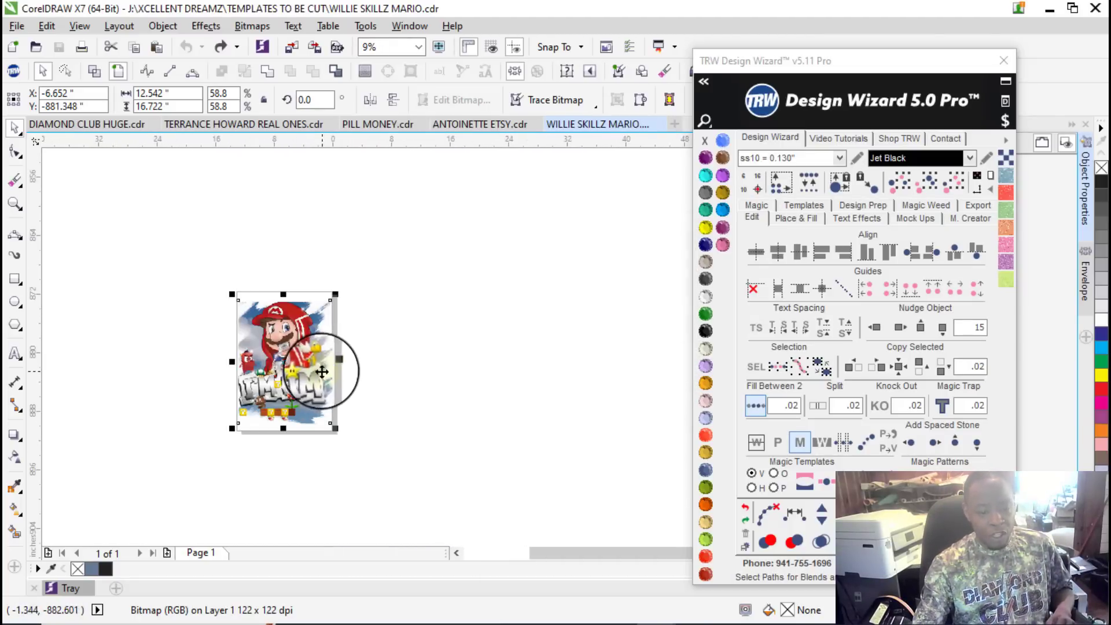
{"action": "scroll", "coordinate": [242, 362], "scroll_direction": "up", "scroll_amount": 1}
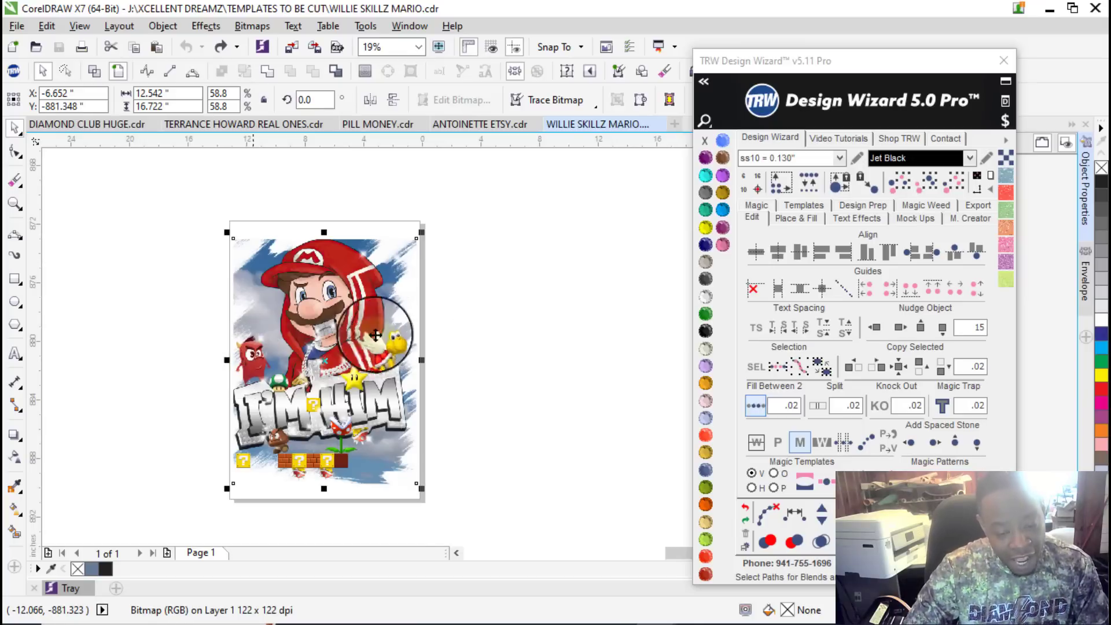
{"action": "left_click", "coordinate": [501, 324]}
{"action": "left_click", "coordinate": [363, 307]}
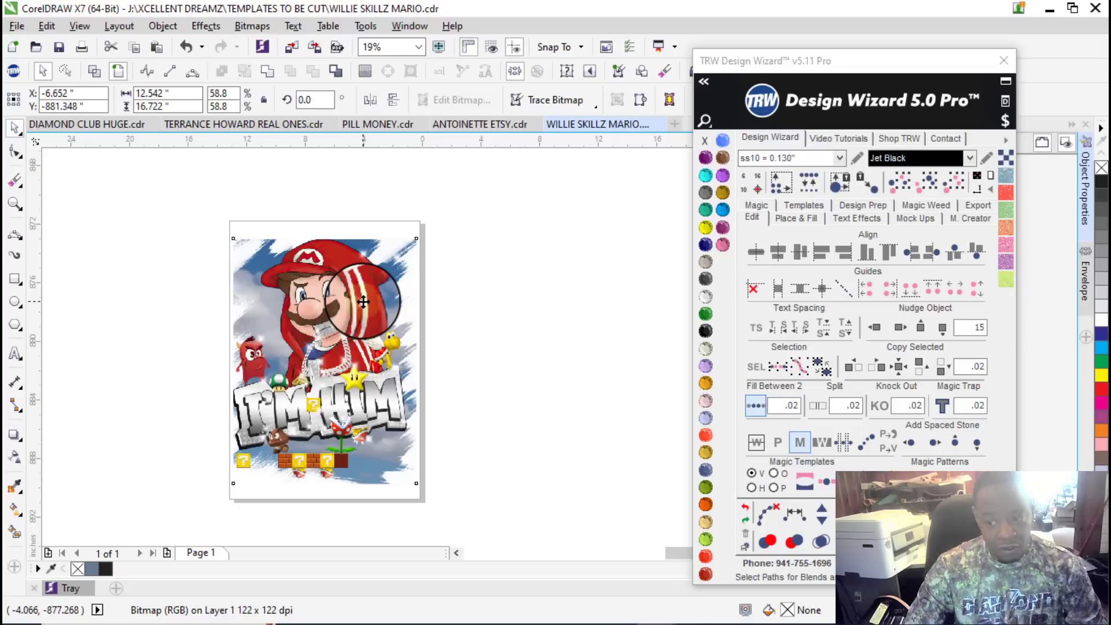
{"action": "left_click", "coordinate": [904, 335]}
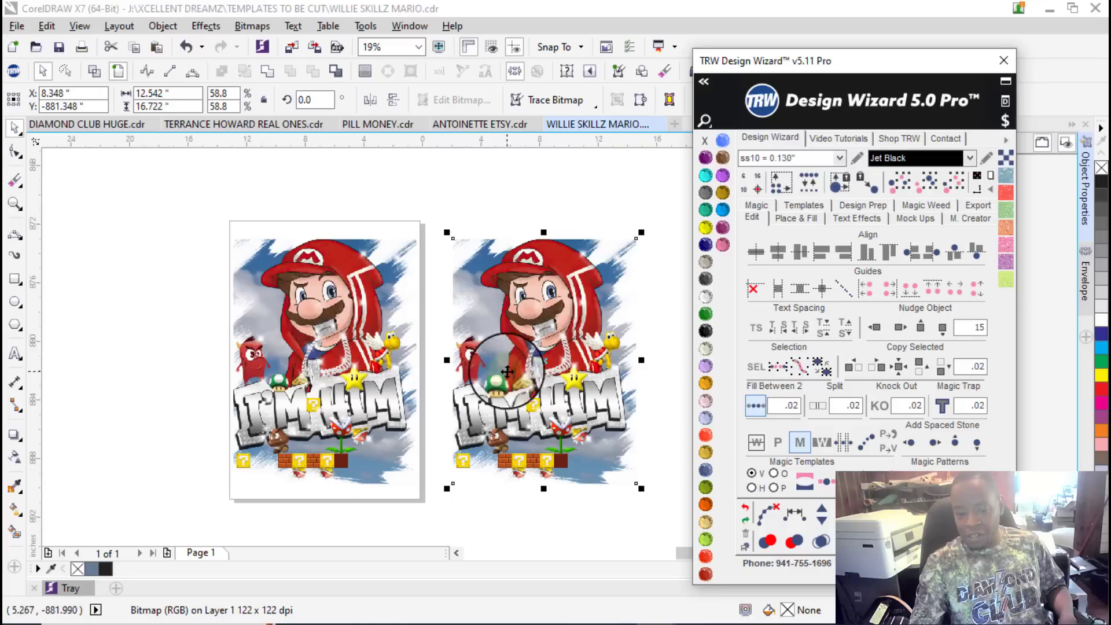
{"action": "left_click", "coordinate": [463, 200]}
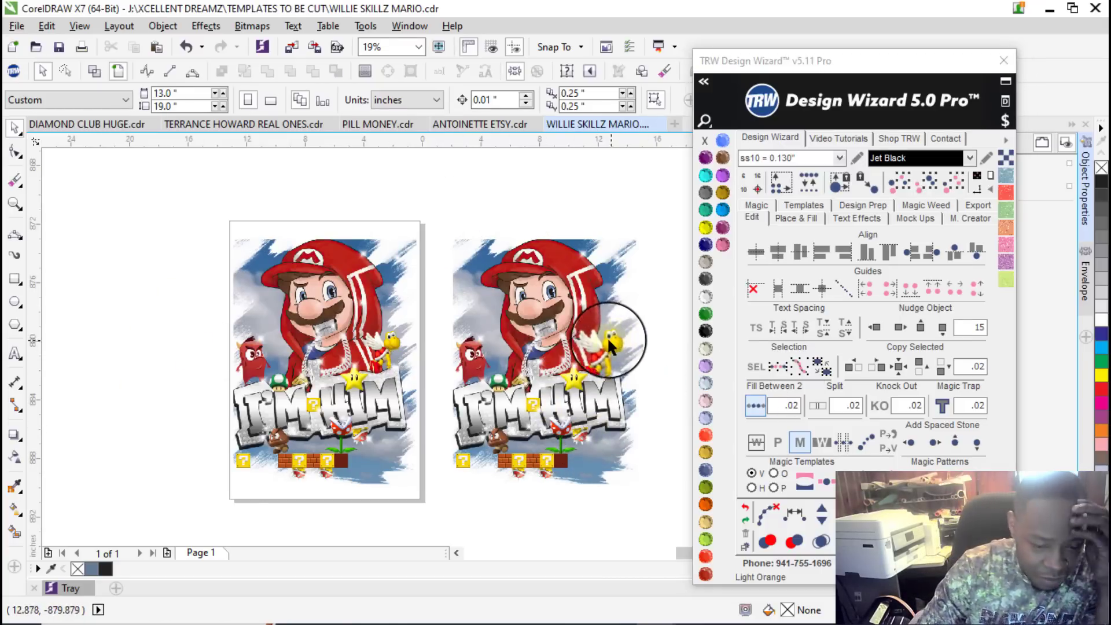
Step: Trace the duplicate Mario bitmap as a Clipart outline, reducing the bitmap and accepting the trace settings
{"action": "scroll", "coordinate": [596, 340], "scroll_direction": "up", "scroll_amount": 4}
{"action": "scroll", "coordinate": [566, 339], "scroll_direction": "down", "scroll_amount": 2}
{"action": "scroll", "coordinate": [565, 339], "scroll_direction": "down", "scroll_amount": 1}
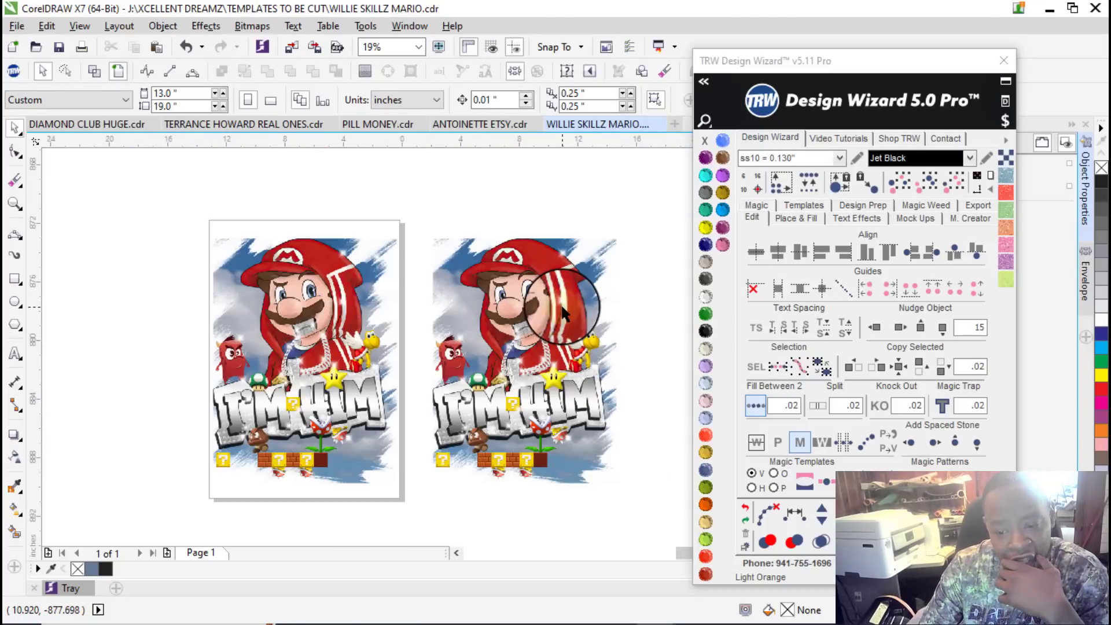
{"action": "left_click", "coordinate": [562, 313]}
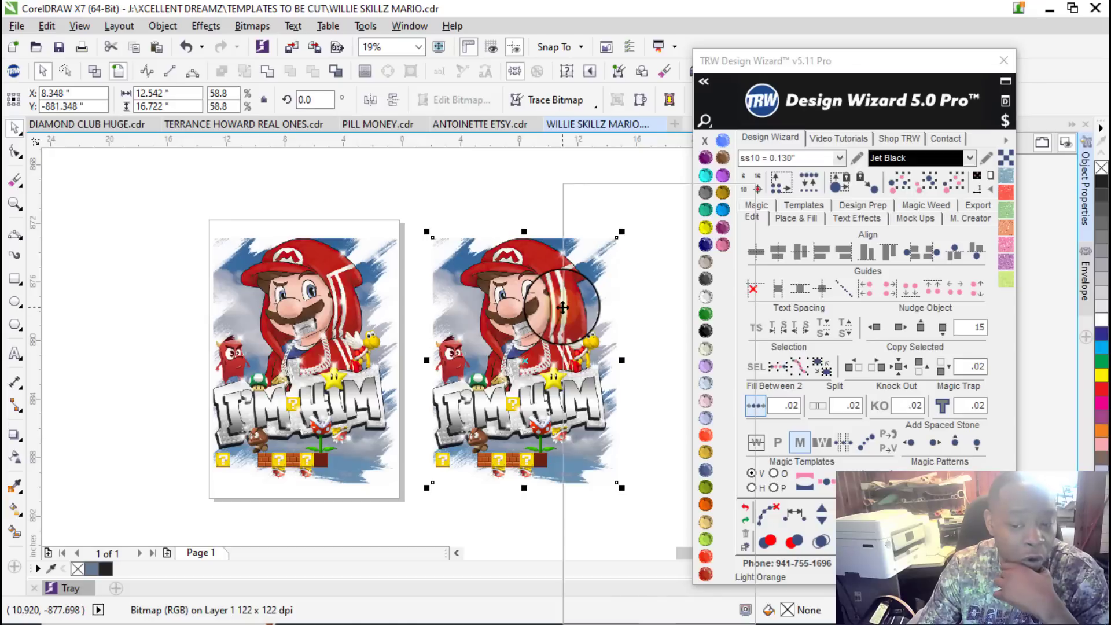
{"action": "right_click", "coordinate": [562, 307]}
{"action": "mouse_move", "coordinate": [662, 252]}
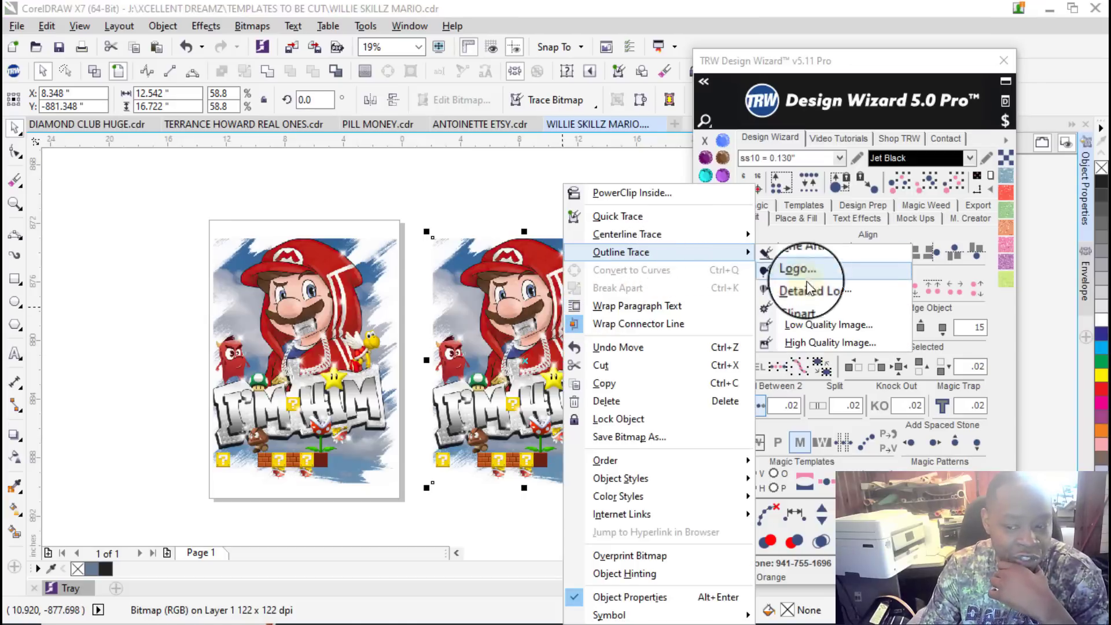
{"action": "left_click", "coordinate": [815, 308]}
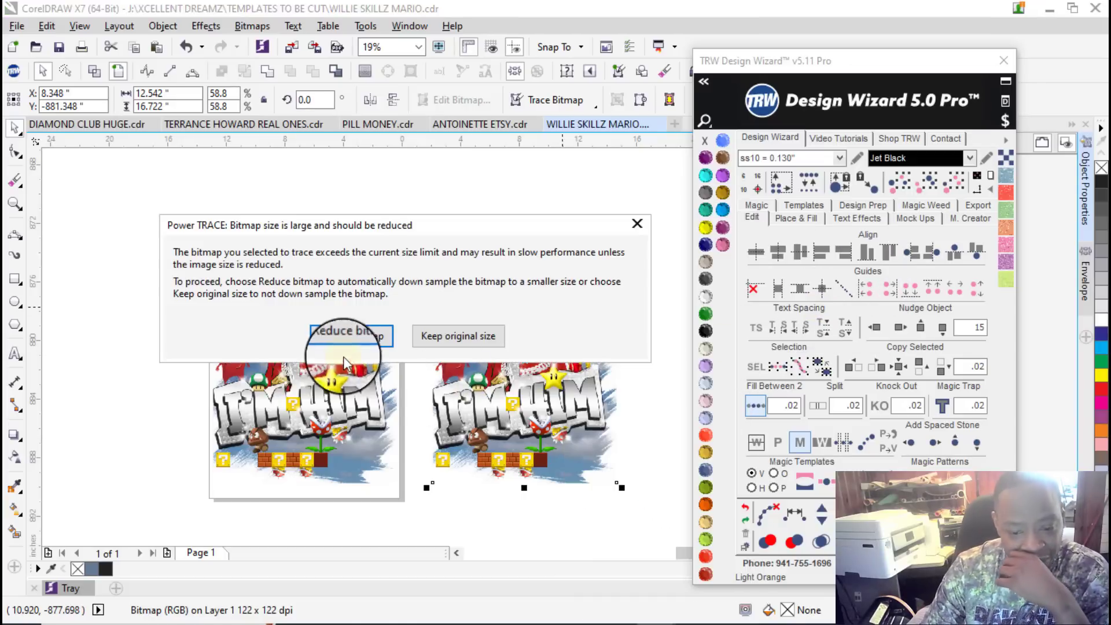
{"action": "left_click", "coordinate": [346, 335]}
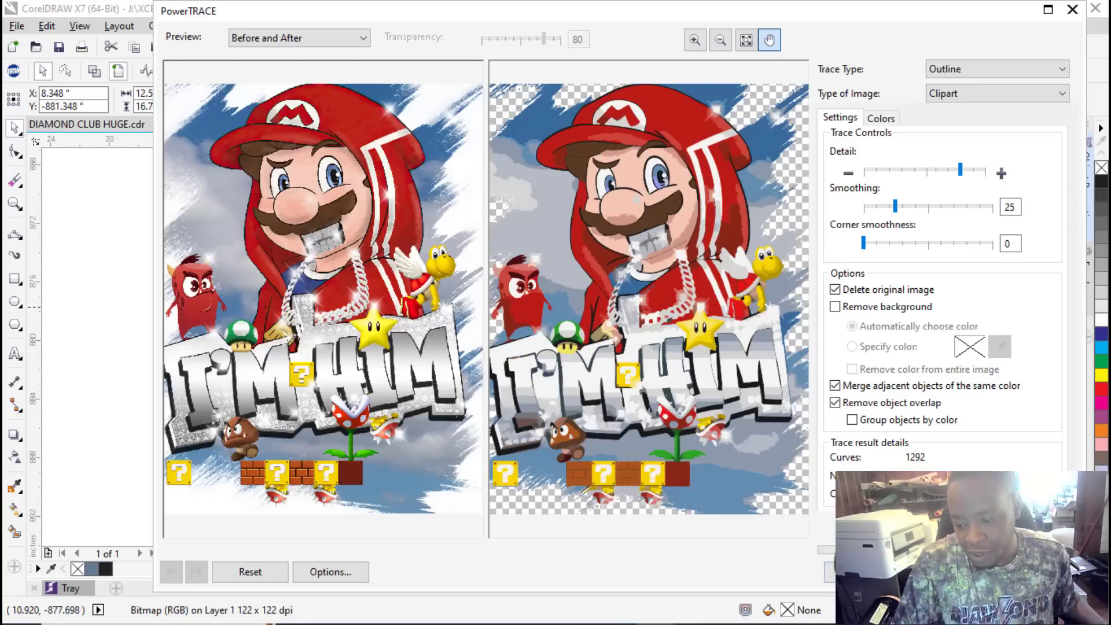
{"action": "left_click", "coordinate": [850, 571]}
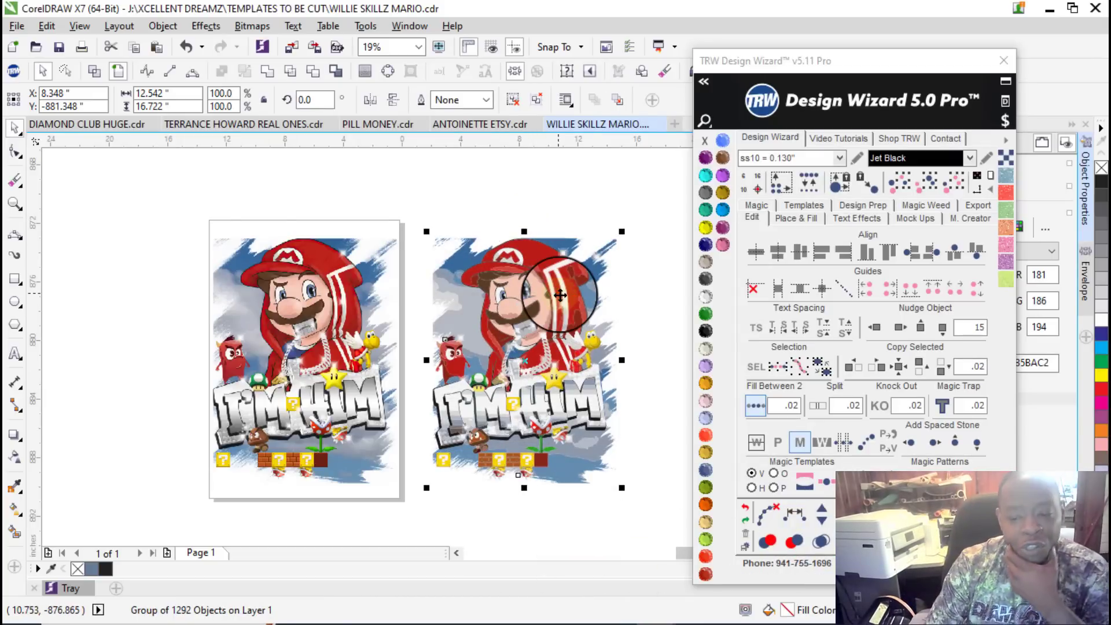
Step: Ungroup all objects in the traced Mario copy and clear the selection
{"action": "right_click", "coordinate": [560, 222]}
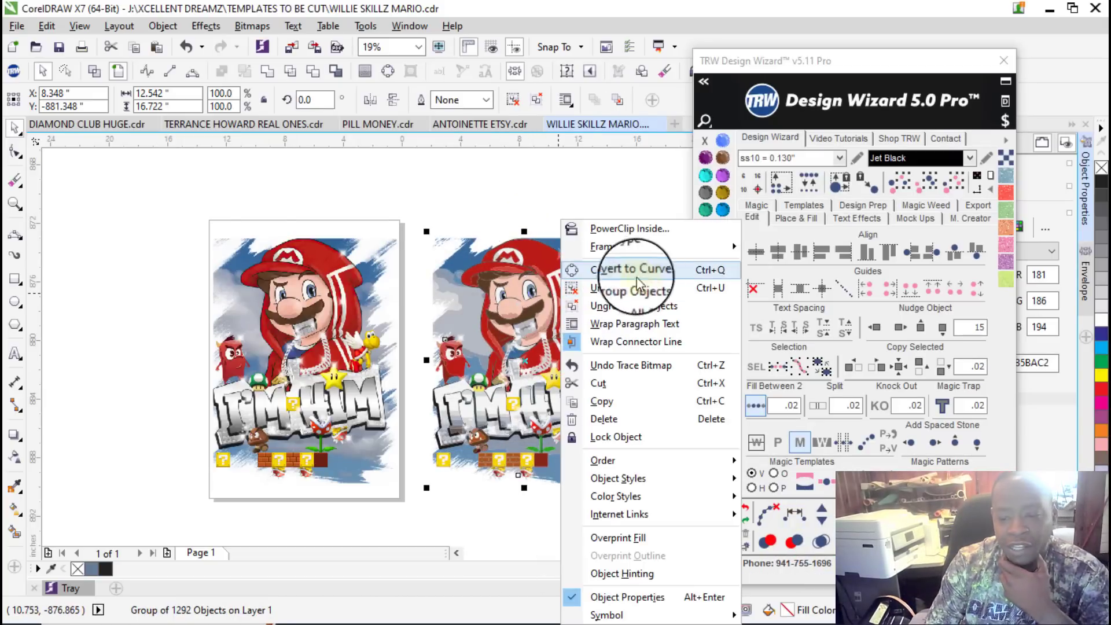
{"action": "left_click", "coordinate": [676, 309]}
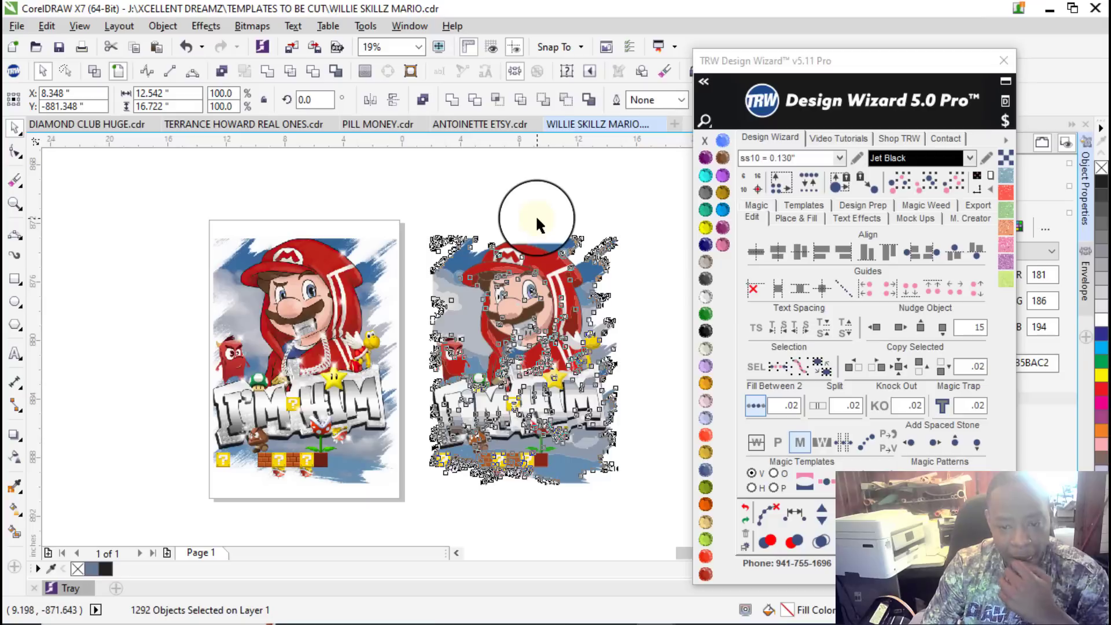
{"action": "left_click", "coordinate": [468, 282]}
Step: Select the main red shape of the hood together with every traced shape of the same color
{"action": "scroll", "coordinate": [480, 266], "scroll_direction": "up", "scroll_amount": 2}
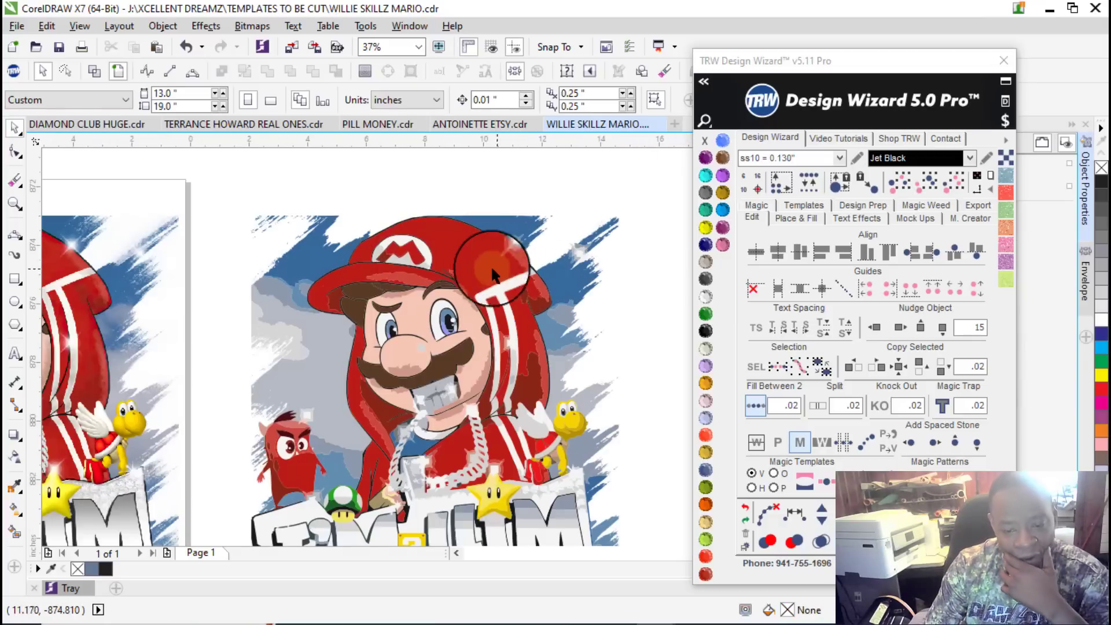
{"action": "left_click", "coordinate": [463, 245]}
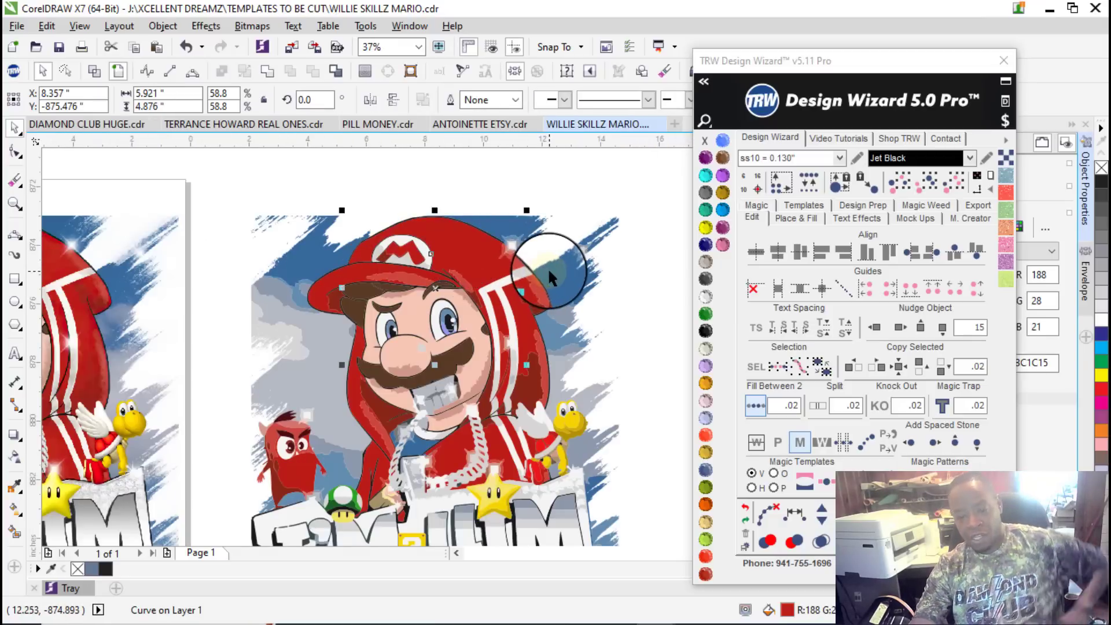
{"action": "left_click", "coordinate": [921, 181]}
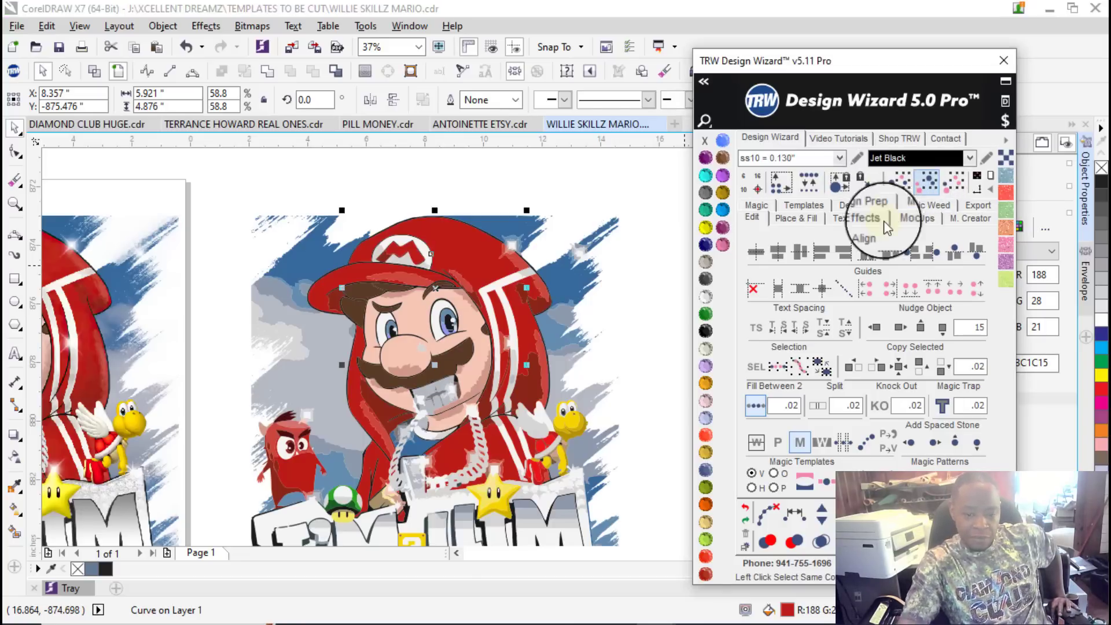
{"action": "scroll", "coordinate": [416, 347], "scroll_direction": "down", "scroll_amount": 2}
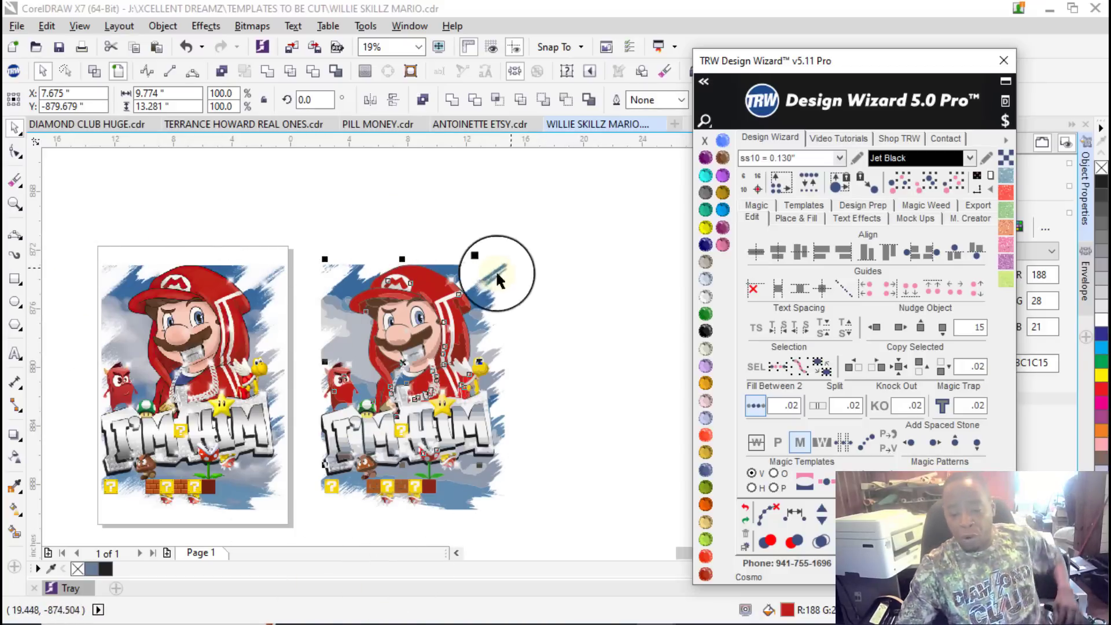
Step: Move the selected red shapes out to the right of the traced copy and undo the move
{"action": "left_click_drag", "start_coordinate": [424, 278], "coordinate": [628, 267]}
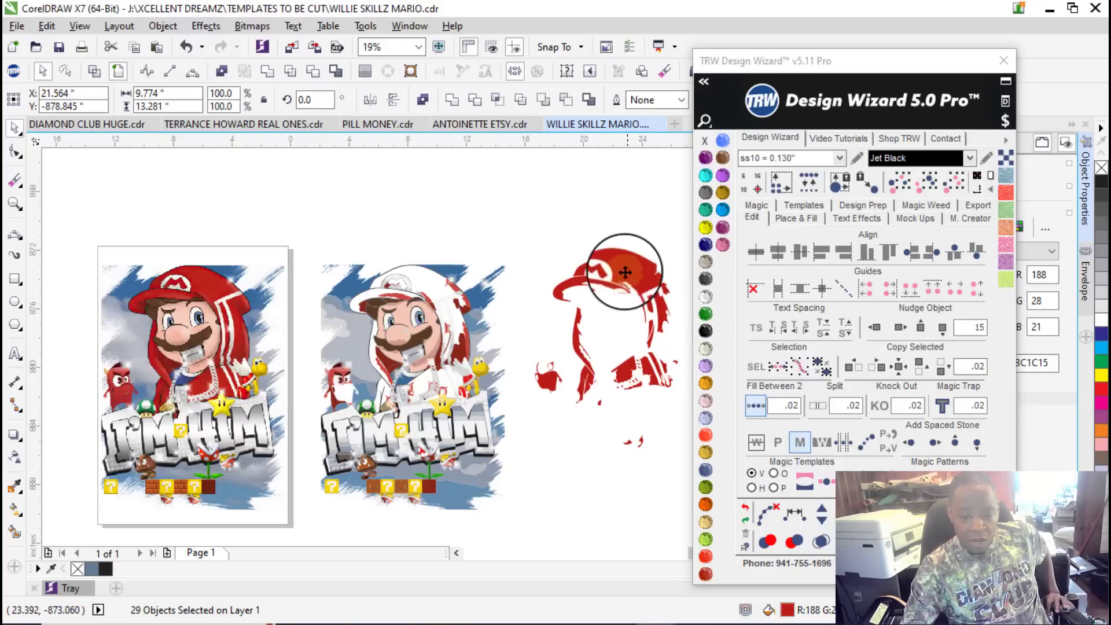
{"action": "scroll", "coordinate": [598, 252], "scroll_direction": "up", "scroll_amount": 2}
{"action": "scroll", "coordinate": [585, 297], "scroll_direction": "up", "scroll_amount": 2}
{"action": "scroll", "coordinate": [585, 297], "scroll_direction": "down", "scroll_amount": 6}
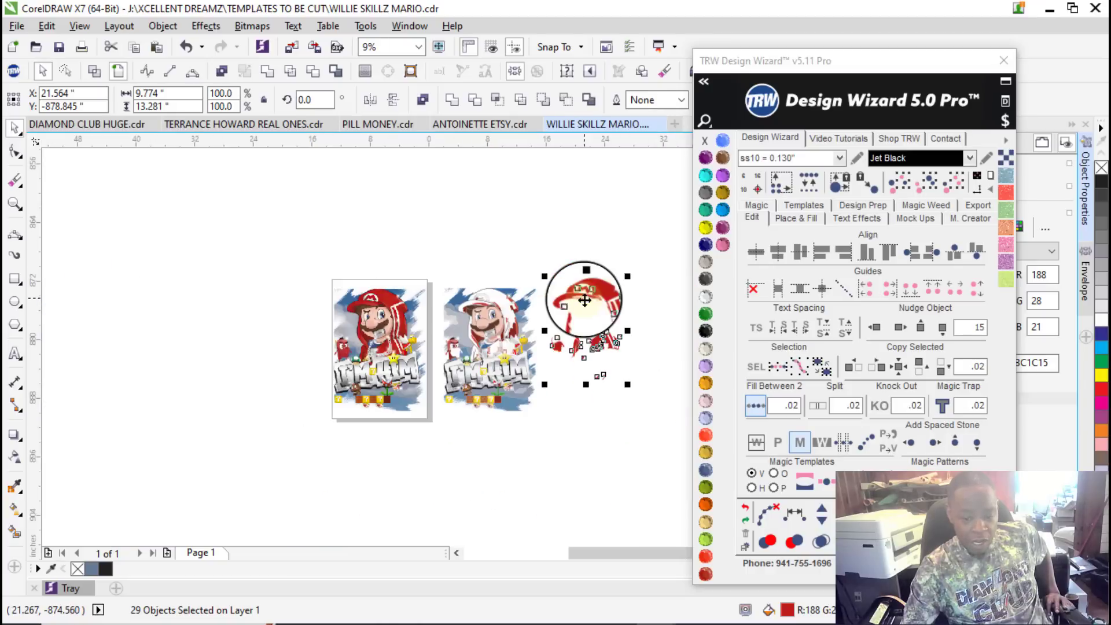
{"action": "left_click", "coordinate": [745, 507]}
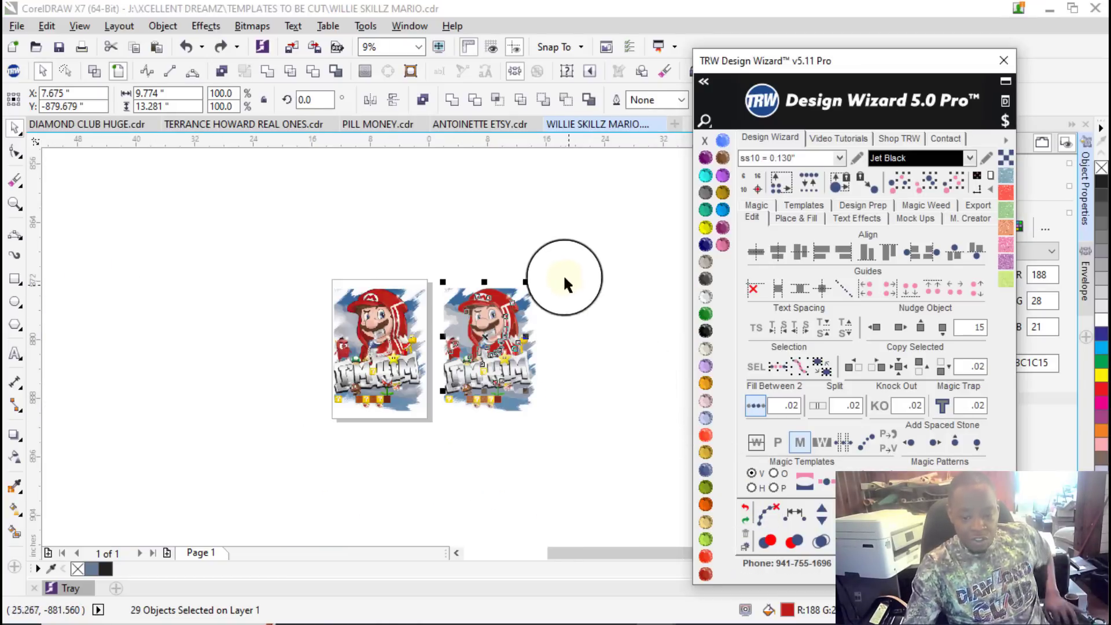
Step: Recolor the selected main red shapes of the trace with the Red Siam stone color
{"action": "scroll", "coordinate": [492, 328], "scroll_direction": "up", "scroll_amount": 3}
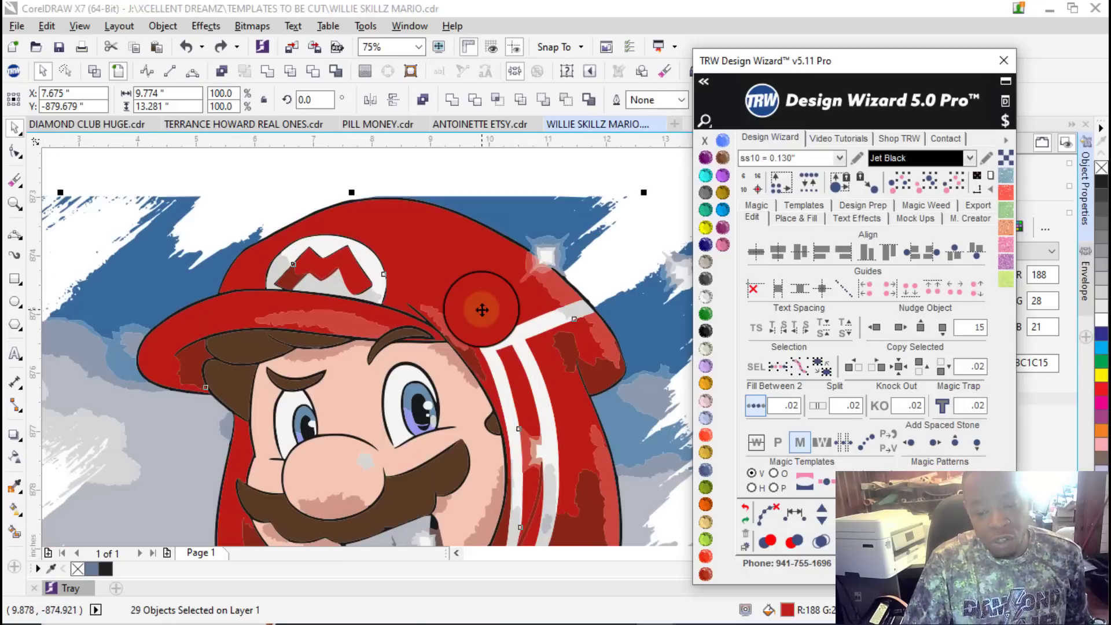
{"action": "scroll", "coordinate": [482, 310], "scroll_direction": "down", "scroll_amount": 1}
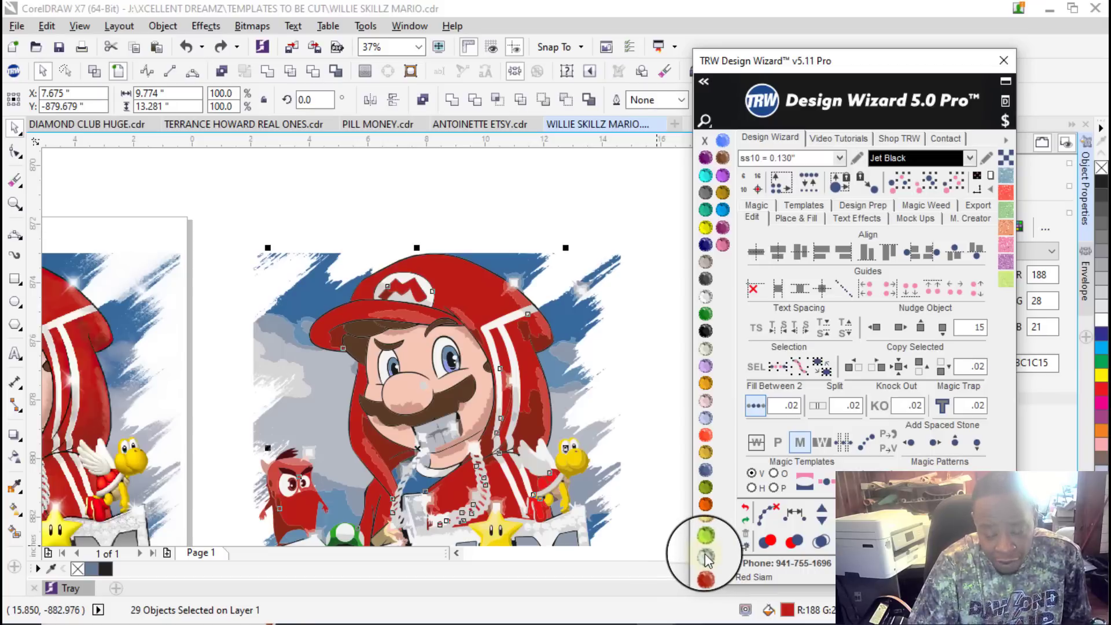
{"action": "left_click", "coordinate": [706, 558]}
{"action": "scroll", "coordinate": [470, 335], "scroll_direction": "down", "scroll_amount": 1}
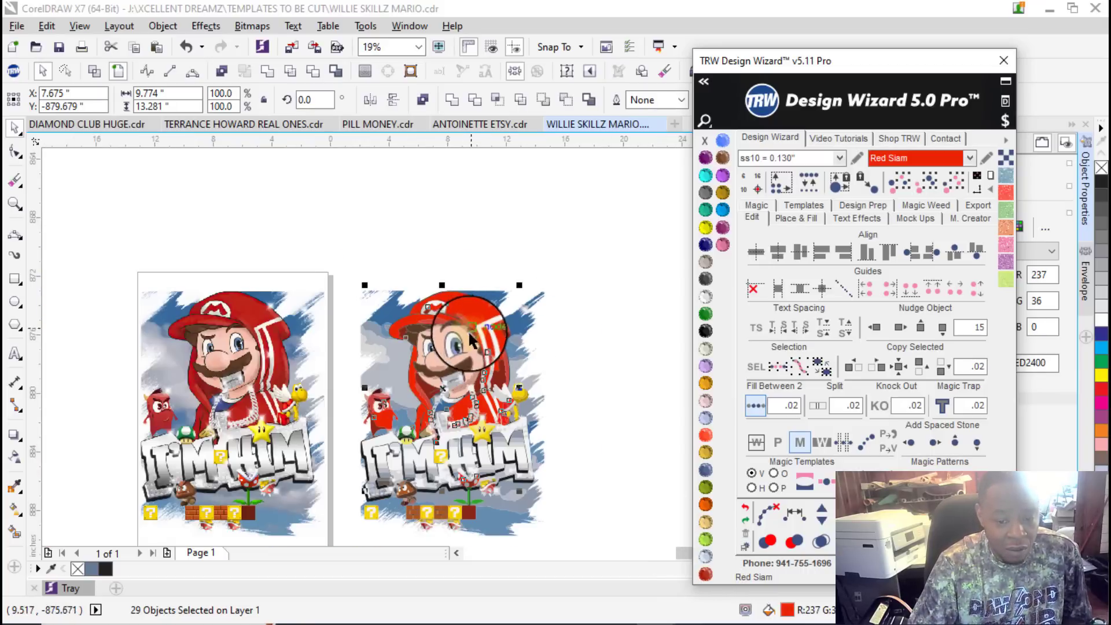
{"action": "scroll", "coordinate": [489, 363], "scroll_direction": "up", "scroll_amount": 1}
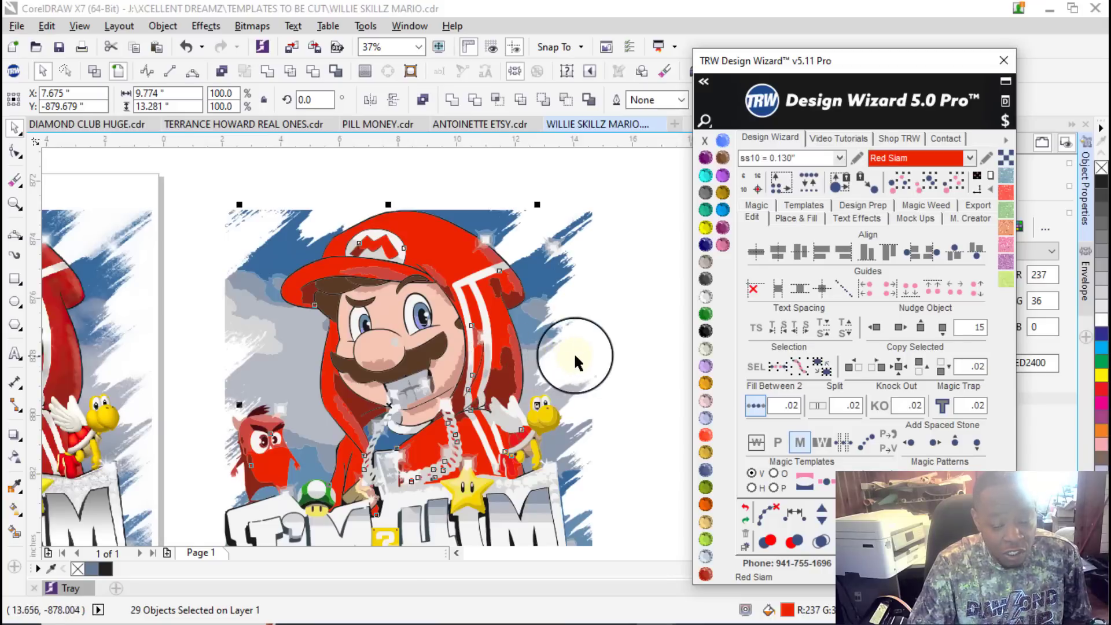
Step: Select the lighter red shading beside the eyebrow and all shapes of that color, recolor them Red Siam, and clear the selection
{"action": "scroll", "coordinate": [440, 265], "scroll_direction": "up", "scroll_amount": 1}
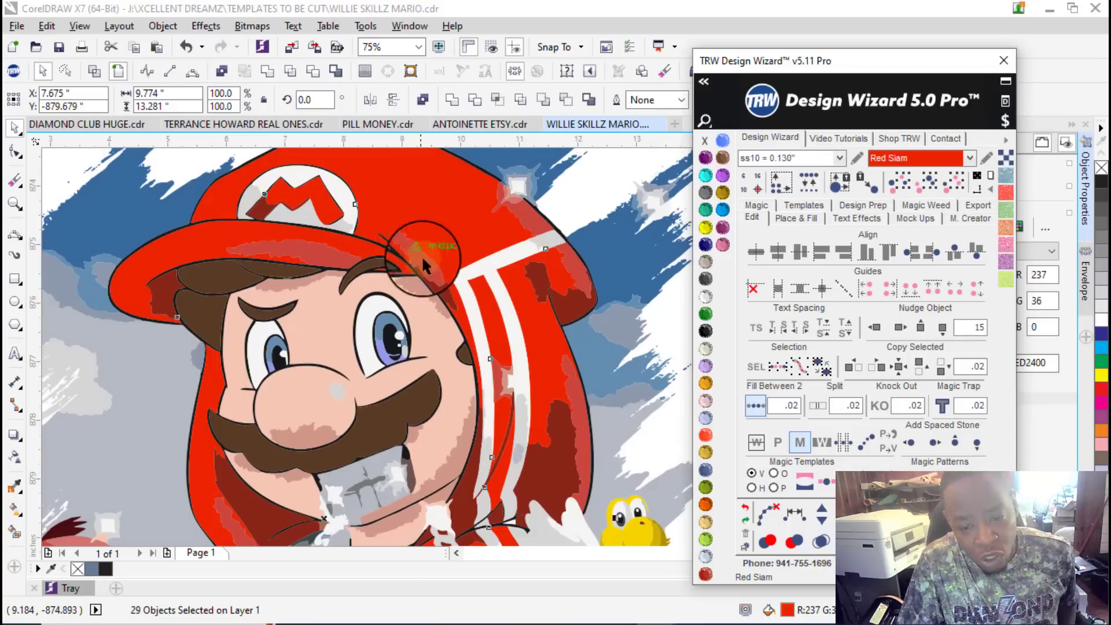
{"action": "scroll", "coordinate": [416, 248], "scroll_direction": "up", "scroll_amount": 1}
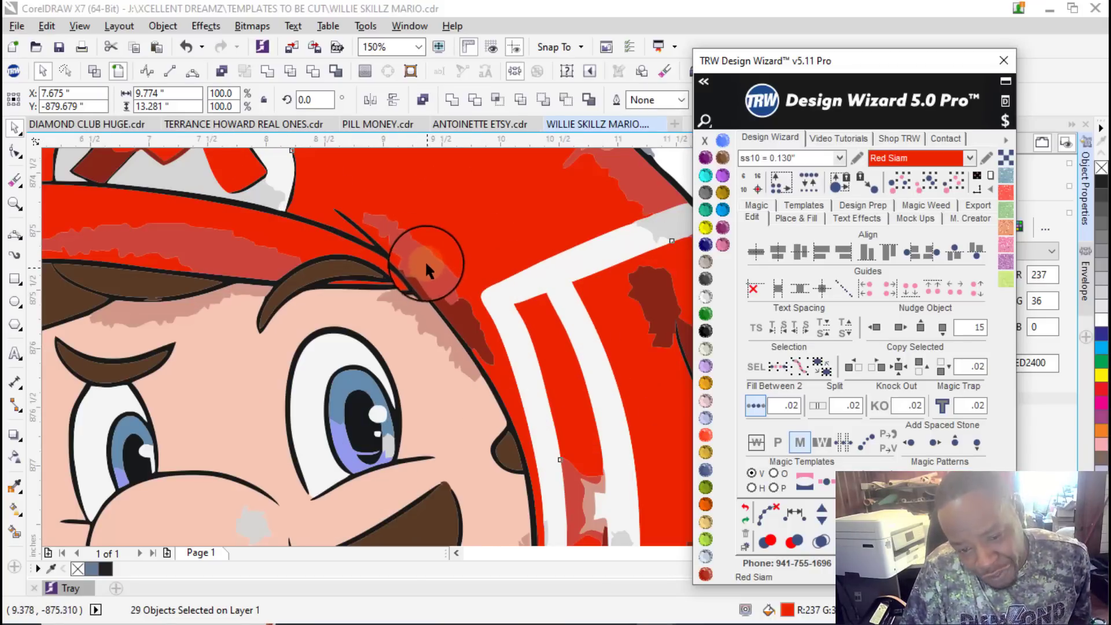
{"action": "left_click", "coordinate": [432, 269]}
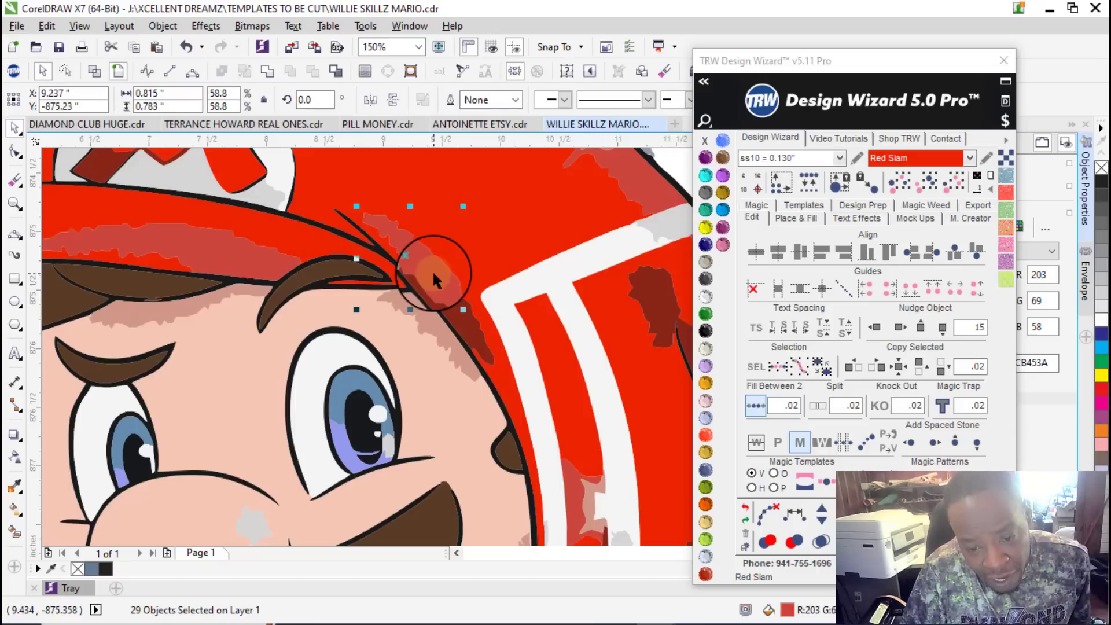
{"action": "scroll", "coordinate": [432, 270], "scroll_direction": "down", "scroll_amount": 1}
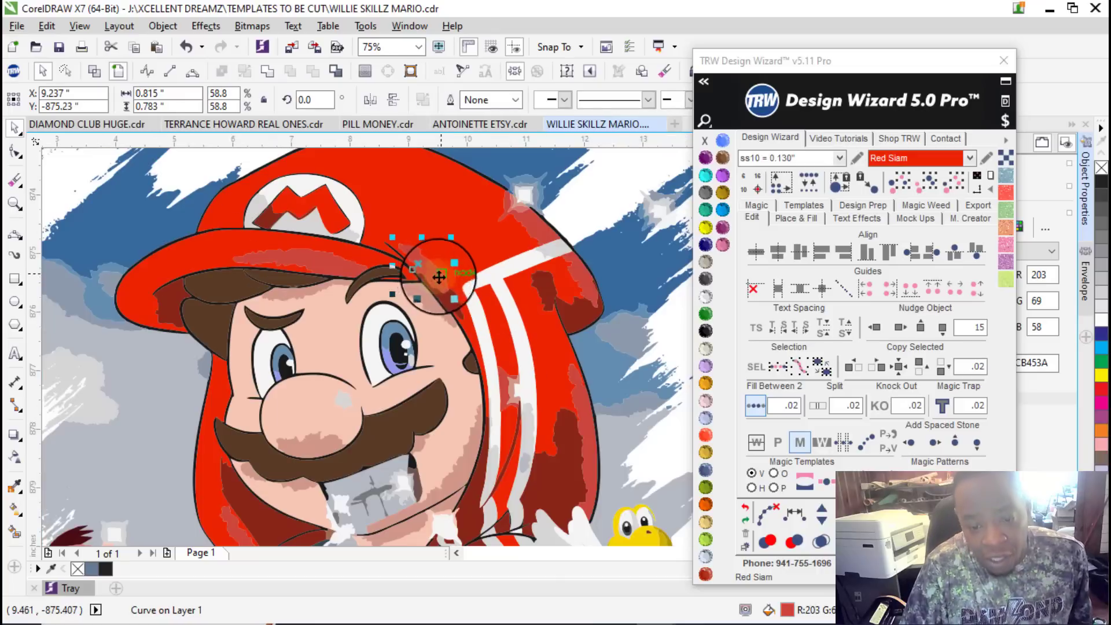
{"action": "left_click", "coordinate": [928, 189]}
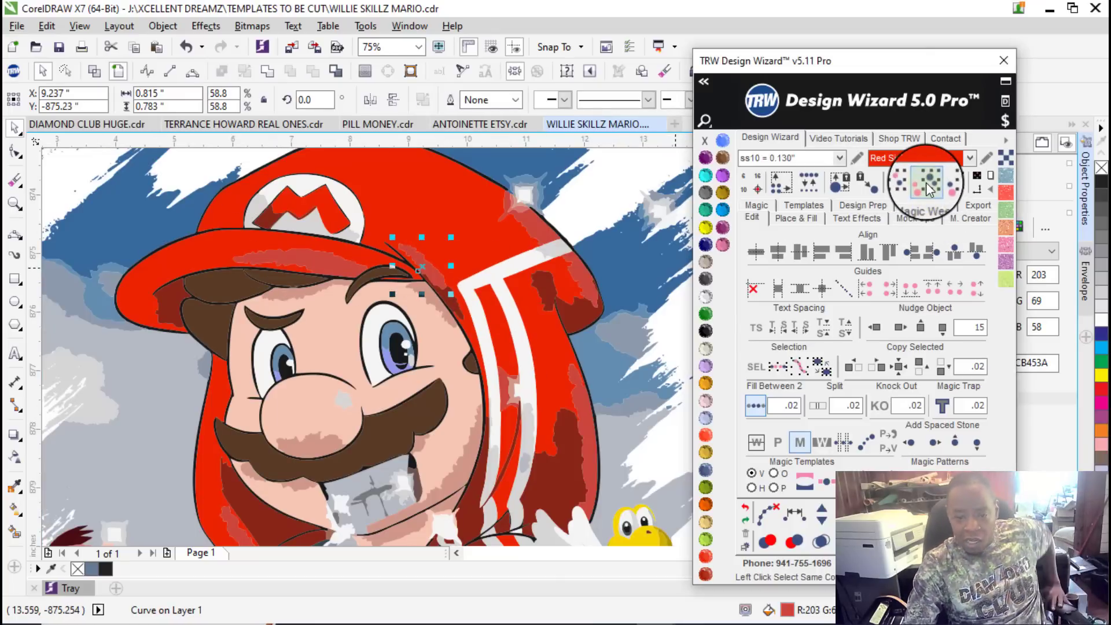
{"action": "left_click", "coordinate": [704, 556]}
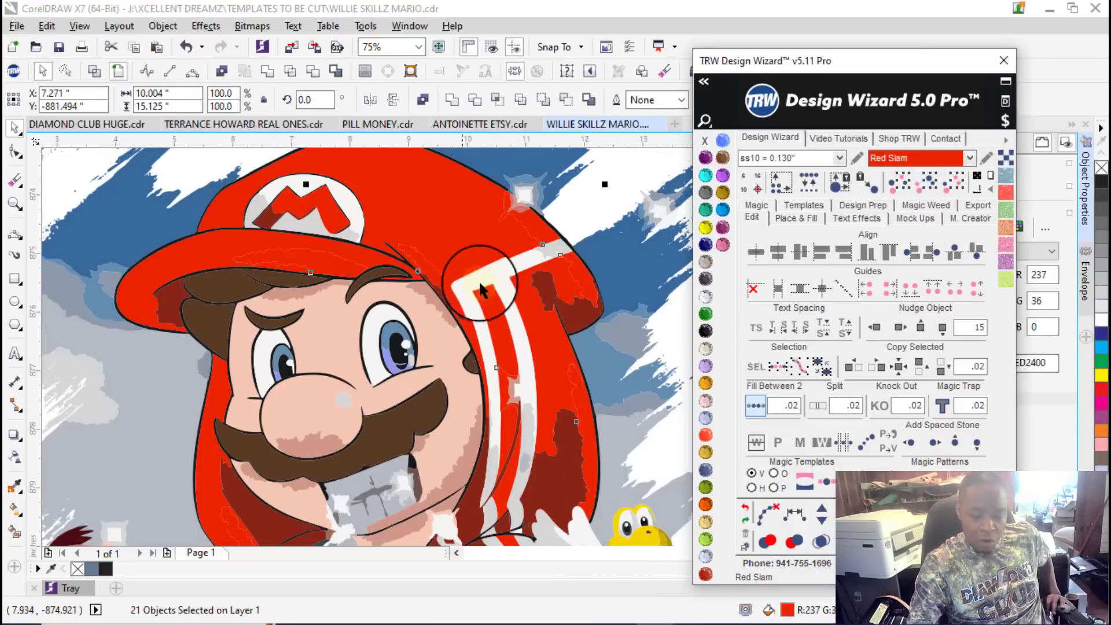
{"action": "scroll", "coordinate": [492, 260], "scroll_direction": "down", "scroll_amount": 2}
{"action": "scroll", "coordinate": [471, 248], "scroll_direction": "up", "scroll_amount": 1}
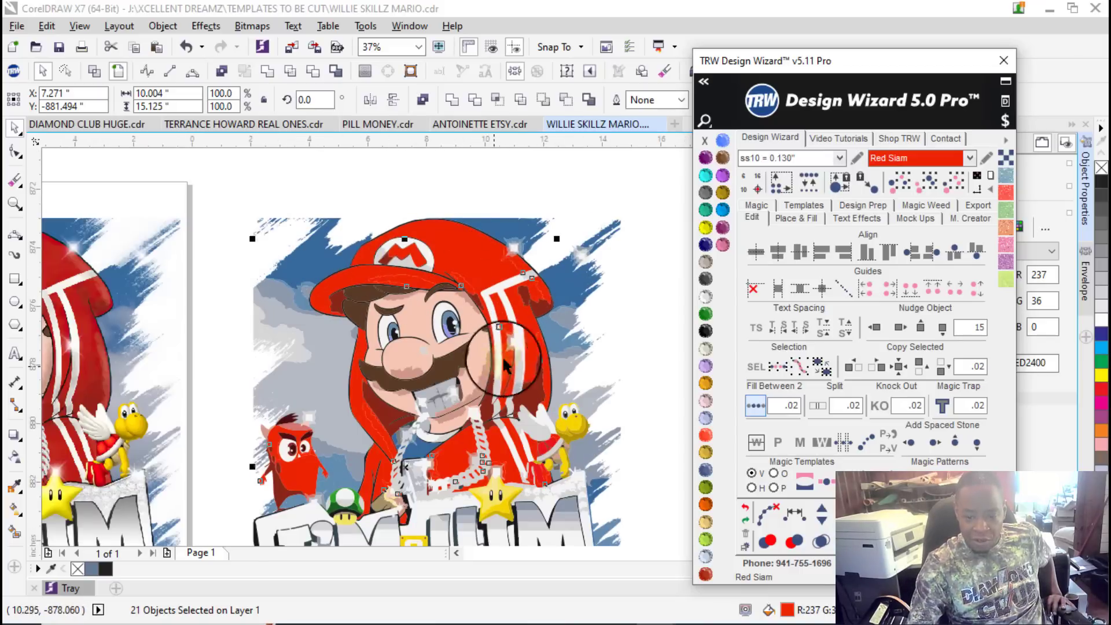
{"action": "scroll", "coordinate": [540, 293], "scroll_direction": "up", "scroll_amount": 1}
{"action": "scroll", "coordinate": [509, 261], "scroll_direction": "down", "scroll_amount": 2}
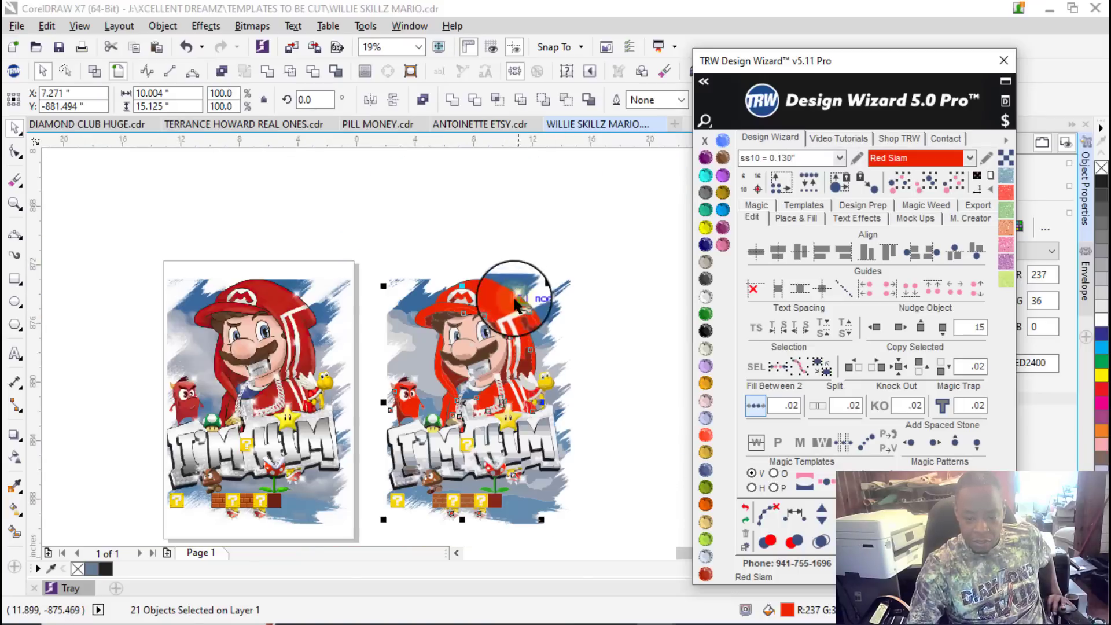
{"action": "left_click", "coordinate": [487, 235]}
Step: Select the dark red shading shapes on the hood: near its outer edge, beside the eyebrow, and along its lower side
{"action": "scroll", "coordinate": [509, 347], "scroll_direction": "up", "scroll_amount": 1}
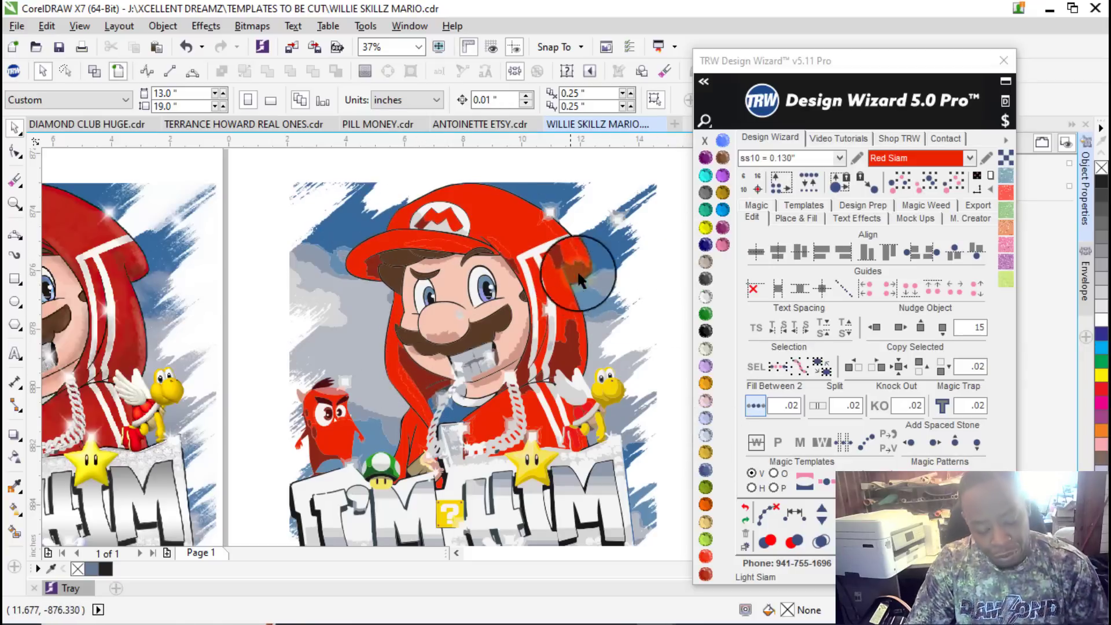
{"action": "scroll", "coordinate": [570, 273], "scroll_direction": "up", "scroll_amount": 4}
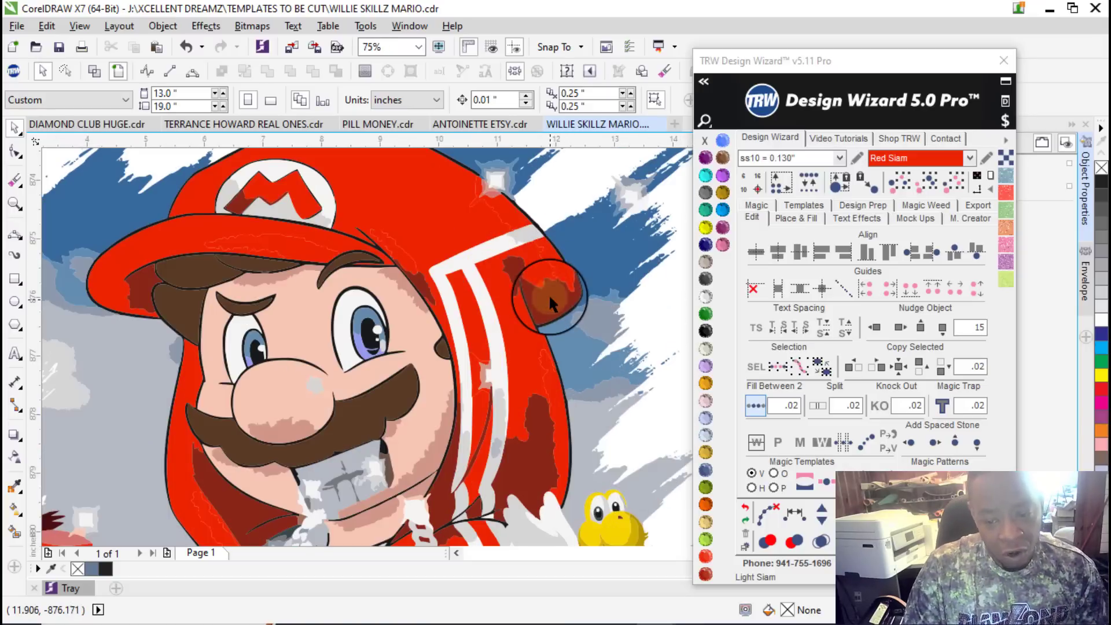
{"action": "left_click", "coordinate": [550, 298]}
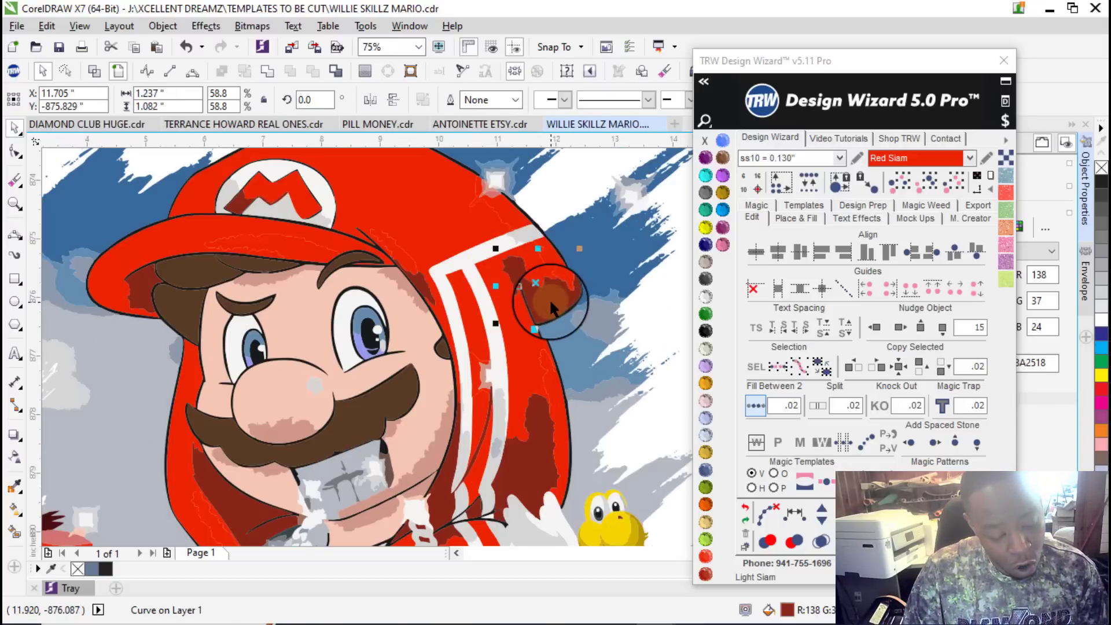
{"action": "left_click_drag", "start_coordinate": [550, 297], "coordinate": [516, 271]}
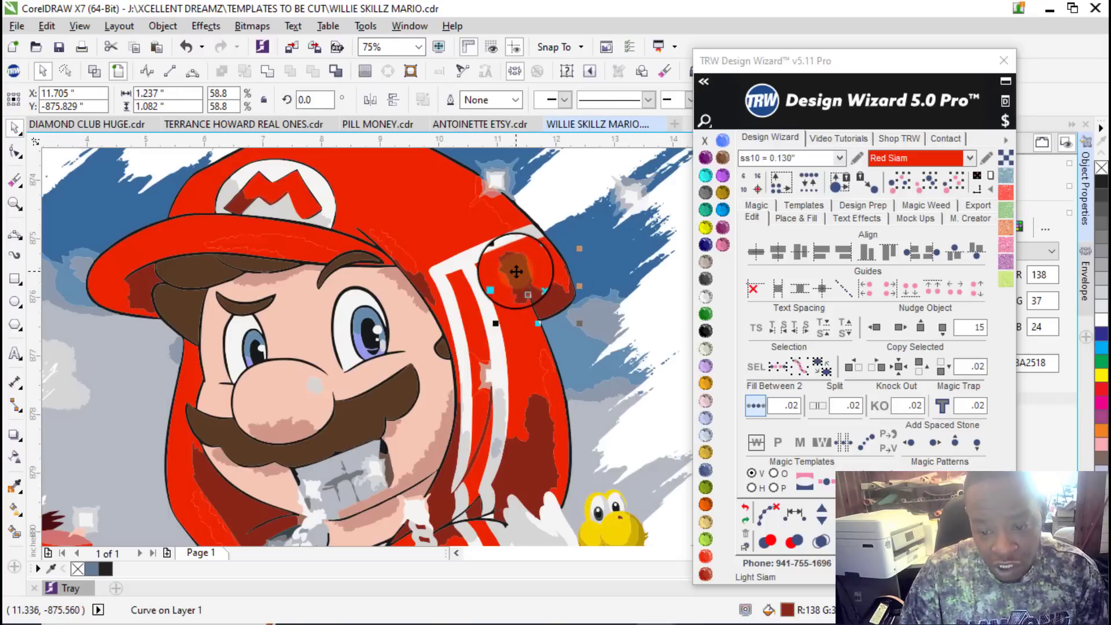
{"action": "left_click", "coordinate": [416, 277], "text": "shift"}
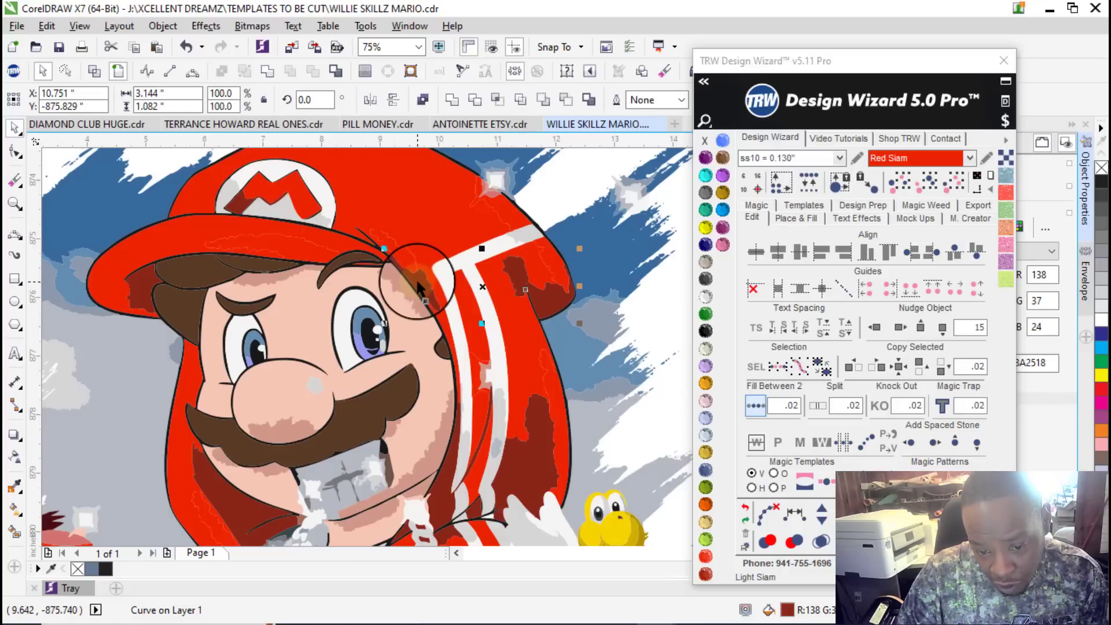
{"action": "left_click", "coordinate": [535, 469], "text": "shift"}
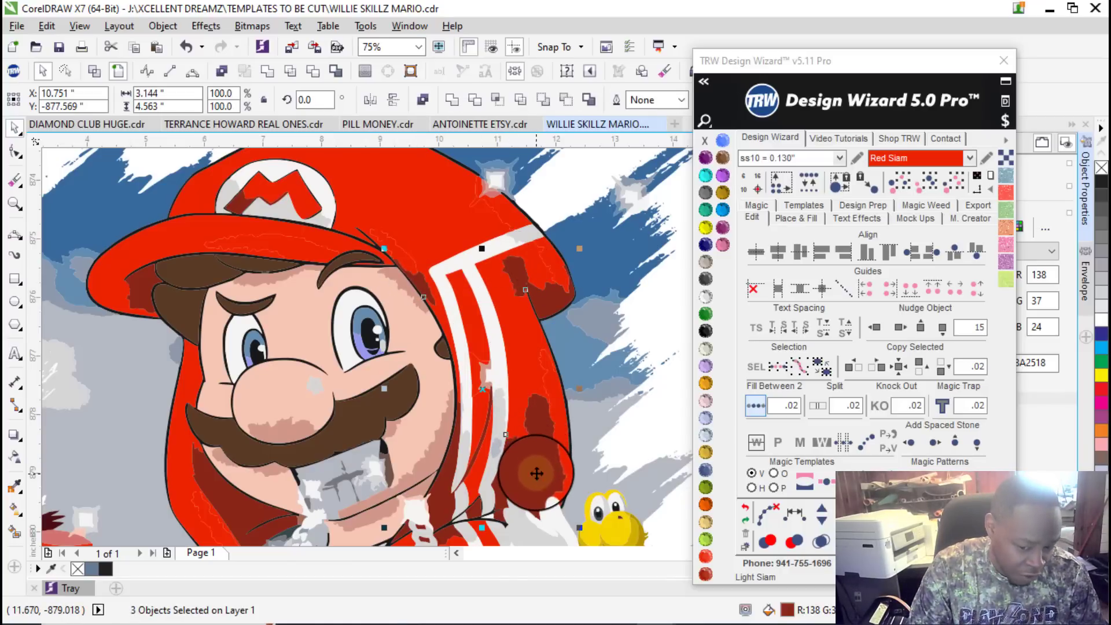
Step: Add the dark red shading shapes around the collar, beside the chain, to the selection
{"action": "scroll", "coordinate": [512, 377], "scroll_direction": "down", "scroll_amount": 1}
{"action": "scroll", "coordinate": [462, 393], "scroll_direction": "up", "scroll_amount": 2}
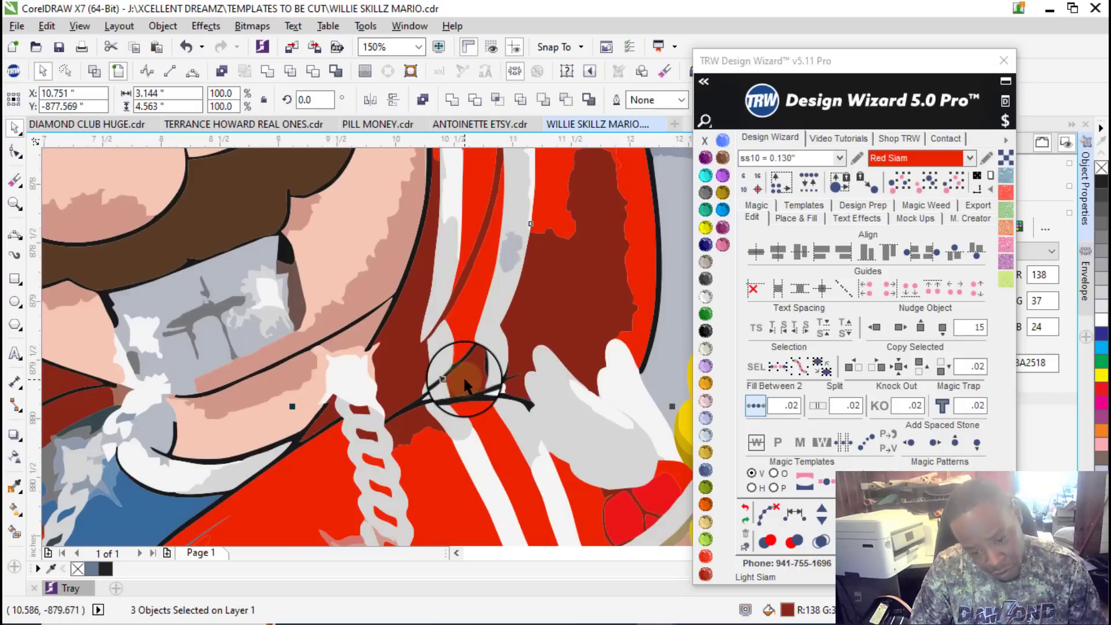
{"action": "left_click", "coordinate": [415, 415], "text": "shift"}
{"action": "left_click", "coordinate": [407, 421], "text": "shift"}
{"action": "scroll", "coordinate": [407, 422], "scroll_direction": "down", "scroll_amount": 1}
{"action": "scroll", "coordinate": [398, 395], "scroll_direction": "down", "scroll_amount": 1}
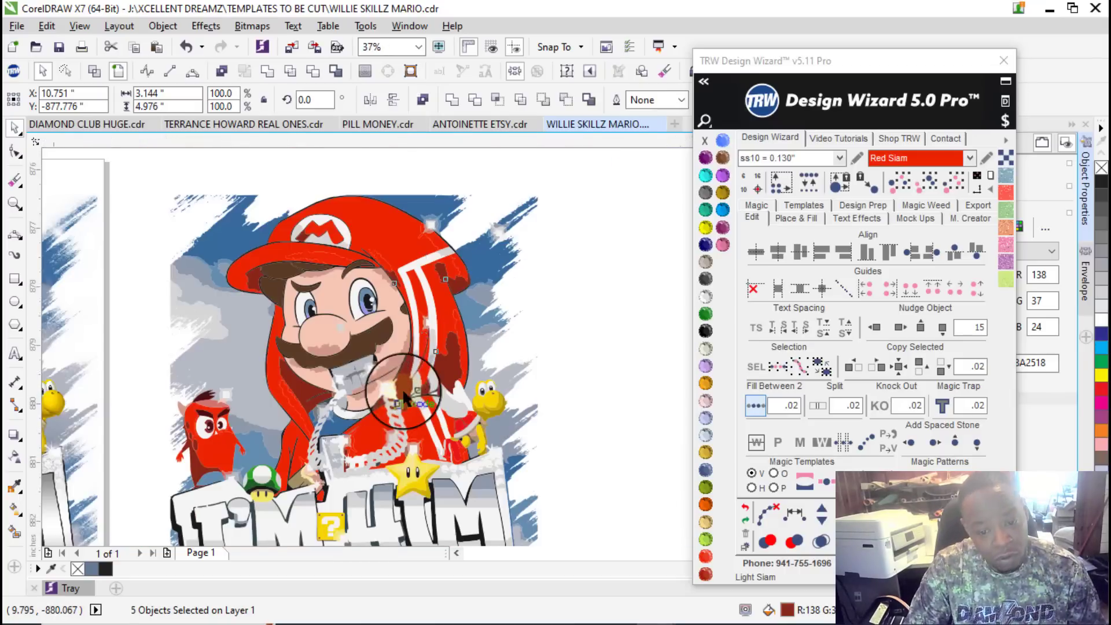
Step: Add the small dark red pieces next to the chain and inside its upper links to the selection
{"action": "scroll", "coordinate": [405, 387], "scroll_direction": "up", "scroll_amount": 3}
{"action": "left_click", "coordinate": [412, 356], "text": "shift"}
{"action": "scroll", "coordinate": [412, 357], "scroll_direction": "down", "scroll_amount": 1}
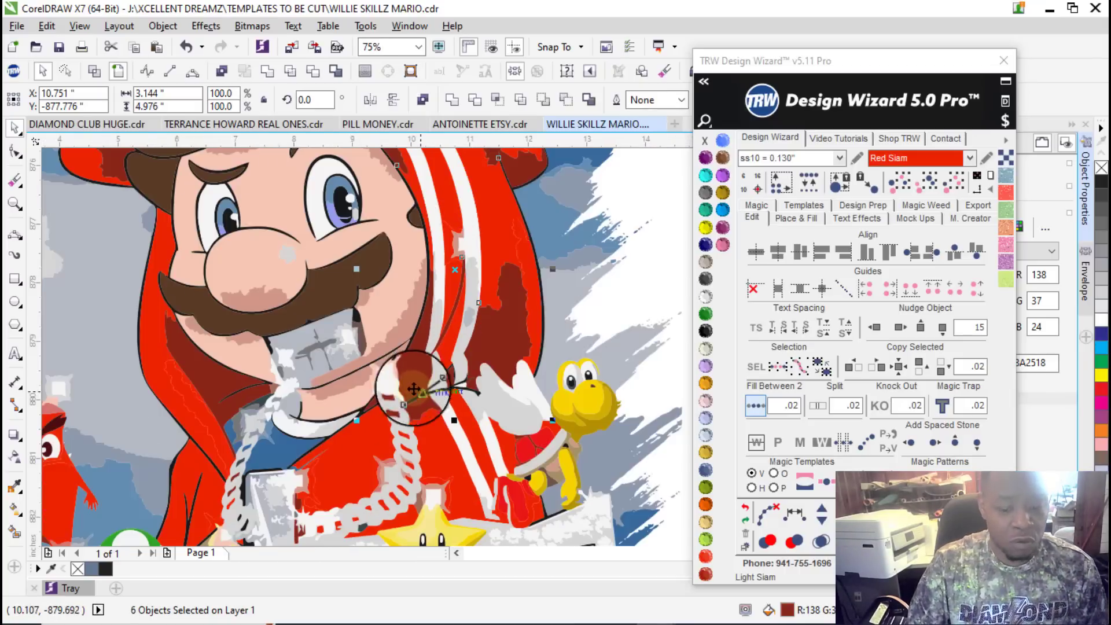
{"action": "scroll", "coordinate": [371, 394], "scroll_direction": "up", "scroll_amount": 3}
{"action": "left_click", "coordinate": [444, 387], "text": "shift"}
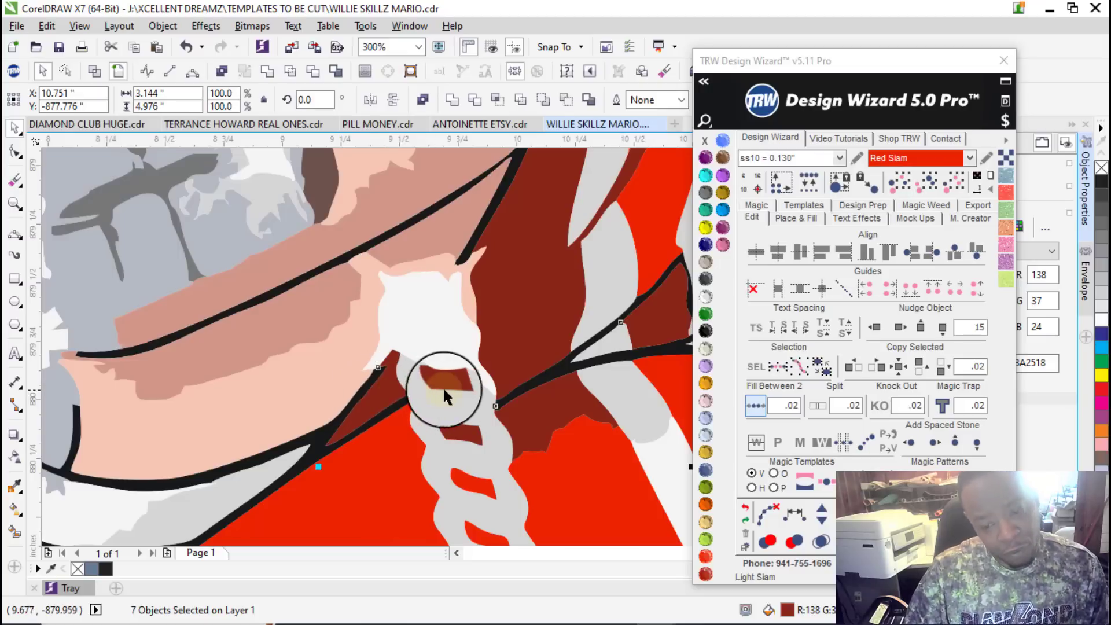
{"action": "left_click", "coordinate": [463, 439], "text": "shift"}
Step: Recolor the selected dark red hood and collar shapes with the Red Siam stone color and clear the selection
{"action": "scroll", "coordinate": [463, 438], "scroll_direction": "down", "scroll_amount": 3}
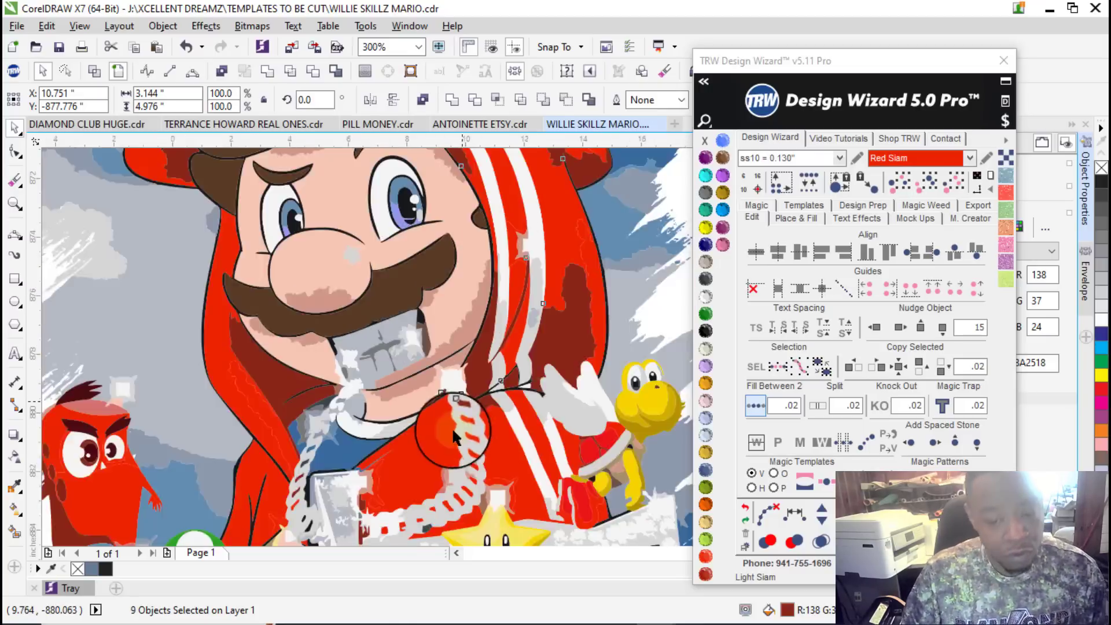
{"action": "left_click", "coordinate": [707, 557]}
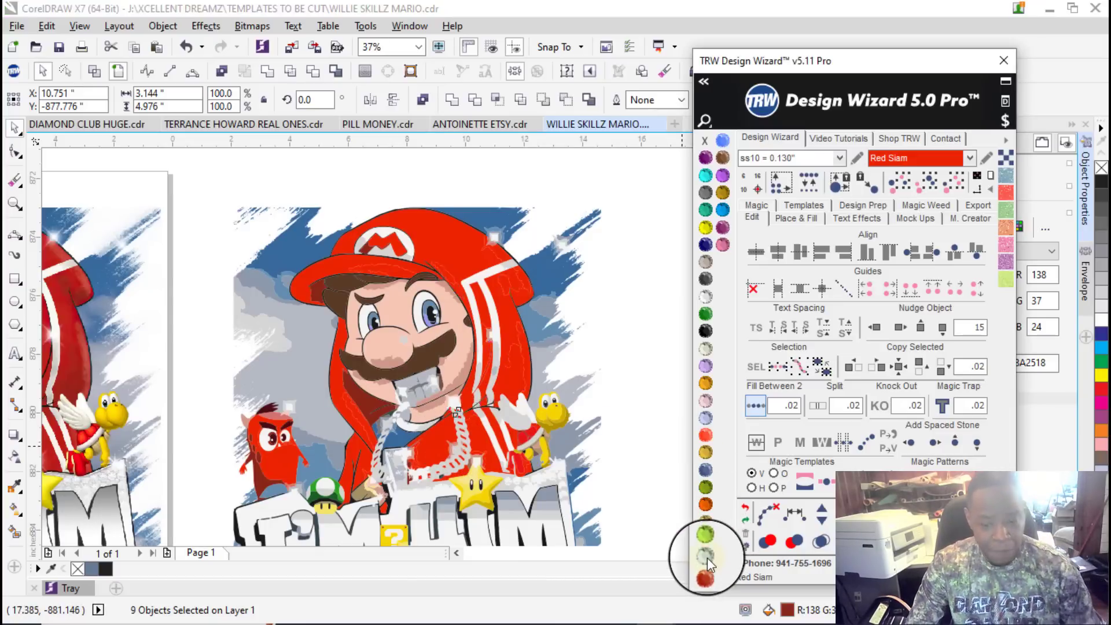
{"action": "left_click", "coordinate": [653, 321]}
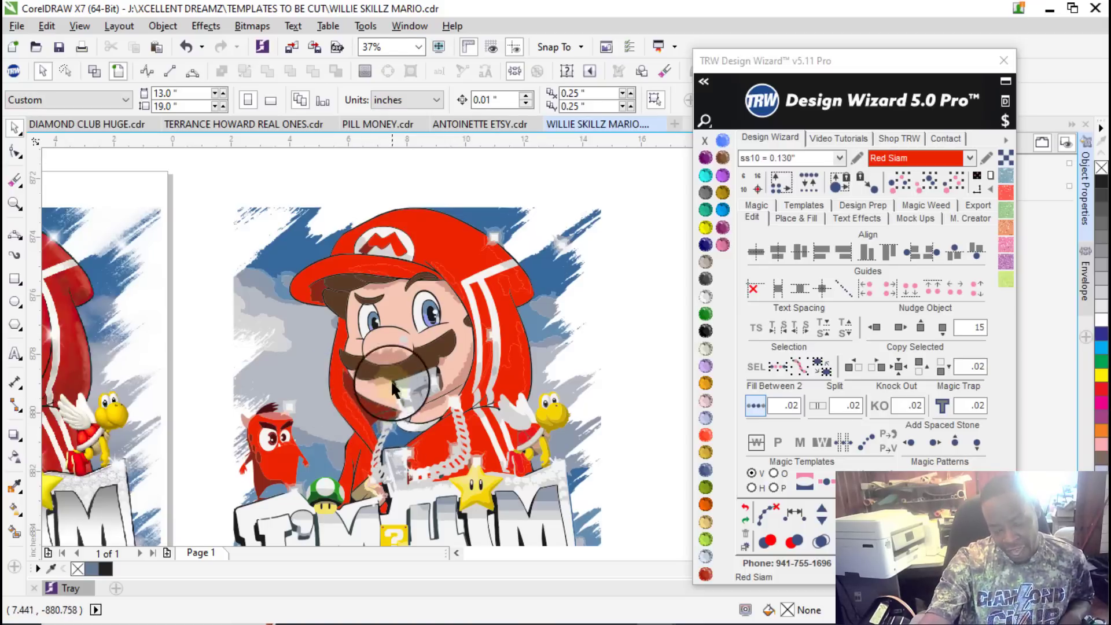
Step: Select the two dark red shading shapes under the cap brim and recolor them Red Siam
{"action": "scroll", "coordinate": [391, 390], "scroll_direction": "down", "scroll_amount": 2}
{"action": "scroll", "coordinate": [338, 335], "scroll_direction": "up", "scroll_amount": 2}
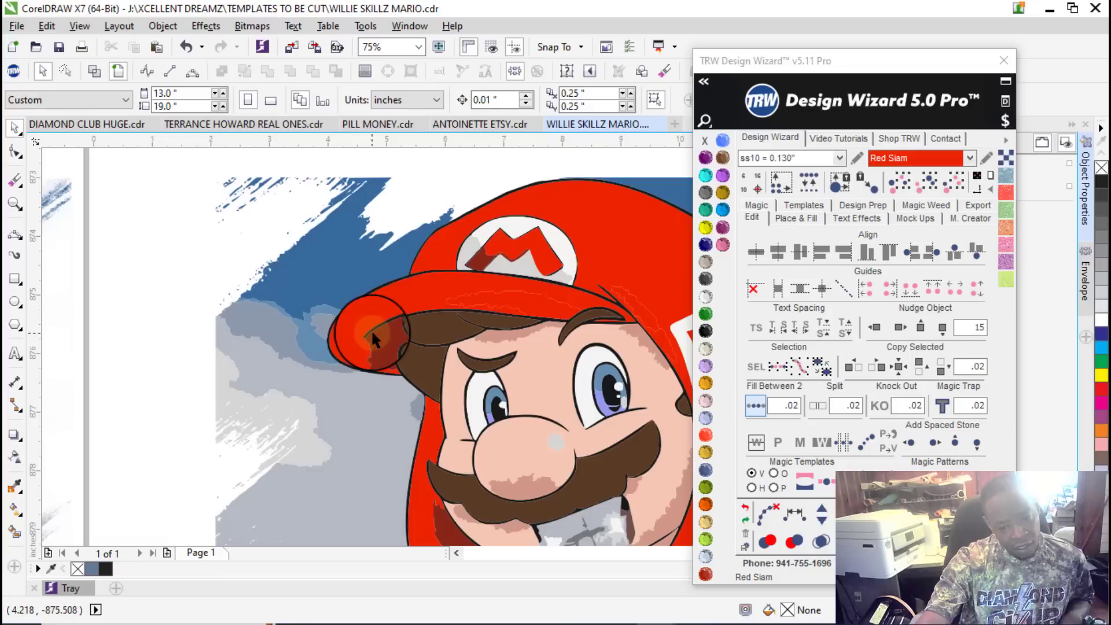
{"action": "left_click", "coordinate": [390, 339]}
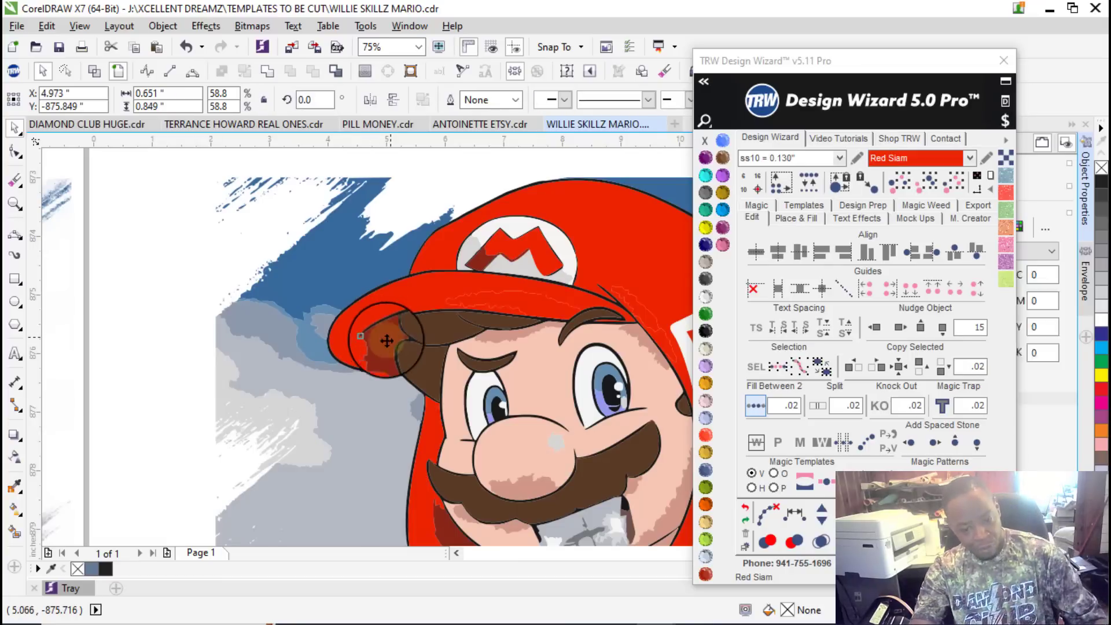
{"action": "left_click", "coordinate": [339, 338], "text": "shift"}
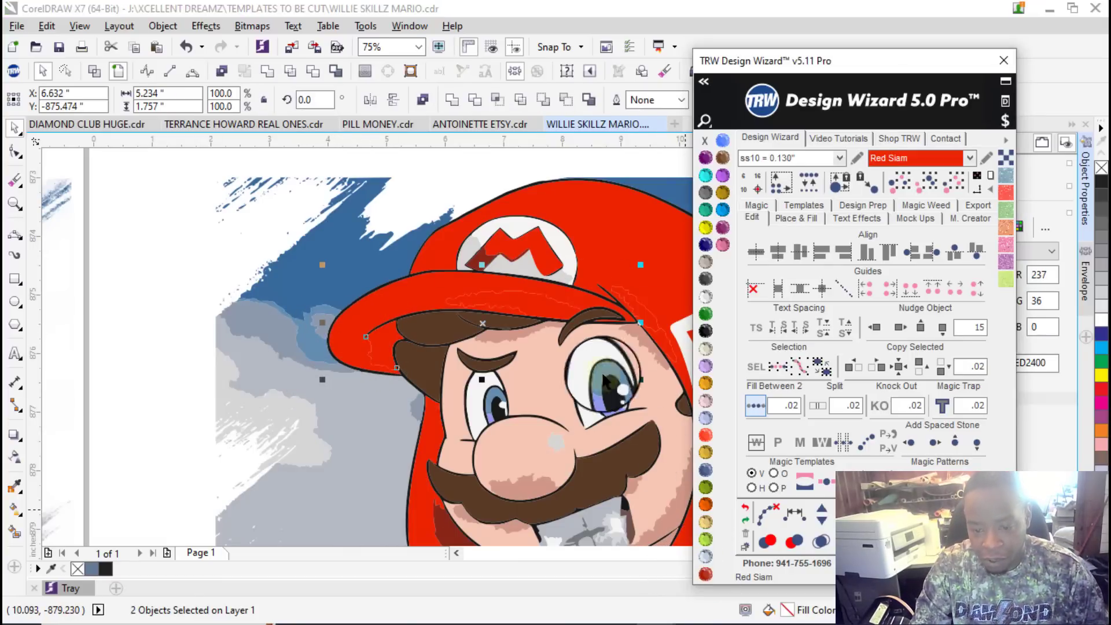
Step: Recolor the dark red shading of the cap's M emblem Red Siam and clear the selection
{"action": "scroll", "coordinate": [478, 258], "scroll_direction": "up", "scroll_amount": 2}
{"action": "left_click", "coordinate": [469, 290]}
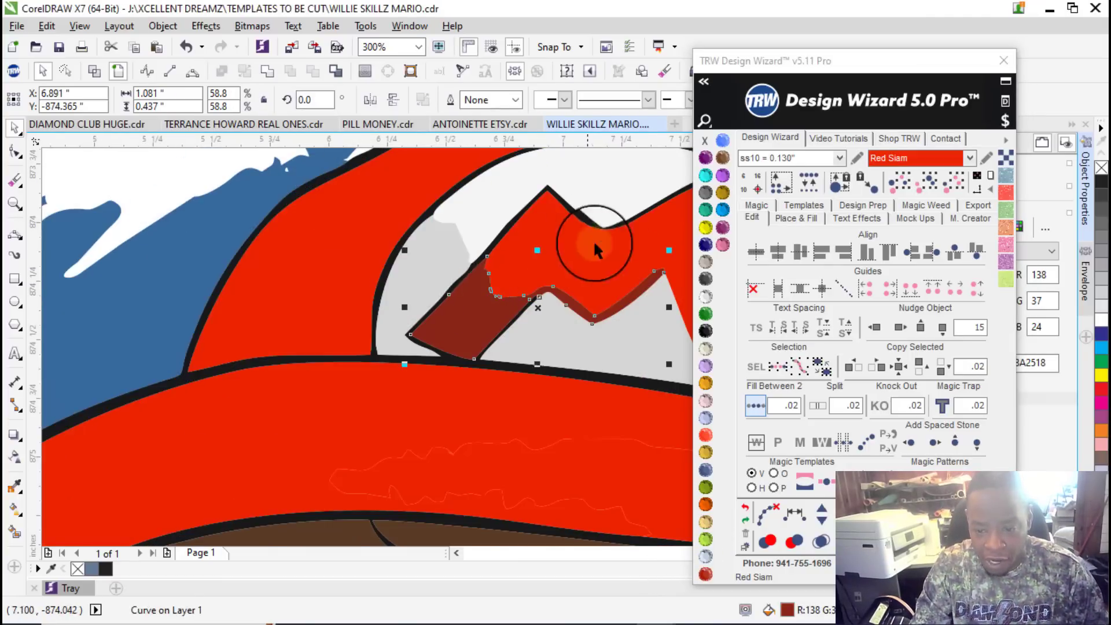
{"action": "left_click", "coordinate": [705, 560]}
{"action": "scroll", "coordinate": [474, 289], "scroll_direction": "down", "scroll_amount": 6}
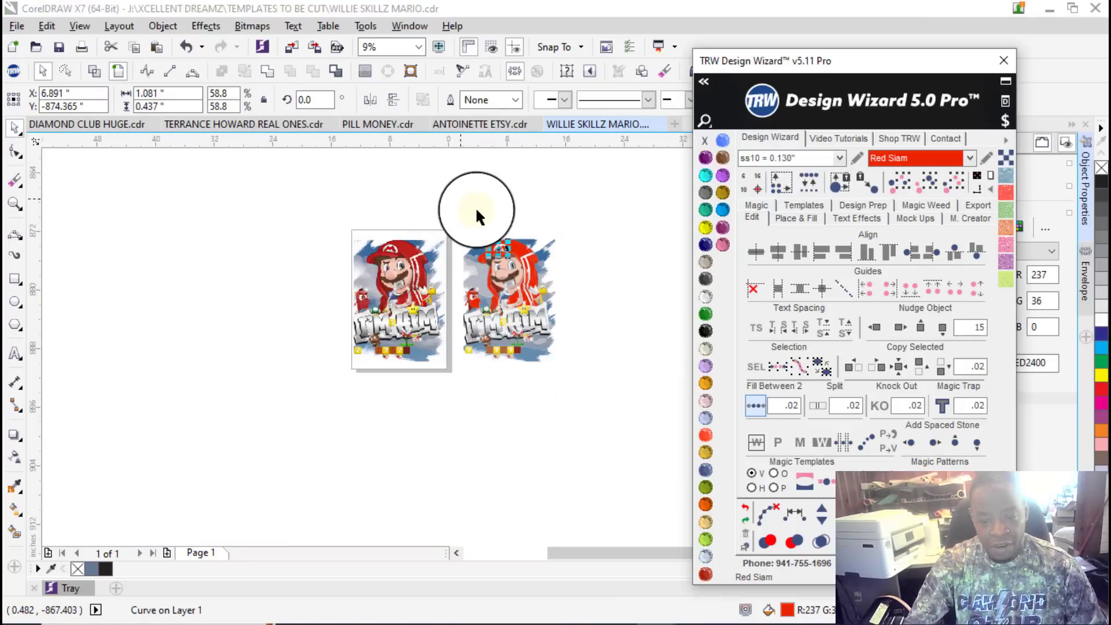
{"action": "left_click", "coordinate": [508, 199]}
Step: Select the main red hood shape with every shape of the same color and combine them into one curve
{"action": "scroll", "coordinate": [512, 244], "scroll_direction": "up", "scroll_amount": 2}
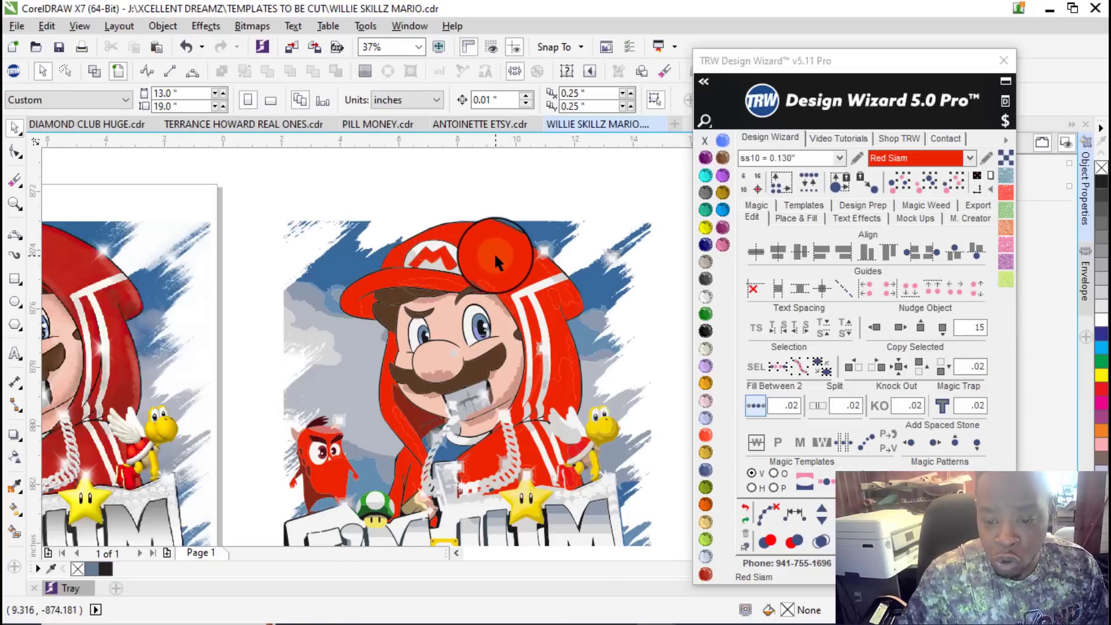
{"action": "left_click", "coordinate": [496, 256]}
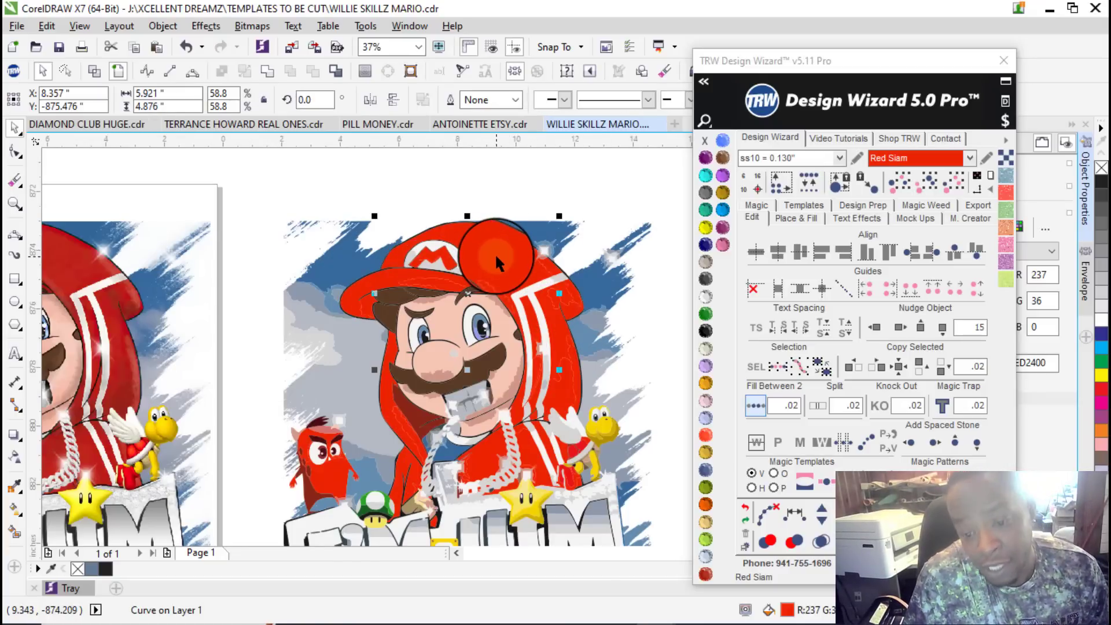
{"action": "mouse_move", "coordinate": [495, 252]}
{"action": "left_mouse_down"}
{"action": "mouse_move", "coordinate": [553, 247]}
{"action": "mouse_move", "coordinate": [498, 265]}
{"action": "left_mouse_up"}
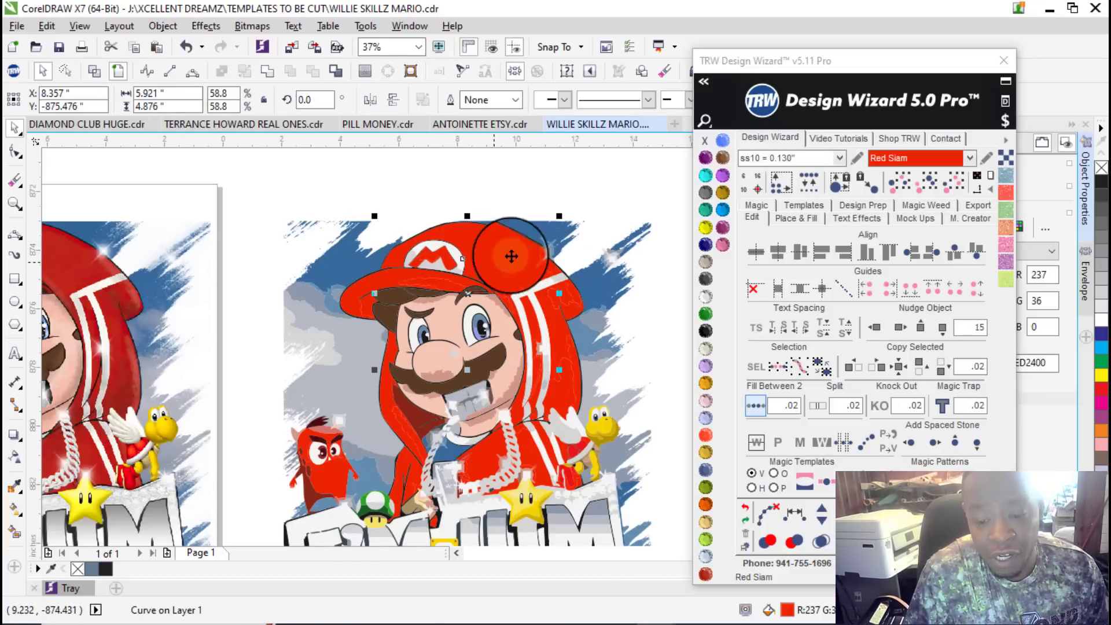
{"action": "left_click", "coordinate": [930, 188]}
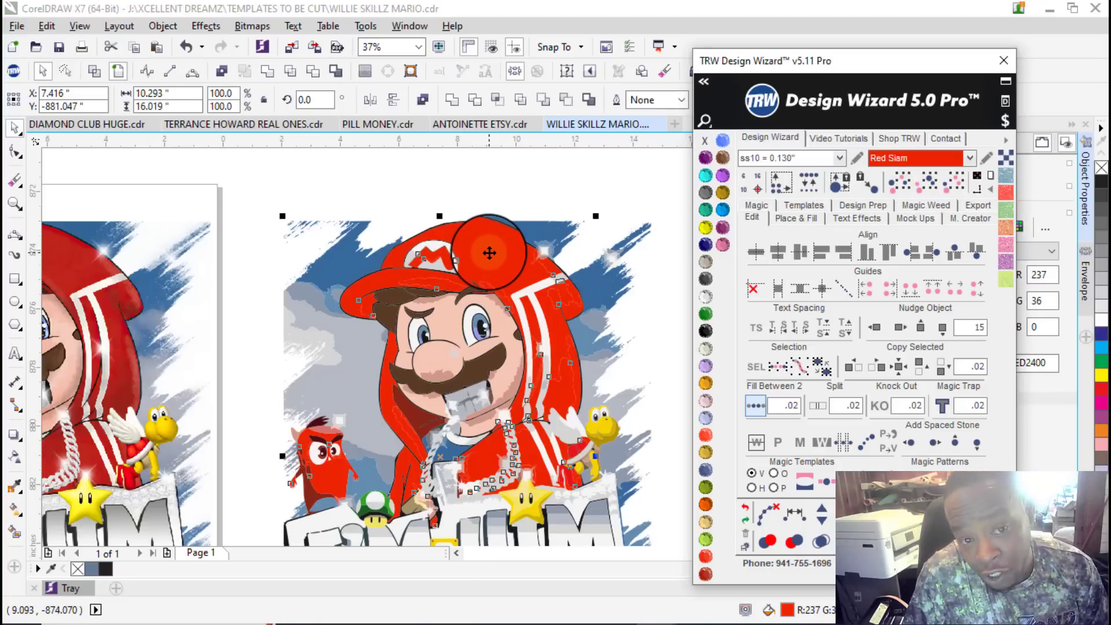
{"action": "right_click", "coordinate": [489, 253]}
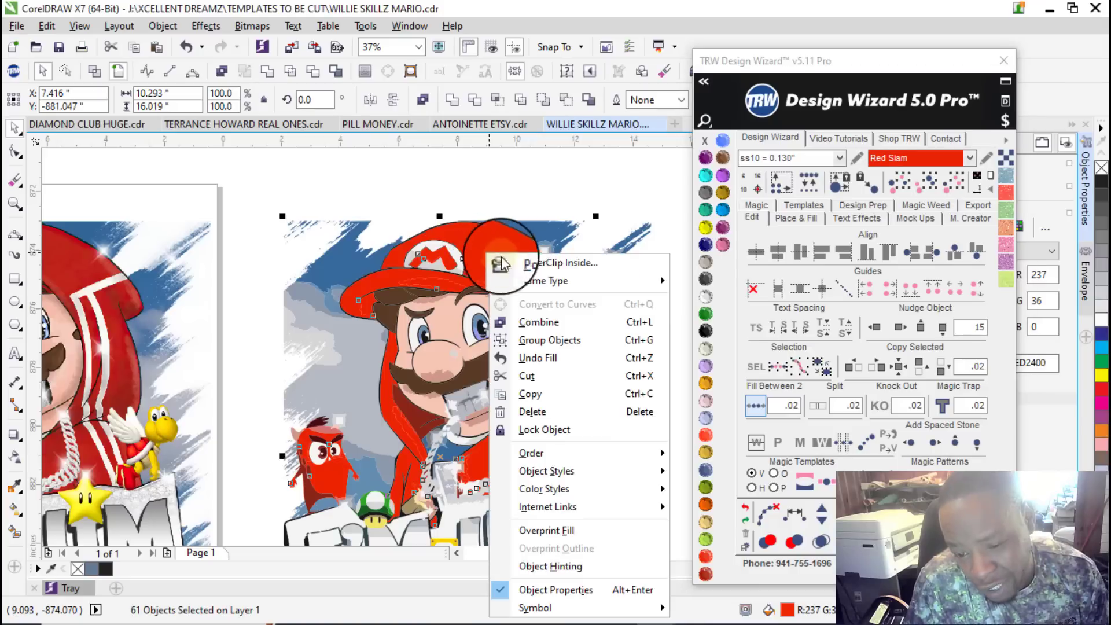
{"action": "left_click", "coordinate": [560, 324]}
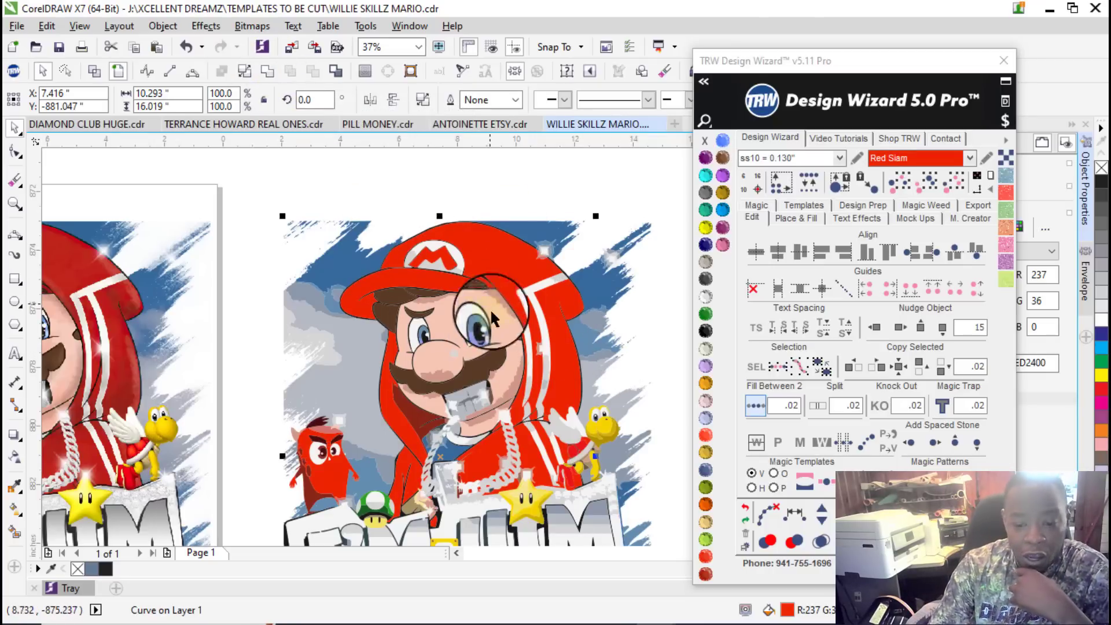
Step: Compare the recolored trace with the original bitmap beside it, checking the red areas
{"action": "scroll", "coordinate": [457, 397], "scroll_direction": "down", "scroll_amount": 2}
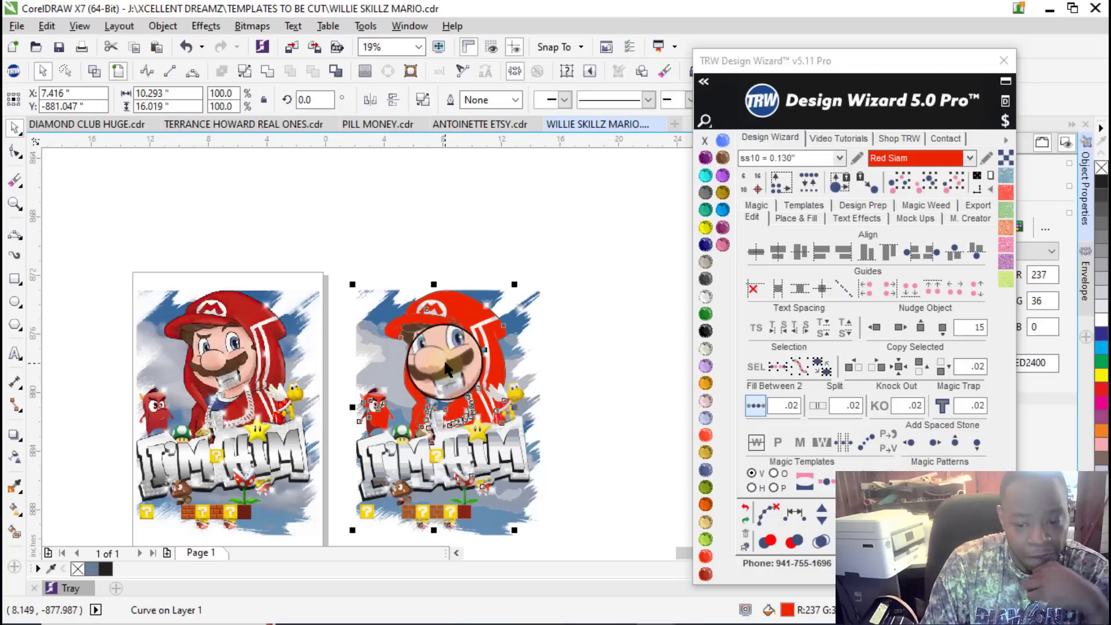
{"action": "scroll", "coordinate": [458, 327], "scroll_direction": "up", "scroll_amount": 1}
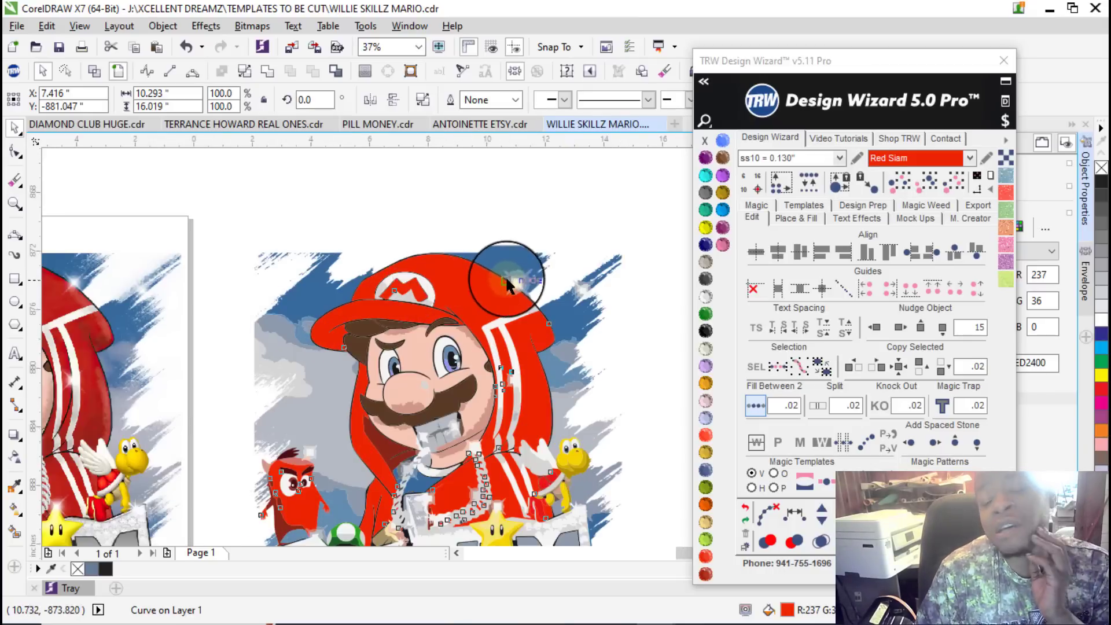
{"action": "scroll", "coordinate": [507, 279], "scroll_direction": "down", "scroll_amount": 1}
{"action": "left_click", "coordinate": [357, 206]}
{"action": "left_click", "coordinate": [94, 265]}
{"action": "left_click_drag", "start_coordinate": [127, 275], "coordinate": [354, 501]}
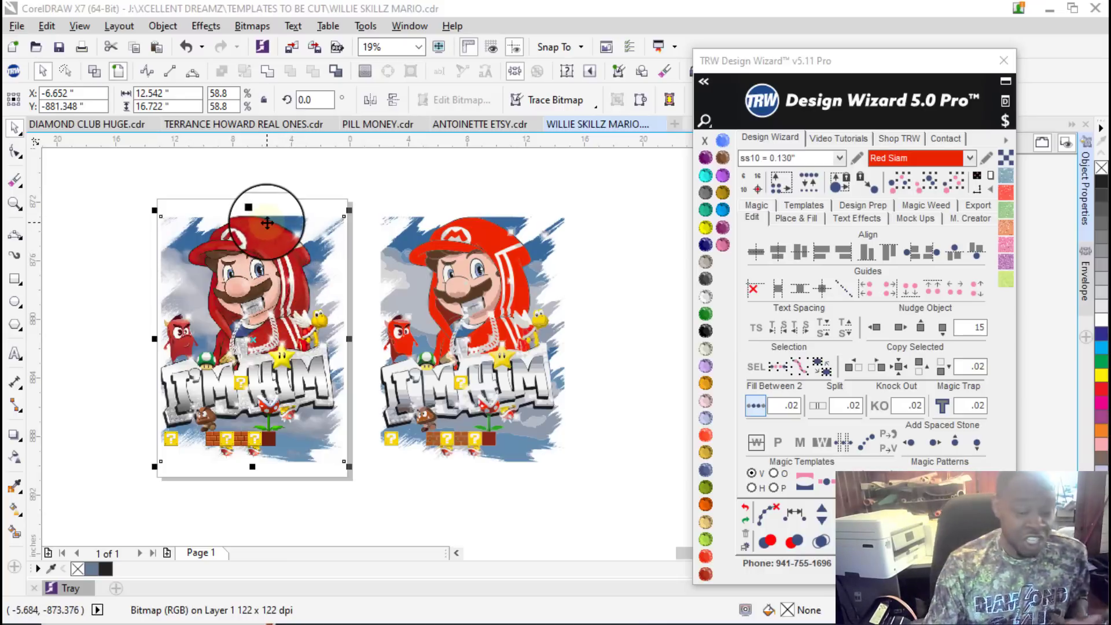
{"action": "left_click", "coordinate": [623, 315]}
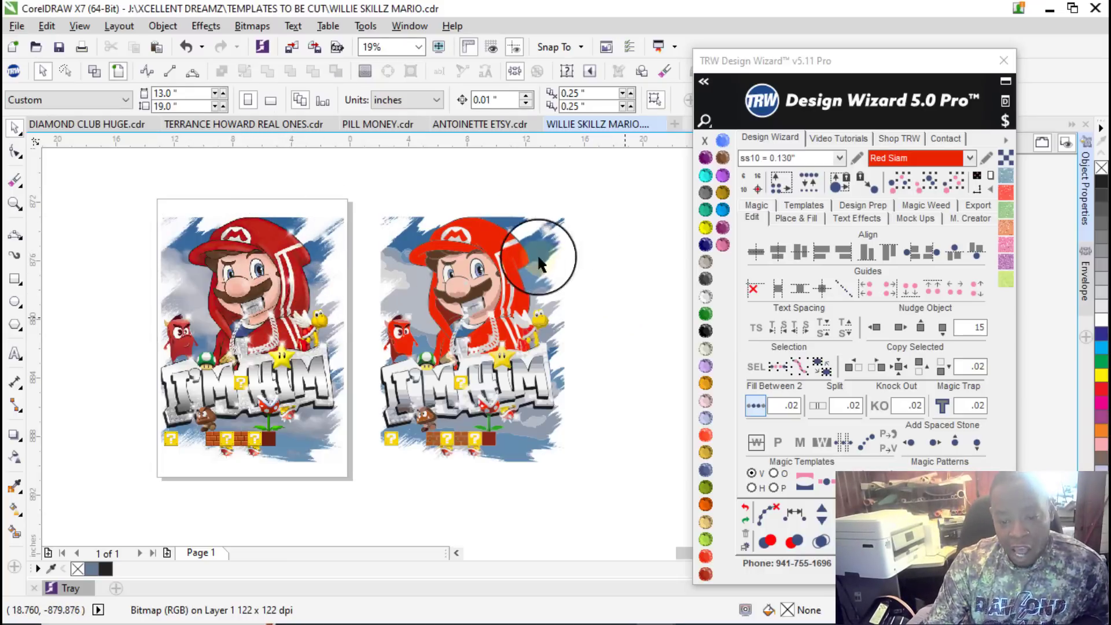
{"action": "scroll", "coordinate": [526, 262], "scroll_direction": "up", "scroll_amount": 1}
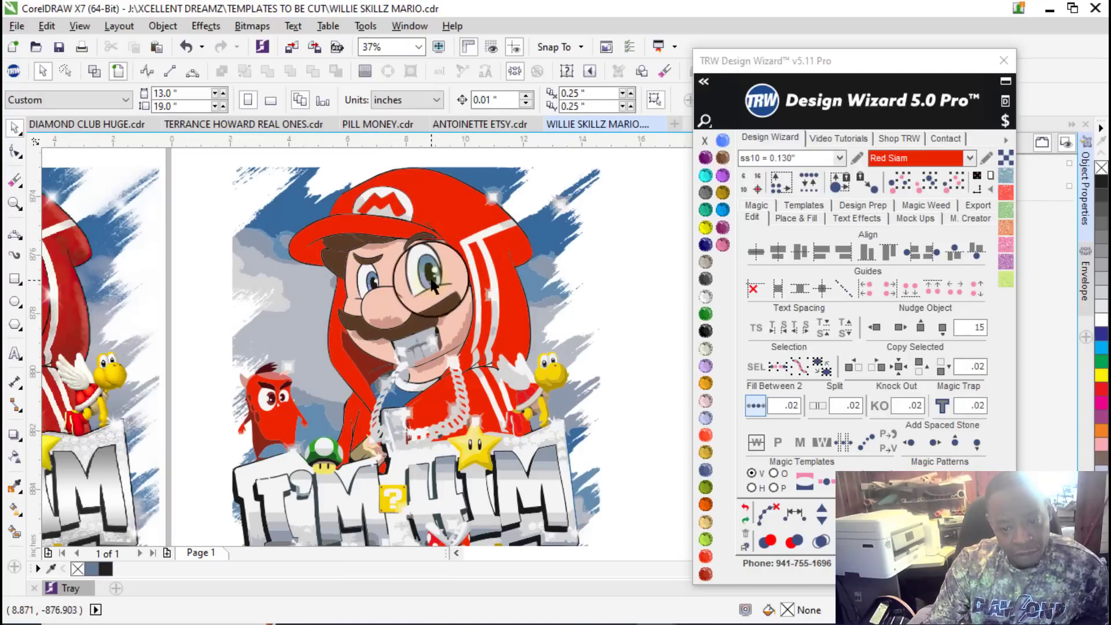
{"action": "scroll", "coordinate": [451, 237], "scroll_direction": "down", "scroll_amount": 1}
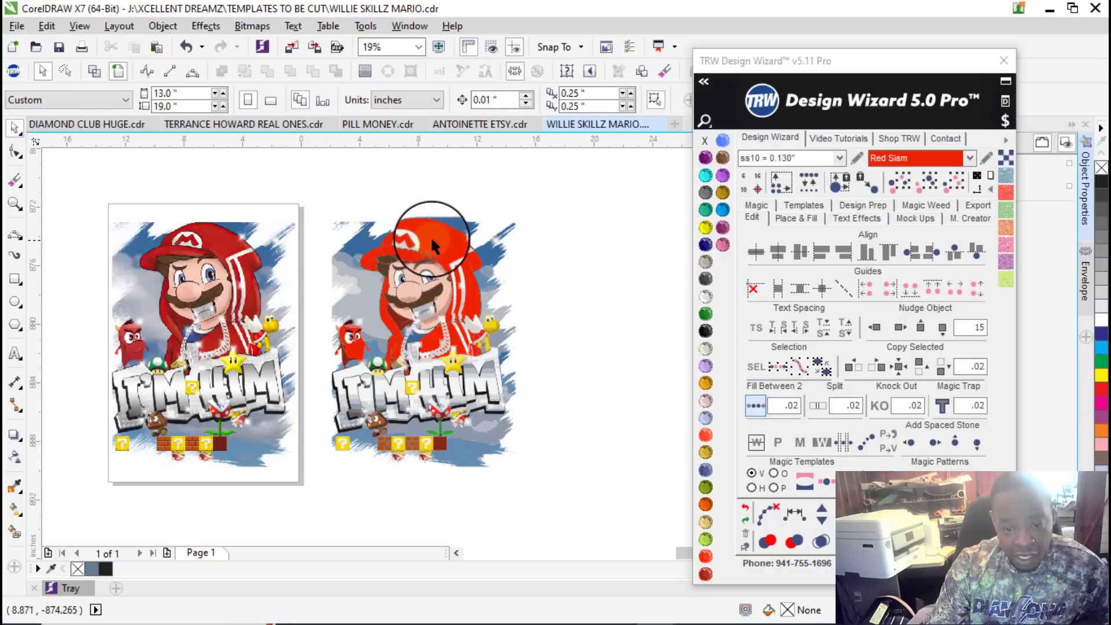
Step: Move the combined red shape out to the right of the trace, inspect the leftover reds, and undo the move
{"action": "left_click_drag", "start_coordinate": [435, 244], "coordinate": [620, 234]}
{"action": "scroll", "coordinate": [470, 304], "scroll_direction": "up", "scroll_amount": 7}
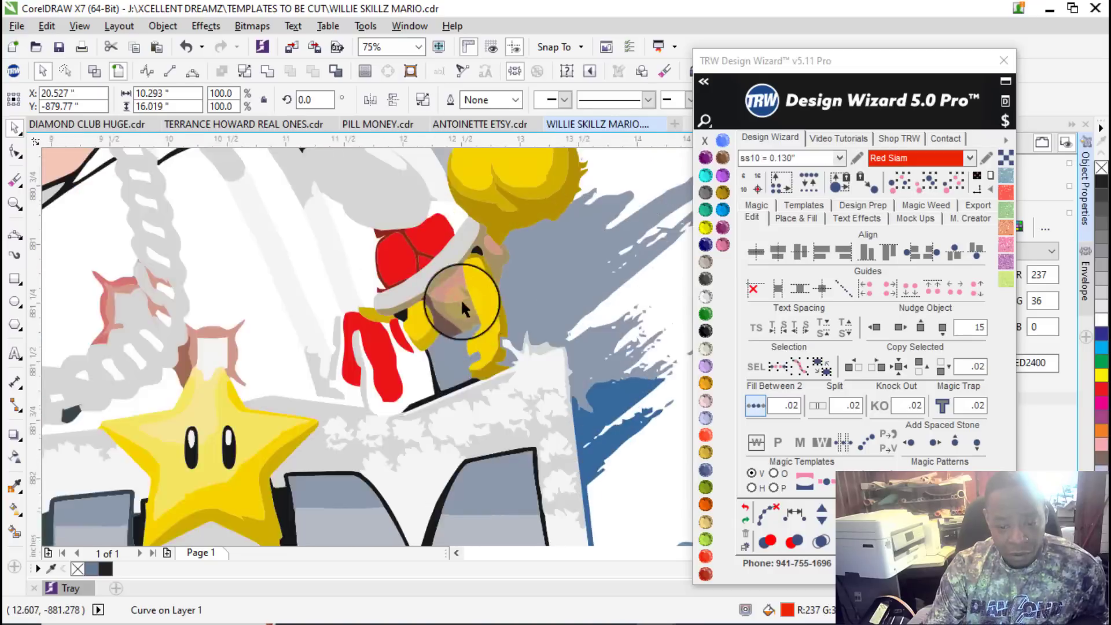
{"action": "scroll", "coordinate": [388, 345], "scroll_direction": "down", "scroll_amount": 7}
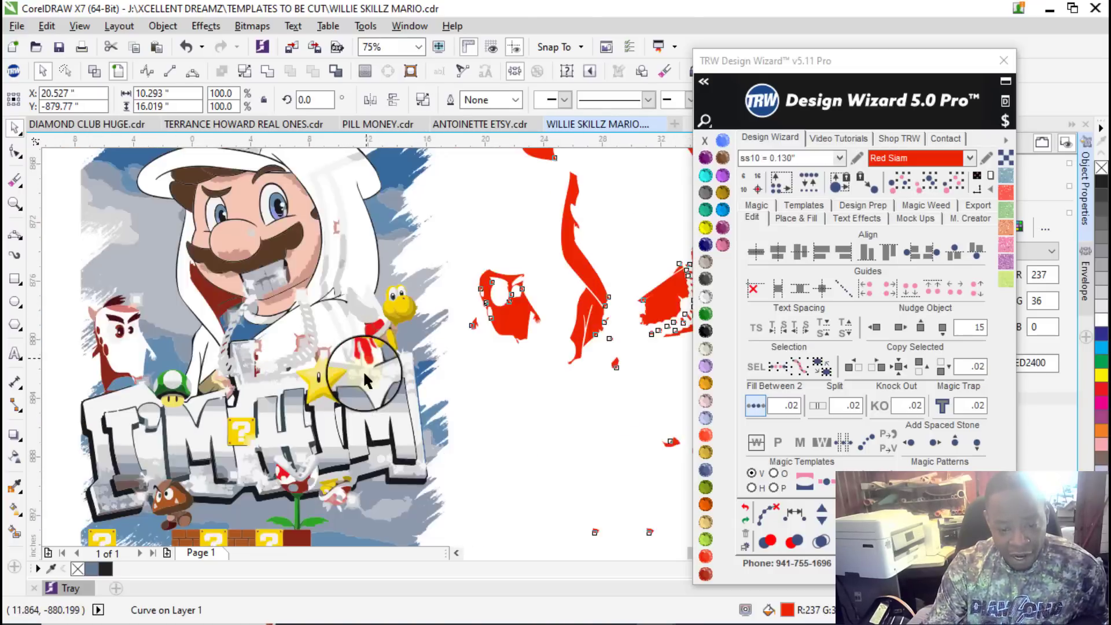
{"action": "scroll", "coordinate": [359, 362], "scroll_direction": "up", "scroll_amount": 1}
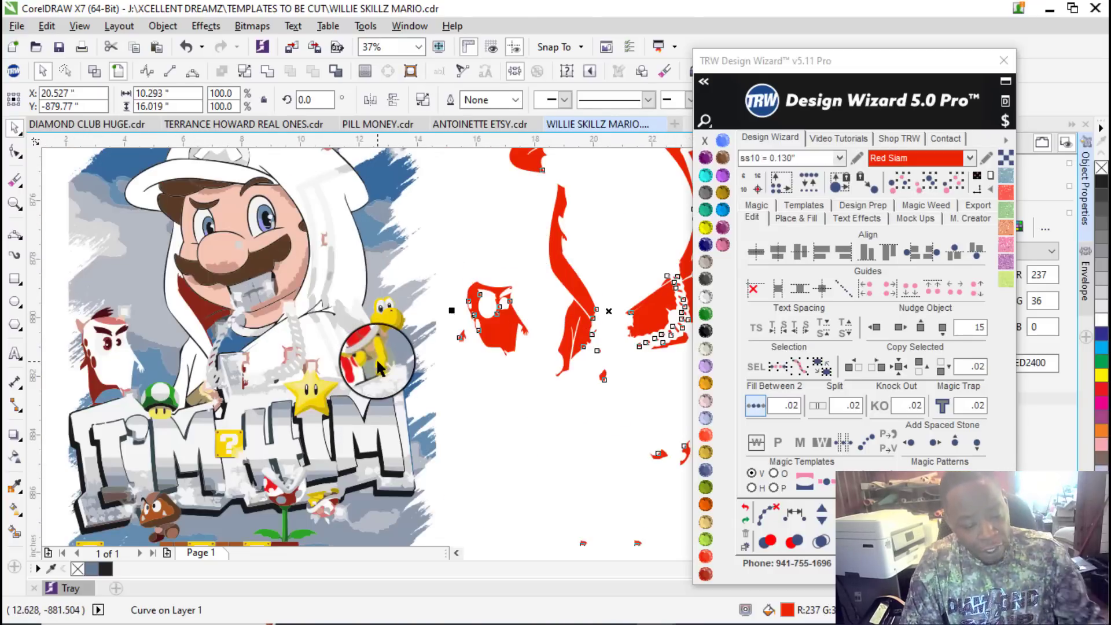
{"action": "scroll", "coordinate": [376, 357], "scroll_direction": "down", "scroll_amount": 1}
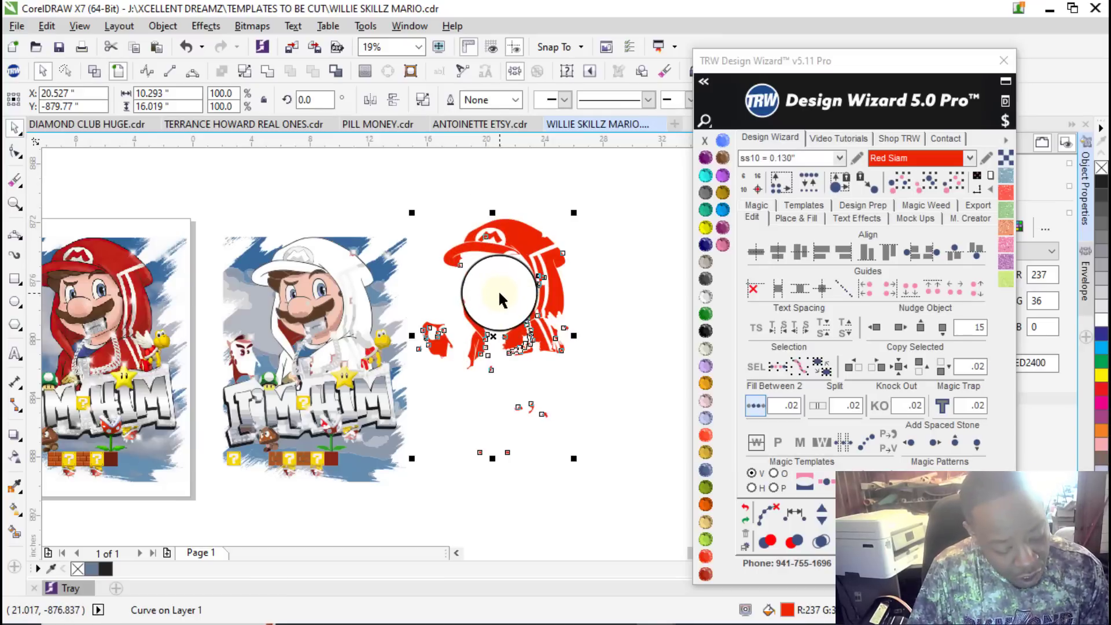
{"action": "key", "text": "ctrl+z"}
{"action": "left_click", "coordinate": [524, 295]}
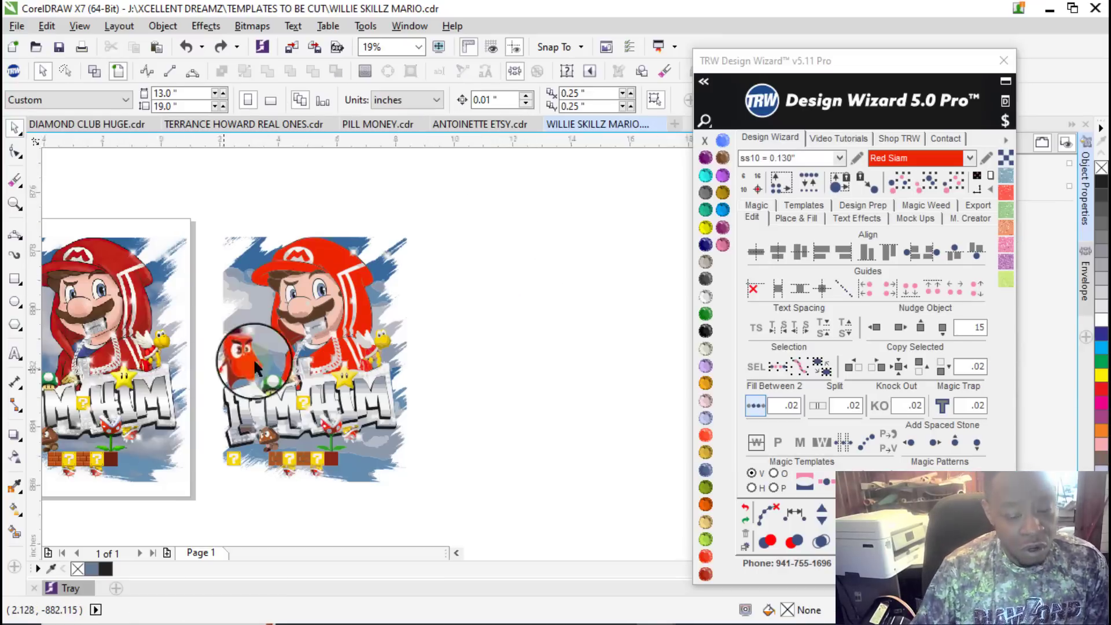
Step: Create a separate blue-gray shape over the body of the small red creature using the Smart Fill tool
{"action": "scroll", "coordinate": [231, 358], "scroll_direction": "up", "scroll_amount": 2}
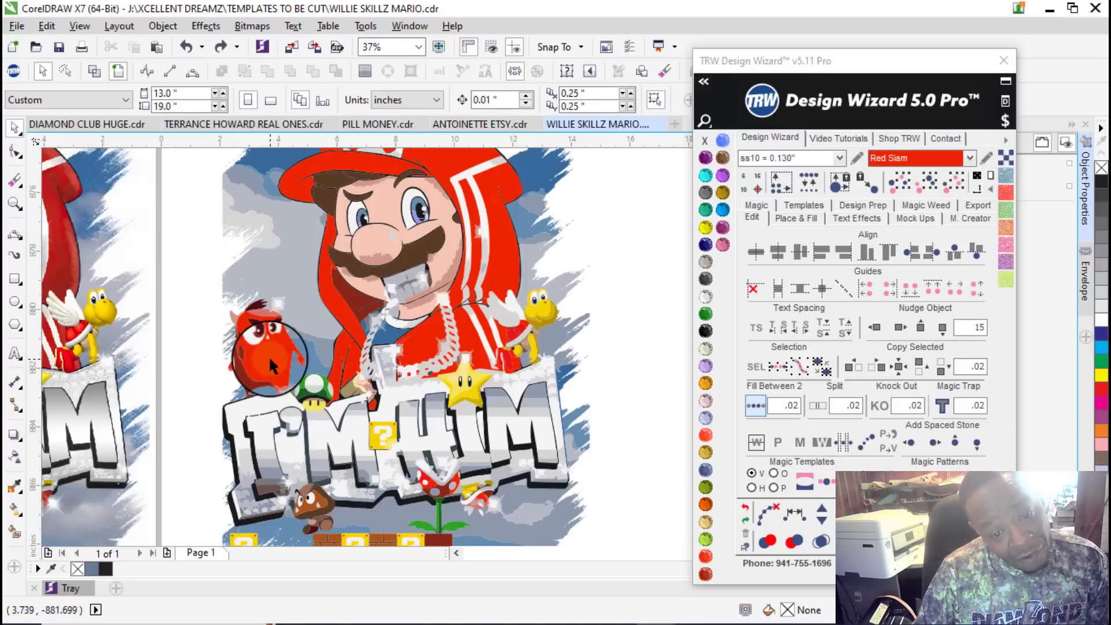
{"action": "left_click", "coordinate": [268, 354]}
{"action": "scroll", "coordinate": [247, 349], "scroll_direction": "up", "scroll_amount": 3}
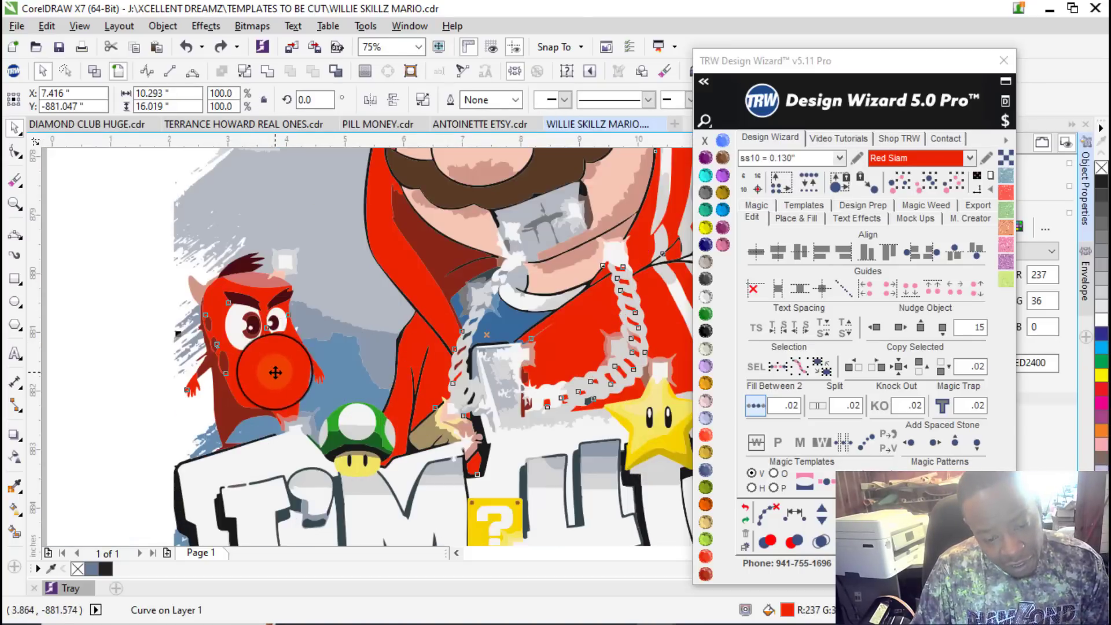
{"action": "scroll", "coordinate": [280, 362], "scroll_direction": "down", "scroll_amount": 3}
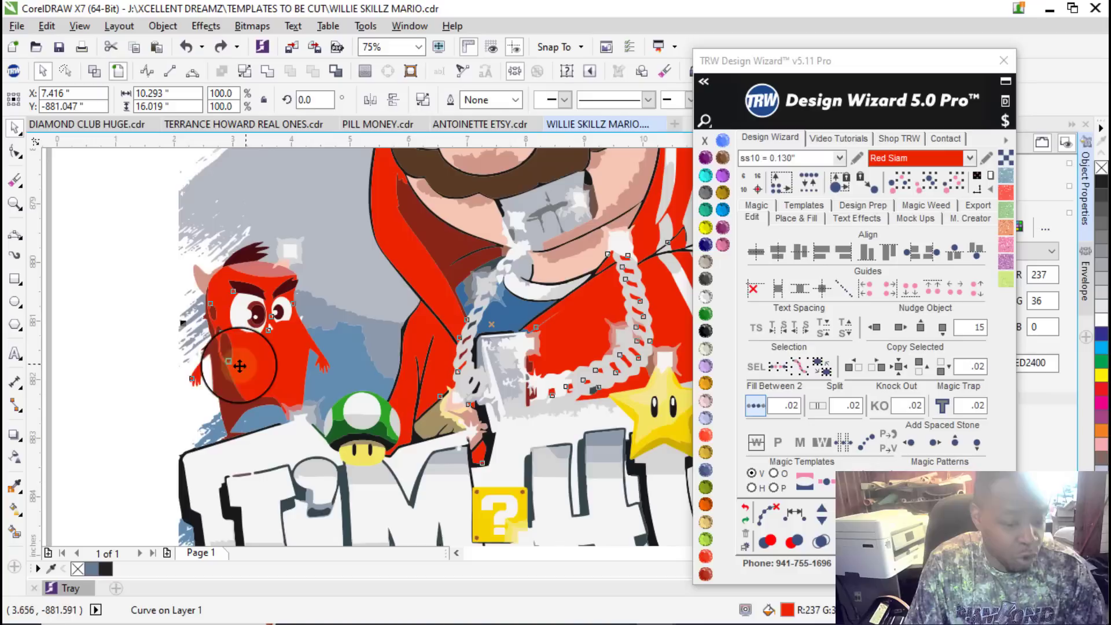
{"action": "left_click", "coordinate": [16, 534]}
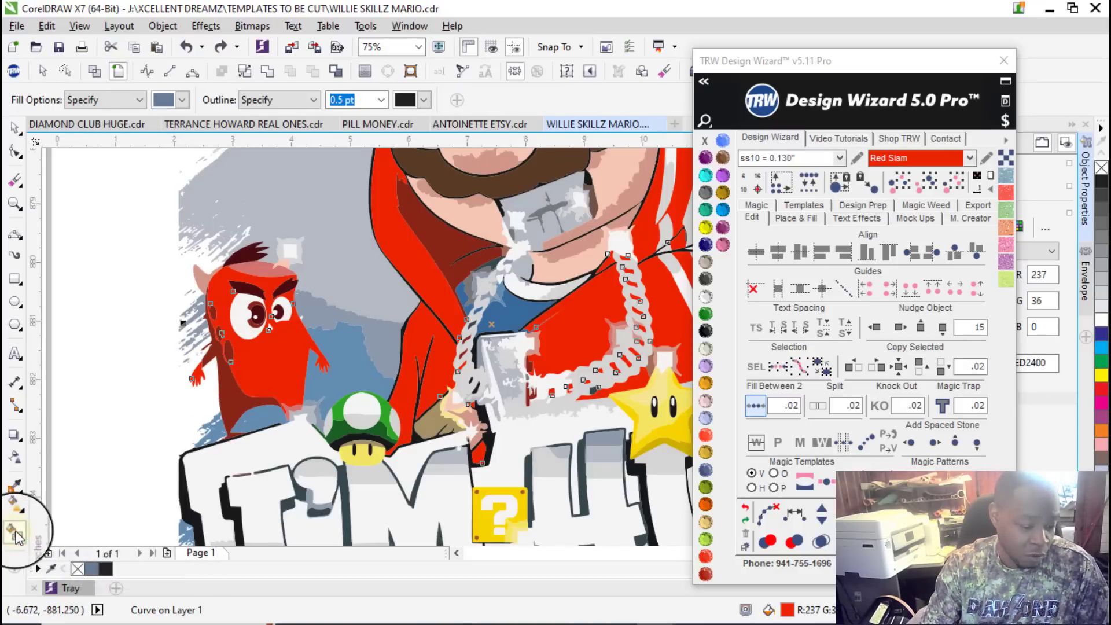
{"action": "left_click", "coordinate": [283, 352]}
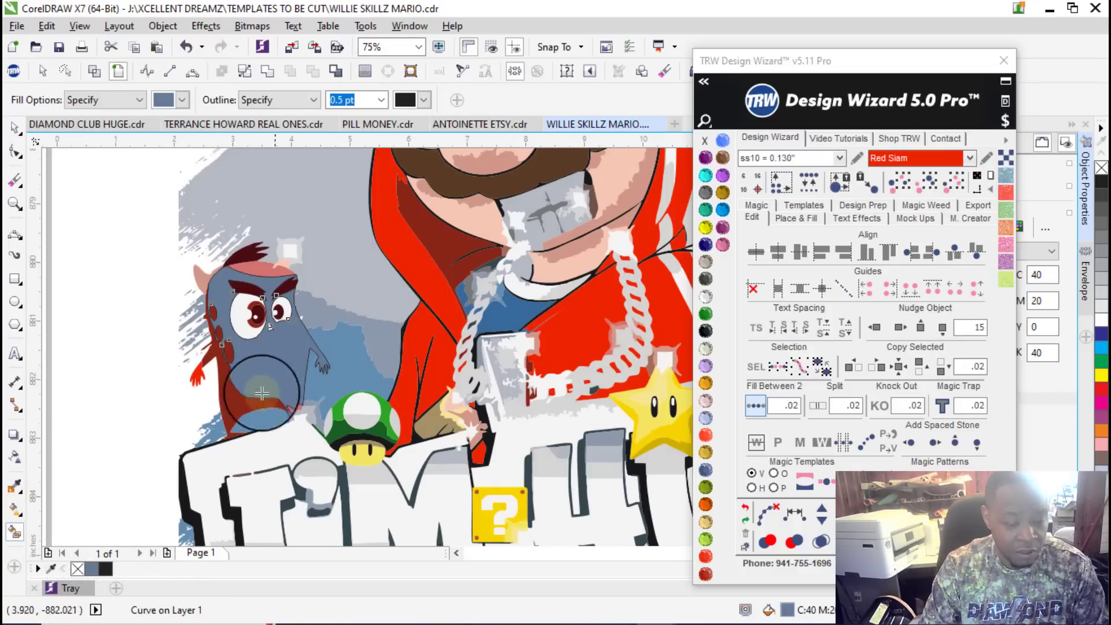
{"action": "scroll", "coordinate": [196, 376], "scroll_direction": "up", "scroll_amount": 2}
{"action": "scroll", "coordinate": [186, 359], "scroll_direction": "up", "scroll_amount": 1}
{"action": "scroll", "coordinate": [190, 351], "scroll_direction": "down", "scroll_amount": 3}
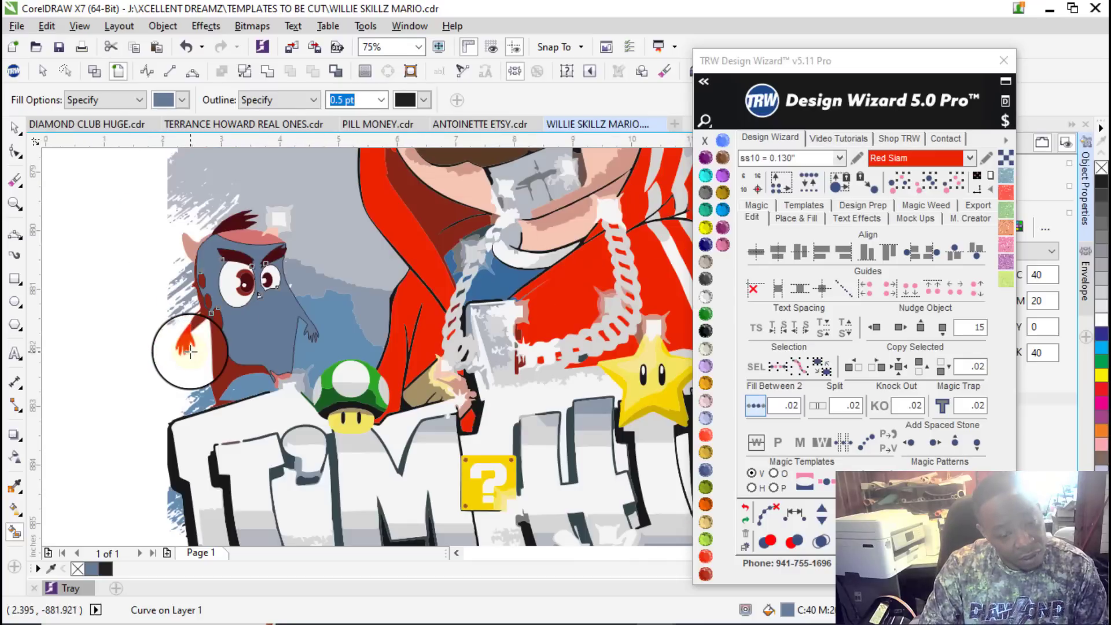
Step: Select the creature's new body shape together with the combined red shape and cut the body area out of the red
{"action": "left_click", "coordinate": [16, 131]}
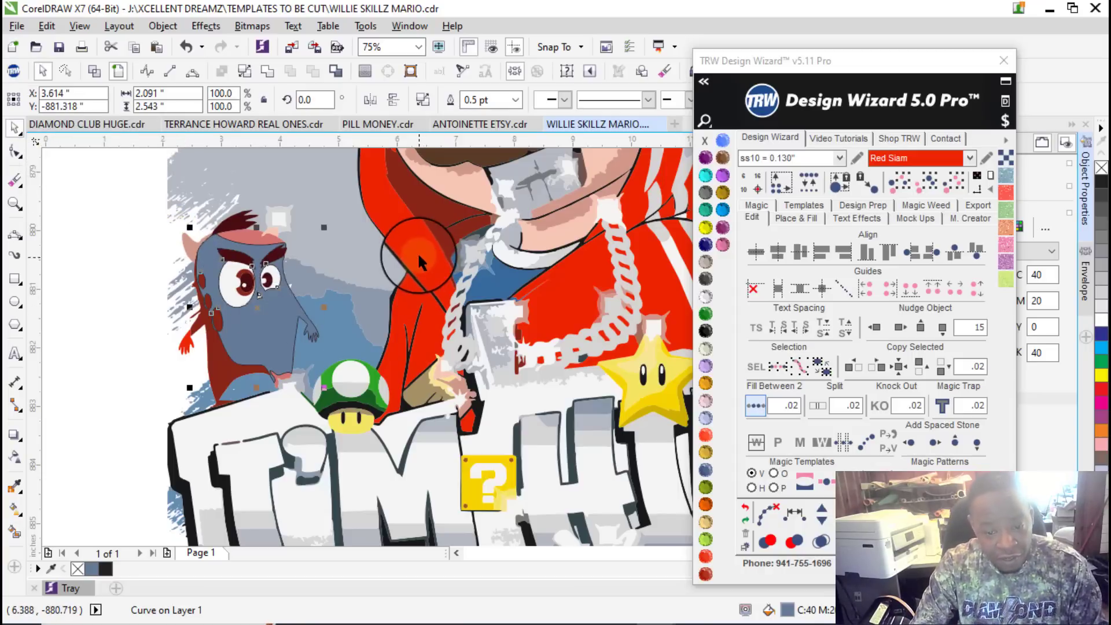
{"action": "left_click", "coordinate": [395, 218], "text": "shift"}
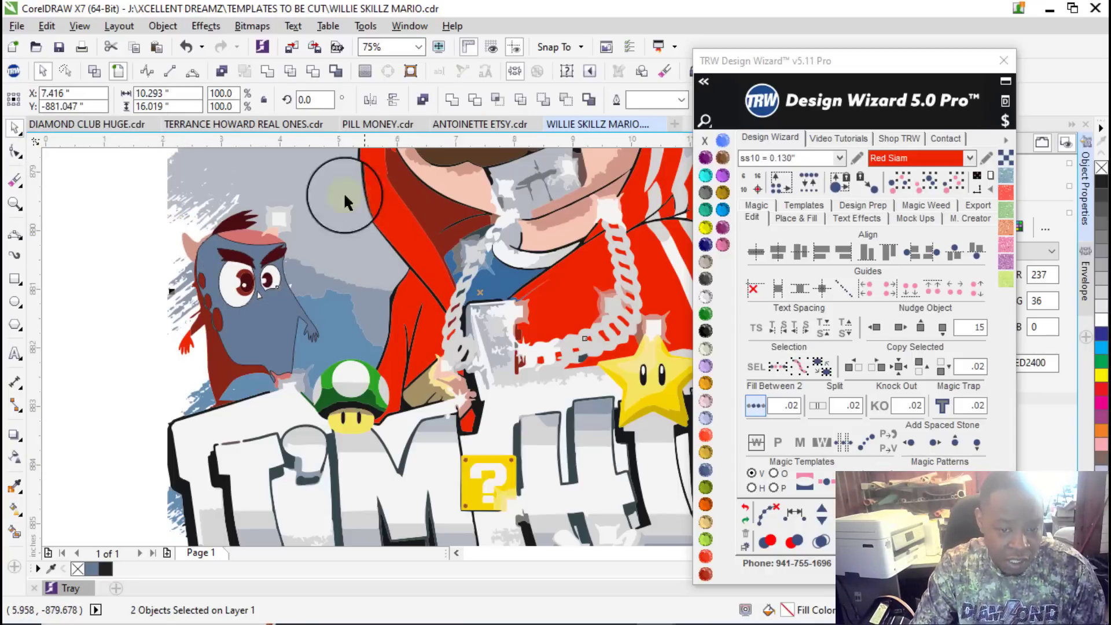
{"action": "left_click", "coordinate": [313, 72]}
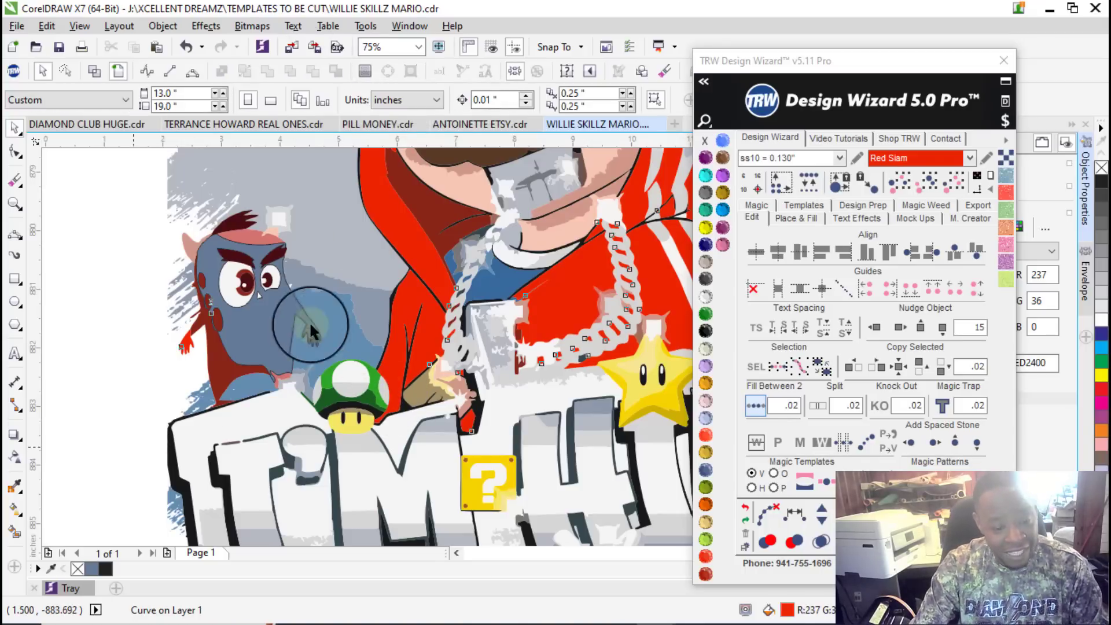
Step: Move the creature's body shape aside to check the cutout beneath it, undo, and repeat the check once more
{"action": "left_click_drag", "start_coordinate": [255, 332], "coordinate": [115, 376]}
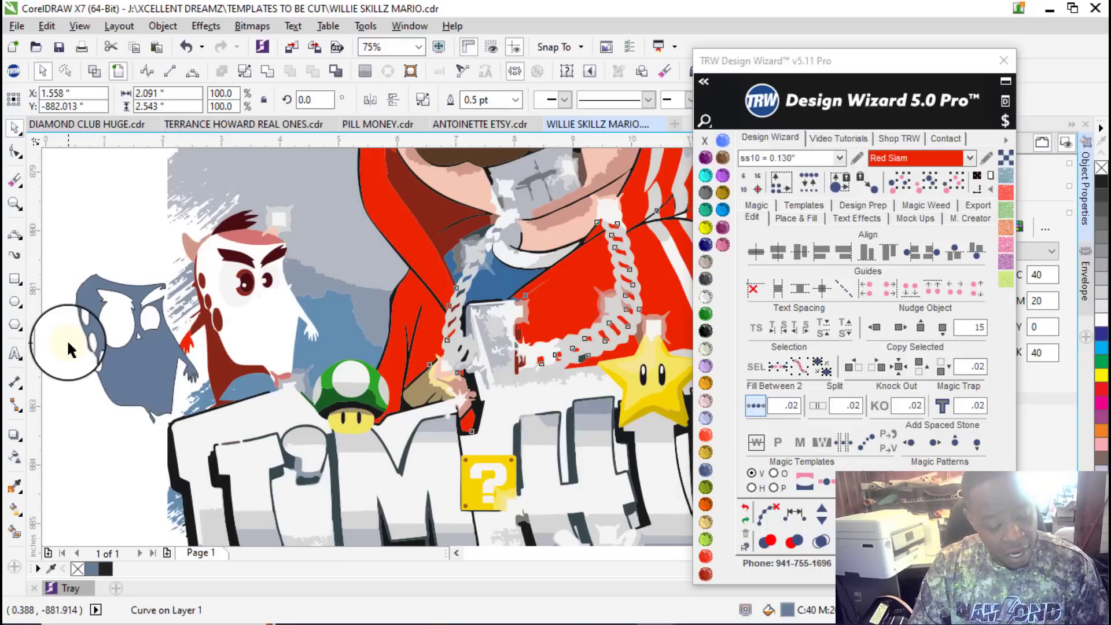
{"action": "key", "text": "ctrl+z"}
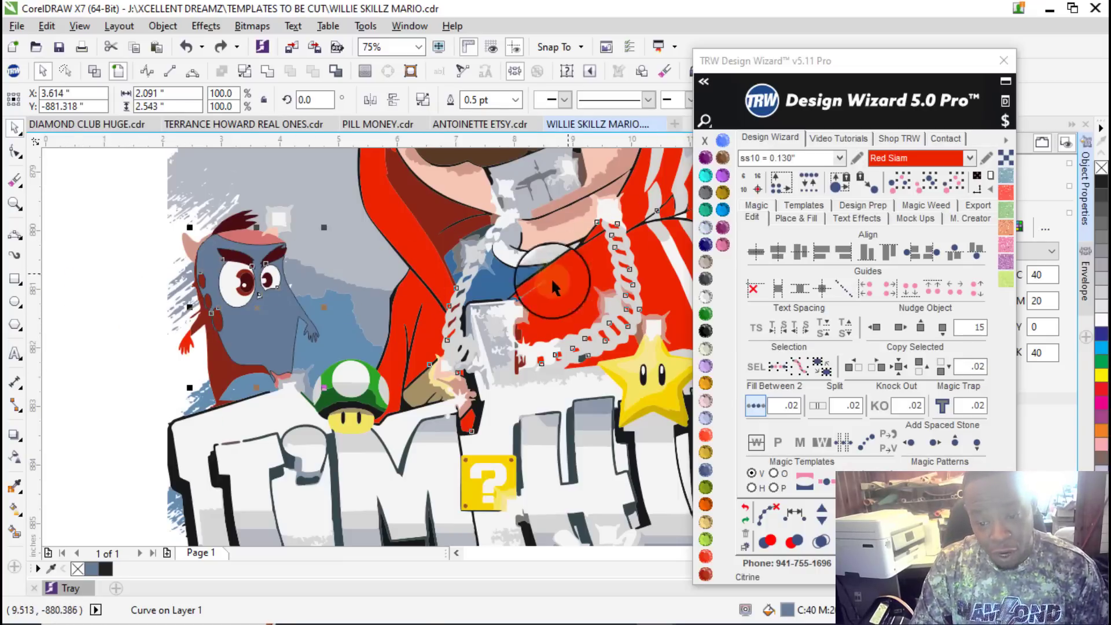
{"action": "scroll", "coordinate": [473, 340], "scroll_direction": "down", "scroll_amount": 3}
{"action": "scroll", "coordinate": [457, 338], "scroll_direction": "up", "scroll_amount": 3}
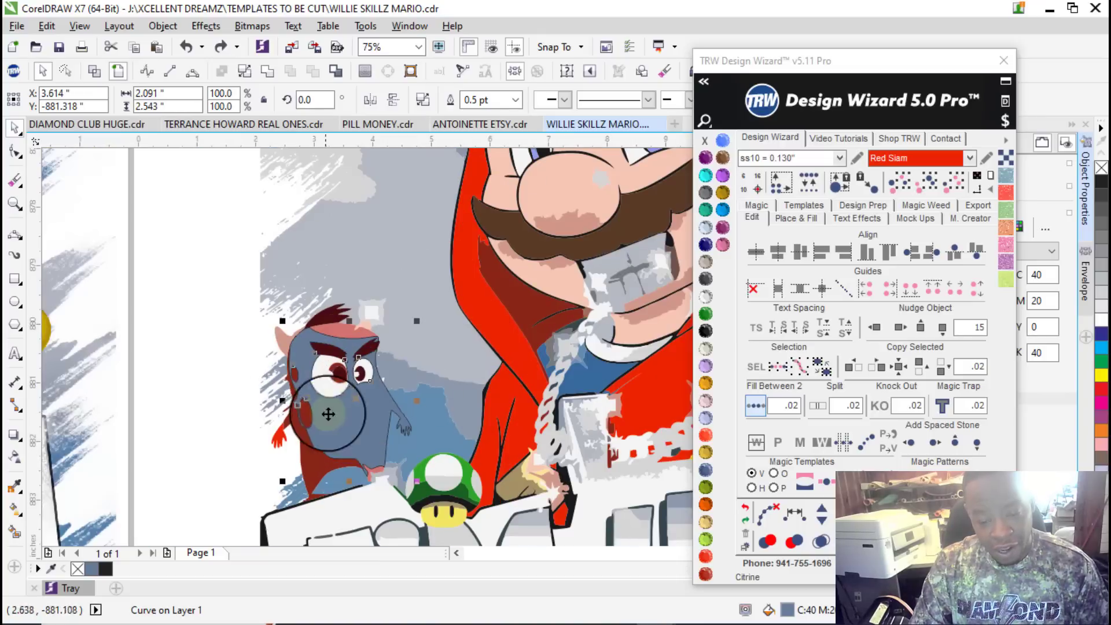
{"action": "left_click_drag", "start_coordinate": [355, 426], "coordinate": [224, 365]}
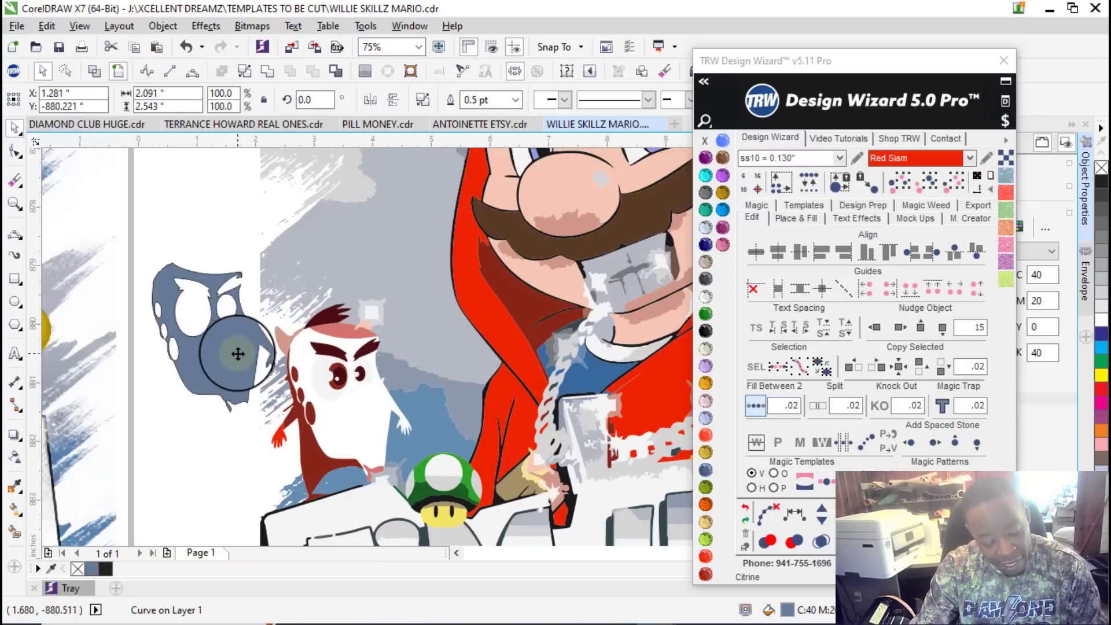
{"action": "key", "text": "ctrl+z"}
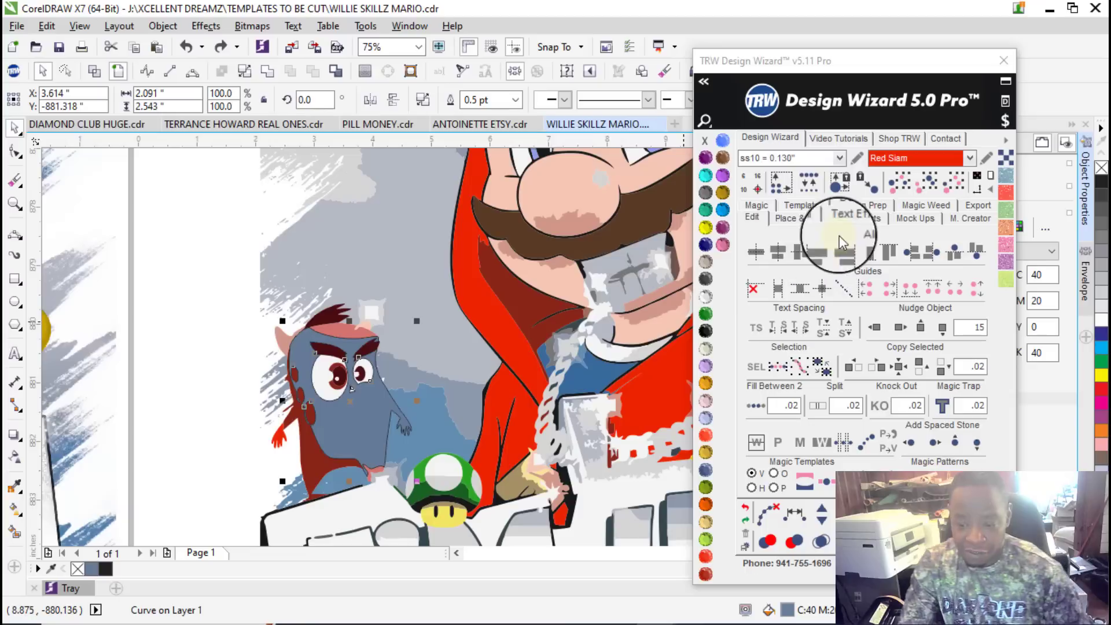
Step: Recolor the creature's body shape TRW Pink, remove its outline and clear the selection
{"action": "left_click", "coordinate": [722, 247]}
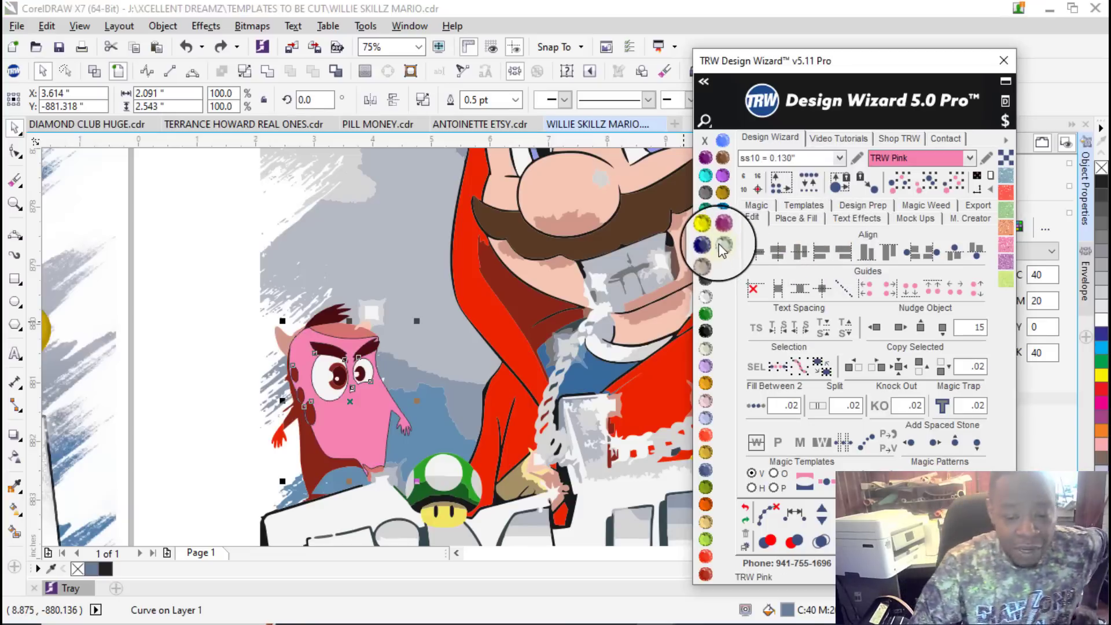
{"action": "right_click", "coordinate": [703, 141]}
{"action": "scroll", "coordinate": [295, 399], "scroll_direction": "down", "scroll_amount": 1}
{"action": "left_click", "coordinate": [242, 372]}
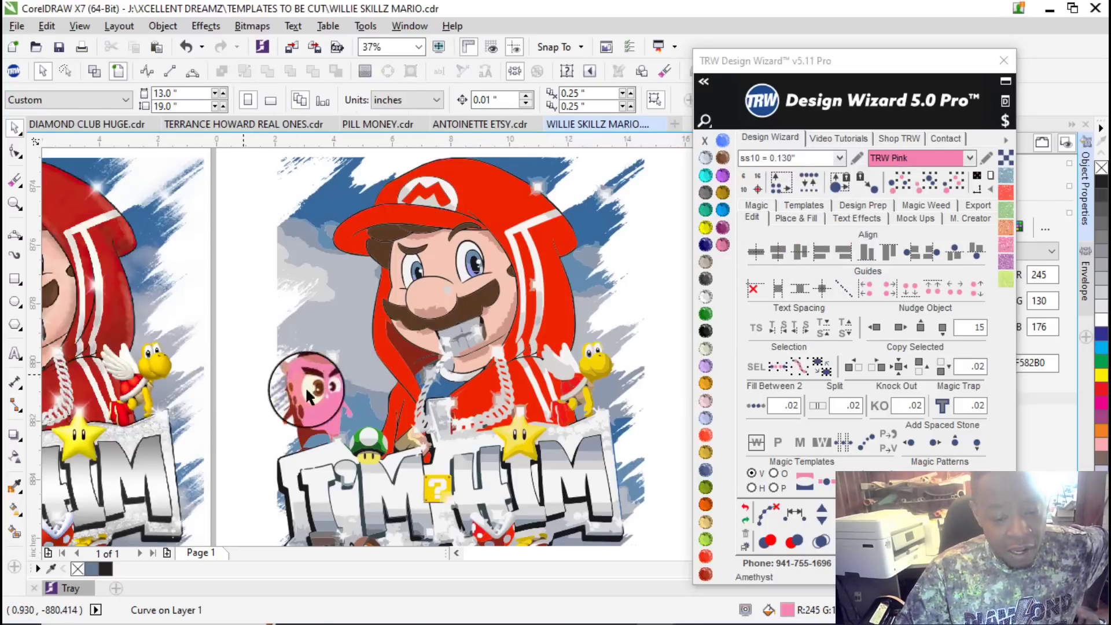
Step: Compare the original bitmap with the recolored trace, examining the creature's details and the I'M HIM lettering
{"action": "scroll", "coordinate": [295, 394], "scroll_direction": "down", "scroll_amount": 1}
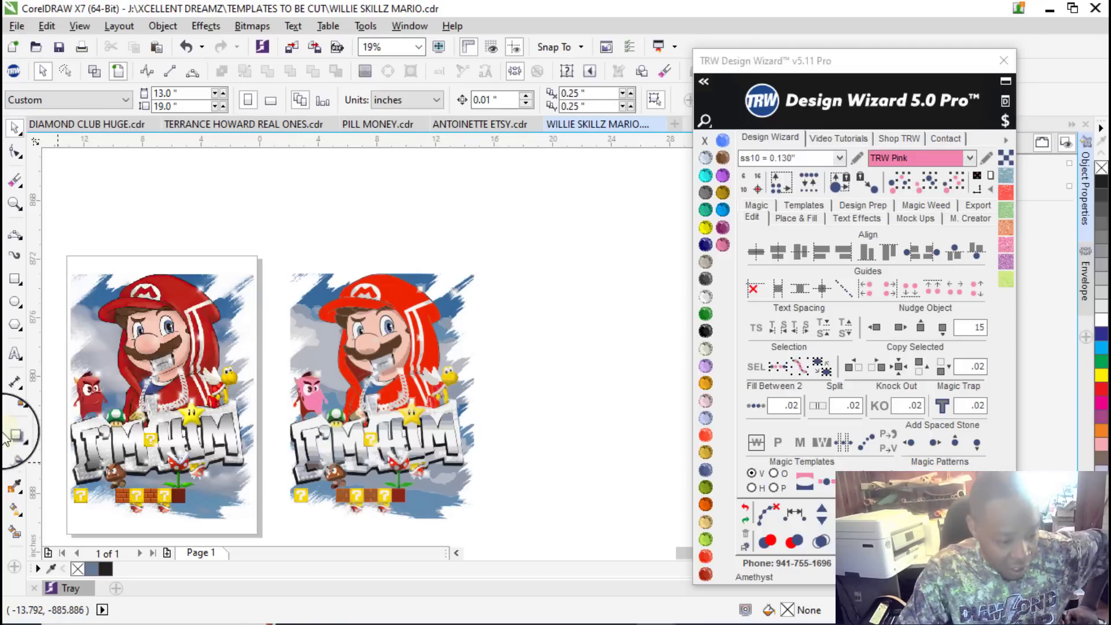
{"action": "scroll", "coordinate": [96, 375], "scroll_direction": "up", "scroll_amount": 3}
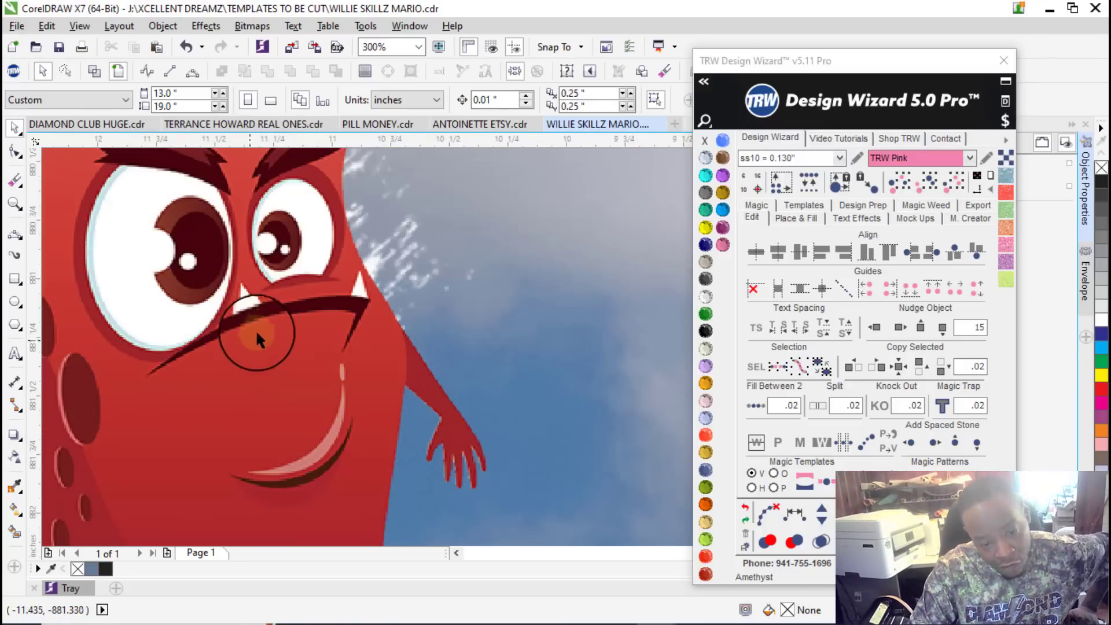
{"action": "scroll", "coordinate": [249, 336], "scroll_direction": "down", "scroll_amount": 2}
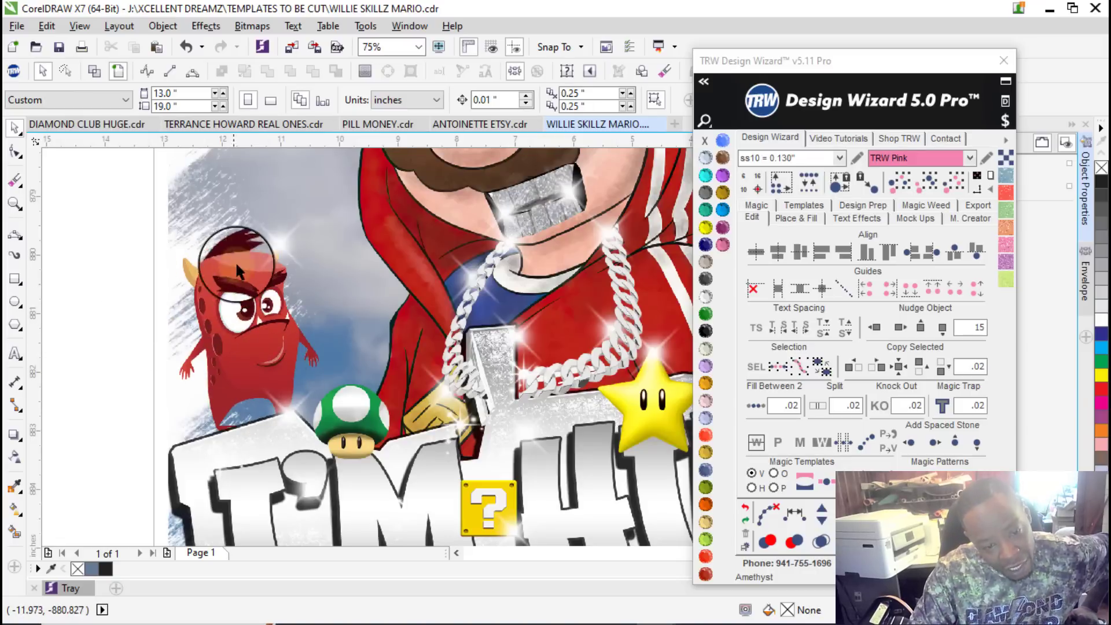
{"action": "scroll", "coordinate": [243, 405], "scroll_direction": "down", "scroll_amount": 1}
{"action": "scroll", "coordinate": [245, 362], "scroll_direction": "down", "scroll_amount": 2}
{"action": "scroll", "coordinate": [287, 373], "scroll_direction": "up", "scroll_amount": 2}
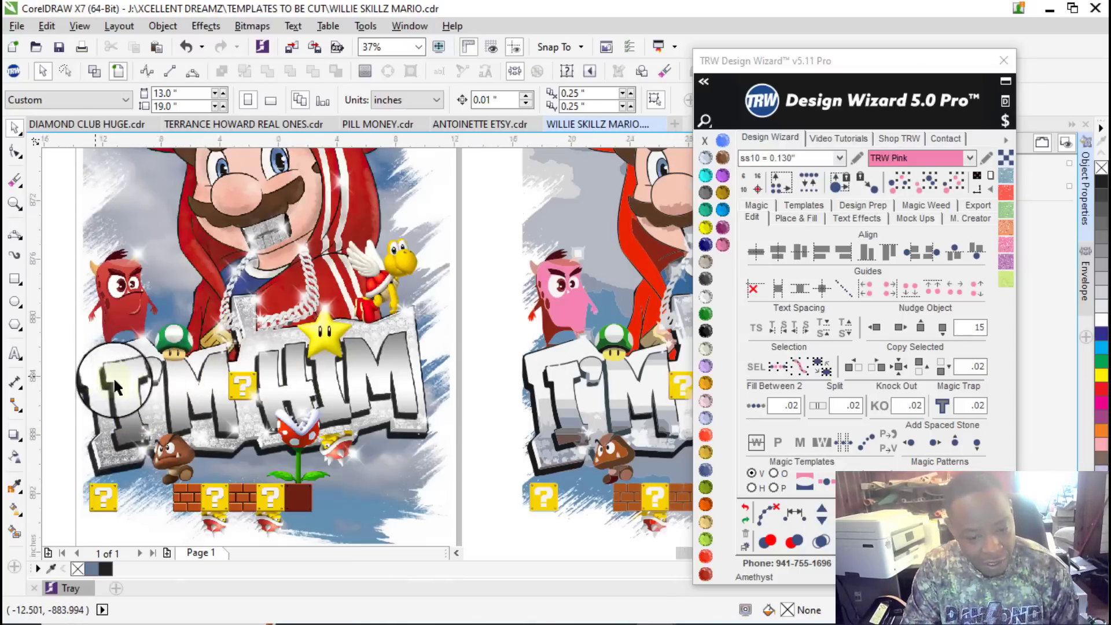
{"action": "scroll", "coordinate": [335, 394], "scroll_direction": "down", "scroll_amount": 2}
Step: Select six face and shading pieces of the letter I in the traced lettering and recolor them Smoked Topaz
{"action": "scroll", "coordinate": [331, 390], "scroll_direction": "up", "scroll_amount": 6}
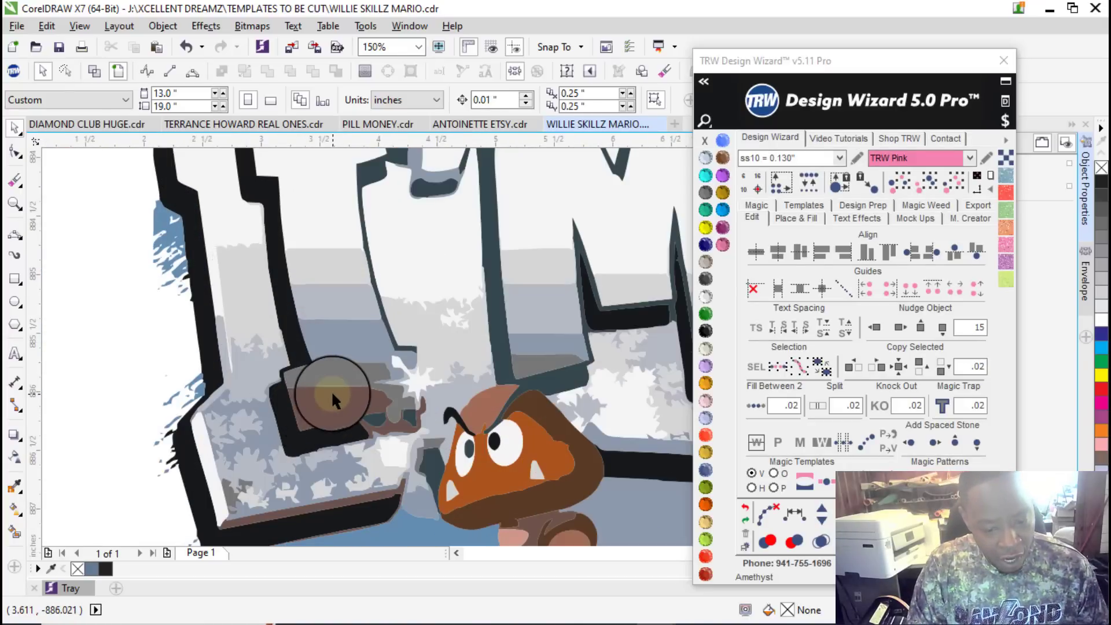
{"action": "left_click", "coordinate": [325, 407]}
{"action": "left_click", "coordinate": [335, 372], "text": "shift"}
{"action": "left_click", "coordinate": [339, 332], "text": "shift"}
{"action": "left_click", "coordinate": [323, 288], "text": "shift"}
{"action": "left_click", "coordinate": [319, 278], "text": "shift"}
{"action": "left_click", "coordinate": [310, 188], "text": "shift"}
{"action": "left_click", "coordinate": [338, 322], "text": "shift"}
{"action": "scroll", "coordinate": [339, 319], "scroll_direction": "down", "scroll_amount": 2}
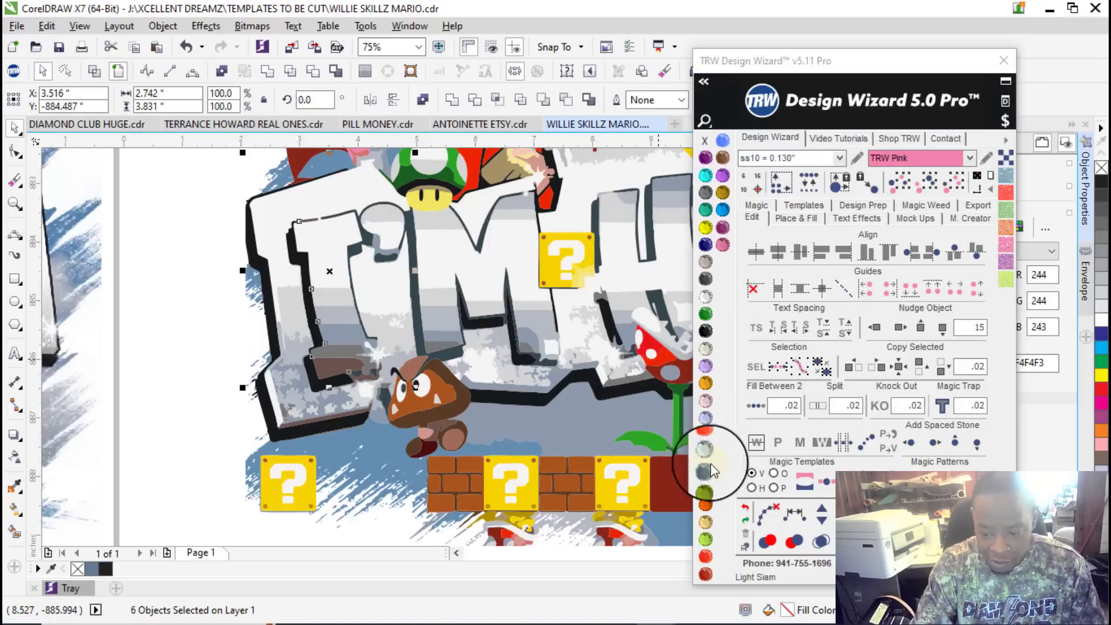
{"action": "left_click", "coordinate": [723, 158]}
{"action": "scroll", "coordinate": [391, 309], "scroll_direction": "down", "scroll_amount": 3}
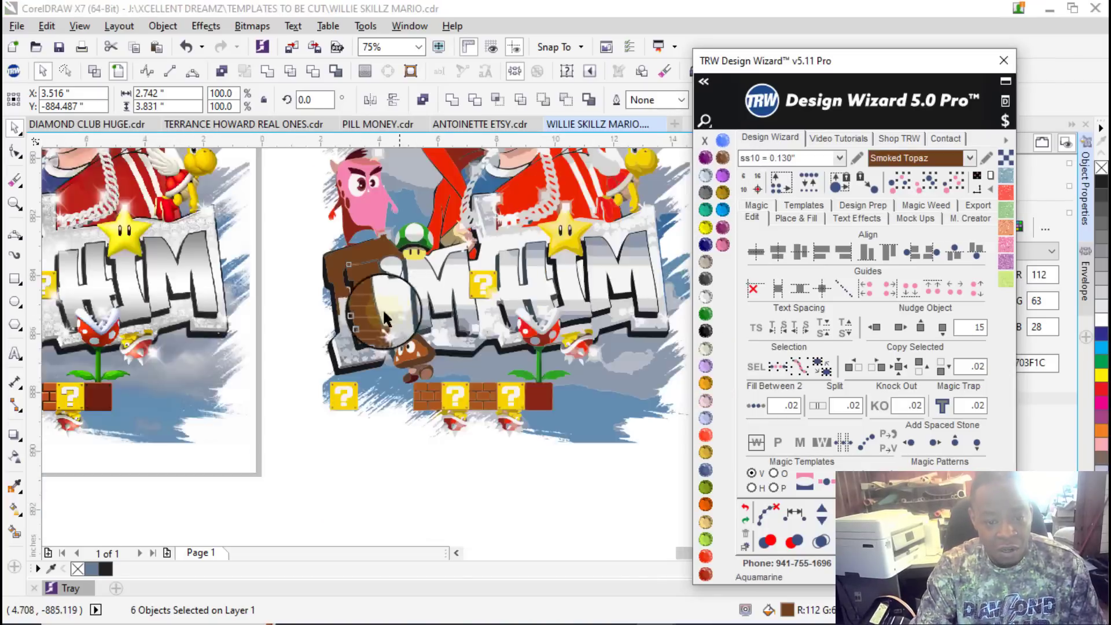
Step: Inspect the recolored letter I and delete the large Smoked Topaz shape that forms its face
{"action": "scroll", "coordinate": [398, 284], "scroll_direction": "up", "scroll_amount": 7}
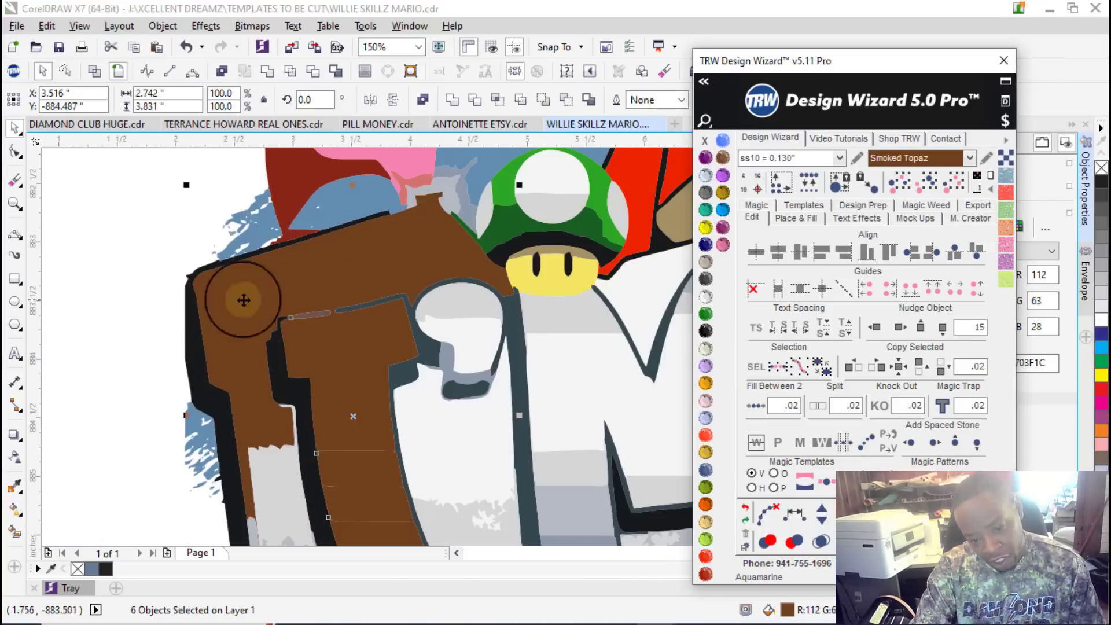
{"action": "scroll", "coordinate": [355, 303], "scroll_direction": "up", "scroll_amount": 2}
{"action": "scroll", "coordinate": [249, 309], "scroll_direction": "up", "scroll_amount": 2}
{"action": "scroll", "coordinate": [255, 307], "scroll_direction": "down", "scroll_amount": 2}
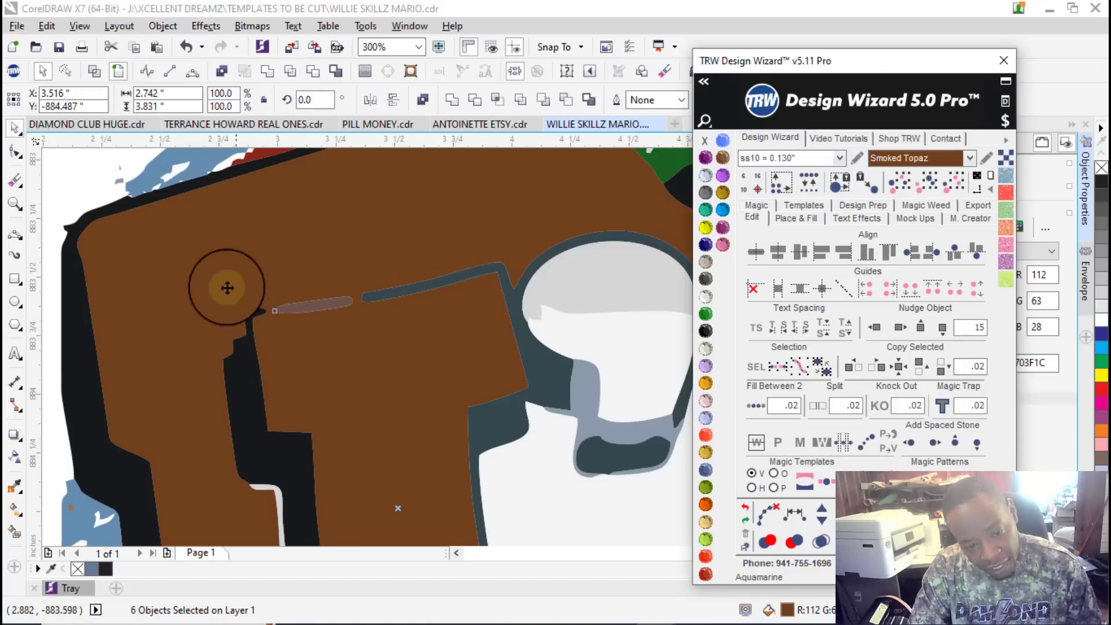
{"action": "left_click", "coordinate": [99, 199]}
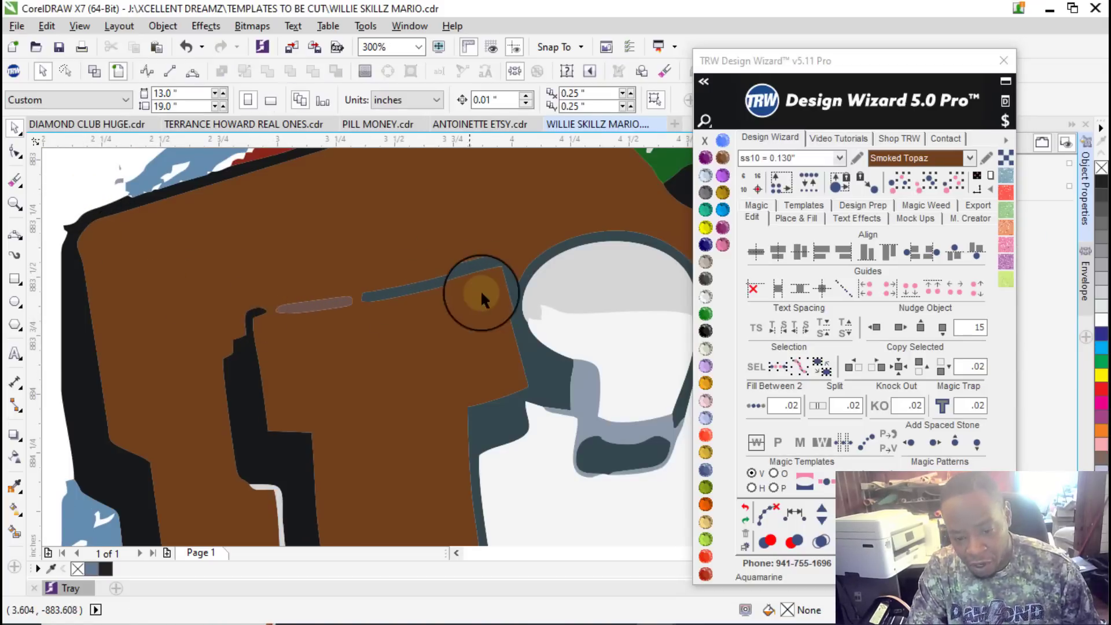
{"action": "scroll", "coordinate": [437, 279], "scroll_direction": "down", "scroll_amount": 9}
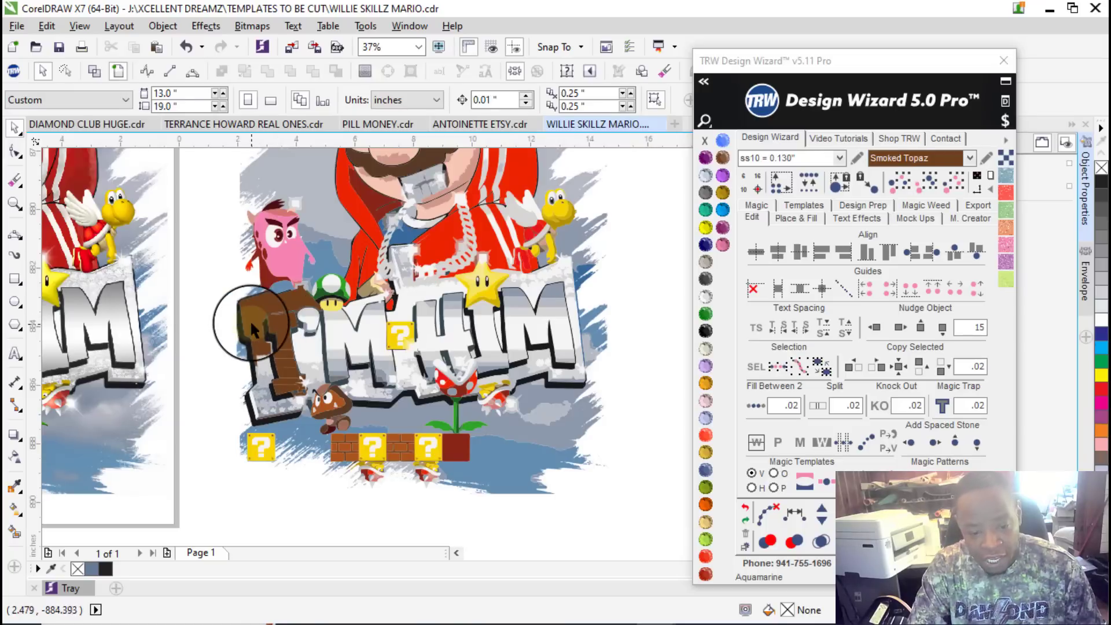
{"action": "scroll", "coordinate": [250, 321], "scroll_direction": "up", "scroll_amount": 3}
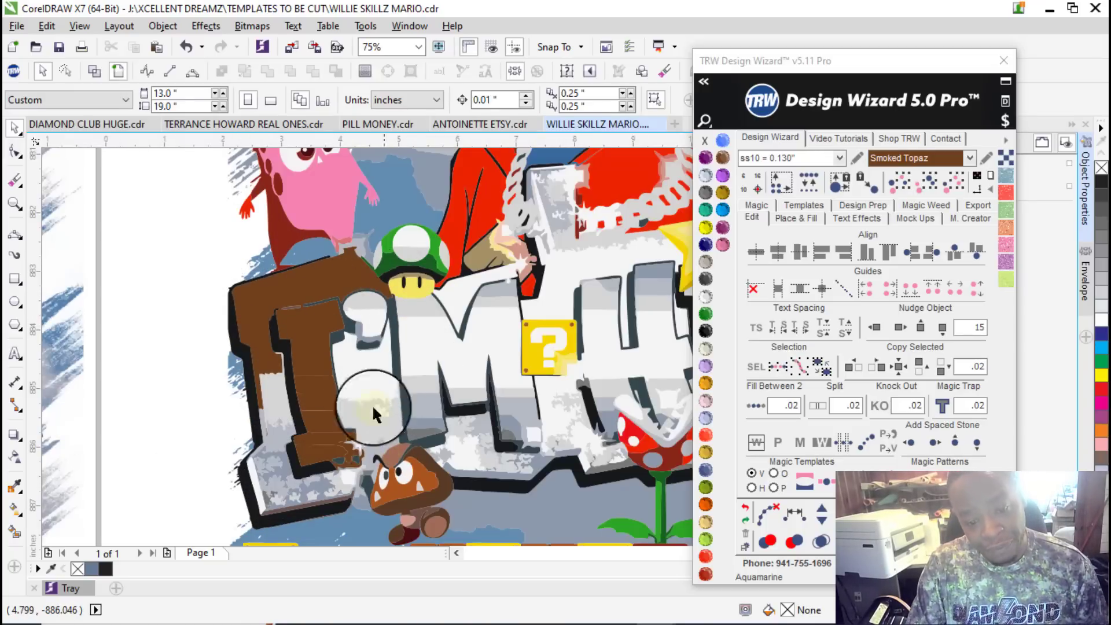
{"action": "left_click", "coordinate": [304, 282]}
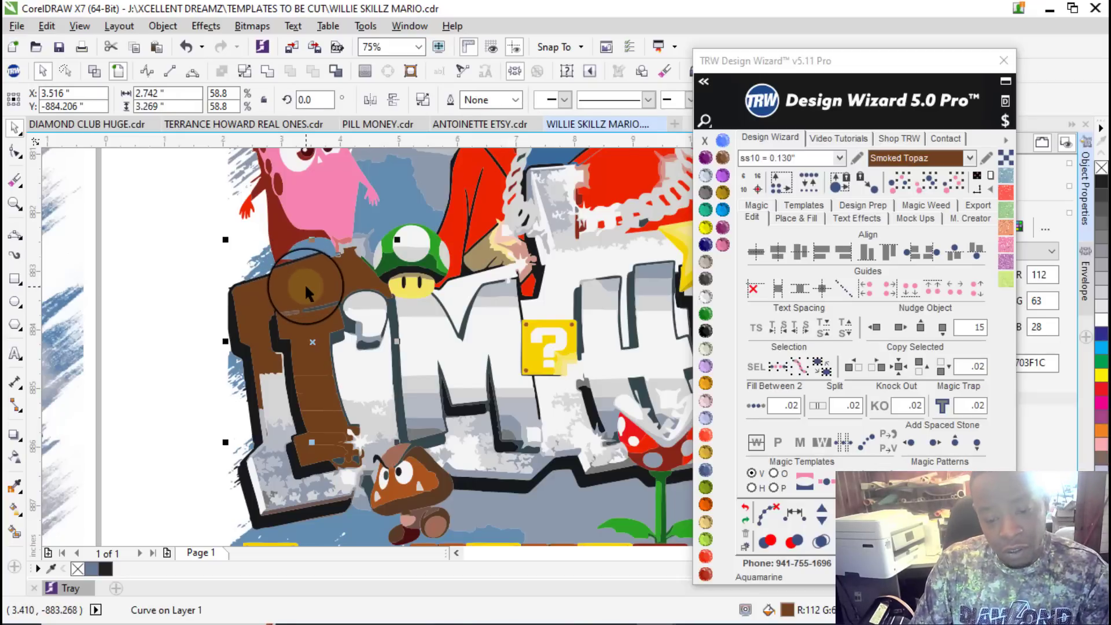
{"action": "key", "text": "Escape"}
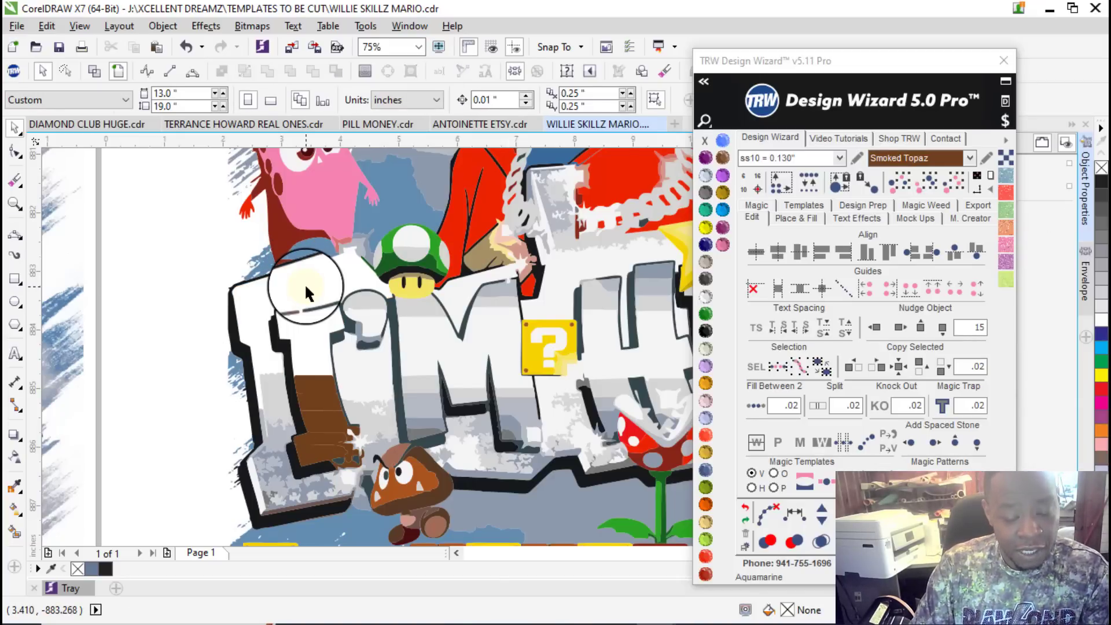
Step: Reshape the brownish strip of the letter I's inner outline, extending both ends to meet the neighboring black and dark teal strokes
{"action": "scroll", "coordinate": [276, 306], "scroll_direction": "up", "scroll_amount": 5}
{"action": "scroll", "coordinate": [260, 329], "scroll_direction": "up", "scroll_amount": 3}
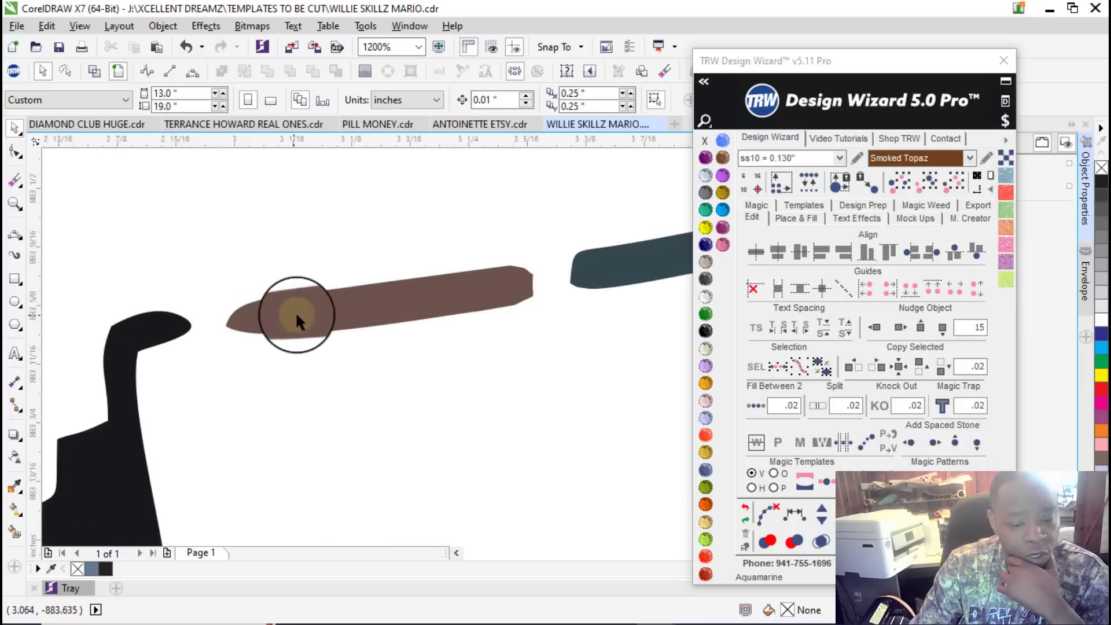
{"action": "double_click", "coordinate": [325, 309]}
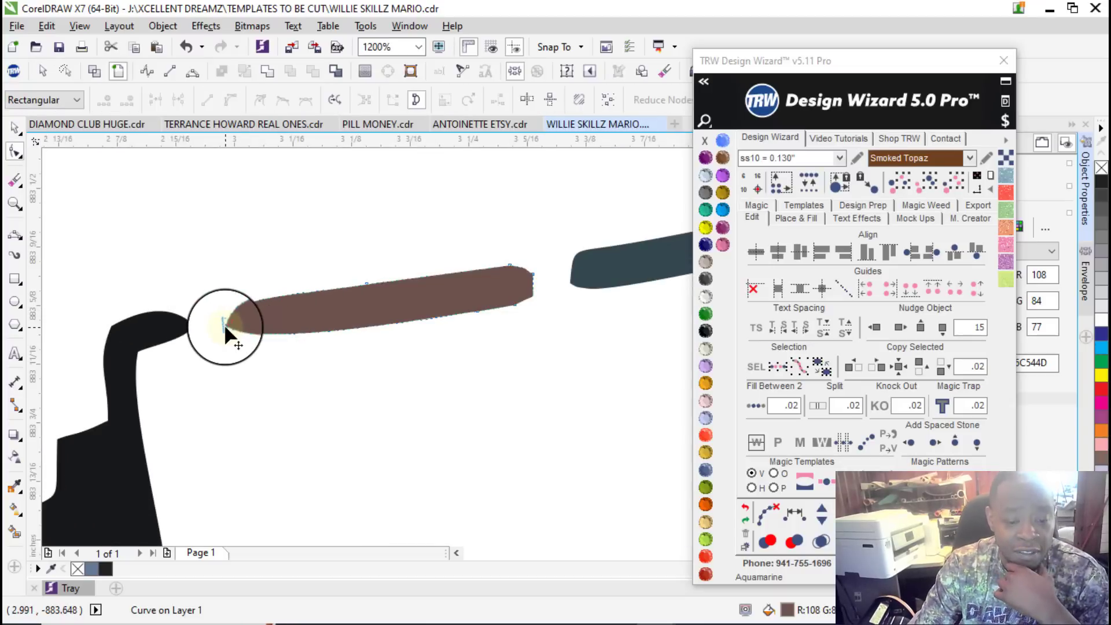
{"action": "left_click_drag", "start_coordinate": [224, 322], "coordinate": [189, 322]}
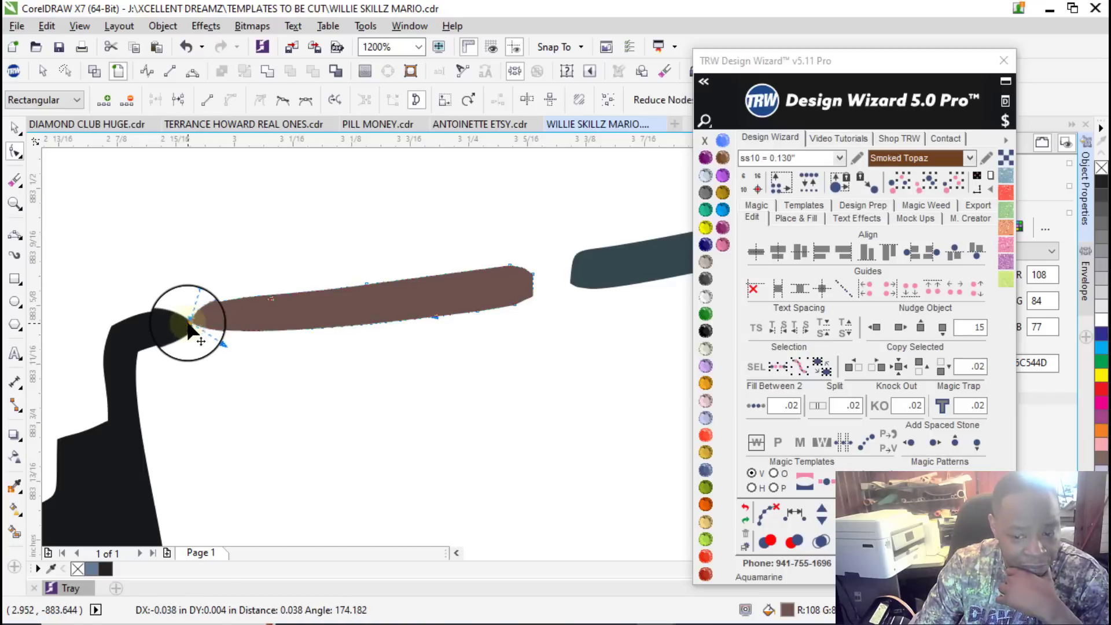
{"action": "scroll", "coordinate": [290, 326], "scroll_direction": "down", "scroll_amount": 1}
{"action": "scroll", "coordinate": [434, 300], "scroll_direction": "up", "scroll_amount": 1}
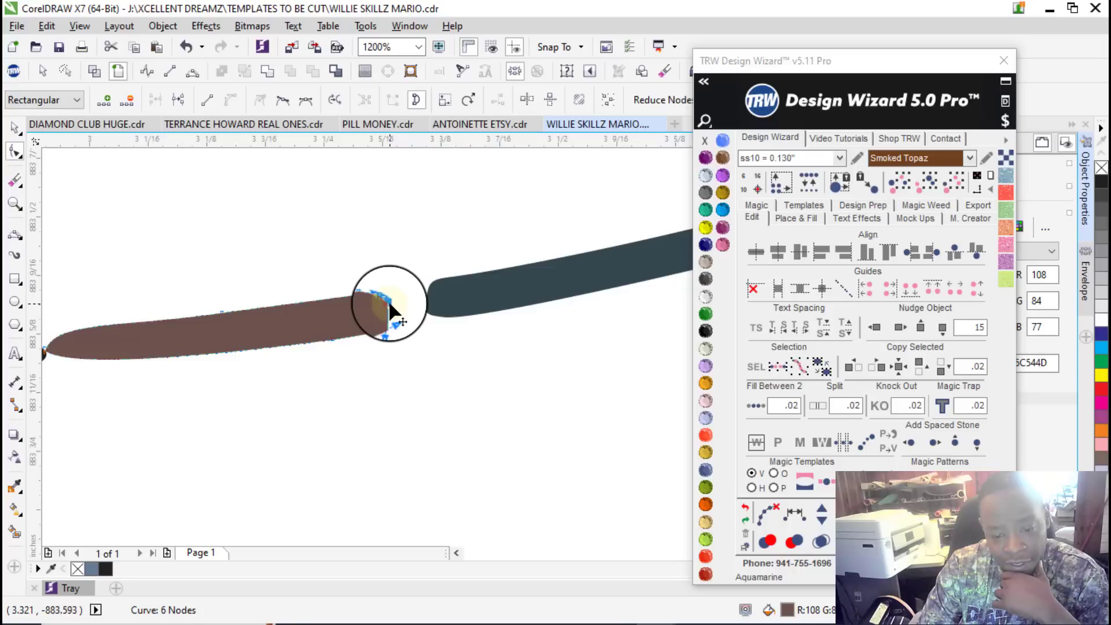
{"action": "left_click_drag", "start_coordinate": [406, 295], "coordinate": [428, 292]}
{"action": "scroll", "coordinate": [298, 310], "scroll_direction": "down", "scroll_amount": 4}
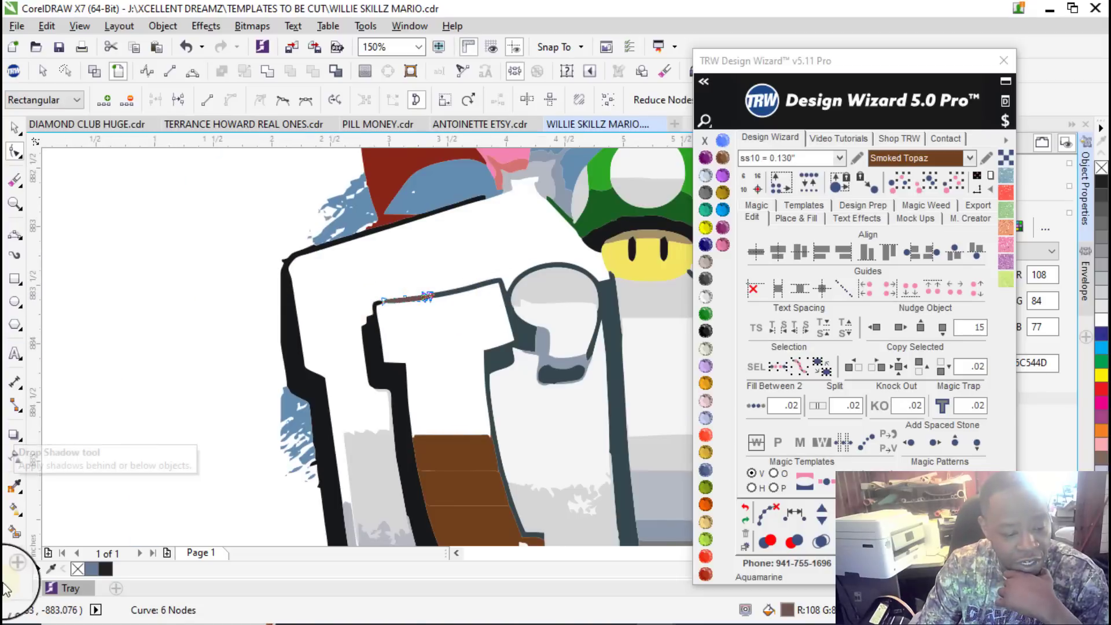
Step: Use Smart Fill to create a filled shape in the empty upper face of the letter I
{"action": "left_click", "coordinate": [14, 533]}
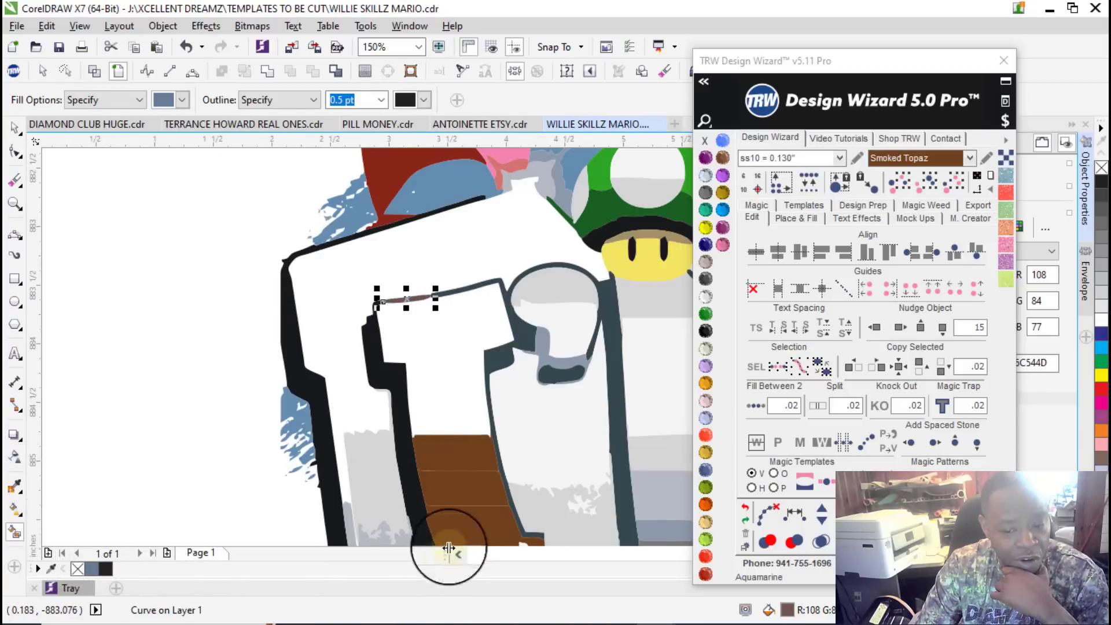
{"action": "left_click", "coordinate": [449, 389]}
{"action": "scroll", "coordinate": [314, 387], "scroll_direction": "down", "scroll_amount": 2}
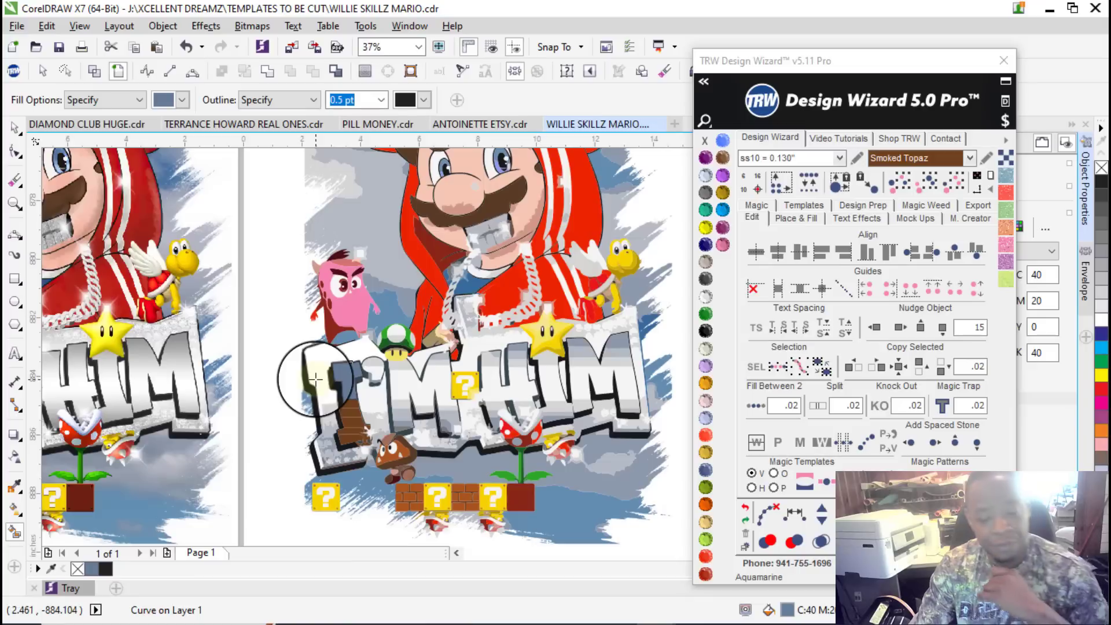
{"action": "left_click", "coordinate": [15, 128]}
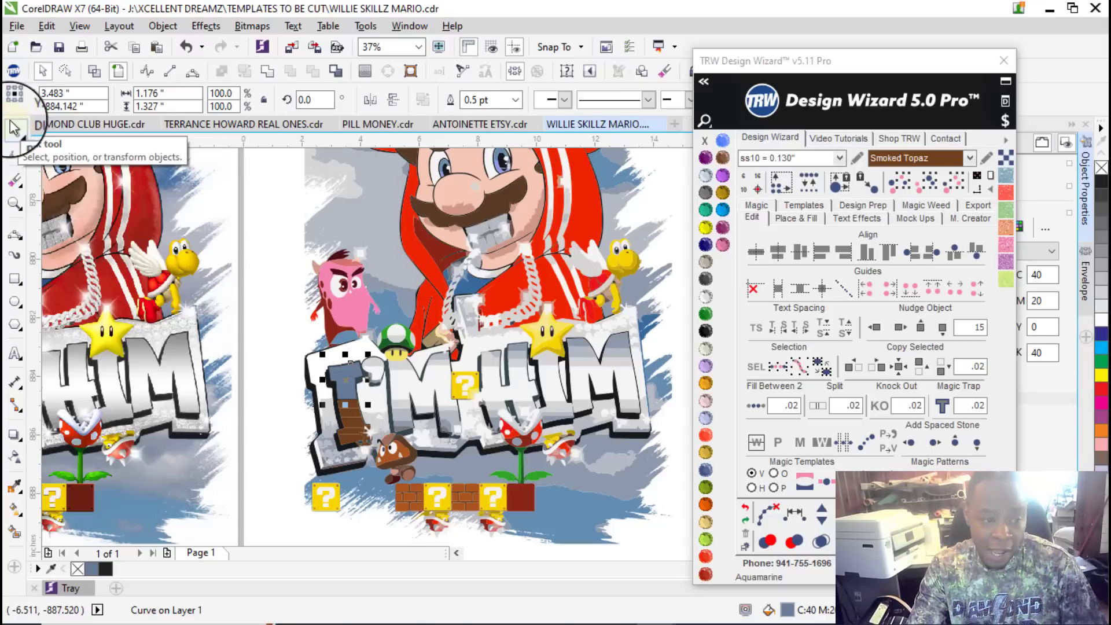
Step: Select the new upper fill and the brown pieces of the letter I, and weld them into one Smoked Topaz shape
{"action": "scroll", "coordinate": [338, 405], "scroll_direction": "up", "scroll_amount": 4}
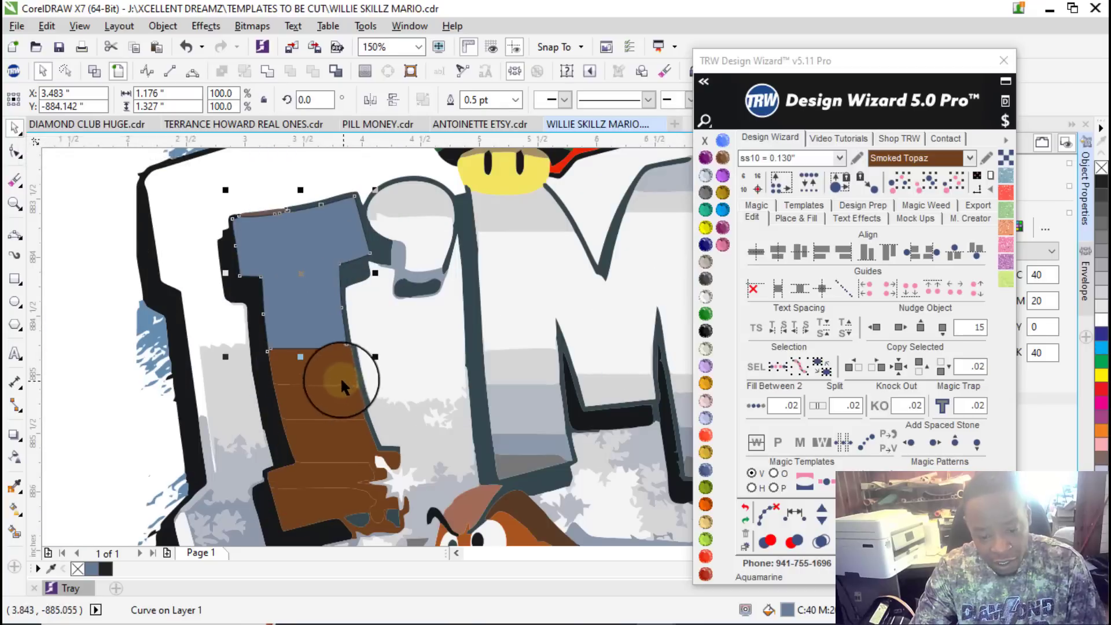
{"action": "left_click", "coordinate": [328, 401], "text": "shift"}
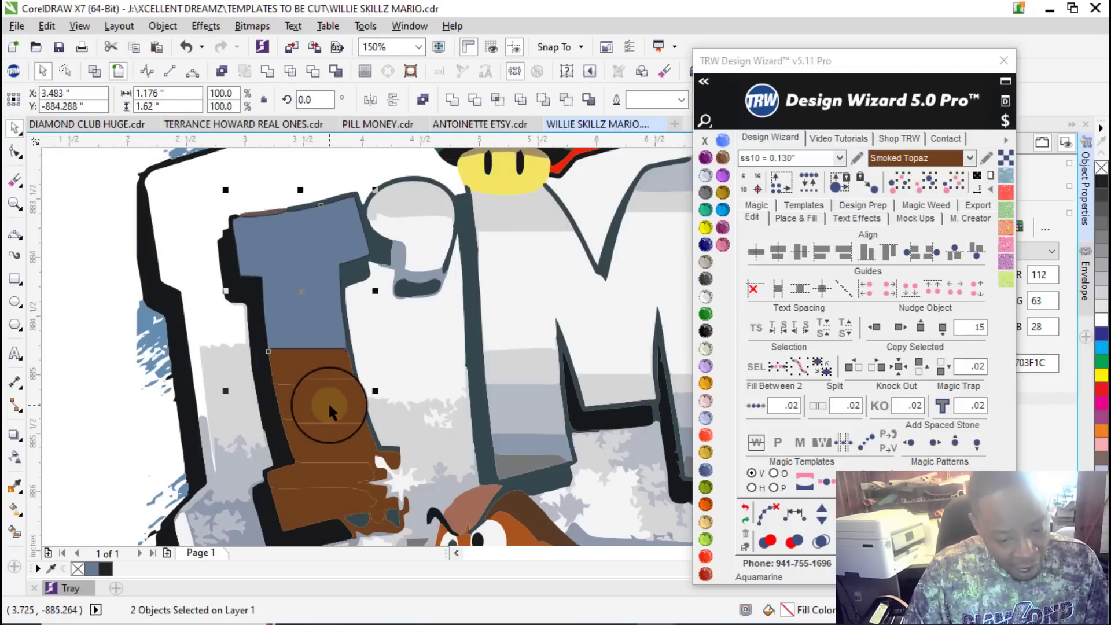
{"action": "left_click", "coordinate": [334, 469], "text": "shift"}
{"action": "left_click", "coordinate": [334, 501], "text": "shift"}
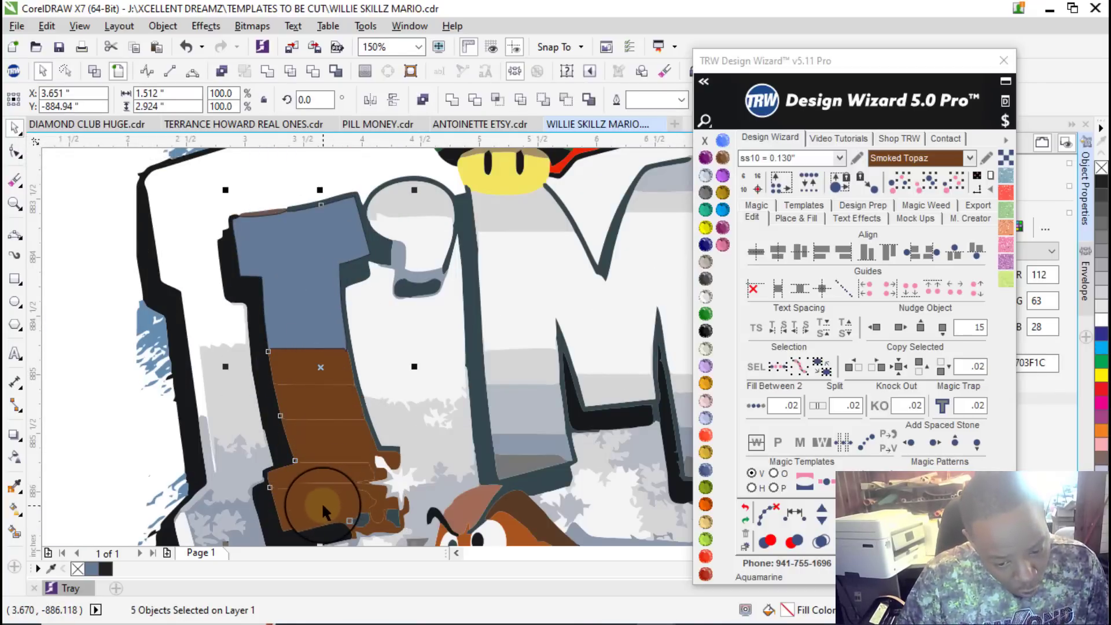
{"action": "right_click", "coordinate": [323, 506]}
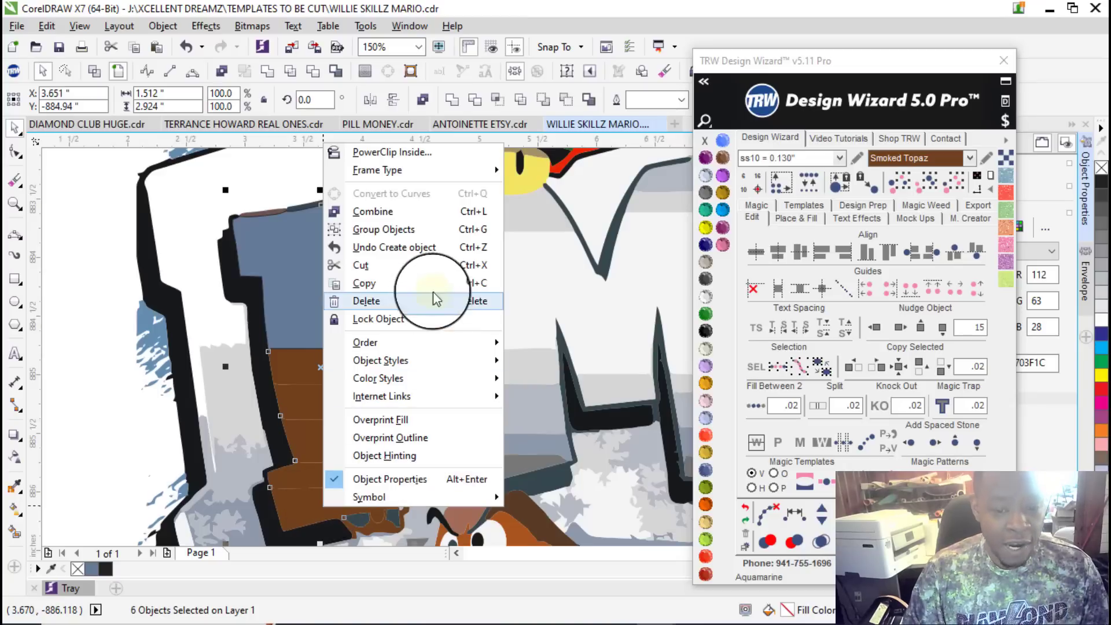
{"action": "left_click", "coordinate": [390, 223]}
{"action": "scroll", "coordinate": [387, 213], "scroll_direction": "down", "scroll_amount": 4}
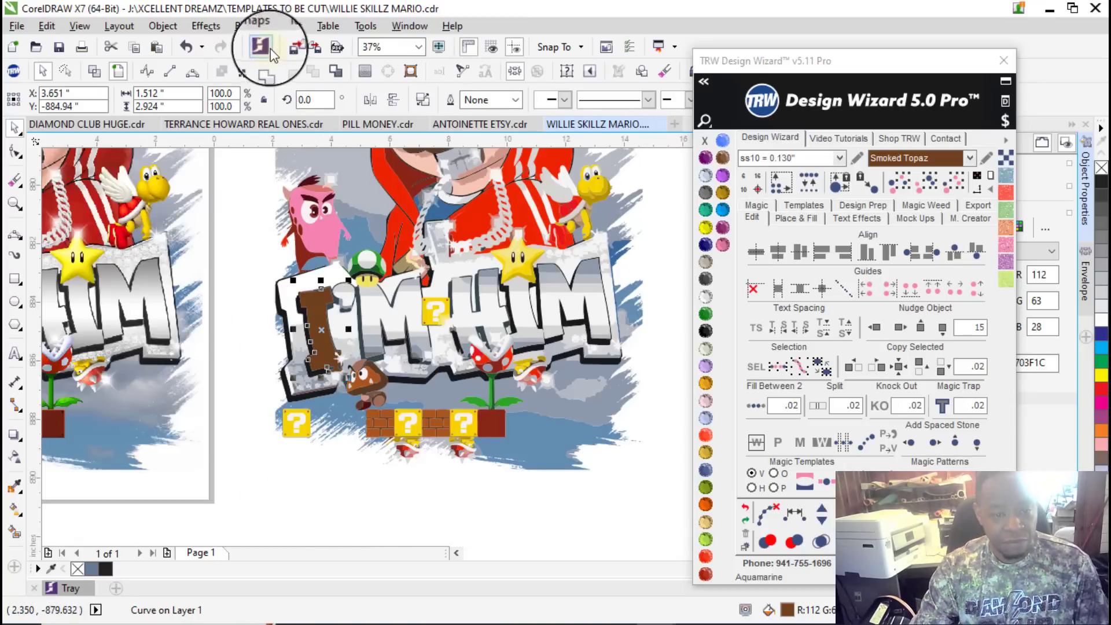
Step: Select the grey and bluish shading pieces across the letter M in I'M and combine them into one curve
{"action": "scroll", "coordinate": [401, 350], "scroll_direction": "up", "scroll_amount": 4}
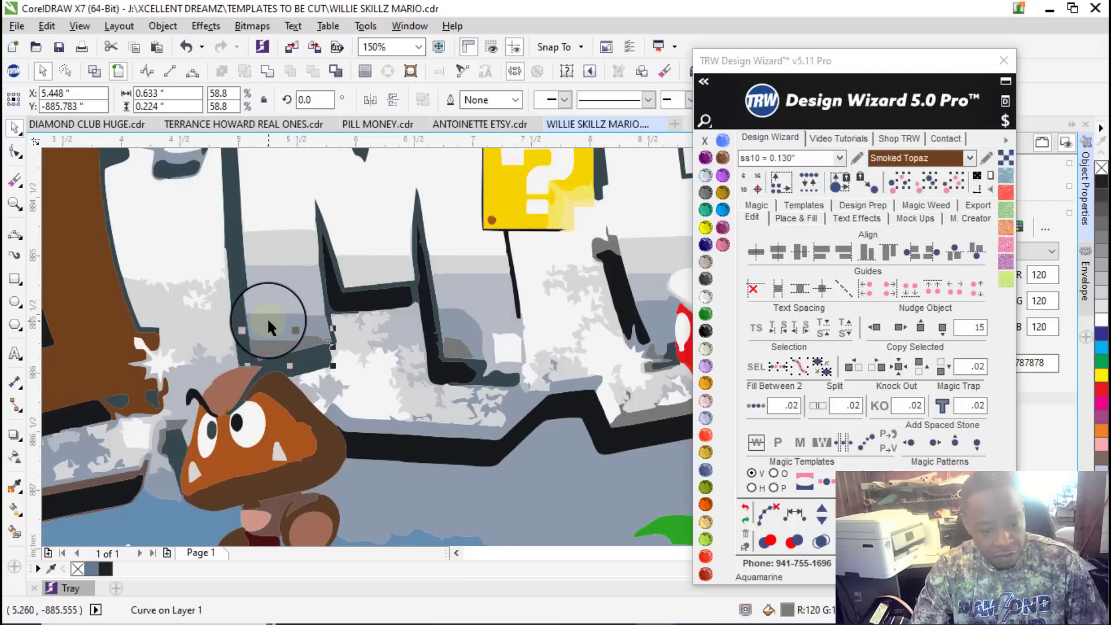
{"action": "left_click", "coordinate": [266, 318], "text": "shift"}
{"action": "left_click", "coordinate": [267, 241], "text": "shift"}
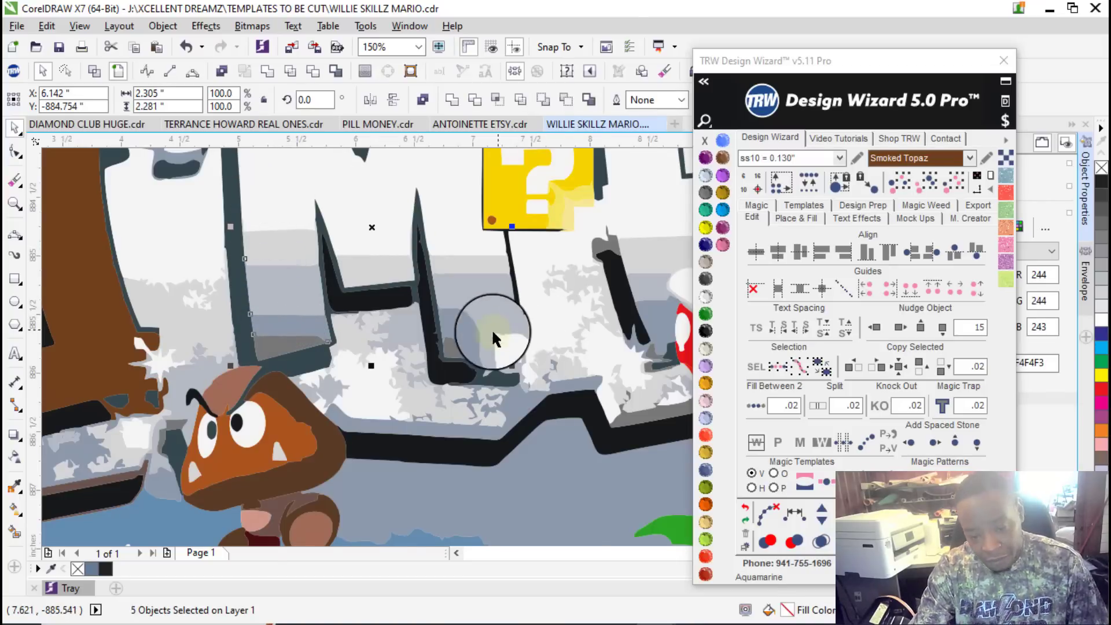
{"action": "scroll", "coordinate": [495, 301], "scroll_direction": "down", "scroll_amount": 2}
{"action": "scroll", "coordinate": [393, 198], "scroll_direction": "up", "scroll_amount": 4}
{"action": "left_click", "coordinate": [636, 199], "text": "shift"}
{"action": "left_click", "coordinate": [625, 241], "text": "shift"}
{"action": "left_click", "coordinate": [384, 255], "text": "shift"}
{"action": "scroll", "coordinate": [384, 255], "scroll_direction": "down", "scroll_amount": 3}
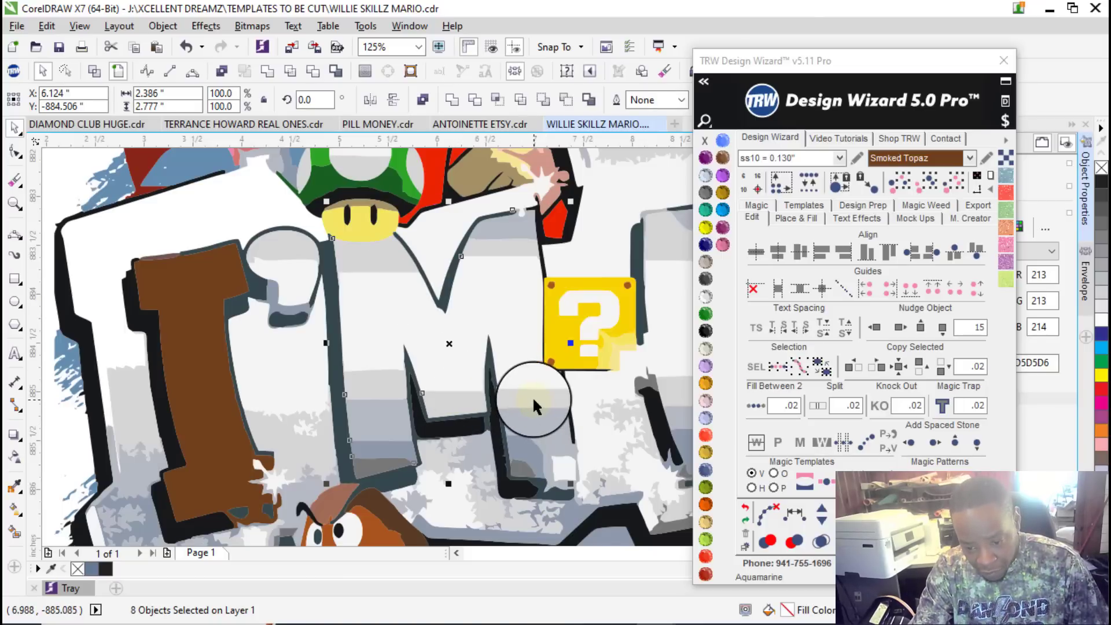
{"action": "left_click", "coordinate": [537, 431], "text": "shift"}
{"action": "left_click", "coordinate": [528, 453], "text": "shift"}
{"action": "left_click", "coordinate": [520, 475], "text": "shift"}
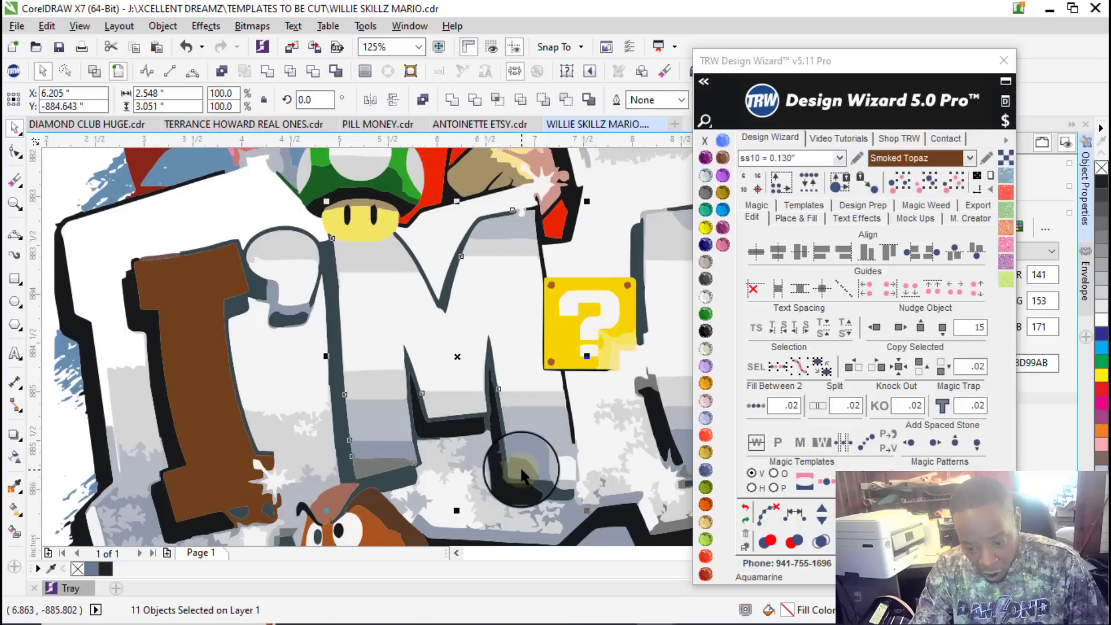
{"action": "right_click", "coordinate": [522, 475]}
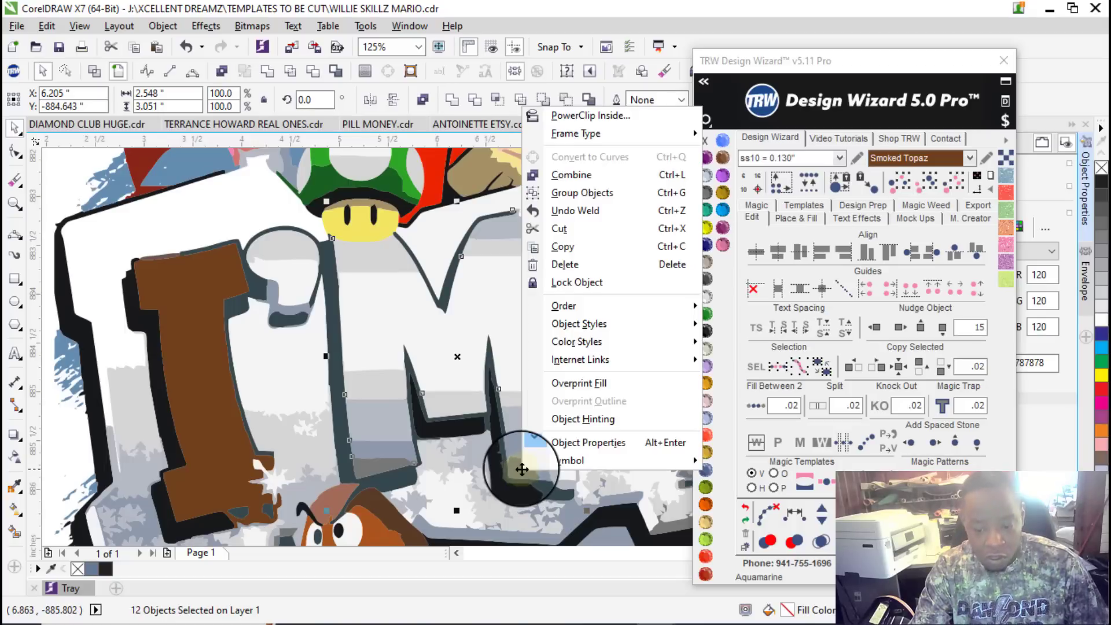
{"action": "left_click", "coordinate": [586, 180]}
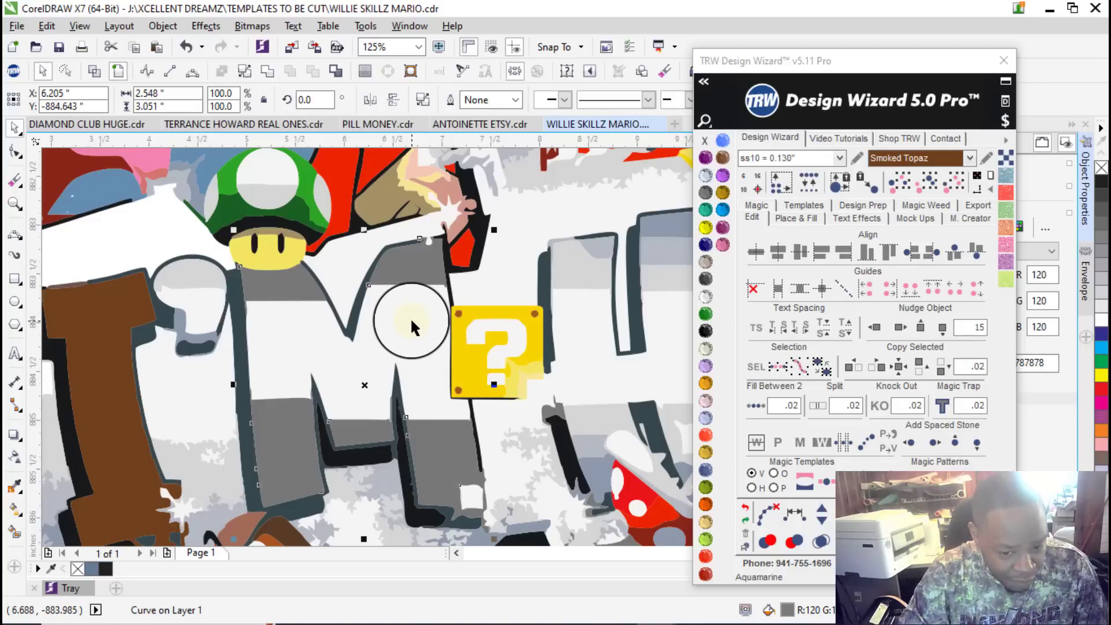
Step: Combine the grey M shading curve with the white face of the letter M
{"action": "left_click", "coordinate": [411, 324], "text": "shift"}
{"action": "right_click", "coordinate": [409, 318]}
{"action": "left_click", "coordinate": [457, 300]}
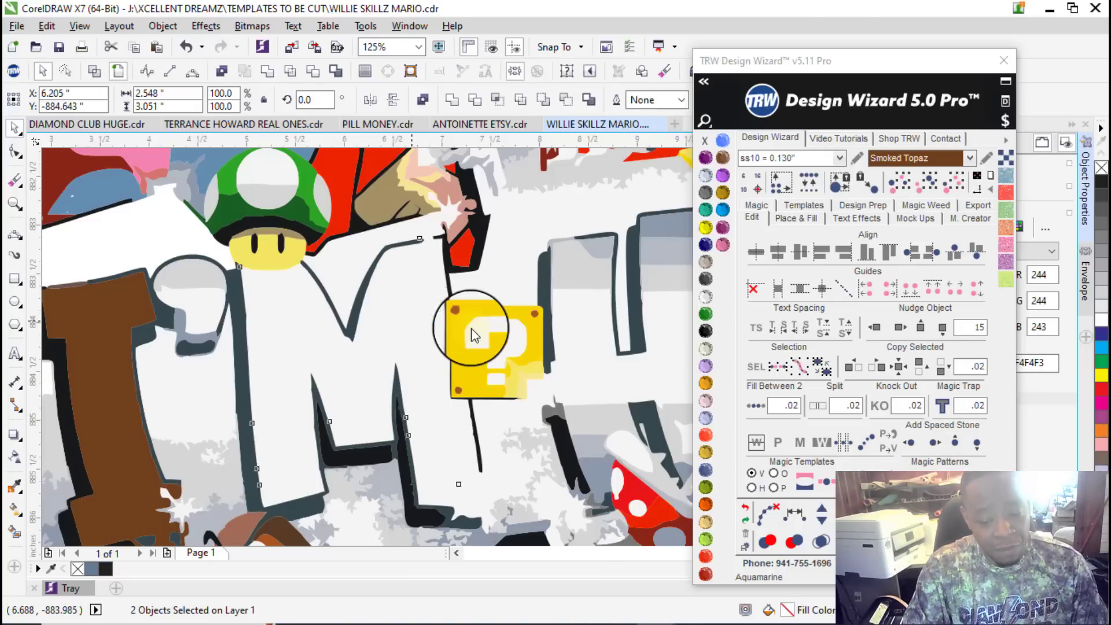
{"action": "scroll", "coordinate": [459, 471], "scroll_direction": "down", "scroll_amount": 1}
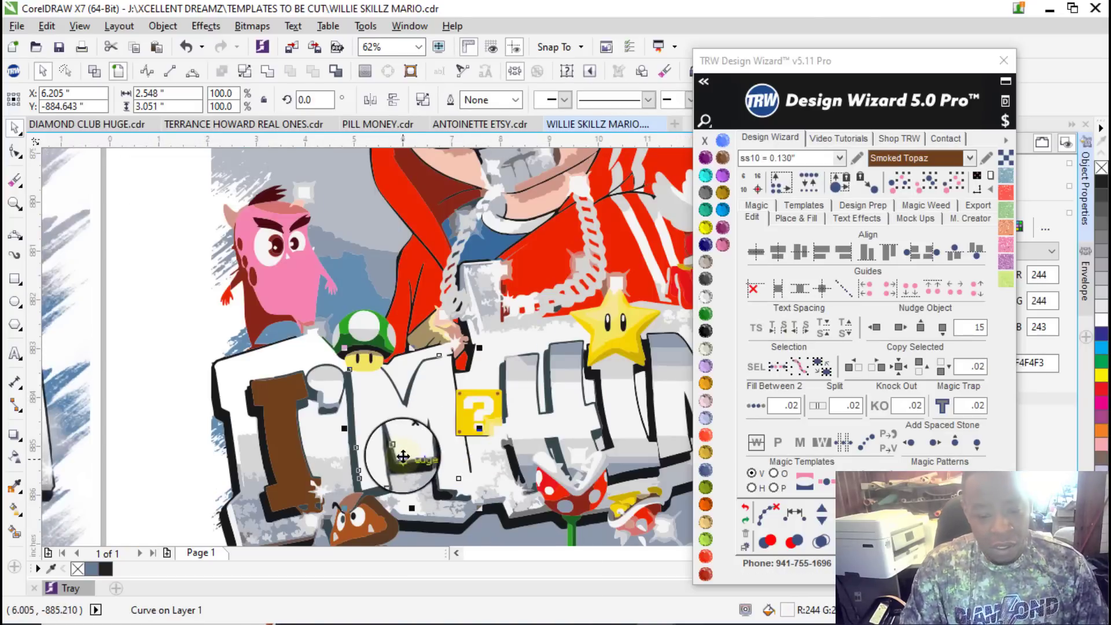
Step: Combine the white letter M with the brown letter I so both share the Smoked Topaz fill
{"action": "scroll", "coordinate": [273, 347], "scroll_direction": "up", "scroll_amount": 2}
{"action": "scroll", "coordinate": [211, 335], "scroll_direction": "down", "scroll_amount": 3}
{"action": "scroll", "coordinate": [258, 353], "scroll_direction": "up", "scroll_amount": 2}
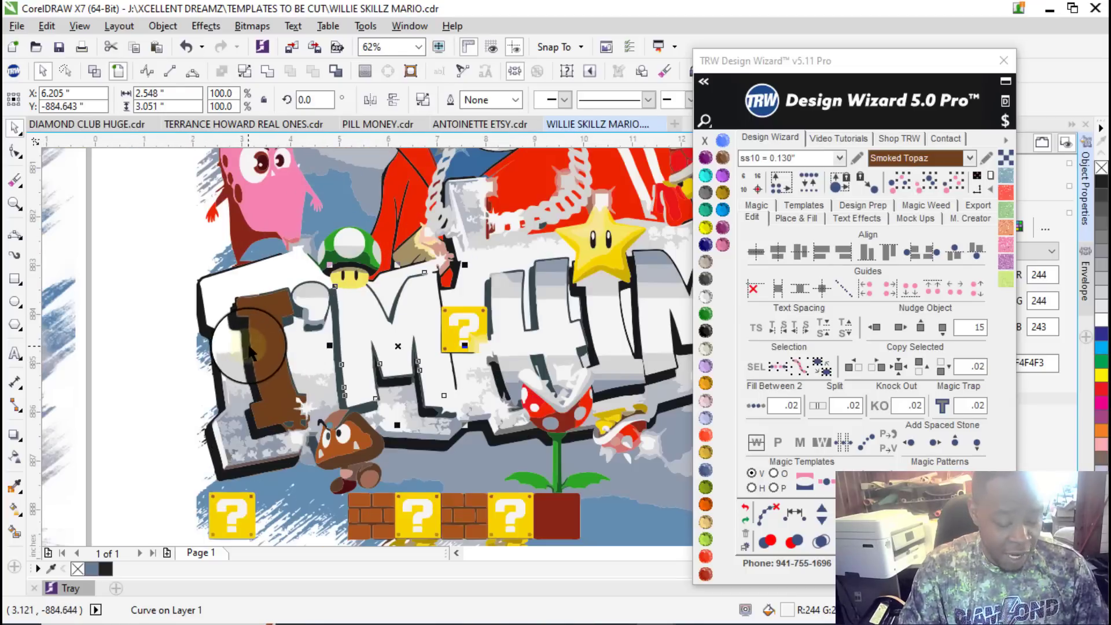
{"action": "left_click", "coordinate": [267, 331], "text": "shift"}
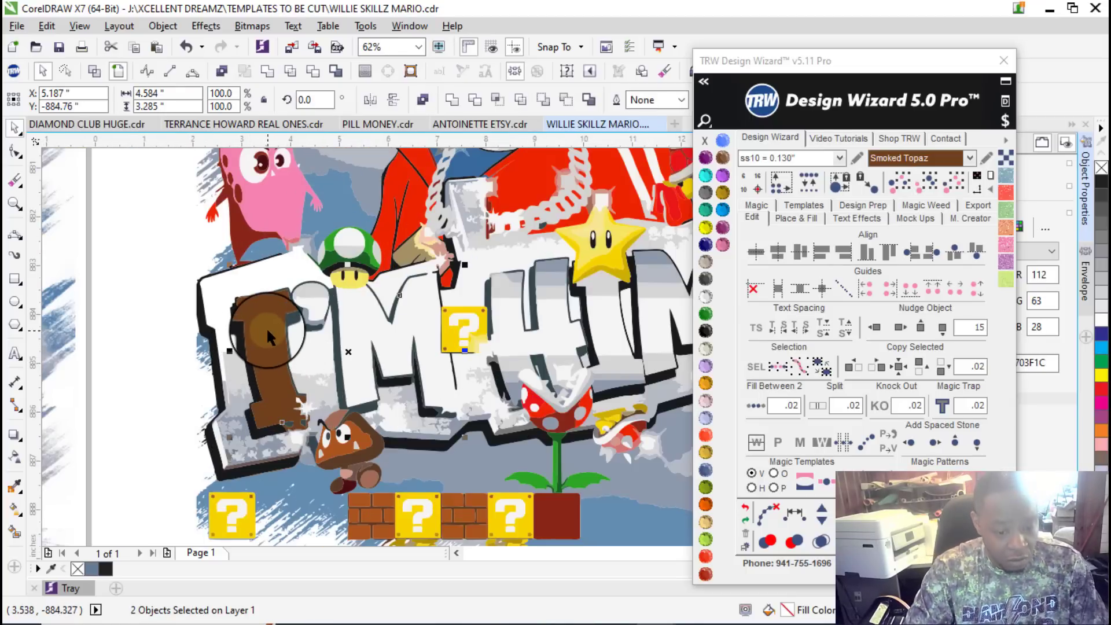
{"action": "left_click", "coordinate": [151, 293]}
{"action": "left_click", "coordinate": [419, 304]}
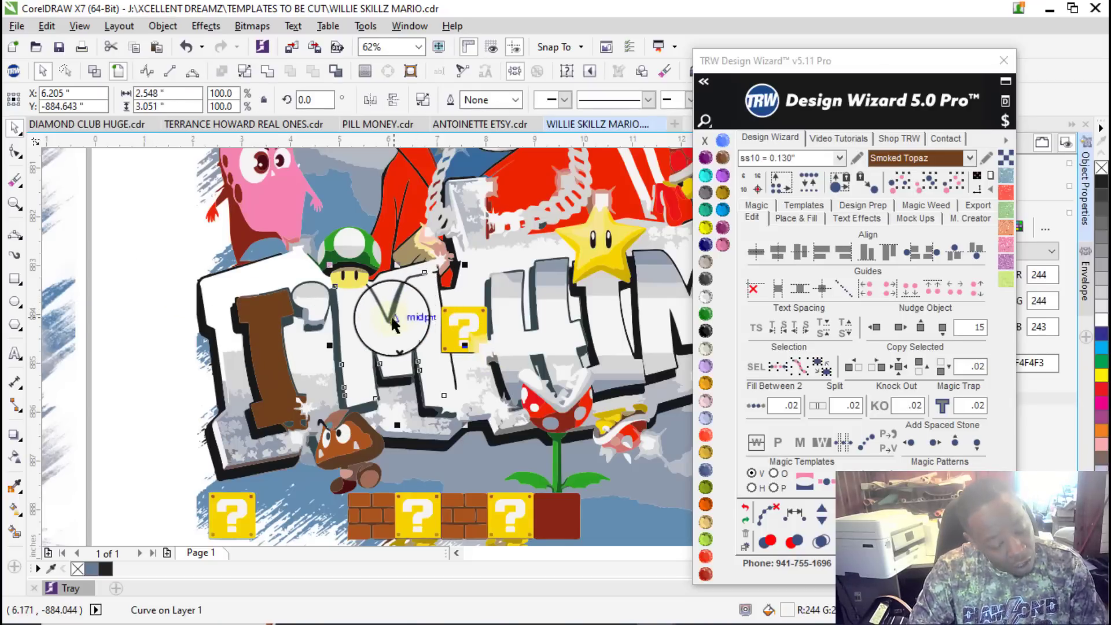
{"action": "left_click", "coordinate": [265, 337], "text": "shift"}
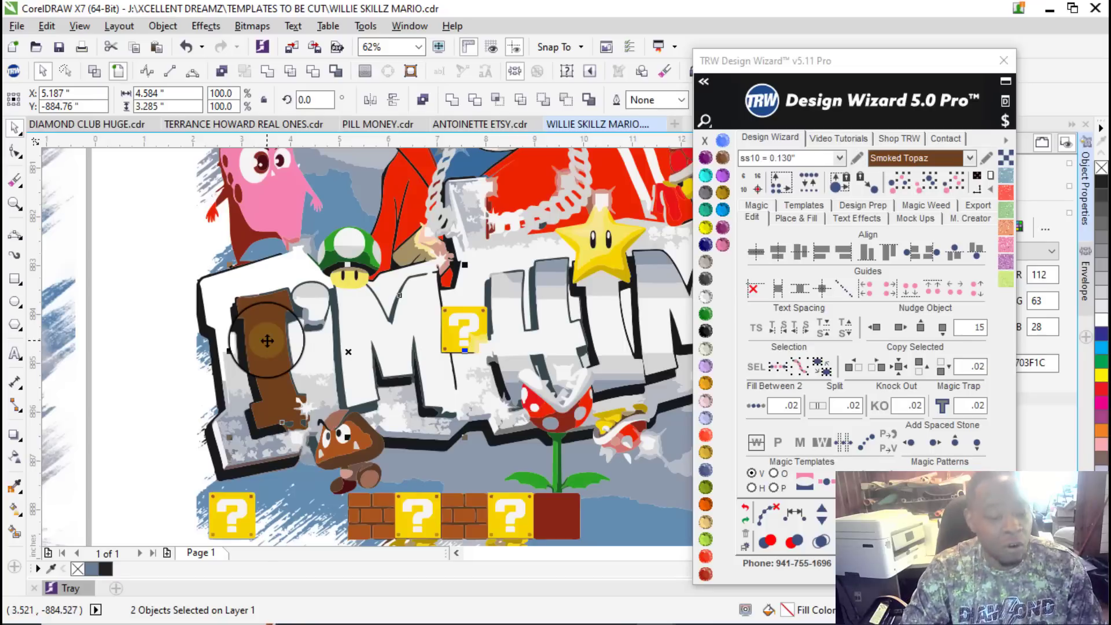
{"action": "right_click", "coordinate": [266, 337]}
{"action": "left_click", "coordinate": [312, 329]}
{"action": "scroll", "coordinate": [333, 334], "scroll_direction": "down", "scroll_amount": 3}
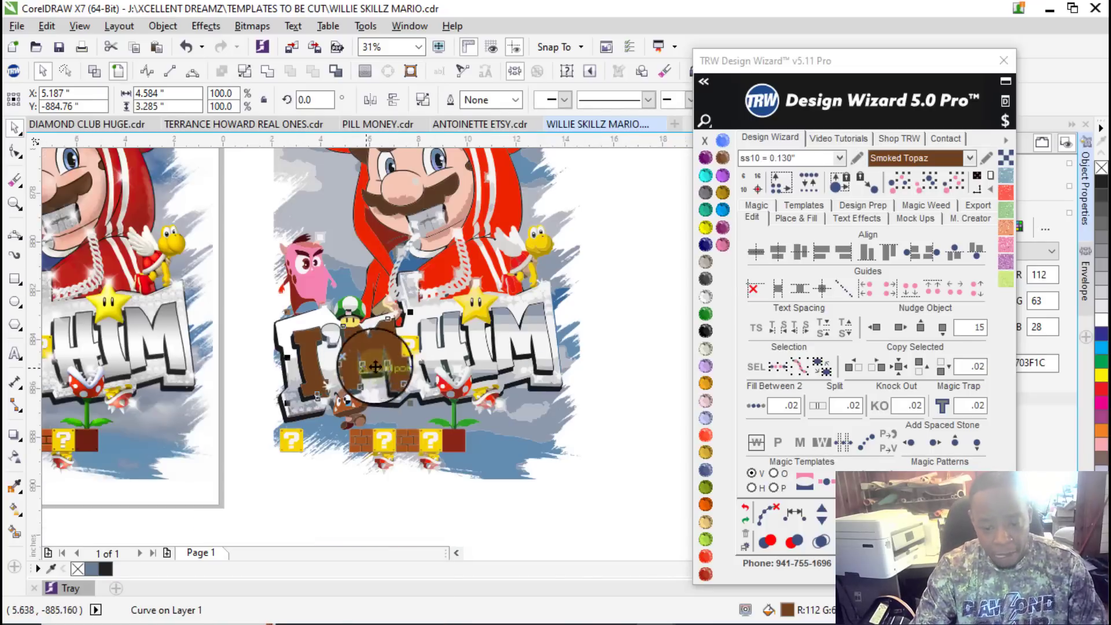
Step: Combine the small white square patch at the foot of the M with the brown lettering
{"action": "scroll", "coordinate": [411, 395], "scroll_direction": "up", "scroll_amount": 5}
{"action": "scroll", "coordinate": [411, 395], "scroll_direction": "up", "scroll_amount": 3}
{"action": "left_click", "coordinate": [411, 380]}
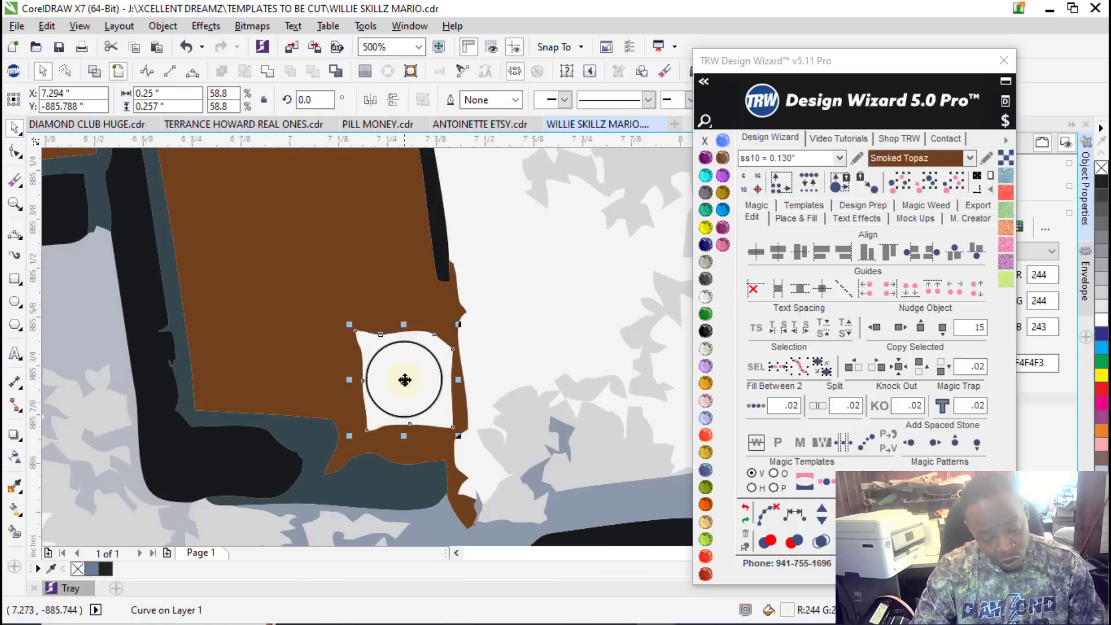
{"action": "scroll", "coordinate": [403, 379], "scroll_direction": "down", "scroll_amount": 4}
{"action": "scroll", "coordinate": [404, 379], "scroll_direction": "up", "scroll_amount": 4}
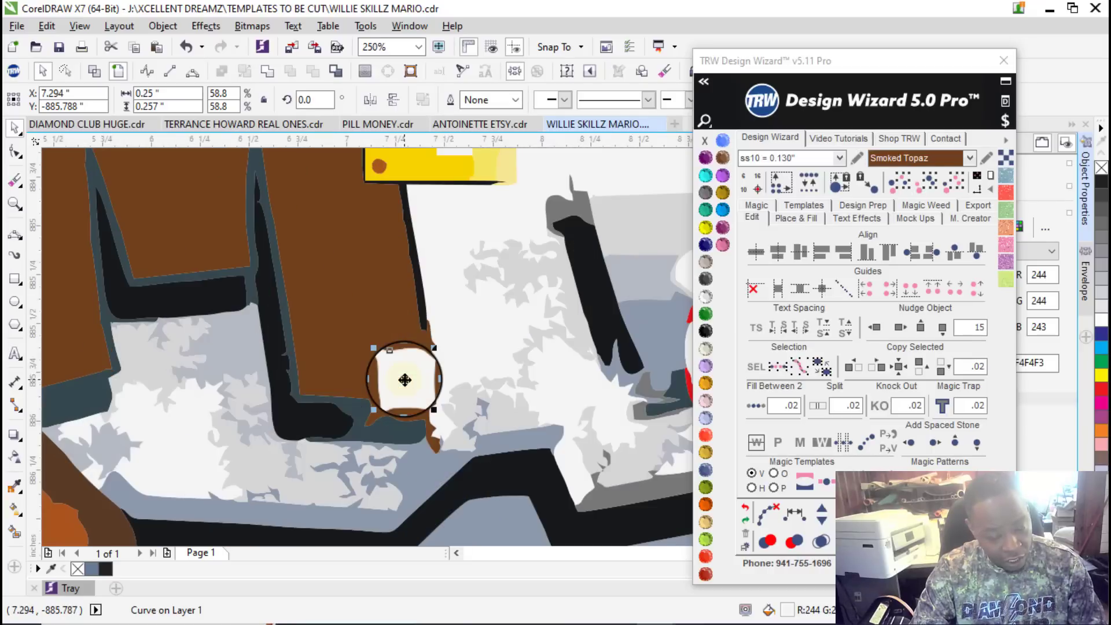
{"action": "left_click", "coordinate": [361, 279], "text": "shift"}
{"action": "right_click", "coordinate": [363, 277]}
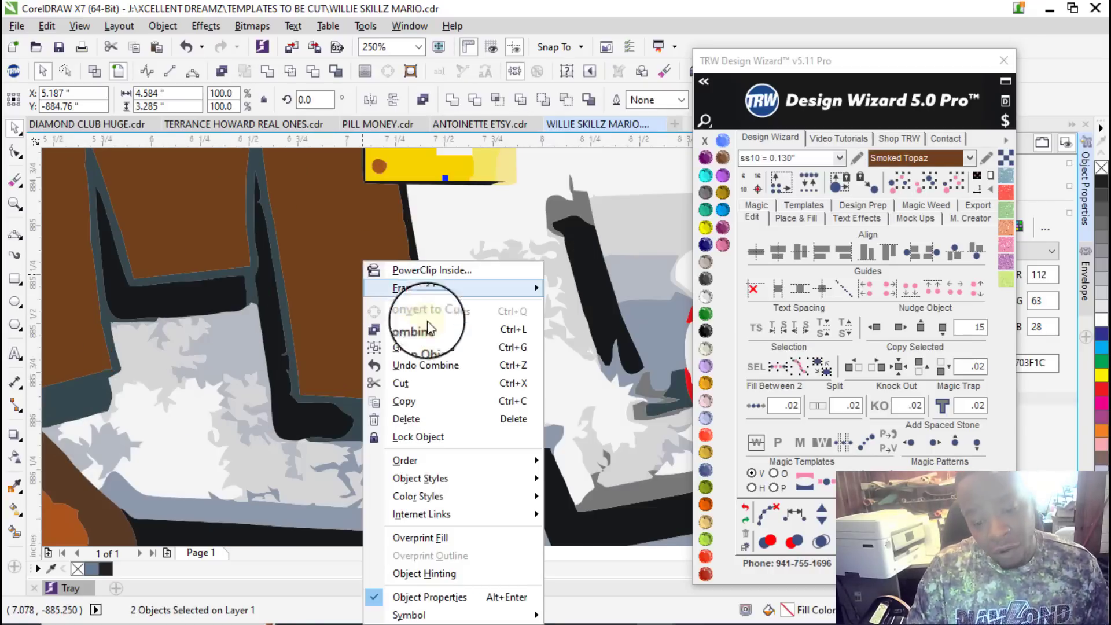
{"action": "left_click", "coordinate": [414, 329]}
{"action": "scroll", "coordinate": [431, 342], "scroll_direction": "down", "scroll_amount": 2}
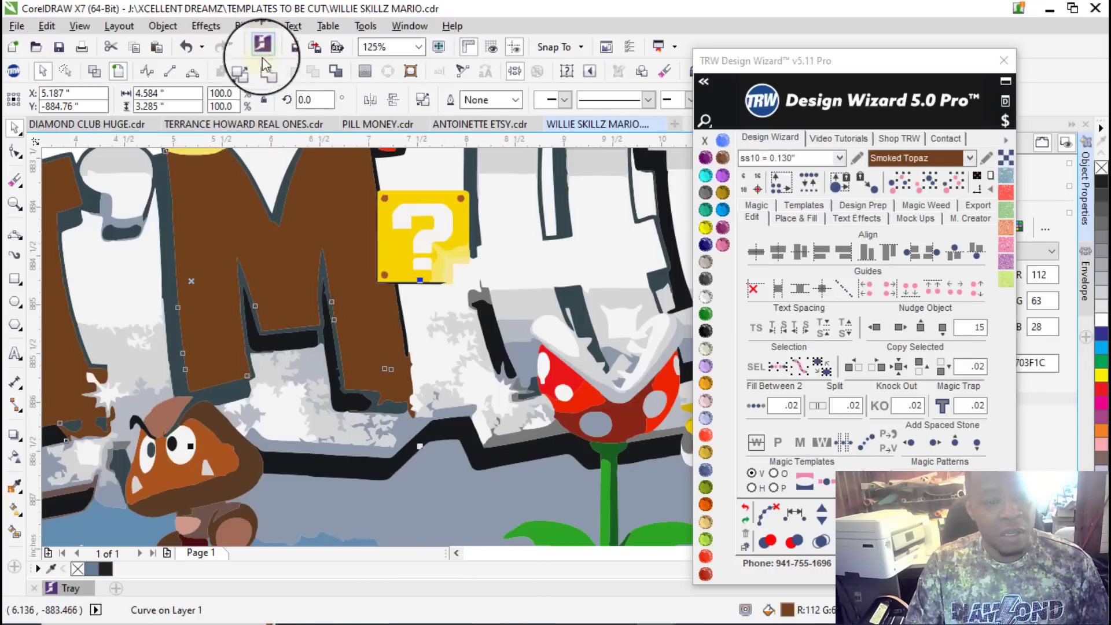
Step: Deselect the combined I'M lettering and save the document
{"action": "scroll", "coordinate": [297, 337], "scroll_direction": "down", "scroll_amount": 4}
{"action": "left_click", "coordinate": [165, 289]}
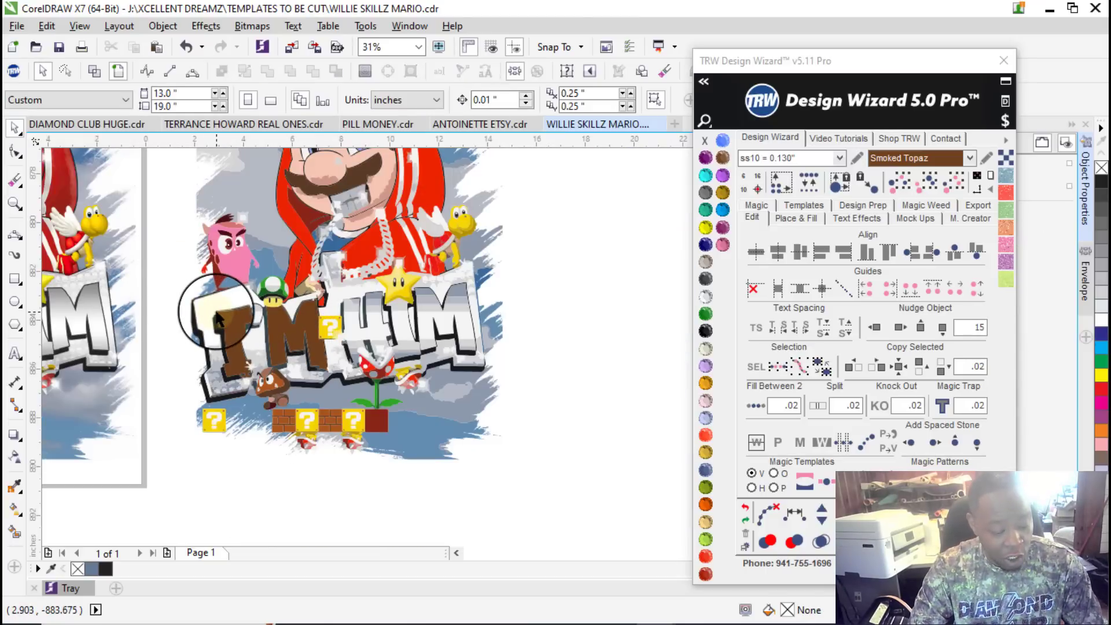
{"action": "key", "text": "ctrl+s"}
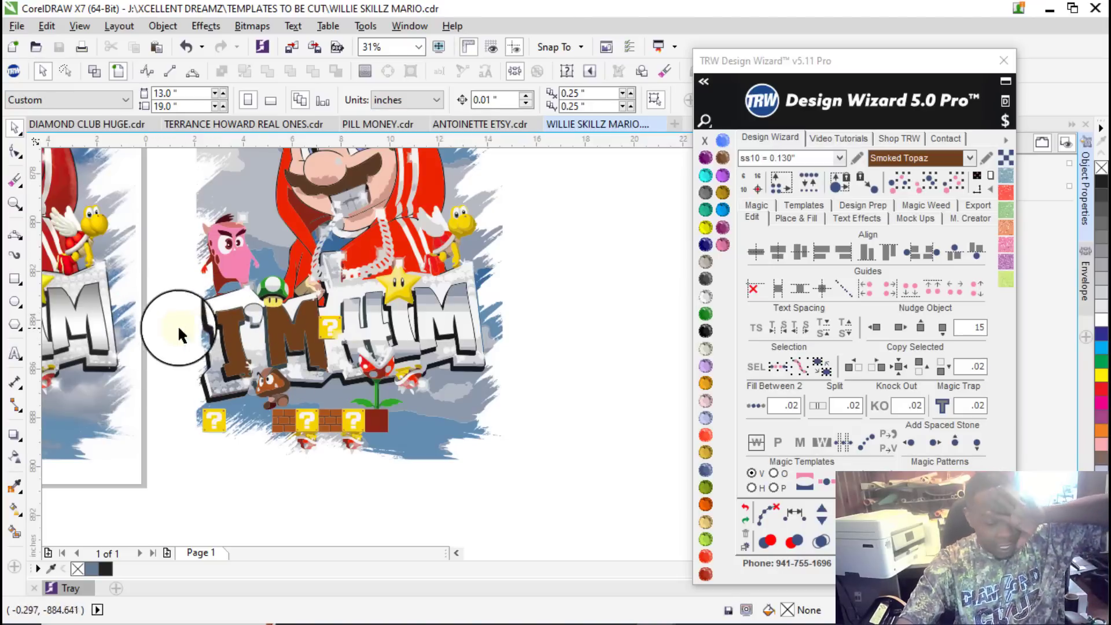
Step: Select five face and shading pieces of the letter H in HIM and recolor them Smoked Topaz
{"action": "scroll", "coordinate": [300, 306], "scroll_direction": "down", "scroll_amount": 4}
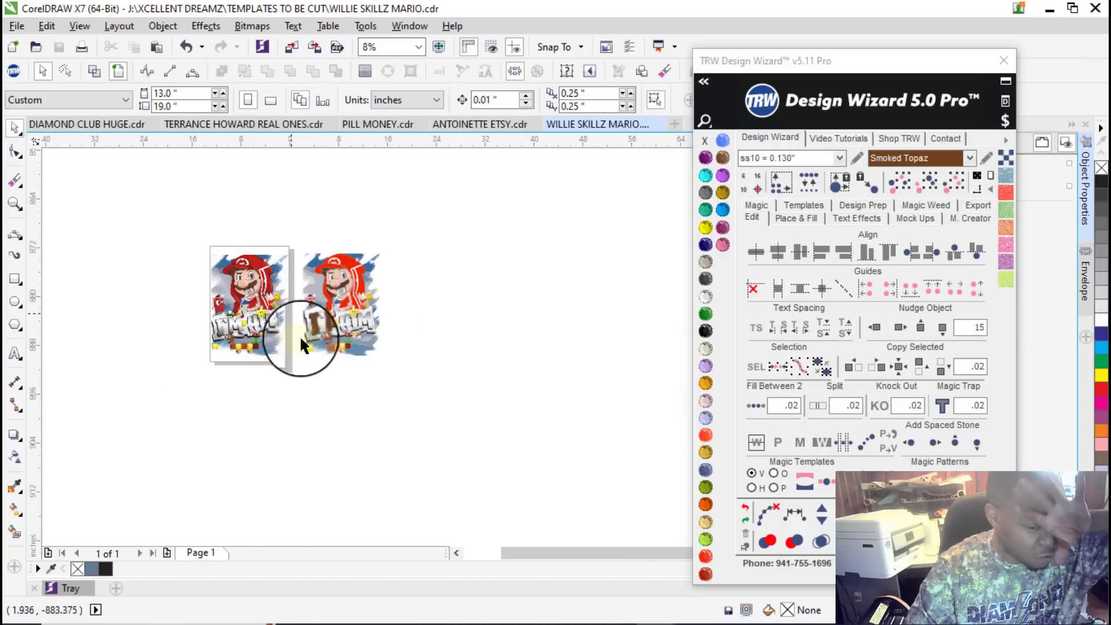
{"action": "scroll", "coordinate": [290, 337], "scroll_direction": "up", "scroll_amount": 4}
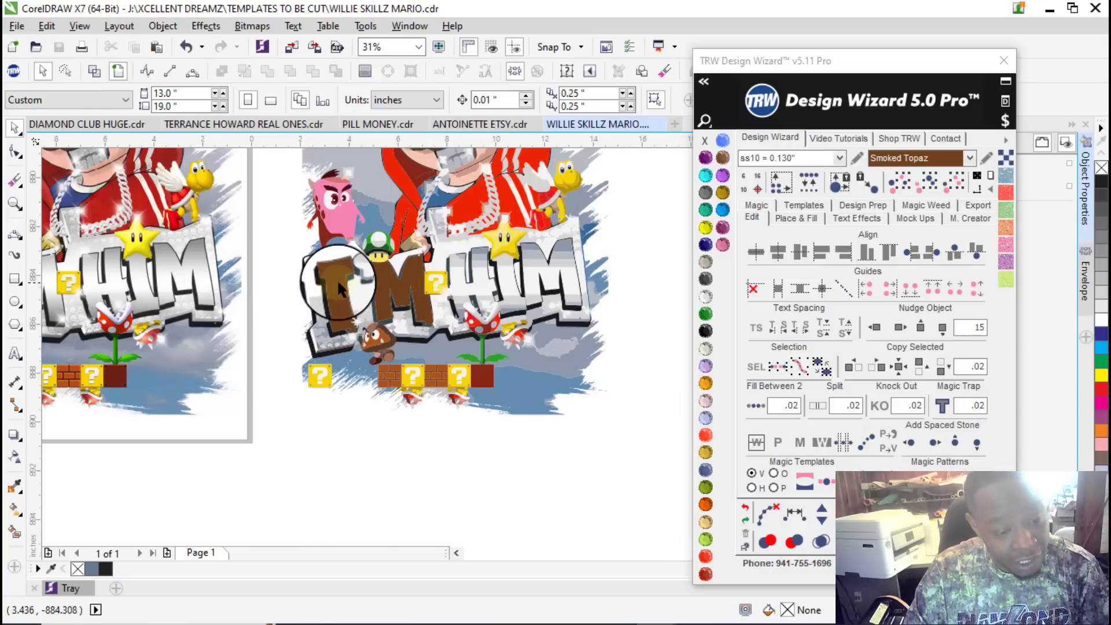
{"action": "scroll", "coordinate": [466, 296], "scroll_direction": "up", "scroll_amount": 4}
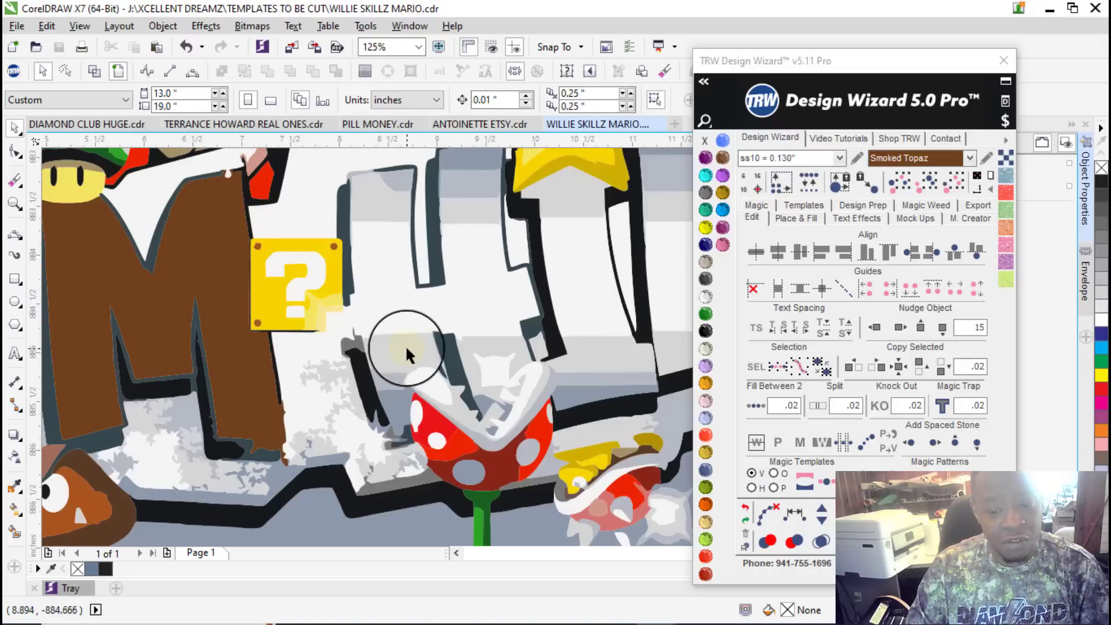
{"action": "left_click", "coordinate": [391, 407]}
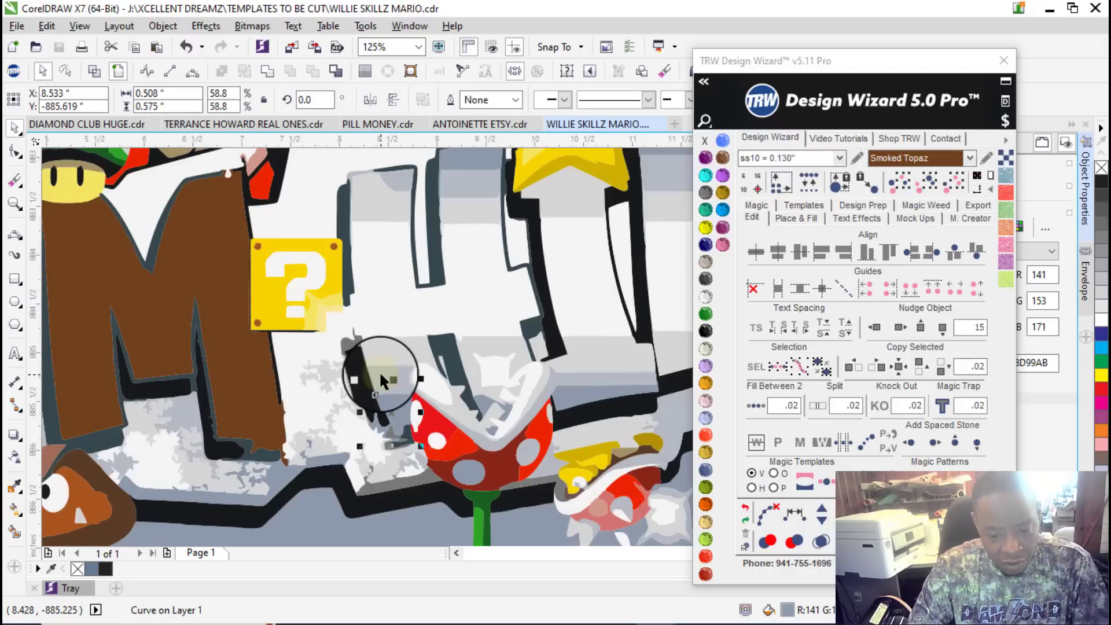
{"action": "left_click", "coordinate": [384, 346], "text": "shift"}
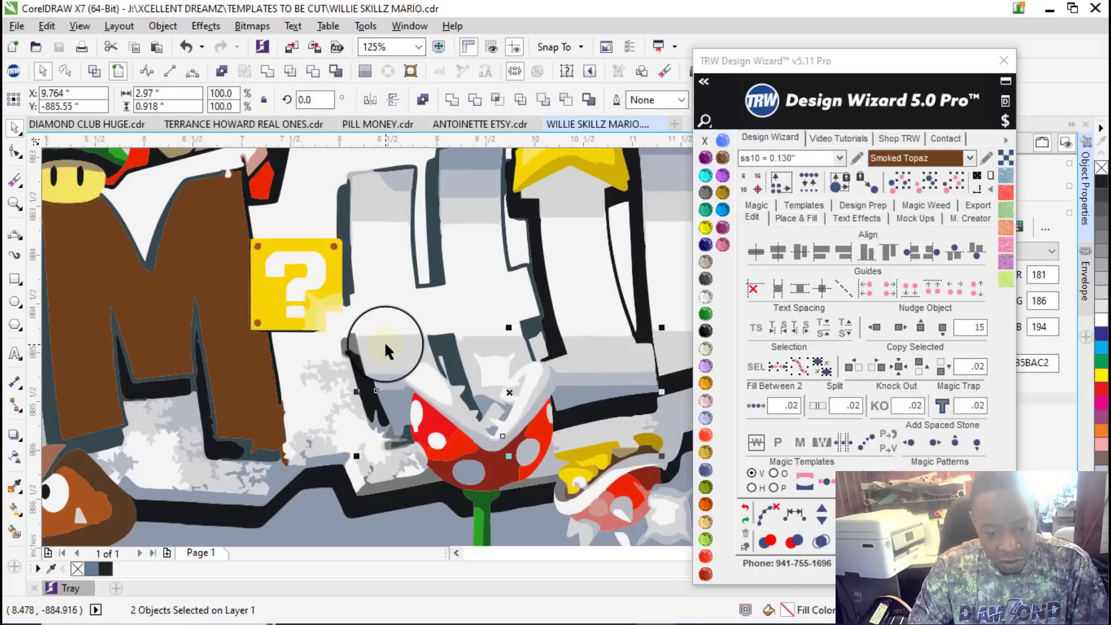
{"action": "left_click", "coordinate": [373, 206], "text": "shift"}
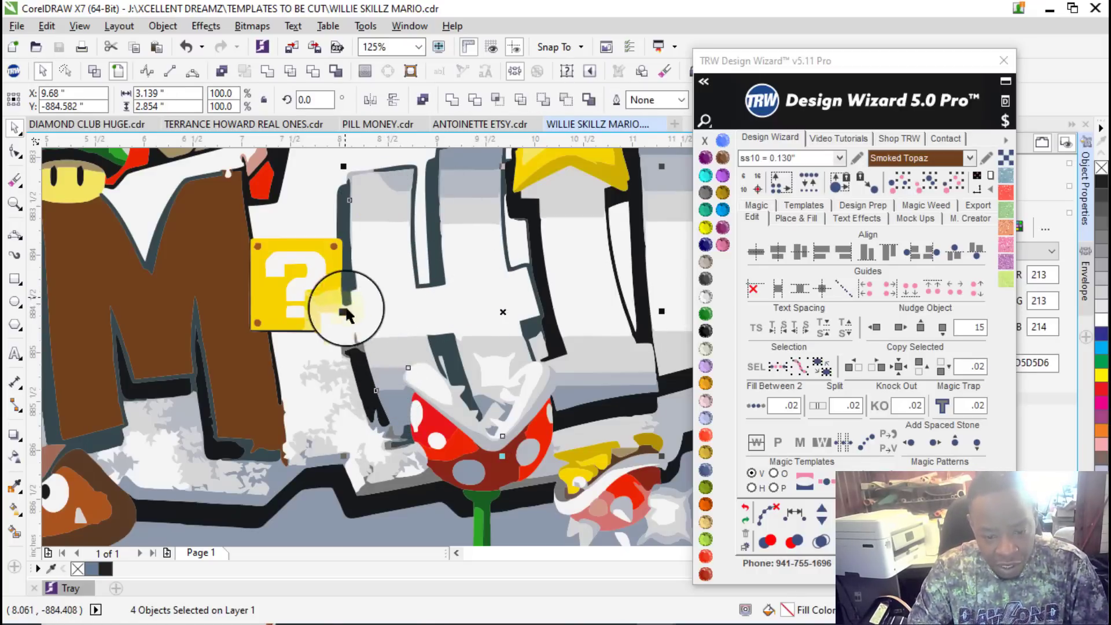
{"action": "left_click", "coordinate": [394, 290], "text": "shift"}
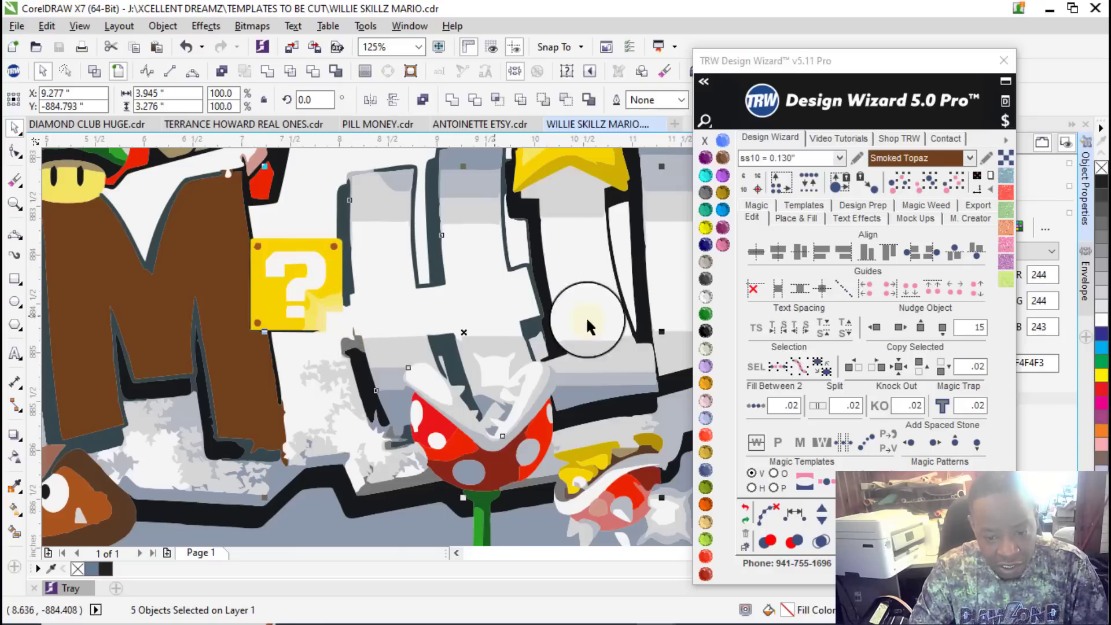
{"action": "left_click", "coordinate": [724, 163]}
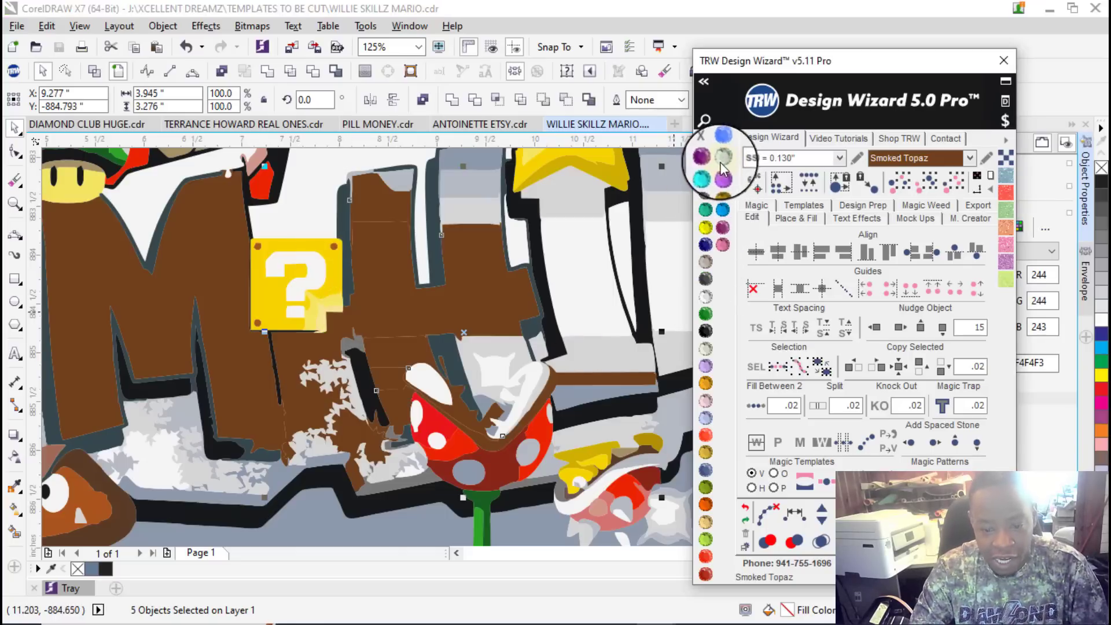
Step: Undo the Smoked Topaz recolor of the H pieces in HIM and clear the selection
{"action": "scroll", "coordinate": [379, 460], "scroll_direction": "down", "scroll_amount": 4}
{"action": "scroll", "coordinate": [353, 452], "scroll_direction": "up", "scroll_amount": 4}
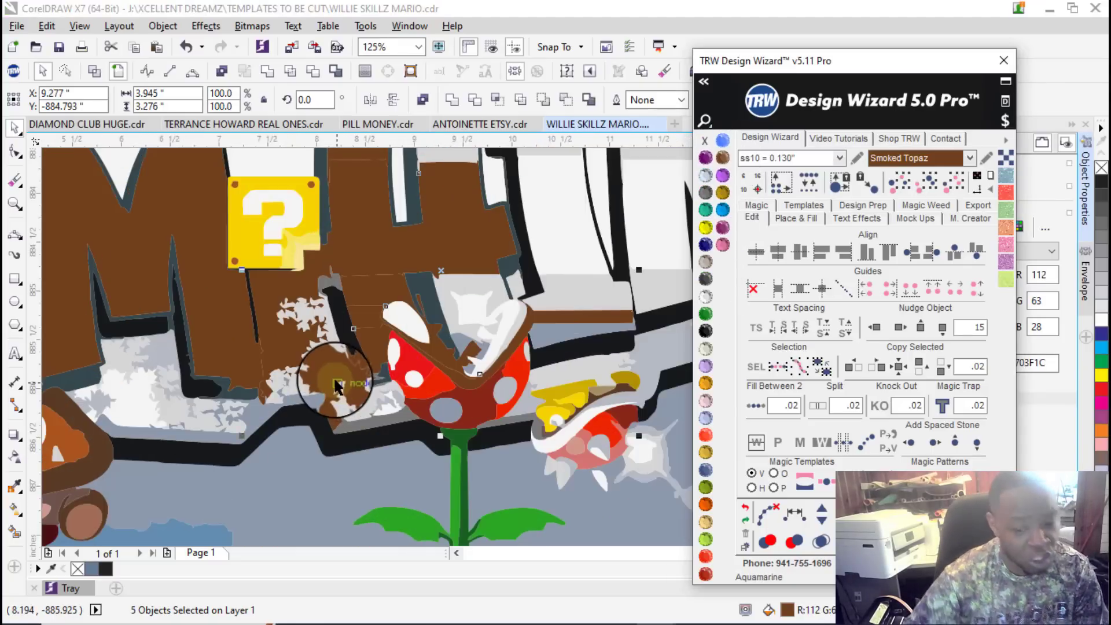
{"action": "scroll", "coordinate": [392, 361], "scroll_direction": "down", "scroll_amount": 4}
{"action": "scroll", "coordinate": [383, 334], "scroll_direction": "up", "scroll_amount": 2}
{"action": "left_click", "coordinate": [746, 507]}
{"action": "scroll", "coordinate": [454, 402], "scroll_direction": "down", "scroll_amount": 2}
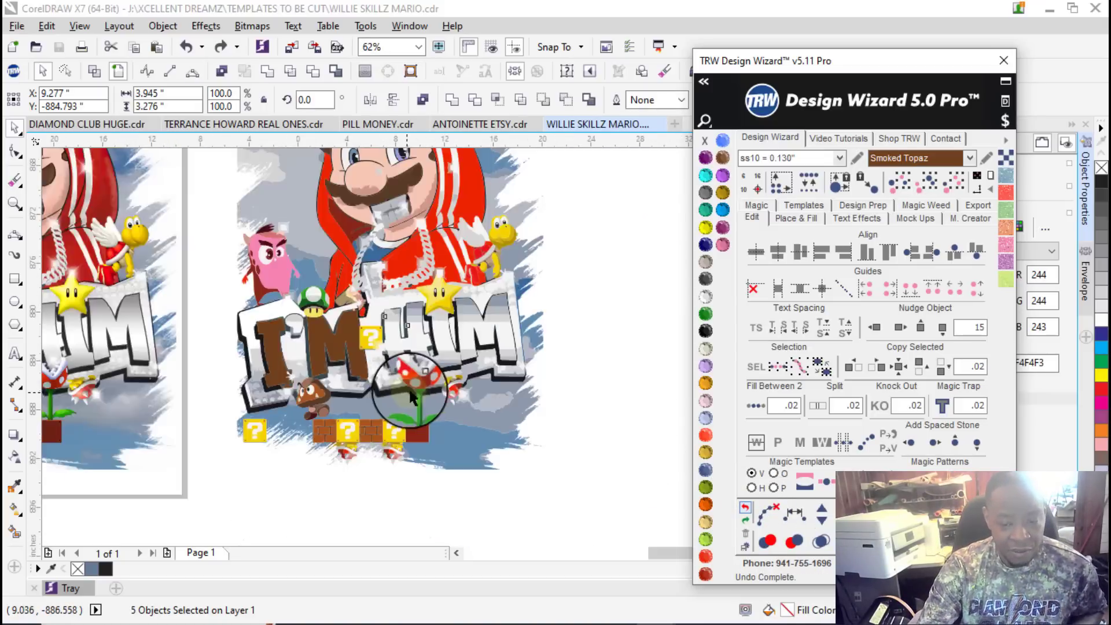
{"action": "scroll", "coordinate": [393, 376], "scroll_direction": "up", "scroll_amount": 2}
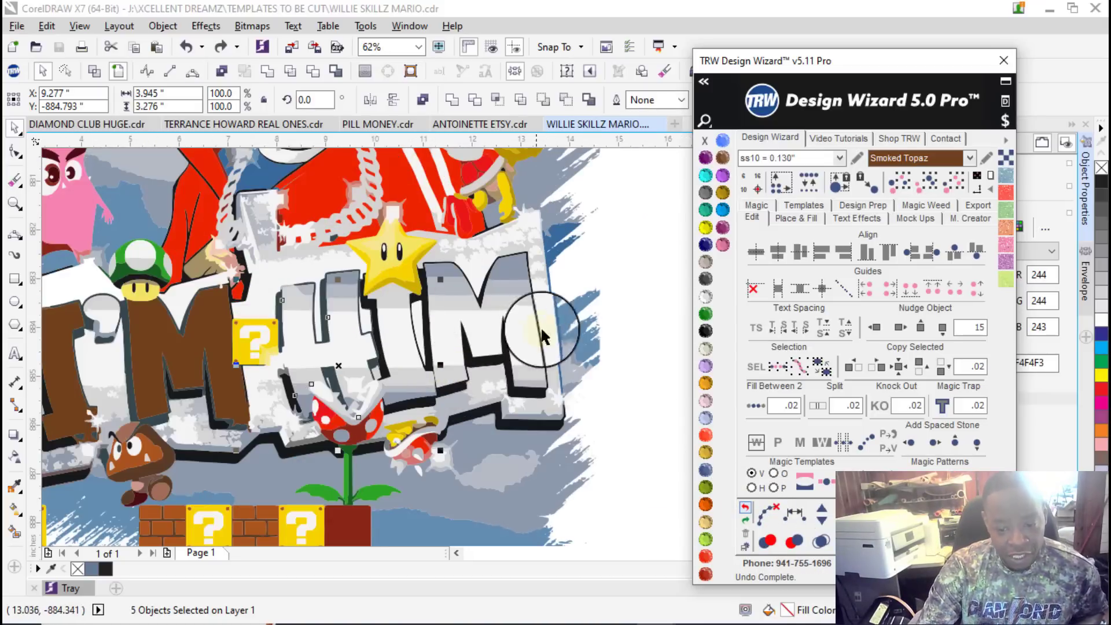
{"action": "left_click", "coordinate": [638, 267]}
Step: Extend the tip of the grey shadow piece below the question block up to the dark outline of the H's stem
{"action": "scroll", "coordinate": [283, 347], "scroll_direction": "up", "scroll_amount": 4}
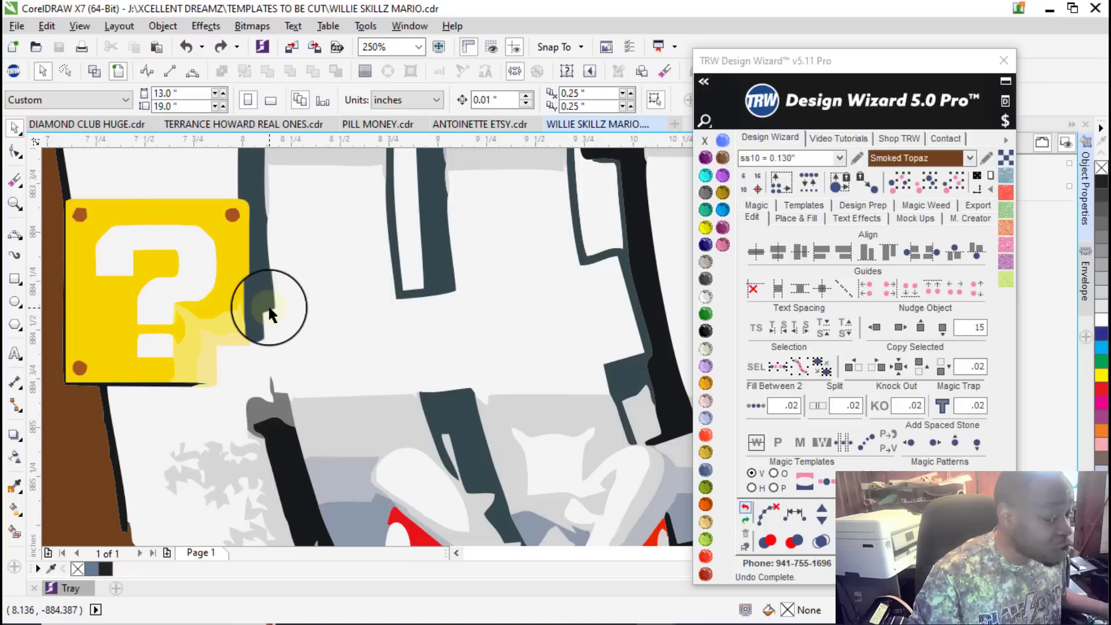
{"action": "scroll", "coordinate": [280, 393], "scroll_direction": "up", "scroll_amount": 1}
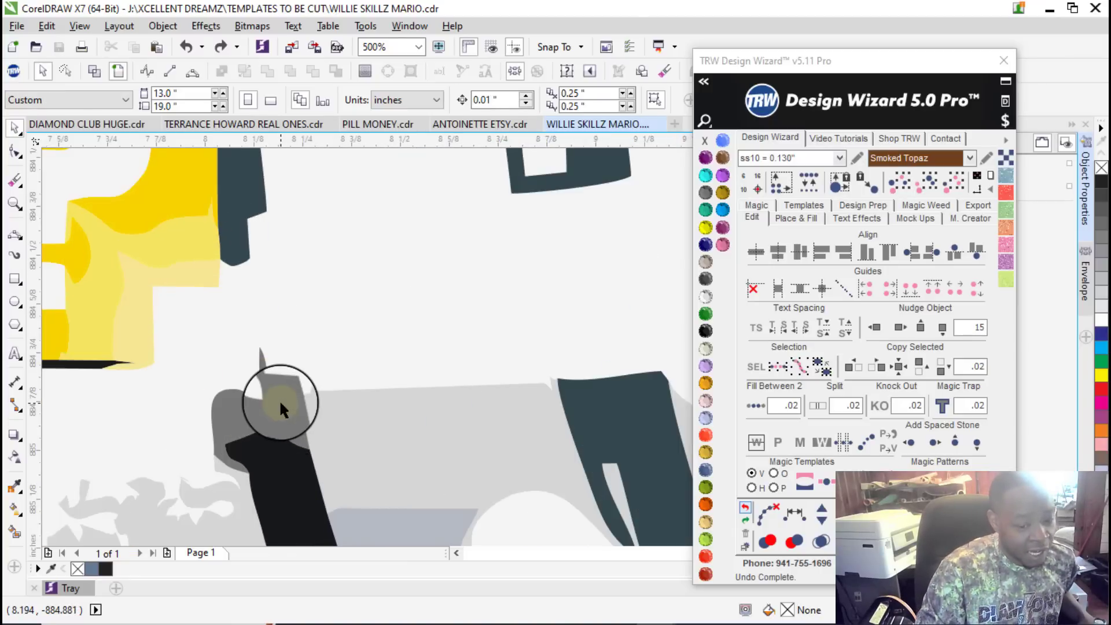
{"action": "double_click", "coordinate": [279, 399]}
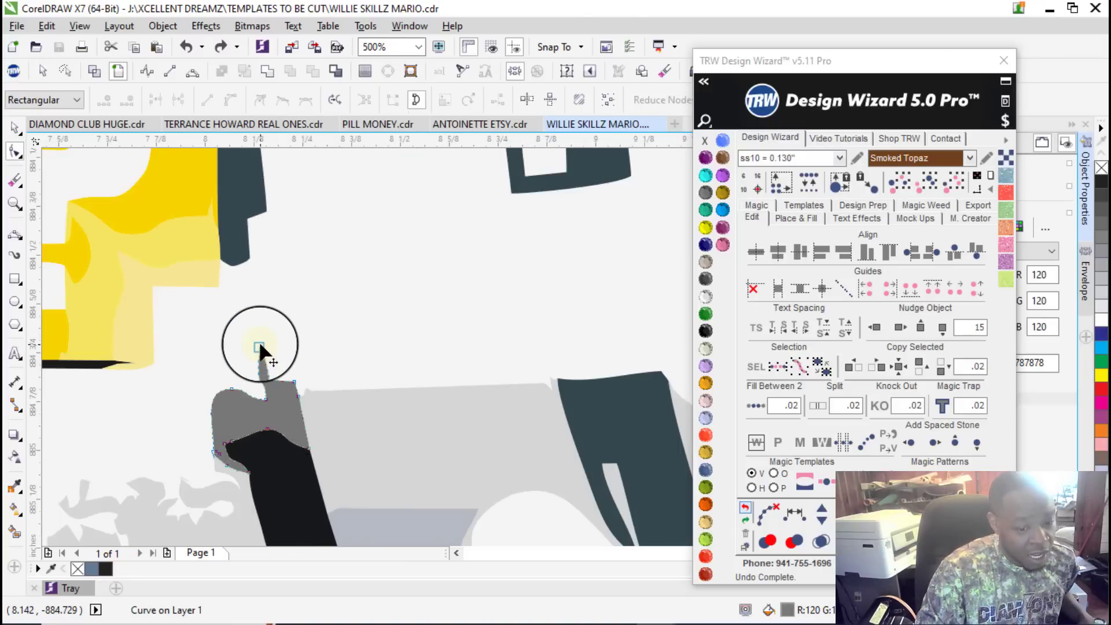
{"action": "left_click_drag", "start_coordinate": [259, 347], "coordinate": [268, 212]}
Step: Widen the grey piece's extended spike by moving its side nodes outward, and delete one surplus node to smooth the edge
{"action": "scroll", "coordinate": [266, 377], "scroll_direction": "up", "scroll_amount": 3}
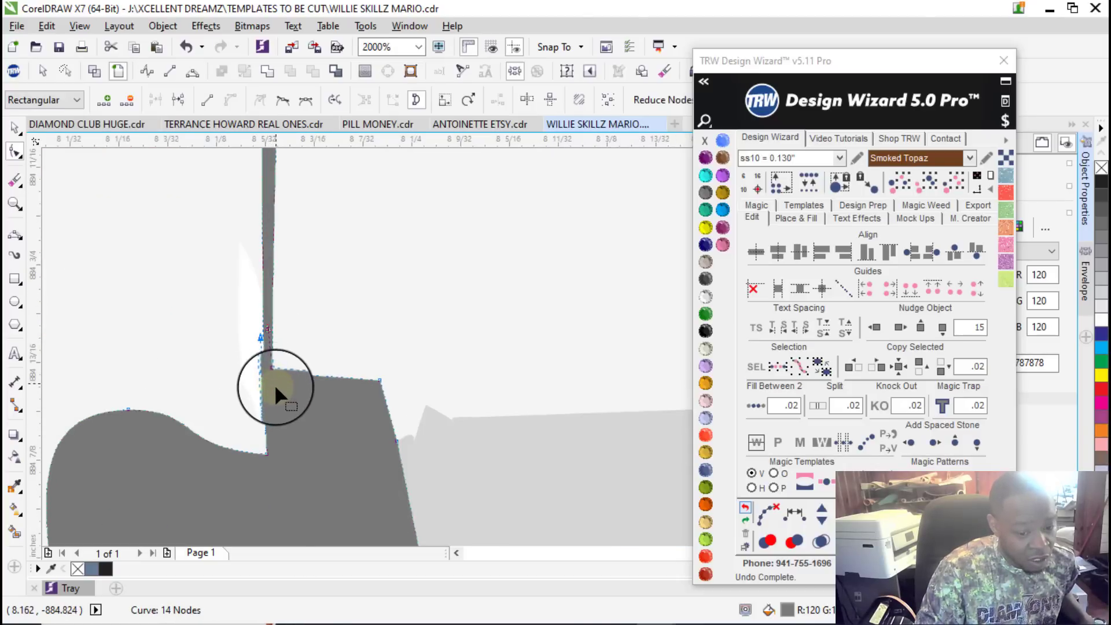
{"action": "left_click_drag", "start_coordinate": [265, 368], "coordinate": [440, 276]}
{"action": "scroll", "coordinate": [397, 347], "scroll_direction": "down", "scroll_amount": 3}
{"action": "scroll", "coordinate": [377, 375], "scroll_direction": "up", "scroll_amount": 2}
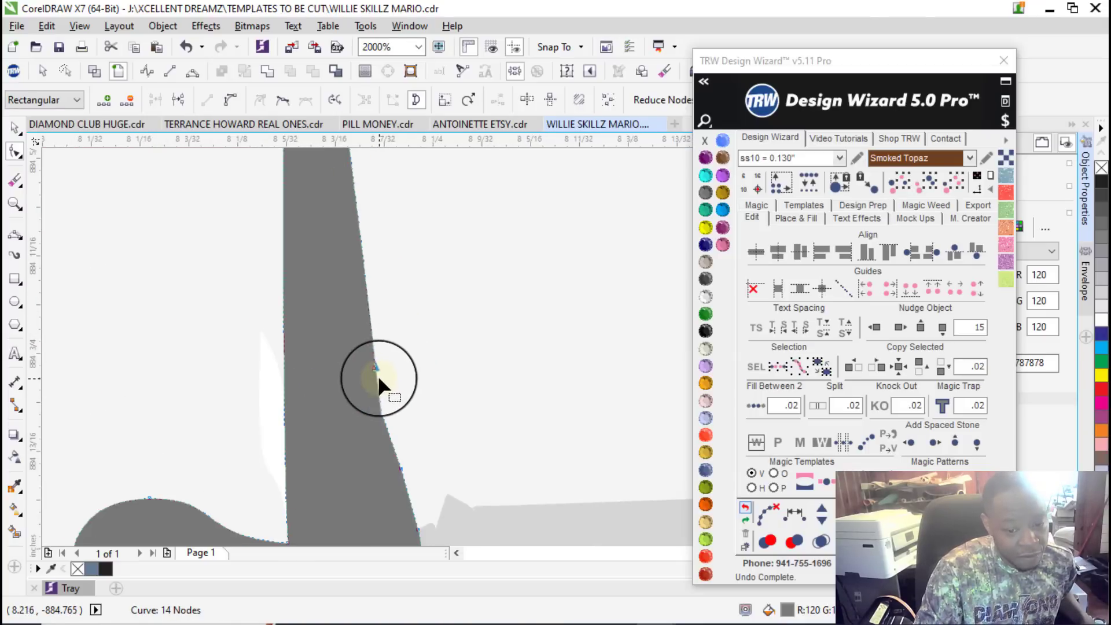
{"action": "left_click_drag", "start_coordinate": [376, 374], "coordinate": [357, 262]}
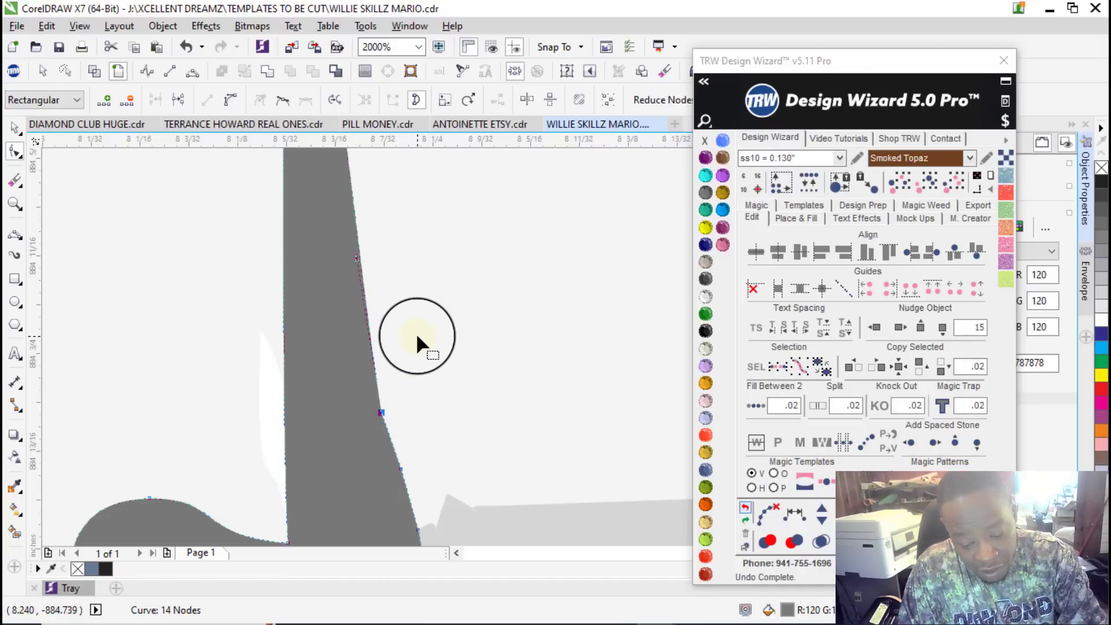
{"action": "key", "text": "Delete"}
{"action": "scroll", "coordinate": [411, 390], "scroll_direction": "down", "scroll_amount": 5}
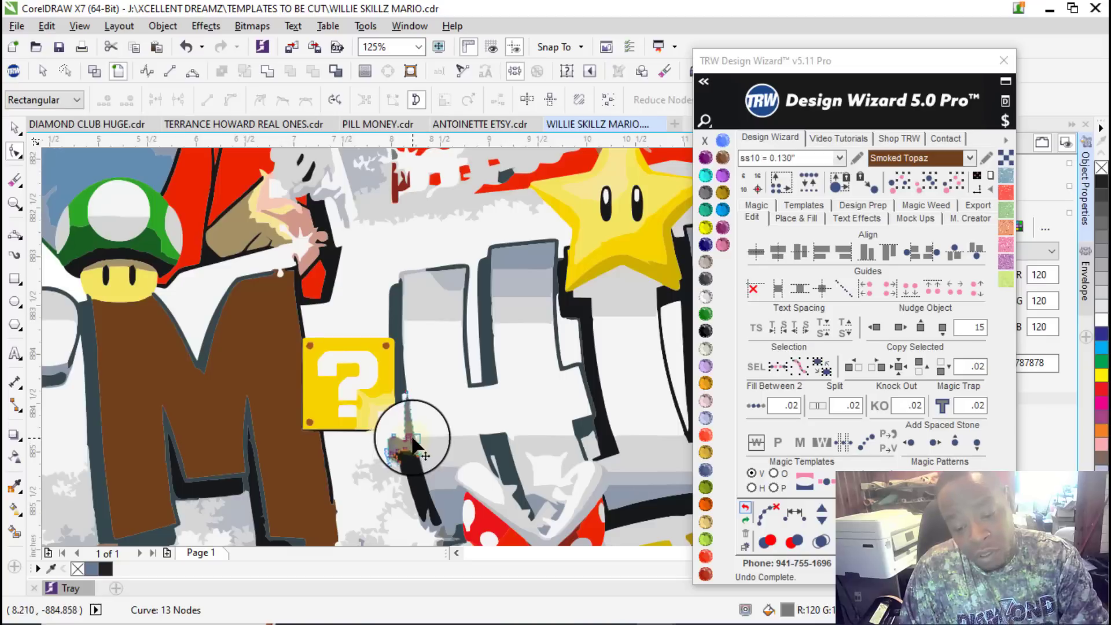
Step: Smart Fill the white middle area of the letter H with the blue-grey color and a 0.5 pt outline
{"action": "scroll", "coordinate": [502, 412], "scroll_direction": "down", "scroll_amount": 2}
{"action": "scroll", "coordinate": [502, 411], "scroll_direction": "up", "scroll_amount": 2}
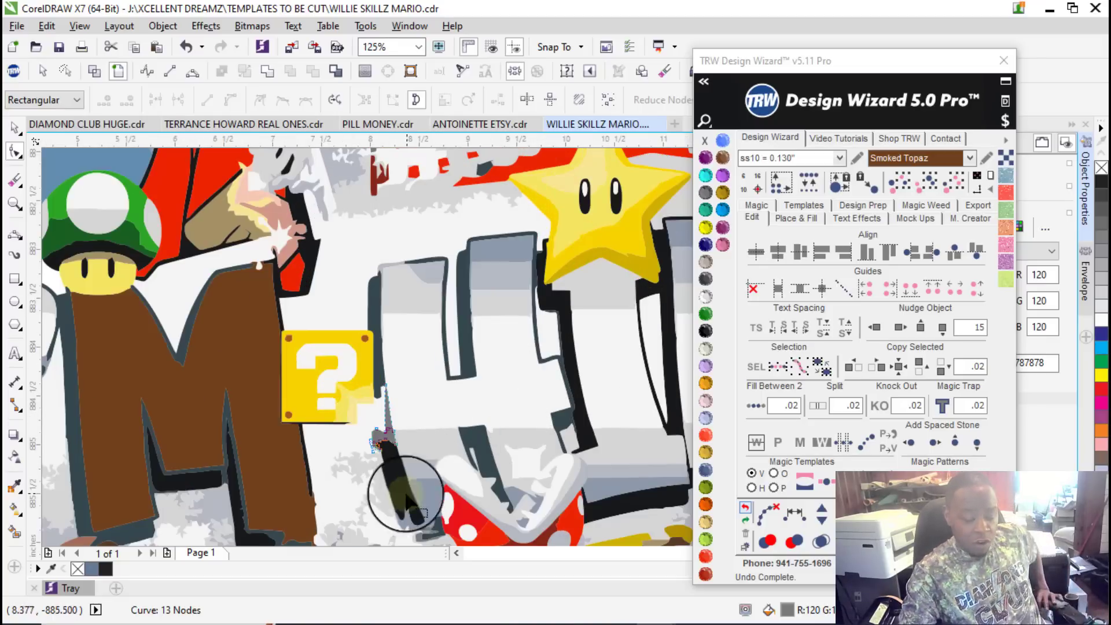
{"action": "left_click", "coordinate": [15, 530]}
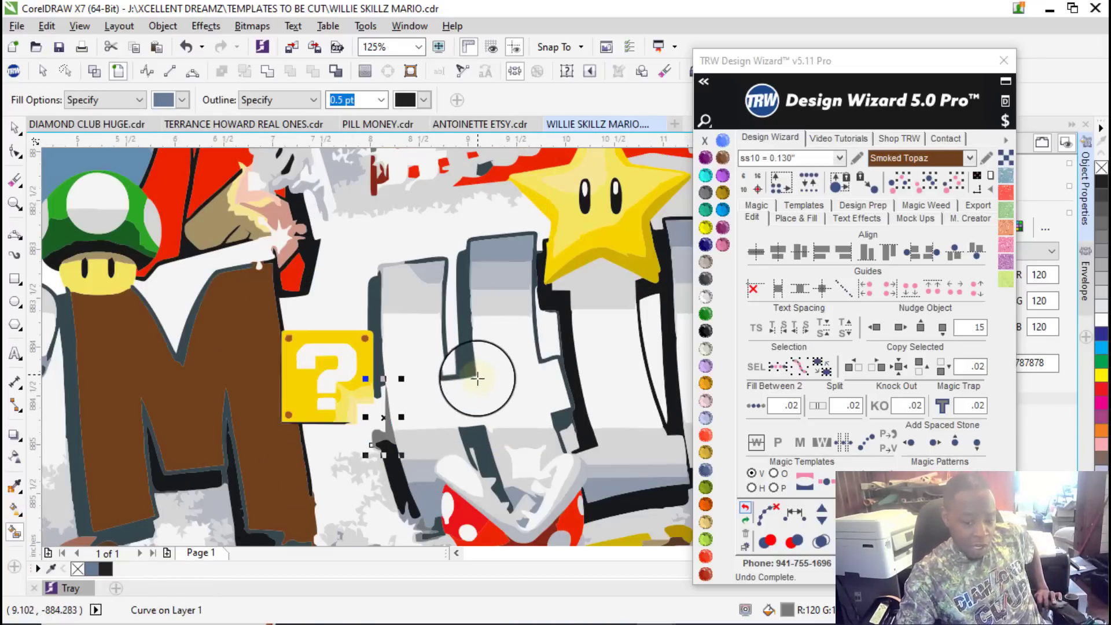
{"action": "left_click", "coordinate": [505, 399]}
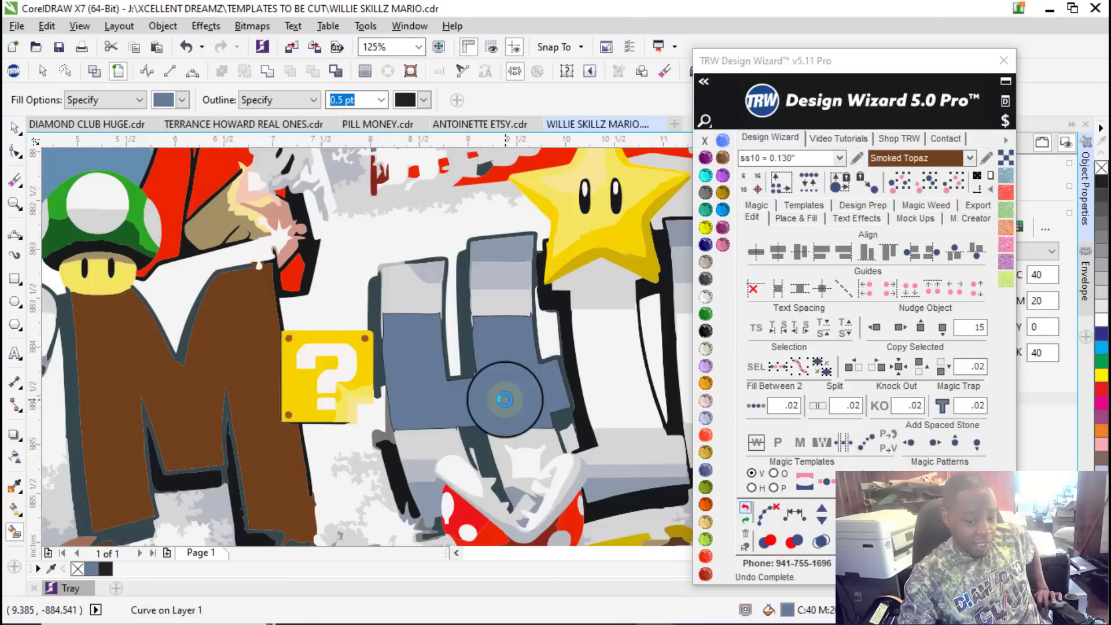
{"action": "scroll", "coordinate": [327, 381], "scroll_direction": "down", "scroll_amount": 1}
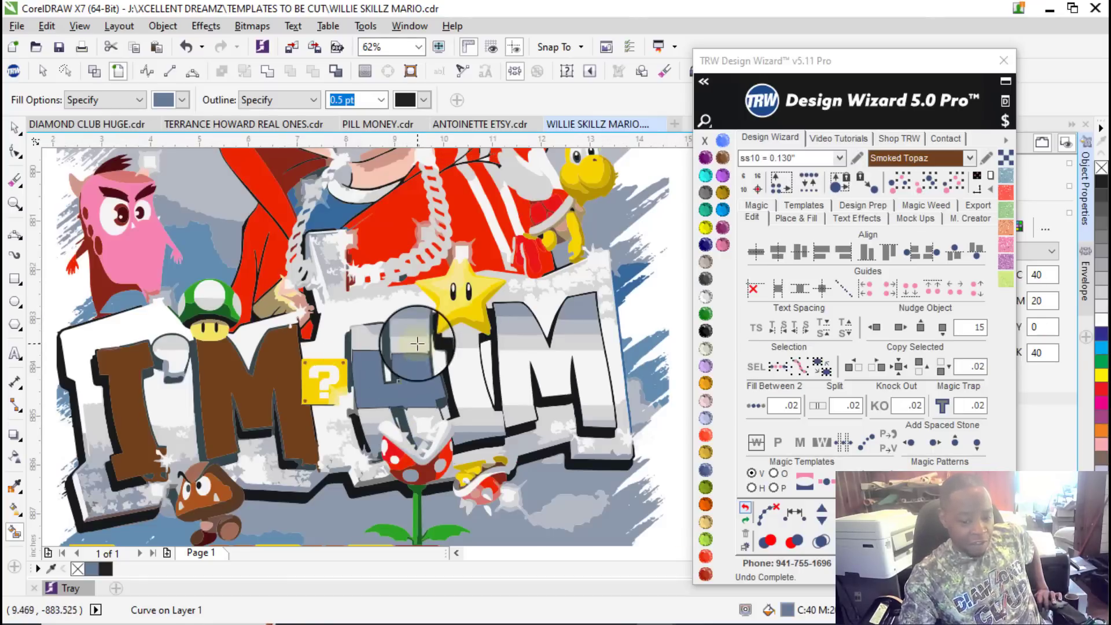
Step: Undo the Smart Fill on the H and the node edits on the grey piece, and clear the selection
{"action": "left_click", "coordinate": [746, 509]}
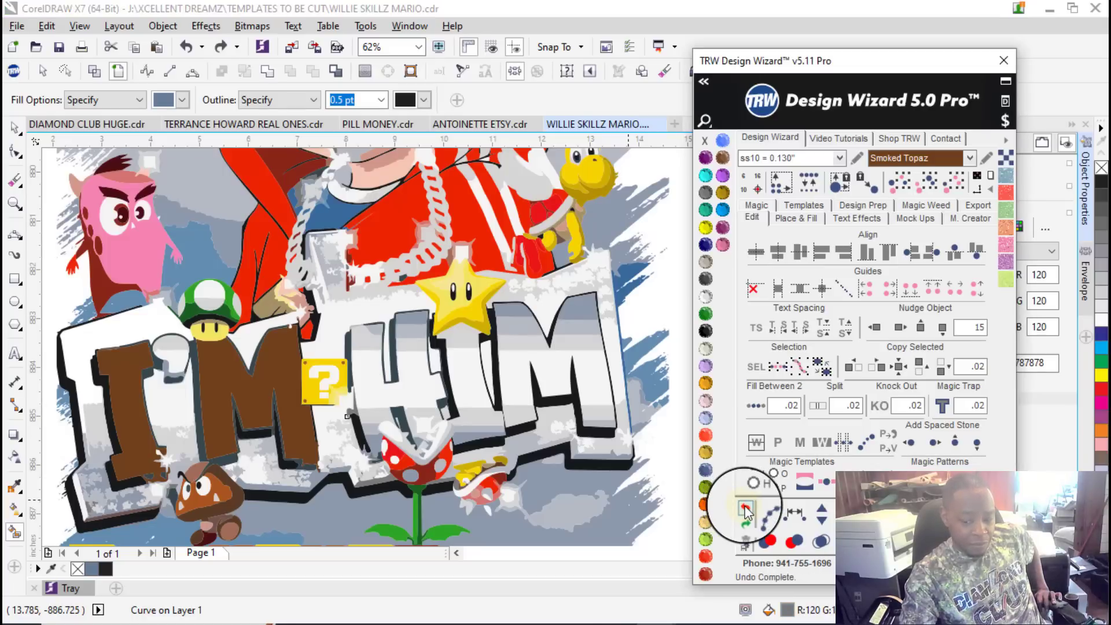
{"action": "scroll", "coordinate": [356, 412], "scroll_direction": "up", "scroll_amount": 2}
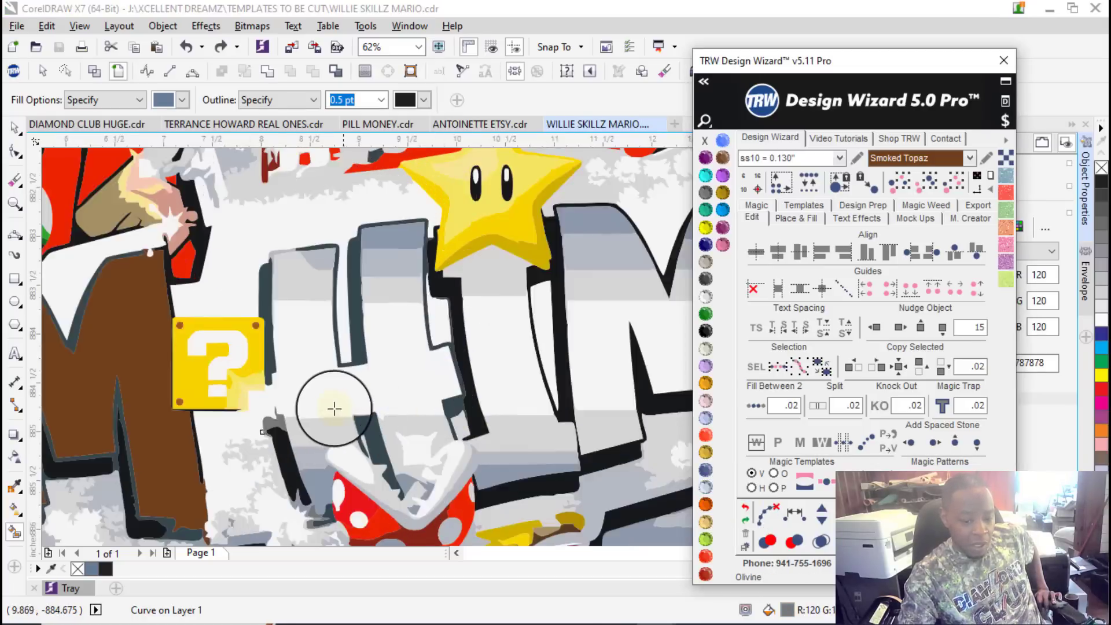
{"action": "left_click", "coordinate": [14, 128]}
{"action": "scroll", "coordinate": [209, 353], "scroll_direction": "down", "scroll_amount": 1}
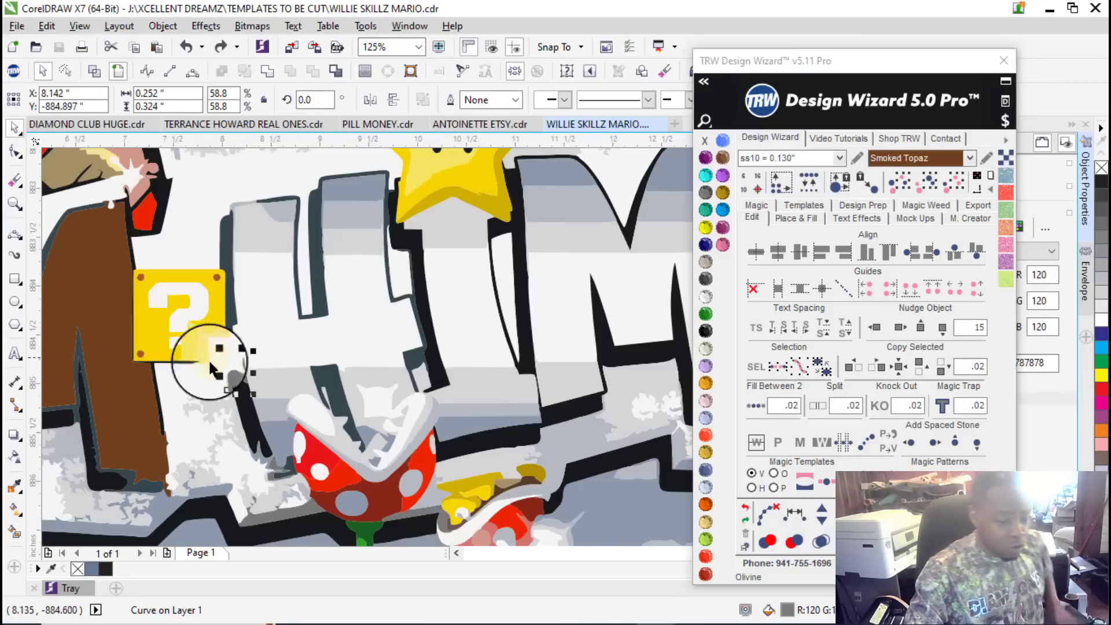
{"action": "scroll", "coordinate": [398, 288], "scroll_direction": "down", "scroll_amount": 2}
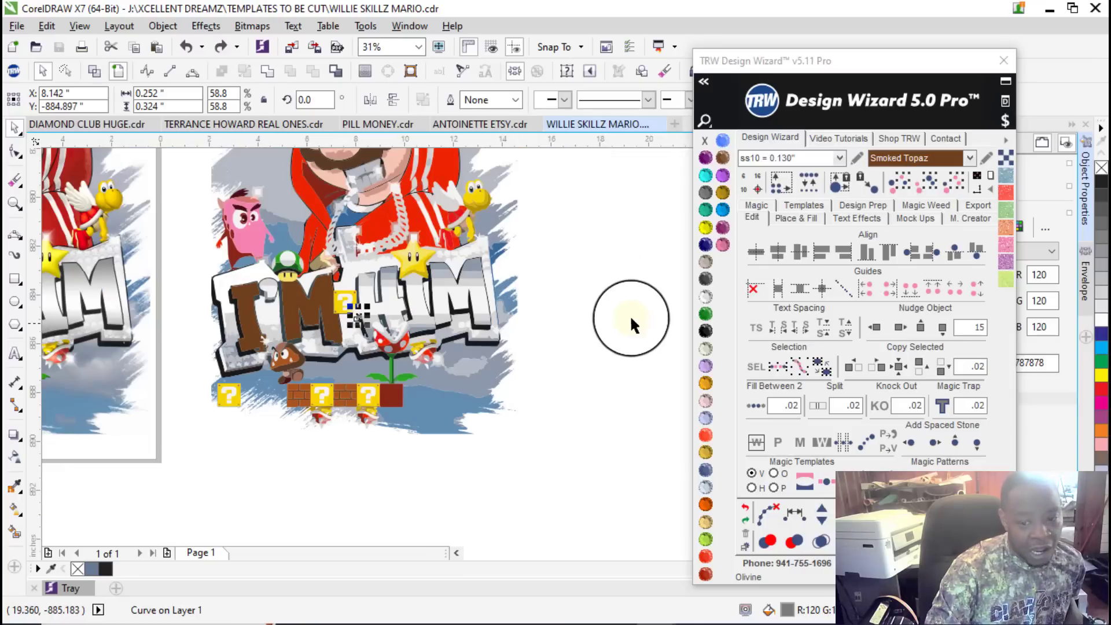
{"action": "left_click", "coordinate": [602, 282]}
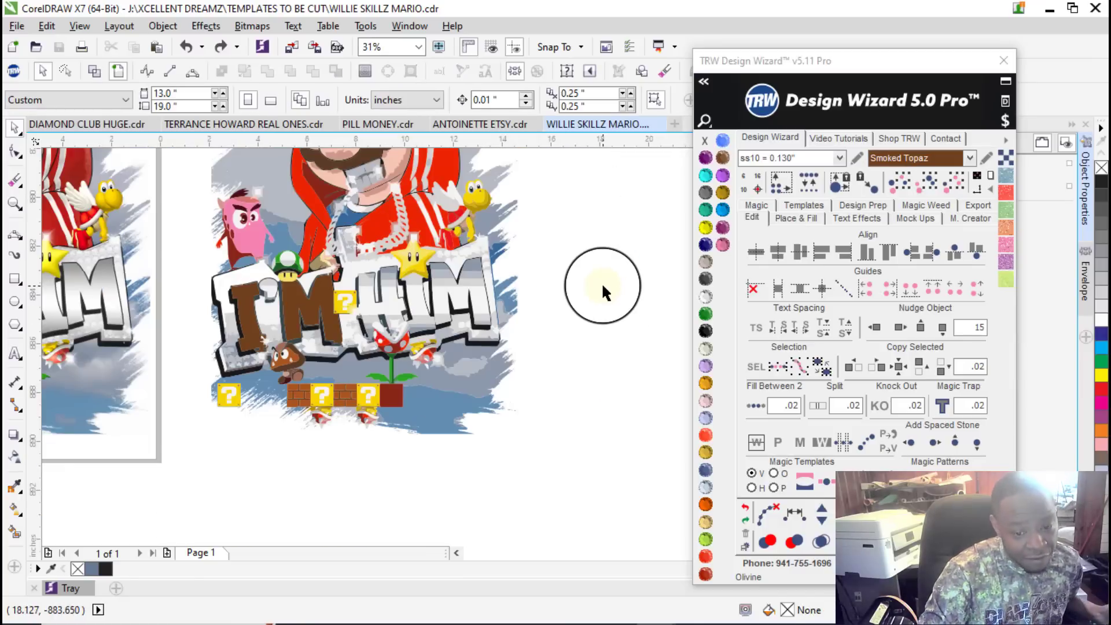
Step: Draw a slightly bowed 3-Point Curve about 0.44 inches long from the H stem's dark outline corner to the grey piece, closing the gap
{"action": "left_click", "coordinate": [17, 156]}
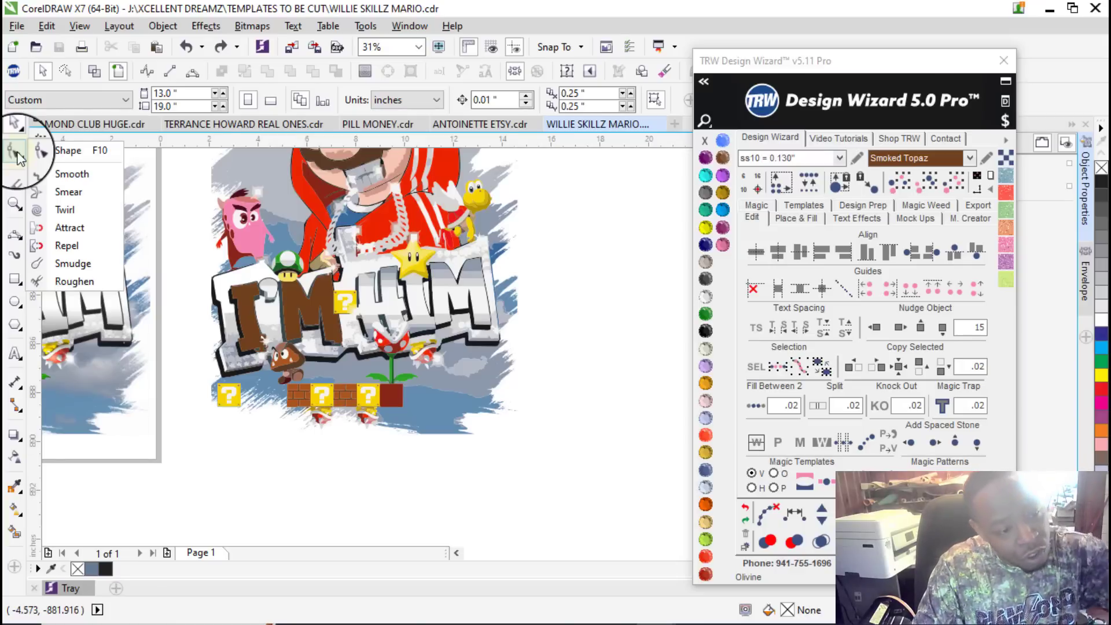
{"action": "left_click", "coordinate": [17, 182]}
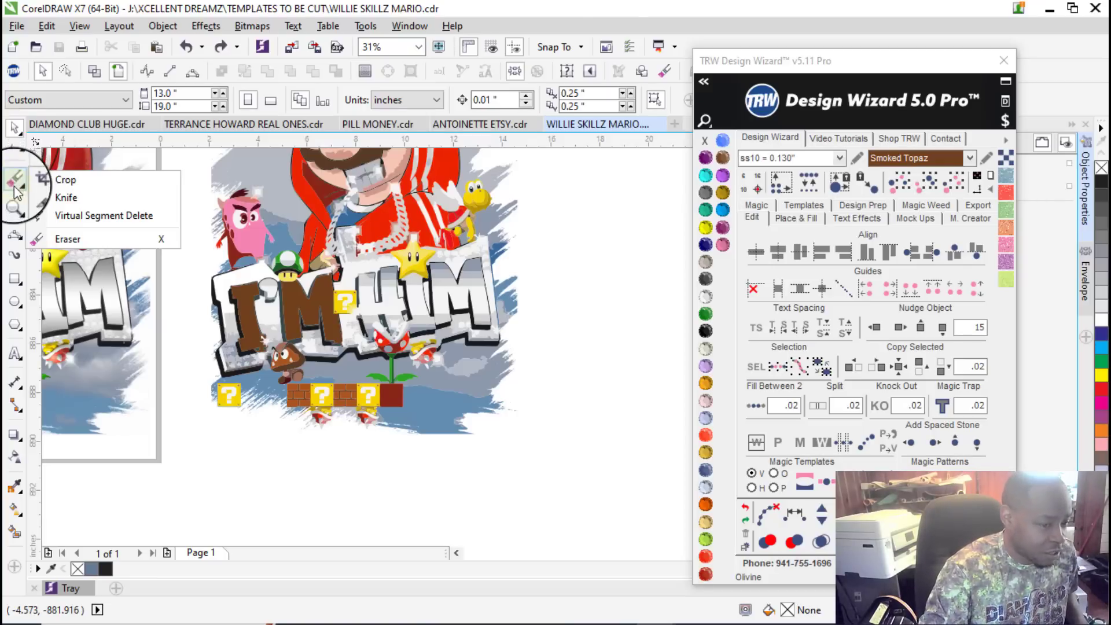
{"action": "left_click", "coordinate": [15, 204]}
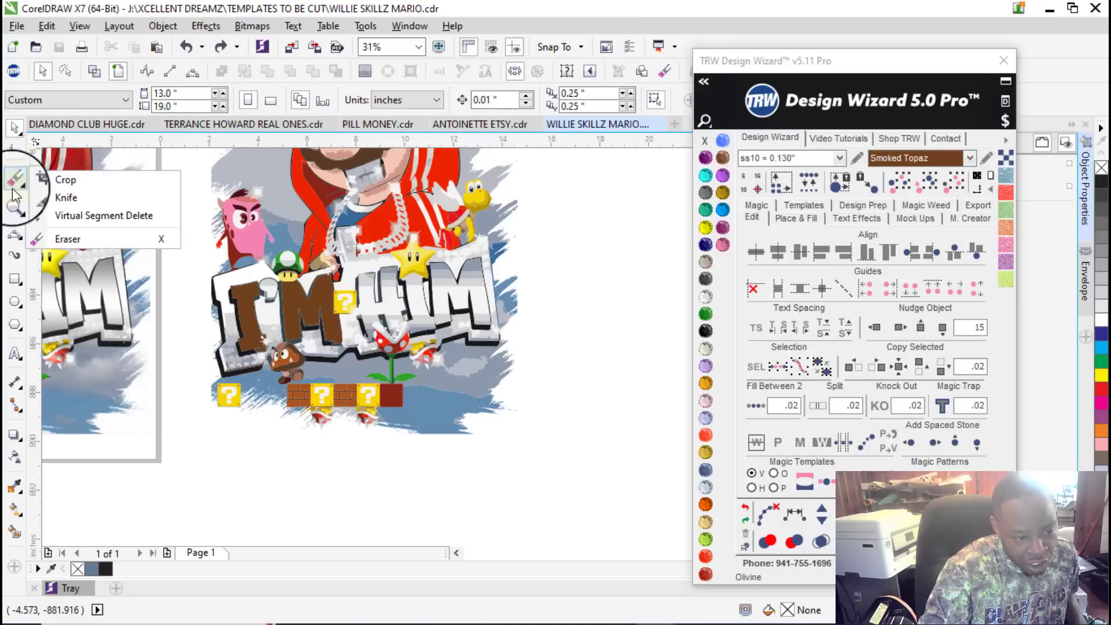
{"action": "mouse_move", "coordinate": [17, 237]}
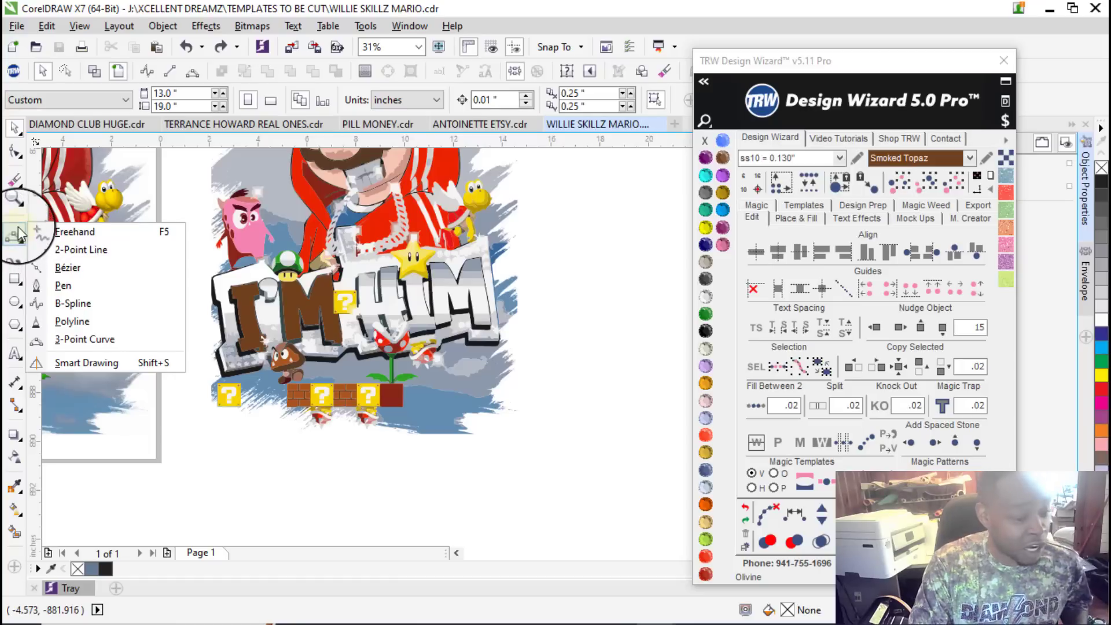
{"action": "left_click", "coordinate": [96, 341]}
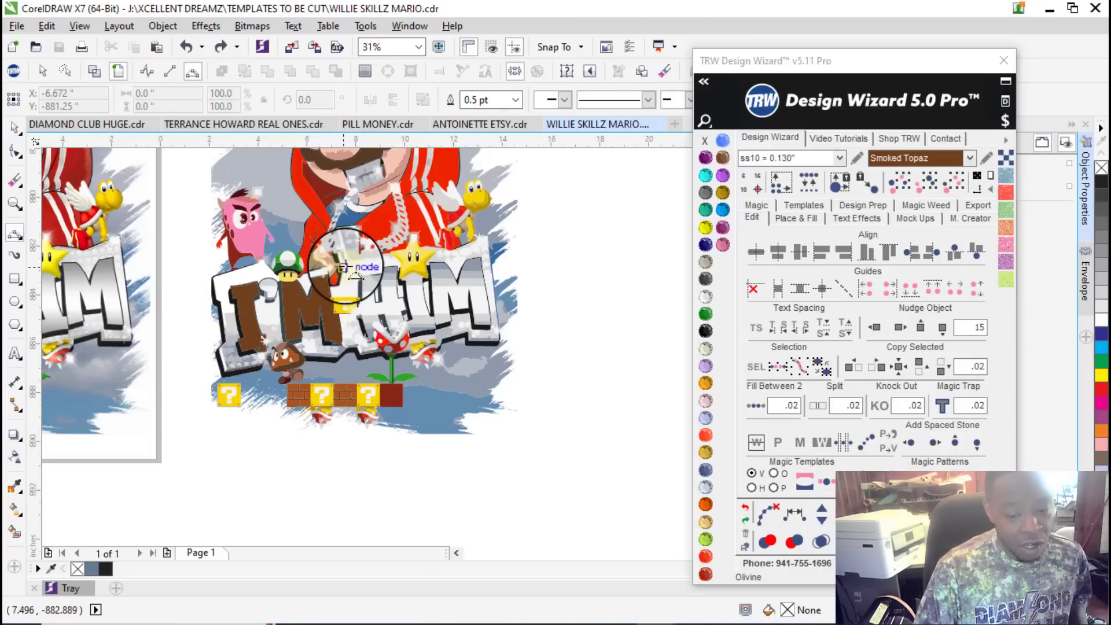
{"action": "scroll", "coordinate": [368, 308], "scroll_direction": "up", "scroll_amount": 5}
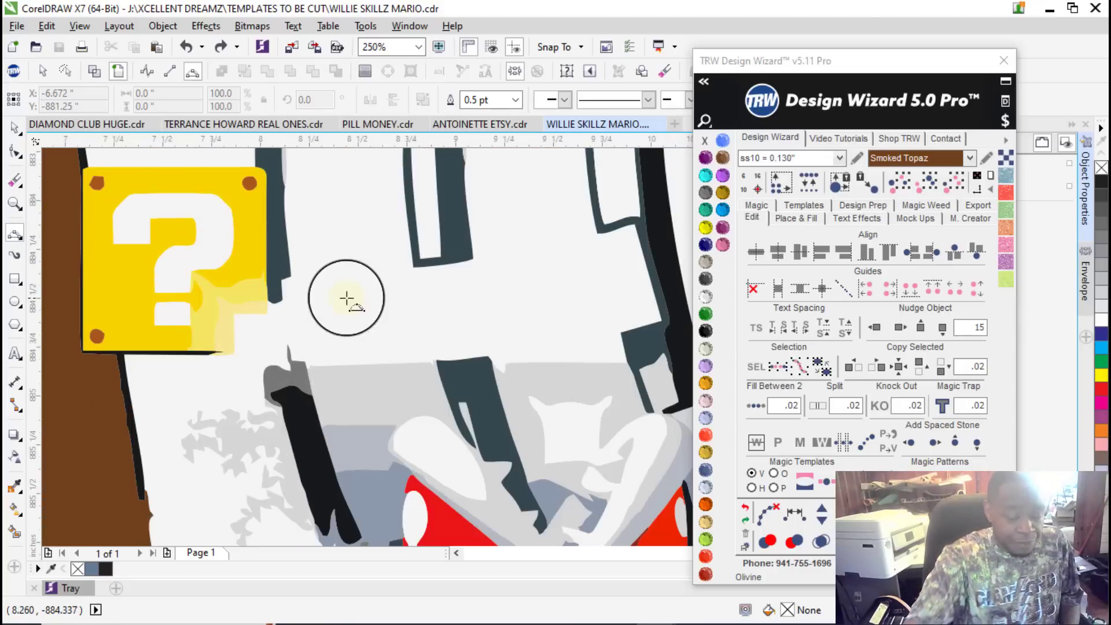
{"action": "scroll", "coordinate": [345, 314], "scroll_direction": "up", "scroll_amount": 2}
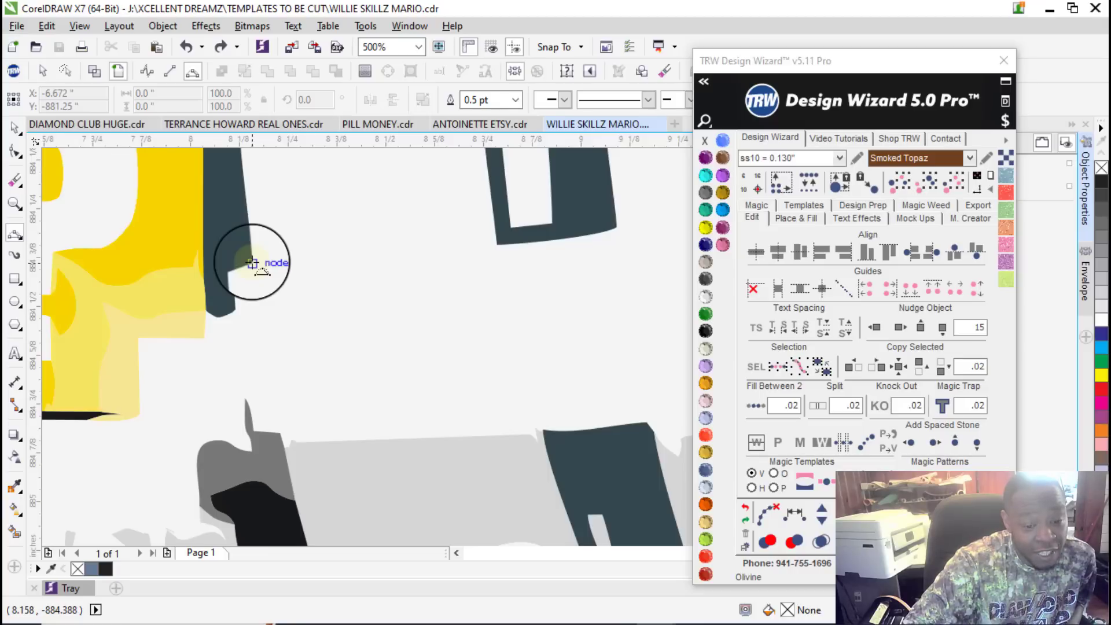
{"action": "left_click_drag", "start_coordinate": [253, 263], "coordinate": [280, 433]}
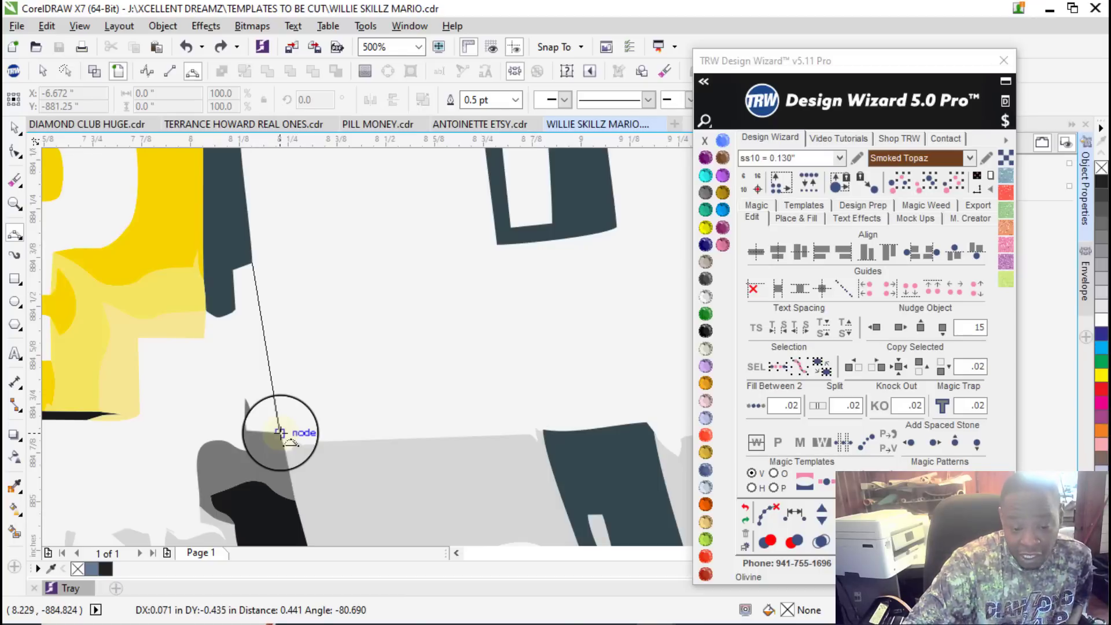
{"action": "left_click_drag", "start_coordinate": [280, 433], "coordinate": [279, 433]}
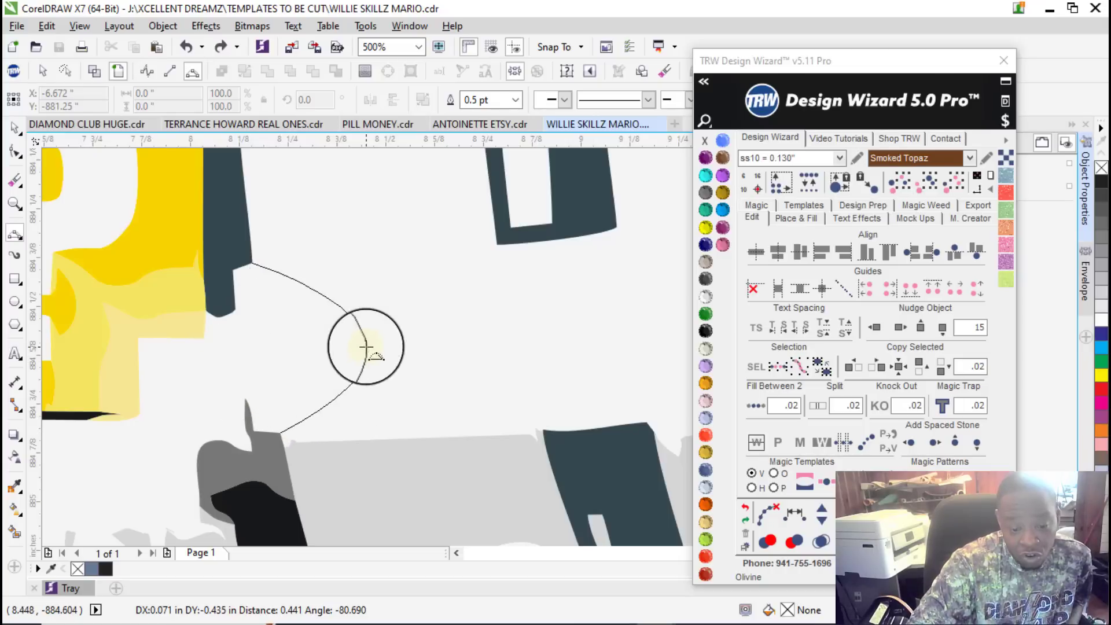
{"action": "left_click_drag", "start_coordinate": [187, 350], "coordinate": [263, 342]}
Step: Smart Fill the closed white middle area of the letter H with the blue-grey color and a 0.5 pt outline
{"action": "scroll", "coordinate": [348, 373], "scroll_direction": "down", "scroll_amount": 3}
{"action": "scroll", "coordinate": [276, 275], "scroll_direction": "up", "scroll_amount": 2}
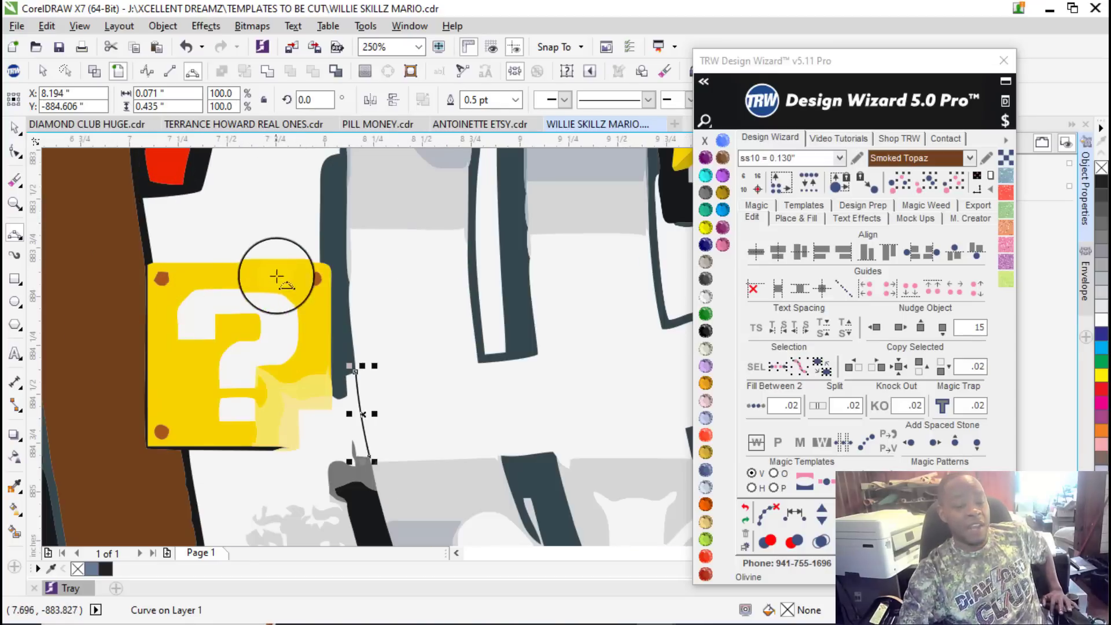
{"action": "scroll", "coordinate": [307, 400], "scroll_direction": "down", "scroll_amount": 2}
{"action": "scroll", "coordinate": [347, 434], "scroll_direction": "up", "scroll_amount": 2}
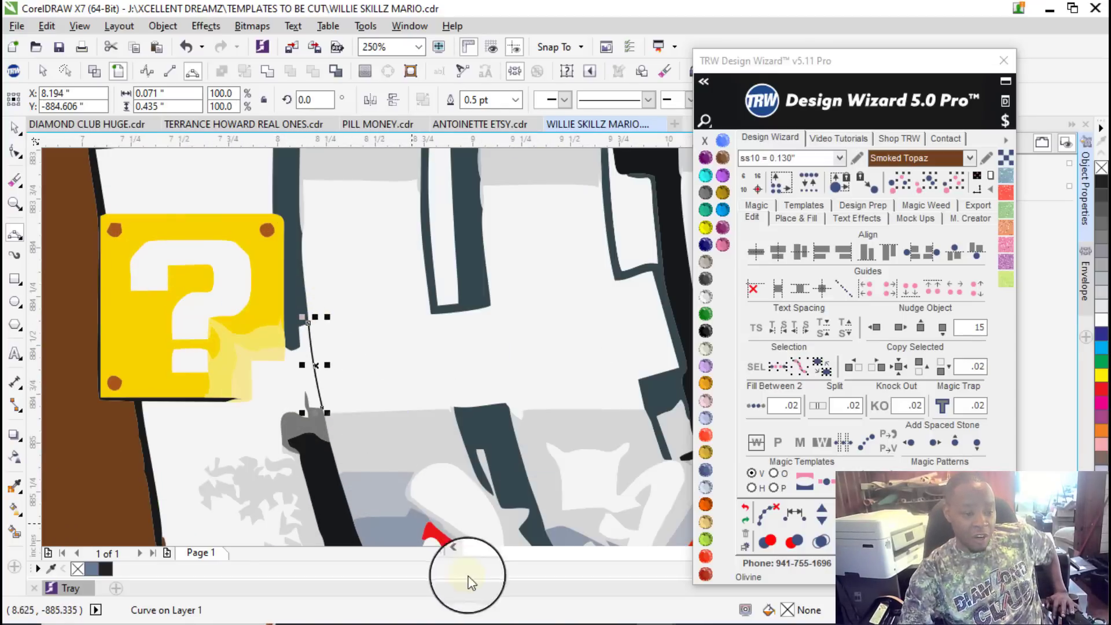
{"action": "left_click", "coordinate": [14, 127]}
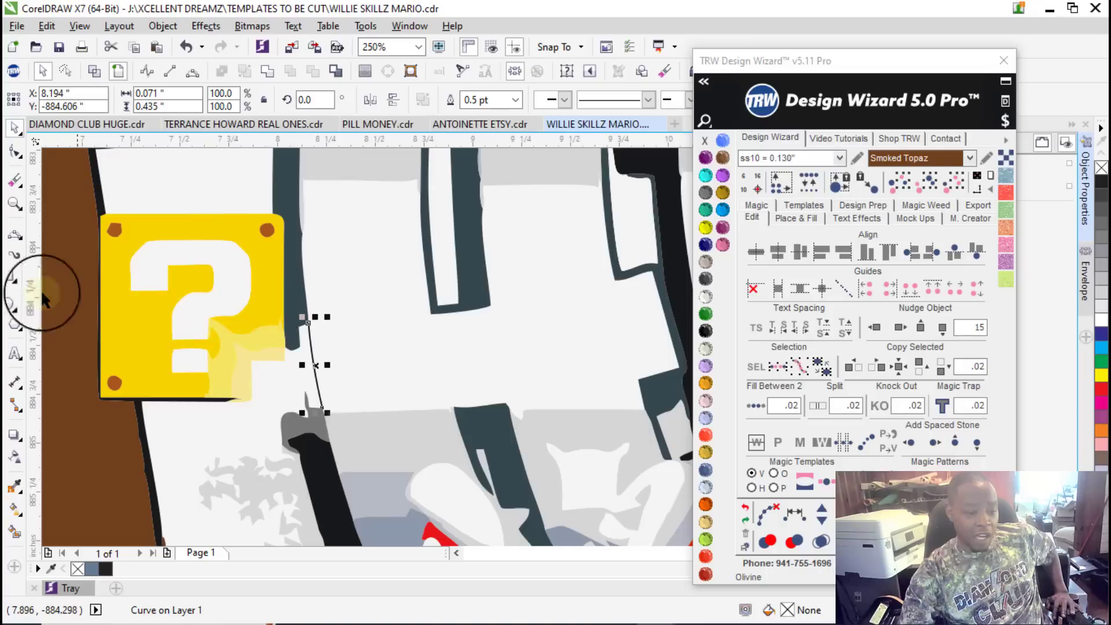
{"action": "left_click", "coordinate": [15, 531]}
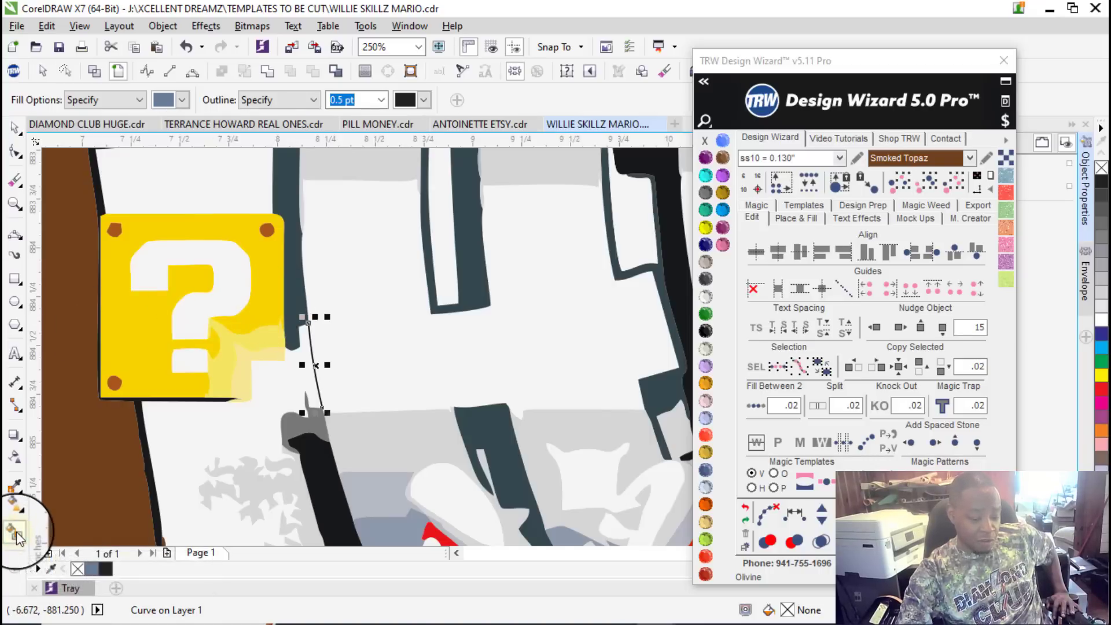
{"action": "left_click", "coordinate": [373, 273]}
{"action": "scroll", "coordinate": [393, 355], "scroll_direction": "down", "scroll_amount": 2}
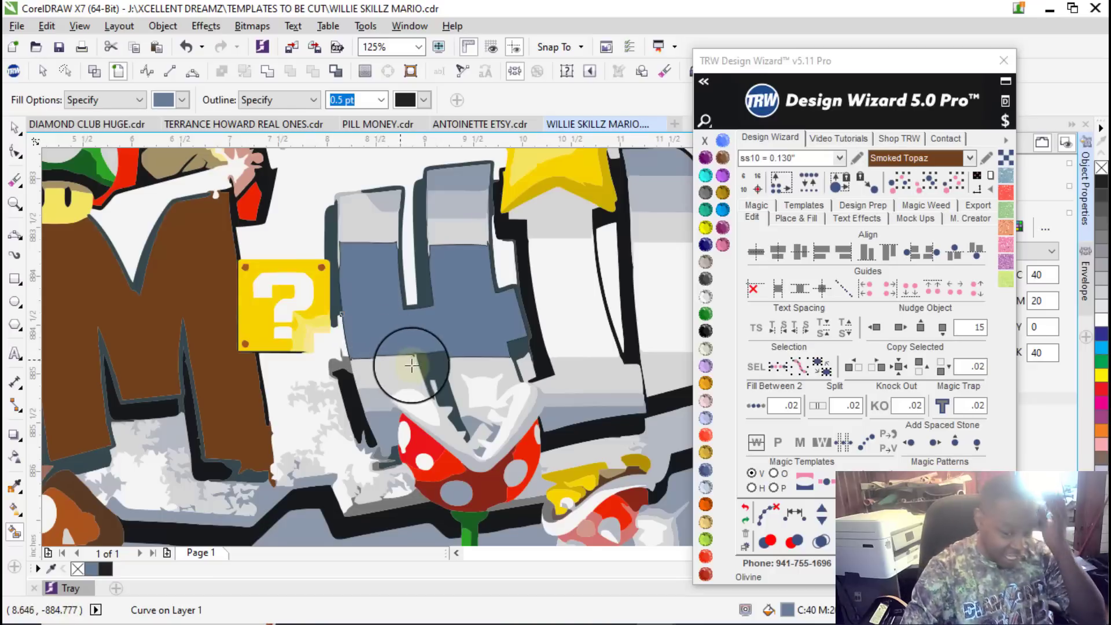
{"action": "left_click", "coordinate": [13, 129]}
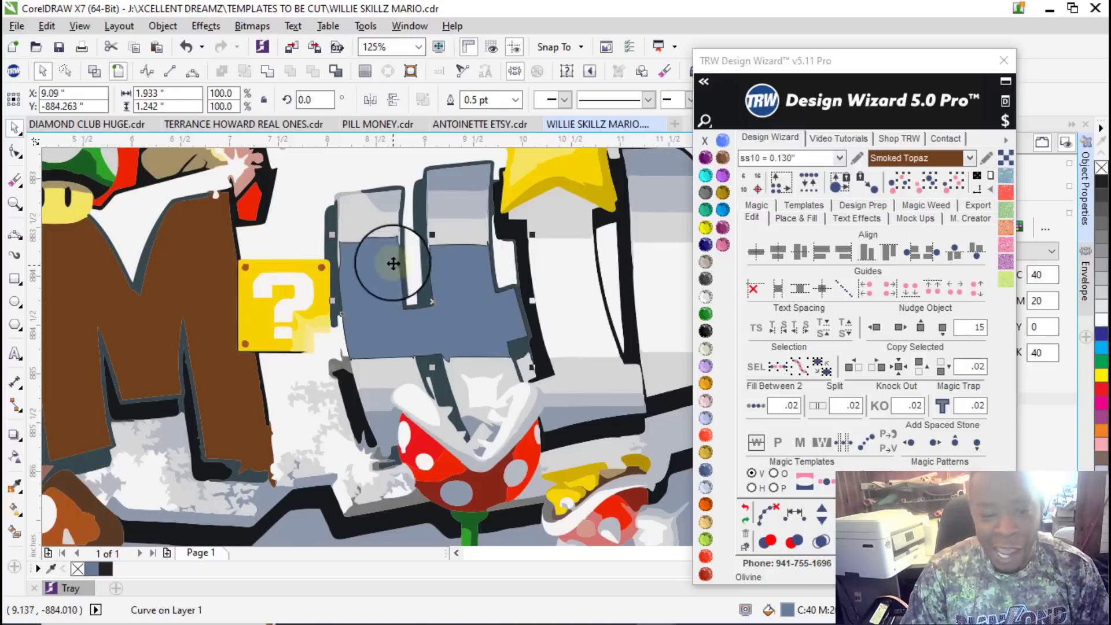
{"action": "scroll", "coordinate": [351, 221], "scroll_direction": "up", "scroll_amount": 2}
{"action": "scroll", "coordinate": [298, 226], "scroll_direction": "down", "scroll_amount": 2}
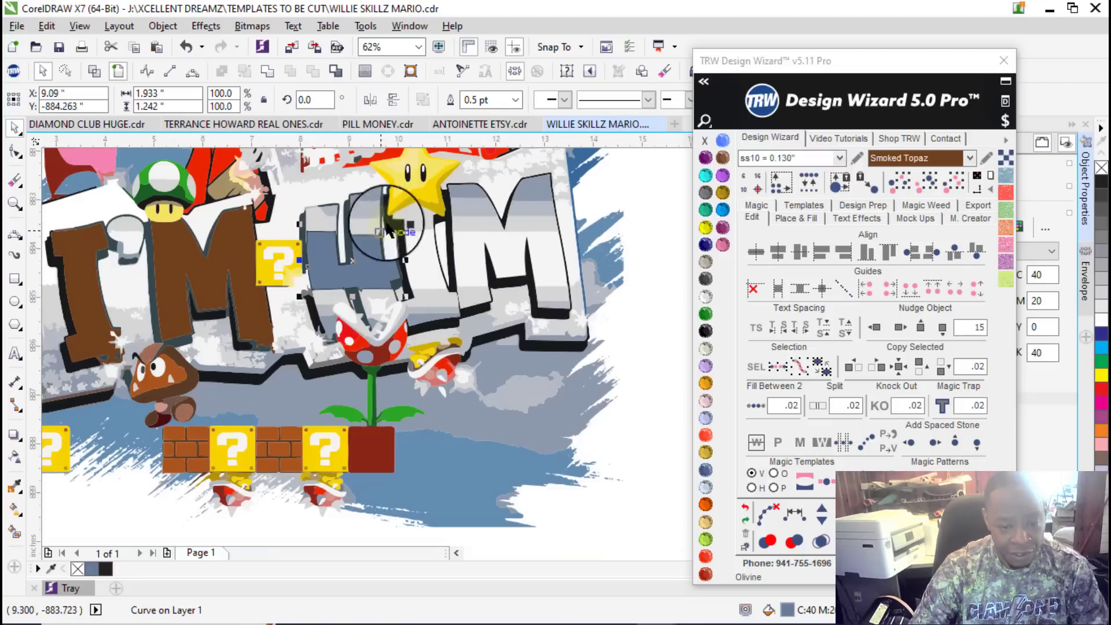
Step: Combine the filled blue-grey middle of the letter H with its lower grey pieces and the upper pieces of its taller stem into one curve
{"action": "scroll", "coordinate": [328, 223], "scroll_direction": "up", "scroll_amount": 1}
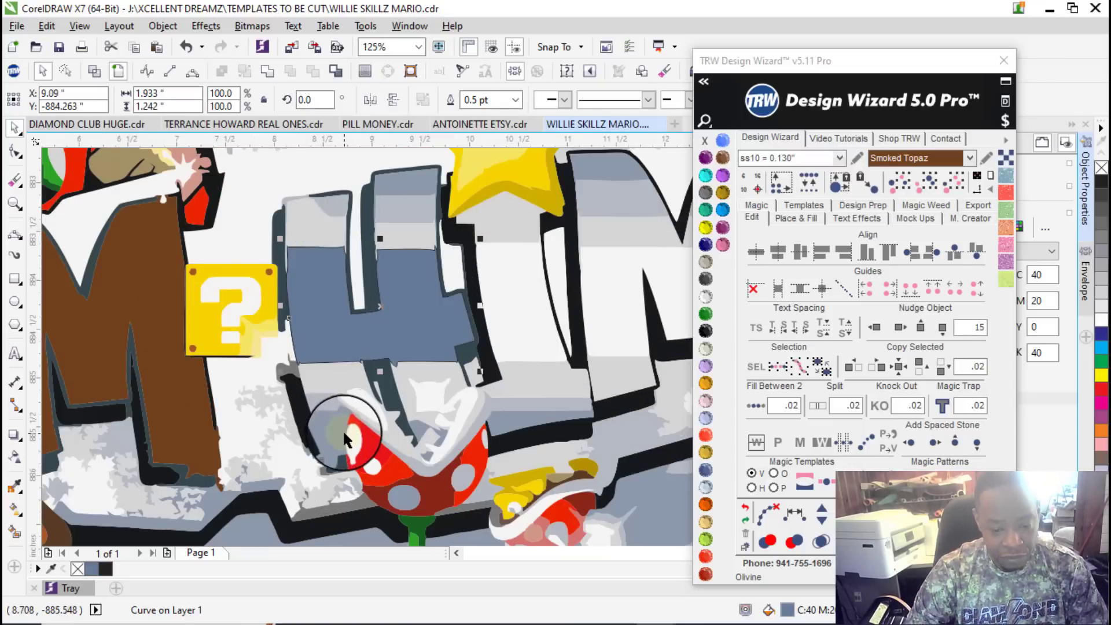
{"action": "left_click", "coordinate": [328, 436]}
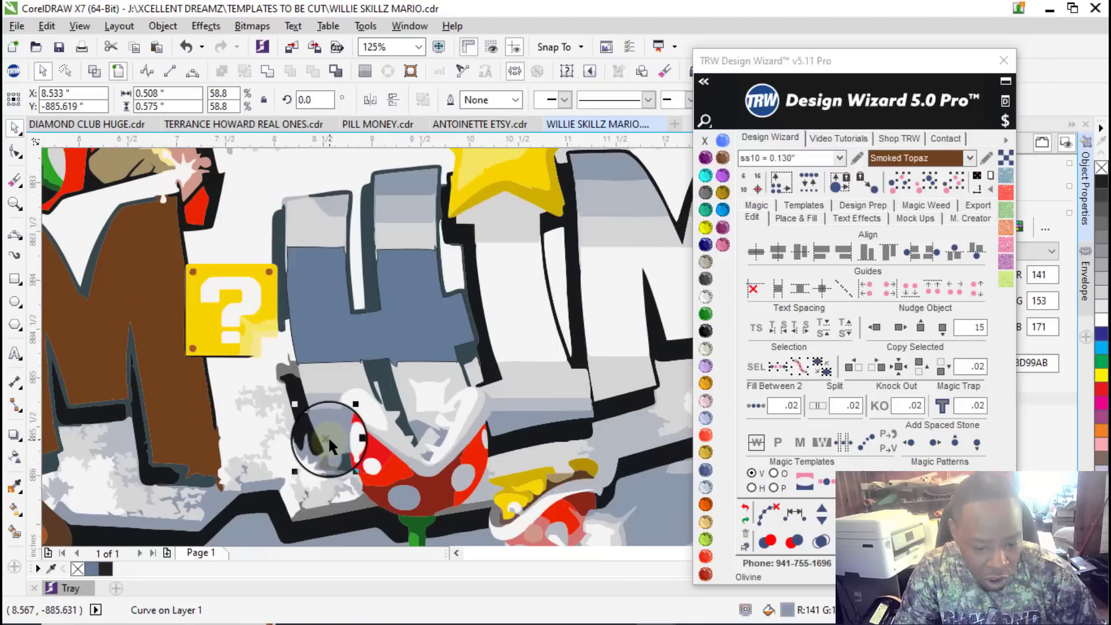
{"action": "left_click", "coordinate": [320, 389], "text": "shift"}
{"action": "left_click", "coordinate": [329, 367], "text": "shift"}
{"action": "left_click", "coordinate": [406, 398], "text": "shift"}
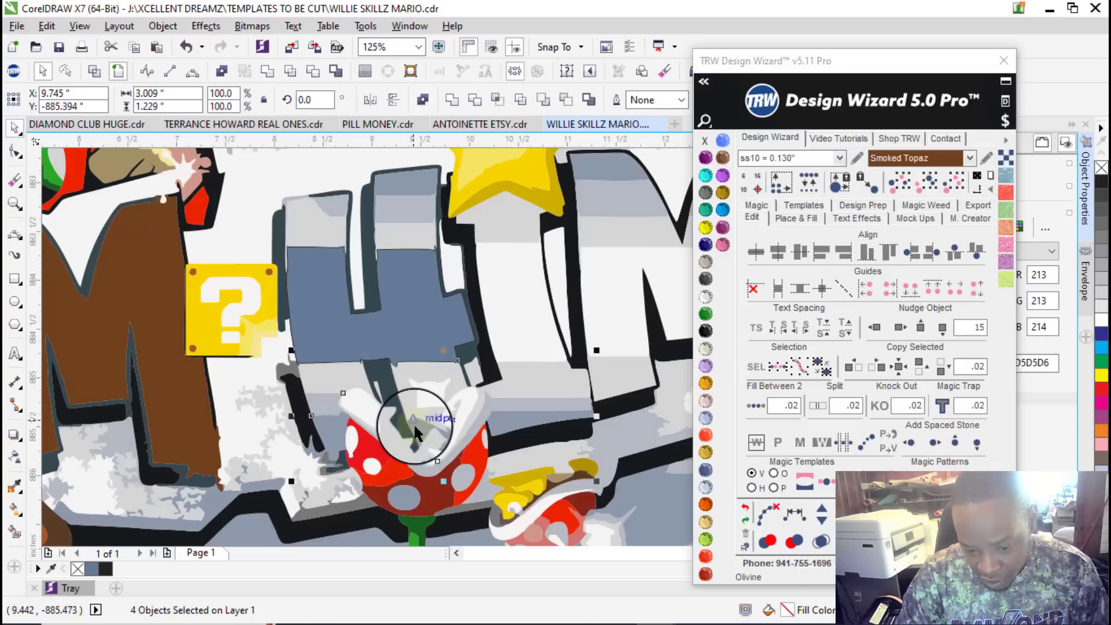
{"action": "left_click", "coordinate": [418, 426], "text": "shift"}
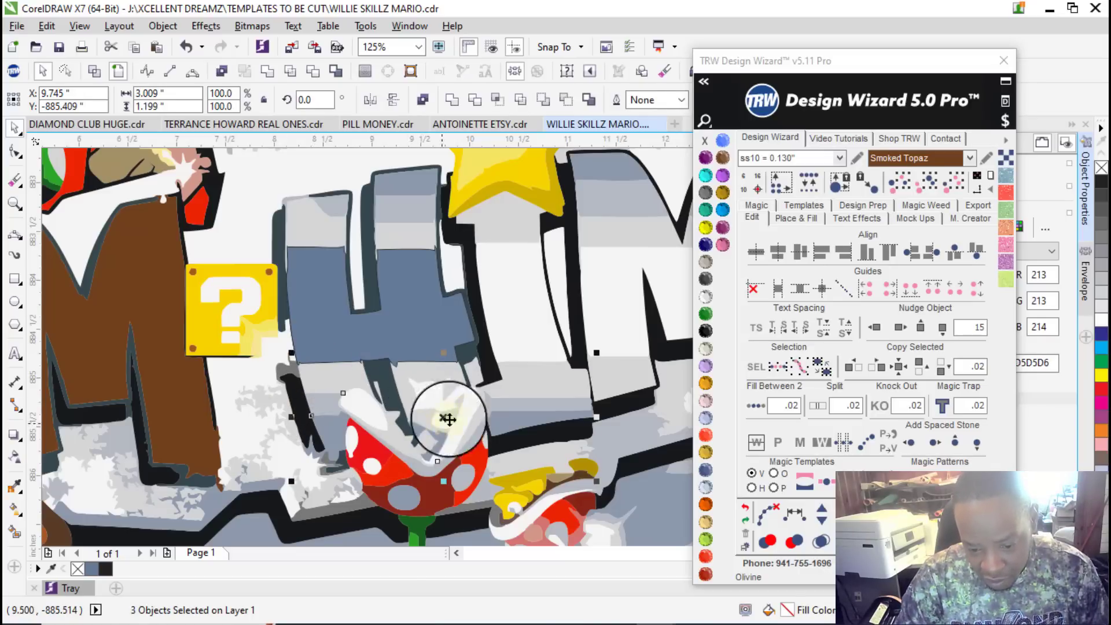
{"action": "left_click", "coordinate": [430, 314], "text": "shift"}
{"action": "left_click", "coordinate": [398, 197], "text": "shift"}
{"action": "left_click", "coordinate": [401, 178], "text": "shift"}
{"action": "left_click", "coordinate": [401, 176], "text": "shift"}
{"action": "right_click", "coordinate": [403, 180]}
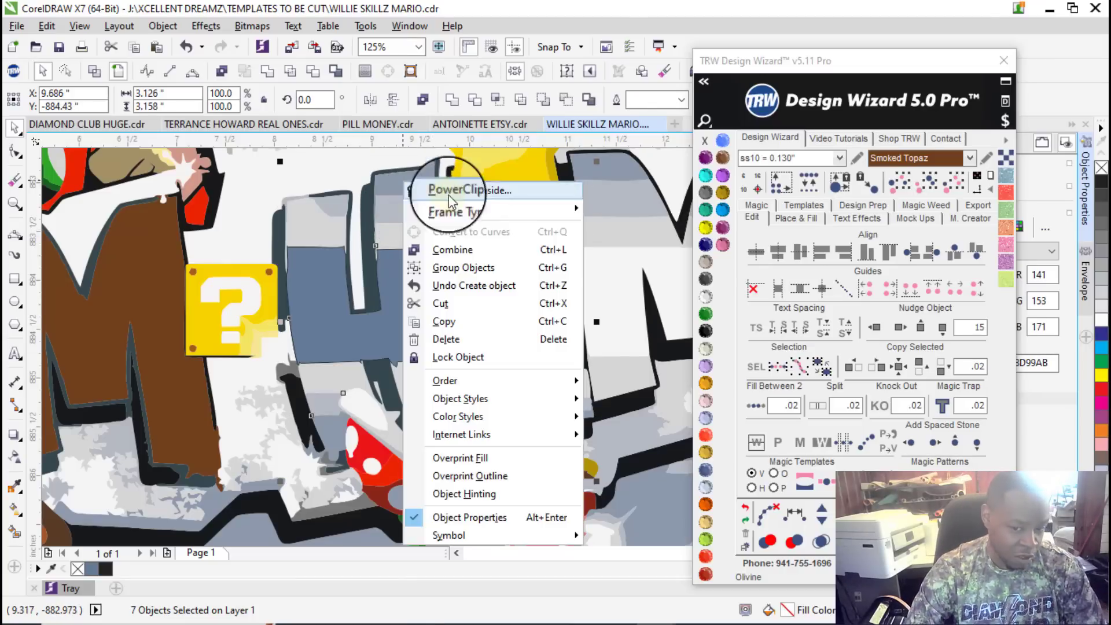
{"action": "left_click", "coordinate": [487, 250]}
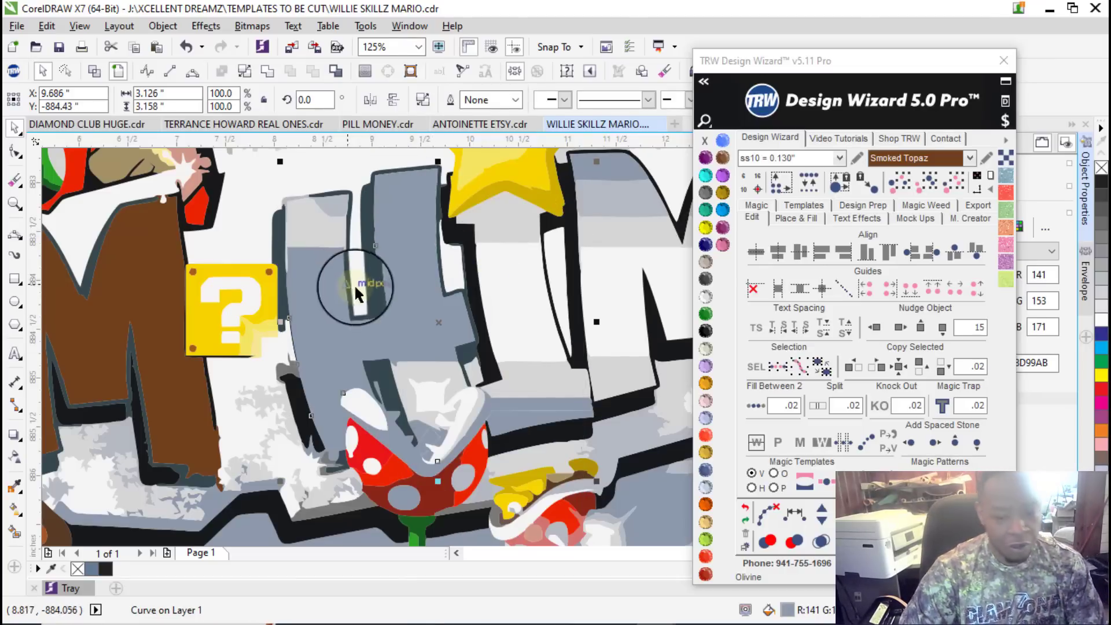
Step: Compare the traced H with the original artwork, examining the top of its shorter stem and the surrounding outline
{"action": "scroll", "coordinate": [353, 283], "scroll_direction": "down", "scroll_amount": 3}
{"action": "scroll", "coordinate": [393, 318], "scroll_direction": "up", "scroll_amount": 4}
{"action": "scroll", "coordinate": [360, 249], "scroll_direction": "down", "scroll_amount": 3}
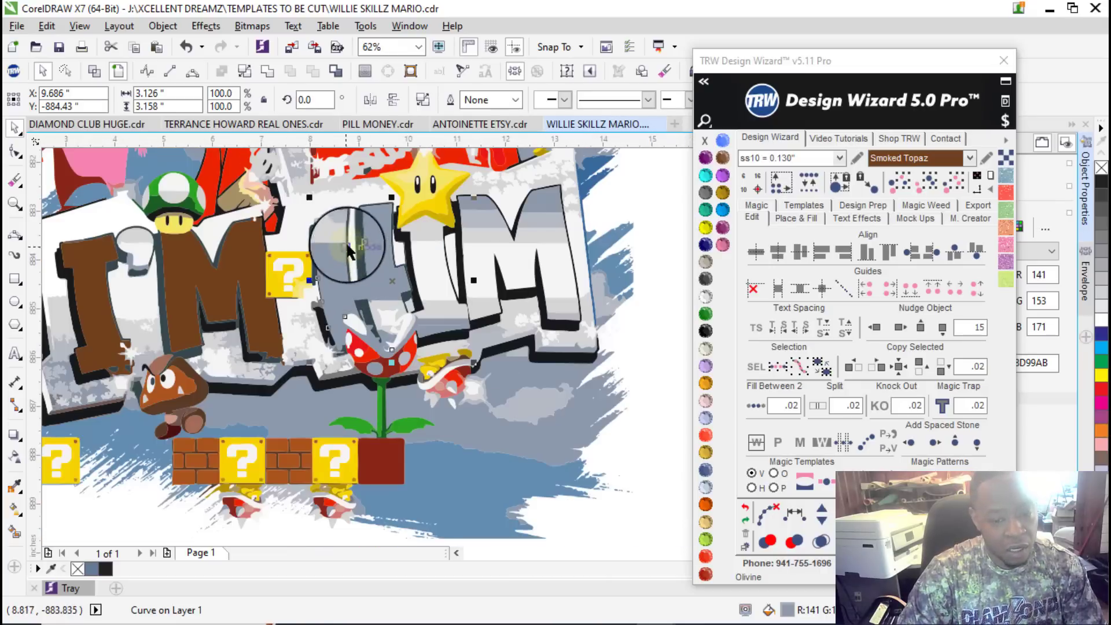
{"action": "scroll", "coordinate": [348, 250], "scroll_direction": "up", "scroll_amount": 4}
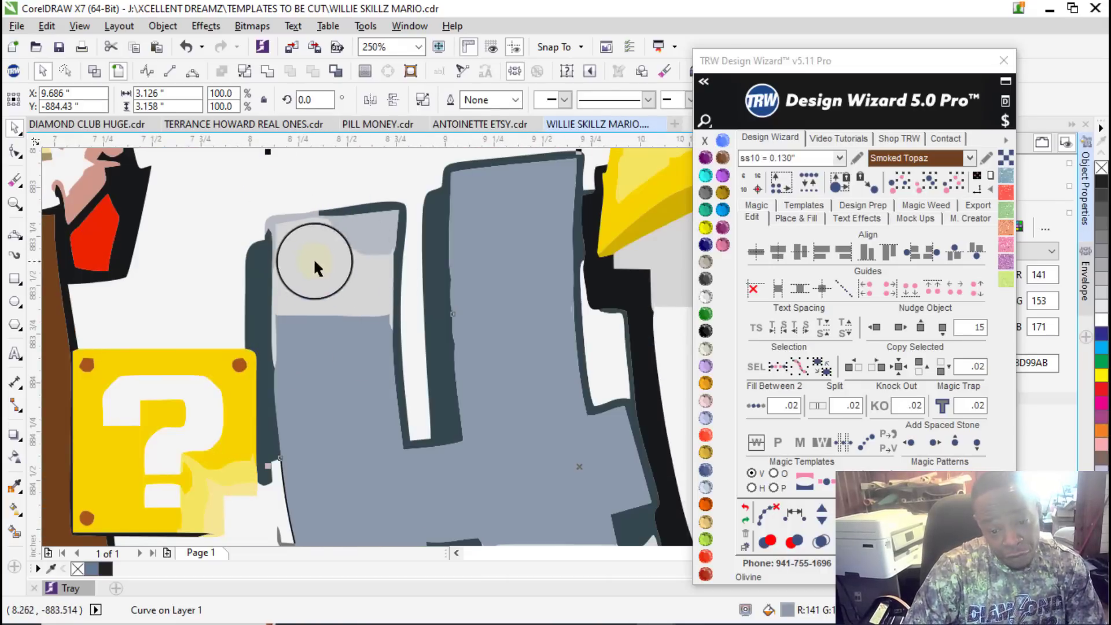
{"action": "scroll", "coordinate": [351, 251], "scroll_direction": "down", "scroll_amount": 2}
{"action": "scroll", "coordinate": [358, 262], "scroll_direction": "down", "scroll_amount": 4}
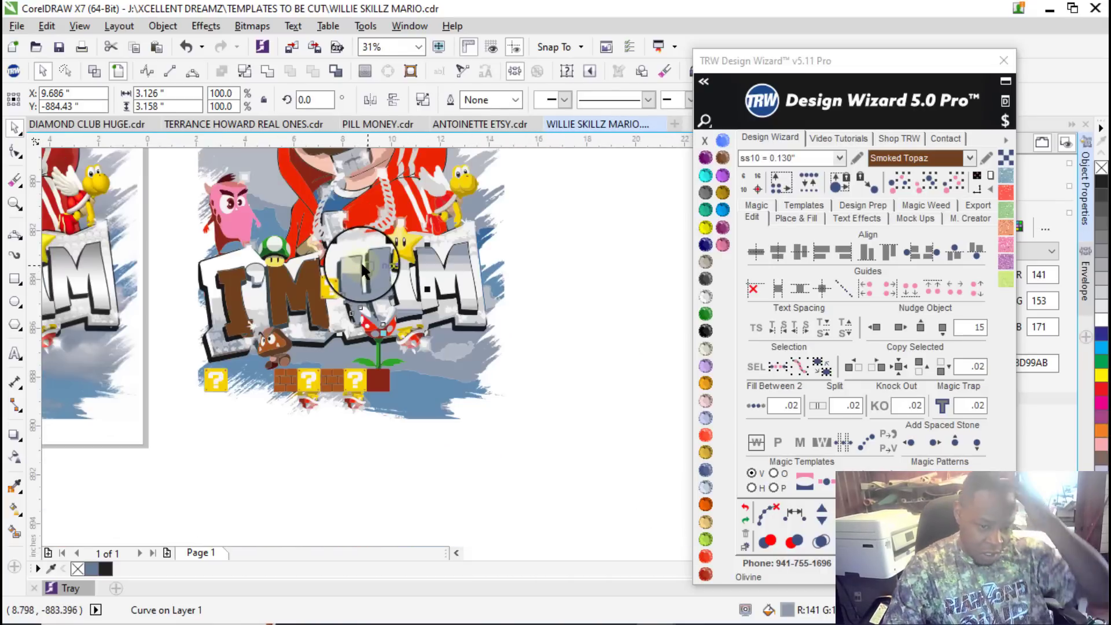
{"action": "scroll", "coordinate": [363, 259], "scroll_direction": "down", "scroll_amount": 2}
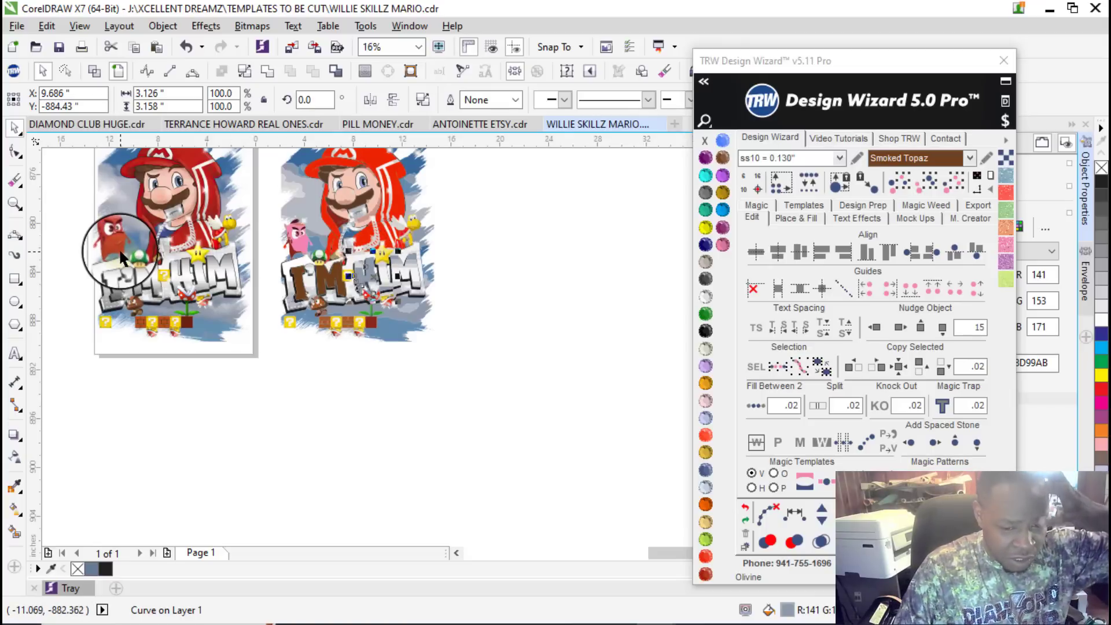
{"action": "scroll", "coordinate": [176, 263], "scroll_direction": "up", "scroll_amount": 4}
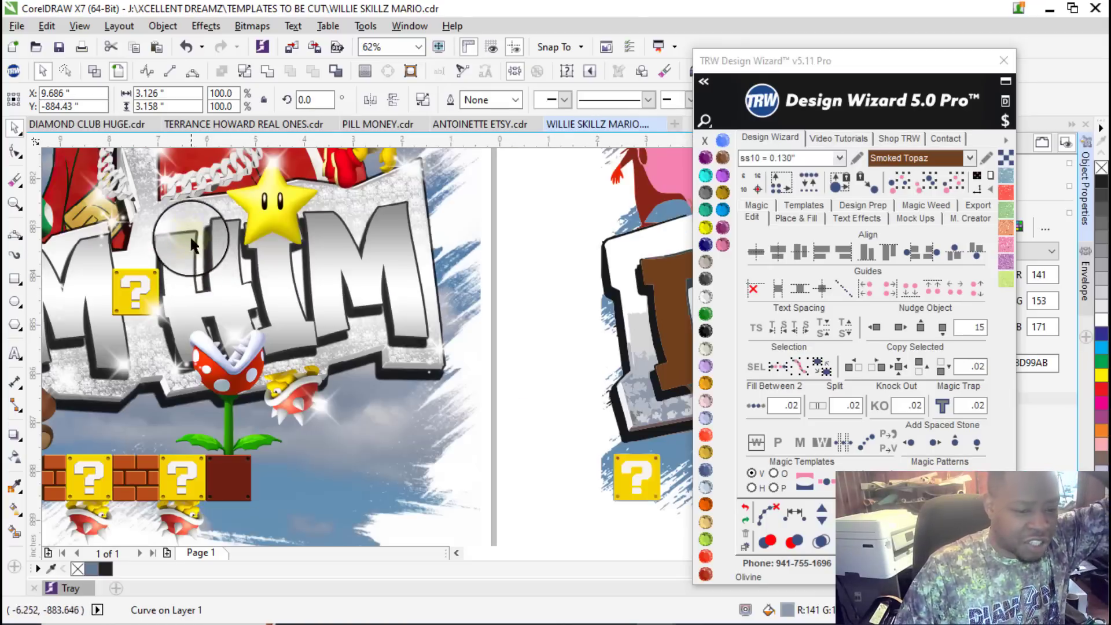
{"action": "scroll", "coordinate": [190, 246], "scroll_direction": "up", "scroll_amount": 2}
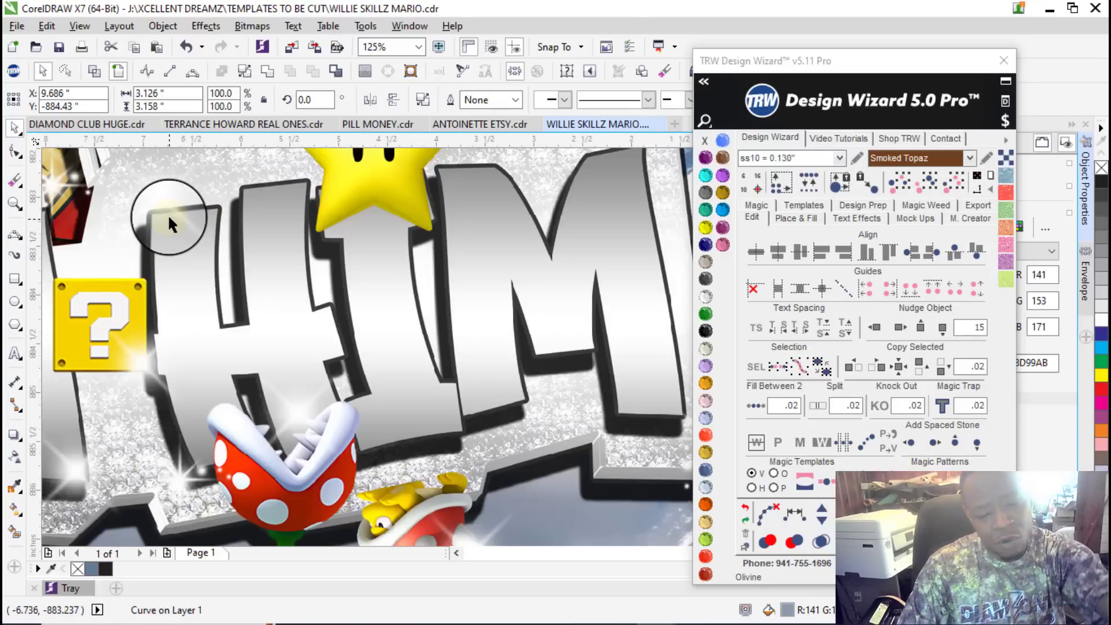
{"action": "scroll", "coordinate": [176, 231], "scroll_direction": "down", "scroll_amount": 3}
{"action": "scroll", "coordinate": [191, 232], "scroll_direction": "up", "scroll_amount": 4}
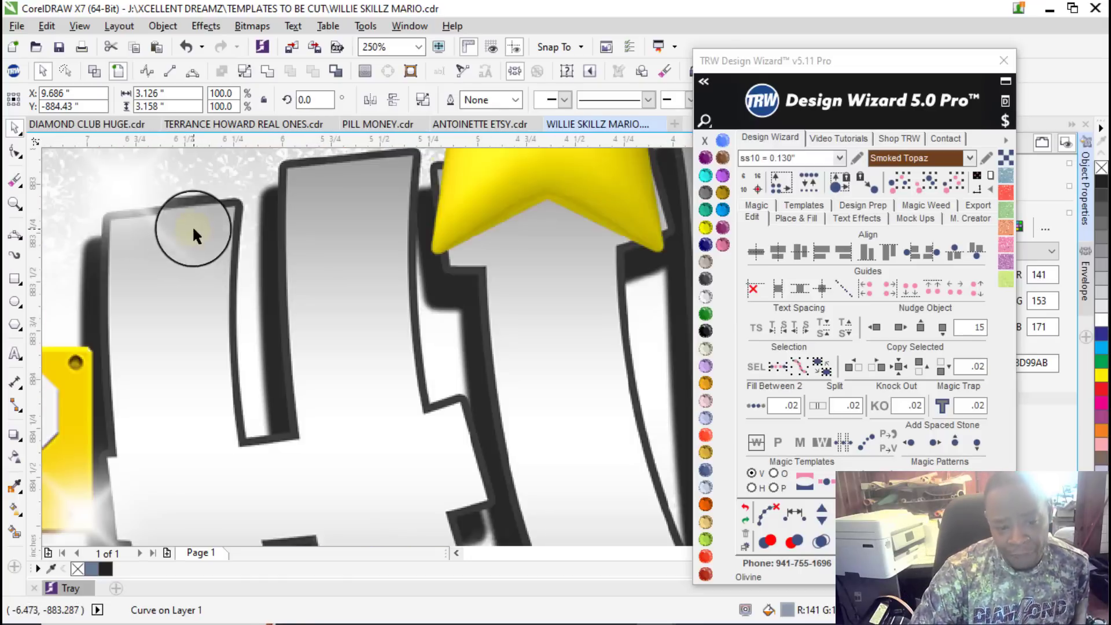
{"action": "scroll", "coordinate": [148, 243], "scroll_direction": "down", "scroll_amount": 4}
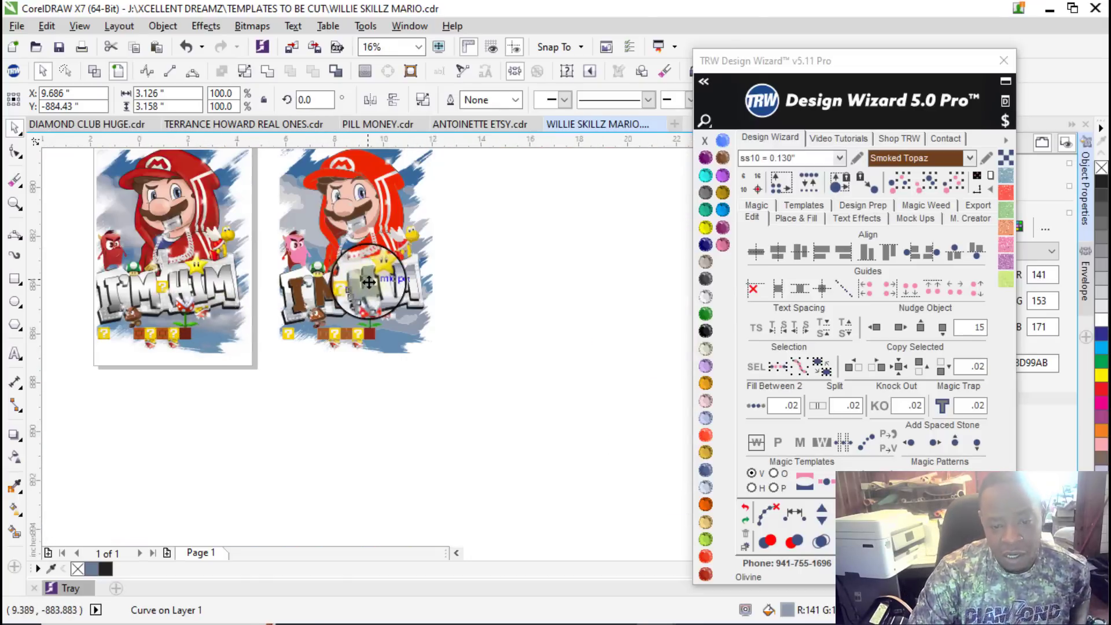
Step: Stretch the light grey piece atop the H's shorter stem to the outline's inner upper-right corner and bring it to the front
{"action": "scroll", "coordinate": [368, 281], "scroll_direction": "up", "scroll_amount": 5}
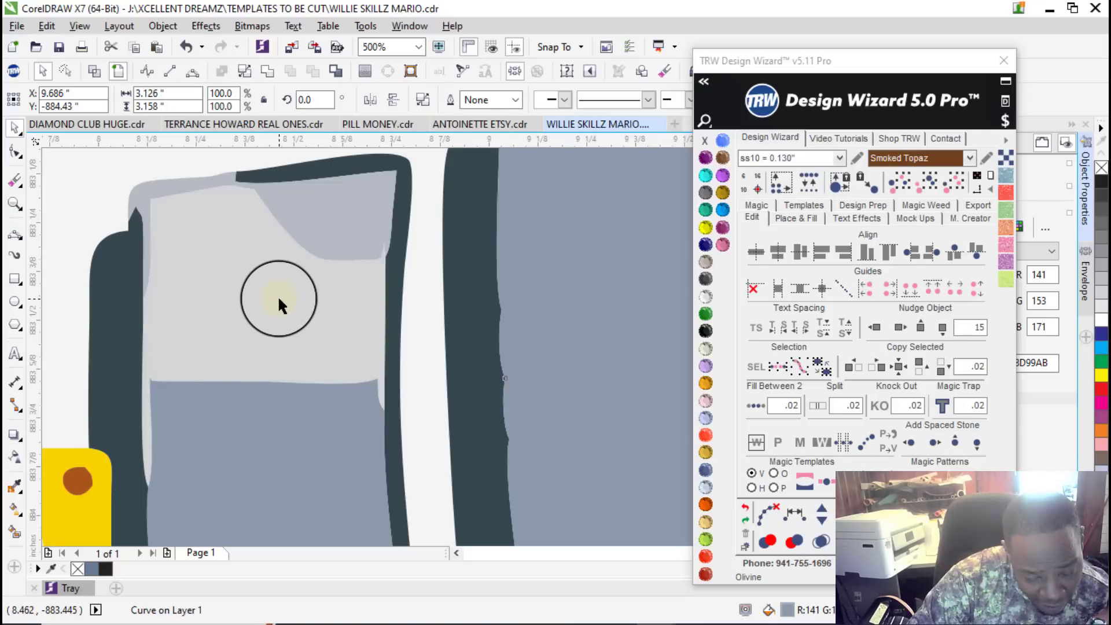
{"action": "key", "text": "F10"}
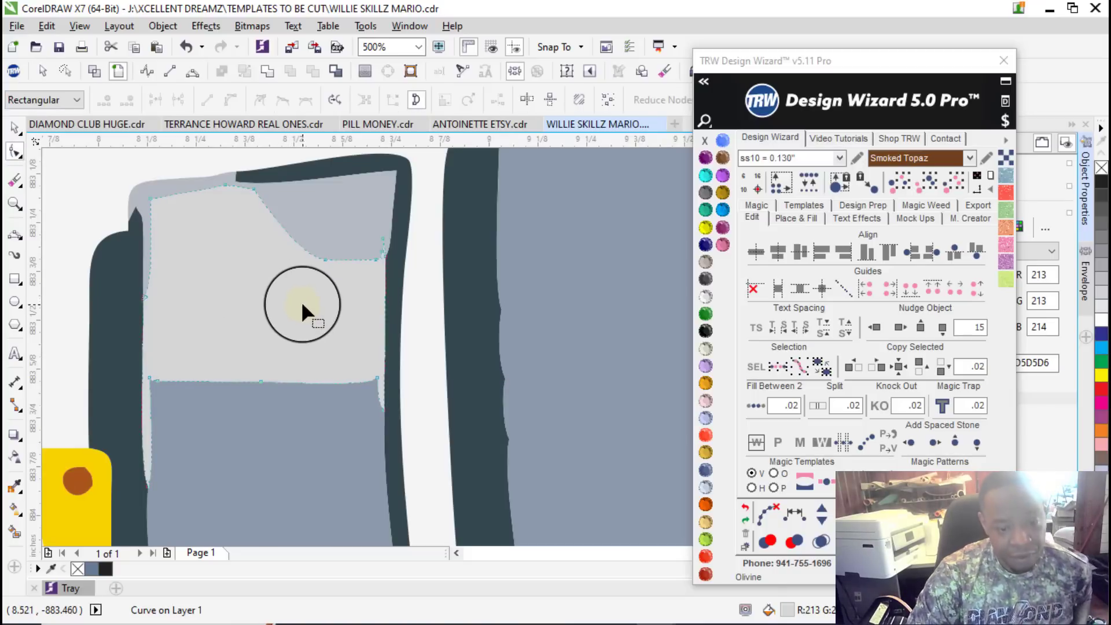
{"action": "left_click_drag", "start_coordinate": [324, 256], "coordinate": [392, 168]}
{"action": "scroll", "coordinate": [376, 286], "scroll_direction": "up", "scroll_amount": 2}
{"action": "scroll", "coordinate": [364, 277], "scroll_direction": "down", "scroll_amount": 2}
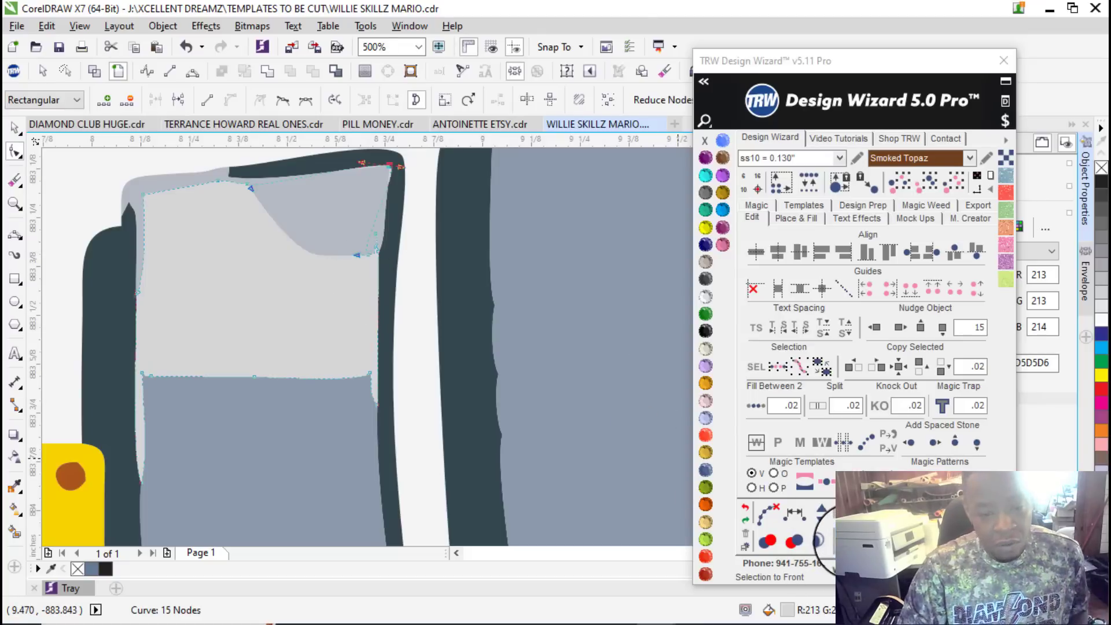
{"action": "left_click", "coordinate": [818, 541]}
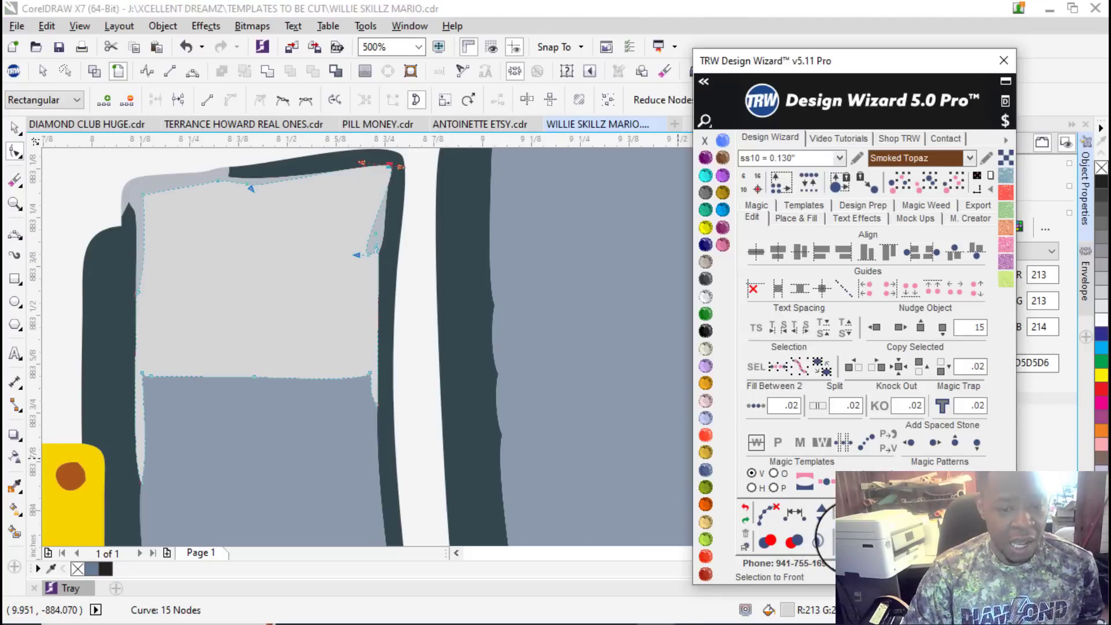
Step: Delete the three surplus nodes forming the notch on the light grey piece's right edge
{"action": "scroll", "coordinate": [371, 246], "scroll_direction": "up", "scroll_amount": 3}
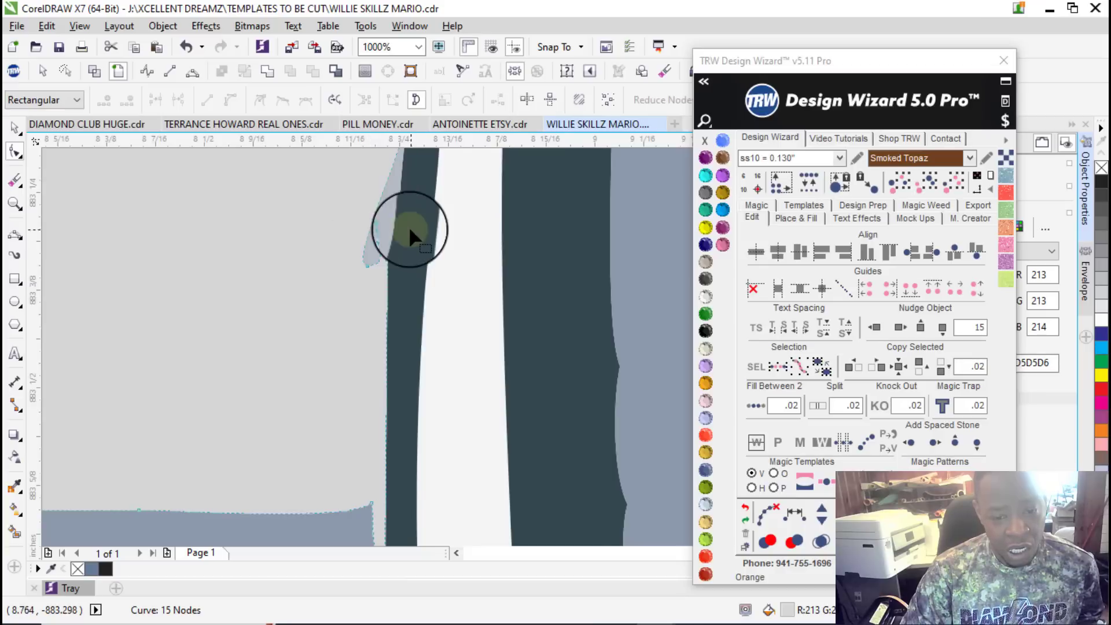
{"action": "scroll", "coordinate": [260, 306], "scroll_direction": "up", "scroll_amount": 2}
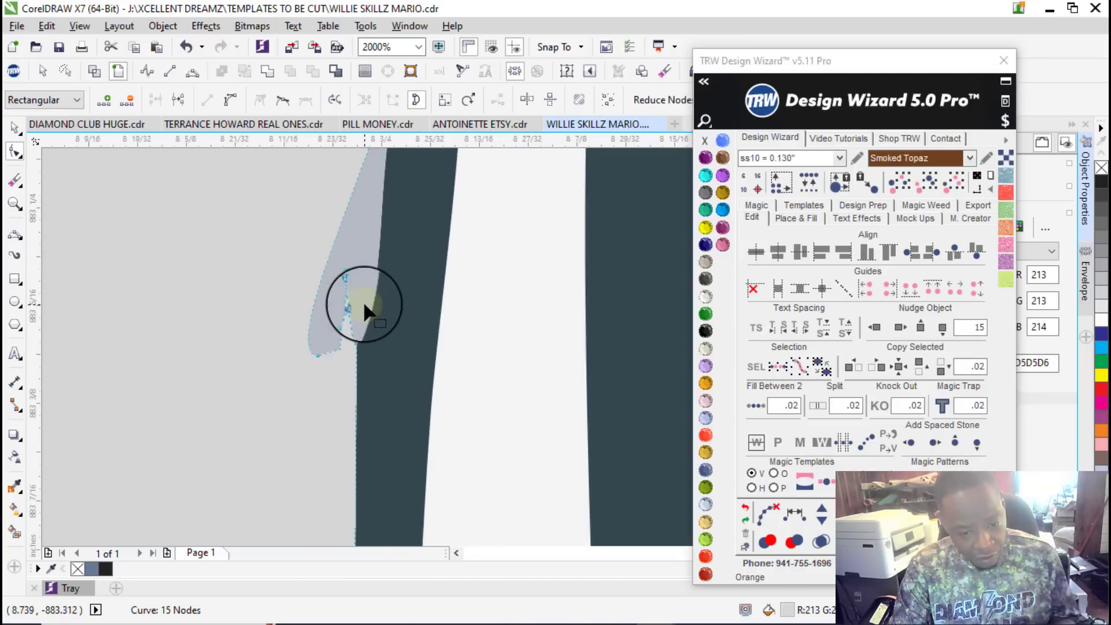
{"action": "key", "text": "Delete"}
{"action": "left_click_drag", "start_coordinate": [273, 313], "coordinate": [330, 393]}
{"action": "key", "text": "Delete"}
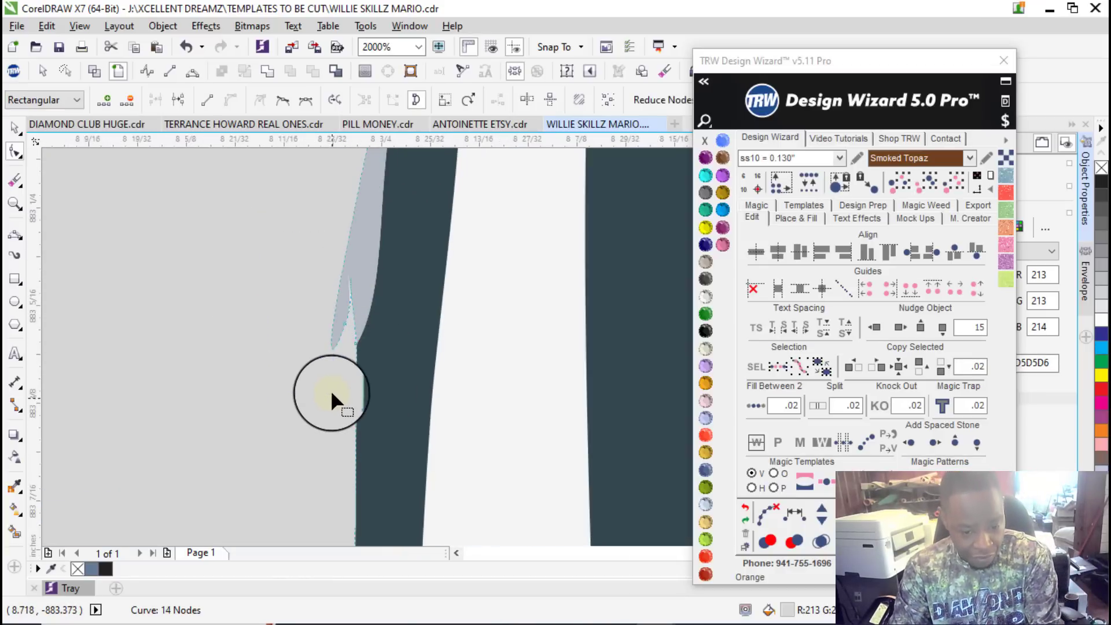
{"action": "left_click_drag", "start_coordinate": [353, 333], "coordinate": [353, 328]}
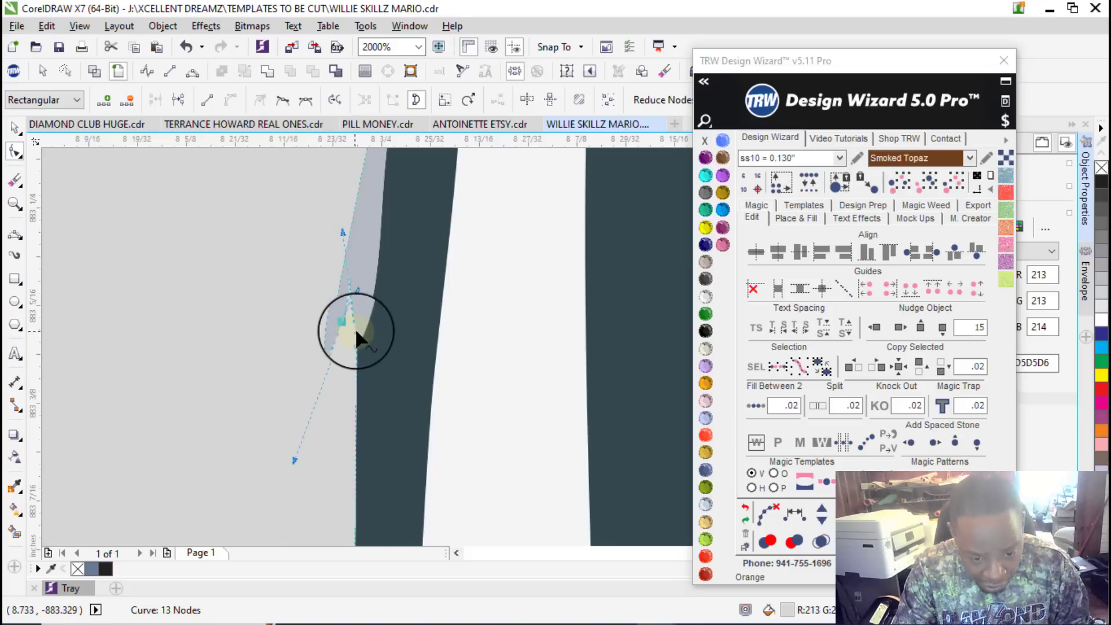
{"action": "scroll", "coordinate": [350, 324], "scroll_direction": "up", "scroll_amount": 4}
{"action": "key", "text": "Delete"}
{"action": "scroll", "coordinate": [342, 303], "scroll_direction": "down", "scroll_amount": 6}
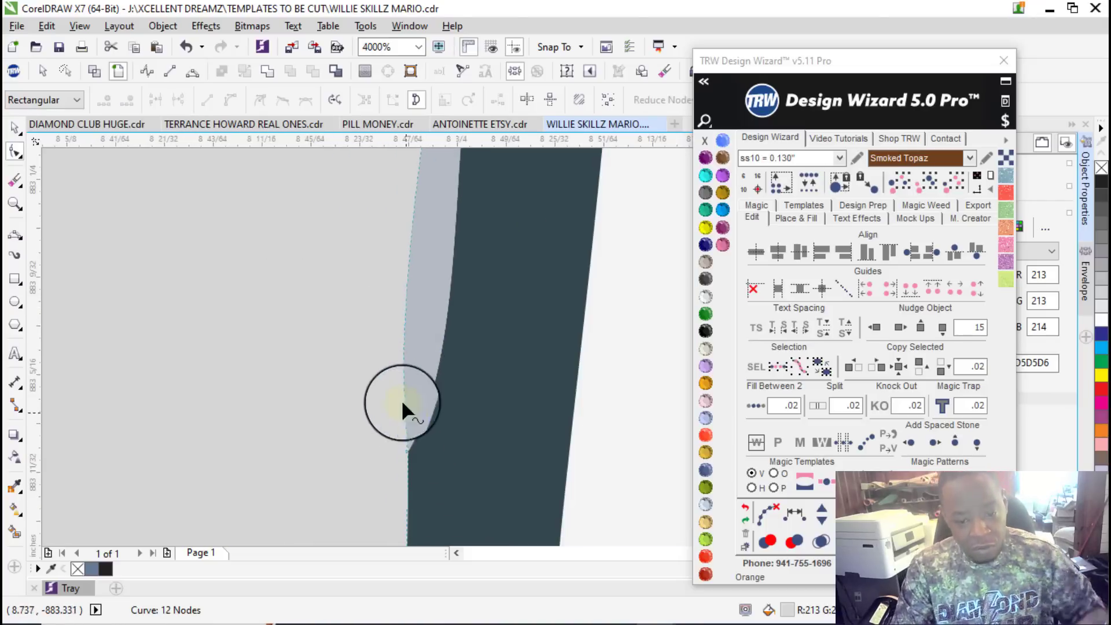
Step: Adjust the light grey piece's right edge so it follows the inner side of the dark outline
{"action": "scroll", "coordinate": [394, 401], "scroll_direction": "up", "scroll_amount": 2}
{"action": "left_click", "coordinate": [365, 388]}
{"action": "scroll", "coordinate": [384, 385], "scroll_direction": "down", "scroll_amount": 2}
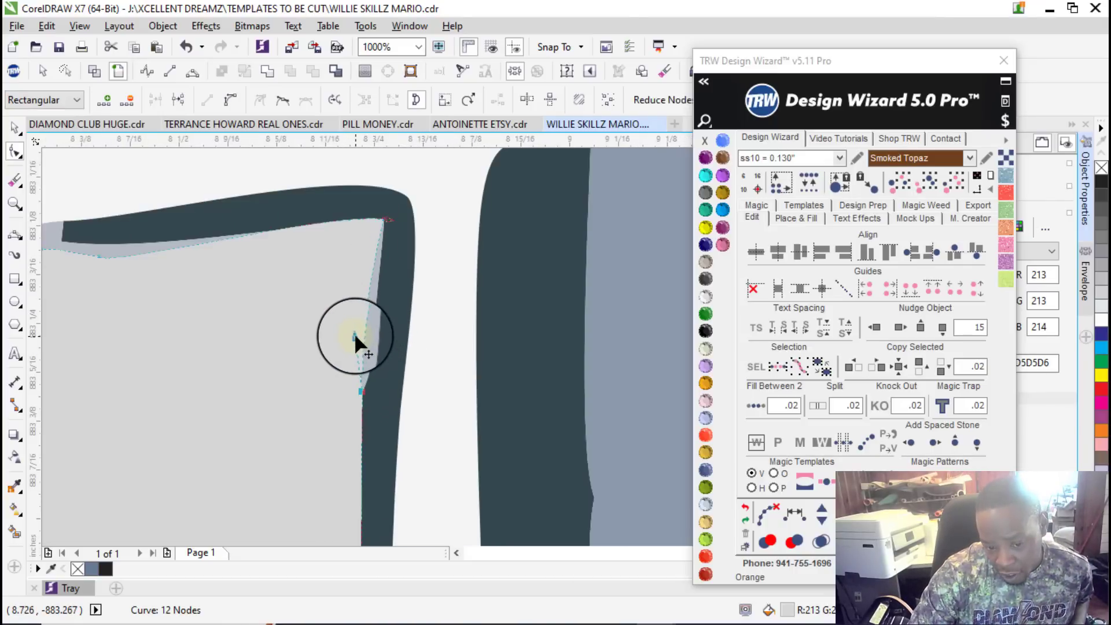
{"action": "left_click_drag", "start_coordinate": [355, 335], "coordinate": [374, 308]}
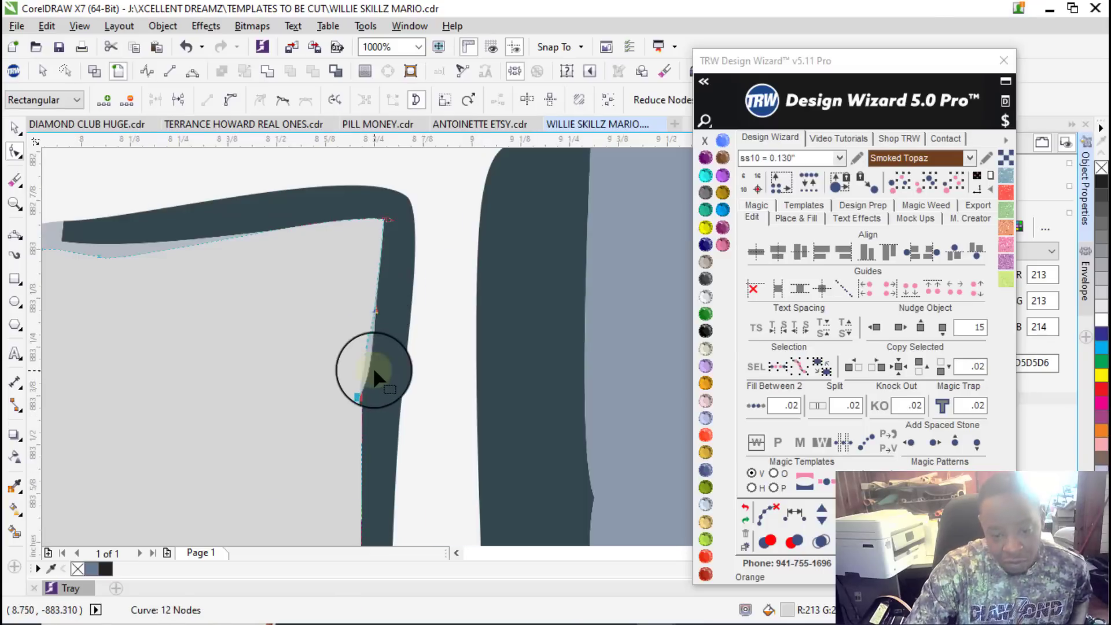
{"action": "scroll", "coordinate": [347, 359], "scroll_direction": "down", "scroll_amount": 3}
Step: Delete the sagging node on the light grey piece's top edge to straighten it beneath the dark outline
{"action": "scroll", "coordinate": [289, 342], "scroll_direction": "up", "scroll_amount": 6}
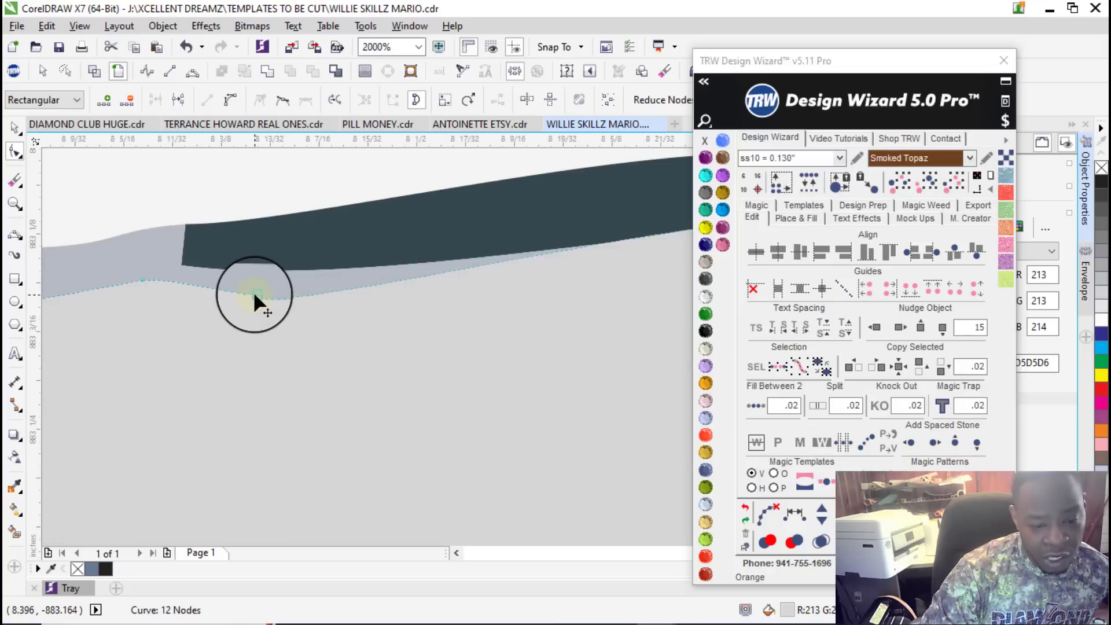
{"action": "left_click_drag", "start_coordinate": [403, 357], "coordinate": [193, 247]}
{"action": "key", "text": "Delete"}
{"action": "scroll", "coordinate": [313, 348], "scroll_direction": "down", "scroll_amount": 2}
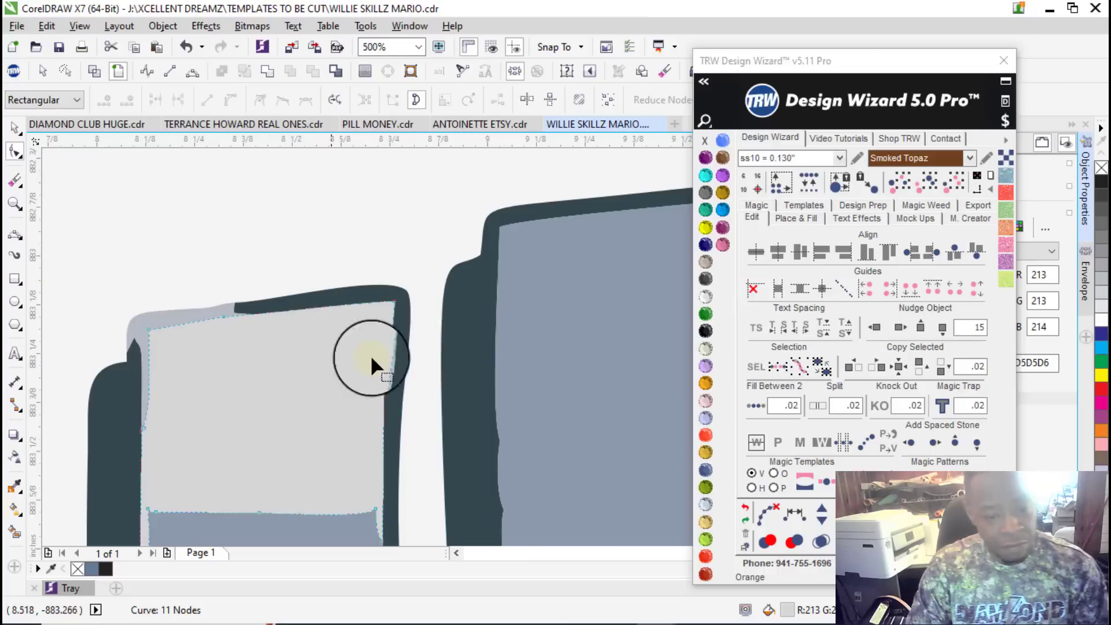
Step: Move the light grey piece's upper-left corner node outward and reshape its left edge to follow the dark outline
{"action": "scroll", "coordinate": [144, 446], "scroll_direction": "up", "scroll_amount": 2}
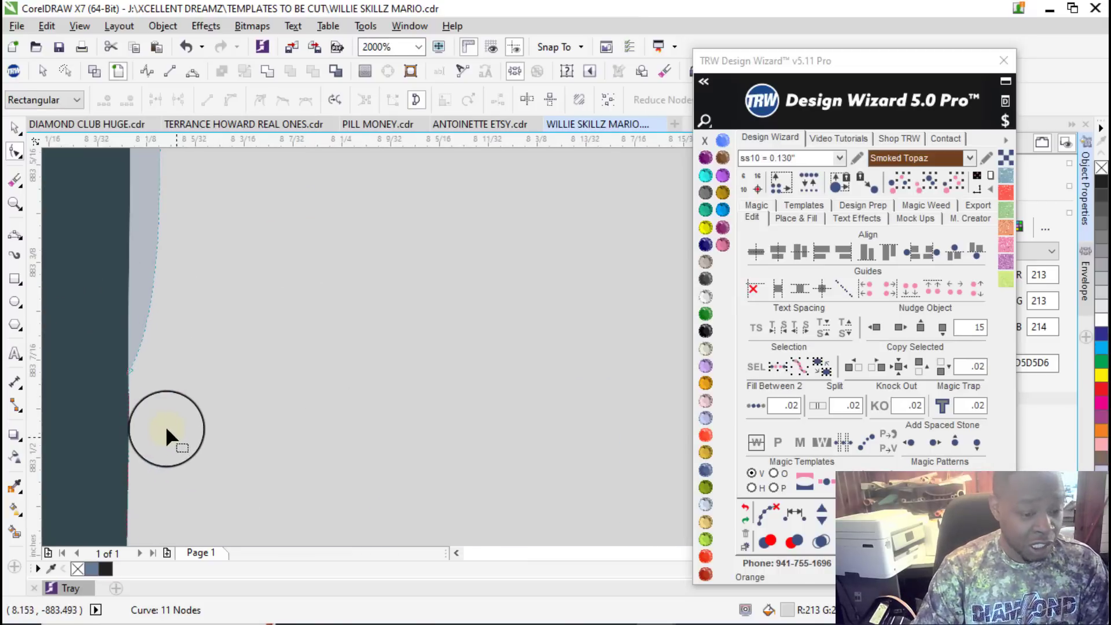
{"action": "scroll", "coordinate": [189, 377], "scroll_direction": "down", "scroll_amount": 2}
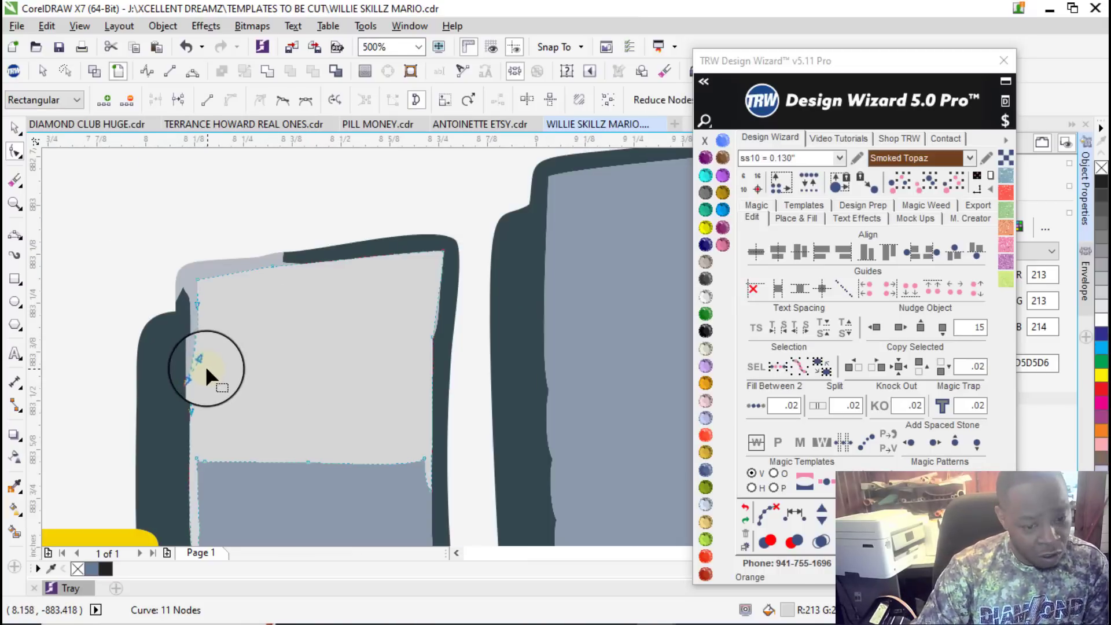
{"action": "scroll", "coordinate": [203, 318], "scroll_direction": "up", "scroll_amount": 1}
{"action": "scroll", "coordinate": [209, 265], "scroll_direction": "up", "scroll_amount": 1}
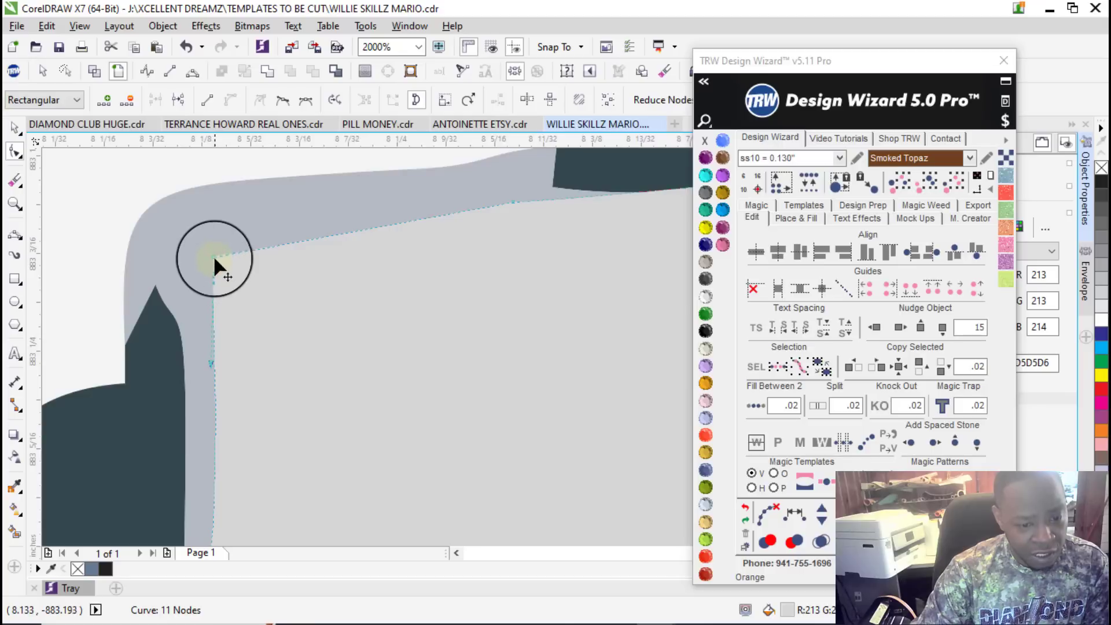
{"action": "left_click_drag", "start_coordinate": [213, 251], "coordinate": [175, 243]}
{"action": "scroll", "coordinate": [182, 255], "scroll_direction": "down", "scroll_amount": 1}
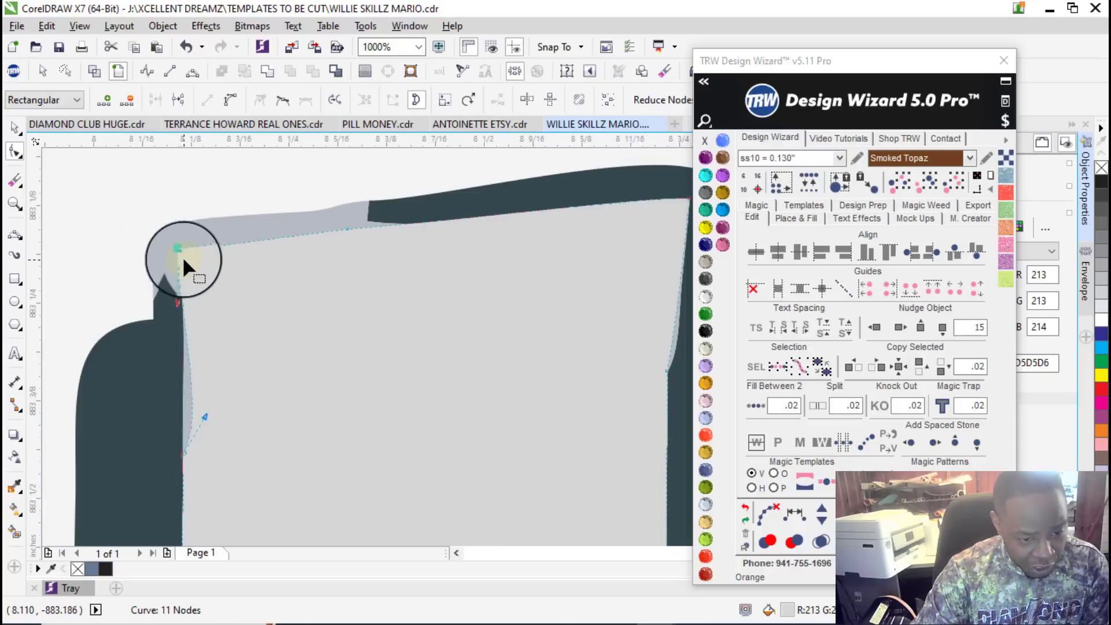
{"action": "left_click_drag", "start_coordinate": [203, 412], "coordinate": [183, 316]}
{"action": "scroll", "coordinate": [193, 323], "scroll_direction": "down", "scroll_amount": 2}
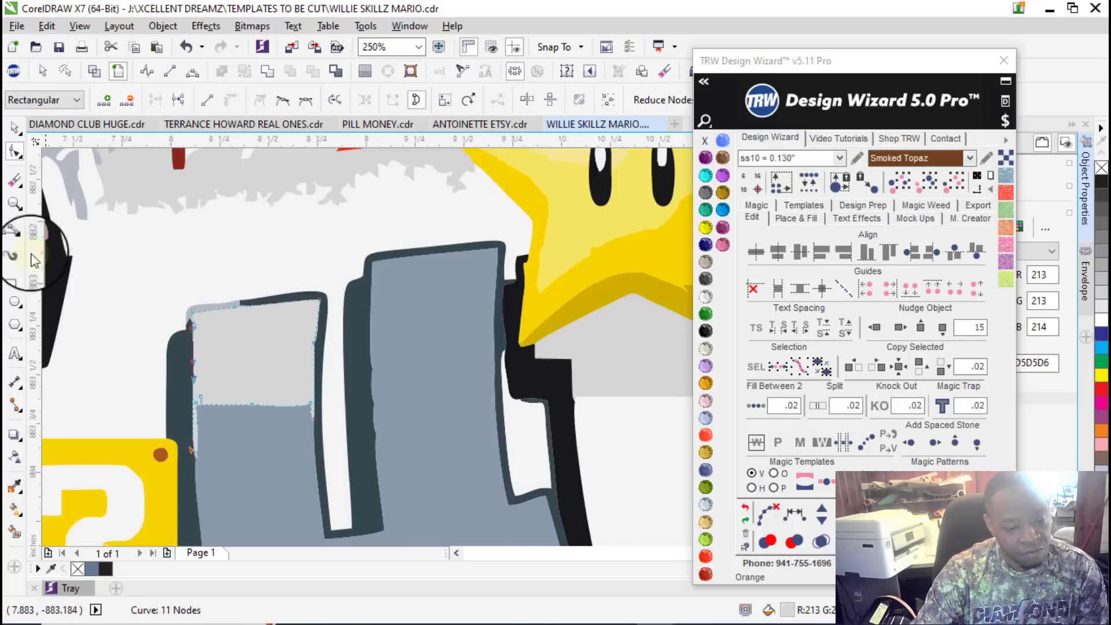
Step: Weld the pale grey strip at the H's upper-left corner to the letter's dark outline
{"action": "left_click", "coordinate": [16, 128]}
{"action": "scroll", "coordinate": [286, 346], "scroll_direction": "down", "scroll_amount": 1}
{"action": "scroll", "coordinate": [284, 347], "scroll_direction": "up", "scroll_amount": 2}
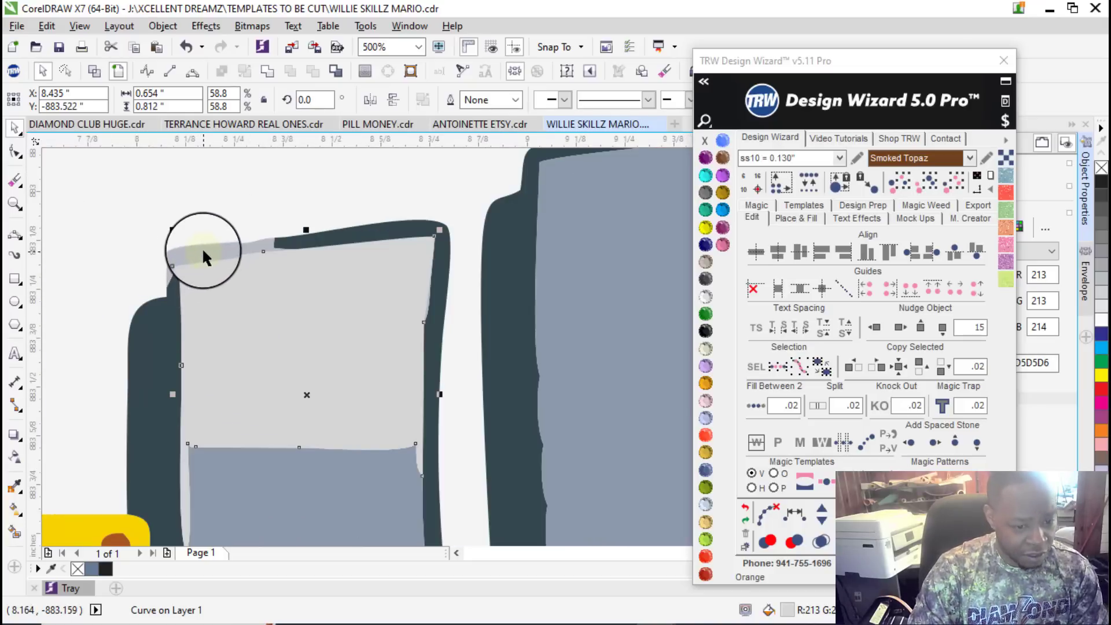
{"action": "left_click_drag", "start_coordinate": [200, 248], "coordinate": [213, 253]}
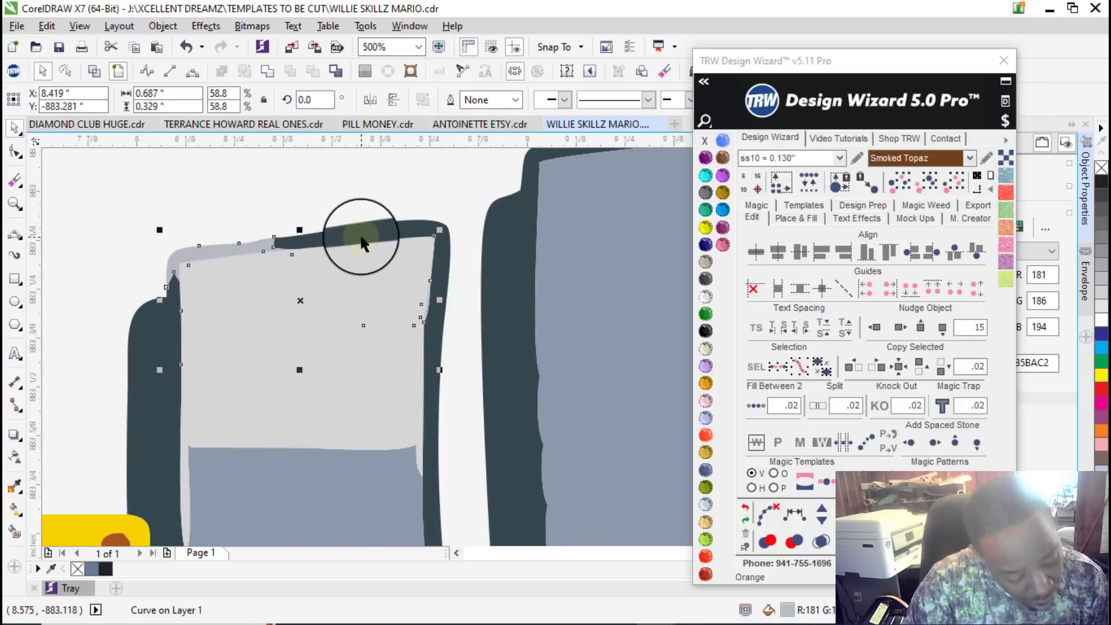
{"action": "left_click", "coordinate": [371, 234], "text": "shift"}
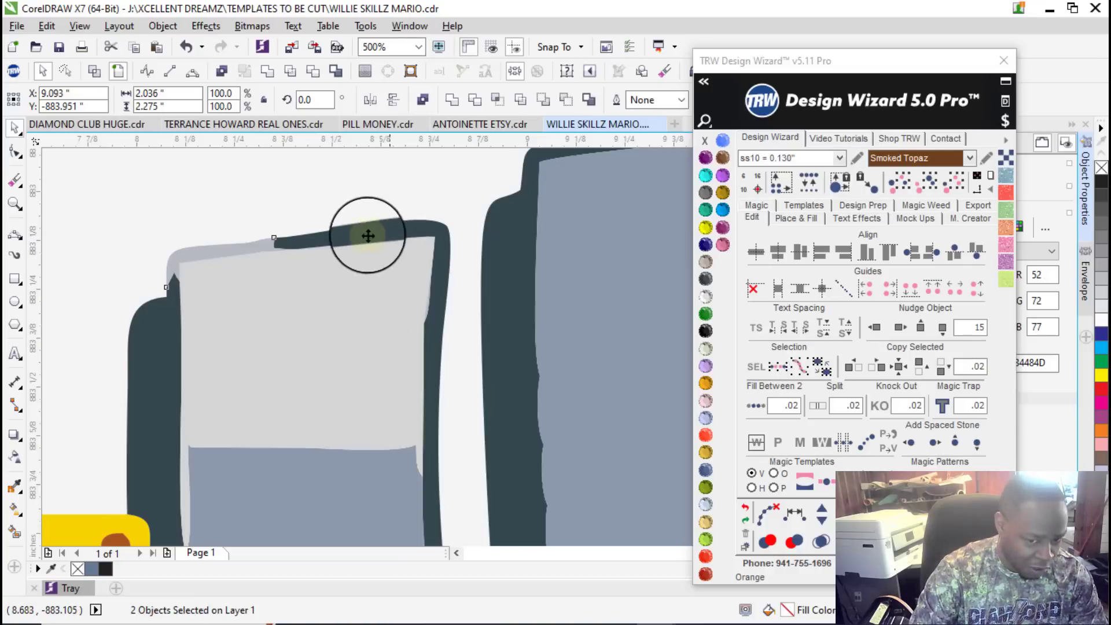
{"action": "right_click", "coordinate": [411, 232]}
{"action": "left_click", "coordinate": [470, 297]}
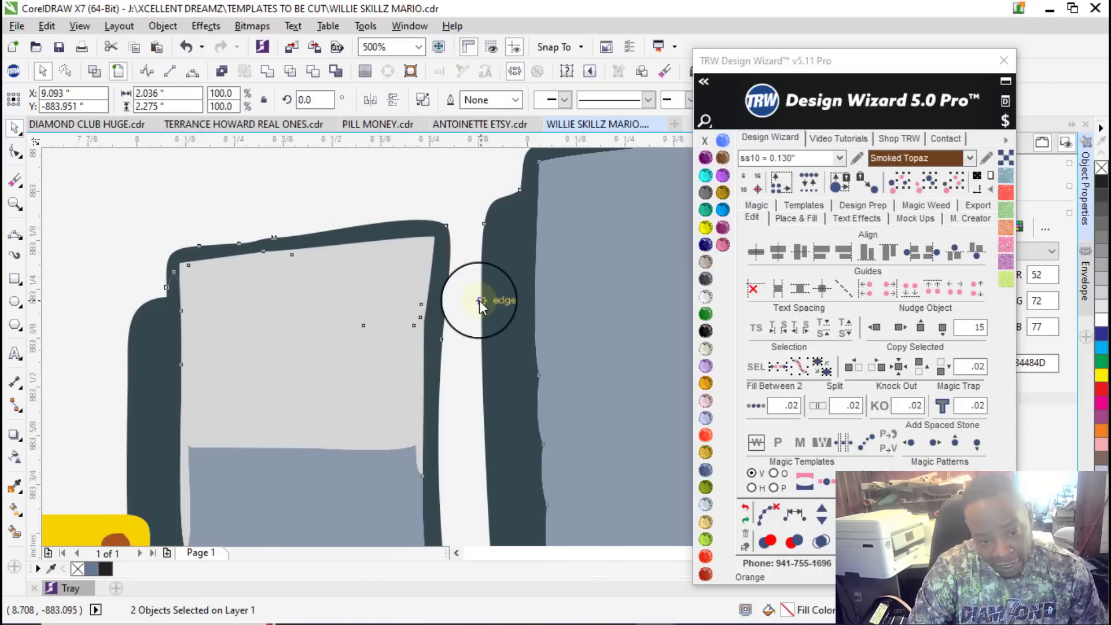
{"action": "scroll", "coordinate": [335, 252], "scroll_direction": "down", "scroll_amount": 7}
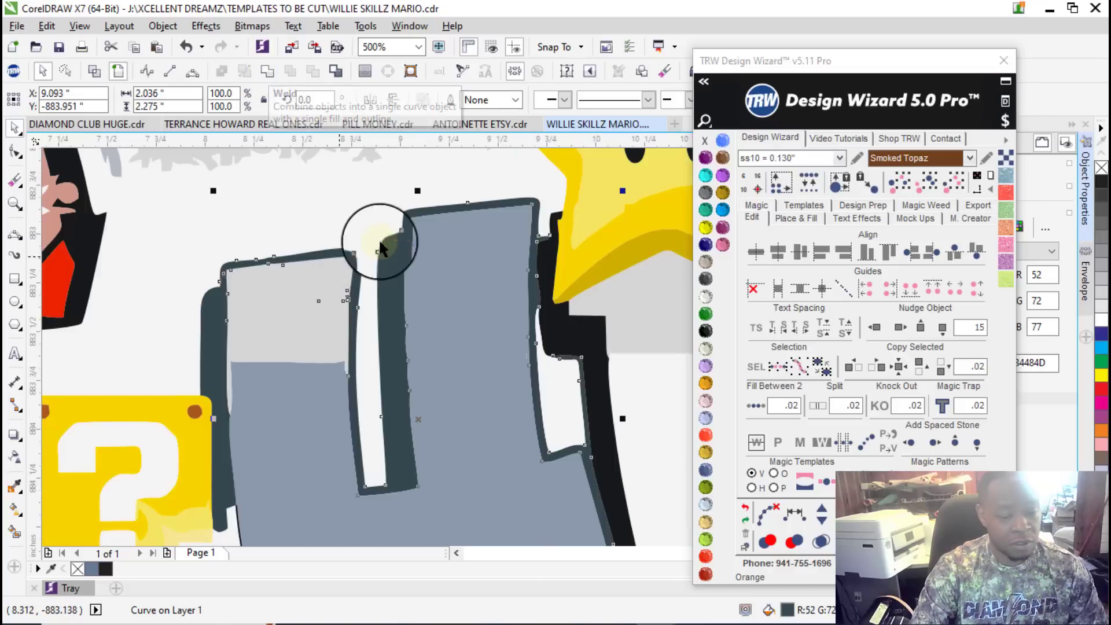
{"action": "scroll", "coordinate": [323, 258], "scroll_direction": "up", "scroll_amount": 8}
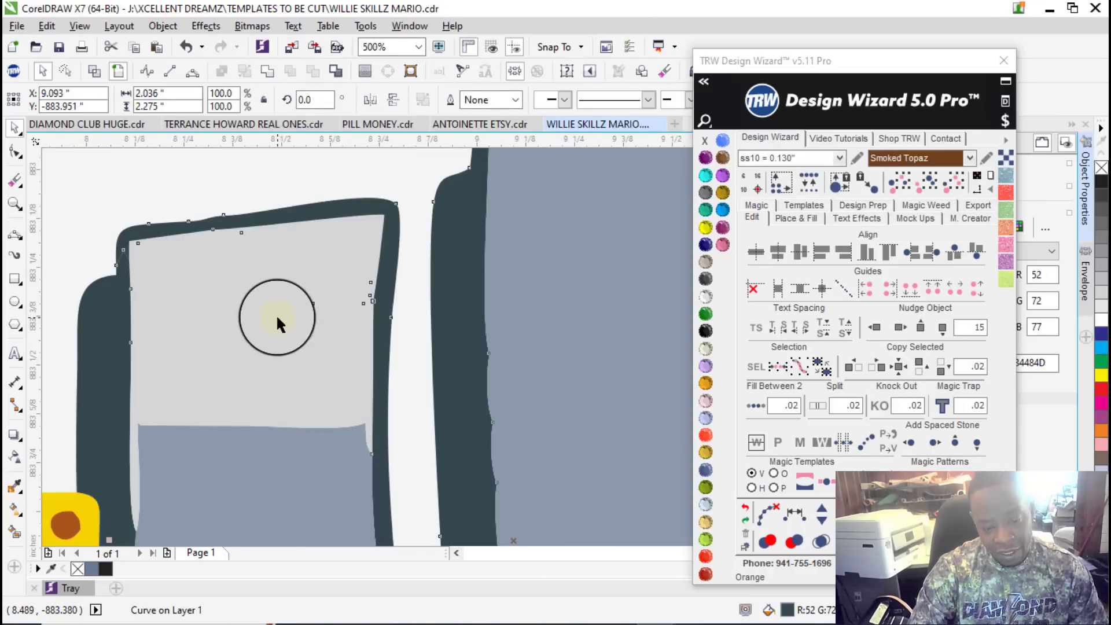
Step: Weld the light grey piece at the top of the H's left leg to the blue-grey face of the H
{"action": "left_click", "coordinate": [327, 238]}
{"action": "scroll", "coordinate": [321, 291], "scroll_direction": "down", "scroll_amount": 3}
{"action": "scroll", "coordinate": [305, 333], "scroll_direction": "up", "scroll_amount": 2}
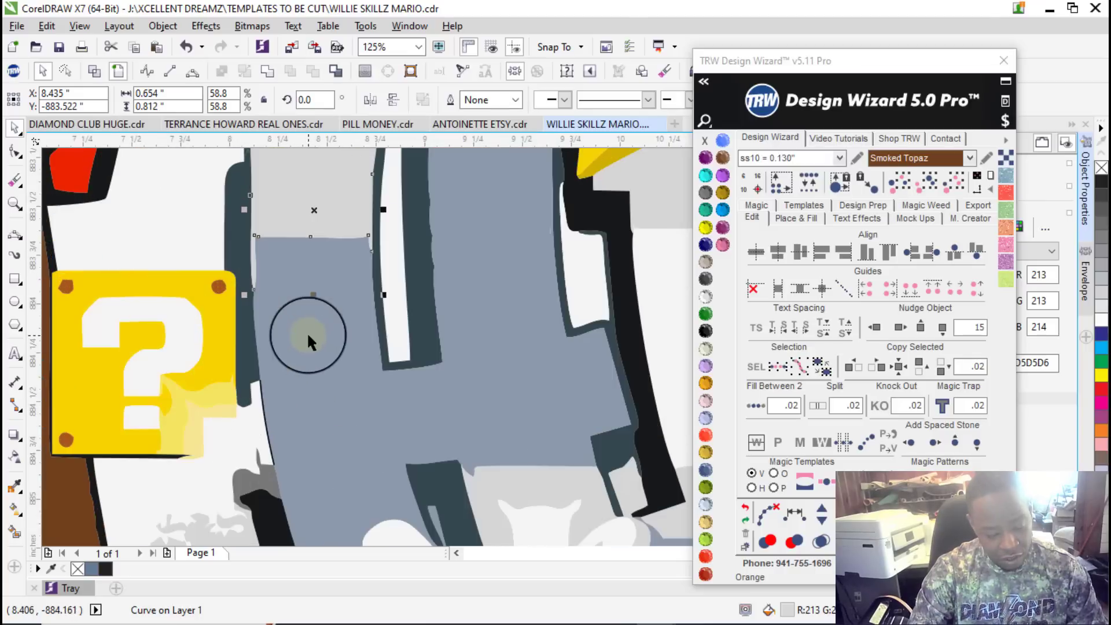
{"action": "left_click", "coordinate": [335, 404], "text": "shift"}
{"action": "right_click", "coordinate": [335, 404]}
{"action": "left_click", "coordinate": [397, 113]}
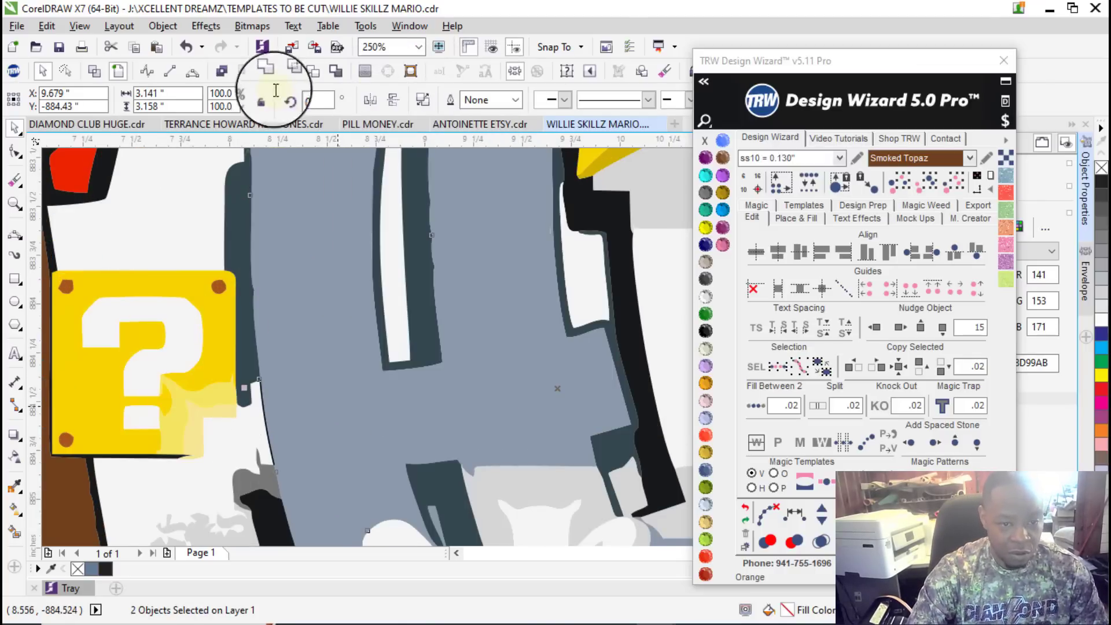
Step: Weld the blue-grey H face to the brown lettering shape so that it takes the brown fill
{"action": "scroll", "coordinate": [399, 272], "scroll_direction": "down", "scroll_amount": 4}
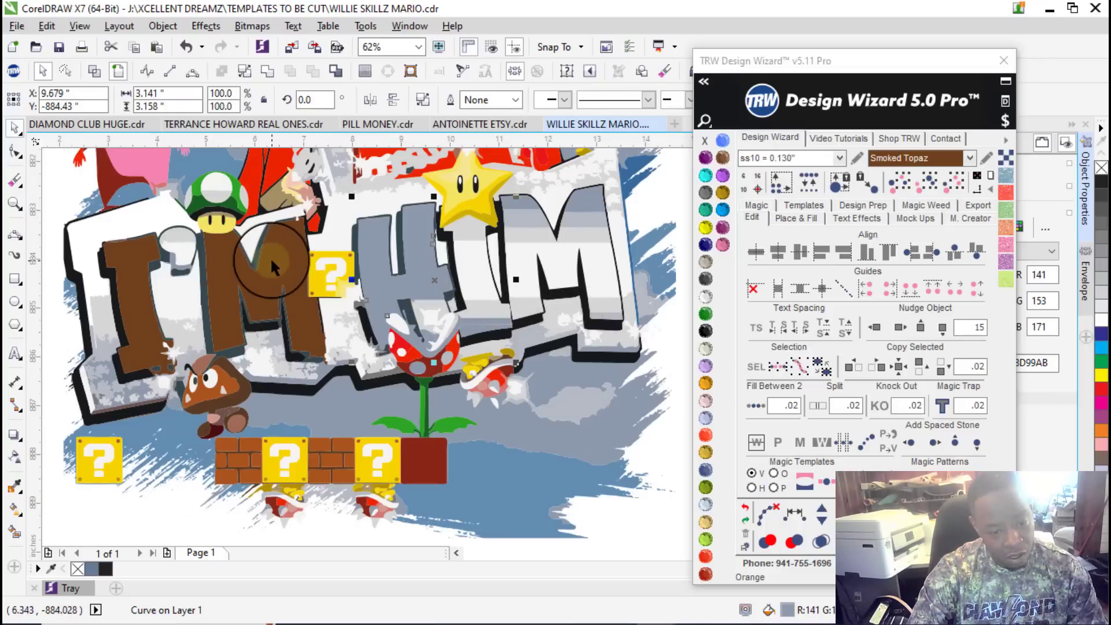
{"action": "left_click", "coordinate": [287, 253], "text": "shift"}
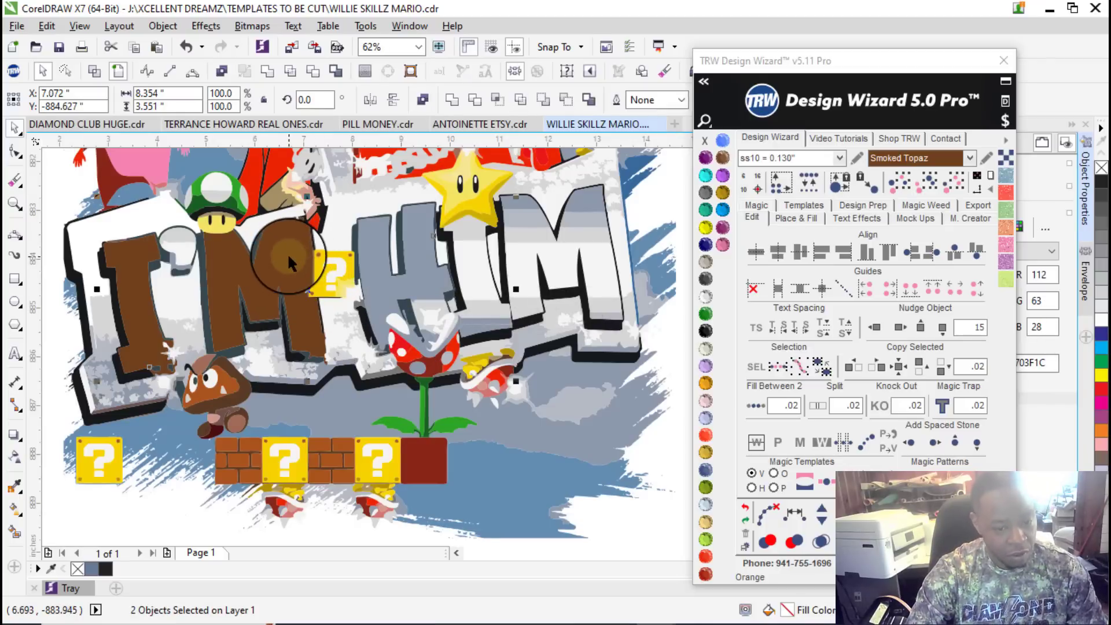
{"action": "right_click", "coordinate": [287, 252]}
{"action": "left_click", "coordinate": [357, 325]}
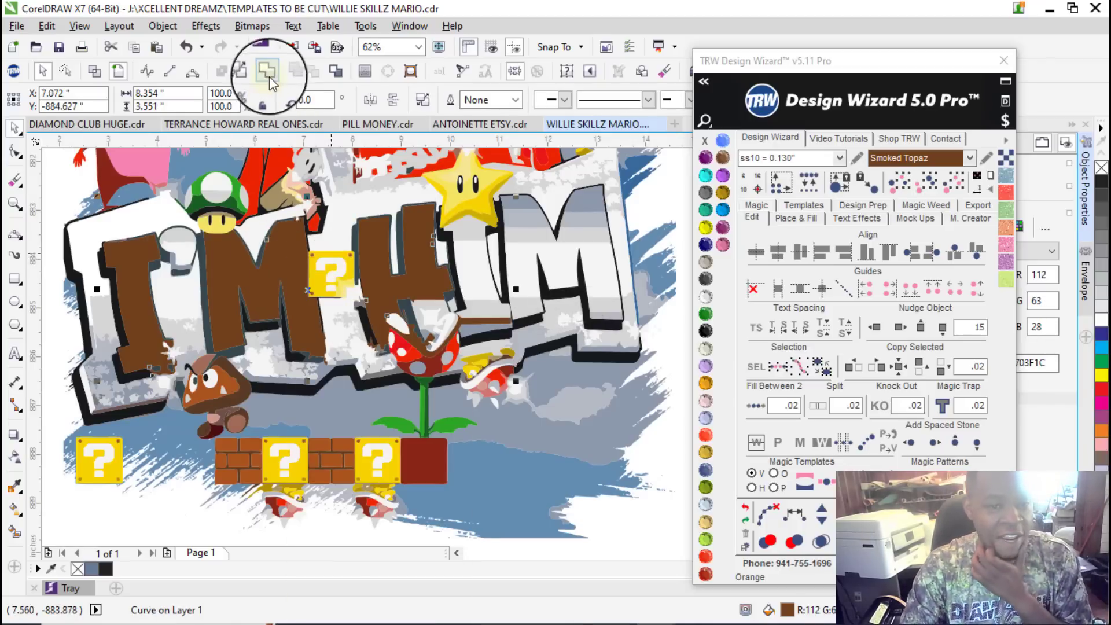
Step: Compare the light grey piece beneath the H's crossbar with the original artwork around the piranha plant's mouth
{"action": "scroll", "coordinate": [439, 315], "scroll_direction": "up", "scroll_amount": 4}
{"action": "scroll", "coordinate": [439, 315], "scroll_direction": "up", "scroll_amount": 2}
{"action": "left_click", "coordinate": [491, 217]}
{"action": "scroll", "coordinate": [481, 315], "scroll_direction": "down", "scroll_amount": 2}
{"action": "scroll", "coordinate": [481, 314], "scroll_direction": "up", "scroll_amount": 2}
{"action": "scroll", "coordinate": [471, 255], "scroll_direction": "up", "scroll_amount": 2}
{"action": "scroll", "coordinate": [475, 283], "scroll_direction": "down", "scroll_amount": 3}
{"action": "scroll", "coordinate": [466, 330], "scroll_direction": "down", "scroll_amount": 7}
{"action": "scroll", "coordinate": [274, 360], "scroll_direction": "up", "scroll_amount": 5}
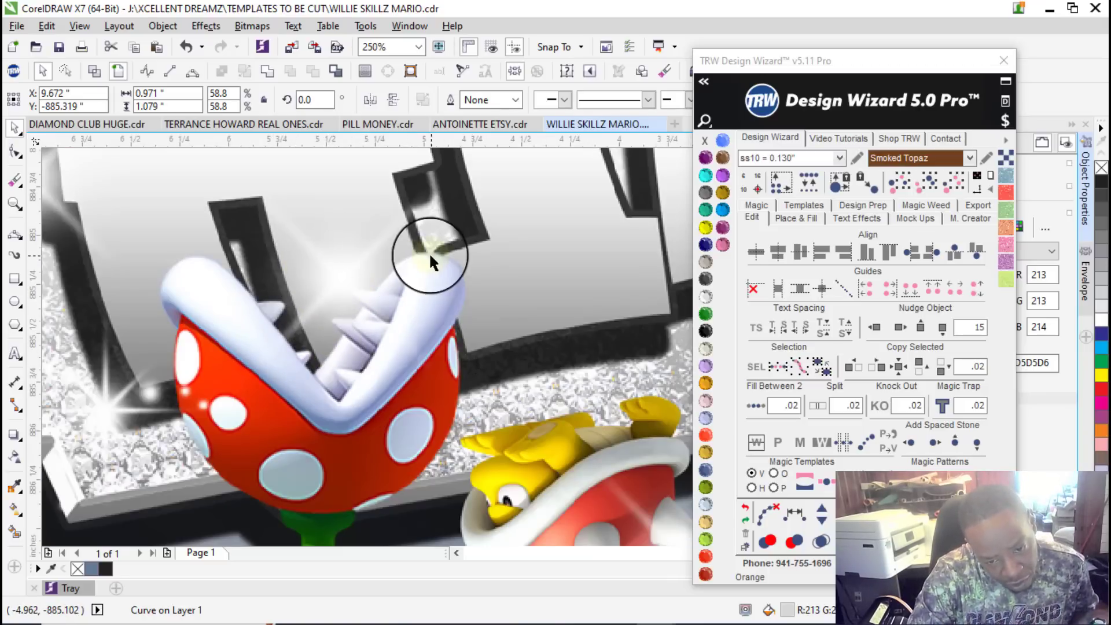
{"action": "scroll", "coordinate": [430, 251], "scroll_direction": "down", "scroll_amount": 5}
{"action": "scroll", "coordinate": [348, 296], "scroll_direction": "up", "scroll_amount": 3}
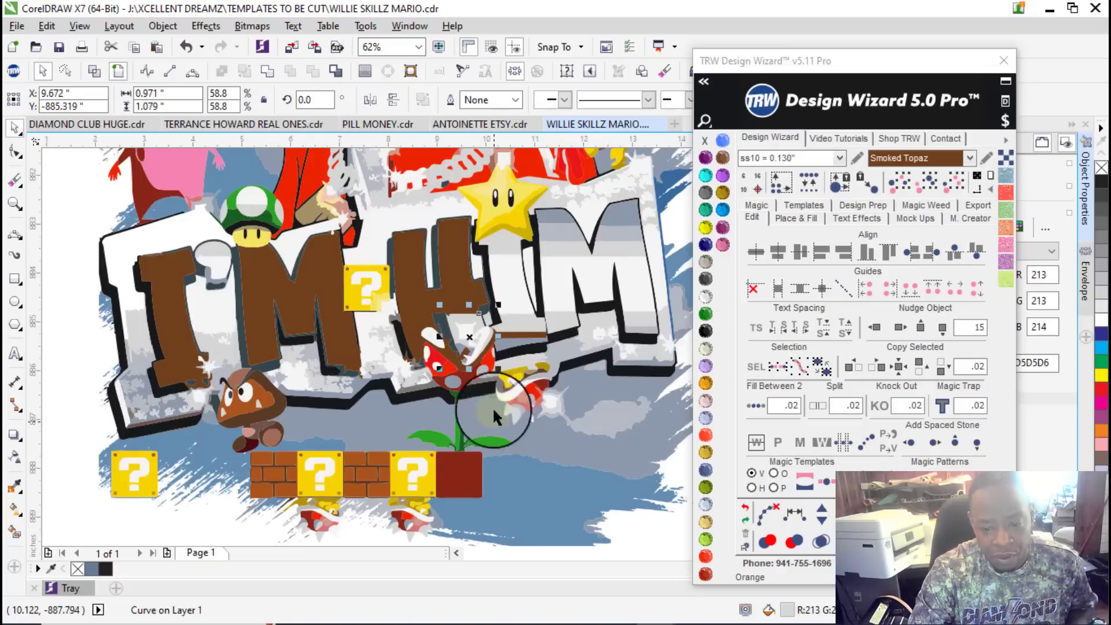
{"action": "key", "text": "Escape"}
Step: Draw a three-point curve about 0.43 by 0.38 inches along the inner edge of the piranha plant's right lip
{"action": "scroll", "coordinate": [473, 333], "scroll_direction": "up", "scroll_amount": 2}
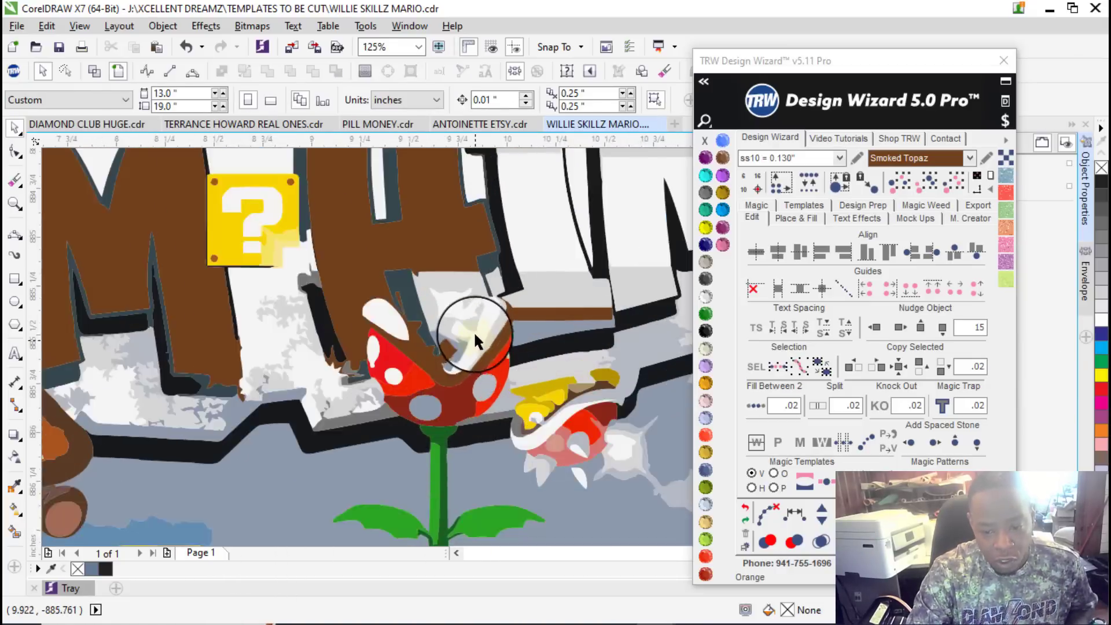
{"action": "scroll", "coordinate": [474, 333], "scroll_direction": "up", "scroll_amount": 2}
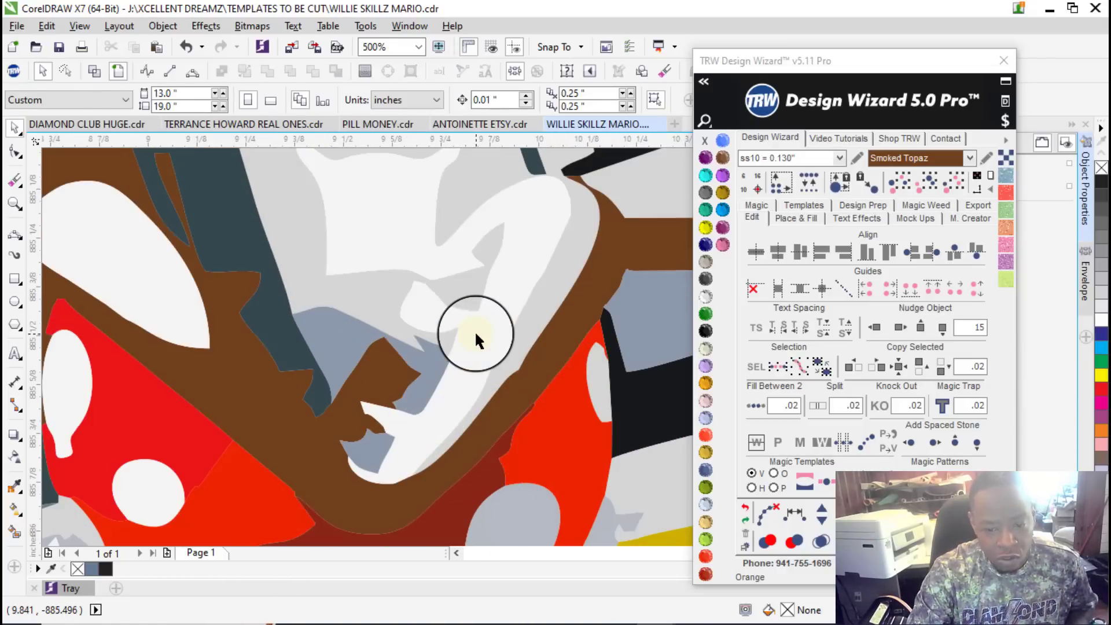
{"action": "left_click", "coordinate": [13, 235]}
{"action": "left_click_drag", "start_coordinate": [369, 325], "coordinate": [503, 189]}
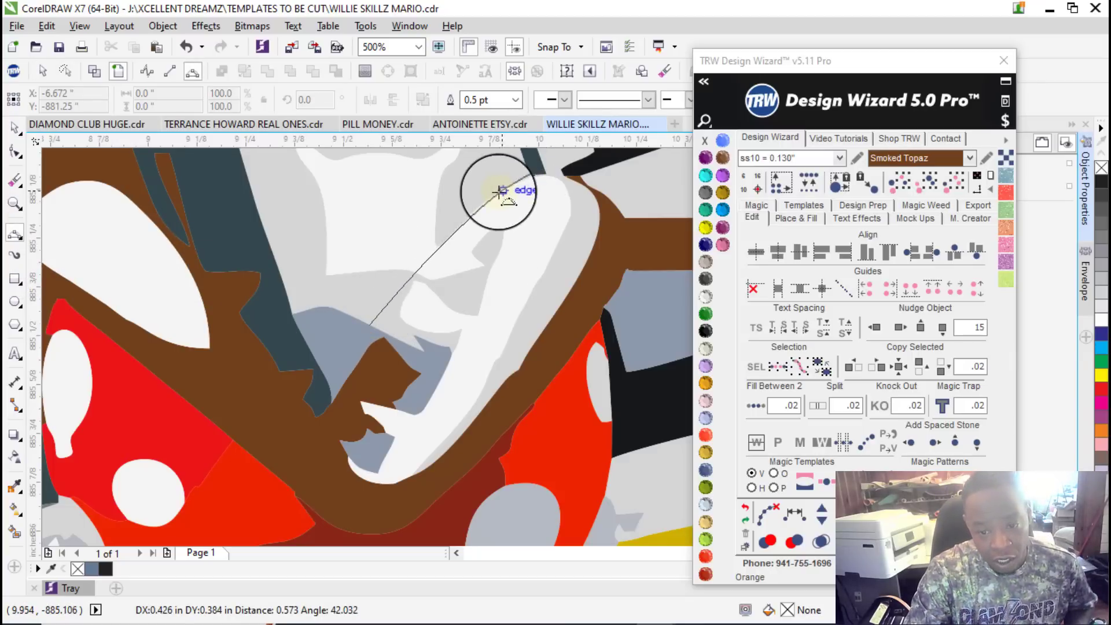
{"action": "left_click", "coordinate": [480, 217]}
{"action": "scroll", "coordinate": [434, 260], "scroll_direction": "down", "scroll_amount": 3}
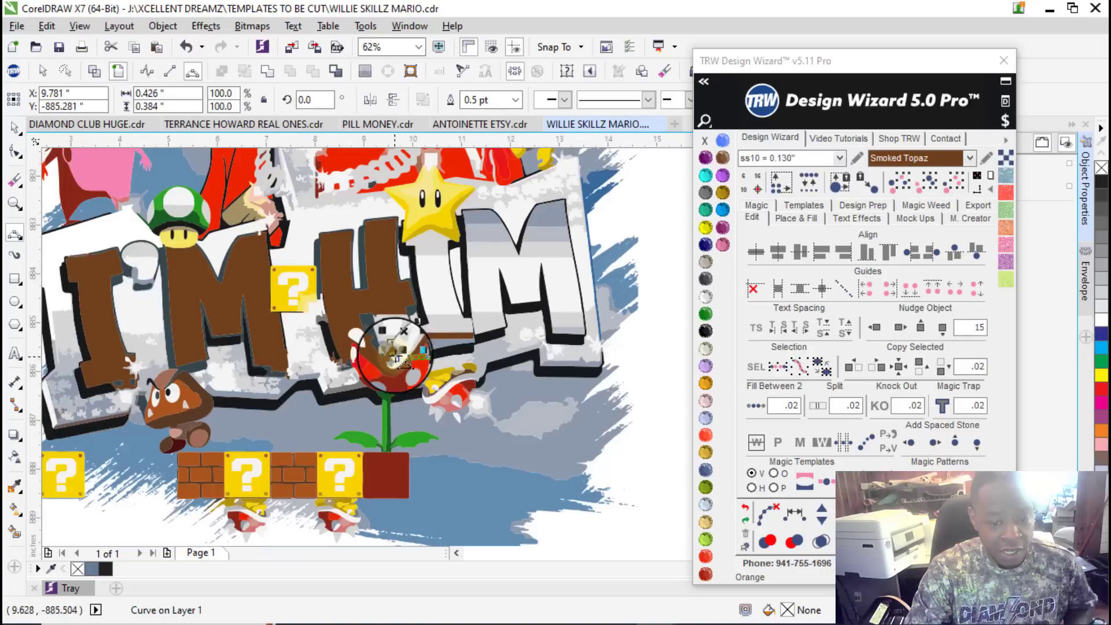
{"action": "scroll", "coordinate": [404, 330], "scroll_direction": "up", "scroll_amount": 2}
{"action": "scroll", "coordinate": [310, 249], "scroll_direction": "down", "scroll_amount": 3}
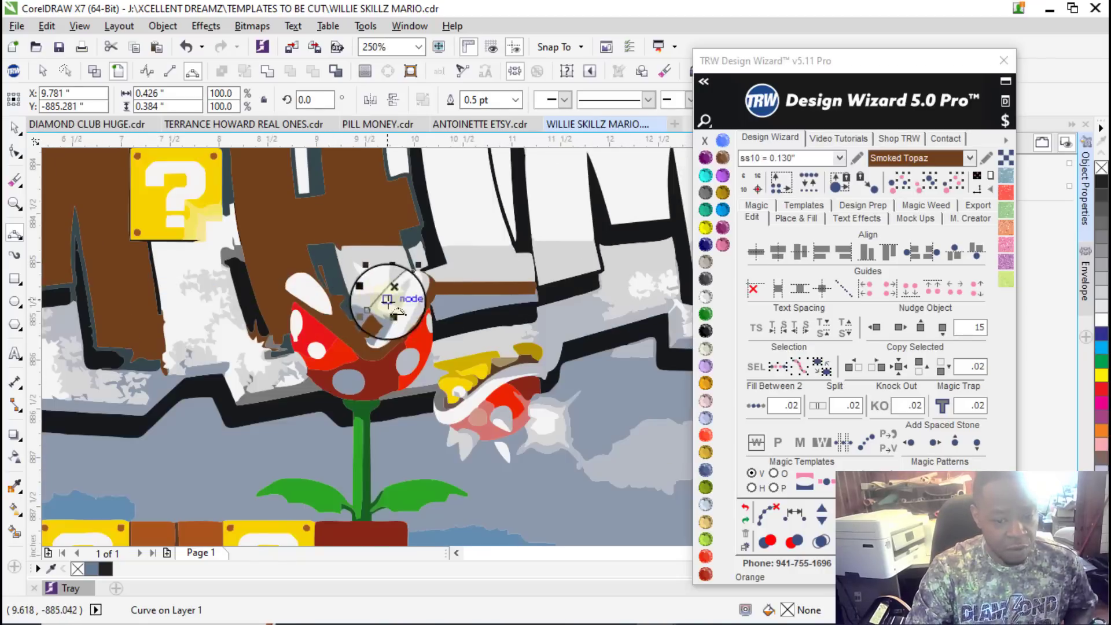
{"action": "scroll", "coordinate": [352, 306], "scroll_direction": "up", "scroll_amount": 2}
{"action": "left_click", "coordinate": [15, 127]}
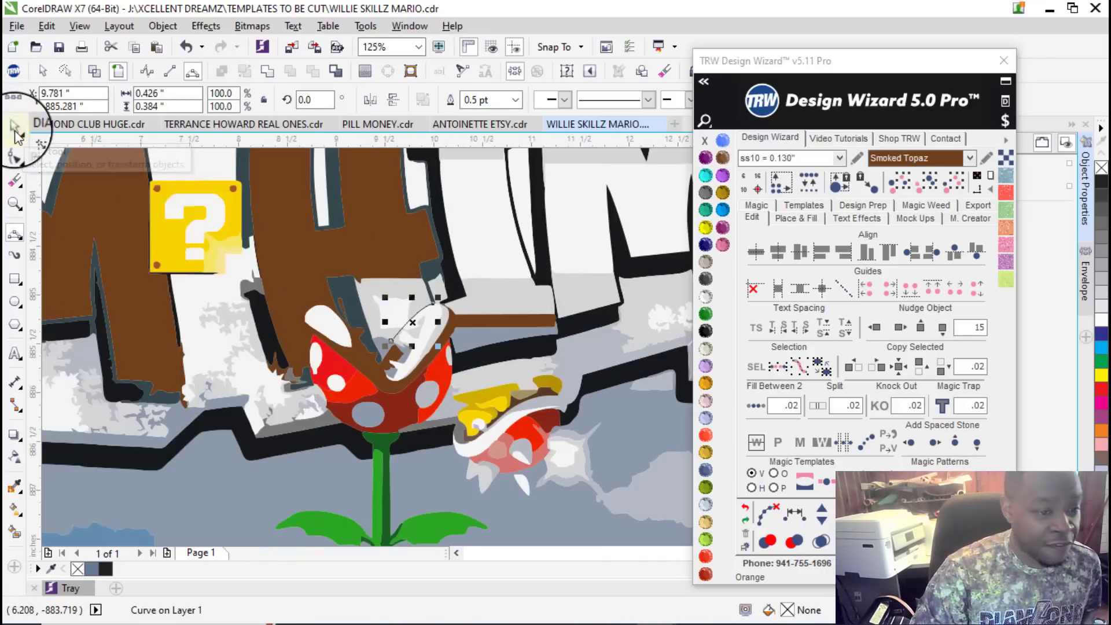
{"action": "scroll", "coordinate": [408, 347], "scroll_direction": "up", "scroll_amount": 2}
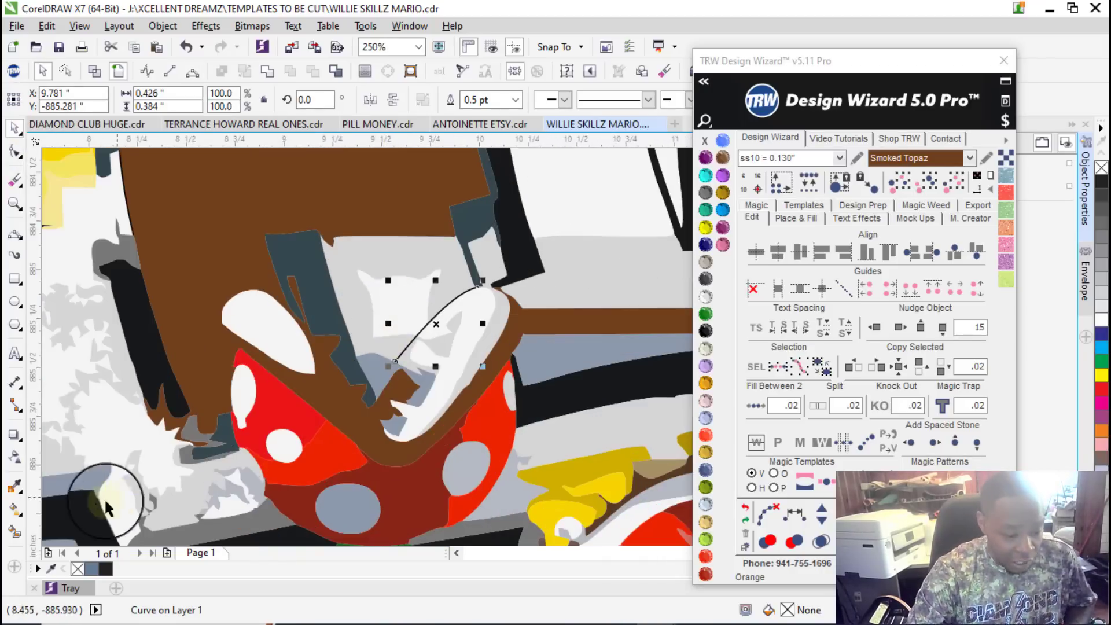
{"action": "scroll", "coordinate": [388, 360], "scroll_direction": "down", "scroll_amount": 3}
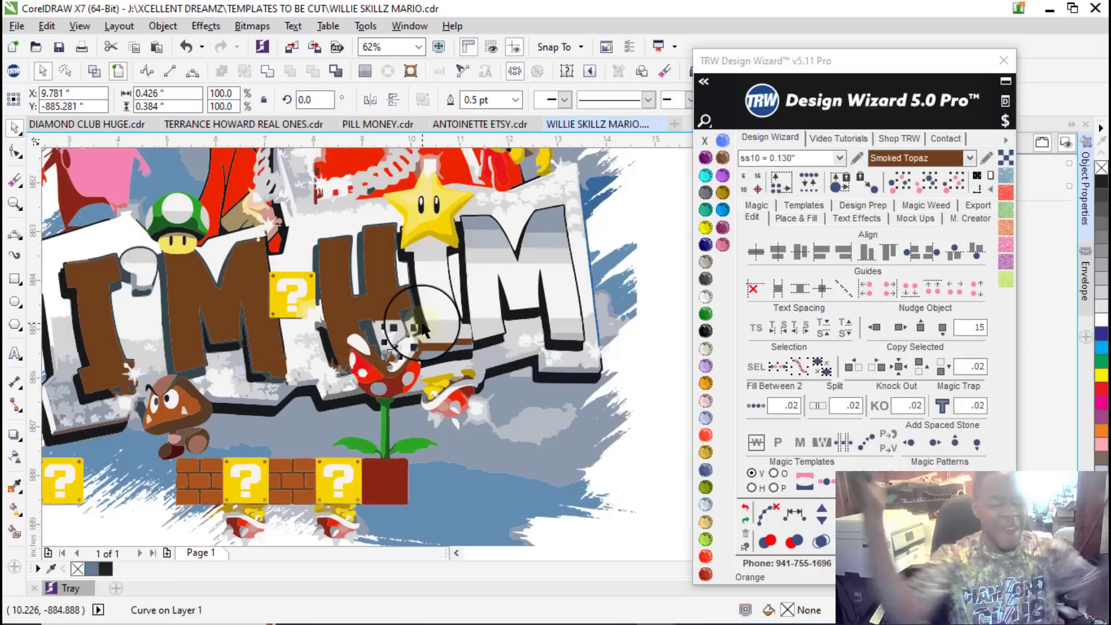
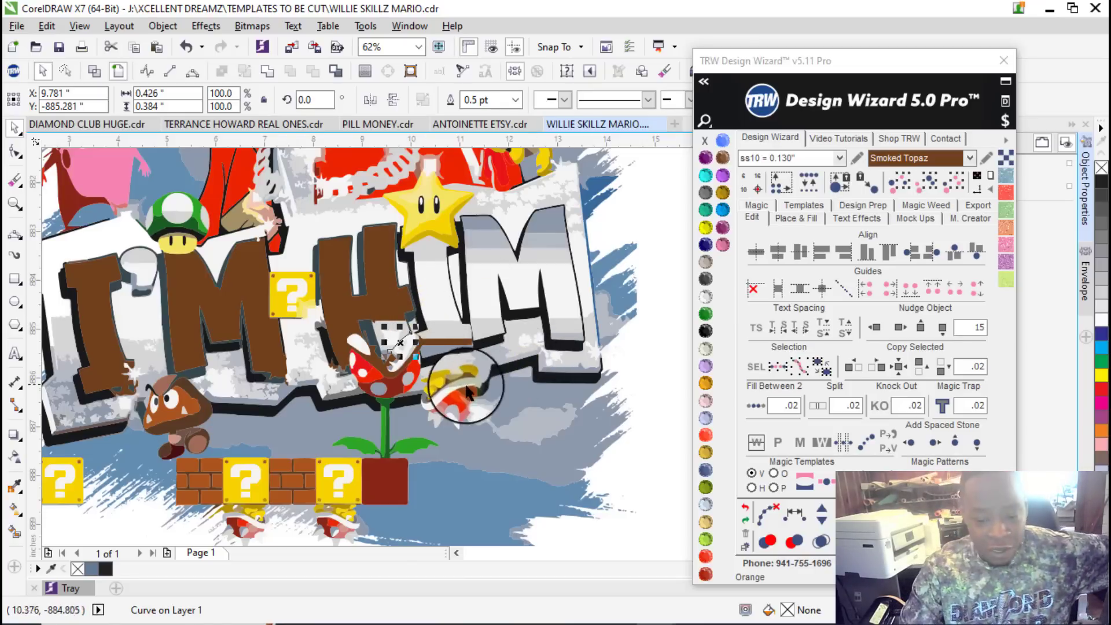
{"action": "scroll", "coordinate": [429, 363], "scroll_direction": "up", "scroll_amount": 3}
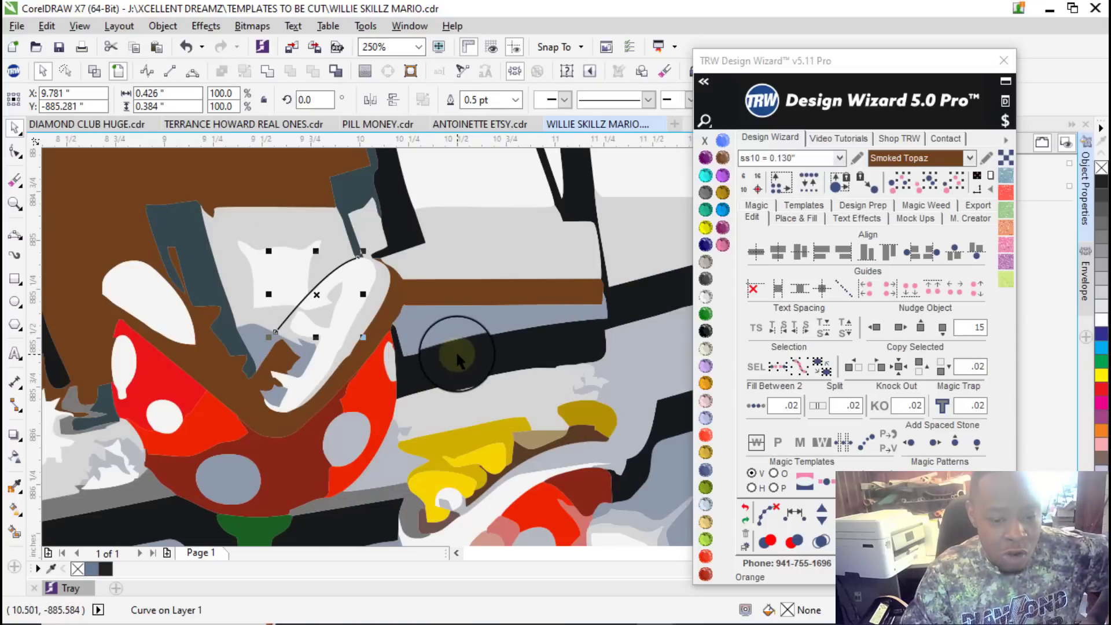
{"action": "scroll", "coordinate": [301, 330], "scroll_direction": "down", "scroll_amount": 2}
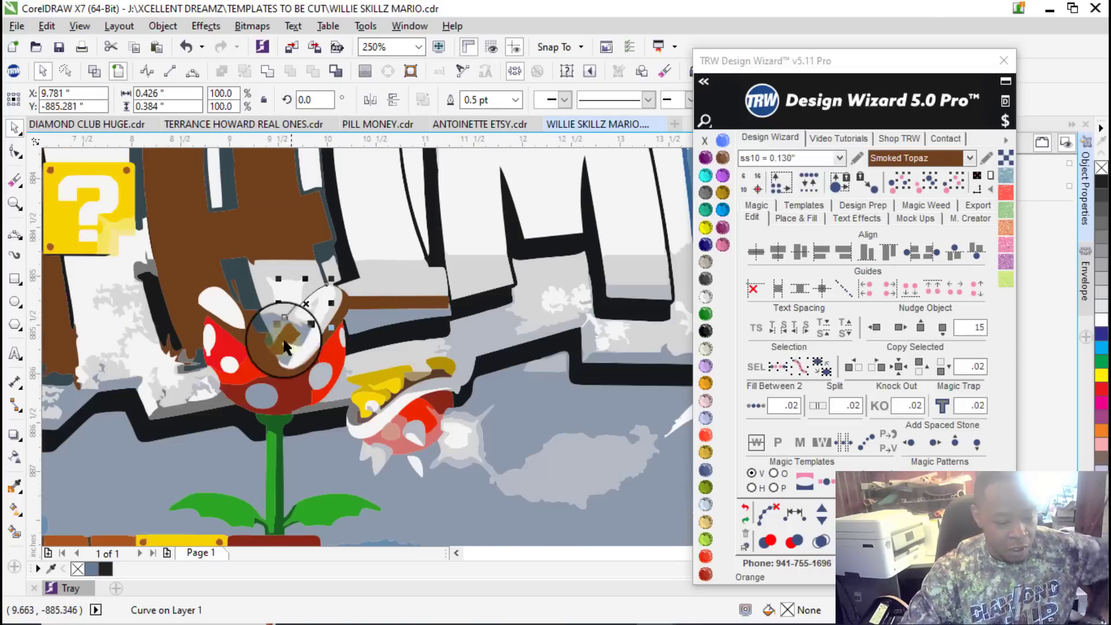
Step: Smart-fill the light grey area beneath the H's crossbar and the white patch inside it with blue-grey and a 0.5 pt outline
{"action": "left_click", "coordinate": [12, 532]}
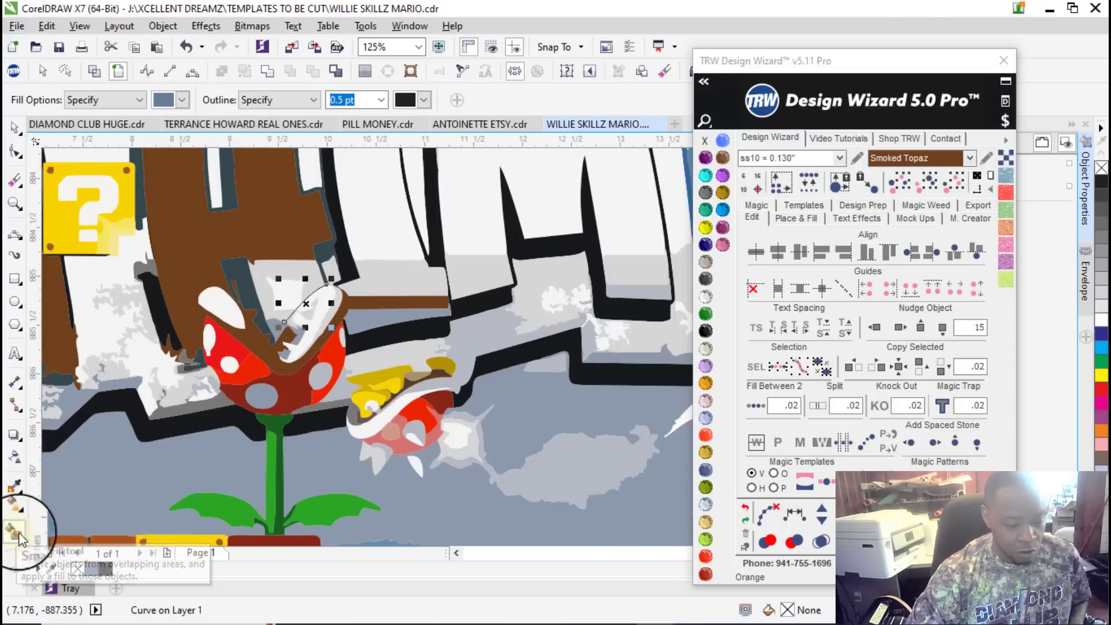
{"action": "left_click", "coordinate": [269, 266]}
{"action": "scroll", "coordinate": [347, 388], "scroll_direction": "down", "scroll_amount": 6}
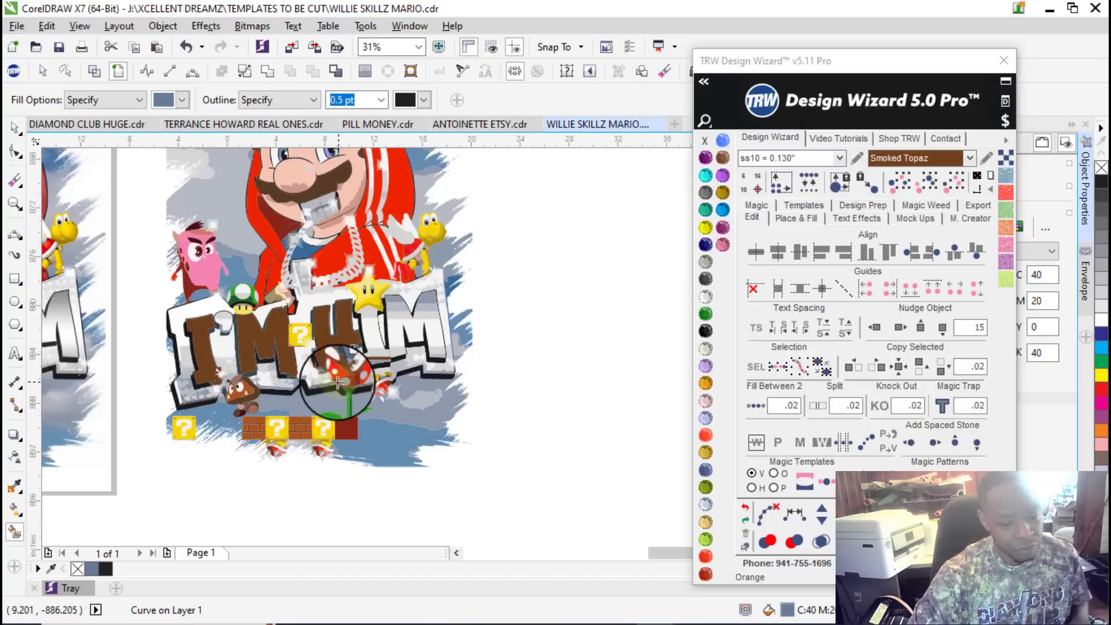
{"action": "scroll", "coordinate": [237, 374], "scroll_direction": "up", "scroll_amount": 2}
{"action": "scroll", "coordinate": [238, 375], "scroll_direction": "up", "scroll_amount": 5}
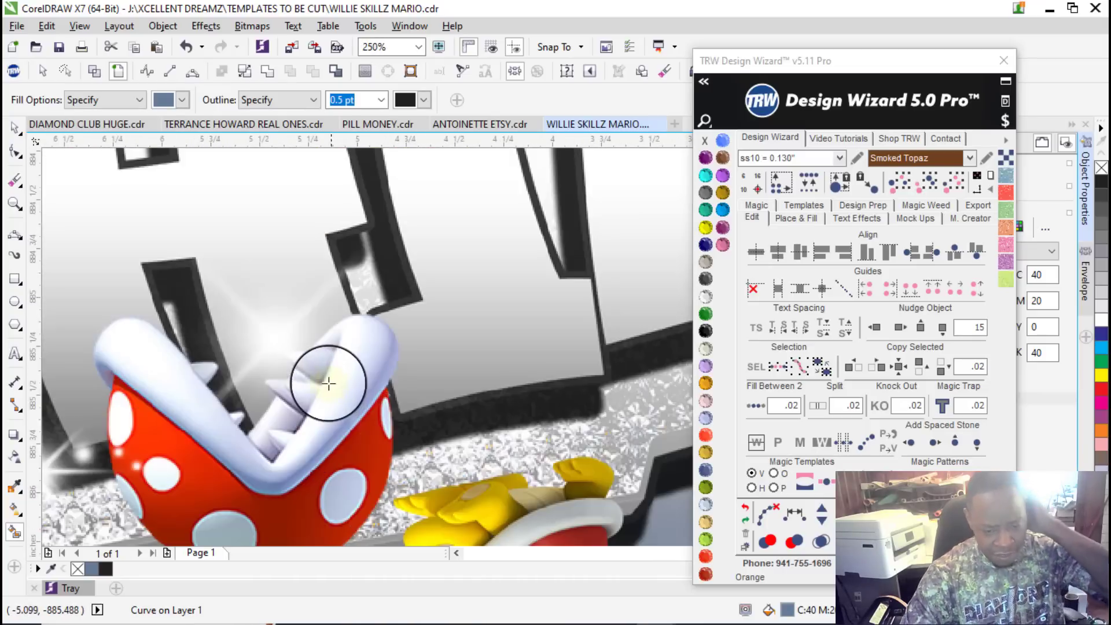
{"action": "scroll", "coordinate": [310, 352], "scroll_direction": "down", "scroll_amount": 2}
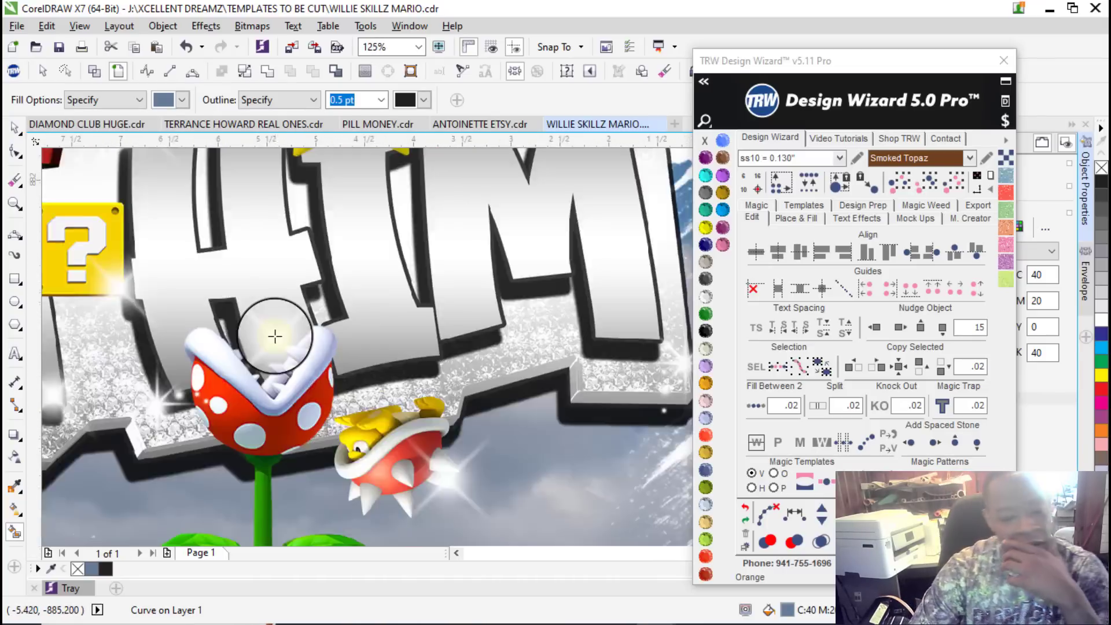
{"action": "scroll", "coordinate": [510, 359], "scroll_direction": "down", "scroll_amount": 2}
{"action": "scroll", "coordinate": [541, 351], "scroll_direction": "up", "scroll_amount": 4}
{"action": "scroll", "coordinate": [528, 339], "scroll_direction": "up", "scroll_amount": 4}
{"action": "scroll", "coordinate": [533, 329], "scroll_direction": "down", "scroll_amount": 5}
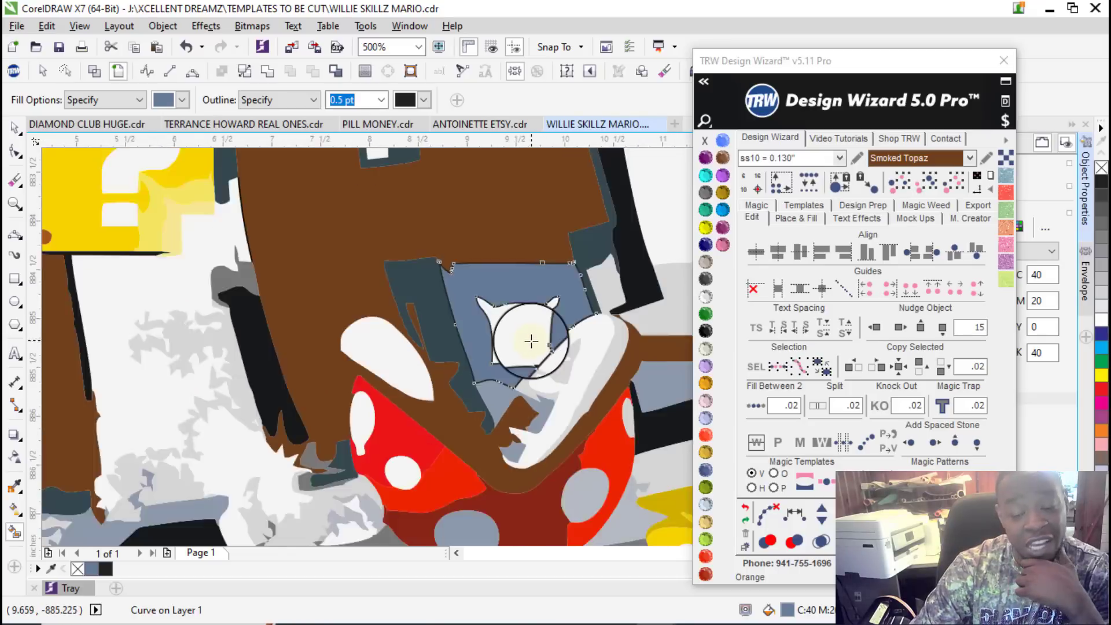
{"action": "scroll", "coordinate": [515, 324], "scroll_direction": "up", "scroll_amount": 2}
{"action": "scroll", "coordinate": [529, 335], "scroll_direction": "down", "scroll_amount": 3}
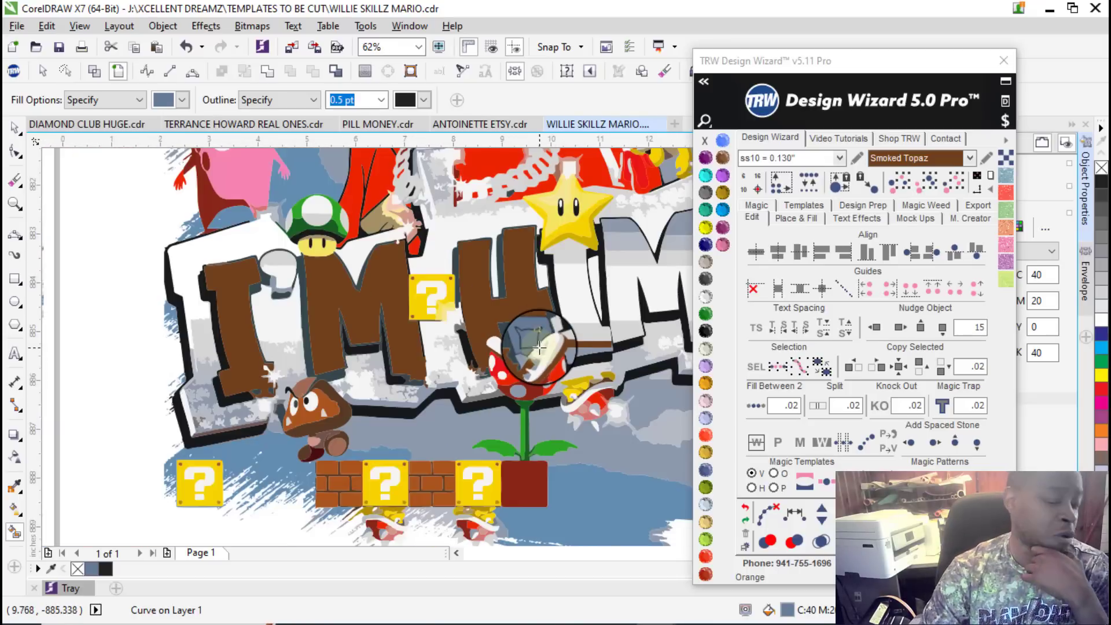
Step: Compare the traced piranha plant's lips and teeth with the original artwork
{"action": "scroll", "coordinate": [317, 366], "scroll_direction": "up", "scroll_amount": 2}
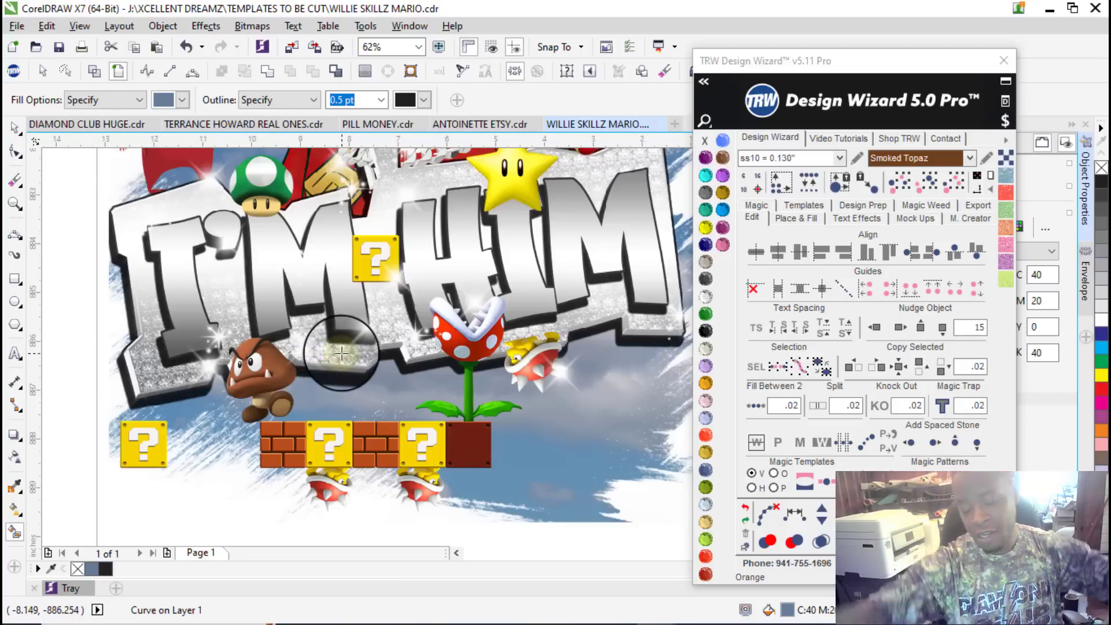
{"action": "scroll", "coordinate": [255, 353], "scroll_direction": "down", "scroll_amount": 3}
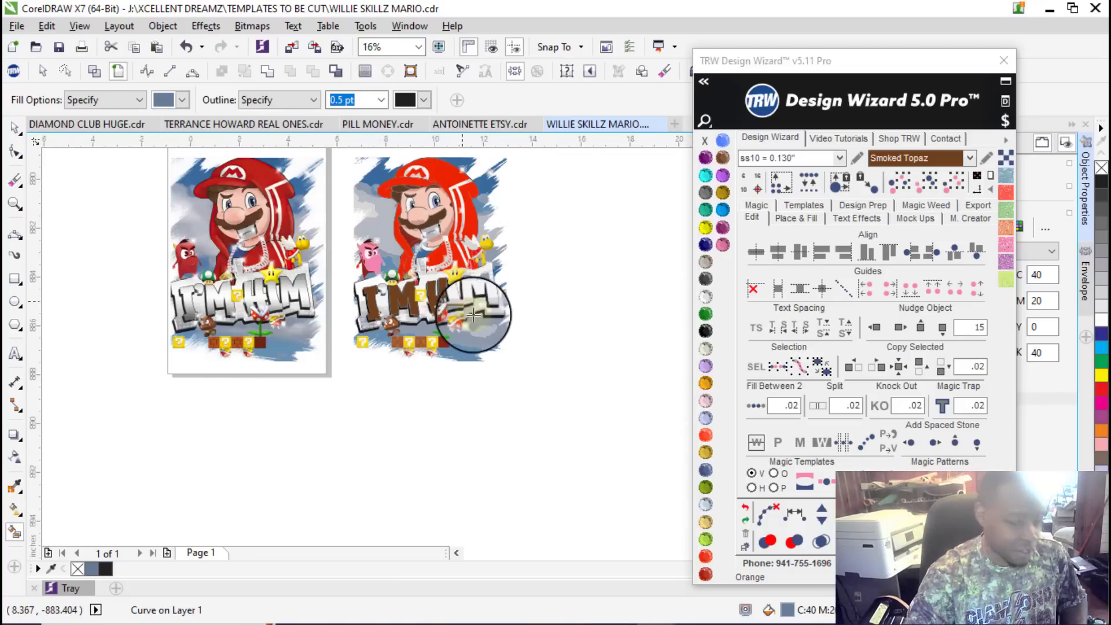
{"action": "scroll", "coordinate": [467, 316], "scroll_direction": "up", "scroll_amount": 2}
{"action": "scroll", "coordinate": [371, 272], "scroll_direction": "up", "scroll_amount": 3}
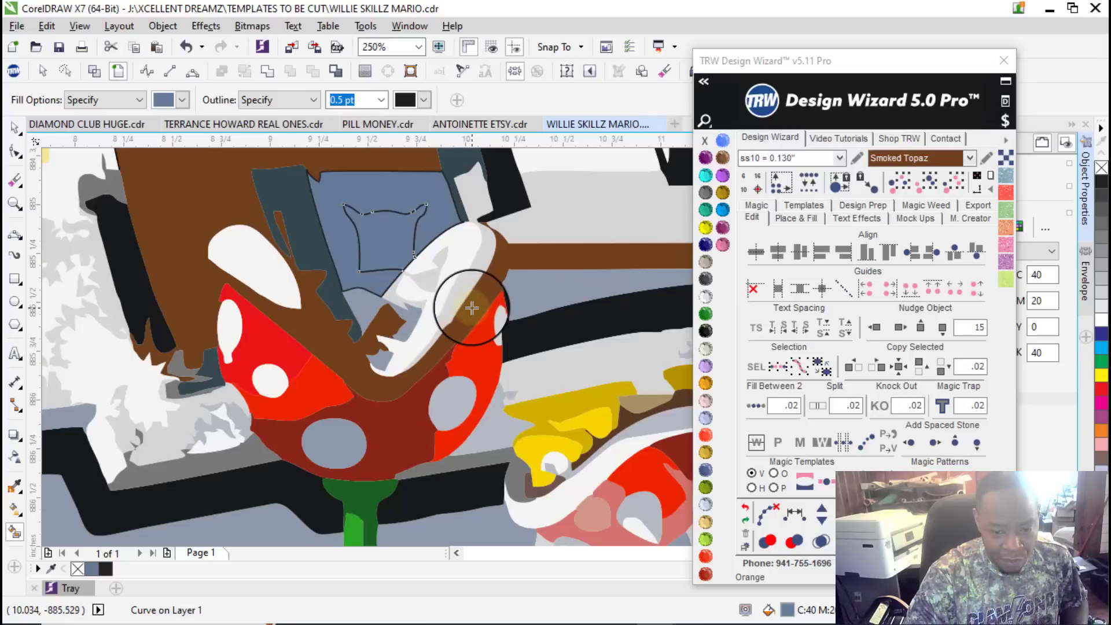
{"action": "scroll", "coordinate": [463, 304], "scroll_direction": "down", "scroll_amount": 3}
{"action": "scroll", "coordinate": [458, 352], "scroll_direction": "down", "scroll_amount": 3}
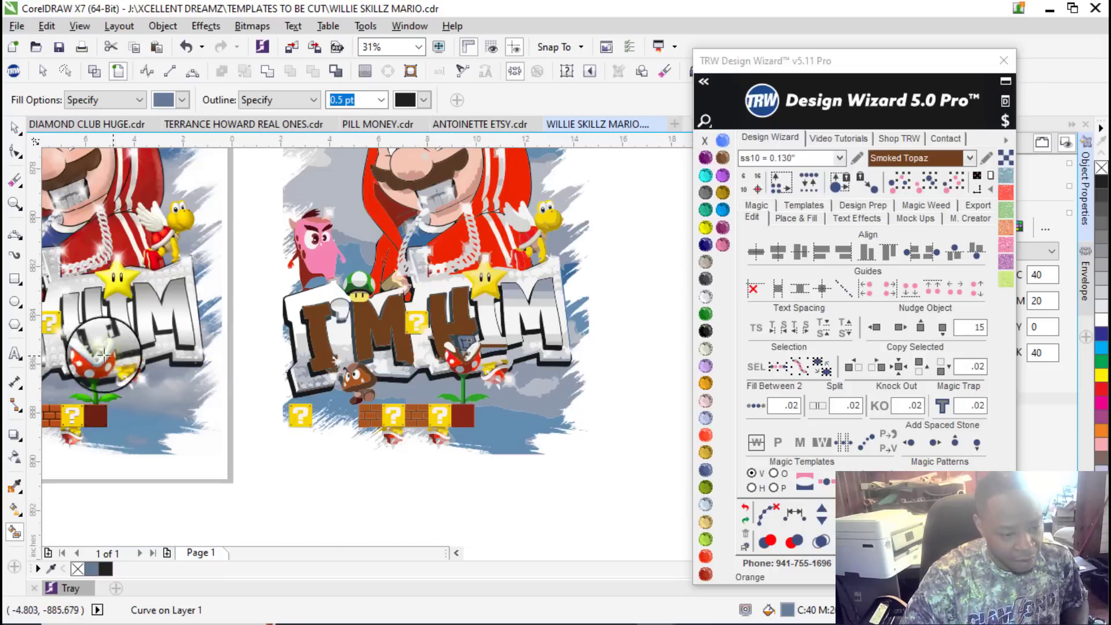
{"action": "scroll", "coordinate": [88, 359], "scroll_direction": "up", "scroll_amount": 2}
{"action": "scroll", "coordinate": [92, 353], "scroll_direction": "up", "scroll_amount": 2}
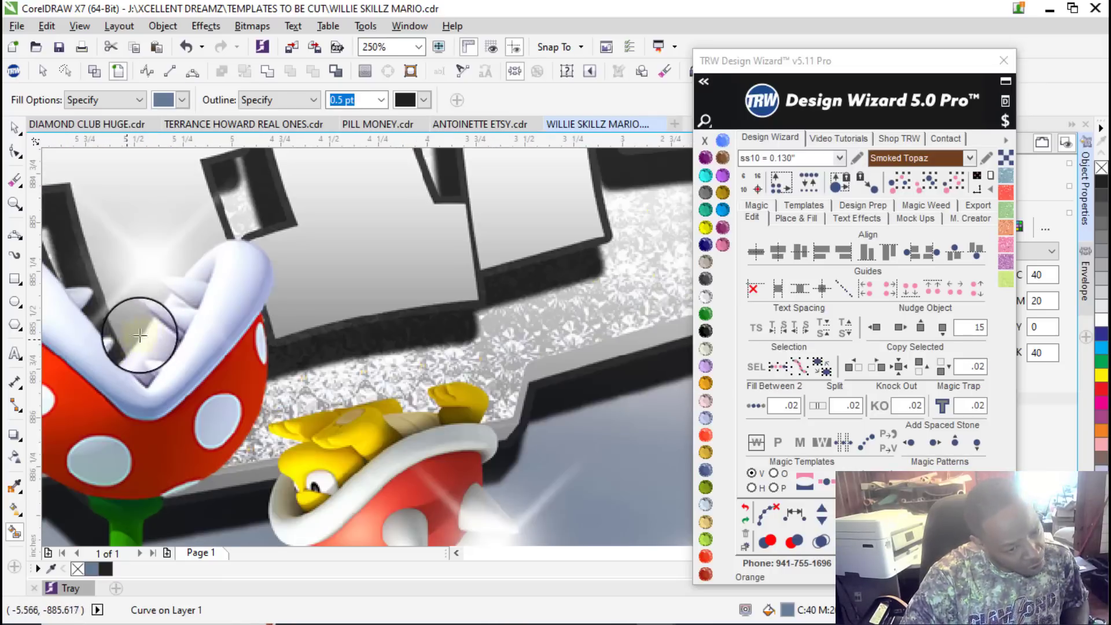
Step: Move the tip node of the brown shape inside the piranha plant's mouth up to the blue-grey area's lower corner
{"action": "scroll", "coordinate": [127, 347], "scroll_direction": "down", "scroll_amount": 5}
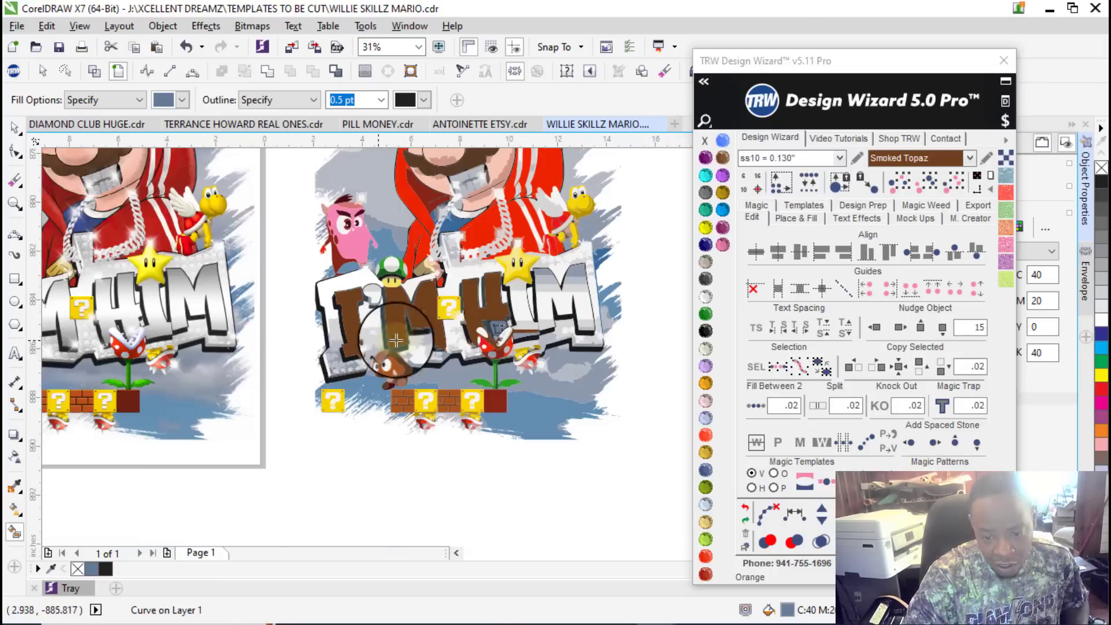
{"action": "scroll", "coordinate": [515, 339], "scroll_direction": "up", "scroll_amount": 5}
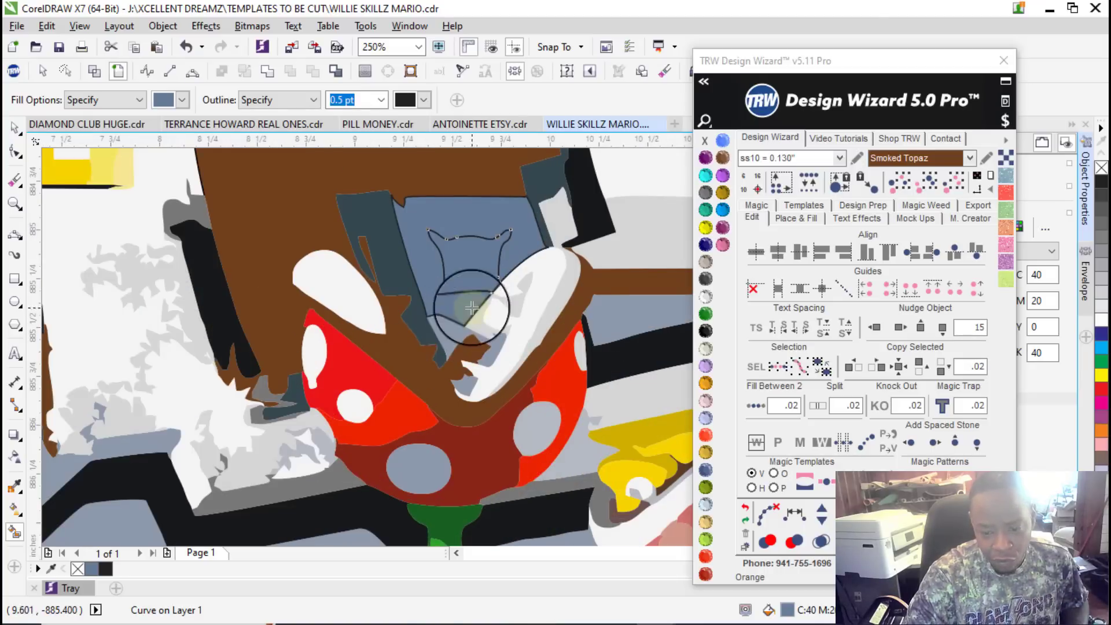
{"action": "scroll", "coordinate": [461, 315], "scroll_direction": "up", "scroll_amount": 3}
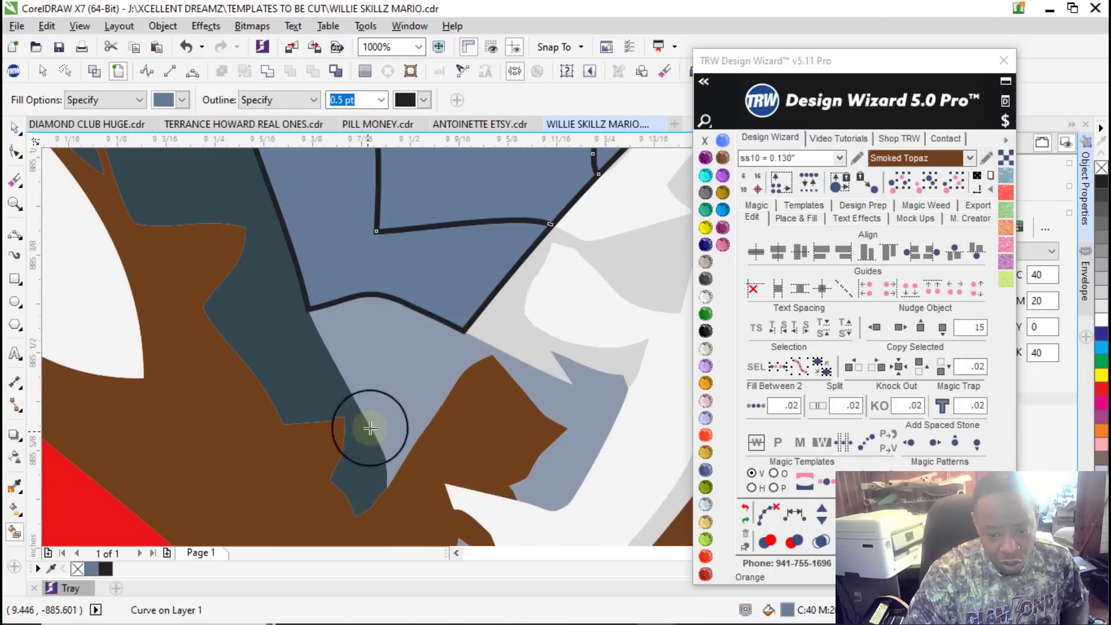
{"action": "left_click", "coordinate": [16, 130]}
{"action": "left_click", "coordinate": [424, 334]}
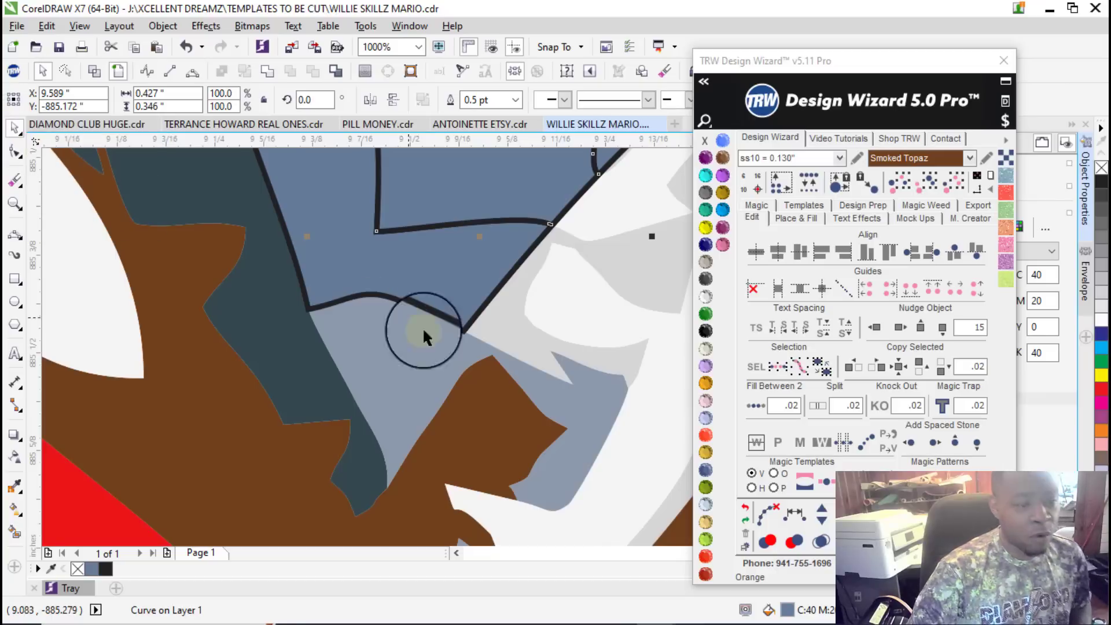
{"action": "left_click", "coordinate": [478, 382]}
{"action": "key", "text": "F10"}
{"action": "left_click", "coordinate": [491, 353]}
{"action": "left_click_drag", "start_coordinate": [471, 337], "coordinate": [480, 367]}
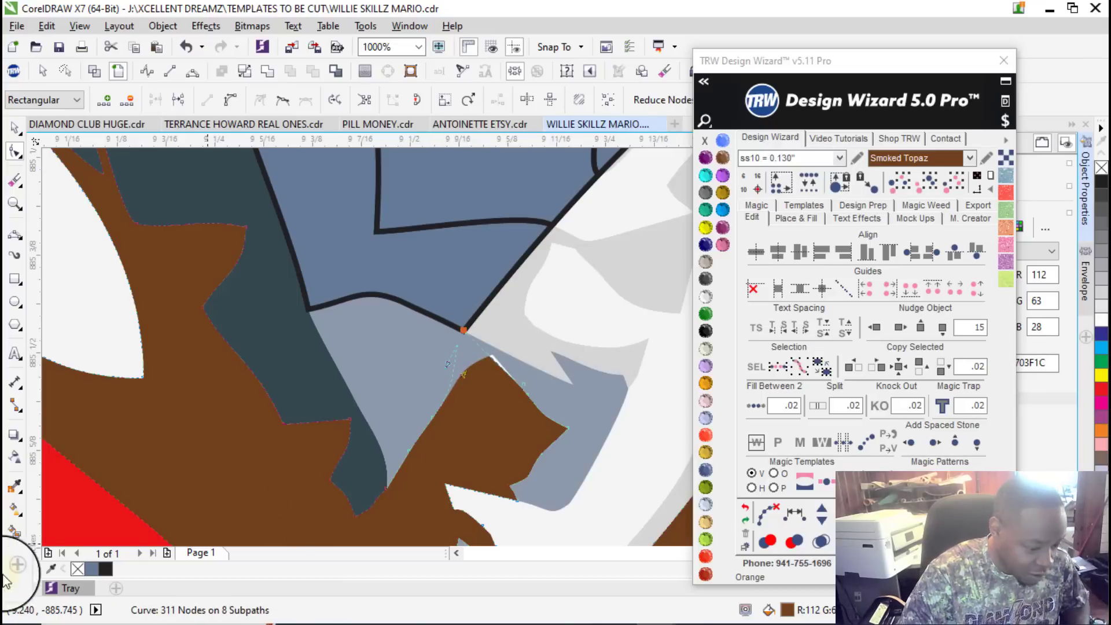
{"action": "left_click", "coordinate": [14, 530]}
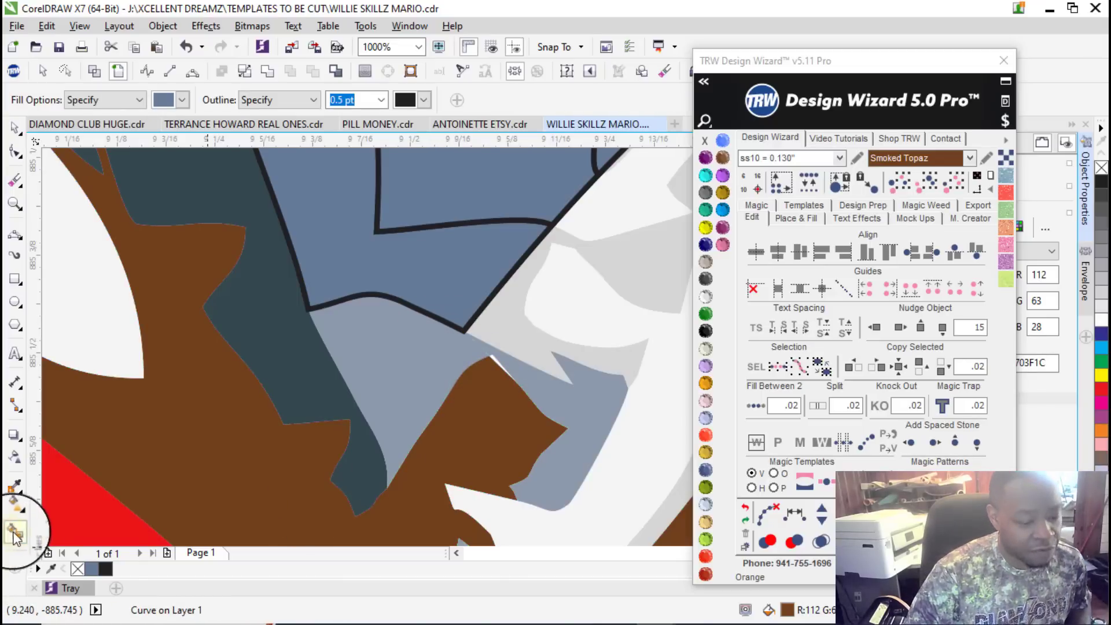
{"action": "left_click", "coordinate": [394, 338]}
{"action": "left_click", "coordinate": [745, 508]}
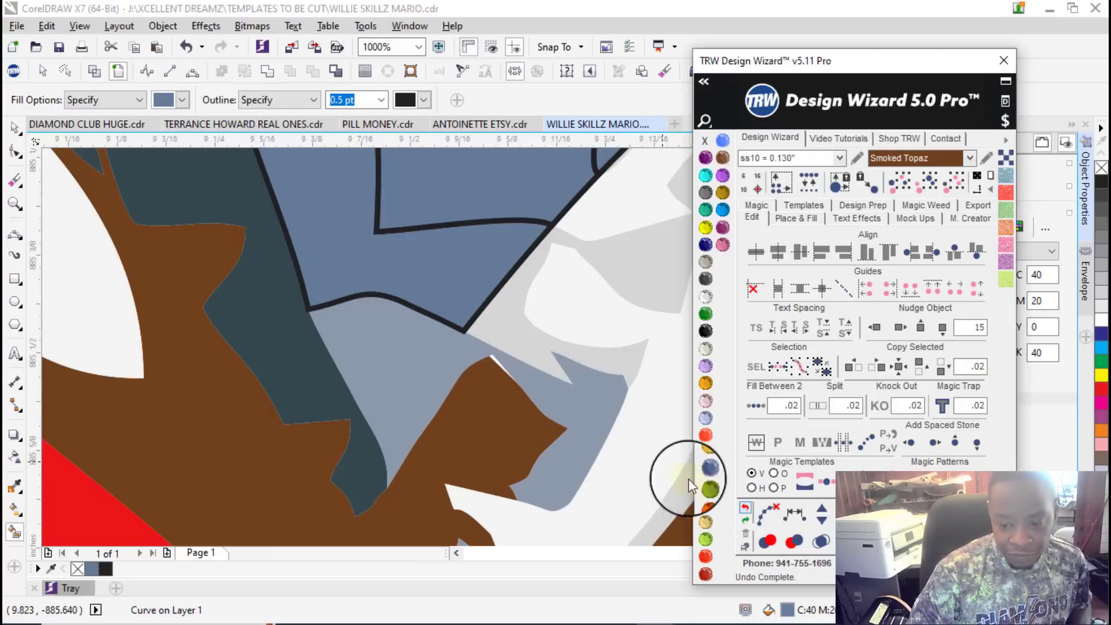
Step: Bring the brown lettering shape to the front and smart-fill the wedge beneath the blue-grey area with blue-grey and a 0.5 pt outline
{"action": "left_click", "coordinate": [14, 127]}
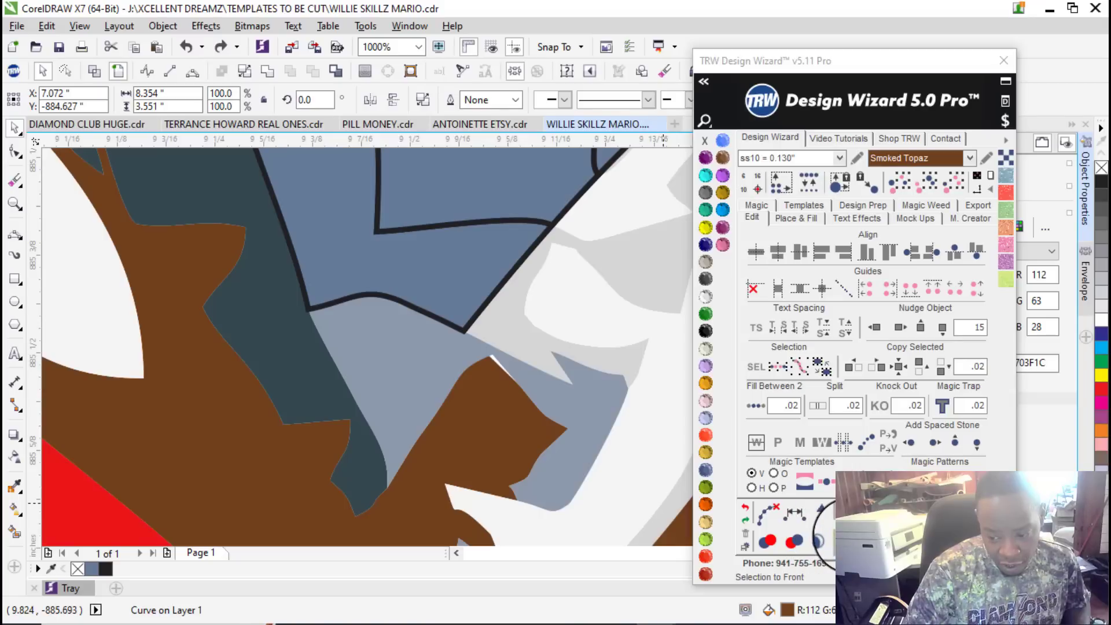
{"action": "left_click", "coordinate": [820, 541]}
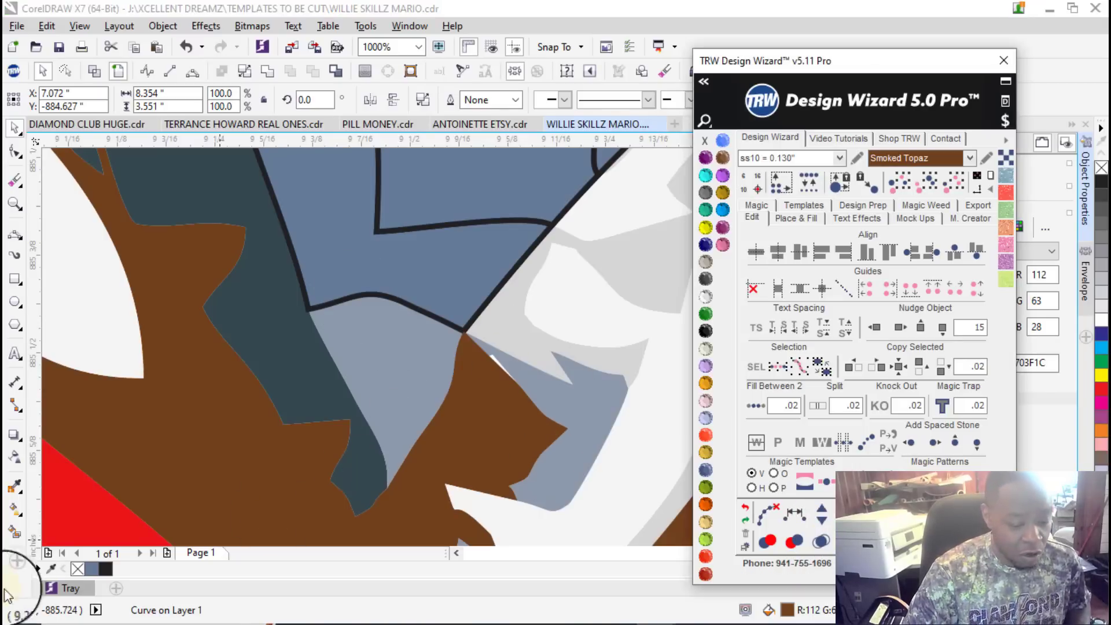
{"action": "left_click", "coordinate": [14, 531]}
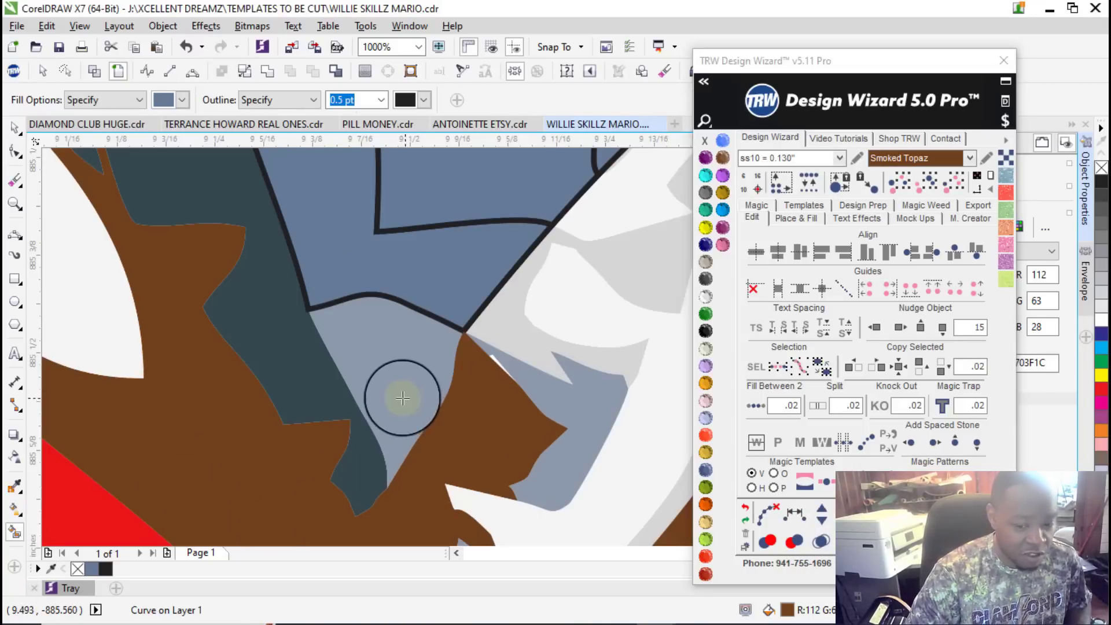
{"action": "left_click", "coordinate": [384, 351]}
Step: Combine the blue-grey wedge, the area beneath the H's crossbar and its inner patch, and weld them into one shape
{"action": "left_click", "coordinate": [14, 127]}
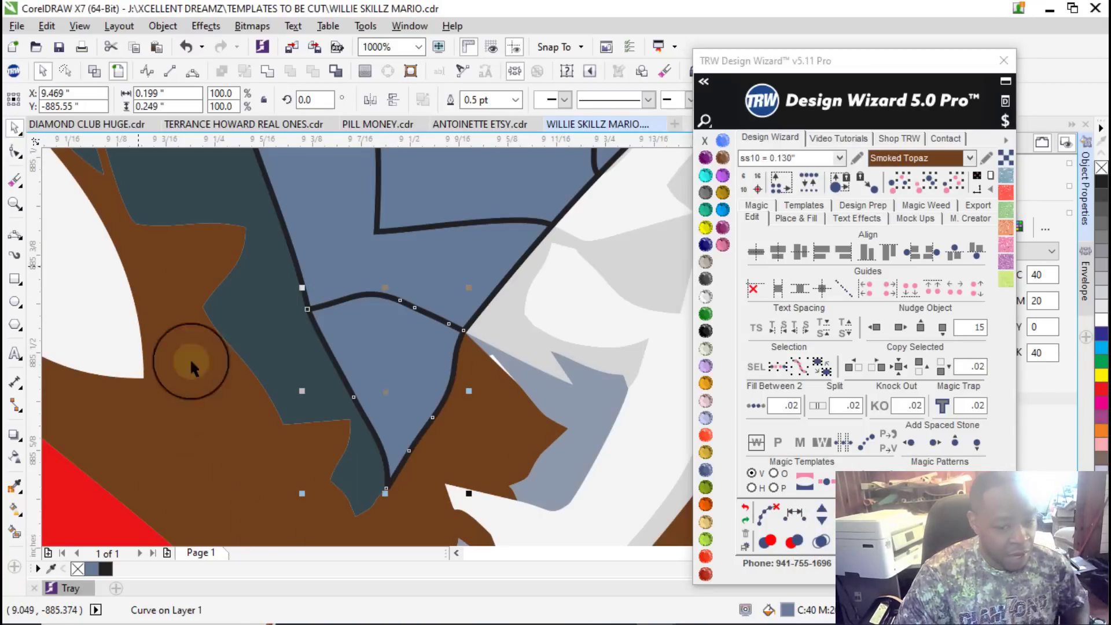
{"action": "scroll", "coordinate": [257, 410], "scroll_direction": "down", "scroll_amount": 2}
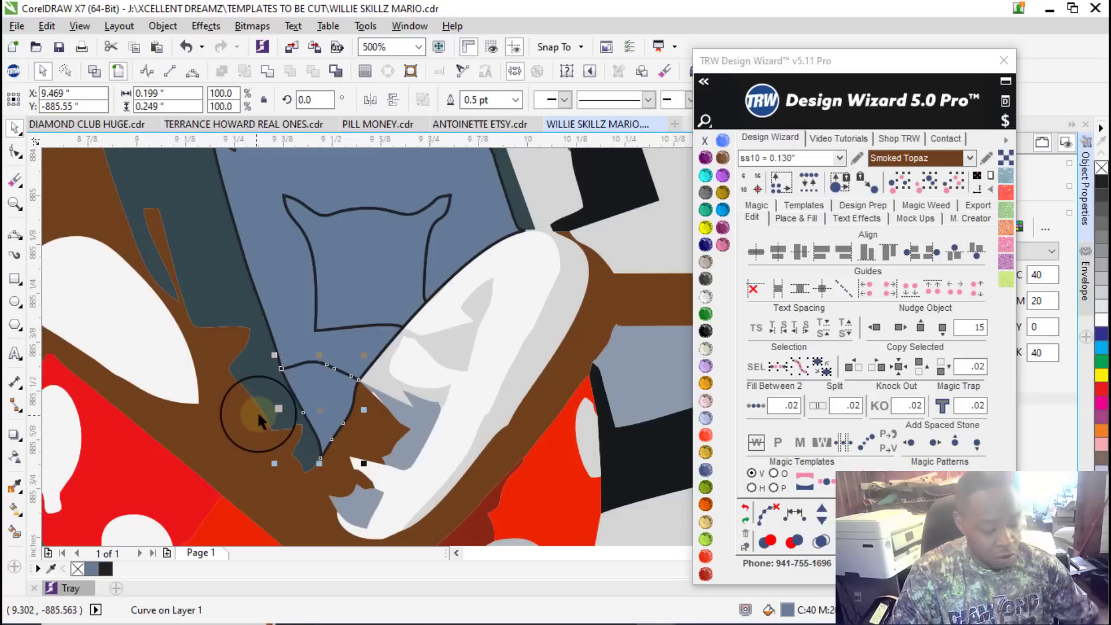
{"action": "left_click", "coordinate": [296, 327], "text": "shift"}
{"action": "left_click", "coordinate": [343, 299], "text": "shift"}
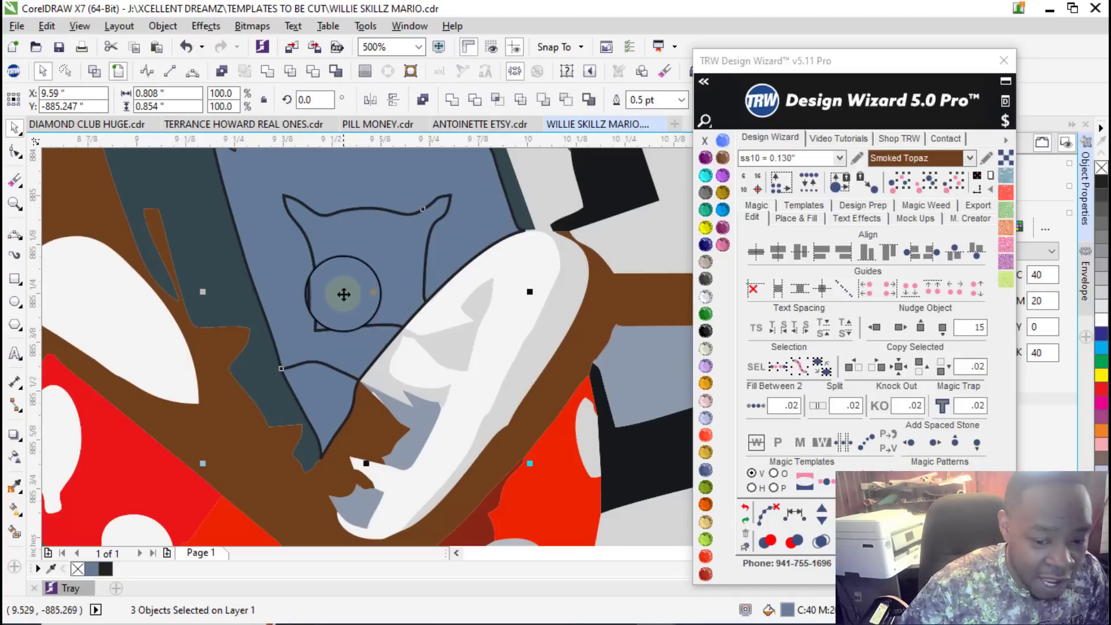
{"action": "right_click", "coordinate": [344, 299]}
{"action": "left_click", "coordinate": [422, 326]}
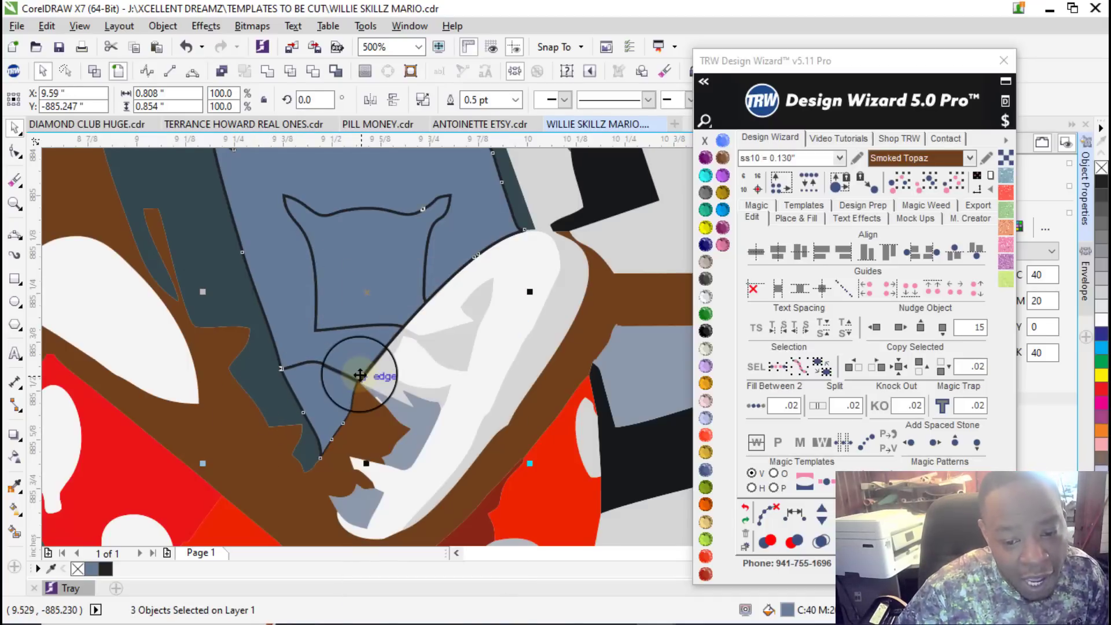
{"action": "scroll", "coordinate": [359, 375], "scroll_direction": "down", "scroll_amount": 6}
{"action": "scroll", "coordinate": [353, 370], "scroll_direction": "up", "scroll_amount": 4}
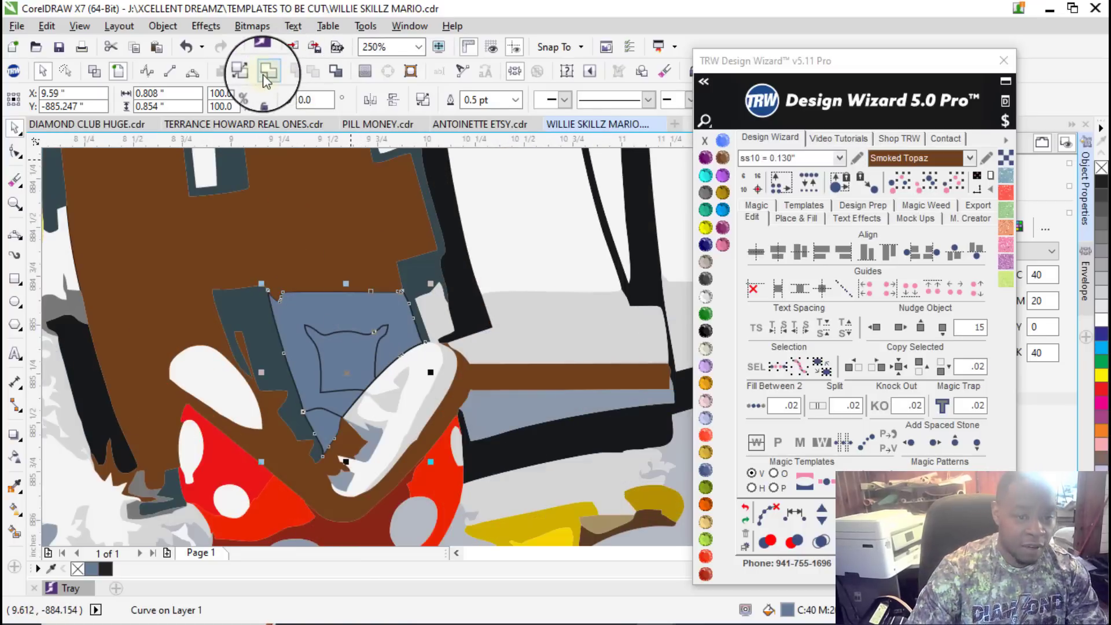
Step: Combine the blue-grey shape beneath the H's crossbar with the brown lettering and weld them together
{"action": "scroll", "coordinate": [344, 352], "scroll_direction": "down", "scroll_amount": 4}
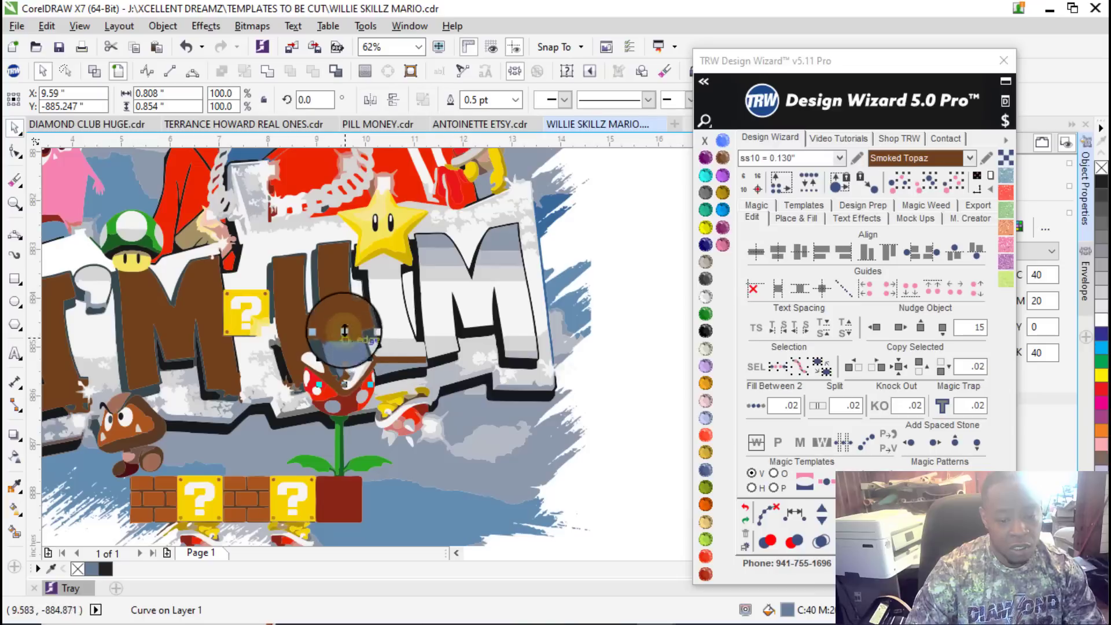
{"action": "left_click", "coordinate": [330, 295], "text": "shift"}
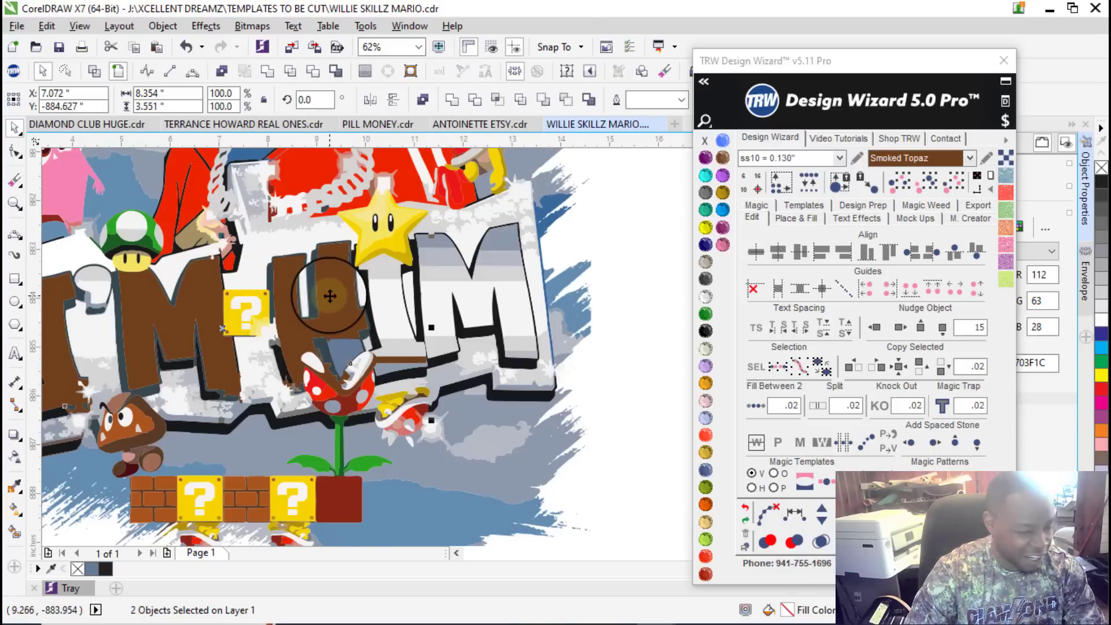
{"action": "right_click", "coordinate": [329, 295]}
{"action": "left_click", "coordinate": [367, 327]}
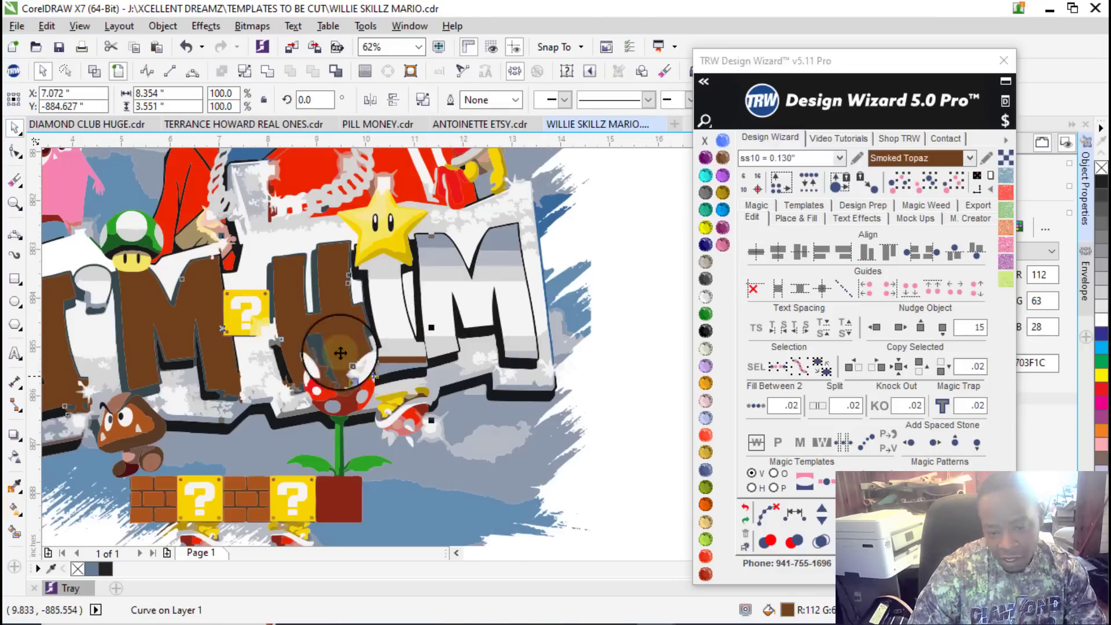
{"action": "left_click", "coordinate": [267, 71]}
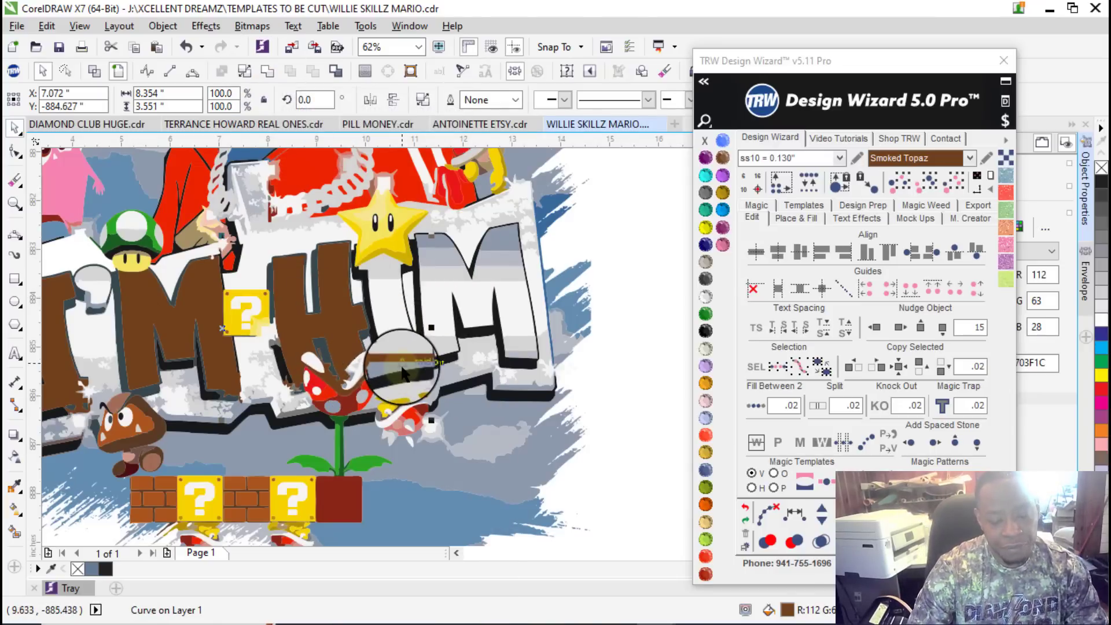
Step: Compare the traced H and the area around the piranha plant with the original artwork
{"action": "scroll", "coordinate": [374, 384], "scroll_direction": "up", "scroll_amount": 1}
{"action": "scroll", "coordinate": [374, 385], "scroll_direction": "down", "scroll_amount": 3}
{"action": "left_click", "coordinate": [542, 380]}
{"action": "scroll", "coordinate": [383, 381], "scroll_direction": "up", "scroll_amount": 5}
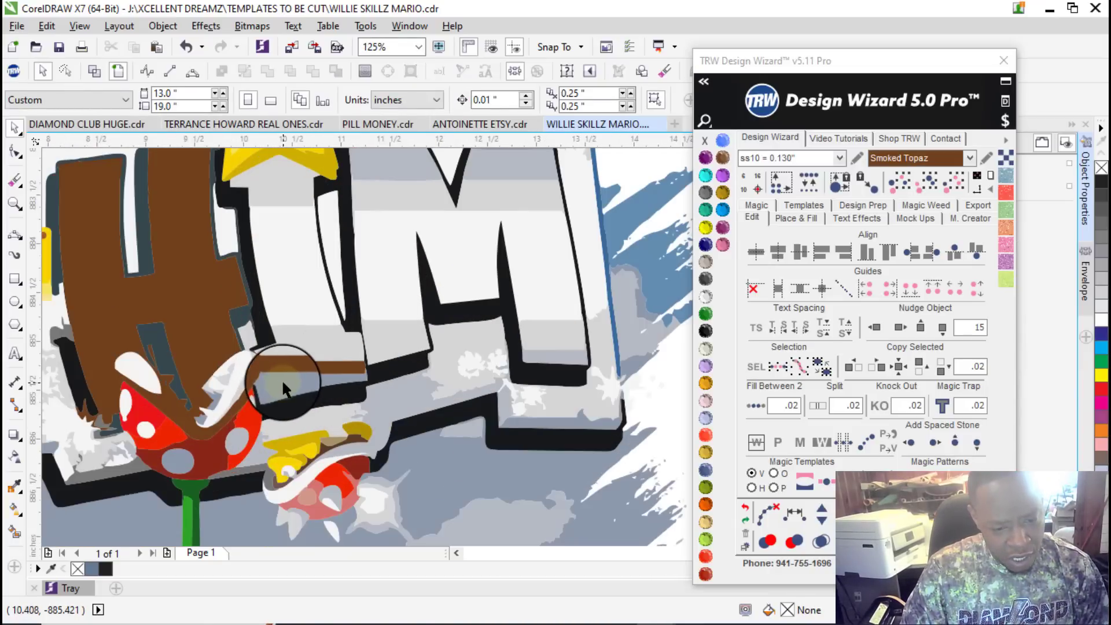
{"action": "scroll", "coordinate": [283, 380], "scroll_direction": "down", "scroll_amount": 3}
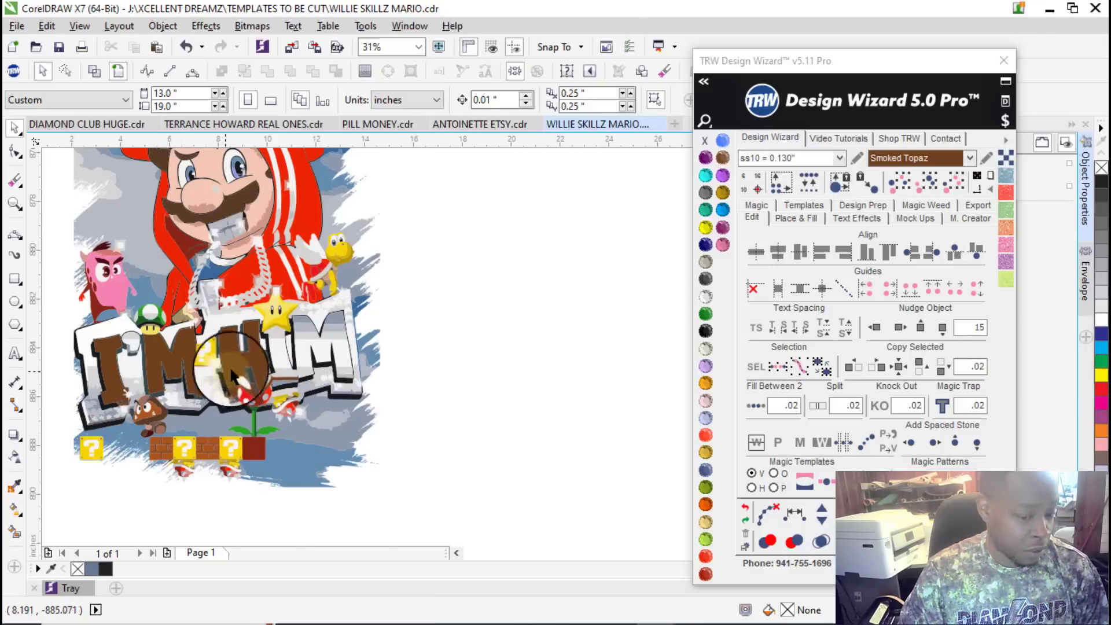
{"action": "scroll", "coordinate": [279, 366], "scroll_direction": "up", "scroll_amount": 4}
{"action": "scroll", "coordinate": [363, 415], "scroll_direction": "down", "scroll_amount": 6}
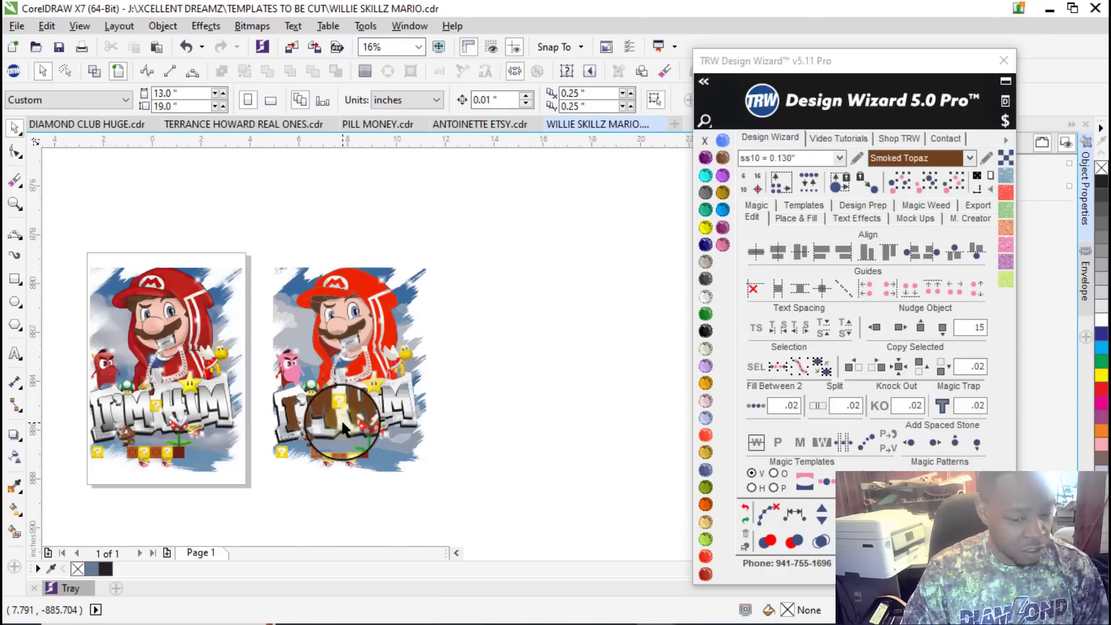
{"action": "scroll", "coordinate": [341, 419], "scroll_direction": "up", "scroll_amount": 3}
{"action": "scroll", "coordinate": [350, 419], "scroll_direction": "down", "scroll_amount": 3}
{"action": "scroll", "coordinate": [324, 416], "scroll_direction": "up", "scroll_amount": 6}
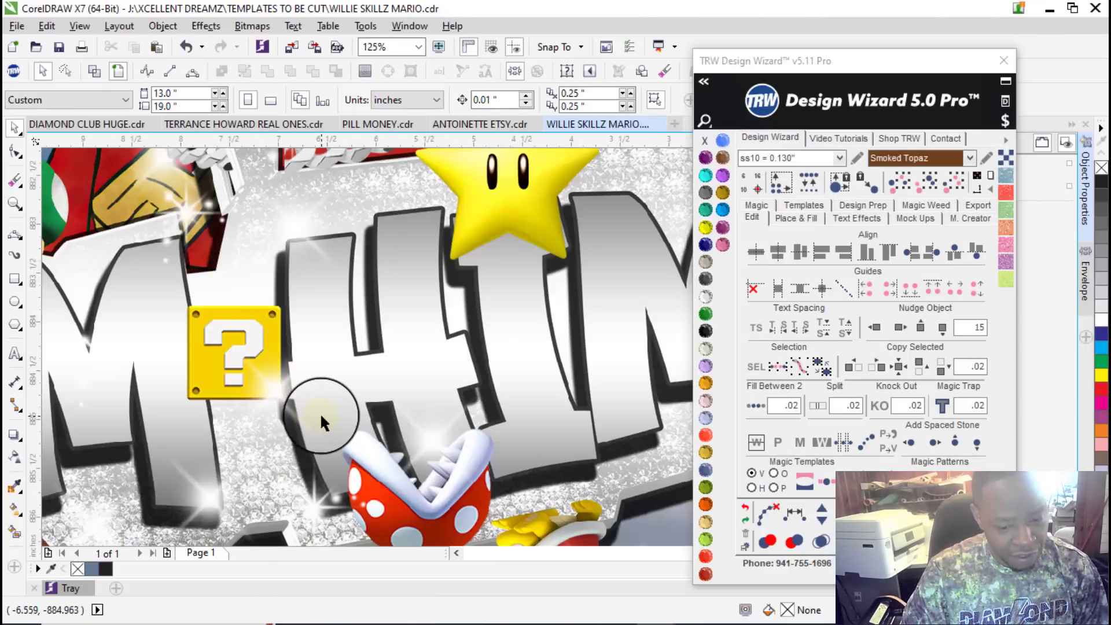
{"action": "scroll", "coordinate": [320, 412], "scroll_direction": "down", "scroll_amount": 3}
{"action": "scroll", "coordinate": [381, 412], "scroll_direction": "up", "scroll_amount": 1}
{"action": "scroll", "coordinate": [460, 385], "scroll_direction": "up", "scroll_amount": 1}
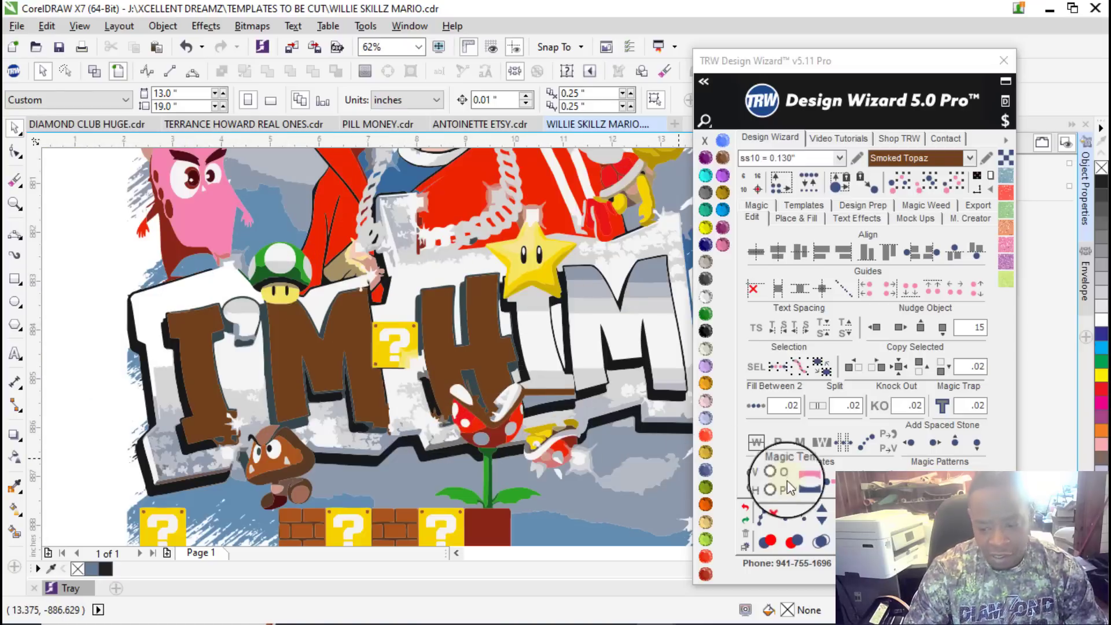
Step: Undo the recent welds, fills and node edits around the piranha plant, back through the brown recolouring of the H
{"action": "left_click", "coordinate": [745, 514]}
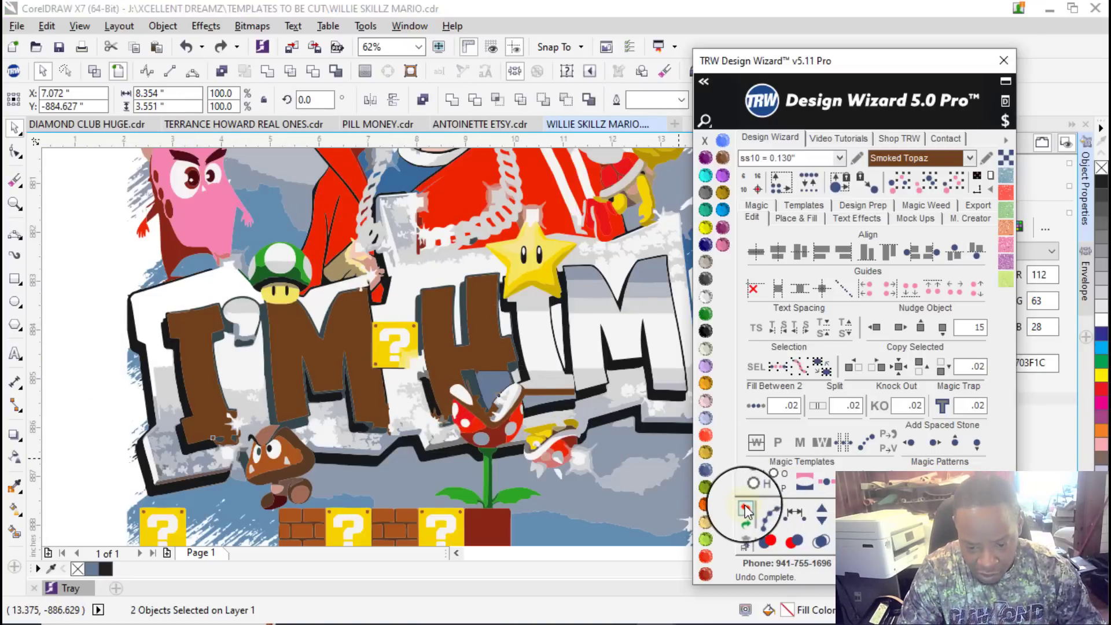
{"action": "left_click", "coordinate": [745, 507]}
{"action": "left_click", "coordinate": [745, 509]}
{"action": "left_click", "coordinate": [746, 509]}
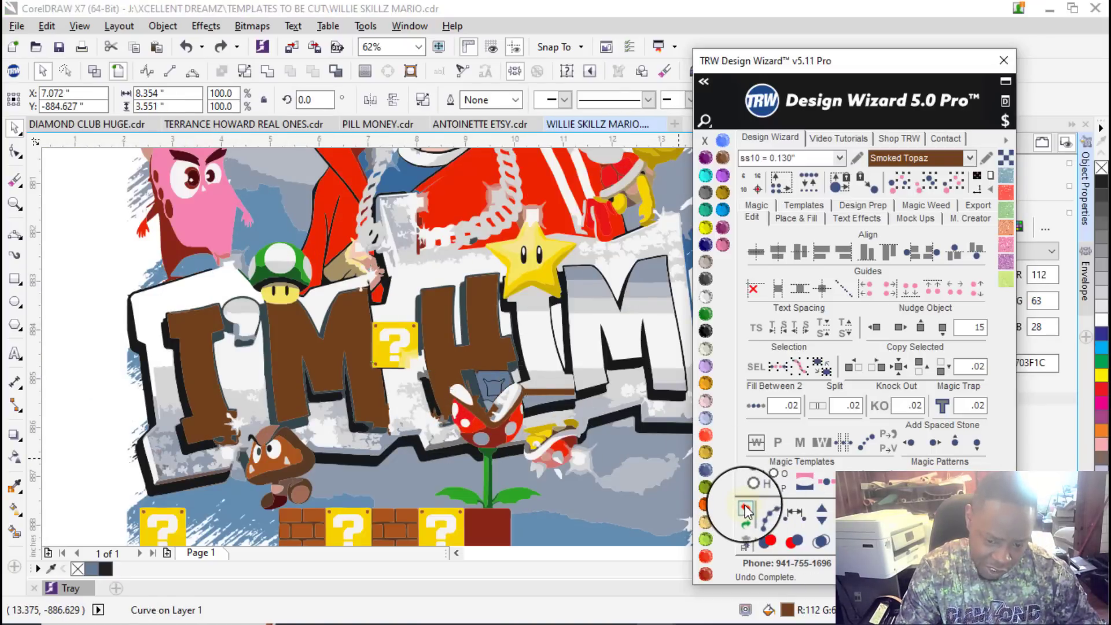
{"action": "left_click", "coordinate": [746, 510]}
{"action": "left_click", "coordinate": [745, 510]}
{"action": "left_click", "coordinate": [746, 510]}
{"action": "left_click", "coordinate": [746, 509]}
{"action": "left_click", "coordinate": [746, 510]}
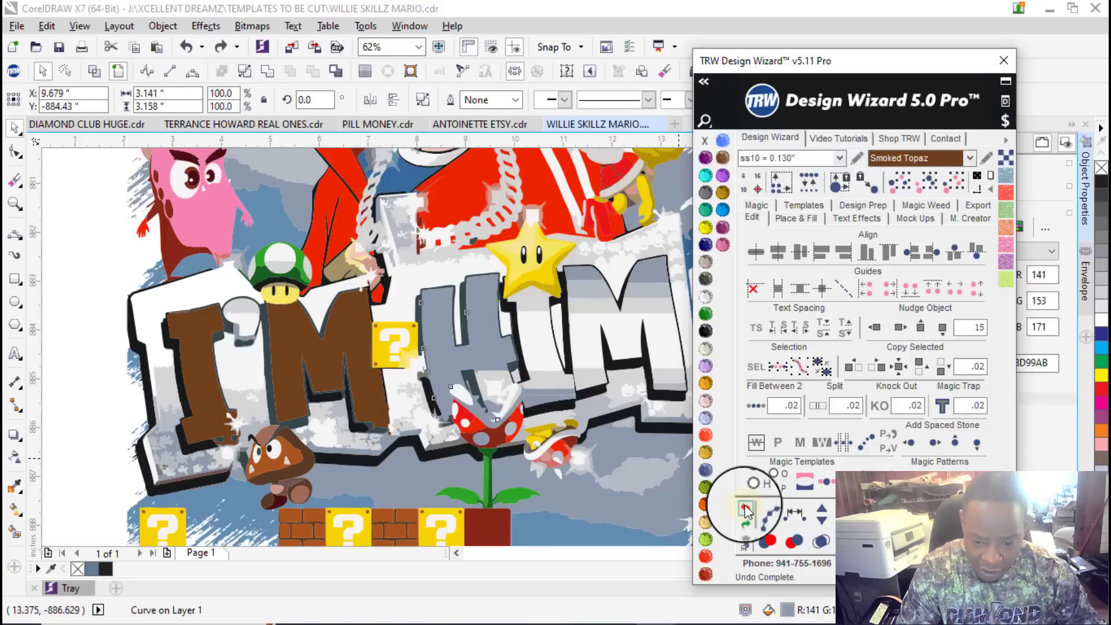
Step: Undo the earlier merges of the H's face, back to its separate traced grey and white pieces
{"action": "scroll", "coordinate": [370, 408], "scroll_direction": "down", "scroll_amount": 3}
{"action": "scroll", "coordinate": [349, 400], "scroll_direction": "up", "scroll_amount": 6}
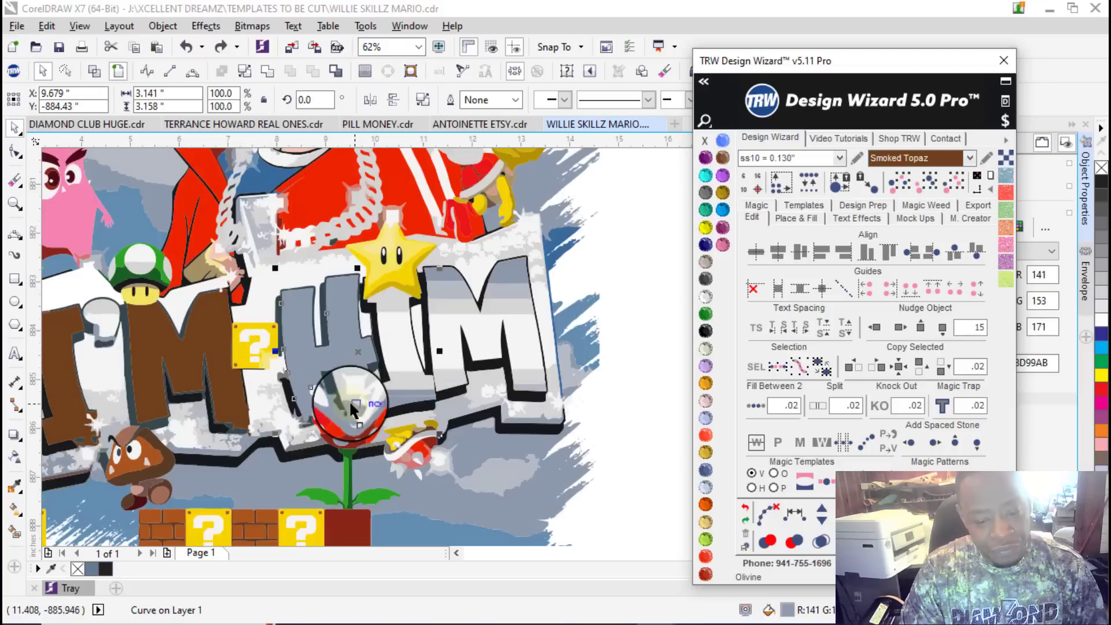
{"action": "scroll", "coordinate": [321, 419], "scroll_direction": "up", "scroll_amount": 3}
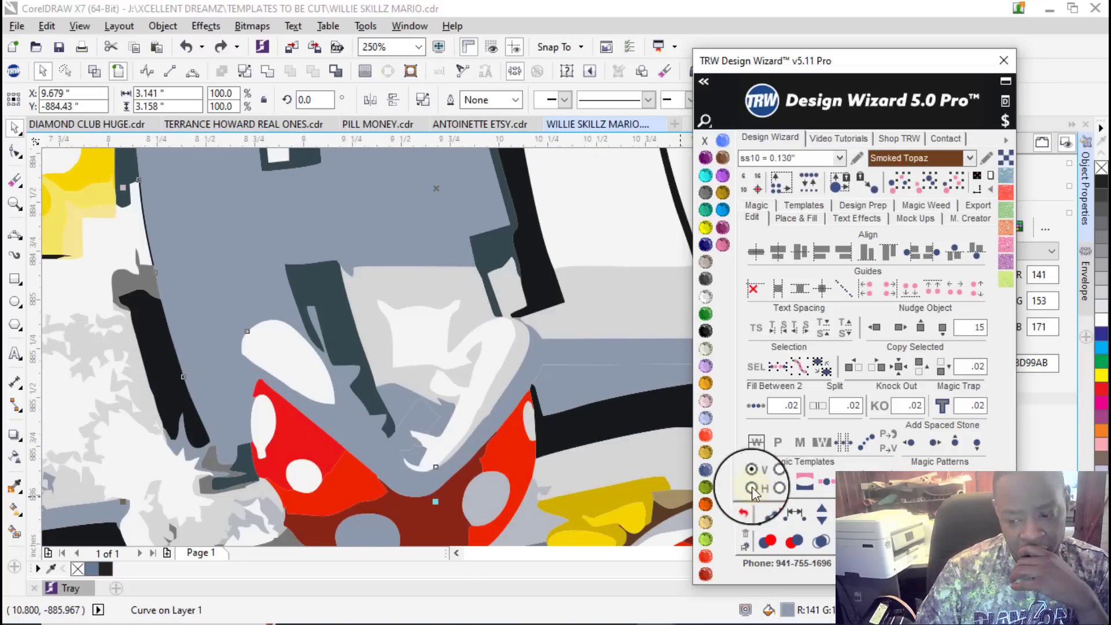
{"action": "left_click", "coordinate": [746, 510]}
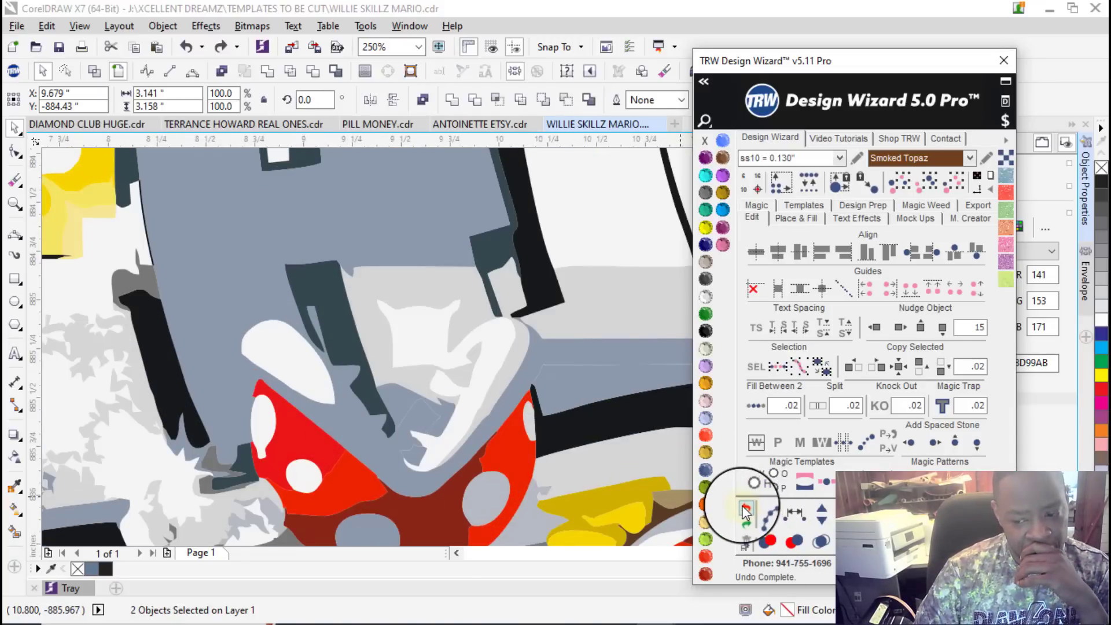
{"action": "left_click", "coordinate": [746, 509]}
{"action": "left_click", "coordinate": [746, 510]}
{"action": "left_click", "coordinate": [746, 510]}
{"action": "scroll", "coordinate": [370, 371], "scroll_direction": "down", "scroll_amount": 4}
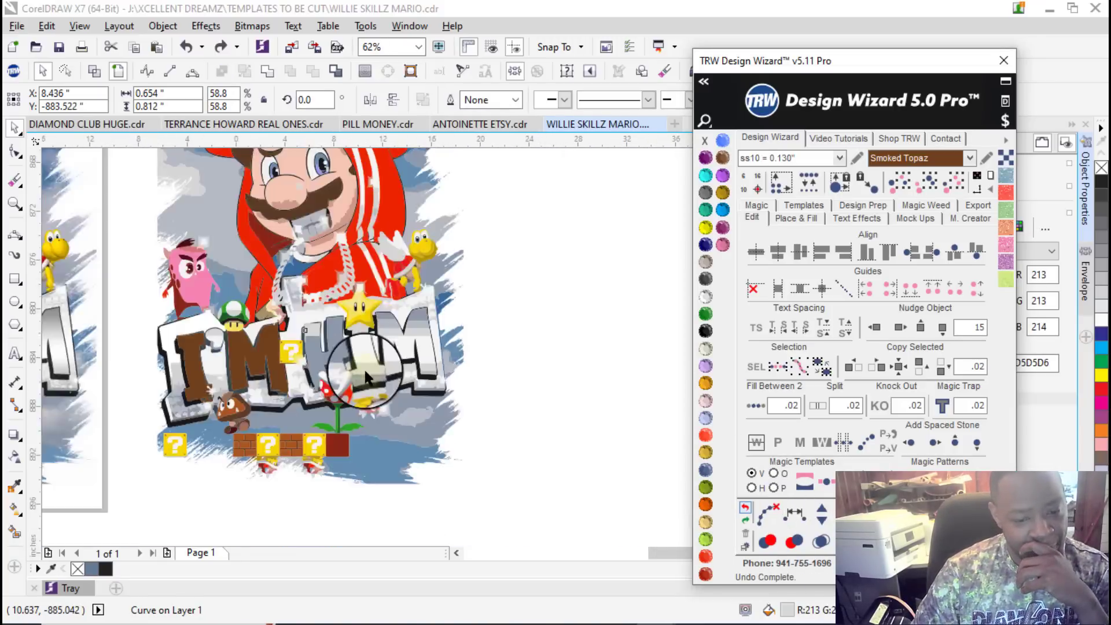
{"action": "scroll", "coordinate": [365, 370], "scroll_direction": "down", "scroll_amount": 1}
{"action": "scroll", "coordinate": [329, 361], "scroll_direction": "up", "scroll_amount": 1}
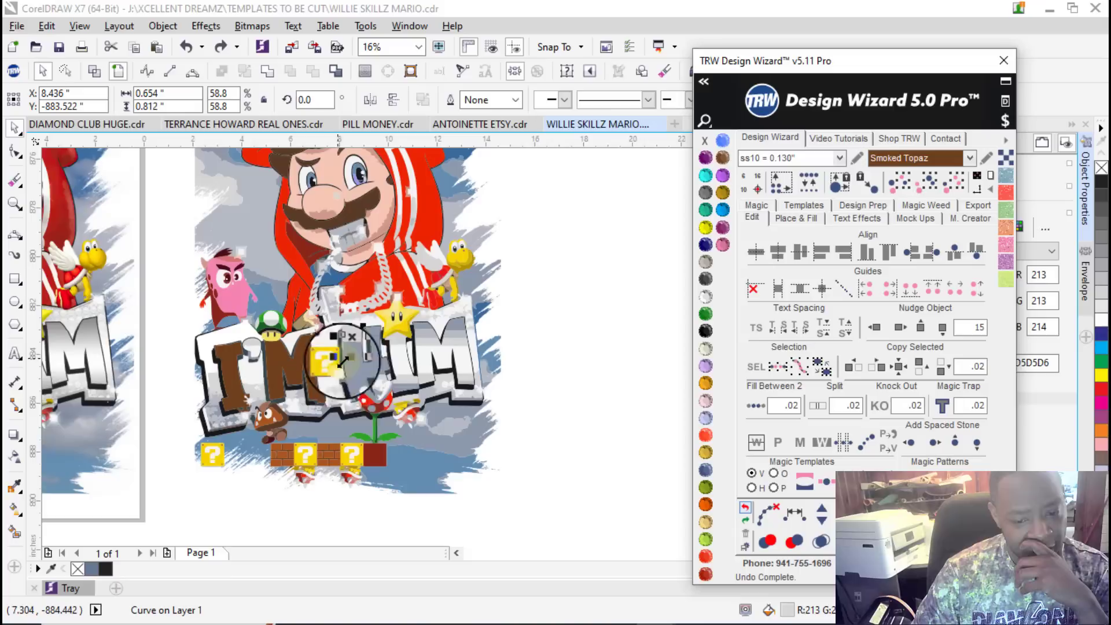
{"action": "left_click", "coordinate": [746, 510]}
Step: Draw a three-point curve about 0.33 x 0.37 in around the outer end of the piranha plant's left lip
{"action": "scroll", "coordinate": [373, 405], "scroll_direction": "up", "scroll_amount": 2}
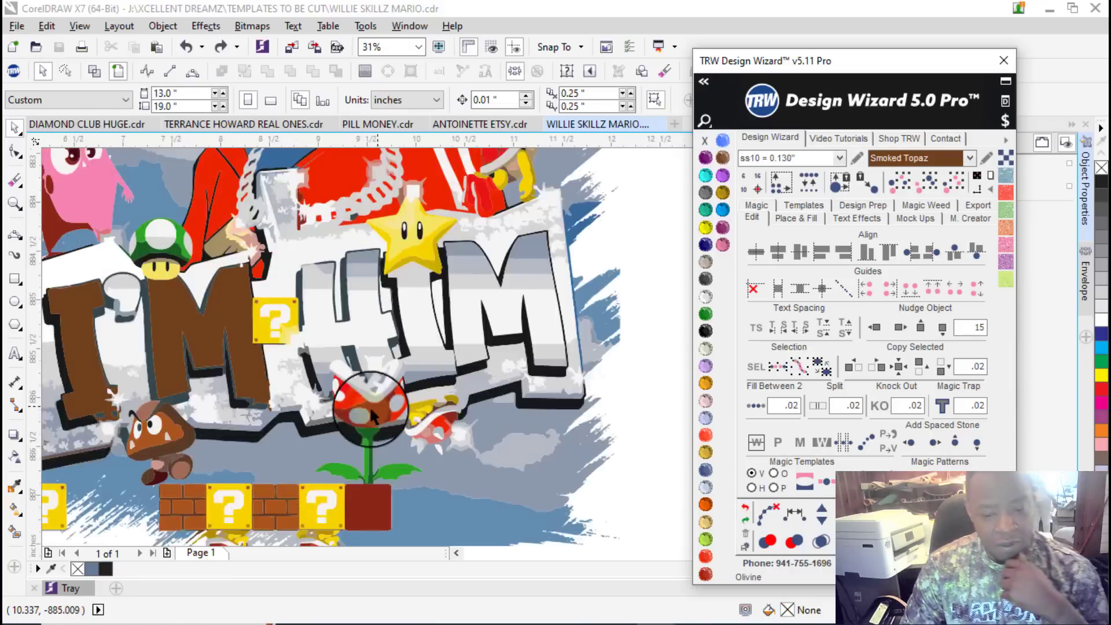
{"action": "scroll", "coordinate": [373, 405], "scroll_direction": "up", "scroll_amount": 1}
{"action": "scroll", "coordinate": [342, 362], "scroll_direction": "up", "scroll_amount": 2}
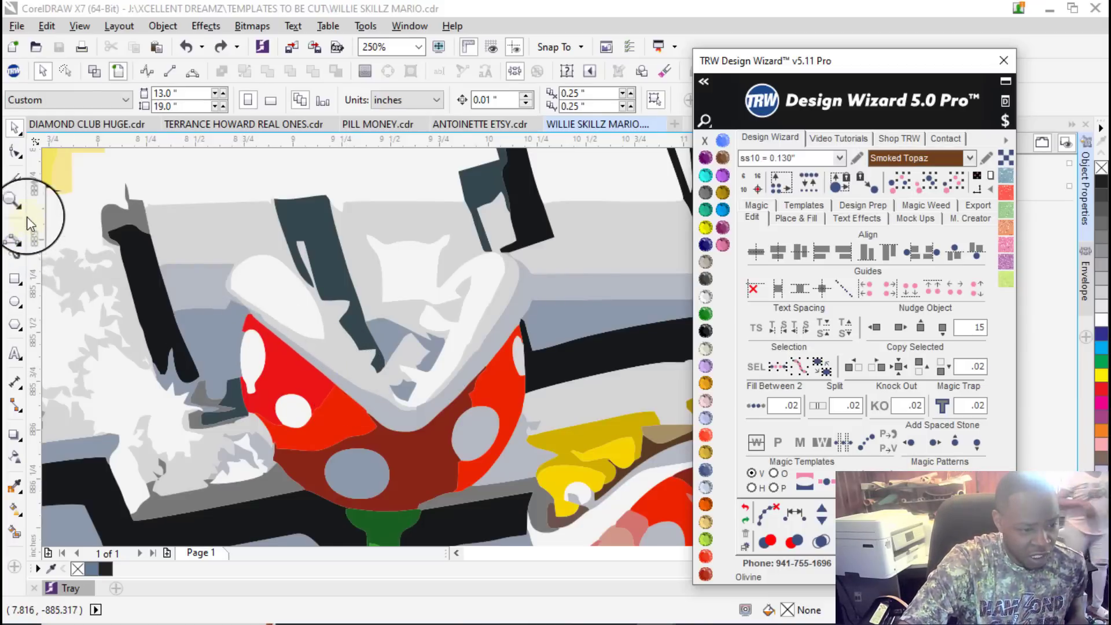
{"action": "left_click", "coordinate": [18, 238]}
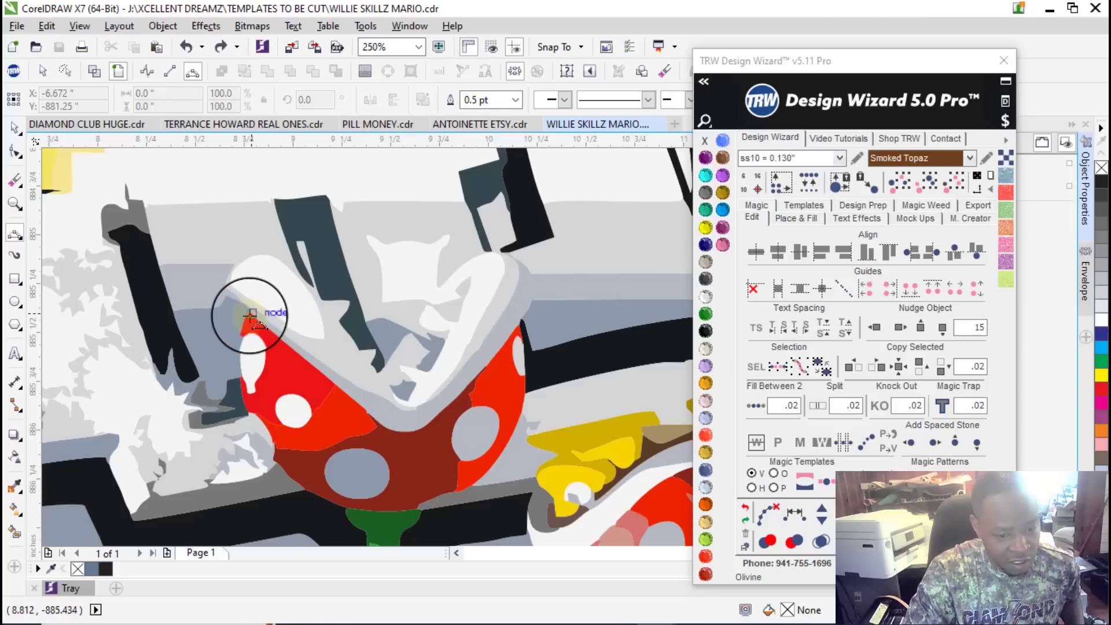
{"action": "left_click", "coordinate": [248, 313]}
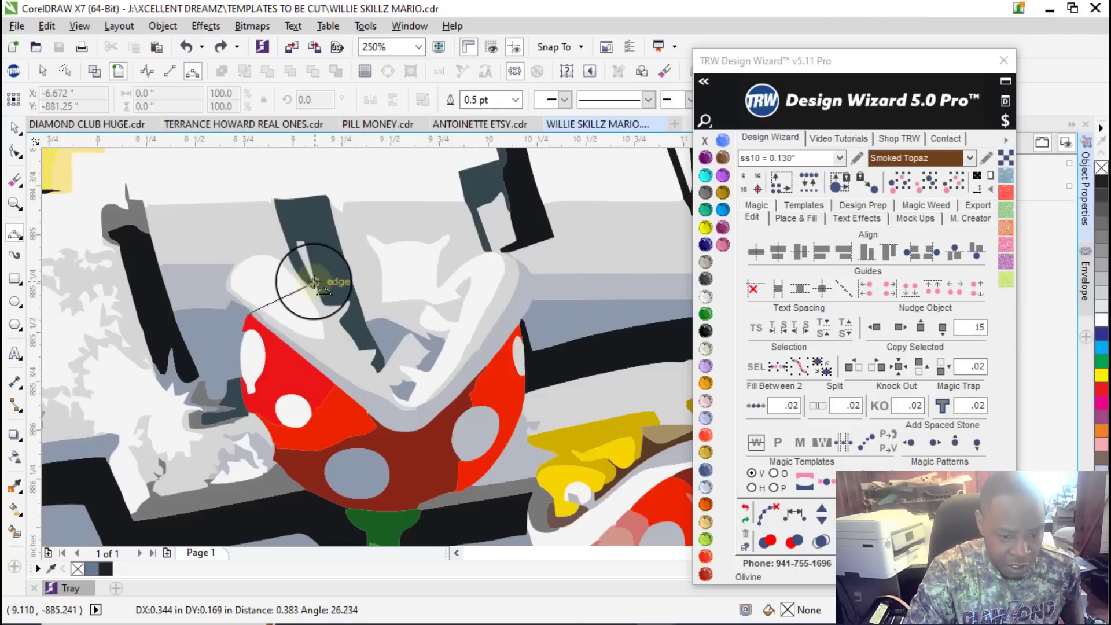
{"action": "left_click", "coordinate": [289, 244]}
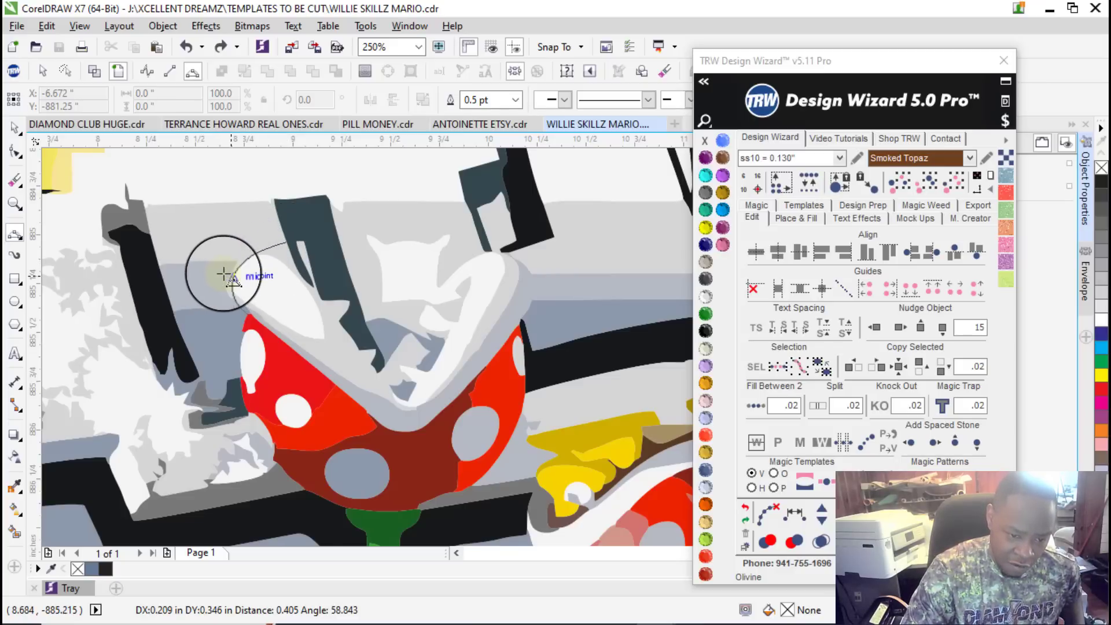
{"action": "left_click", "coordinate": [225, 275]}
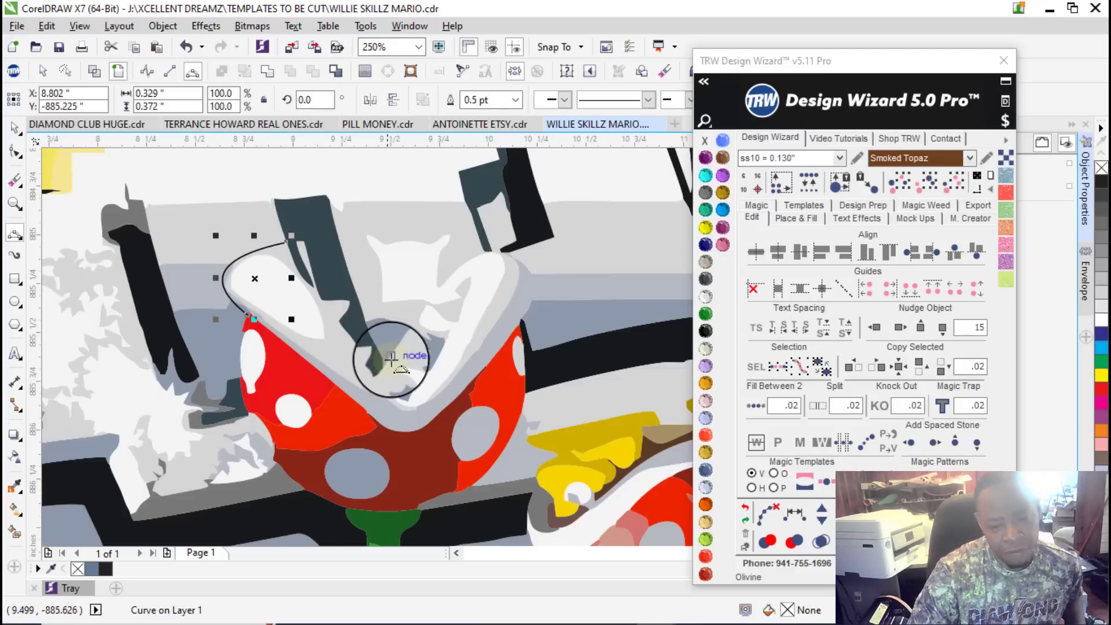
Step: Draw a three-point curve about 0.51 x 0.59 in along the inner edge of the piranha plant's right lip
{"action": "scroll", "coordinate": [409, 354], "scroll_direction": "down", "scroll_amount": 1}
{"action": "scroll", "coordinate": [489, 330], "scroll_direction": "up", "scroll_amount": 1}
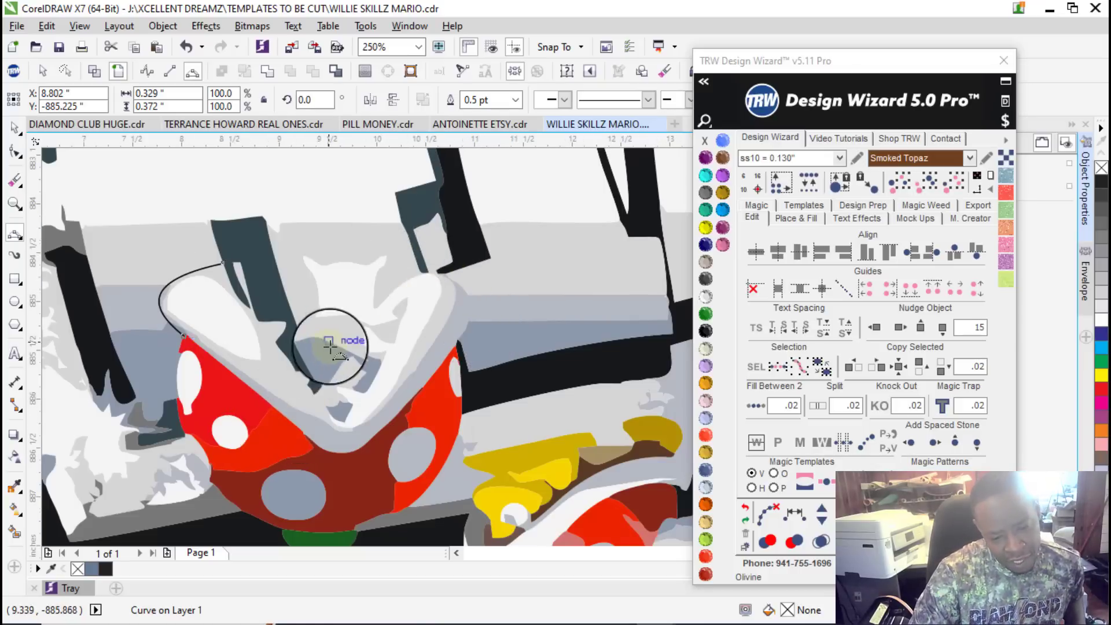
{"action": "scroll", "coordinate": [323, 336], "scroll_direction": "down", "scroll_amount": 1}
{"action": "scroll", "coordinate": [327, 370], "scroll_direction": "up", "scroll_amount": 1}
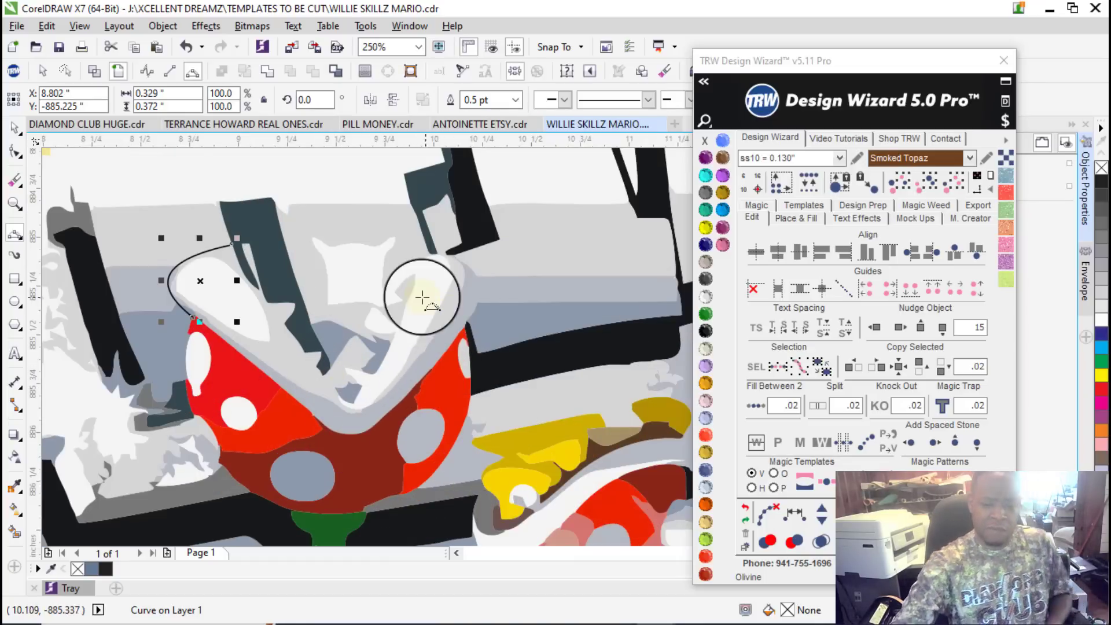
{"action": "left_click", "coordinate": [332, 363]}
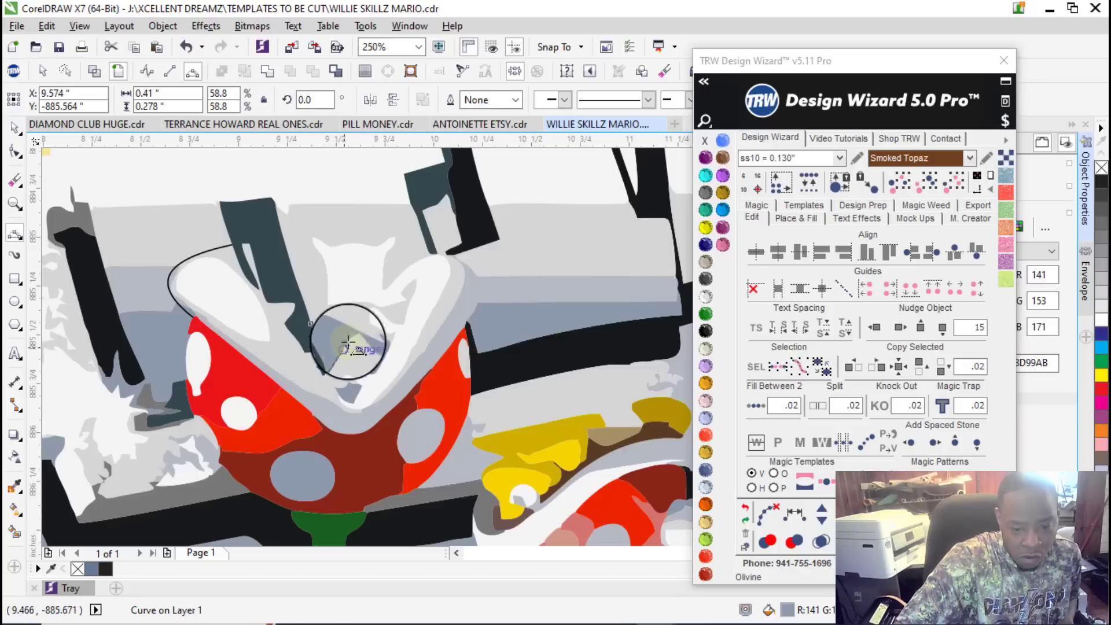
{"action": "left_click", "coordinate": [330, 367]}
{"action": "left_click_drag", "start_coordinate": [427, 253], "coordinate": [401, 273]}
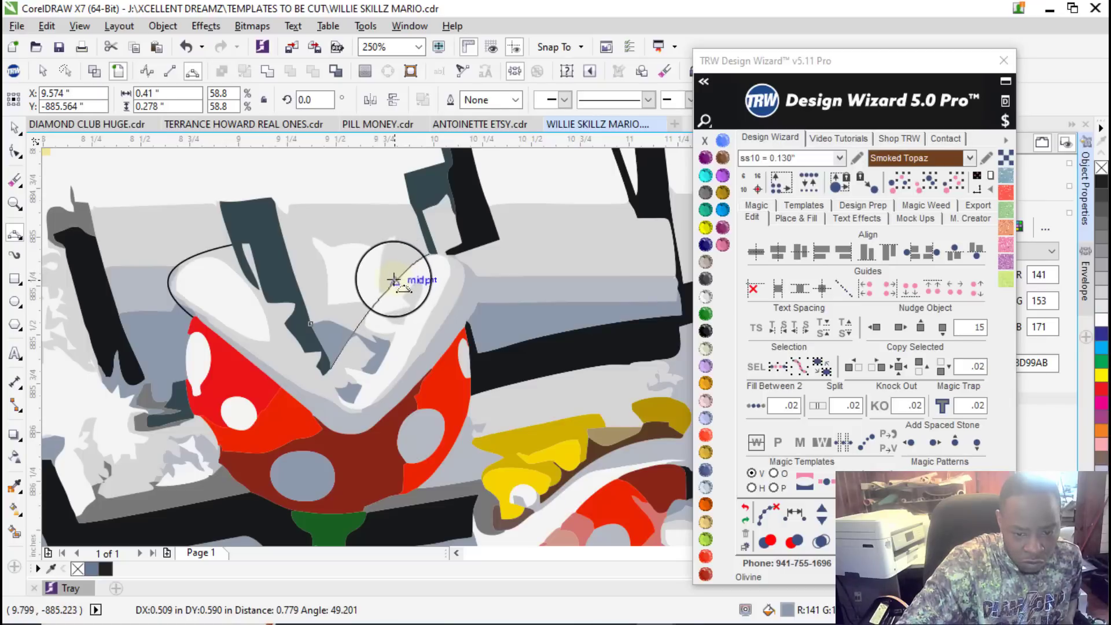
{"action": "left_click_drag", "start_coordinate": [386, 287], "coordinate": [397, 271]}
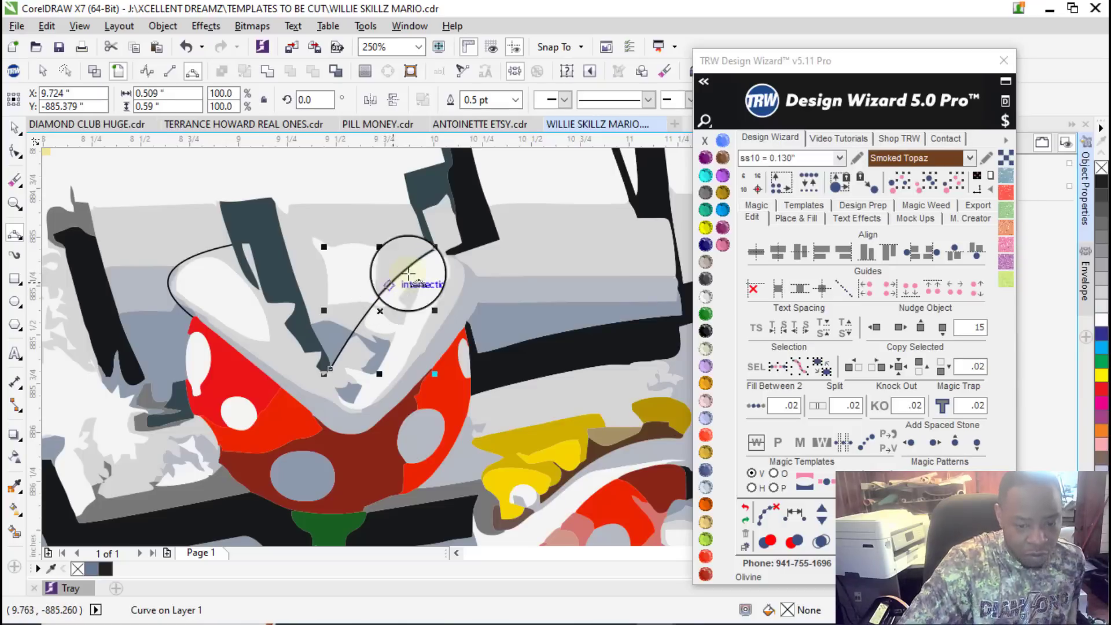
Step: Draw a three-point curve about 0.15 x 0.35 in around the outer tip of the piranha plant's right lip
{"action": "scroll", "coordinate": [442, 294], "scroll_direction": "down", "scroll_amount": 2}
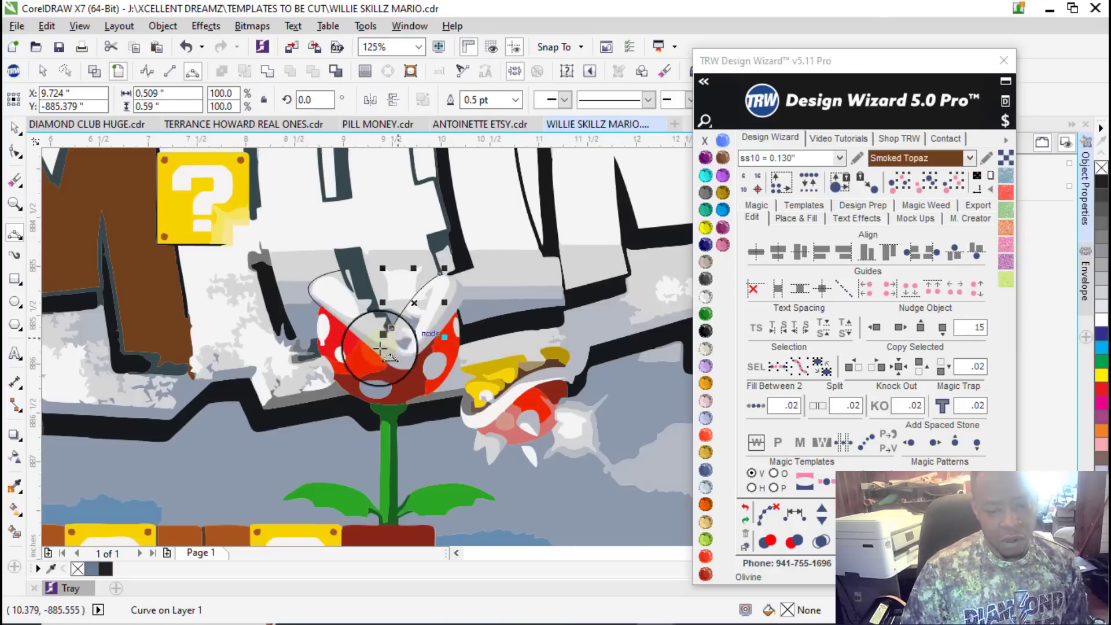
{"action": "scroll", "coordinate": [413, 352], "scroll_direction": "up", "scroll_amount": 2}
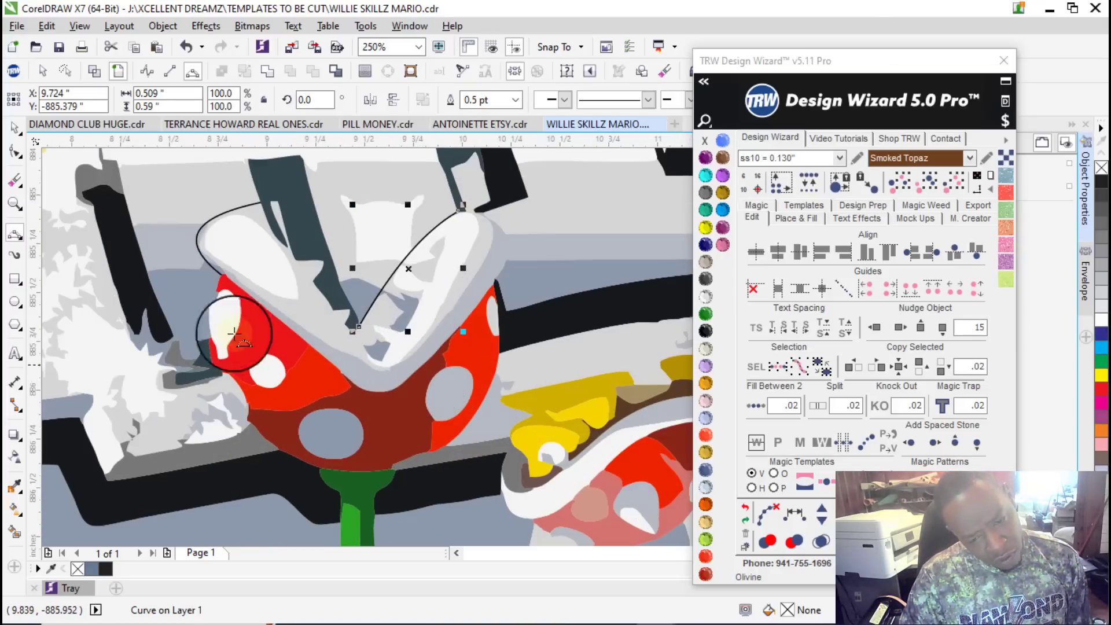
{"action": "scroll", "coordinate": [441, 338], "scroll_direction": "up", "scroll_amount": 1}
{"action": "scroll", "coordinate": [422, 305], "scroll_direction": "down", "scroll_amount": 2}
{"action": "scroll", "coordinate": [428, 332], "scroll_direction": "down", "scroll_amount": 1}
{"action": "scroll", "coordinate": [450, 310], "scroll_direction": "up", "scroll_amount": 3}
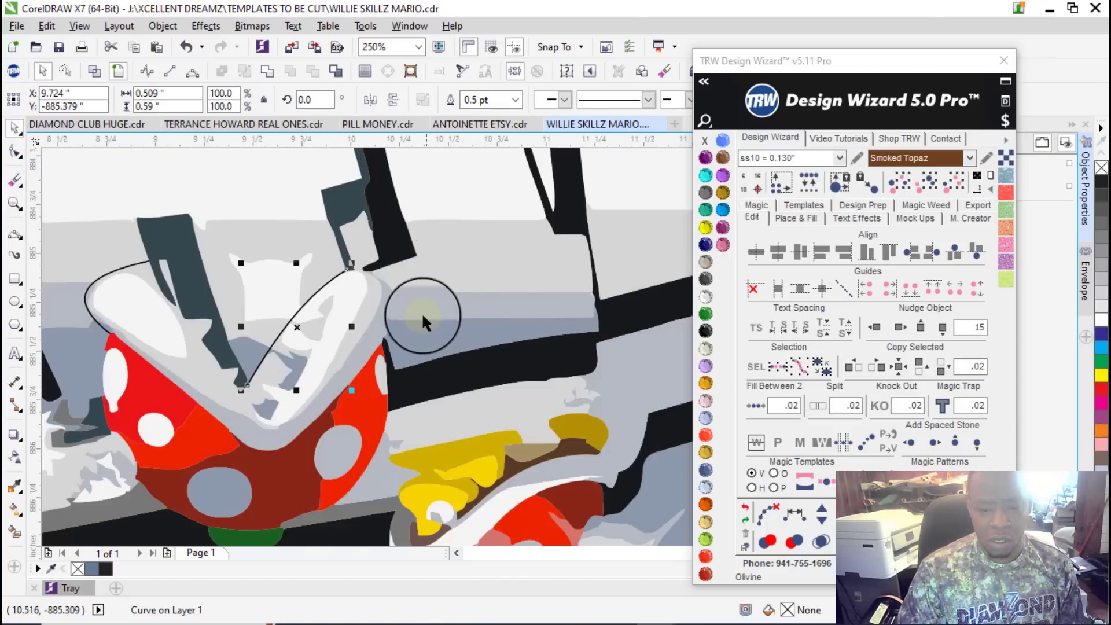
{"action": "left_click", "coordinate": [15, 232]}
{"action": "left_click", "coordinate": [371, 272]}
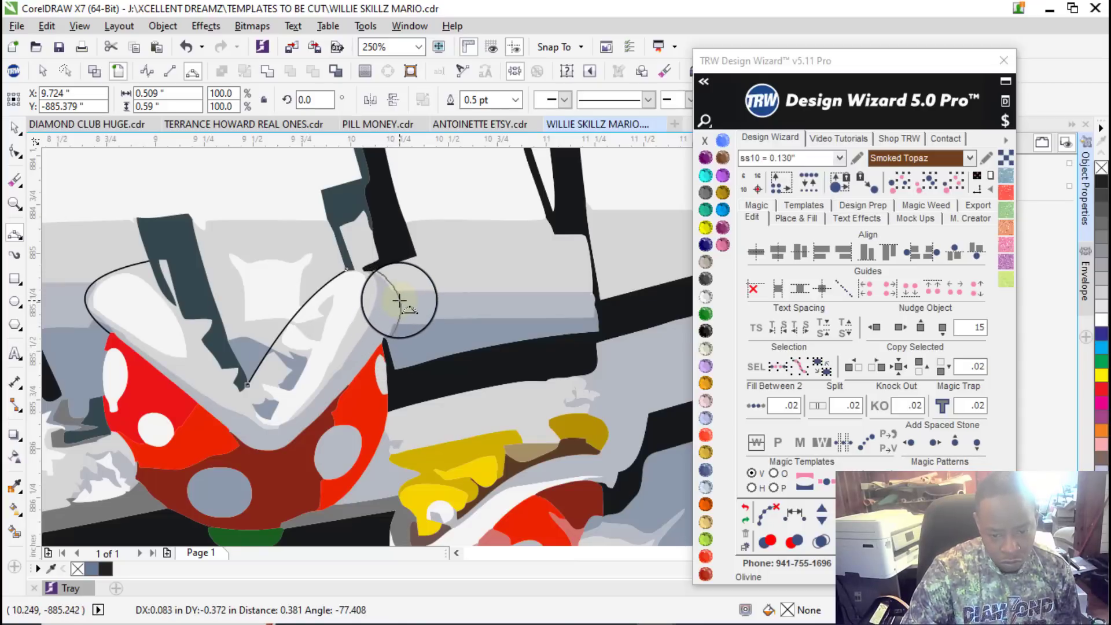
{"action": "left_click", "coordinate": [399, 300]}
{"action": "scroll", "coordinate": [269, 232], "scroll_direction": "down", "scroll_amount": 2}
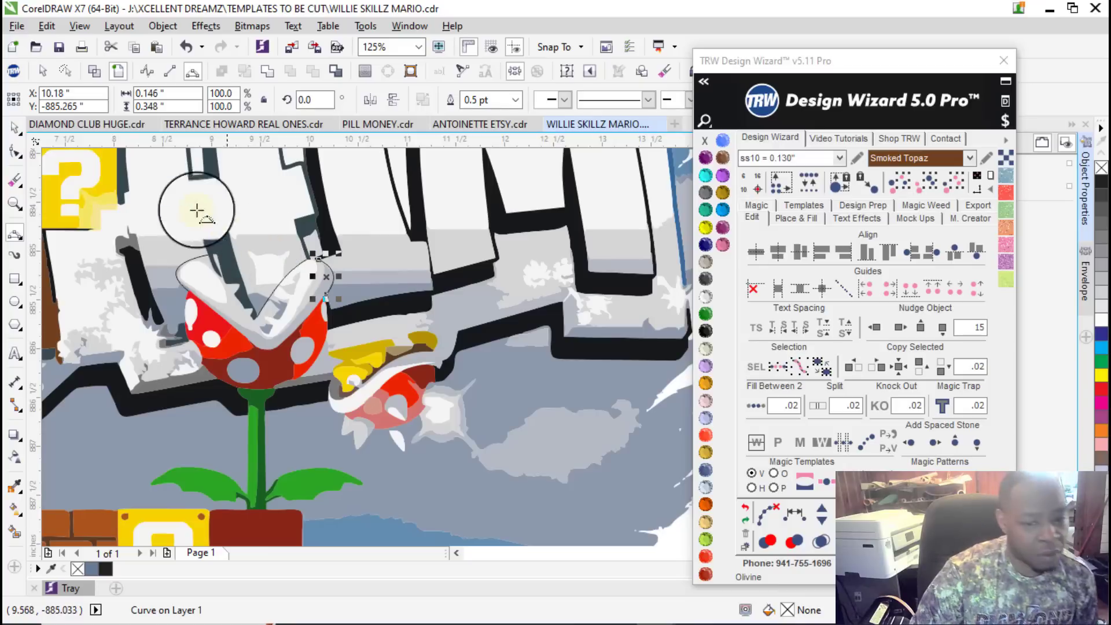
Step: Leave the curve tool, view the whole design and save the drawing
{"action": "left_click", "coordinate": [14, 130]}
{"action": "scroll", "coordinate": [321, 405], "scroll_direction": "down", "scroll_amount": 2}
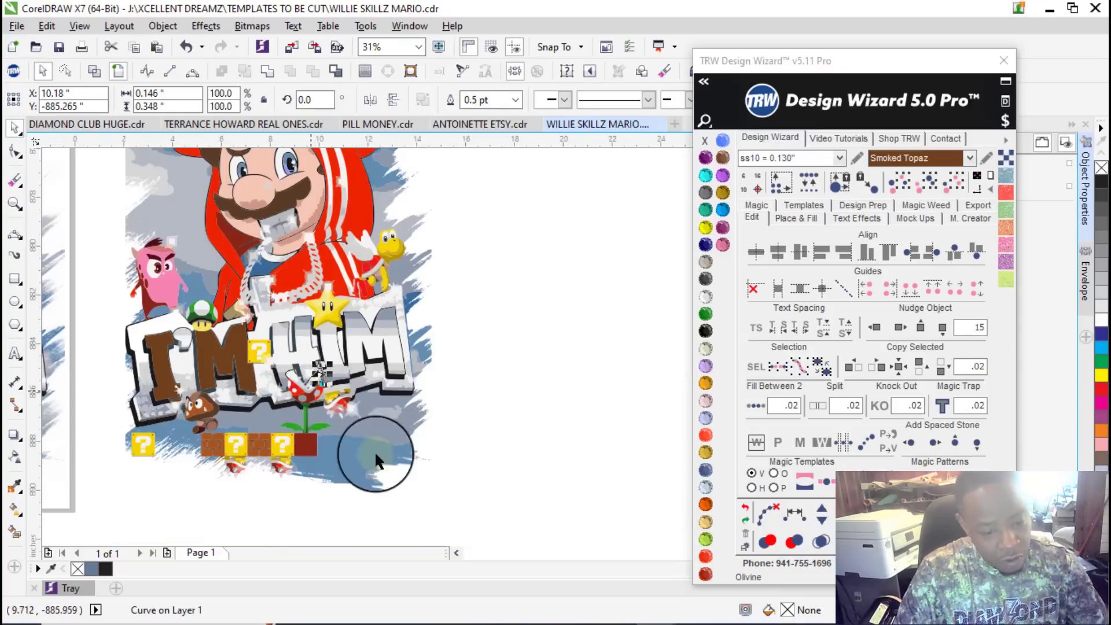
{"action": "scroll", "coordinate": [220, 350], "scroll_direction": "up", "scroll_amount": 3}
{"action": "scroll", "coordinate": [470, 435], "scroll_direction": "down", "scroll_amount": 4}
{"action": "key", "text": "ctrl+s"}
{"action": "scroll", "coordinate": [477, 431], "scroll_direction": "up", "scroll_amount": 2}
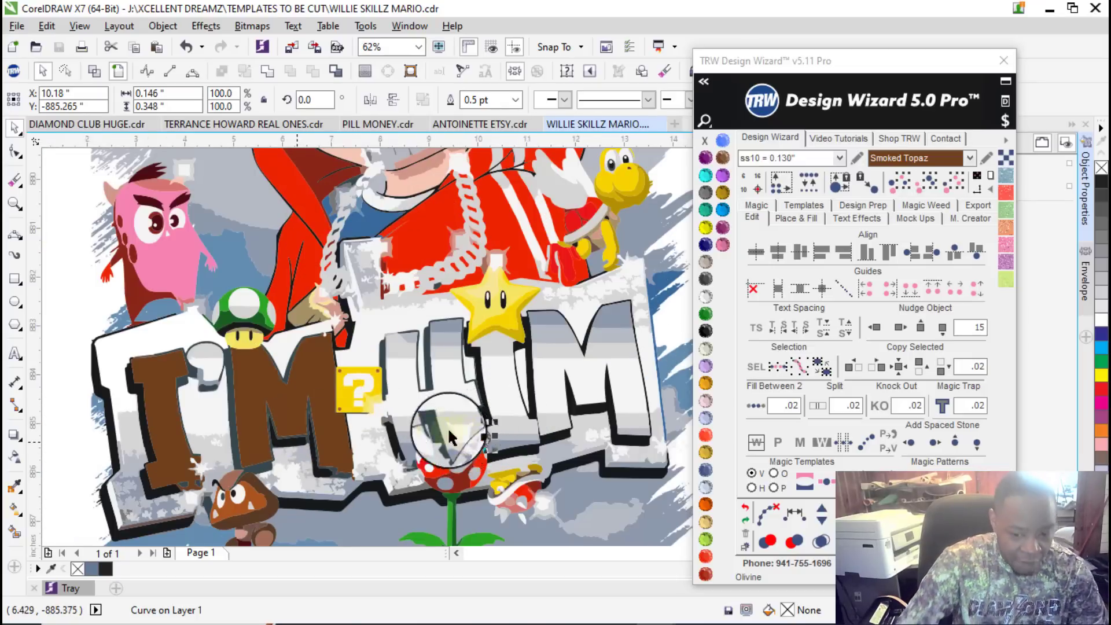
Step: Select the grey and blue-grey shading pieces of the H together and fill them with Emerald
{"action": "scroll", "coordinate": [457, 428], "scroll_direction": "up", "scroll_amount": 1}
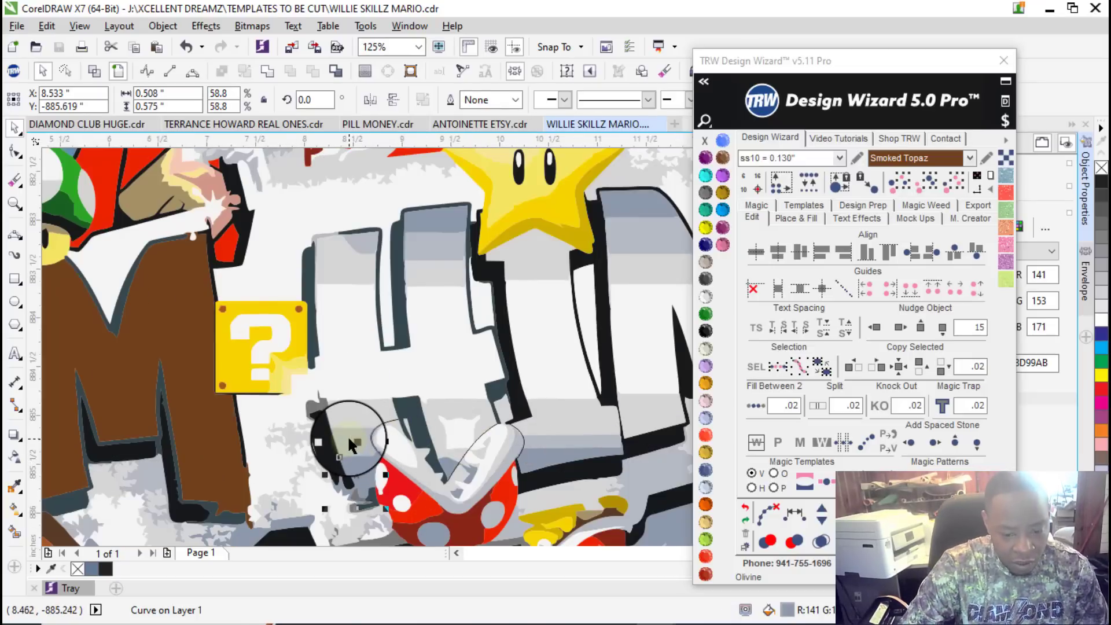
{"action": "left_click", "coordinate": [342, 430], "text": "shift"}
{"action": "left_click", "coordinate": [341, 403], "text": "shift"}
{"action": "left_click", "coordinate": [335, 265], "text": "shift"}
{"action": "left_click", "coordinate": [439, 212], "text": "shift"}
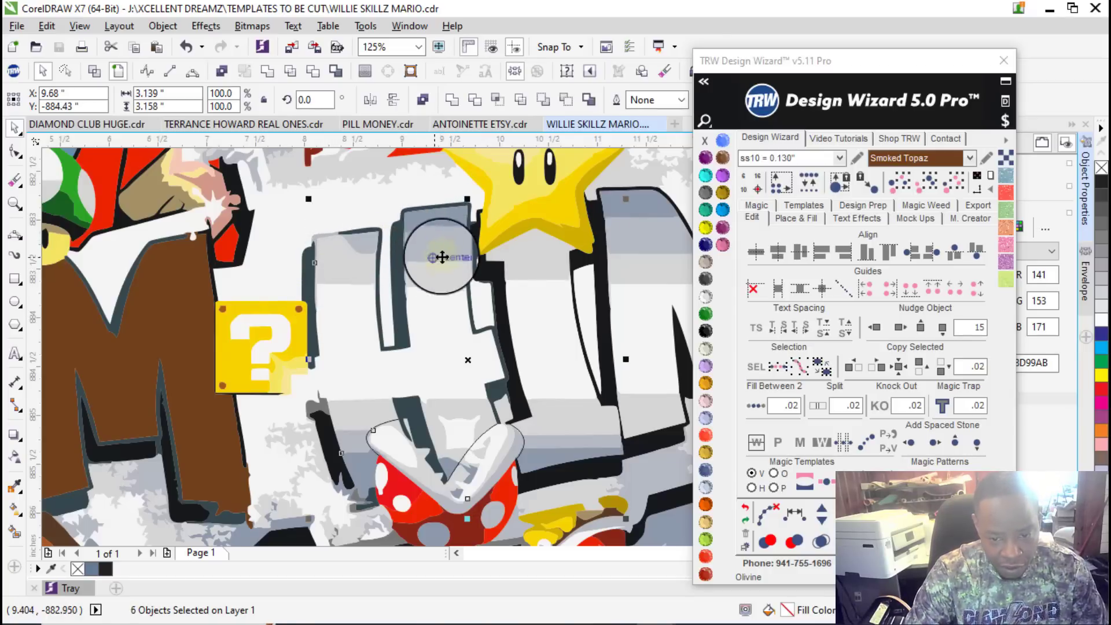
{"action": "left_click", "coordinate": [460, 364], "text": "shift"}
{"action": "left_click", "coordinate": [458, 413], "text": "shift"}
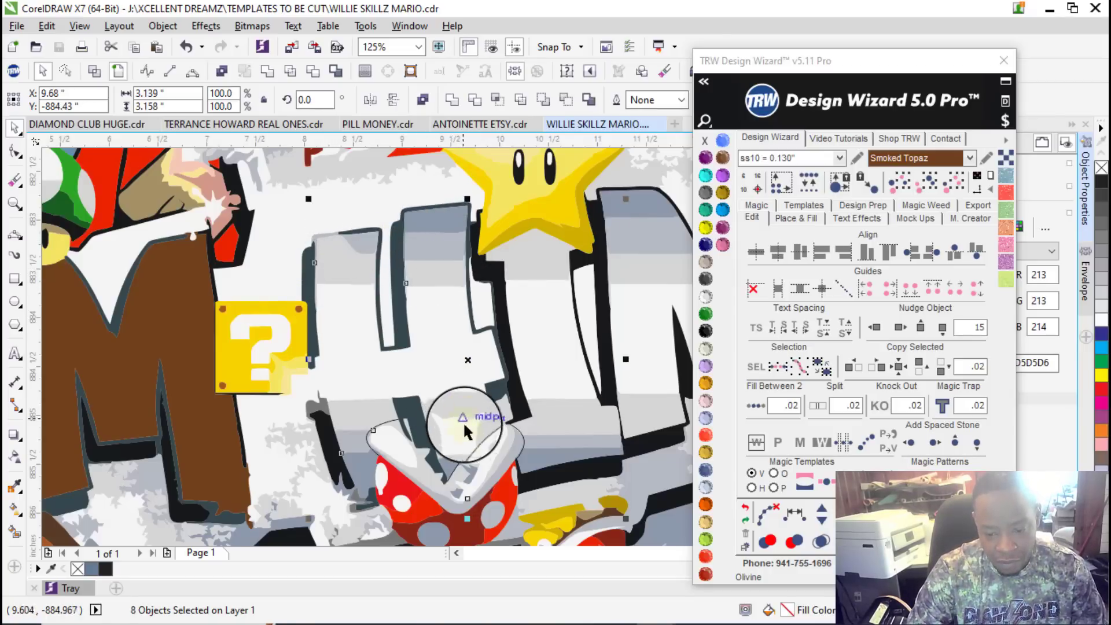
{"action": "left_click", "coordinate": [705, 313]}
Step: Check the Emerald pieces around the piranha plant's lips and combine them into one curve
{"action": "scroll", "coordinate": [392, 347], "scroll_direction": "down", "scroll_amount": 2}
{"action": "scroll", "coordinate": [435, 388], "scroll_direction": "up", "scroll_amount": 6}
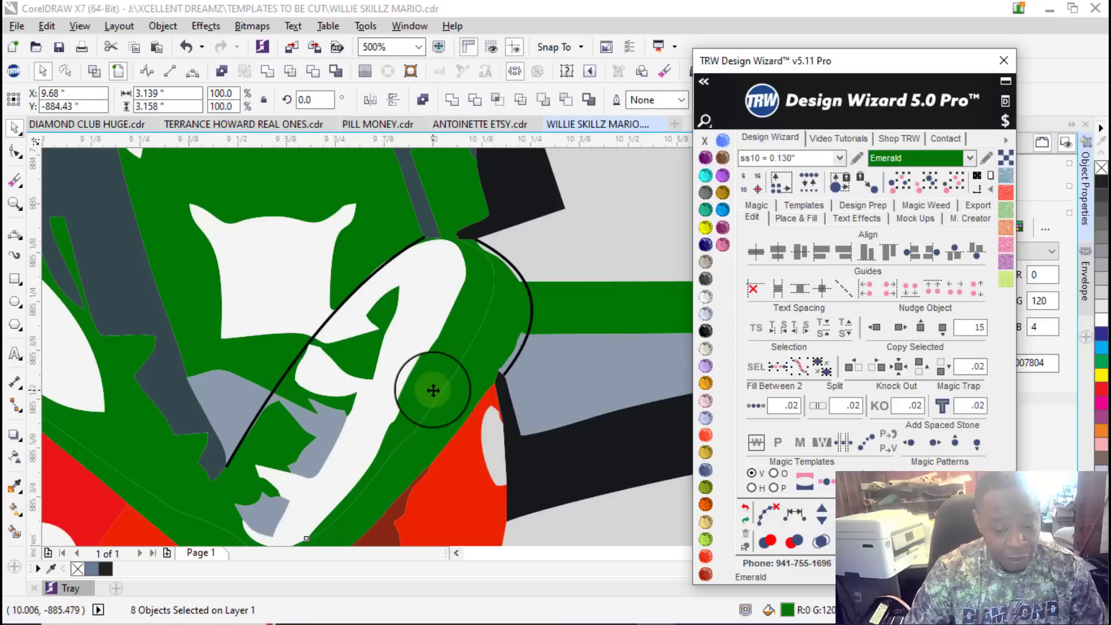
{"action": "scroll", "coordinate": [410, 376], "scroll_direction": "down", "scroll_amount": 4}
{"action": "scroll", "coordinate": [440, 364], "scroll_direction": "up", "scroll_amount": 2}
{"action": "scroll", "coordinate": [460, 379], "scroll_direction": "down", "scroll_amount": 3}
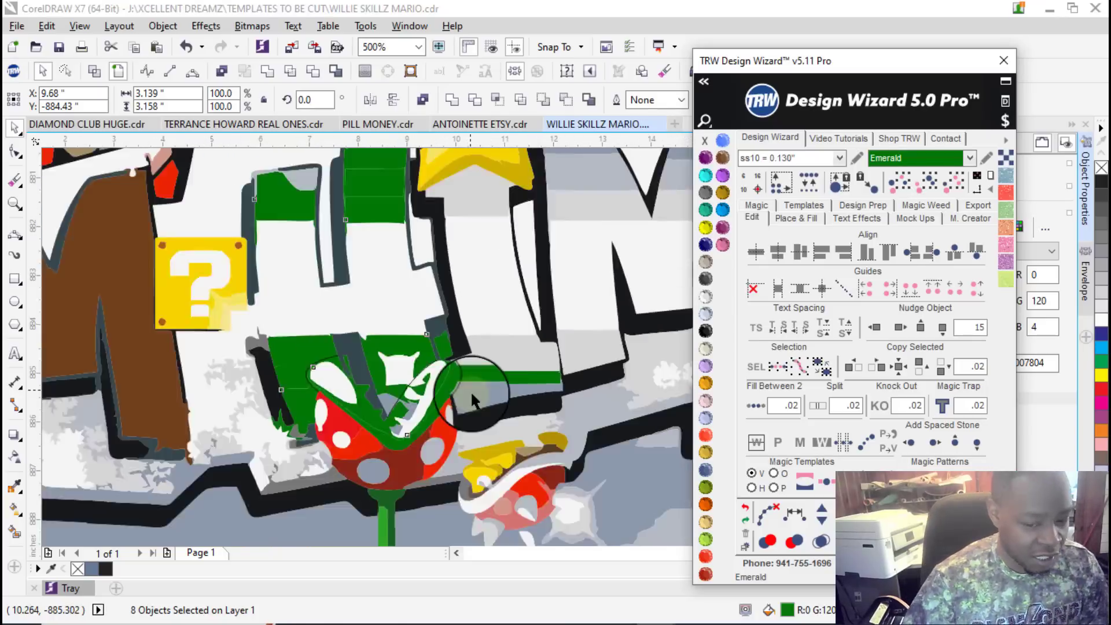
{"action": "scroll", "coordinate": [462, 387], "scroll_direction": "up", "scroll_amount": 2}
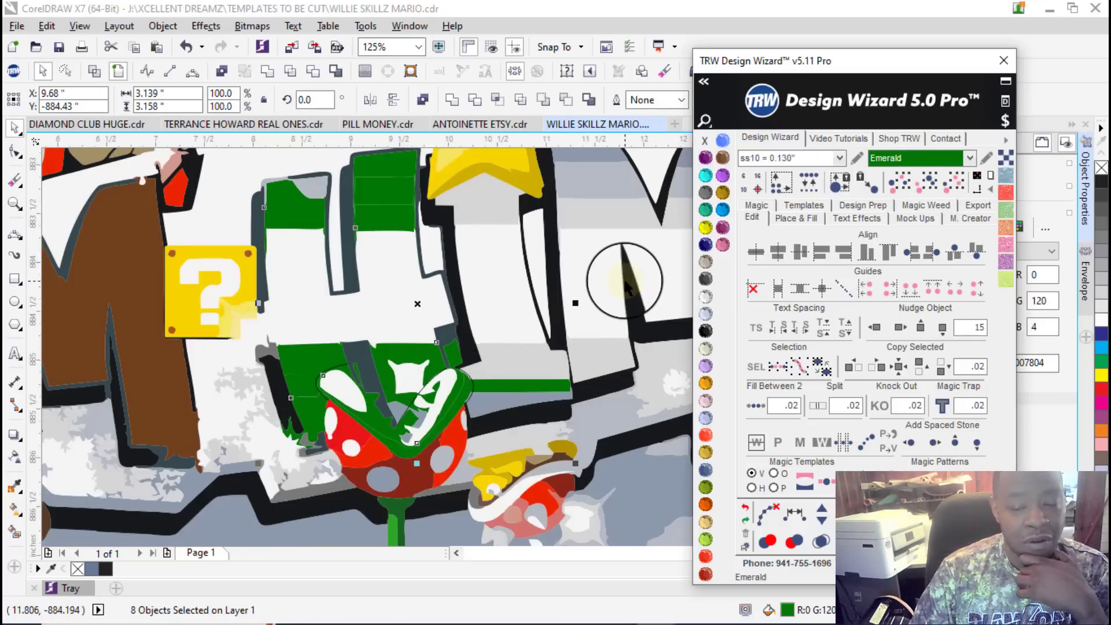
{"action": "right_click", "coordinate": [394, 193]}
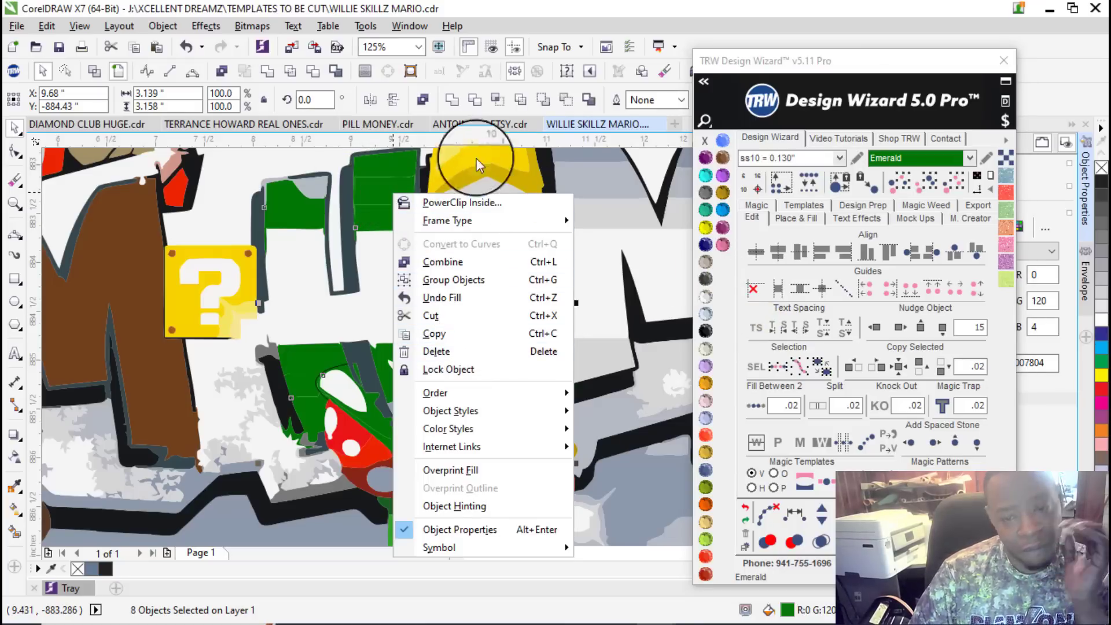
{"action": "key", "text": "Escape"}
{"action": "key", "text": "ctrl+l"}
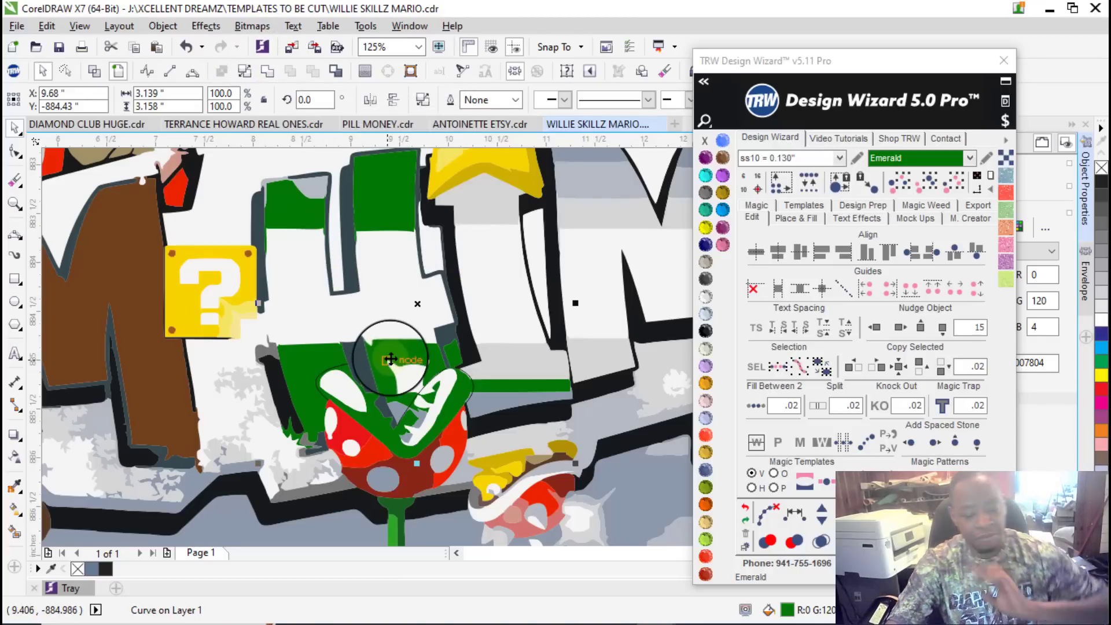
Step: Smart-fill the H's green areas above and below the crossbar in blue-grey with a 0.5 pt outline, undoing the extra fill on the white face
{"action": "left_click", "coordinate": [16, 533]}
{"action": "left_click", "coordinate": [301, 387]}
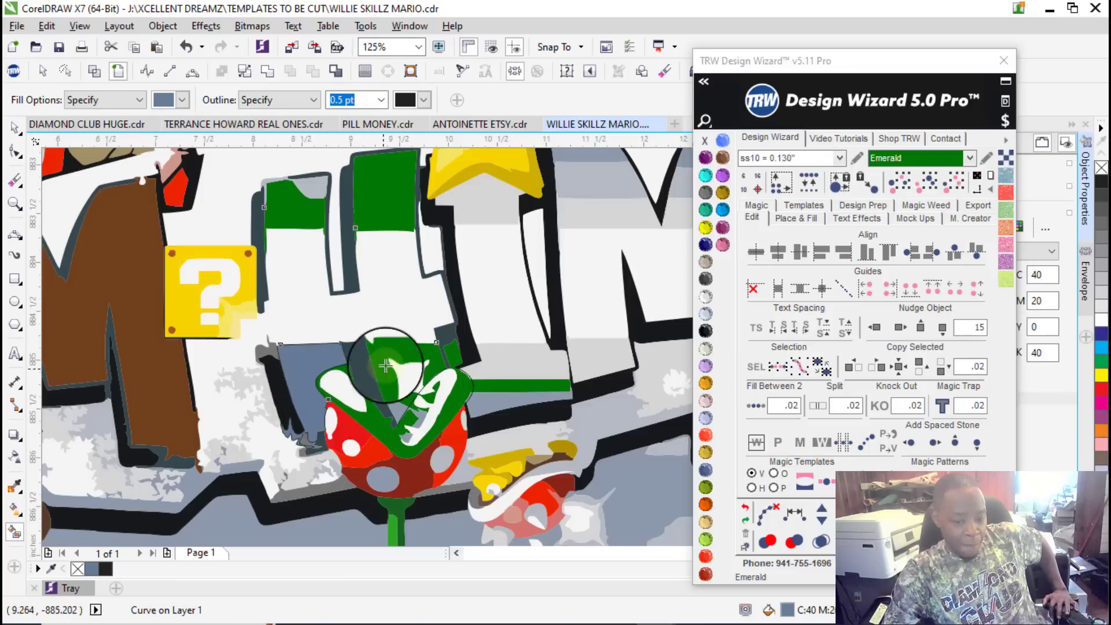
{"action": "left_click", "coordinate": [405, 375]}
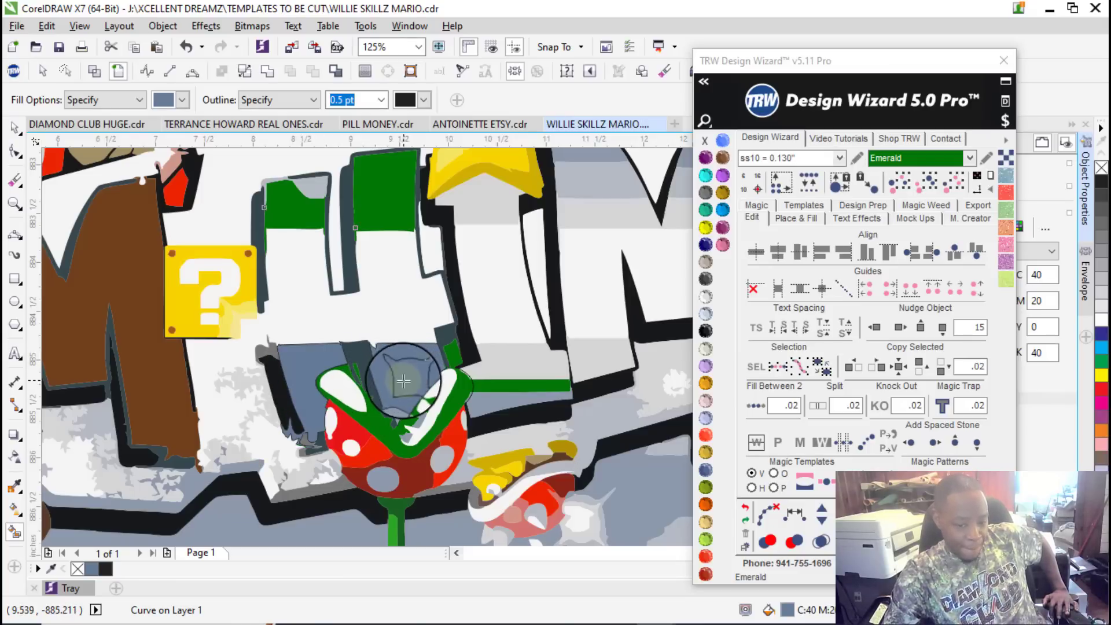
{"action": "scroll", "coordinate": [403, 380], "scroll_direction": "up", "scroll_amount": 3}
{"action": "scroll", "coordinate": [347, 358], "scroll_direction": "down", "scroll_amount": 3}
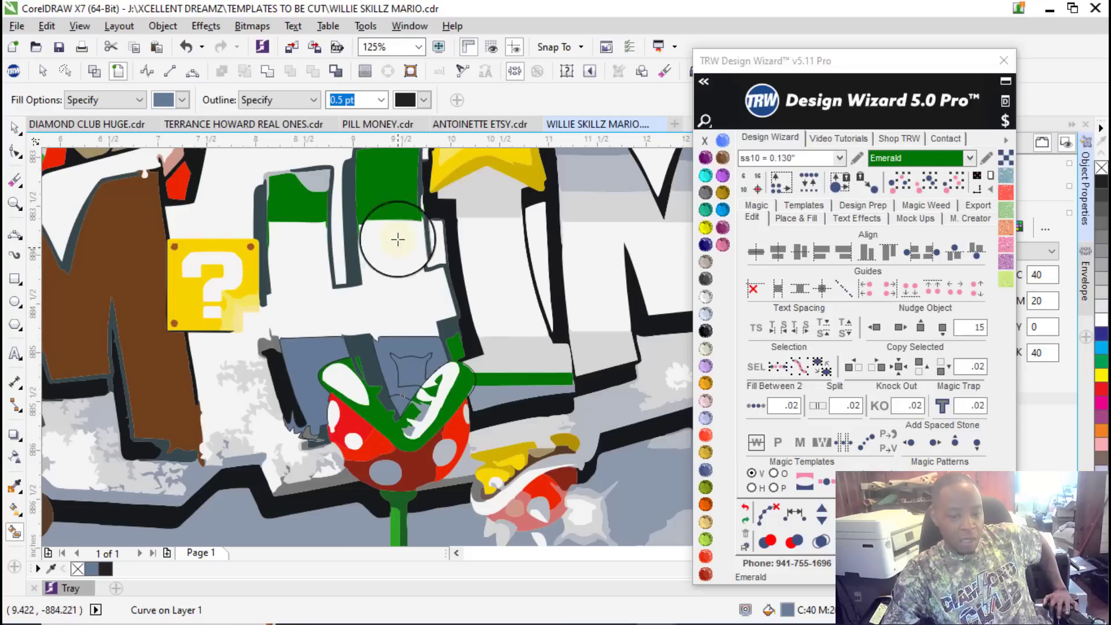
{"action": "left_click", "coordinate": [383, 194]}
{"action": "left_click", "coordinate": [314, 202]}
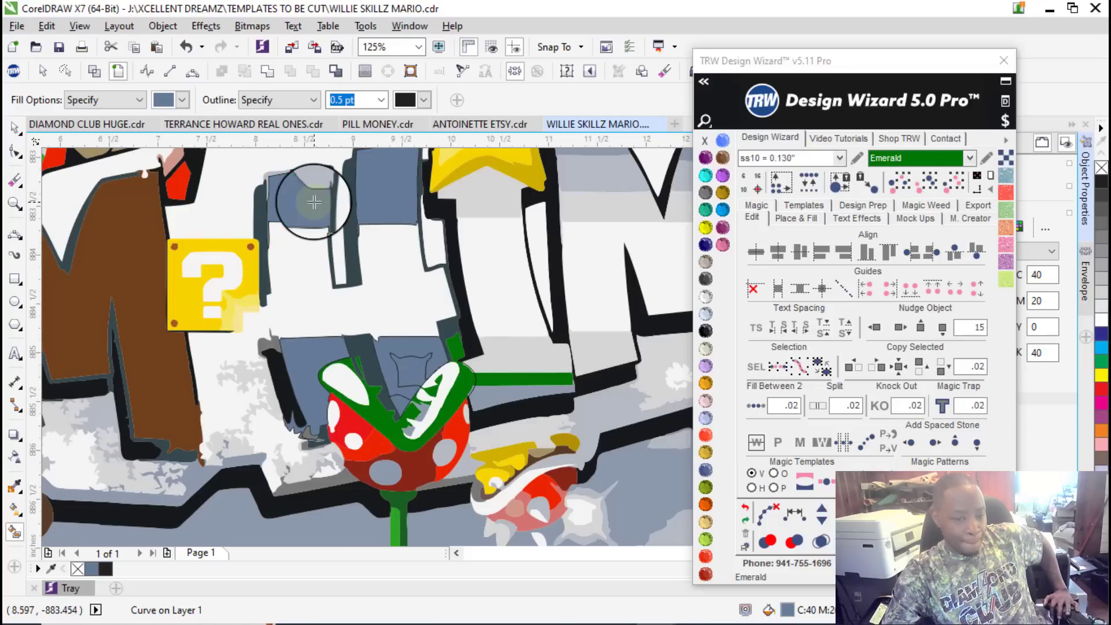
{"action": "left_click", "coordinate": [351, 282]}
{"action": "key", "text": "ctrl+z"}
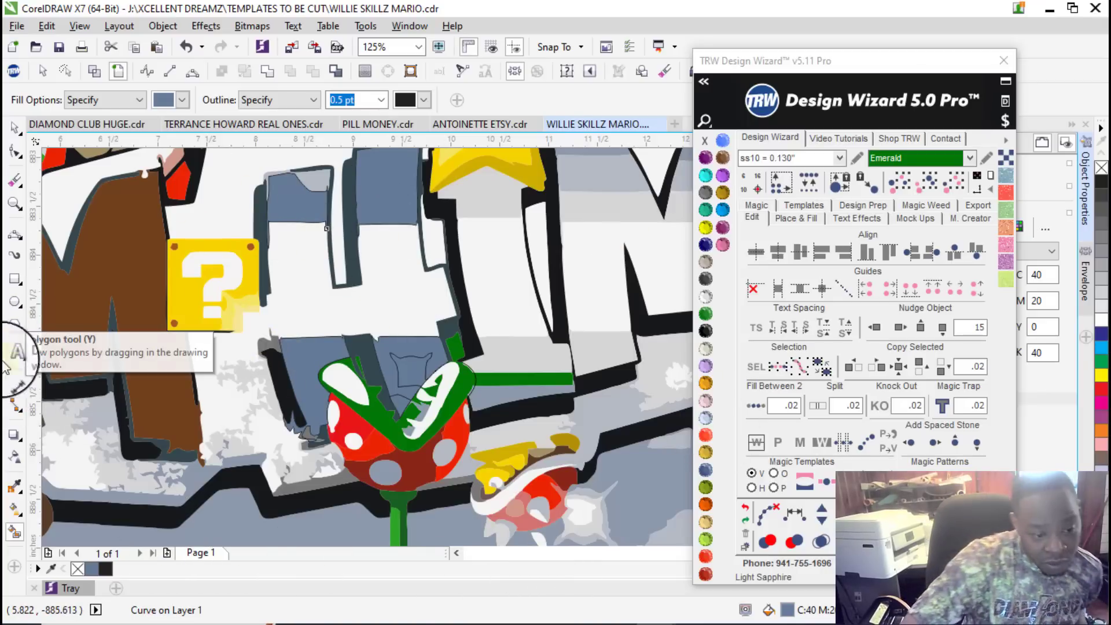
Step: Draw a three-point curve about 0.07 x 0.44 in closing the gap on the H's left edge, from the upper dark outline to the lower blue-grey fill
{"action": "left_click", "coordinate": [16, 129]}
{"action": "left_click", "coordinate": [14, 234]}
{"action": "scroll", "coordinate": [272, 250], "scroll_direction": "up", "scroll_amount": 3}
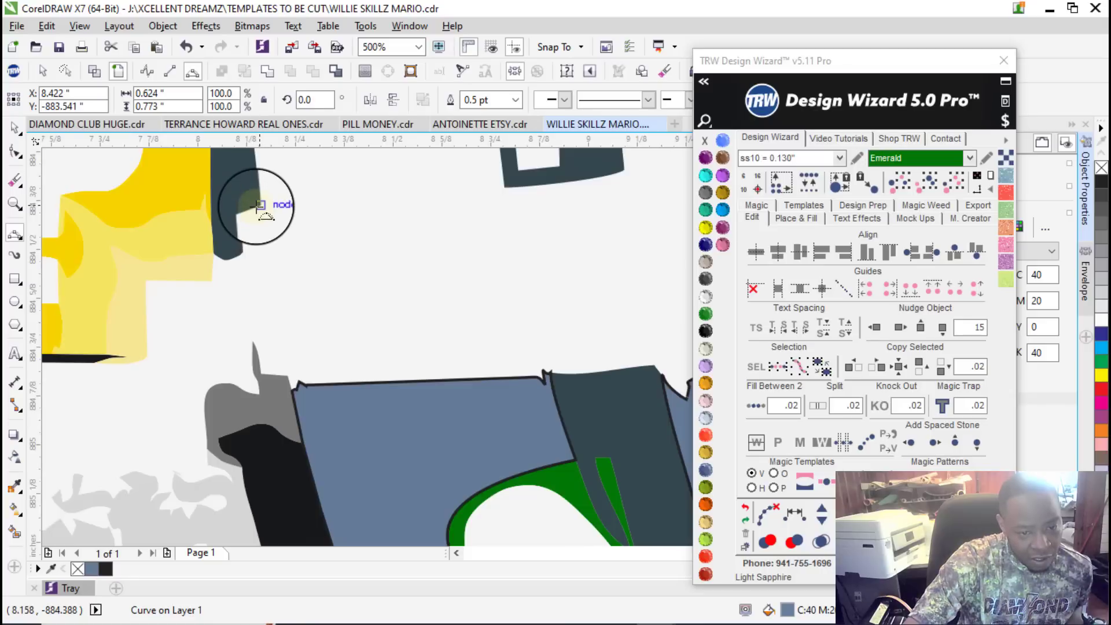
{"action": "left_click_drag", "start_coordinate": [258, 206], "coordinate": [287, 375]}
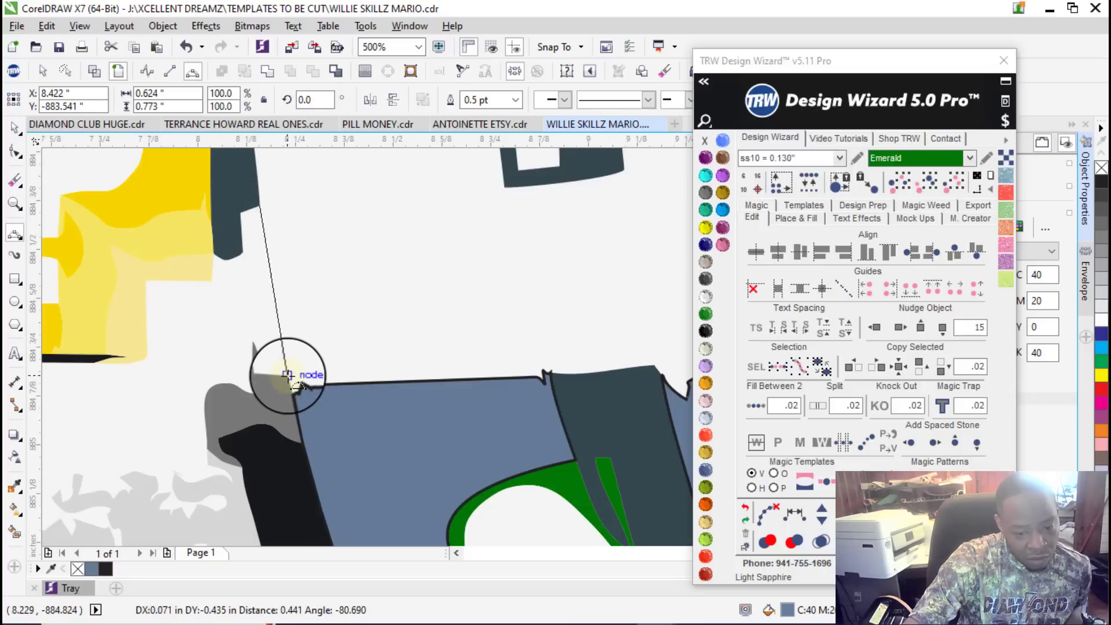
{"action": "left_click", "coordinate": [268, 278]}
{"action": "scroll", "coordinate": [298, 322], "scroll_direction": "down", "scroll_amount": 5}
{"action": "scroll", "coordinate": [211, 310], "scroll_direction": "up", "scroll_amount": 3}
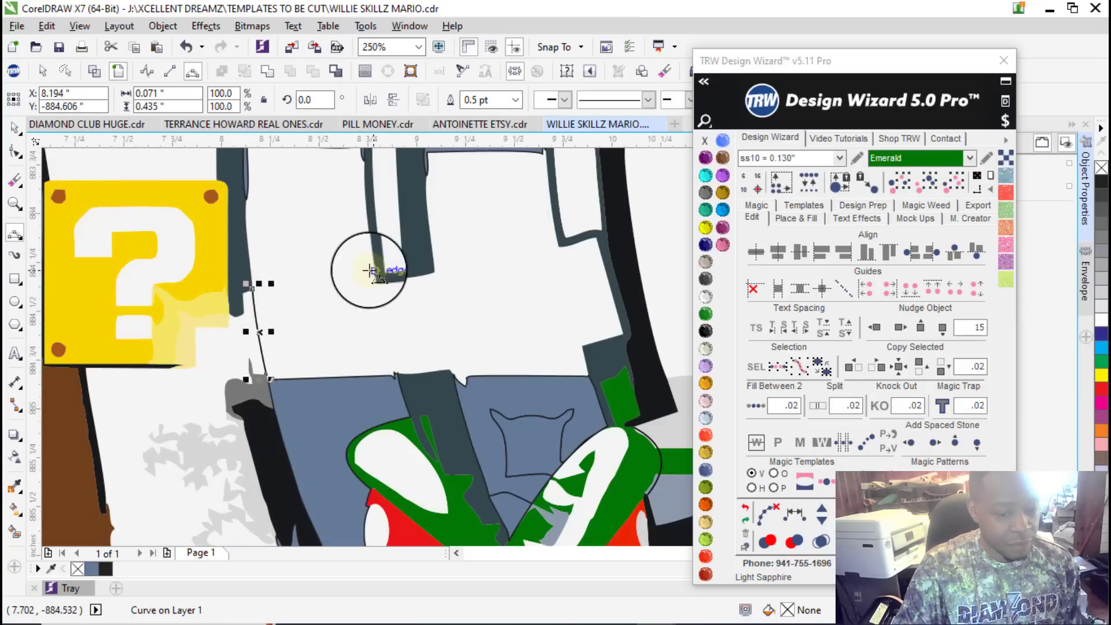
{"action": "scroll", "coordinate": [346, 294], "scroll_direction": "down", "scroll_amount": 2}
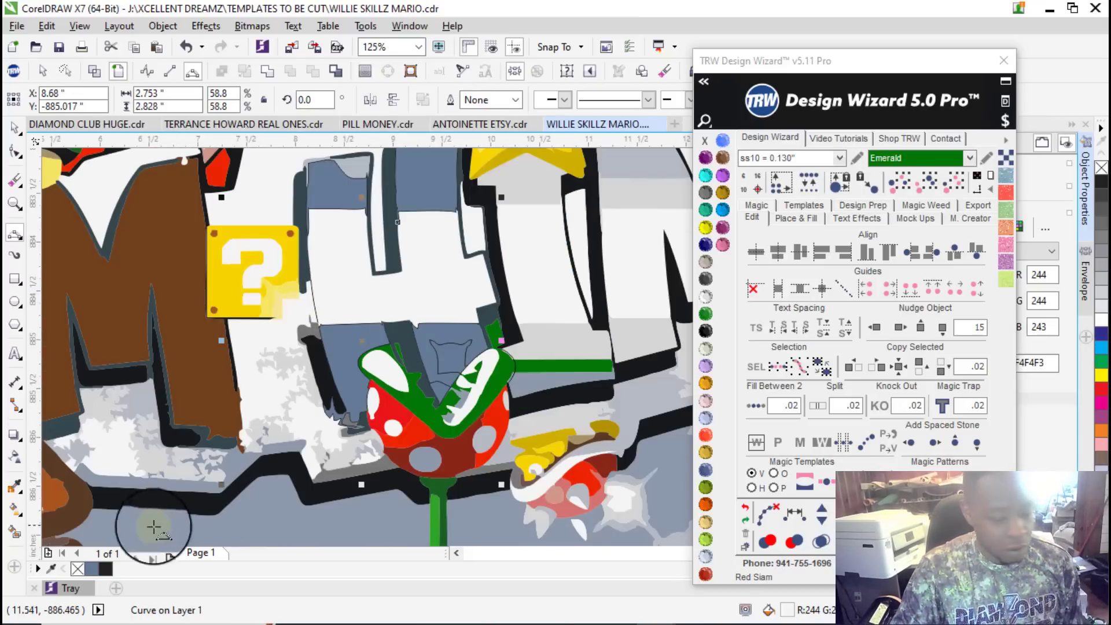
Step: Smart-fill the remaining white face of the H in blue-grey with a 0.5 pt outline
{"action": "left_click", "coordinate": [17, 533]}
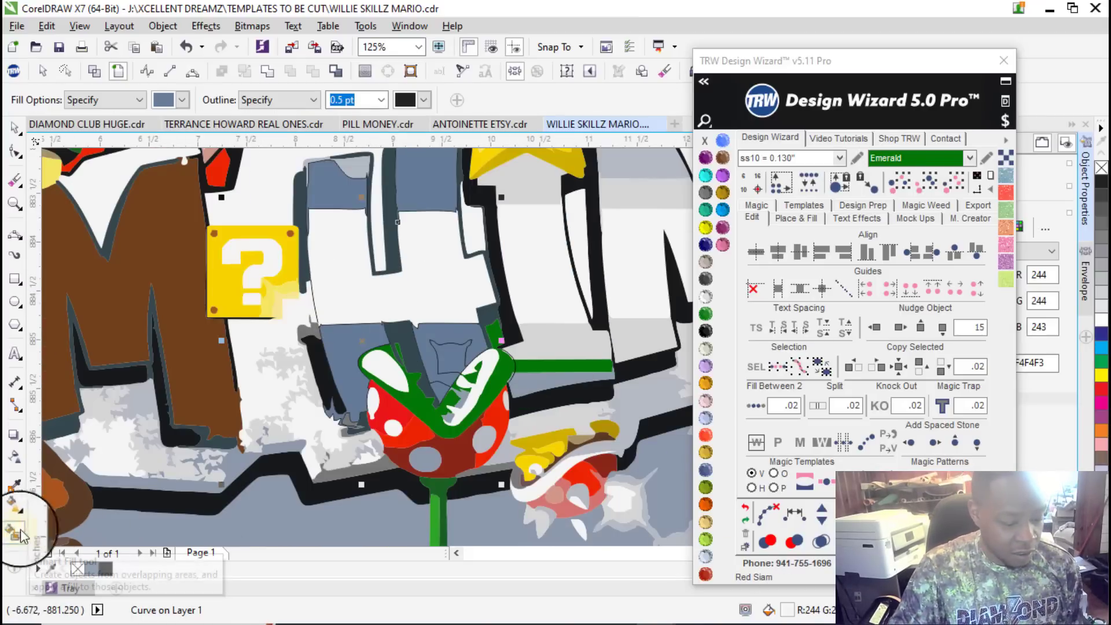
{"action": "left_click", "coordinate": [340, 297]}
{"action": "scroll", "coordinate": [347, 289], "scroll_direction": "down", "scroll_amount": 4}
{"action": "scroll", "coordinate": [370, 287], "scroll_direction": "up", "scroll_amount": 1}
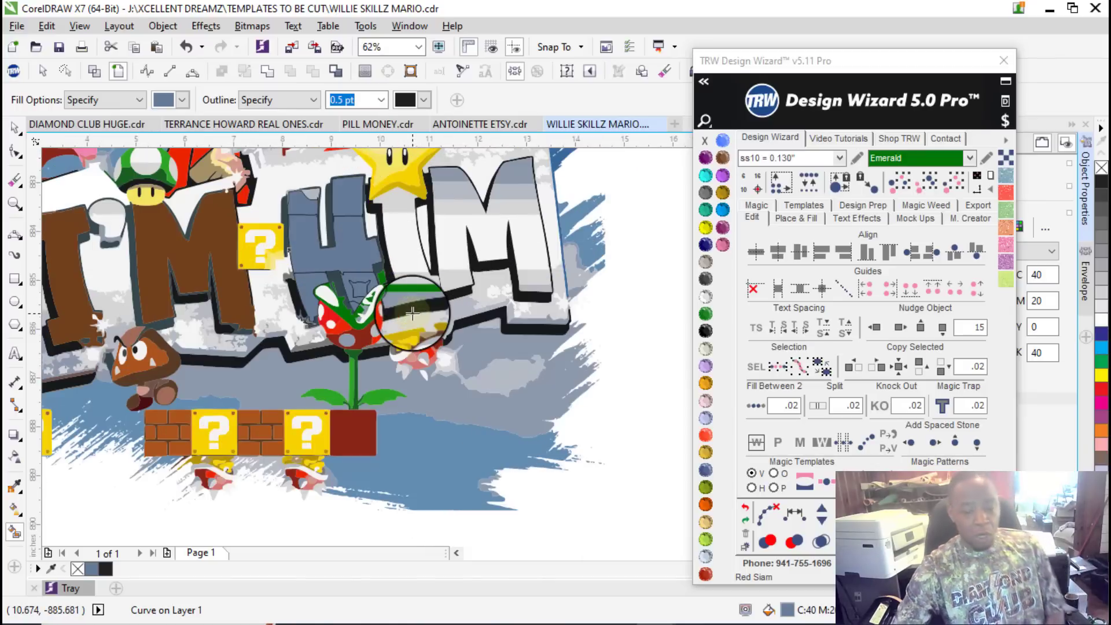
{"action": "scroll", "coordinate": [327, 194], "scroll_direction": "up", "scroll_amount": 1}
{"action": "scroll", "coordinate": [328, 197], "scroll_direction": "down", "scroll_amount": 4}
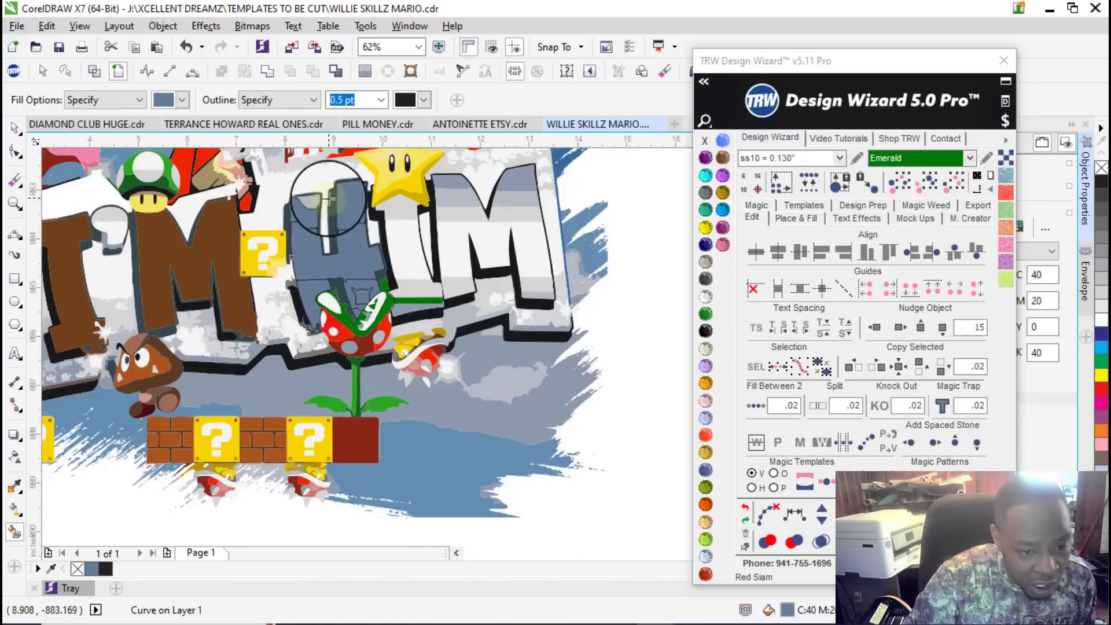
{"action": "scroll", "coordinate": [329, 222], "scroll_direction": "up", "scroll_amount": 2}
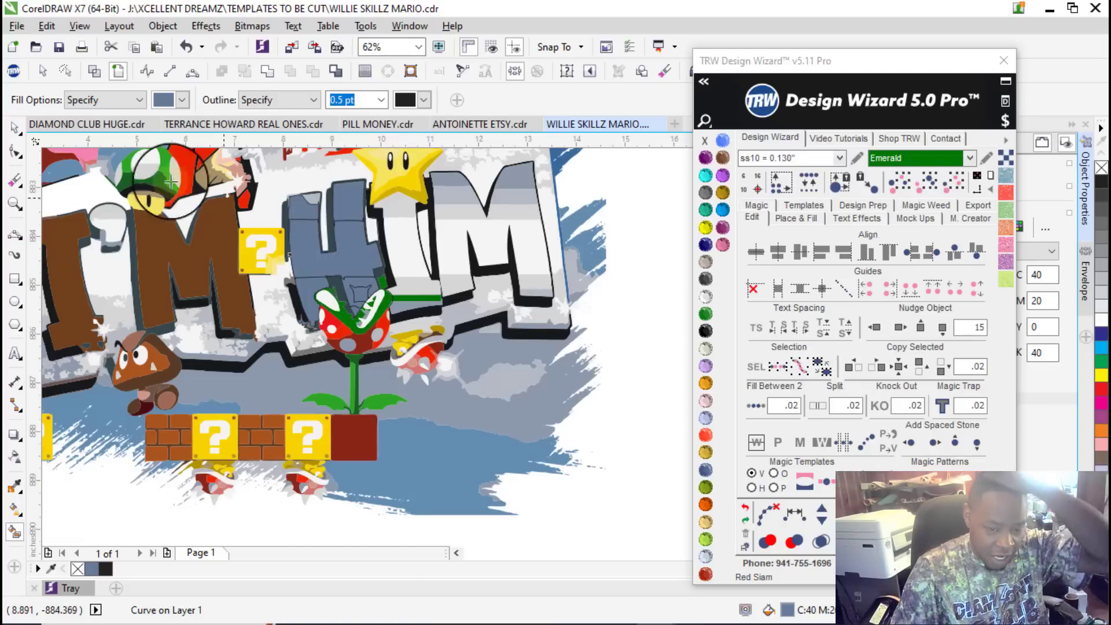
Step: Remove the surplus nodes around the light-grey patch so the upper section of the H's first post extends over it
{"action": "left_click", "coordinate": [14, 127]}
{"action": "scroll", "coordinate": [286, 168], "scroll_direction": "up", "scroll_amount": 4}
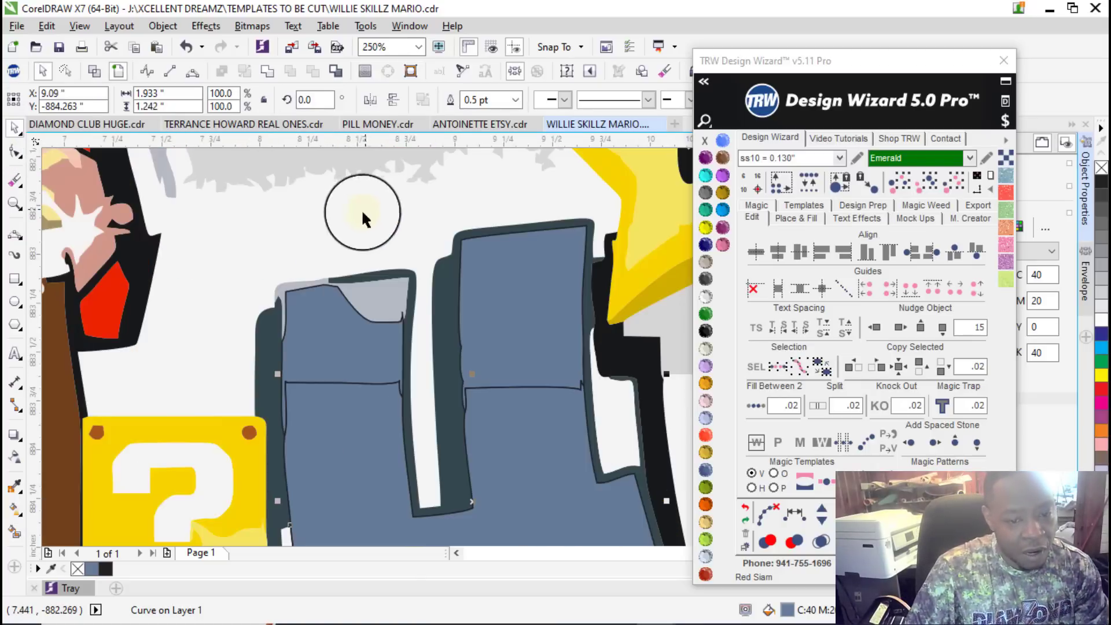
{"action": "scroll", "coordinate": [366, 341], "scroll_direction": "up", "scroll_amount": 4}
{"action": "key", "text": "F10"}
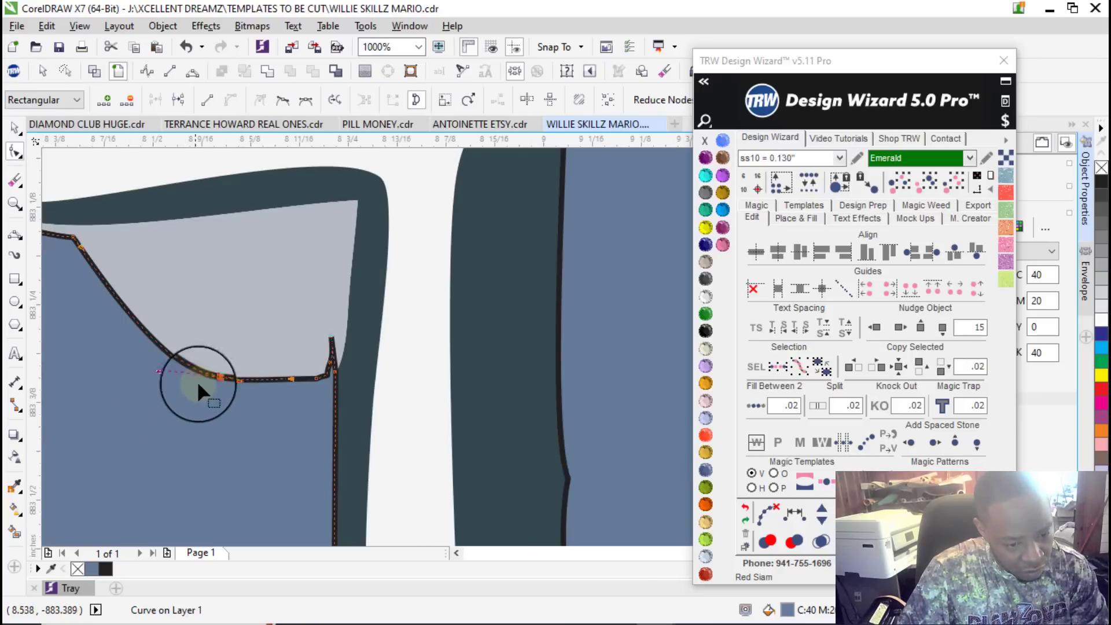
{"action": "left_click_drag", "start_coordinate": [352, 206], "coordinate": [355, 199]}
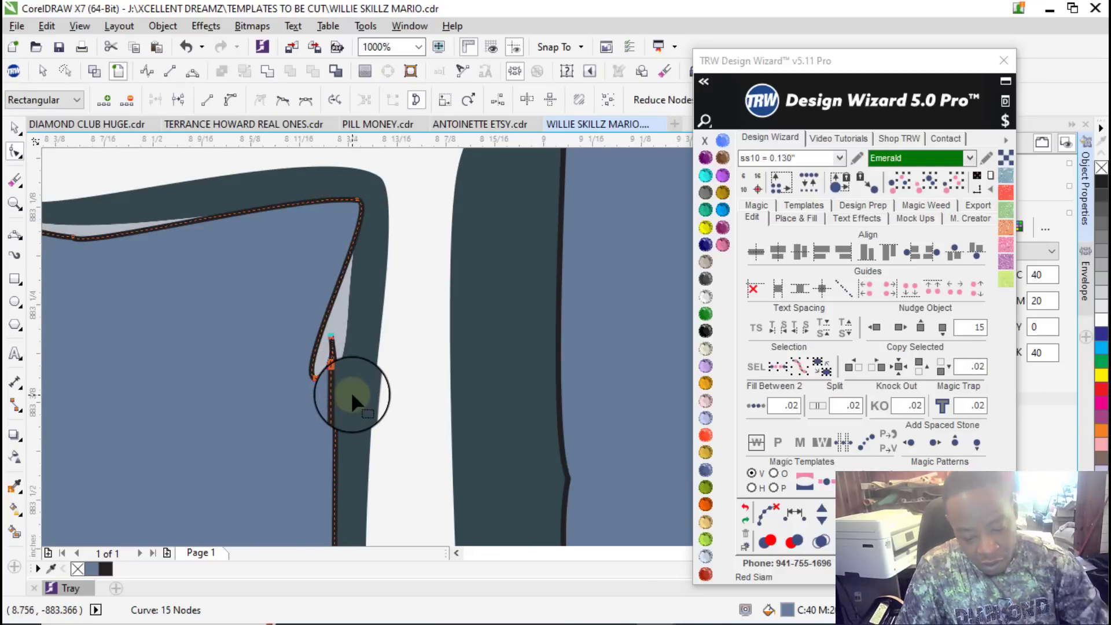
{"action": "key", "text": "Delete"}
{"action": "scroll", "coordinate": [328, 293], "scroll_direction": "down", "scroll_amount": 4}
{"action": "scroll", "coordinate": [334, 394], "scroll_direction": "up", "scroll_amount": 2}
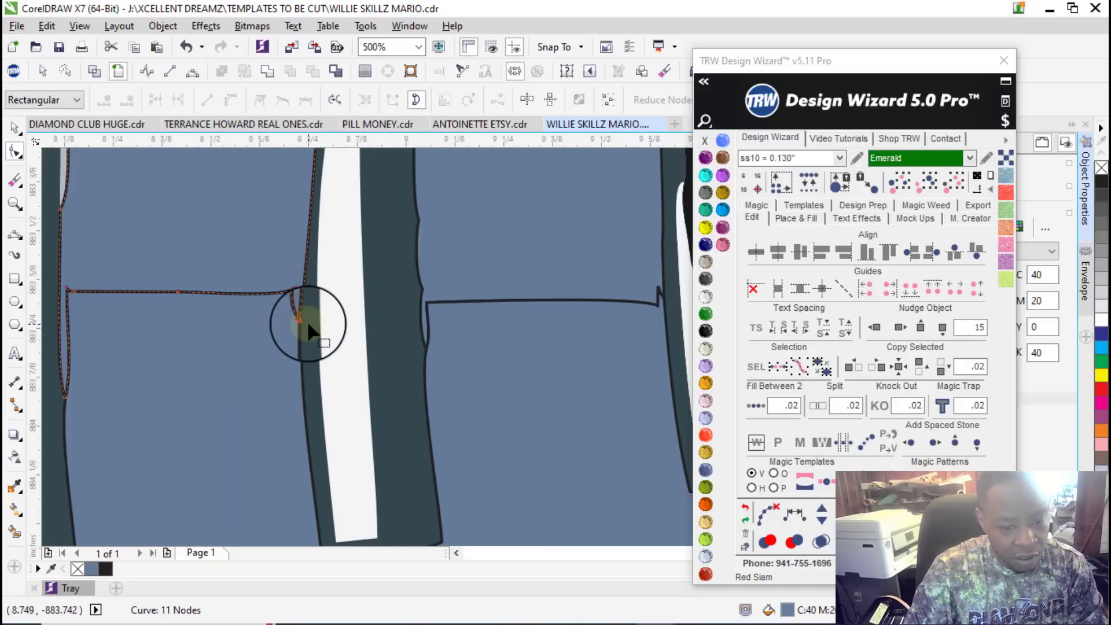
Step: Adjust the curve handle at that section's upper-right corner so its right edge follows the dark outline
{"action": "scroll", "coordinate": [300, 322], "scroll_direction": "down", "scroll_amount": 2}
{"action": "scroll", "coordinate": [306, 312], "scroll_direction": "up", "scroll_amount": 3}
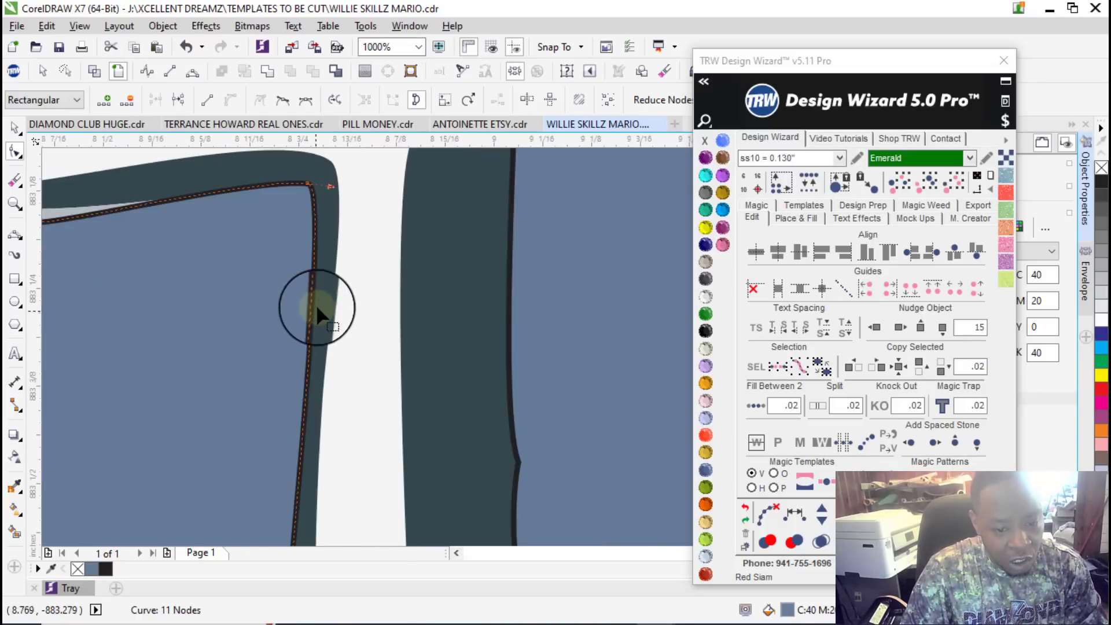
{"action": "left_click_drag", "start_coordinate": [330, 187], "coordinate": [320, 209]}
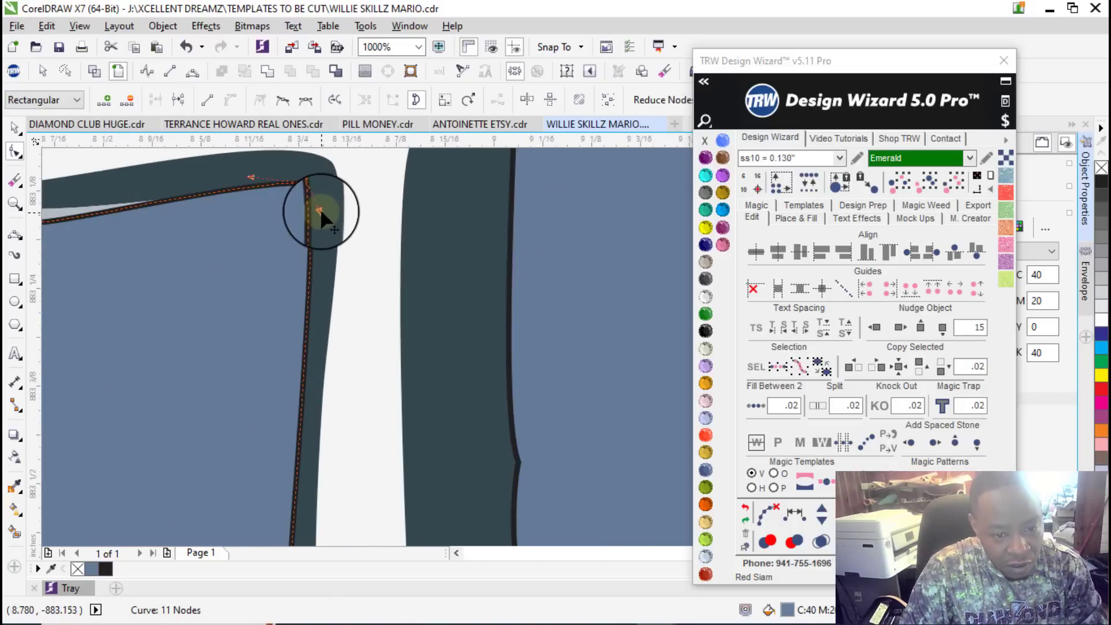
{"action": "scroll", "coordinate": [321, 209], "scroll_direction": "down", "scroll_amount": 2}
{"action": "scroll", "coordinate": [281, 235], "scroll_direction": "up", "scroll_amount": 2}
Step: Delete the extra node in the dip of the section's top edge and reshape its left edge to run straighter
{"action": "double_click", "coordinate": [450, 228]}
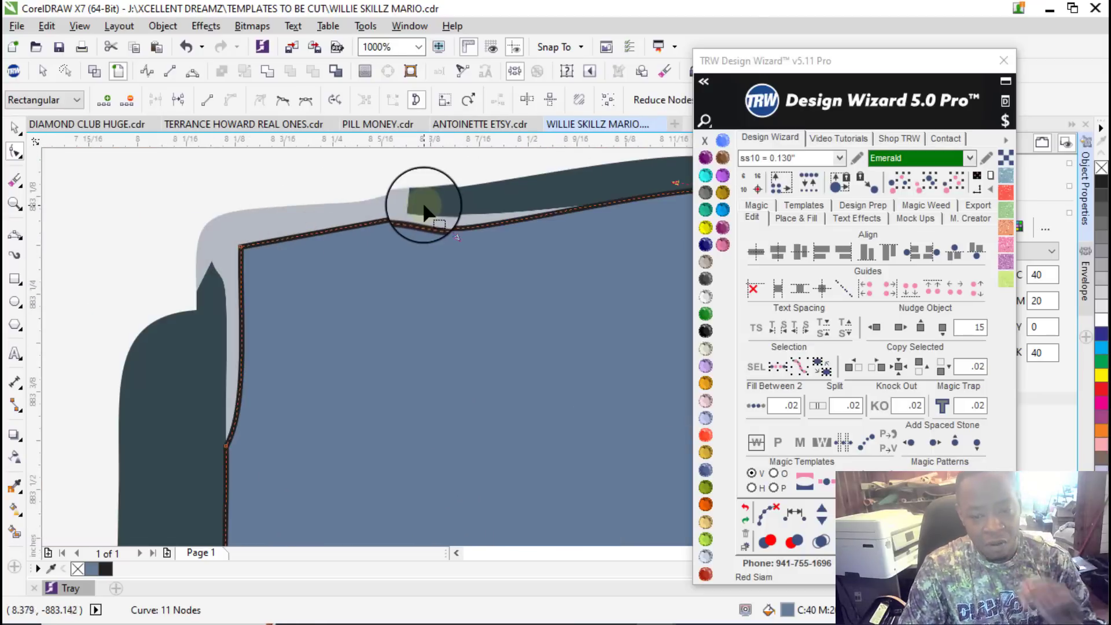
{"action": "scroll", "coordinate": [509, 277], "scroll_direction": "down", "scroll_amount": 2}
{"action": "scroll", "coordinate": [374, 267], "scroll_direction": "up", "scroll_amount": 2}
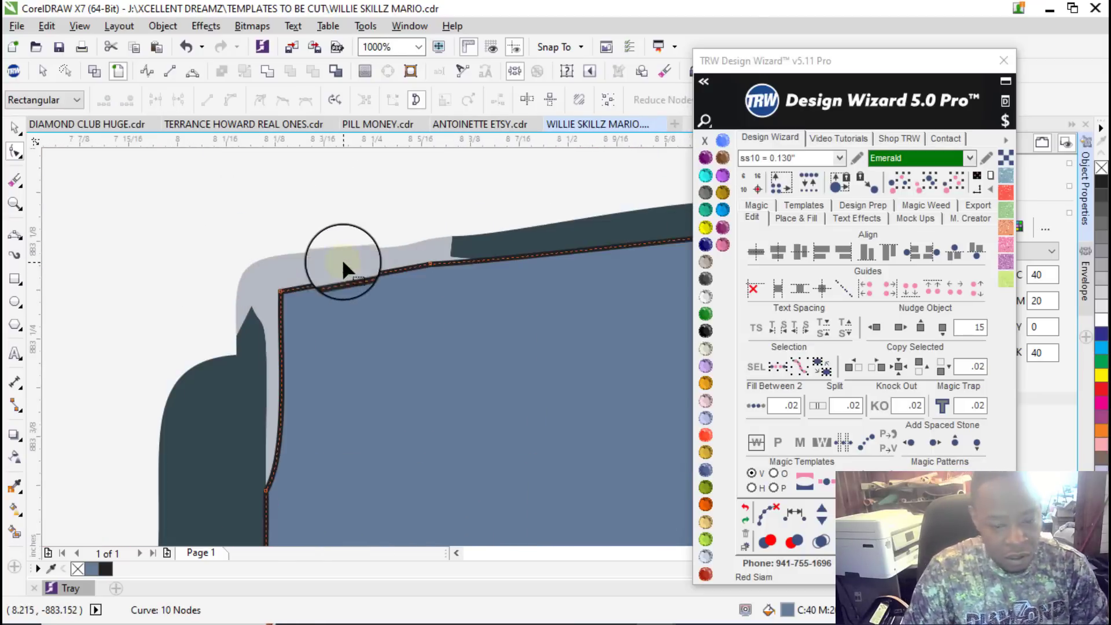
{"action": "left_click_drag", "start_coordinate": [264, 441], "coordinate": [266, 490]}
{"action": "left_click_drag", "start_coordinate": [289, 450], "coordinate": [258, 282]}
{"action": "scroll", "coordinate": [258, 282], "scroll_direction": "down", "scroll_amount": 2}
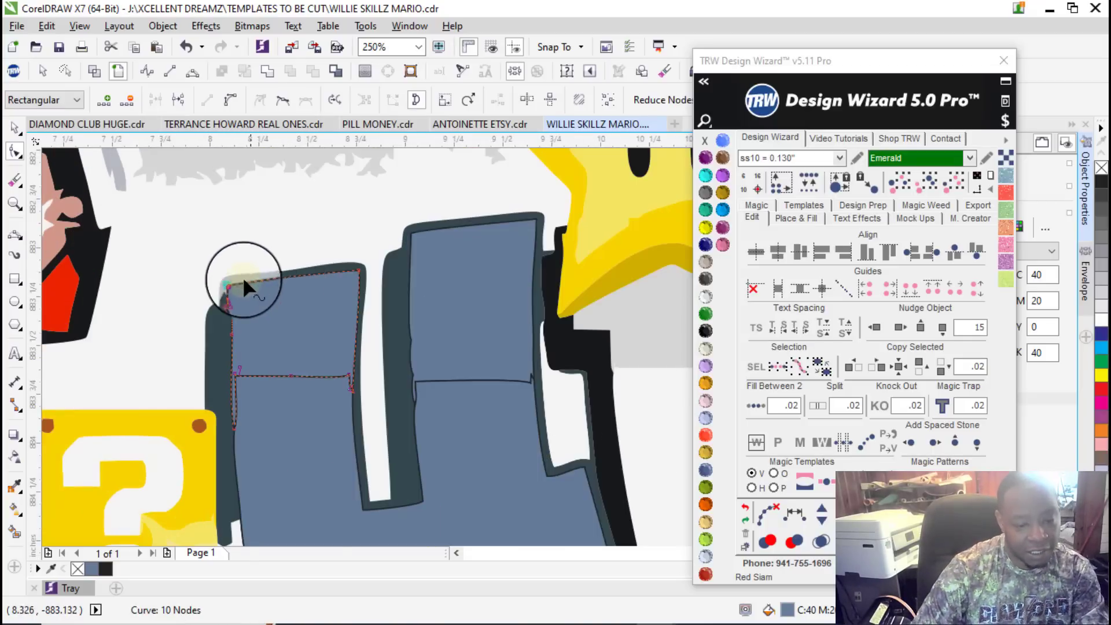
Step: Select the light-grey corner piece together with the H's dark outline and merge them into one dark curve
{"action": "left_click", "coordinate": [16, 128]}
{"action": "scroll", "coordinate": [182, 241], "scroll_direction": "up", "scroll_amount": 2}
{"action": "scroll", "coordinate": [457, 308], "scroll_direction": "up", "scroll_amount": 1}
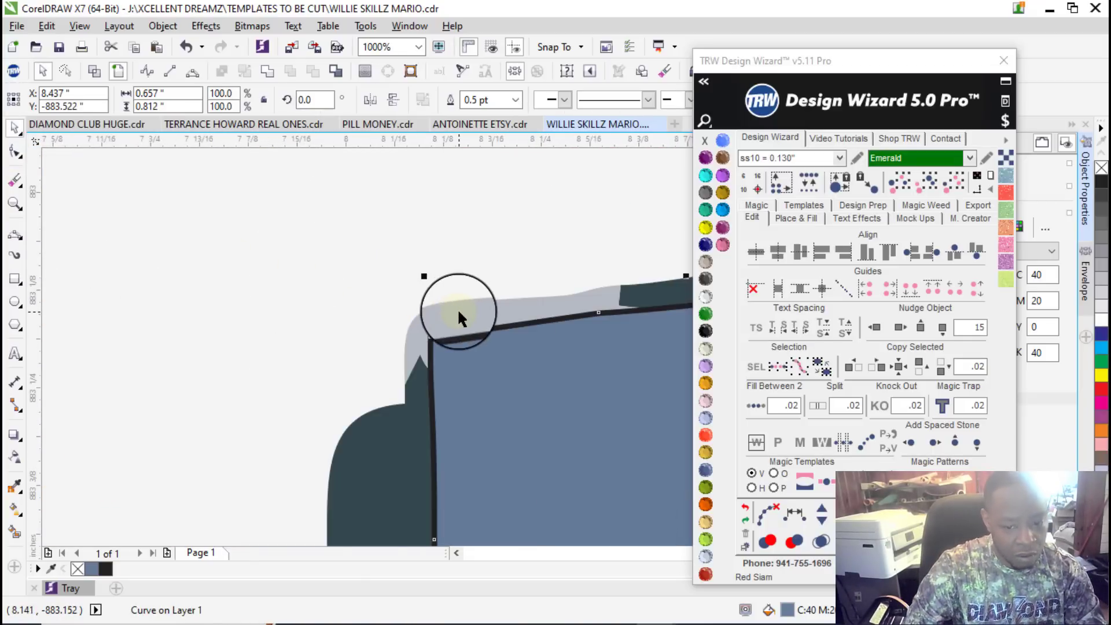
{"action": "scroll", "coordinate": [516, 334], "scroll_direction": "down", "scroll_amount": 3}
{"action": "scroll", "coordinate": [516, 334], "scroll_direction": "up", "scroll_amount": 1}
{"action": "left_click", "coordinate": [290, 273], "text": "shift"}
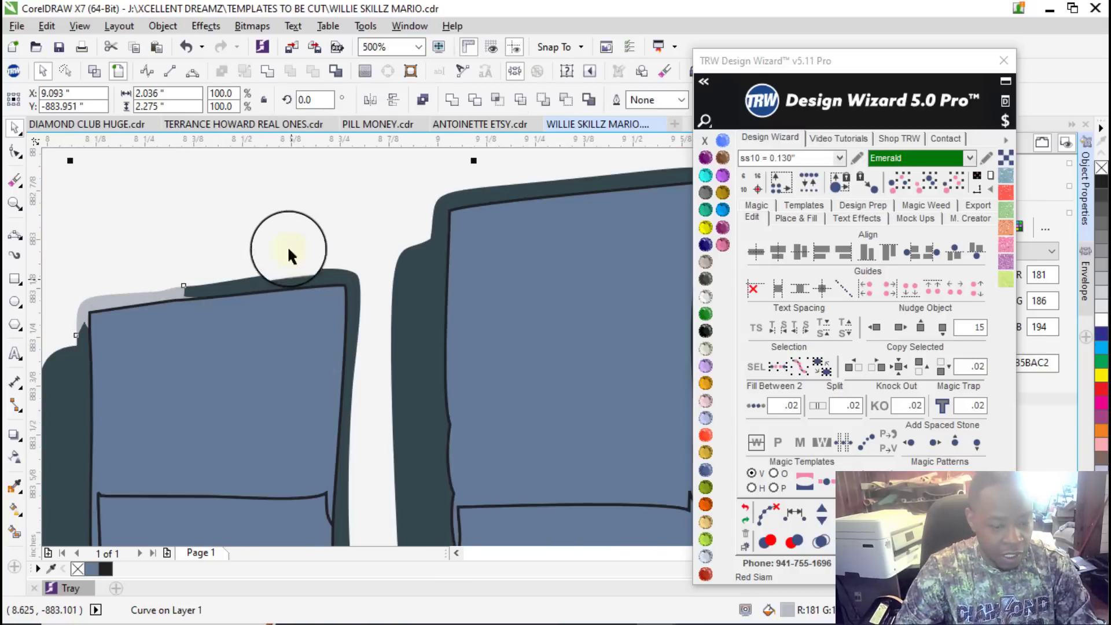
{"action": "left_click", "coordinate": [266, 71]}
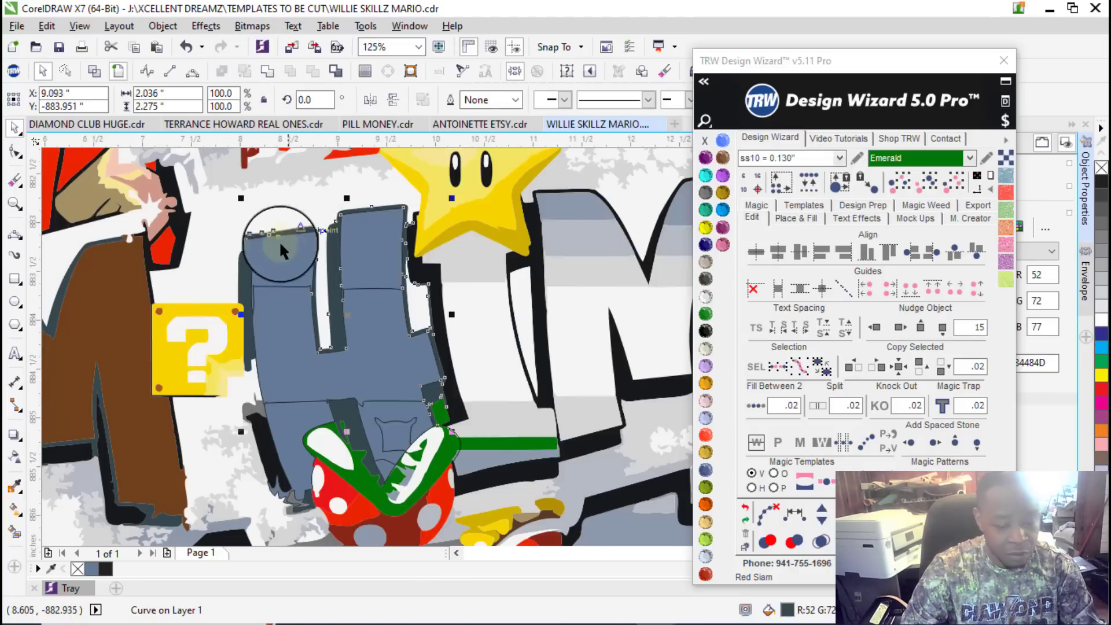
Step: Select the blue-grey fill pieces of the H's face together
{"action": "scroll", "coordinate": [283, 307], "scroll_direction": "down", "scroll_amount": 3}
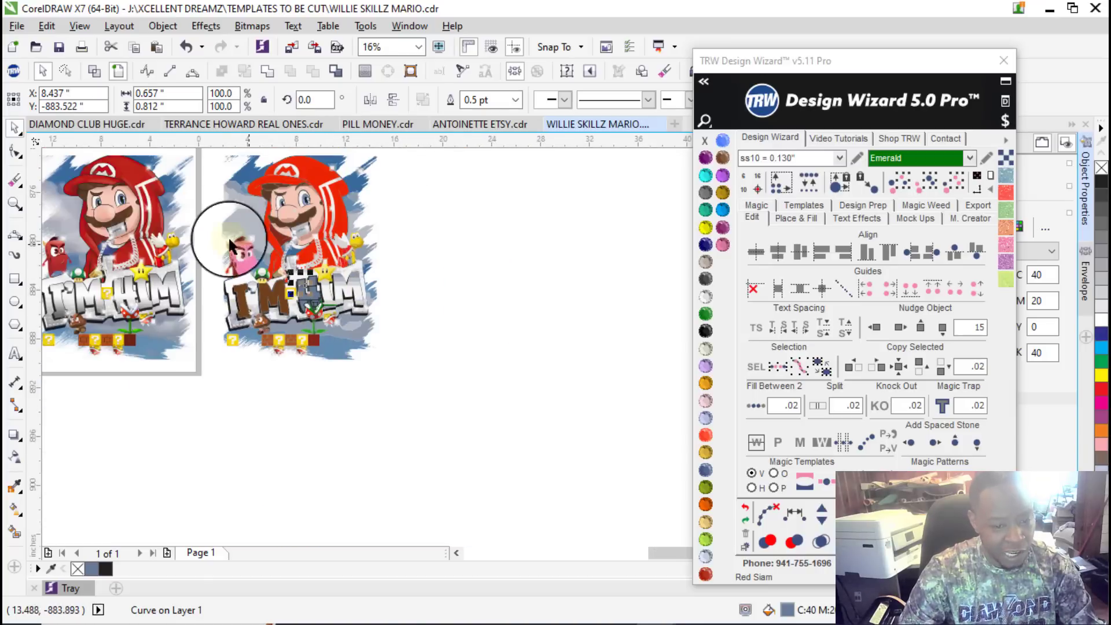
{"action": "scroll", "coordinate": [232, 243], "scroll_direction": "up", "scroll_amount": 2}
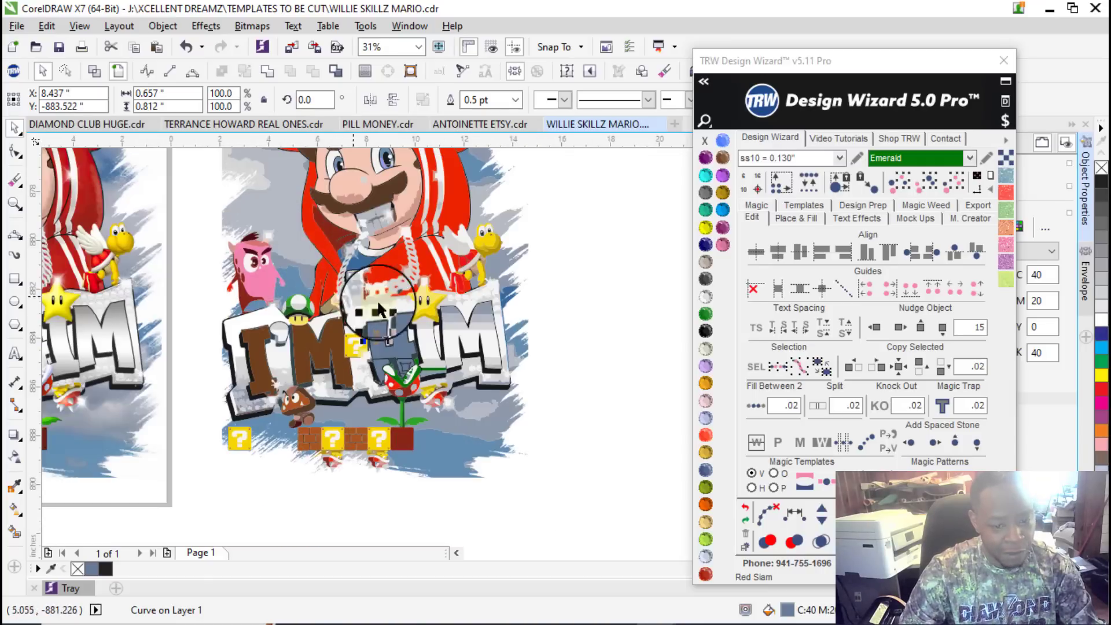
{"action": "left_click", "coordinate": [929, 190]}
{"action": "left_click", "coordinate": [395, 346]}
{"action": "scroll", "coordinate": [399, 350], "scroll_direction": "up", "scroll_amount": 1}
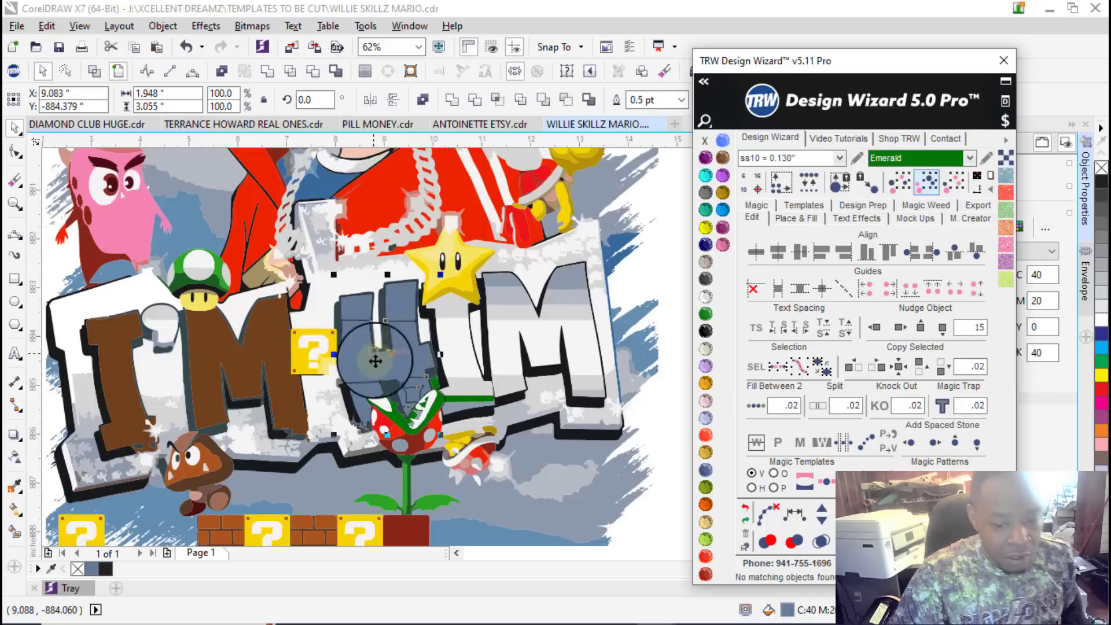
Step: Merge the blue H pieces into one curve, give it the brown fill of the I'M letters, and weld it to them
{"action": "right_click", "coordinate": [413, 354]}
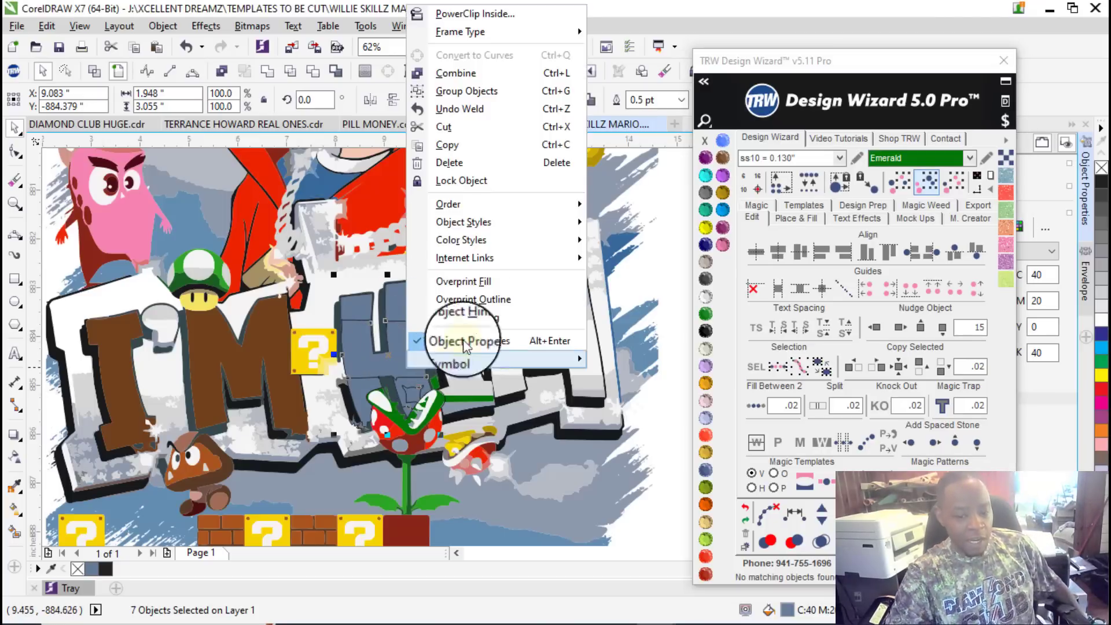
{"action": "left_click", "coordinate": [469, 75]}
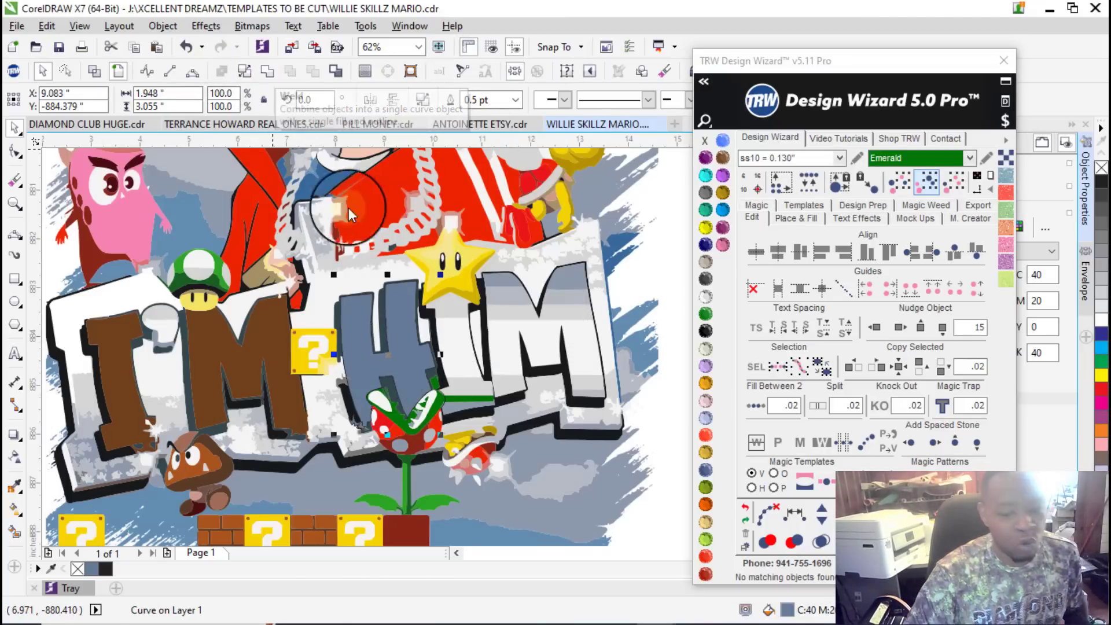
{"action": "left_click", "coordinate": [265, 324], "text": "shift"}
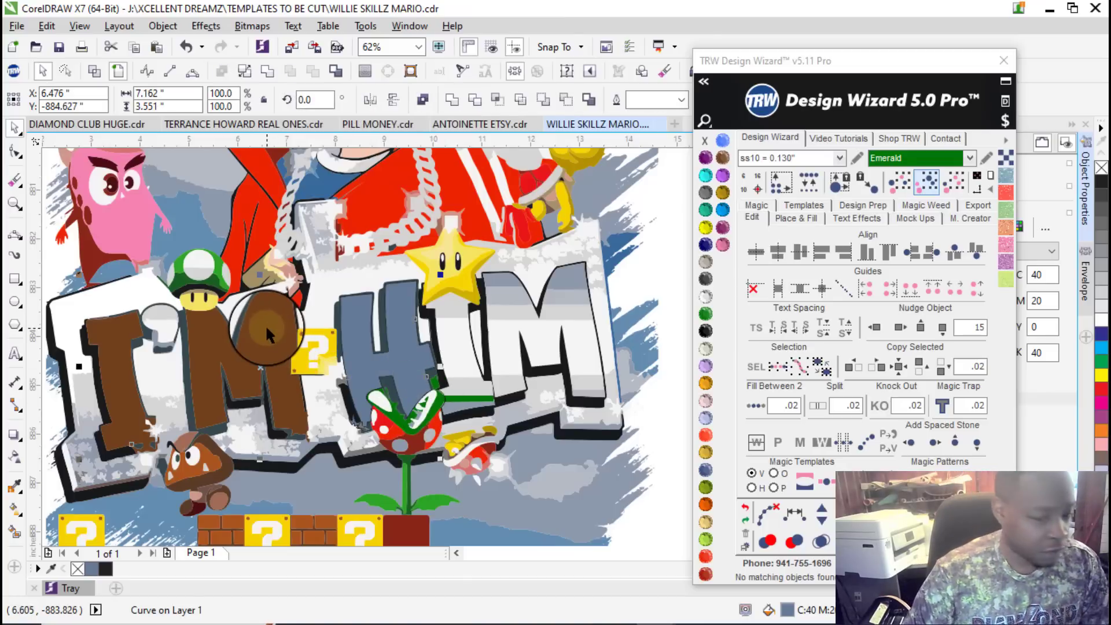
{"action": "right_click", "coordinate": [265, 324]}
{"action": "left_click", "coordinate": [349, 341]}
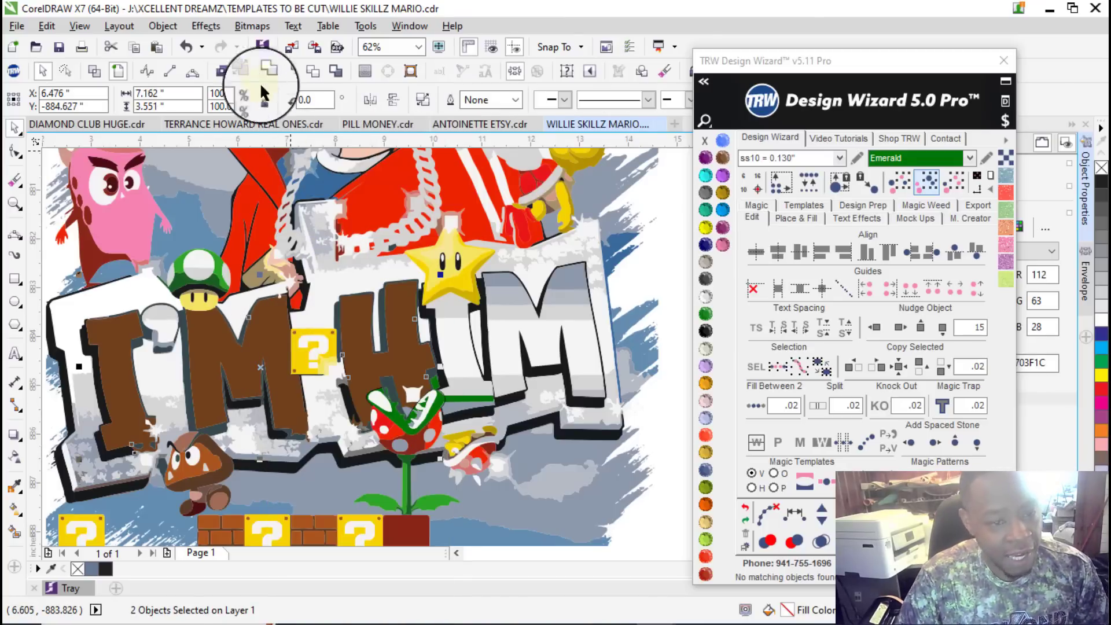
{"action": "scroll", "coordinate": [316, 381], "scroll_direction": "down", "scroll_amount": 2}
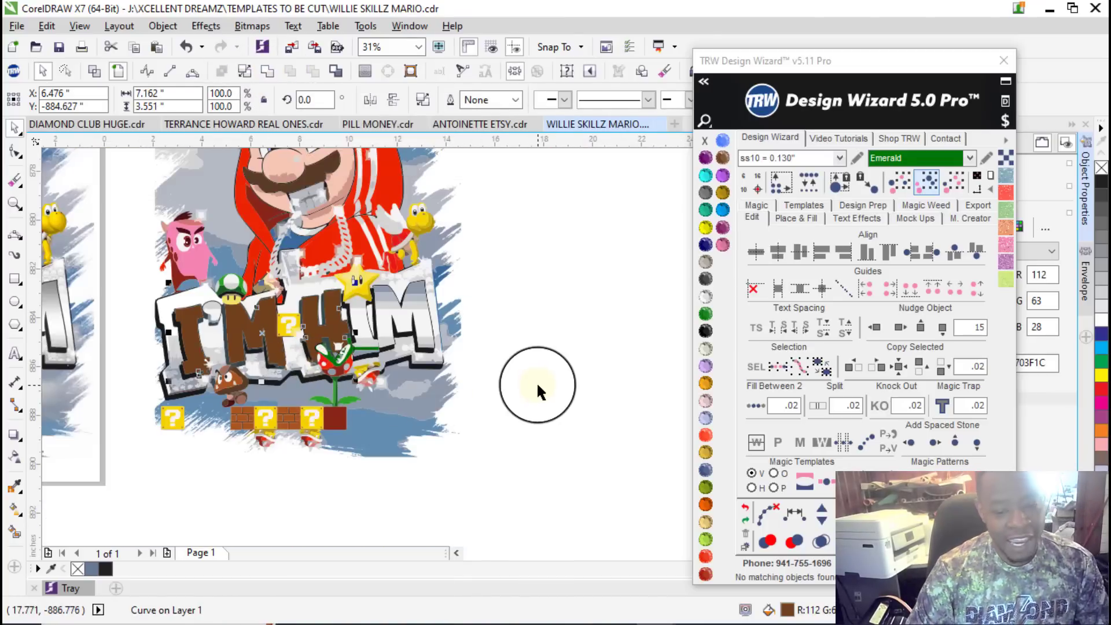
{"action": "left_click", "coordinate": [537, 381]}
Step: Smart-fill the stacked regions of the I in HIM, including the green stripe, with the blue-gray fill and 0.5 pt outline
{"action": "scroll", "coordinate": [331, 335], "scroll_direction": "up", "scroll_amount": 5}
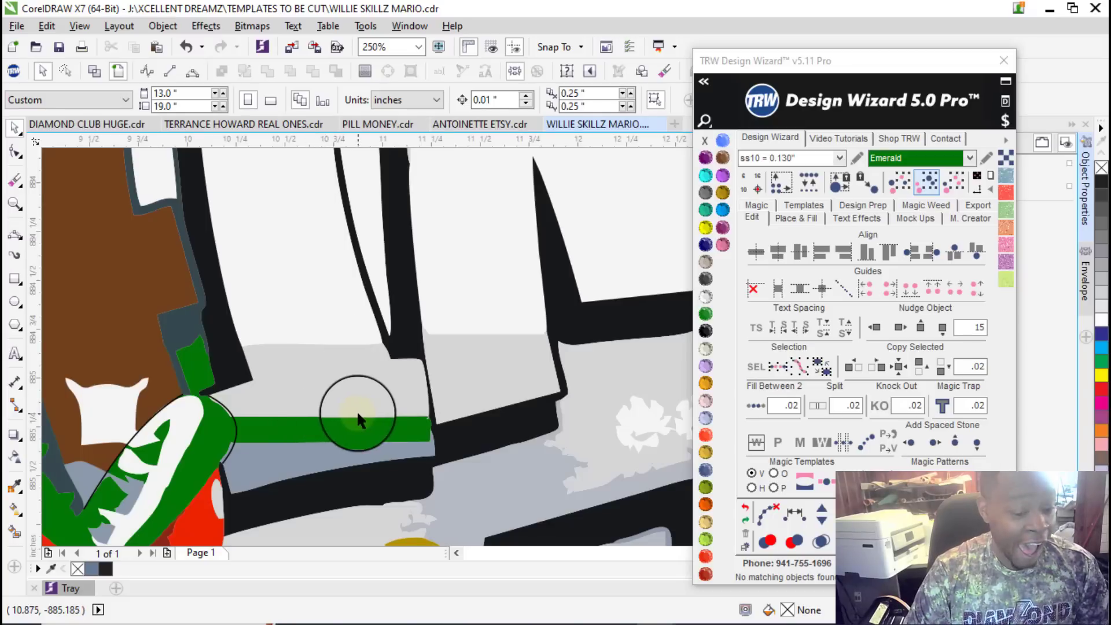
{"action": "scroll", "coordinate": [317, 397], "scroll_direction": "down", "scroll_amount": 2}
{"action": "scroll", "coordinate": [302, 448], "scroll_direction": "up", "scroll_amount": 2}
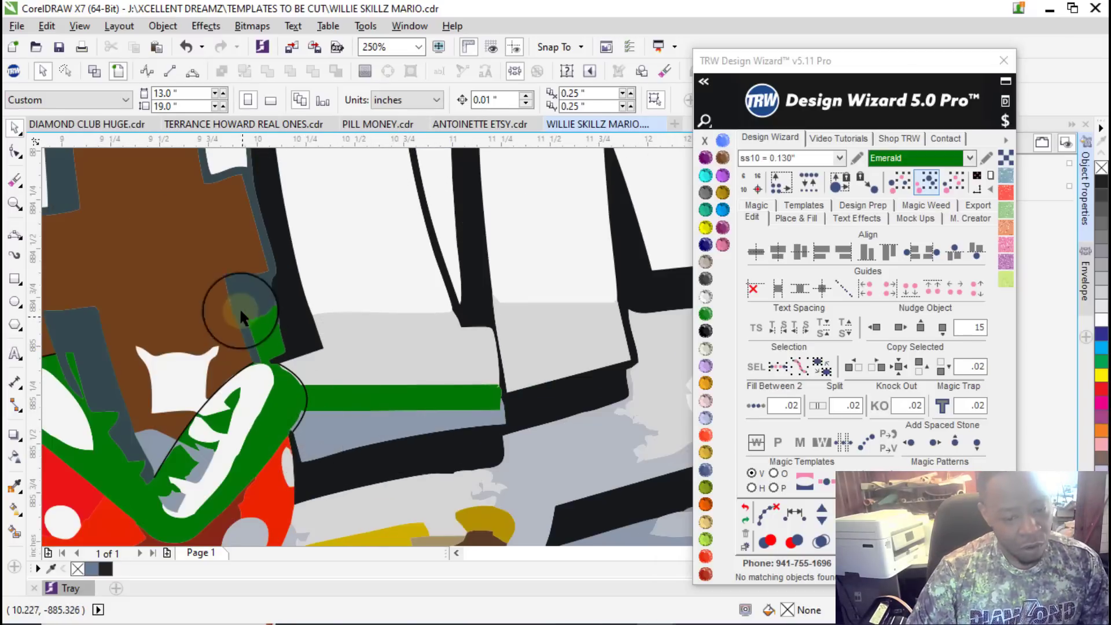
{"action": "scroll", "coordinate": [246, 331], "scroll_direction": "down", "scroll_amount": 6}
{"action": "scroll", "coordinate": [272, 349], "scroll_direction": "up", "scroll_amount": 6}
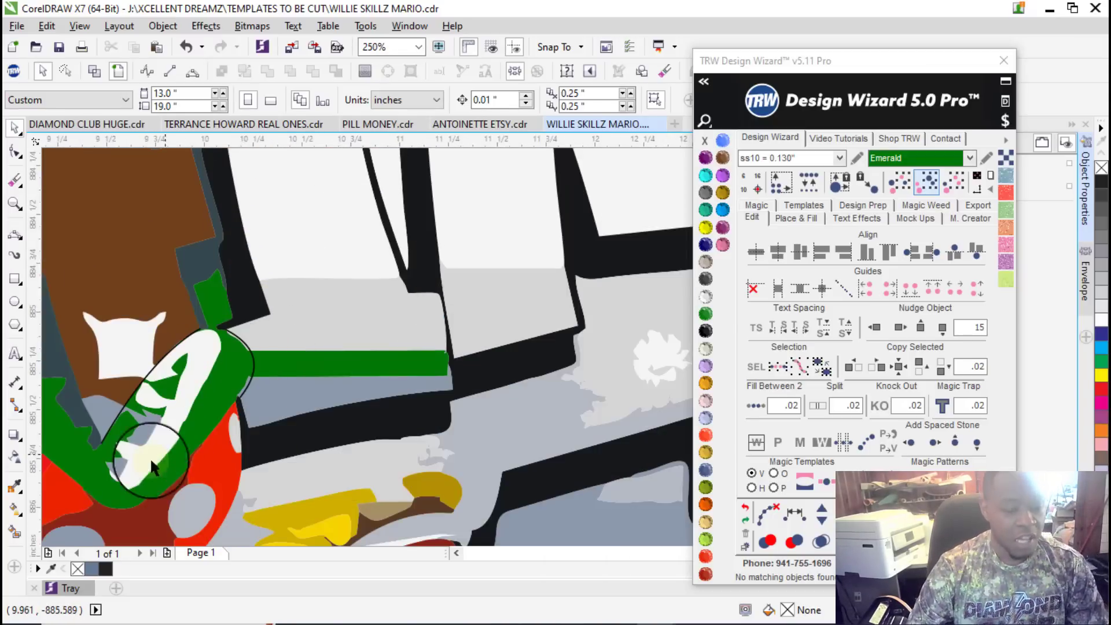
{"action": "left_click", "coordinate": [15, 531]}
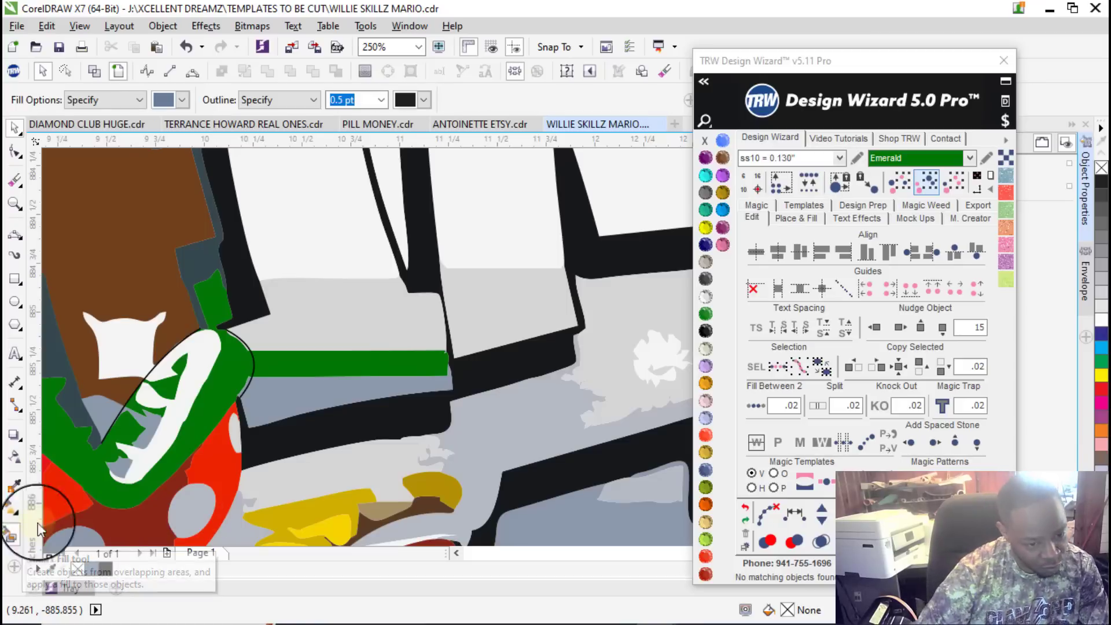
{"action": "left_click", "coordinate": [299, 366]}
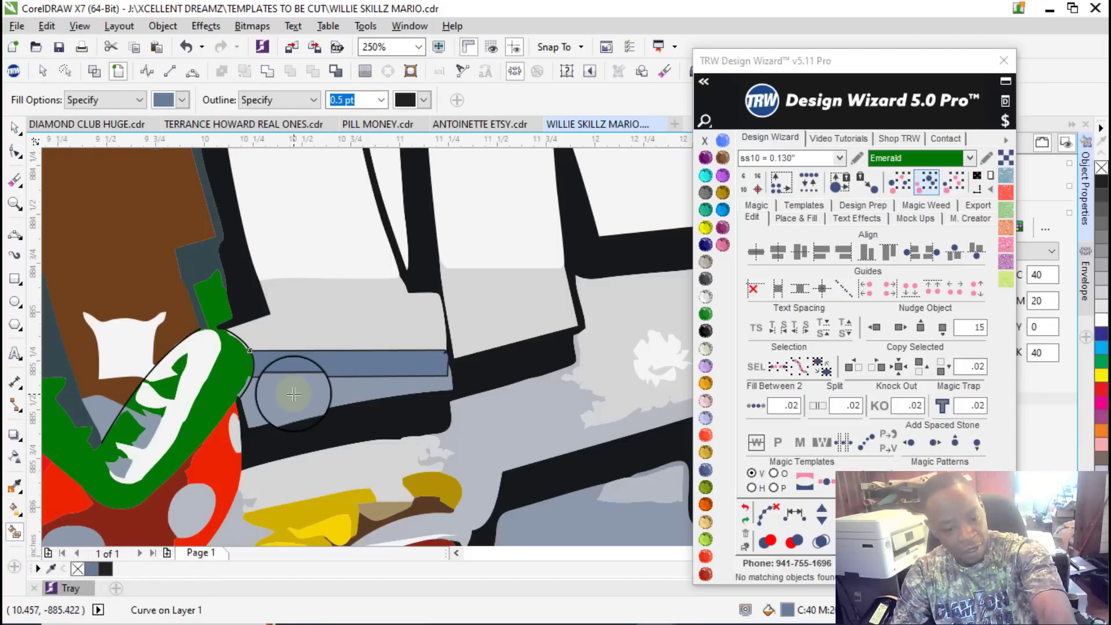
{"action": "left_click", "coordinate": [294, 394]}
{"action": "left_click", "coordinate": [316, 314]}
{"action": "left_click", "coordinate": [296, 230]}
{"action": "scroll", "coordinate": [369, 437], "scroll_direction": "down", "scroll_amount": 1}
{"action": "left_click", "coordinate": [303, 230]}
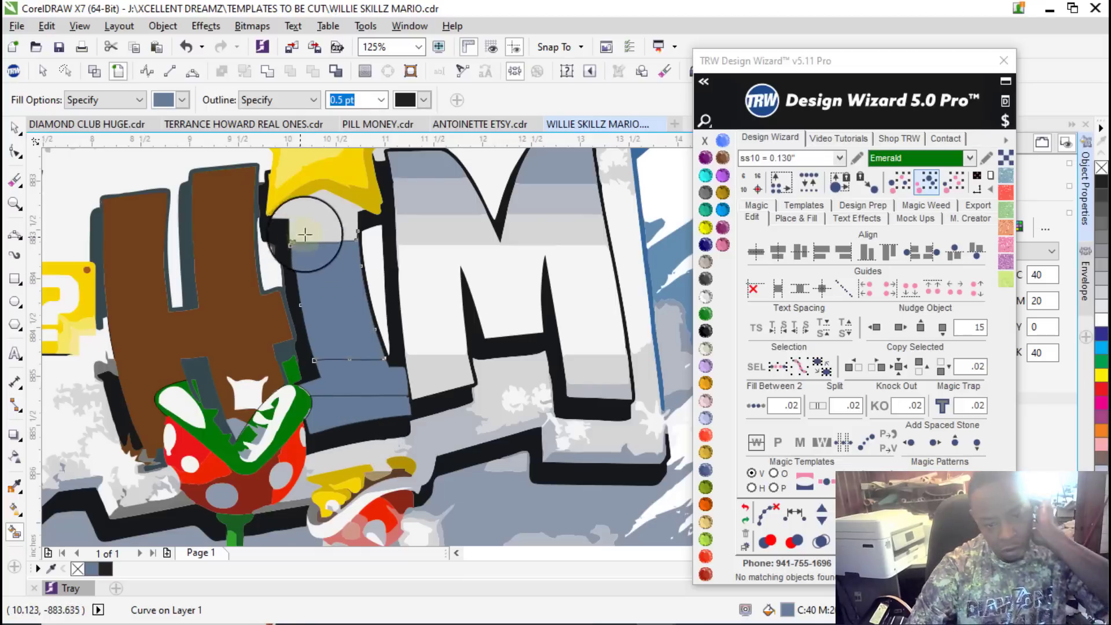
Step: Select the blue-gray I pieces with the brown lettering, apply the brown fill, and weld them into one curve
{"action": "left_click", "coordinate": [955, 183]}
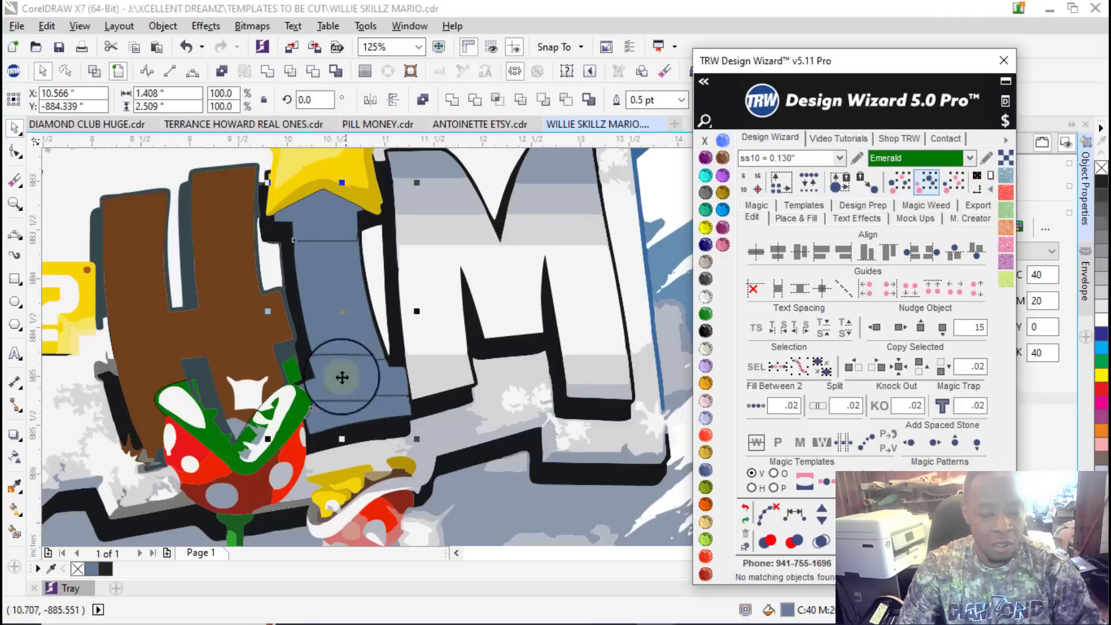
{"action": "left_click", "coordinate": [228, 308], "text": "shift"}
{"action": "right_click", "coordinate": [228, 308]}
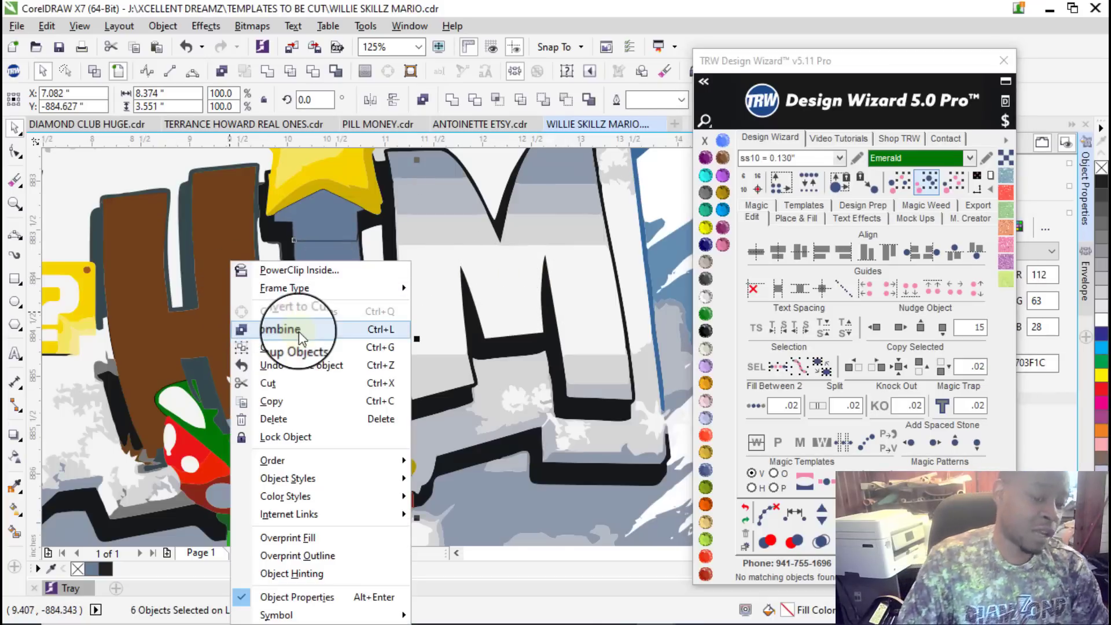
{"action": "left_click", "coordinate": [272, 328]}
{"action": "left_click", "coordinate": [268, 72]}
{"action": "scroll", "coordinate": [305, 352], "scroll_direction": "down", "scroll_amount": 1}
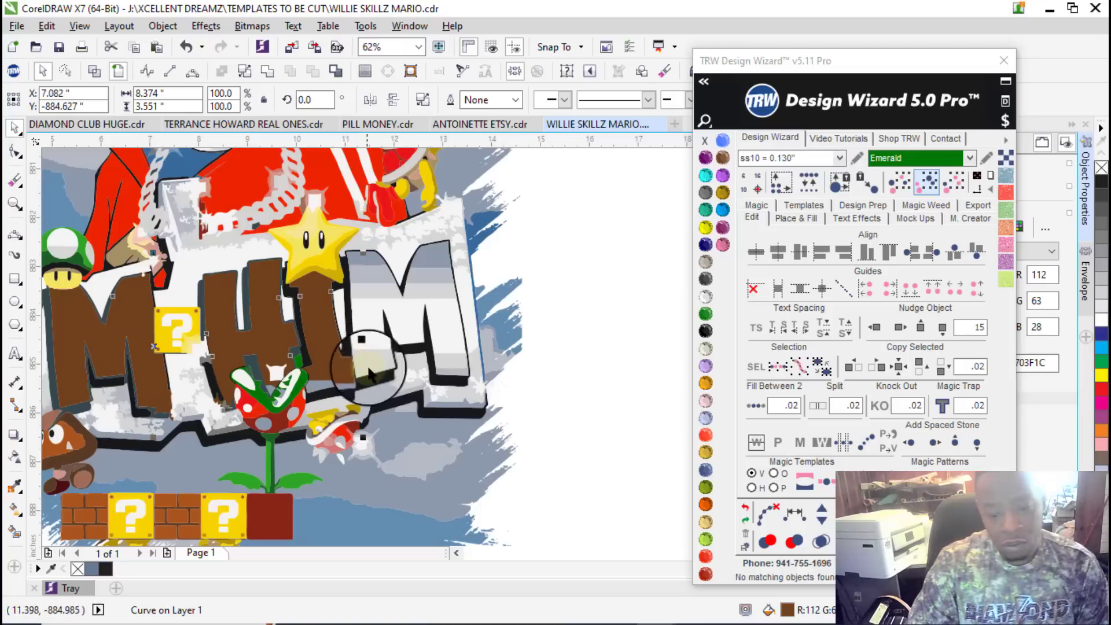
Step: Select the gray strip under the I, the sections of the last M and the brown lettering, and fill them all brown
{"action": "scroll", "coordinate": [335, 396], "scroll_direction": "up", "scroll_amount": 2}
{"action": "left_click", "coordinate": [276, 369]}
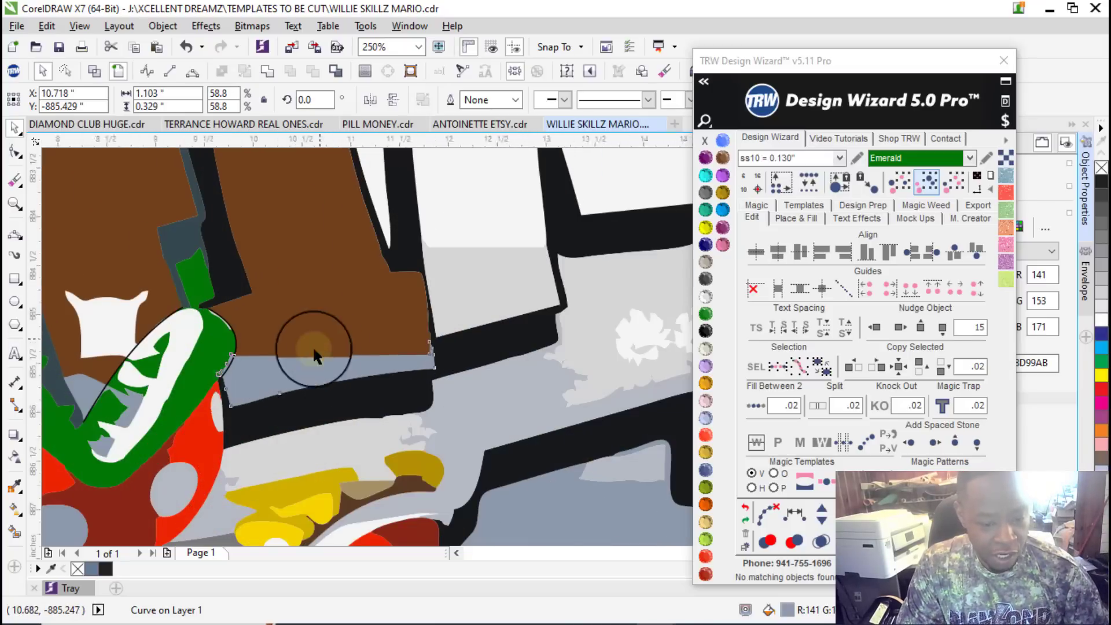
{"action": "scroll", "coordinate": [318, 336], "scroll_direction": "down", "scroll_amount": 2}
{"action": "scroll", "coordinate": [385, 351], "scroll_direction": "up", "scroll_amount": 2}
{"action": "scroll", "coordinate": [420, 370], "scroll_direction": "down", "scroll_amount": 2}
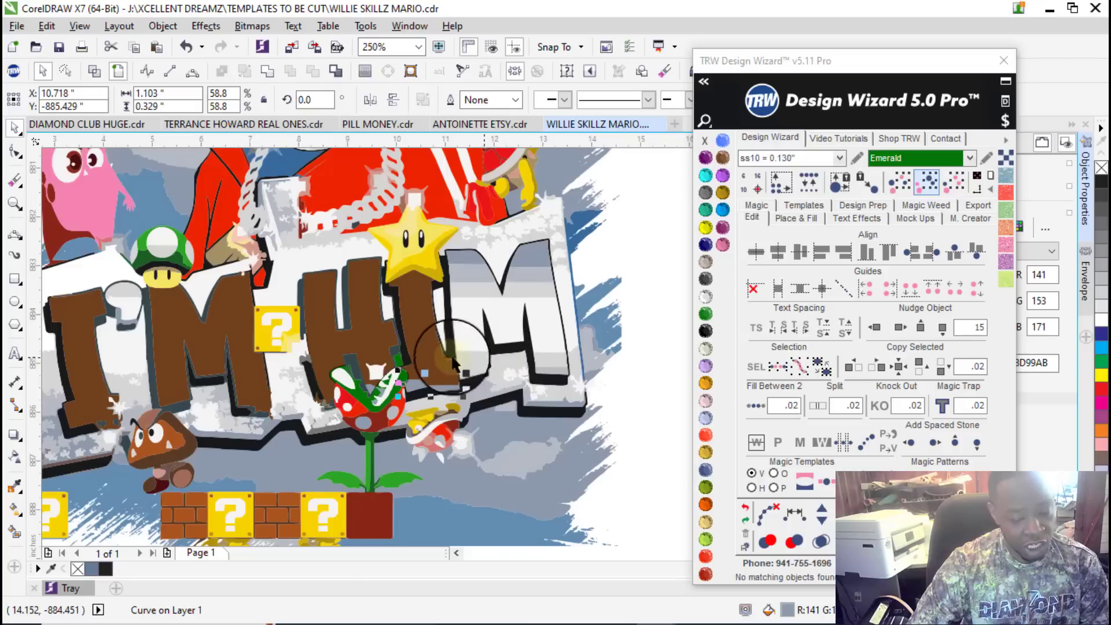
{"action": "scroll", "coordinate": [552, 350], "scroll_direction": "up", "scroll_amount": 1}
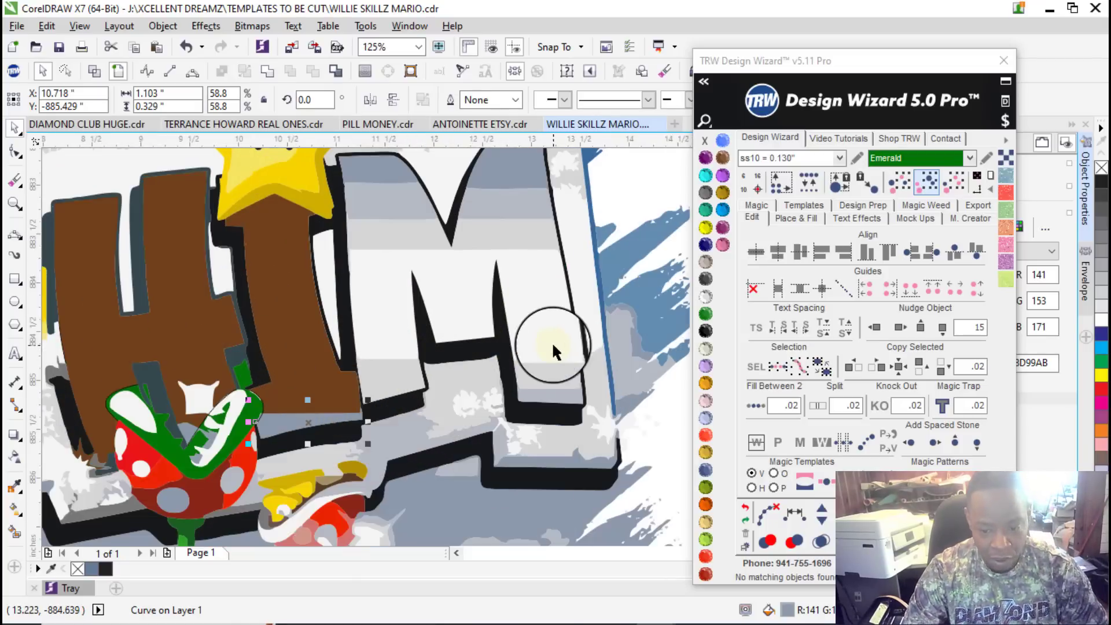
{"action": "left_click", "coordinate": [384, 369], "text": "shift"}
{"action": "left_click", "coordinate": [384, 304], "text": "shift"}
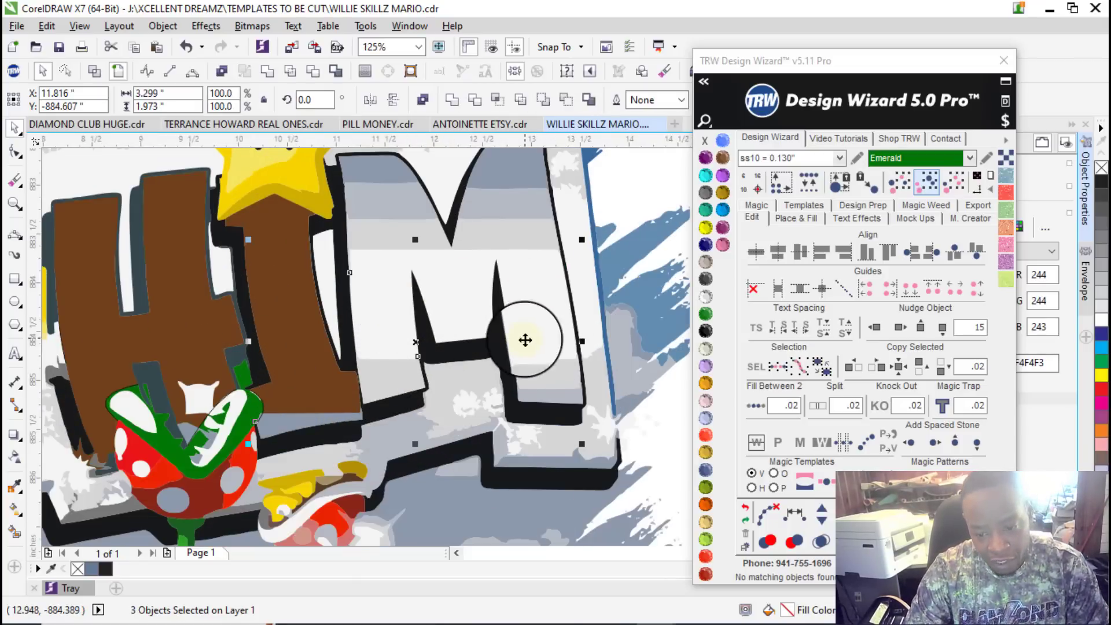
{"action": "left_click", "coordinate": [547, 369], "text": "shift"}
{"action": "left_click", "coordinate": [575, 395], "text": "shift"}
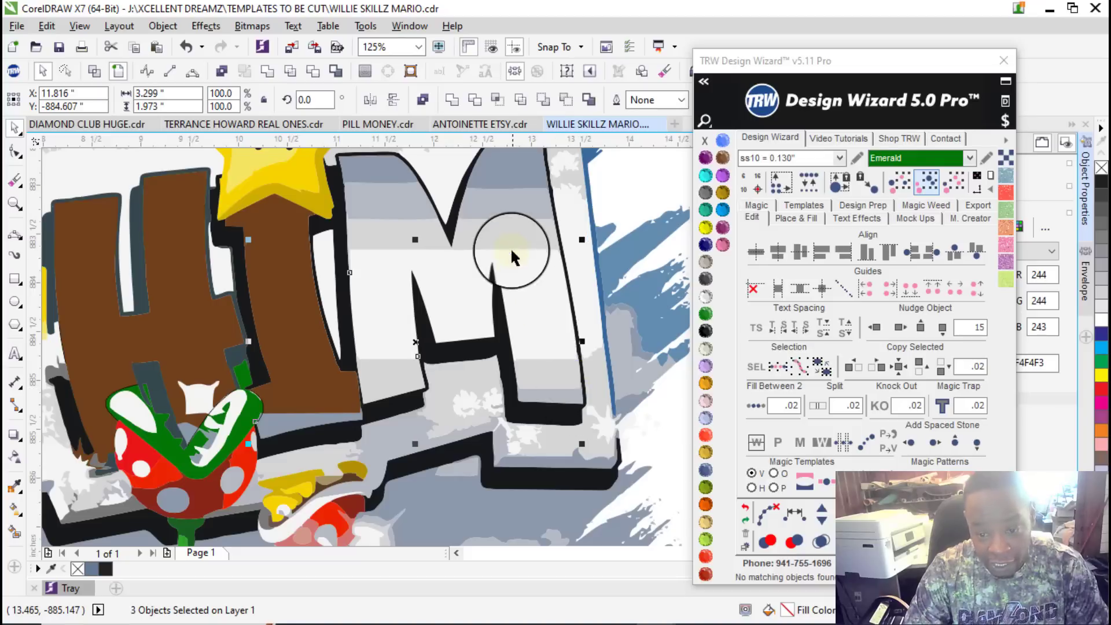
{"action": "left_click", "coordinate": [529, 165], "text": "shift"}
{"action": "left_click", "coordinate": [431, 255], "text": "shift"}
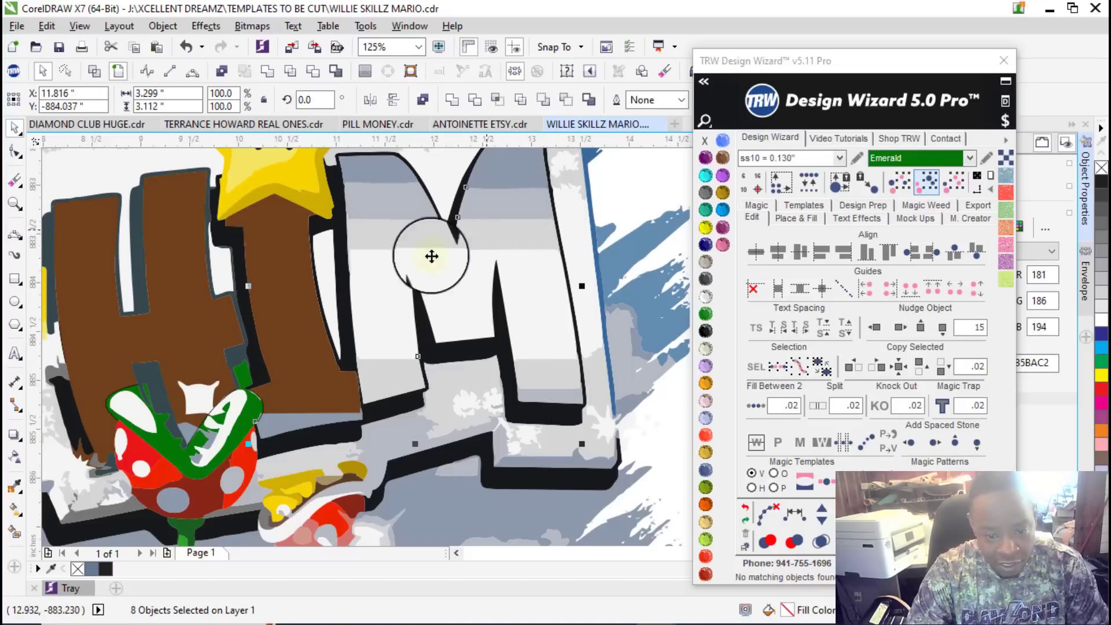
{"action": "right_click", "coordinate": [300, 339]}
{"action": "left_click", "coordinate": [397, 330]}
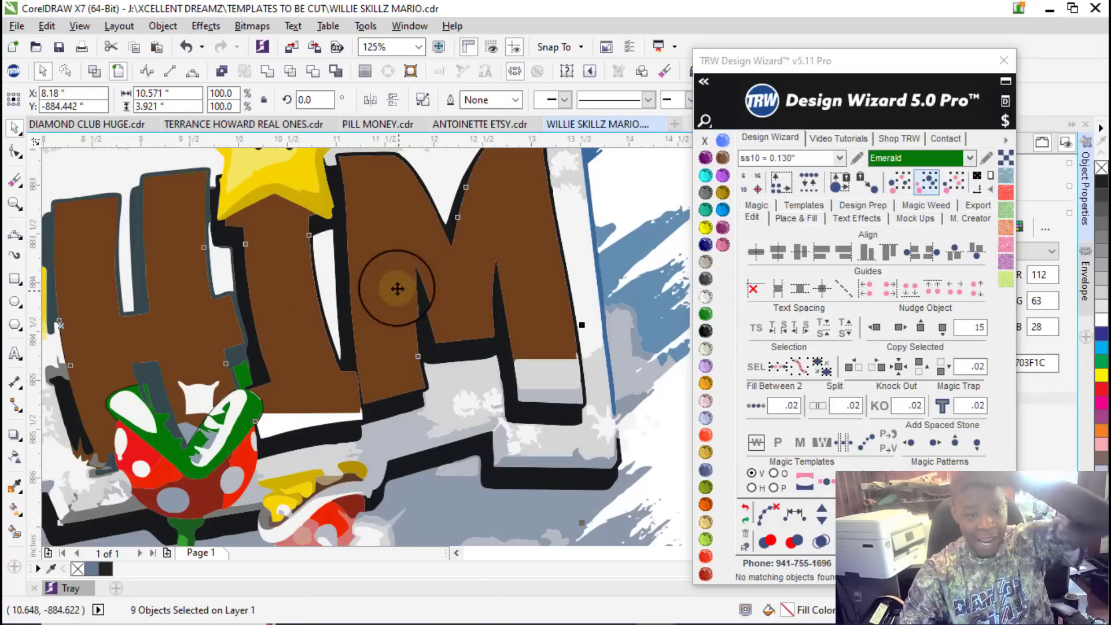
Step: Try welding the brown pieces into one curve, check the lettering around the I, and undo the weld
{"action": "left_click", "coordinate": [267, 72]}
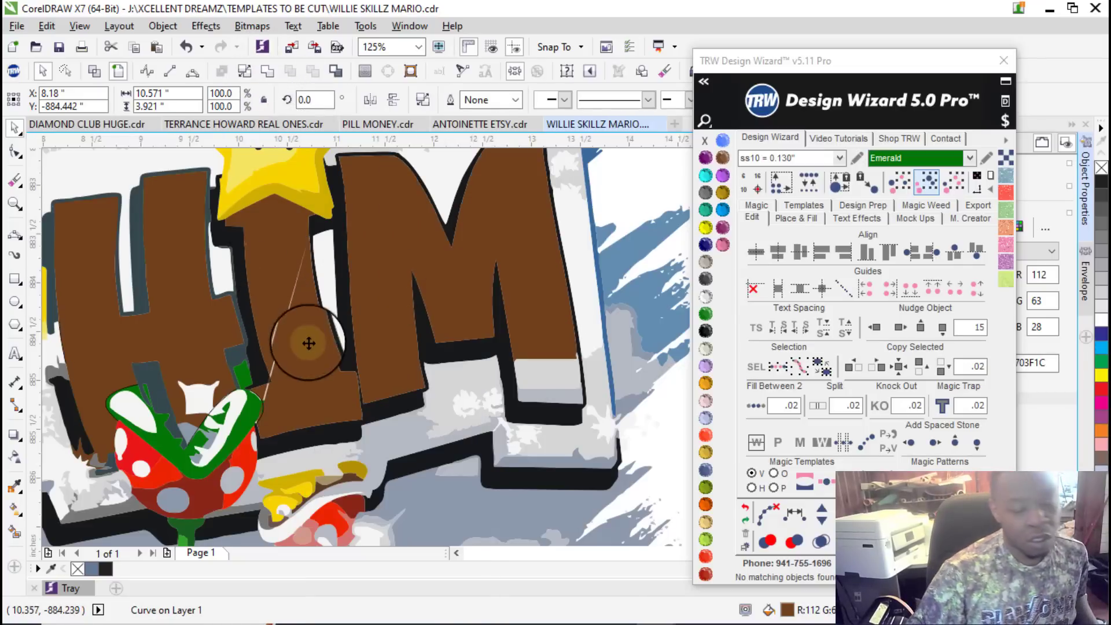
{"action": "scroll", "coordinate": [310, 341], "scroll_direction": "down", "scroll_amount": 3}
{"action": "scroll", "coordinate": [282, 331], "scroll_direction": "up", "scroll_amount": 2}
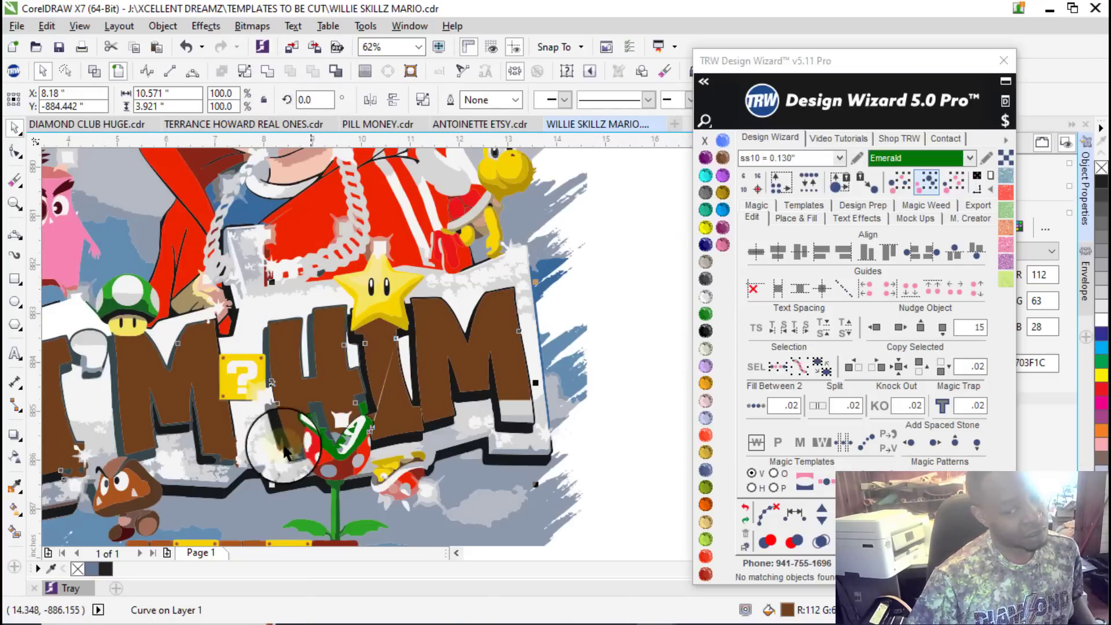
{"action": "scroll", "coordinate": [373, 384], "scroll_direction": "up", "scroll_amount": 2}
{"action": "scroll", "coordinate": [317, 425], "scroll_direction": "down", "scroll_amount": 2}
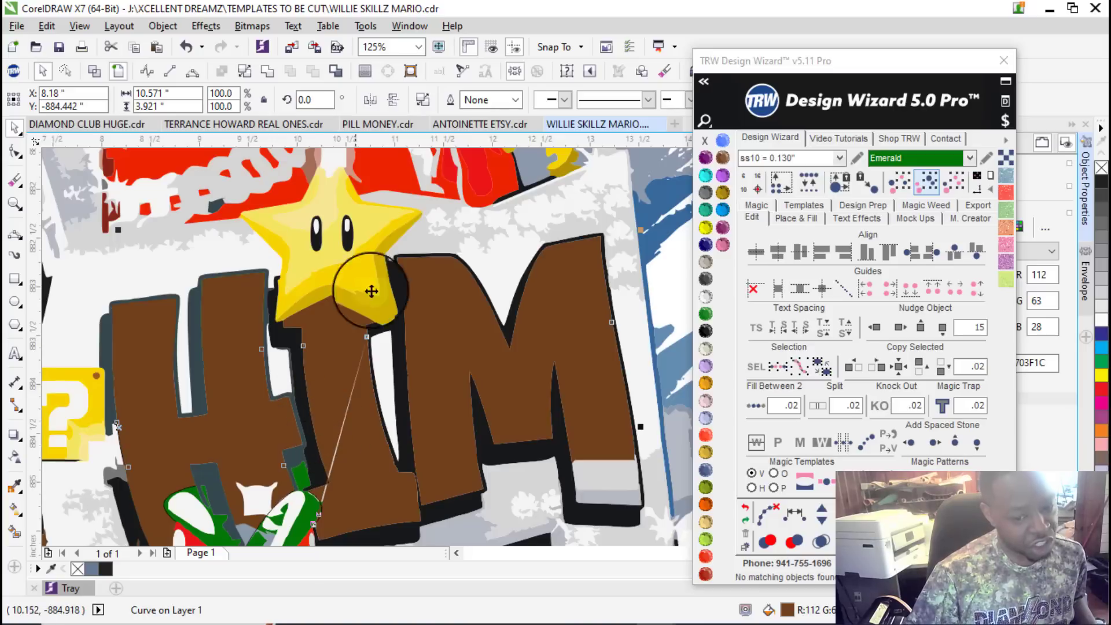
{"action": "left_click", "coordinate": [746, 512]}
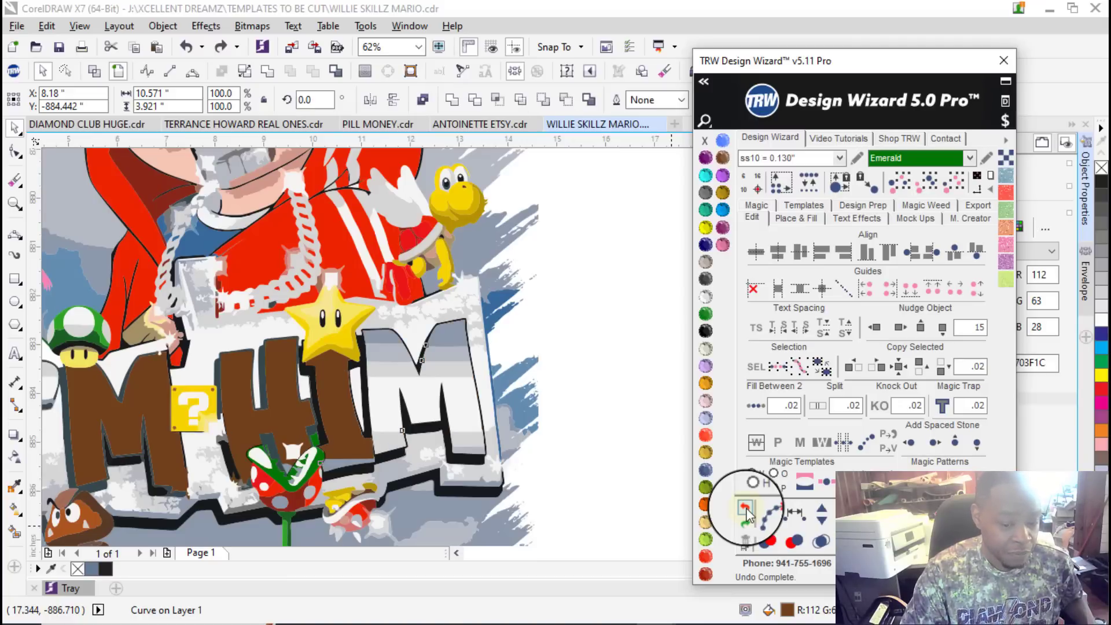
Step: Weld the nine selected brown lettering pieces into a single curve
{"action": "left_click", "coordinate": [268, 73]}
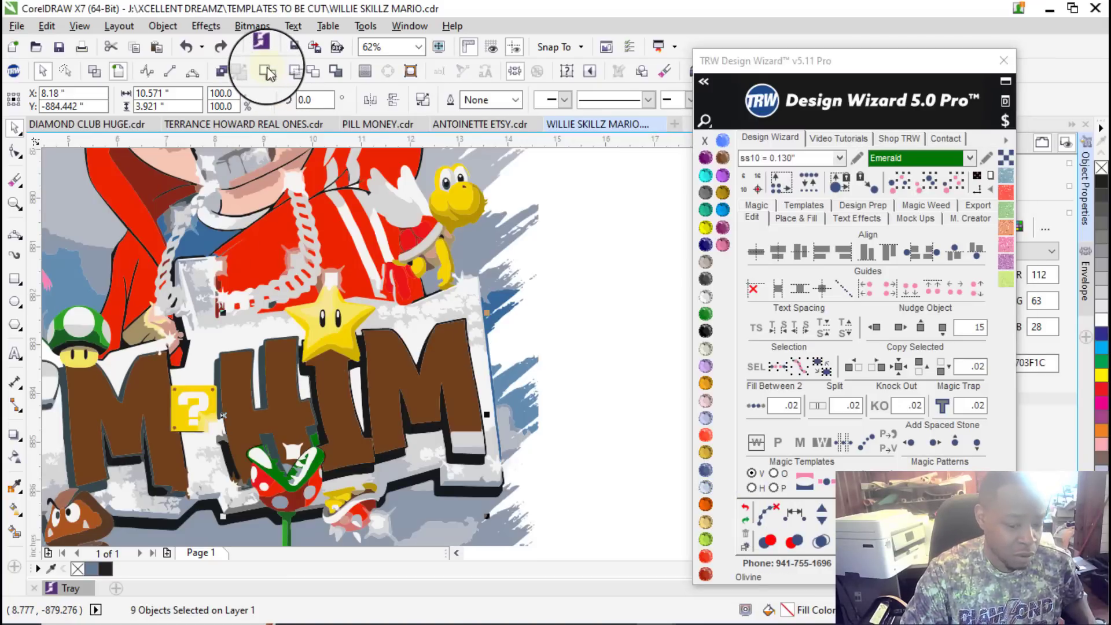
{"action": "scroll", "coordinate": [288, 205], "scroll_direction": "down", "scroll_amount": 1}
{"action": "scroll", "coordinate": [351, 274], "scroll_direction": "up", "scroll_amount": 1}
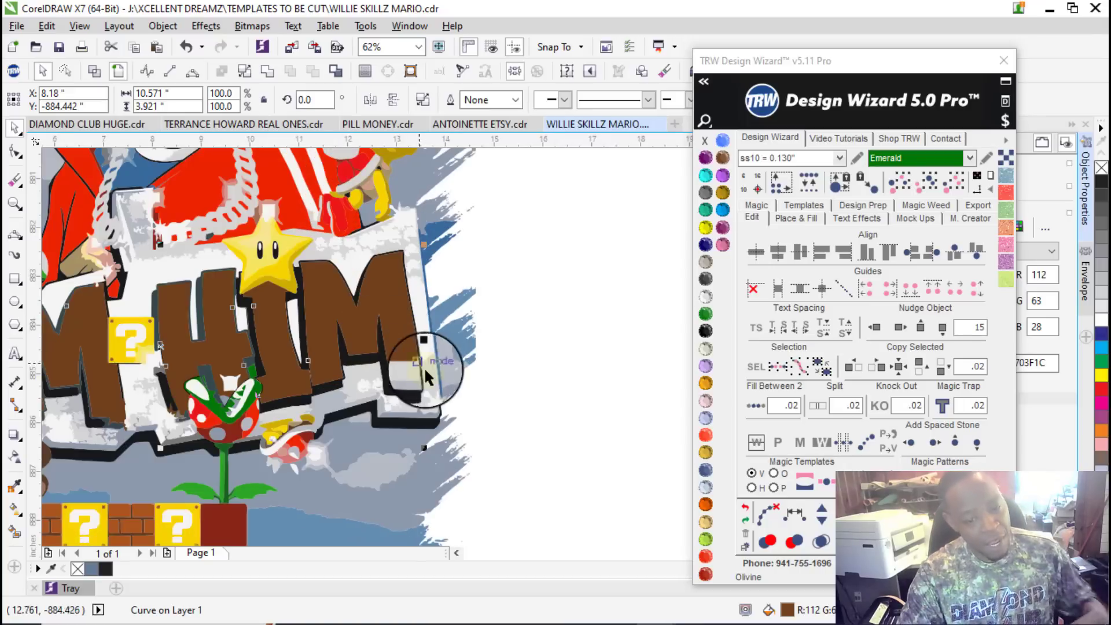
Step: Select the two leftover gray sections at the foot of the last M with the brown lettering and weld them together
{"action": "scroll", "coordinate": [386, 375], "scroll_direction": "up", "scroll_amount": 1}
{"action": "left_click", "coordinate": [438, 368]}
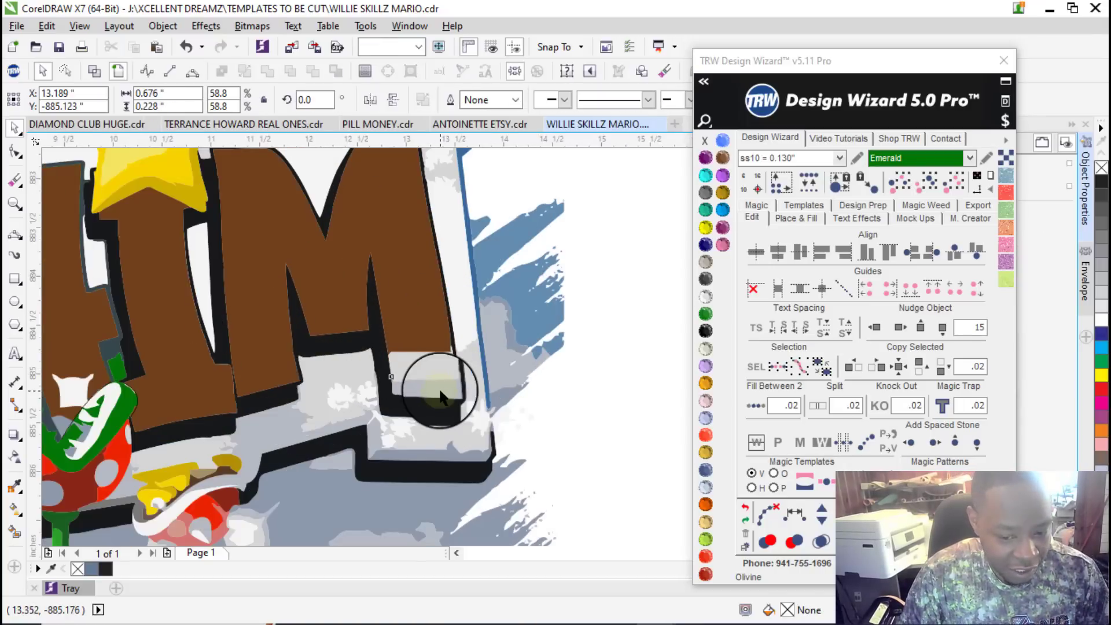
{"action": "left_click", "coordinate": [438, 359], "text": "shift"}
{"action": "left_click", "coordinate": [402, 239], "text": "shift"}
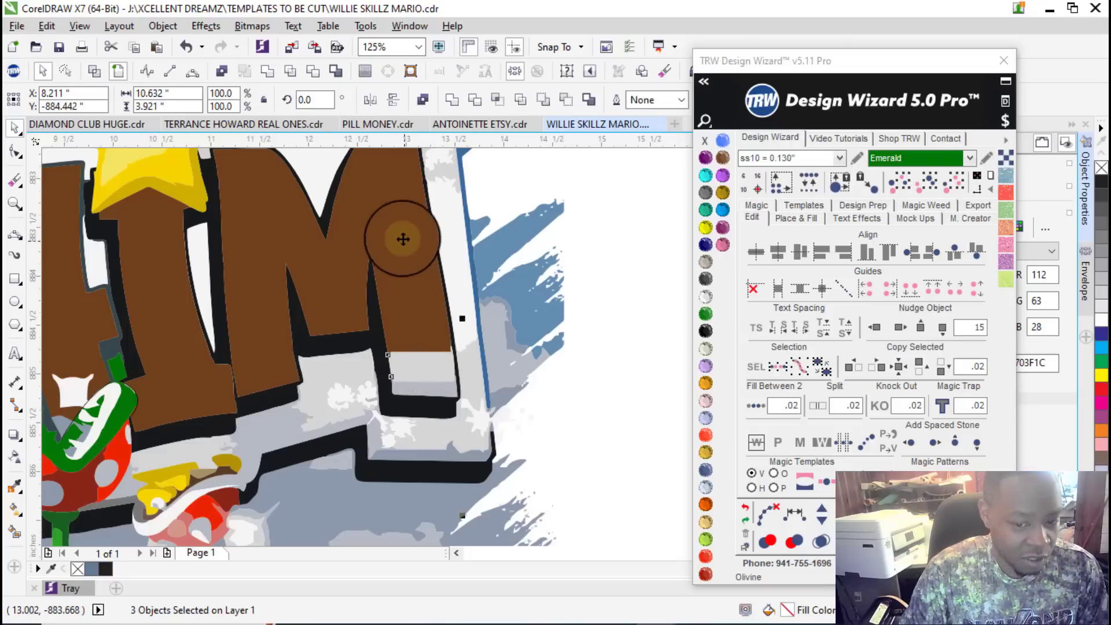
{"action": "left_click", "coordinate": [269, 65]}
{"action": "scroll", "coordinate": [335, 376], "scroll_direction": "down", "scroll_amount": 3}
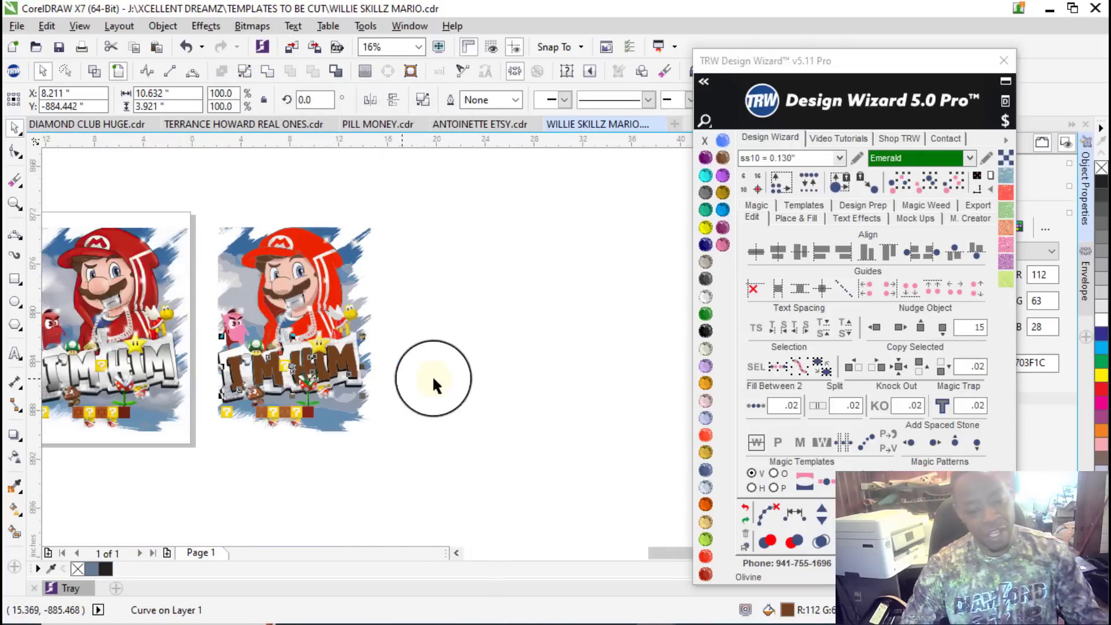
{"action": "left_click", "coordinate": [498, 377]}
Step: Nudge the brown I'M HIM lettering to the right by 15, clear of the Mario artwork, and deselect it
{"action": "scroll", "coordinate": [271, 370], "scroll_direction": "up", "scroll_amount": 2}
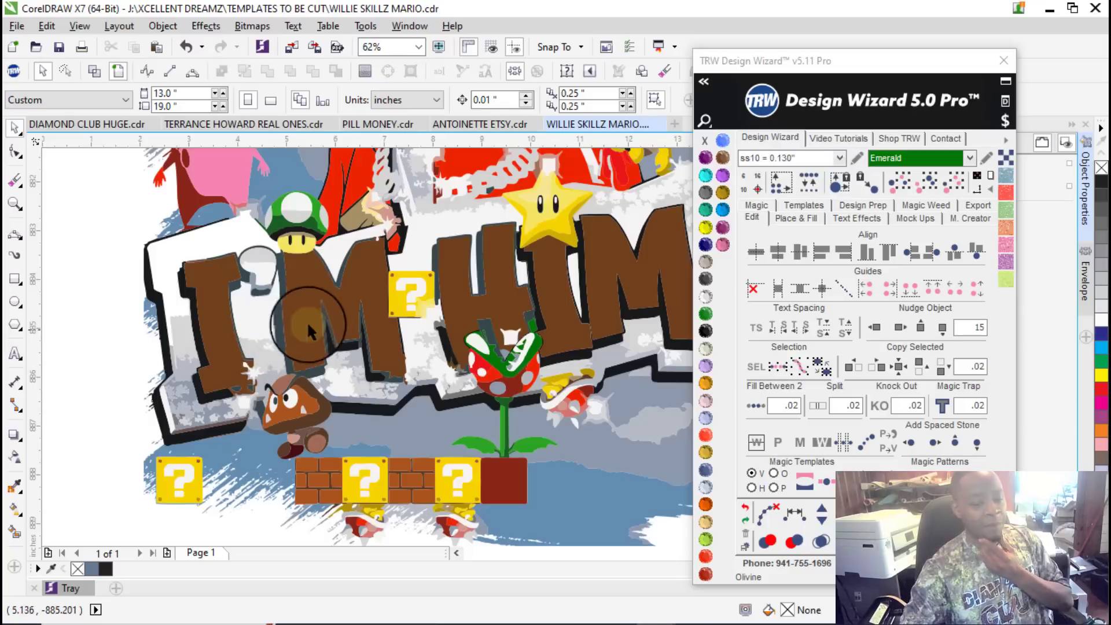
{"action": "left_click", "coordinate": [308, 282]}
{"action": "scroll", "coordinate": [289, 307], "scroll_direction": "down", "scroll_amount": 1}
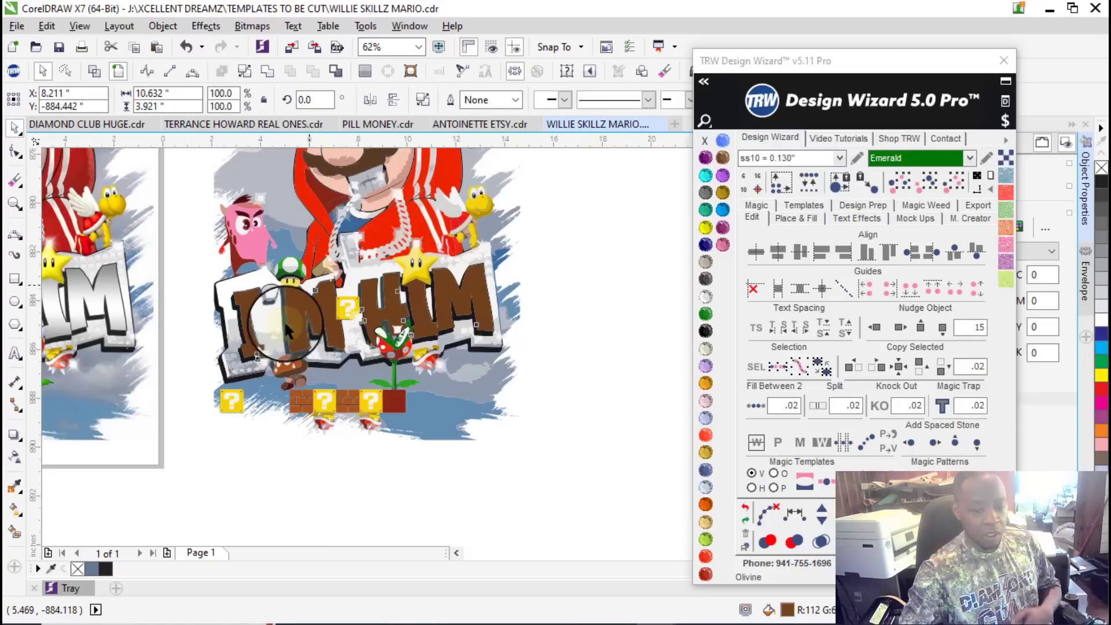
{"action": "left_click", "coordinate": [898, 329]}
{"action": "scroll", "coordinate": [518, 341], "scroll_direction": "down", "scroll_amount": 1}
{"action": "left_click", "coordinate": [599, 259]}
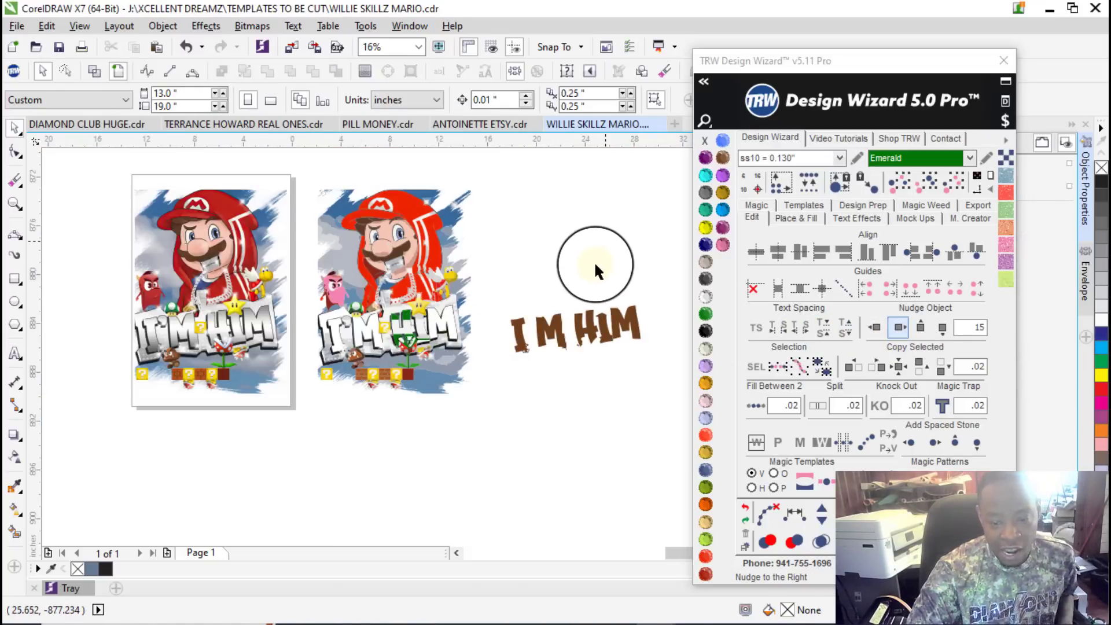
Step: Delete the leftover green shape from the HIM lettering and piranha plant in the traced Mario artwork
{"action": "scroll", "coordinate": [405, 330], "scroll_direction": "up", "scroll_amount": 1}
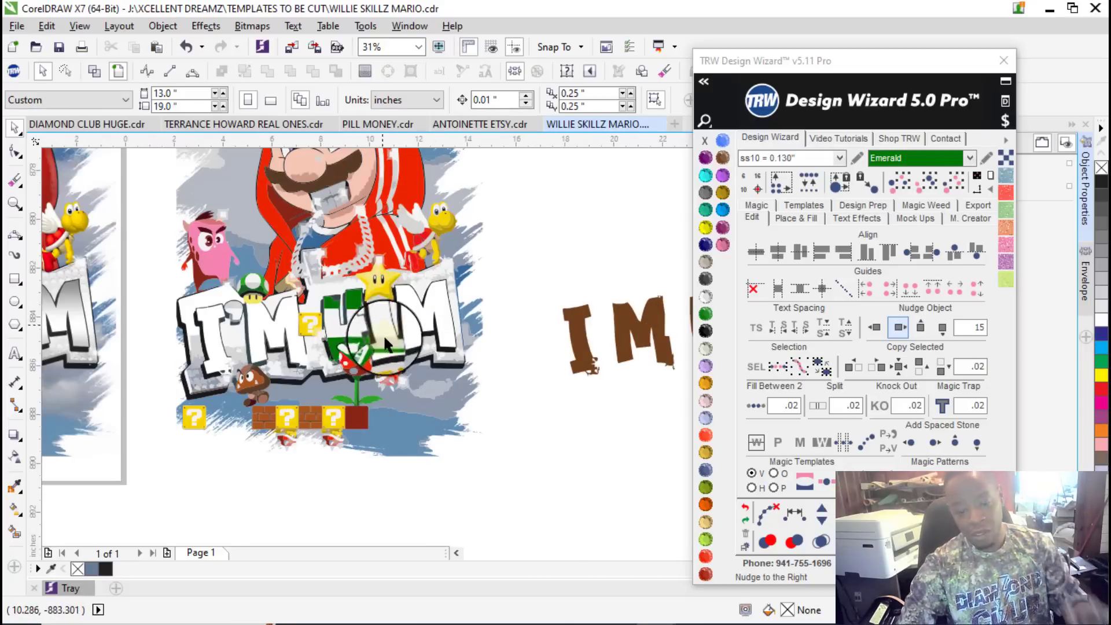
{"action": "scroll", "coordinate": [375, 298], "scroll_direction": "up", "scroll_amount": 2}
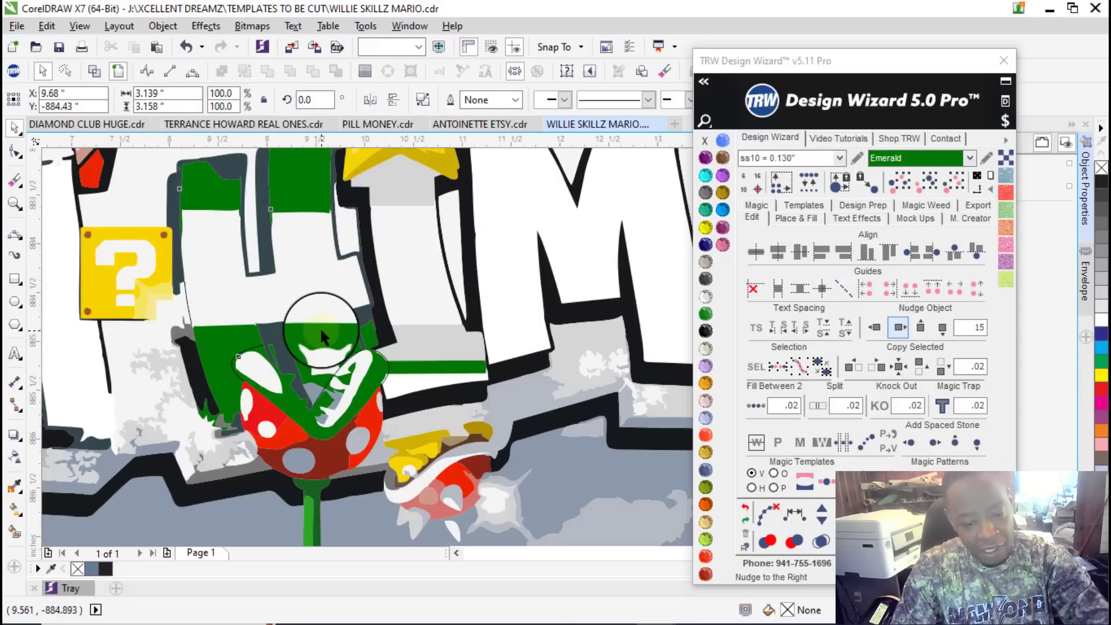
{"action": "scroll", "coordinate": [320, 345], "scroll_direction": "down", "scroll_amount": 4}
{"action": "scroll", "coordinate": [366, 408], "scroll_direction": "up", "scroll_amount": 2}
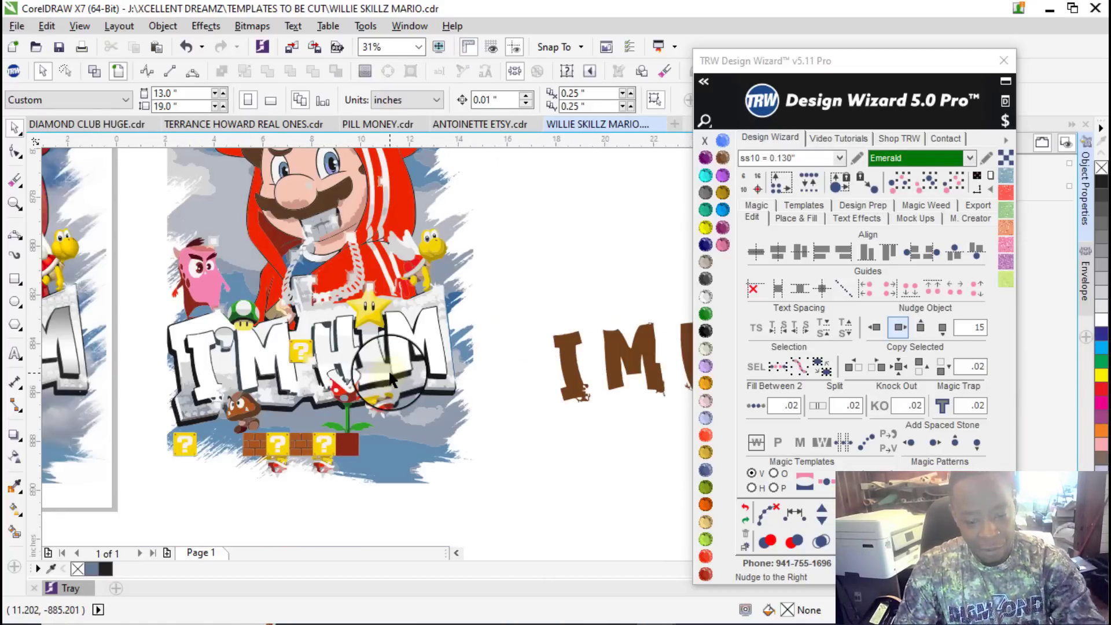
{"action": "scroll", "coordinate": [391, 379], "scroll_direction": "down", "scroll_amount": 1}
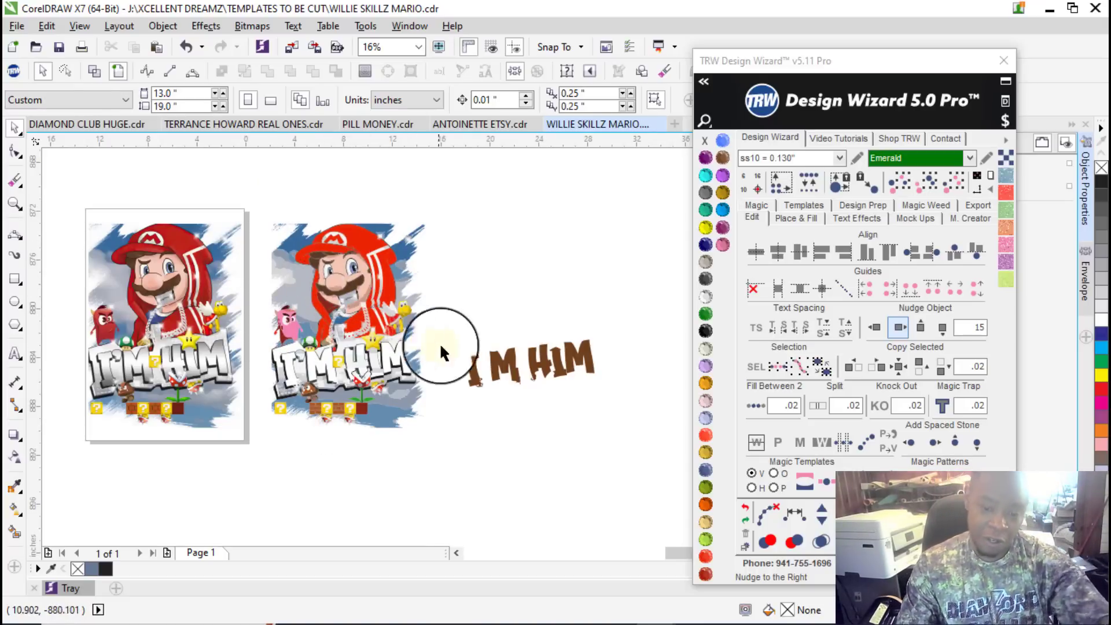
{"action": "scroll", "coordinate": [535, 365], "scroll_direction": "up", "scroll_amount": 1}
{"action": "scroll", "coordinate": [504, 367], "scroll_direction": "down", "scroll_amount": 1}
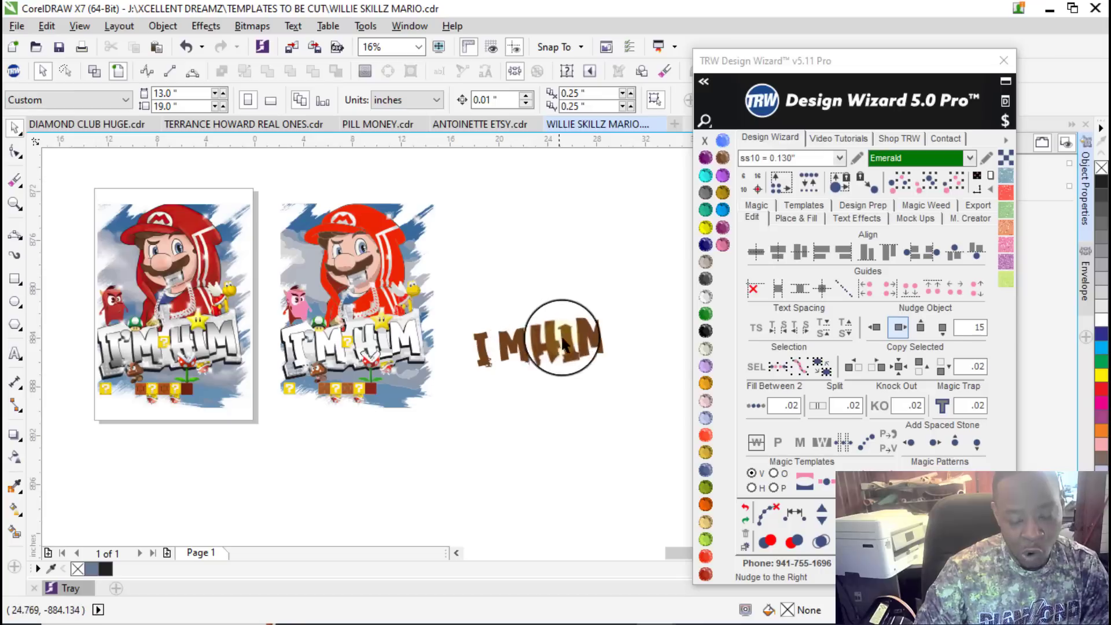
Step: Select the brown I'M HIM lettering and nudge it left by 15, back onto the traced artwork
{"action": "left_click", "coordinate": [479, 346]}
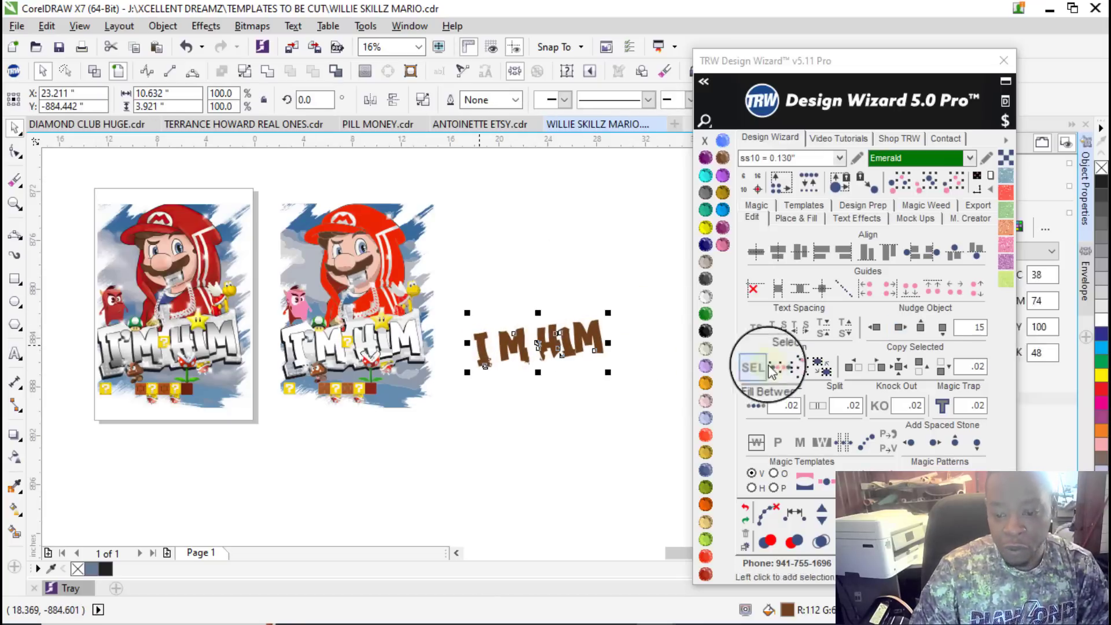
{"action": "left_click", "coordinate": [875, 327]}
{"action": "scroll", "coordinate": [337, 315], "scroll_direction": "up", "scroll_amount": 5}
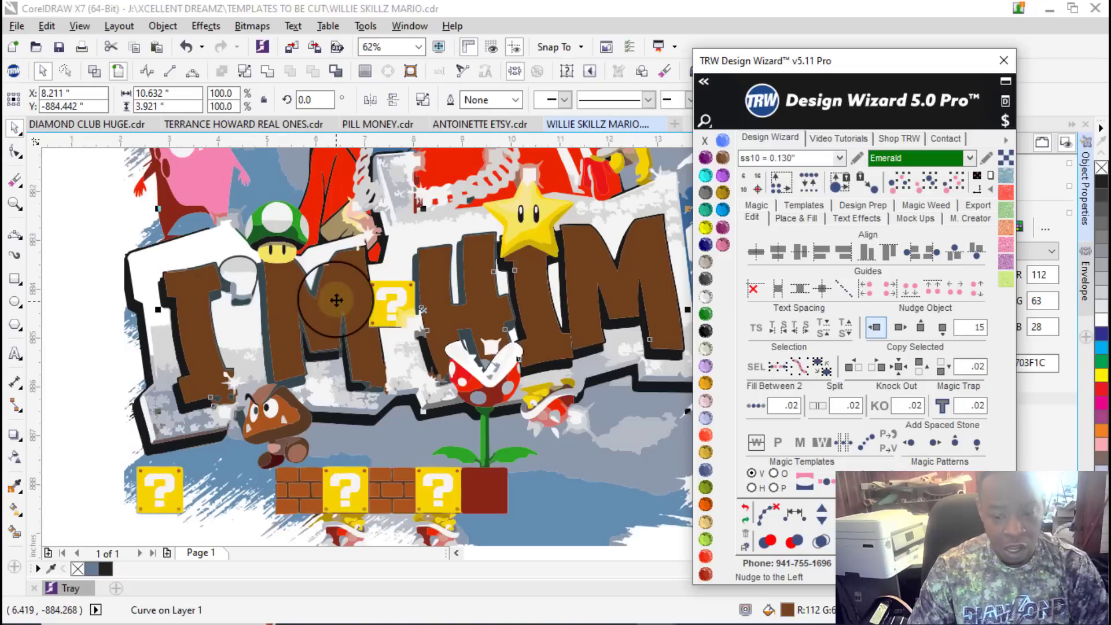
Step: Use Smart Fill to create a filled patch over the white gap between the H and the piranha plant's mouth
{"action": "scroll", "coordinate": [493, 356], "scroll_direction": "up", "scroll_amount": 5}
{"action": "left_click", "coordinate": [477, 294]}
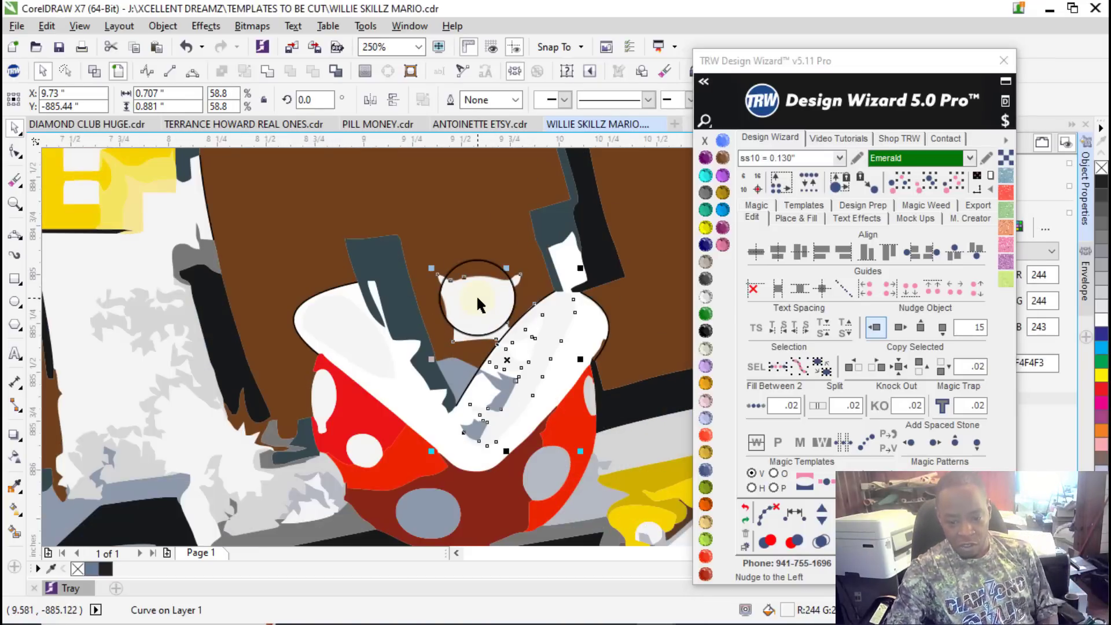
{"action": "left_click", "coordinate": [18, 531]}
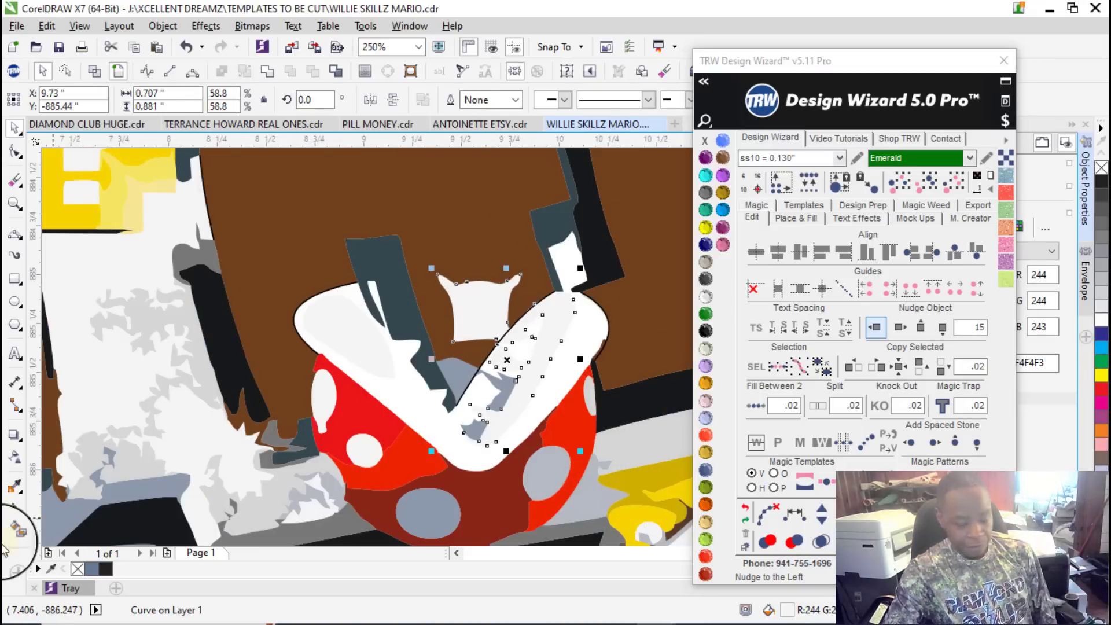
{"action": "left_click", "coordinate": [471, 308]}
{"action": "left_click", "coordinate": [16, 128]}
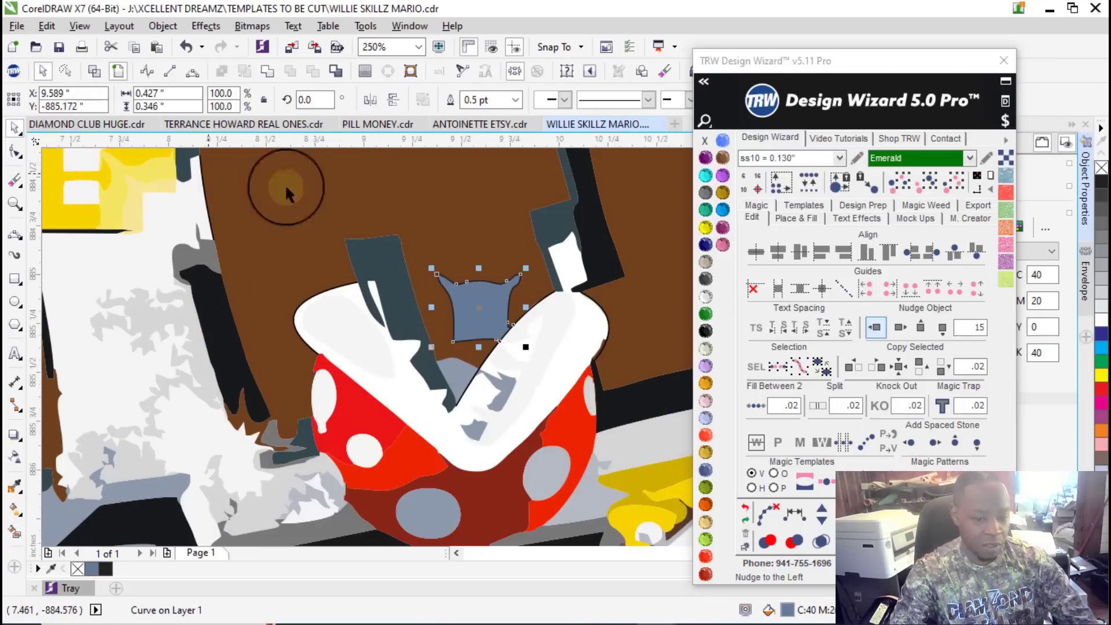
Step: Try combining and then welding the filled patch with the brown lettering, undoing each attempt
{"action": "left_click", "coordinate": [459, 212], "text": "shift"}
{"action": "right_click", "coordinate": [460, 211]}
{"action": "left_click", "coordinate": [515, 272]}
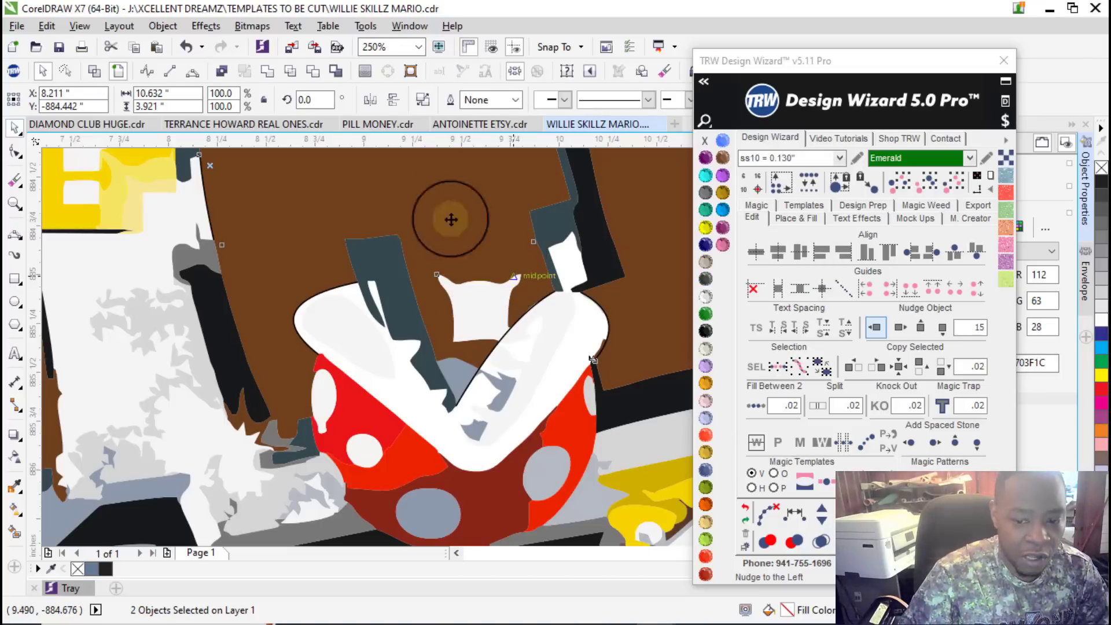
{"action": "left_click", "coordinate": [745, 507]}
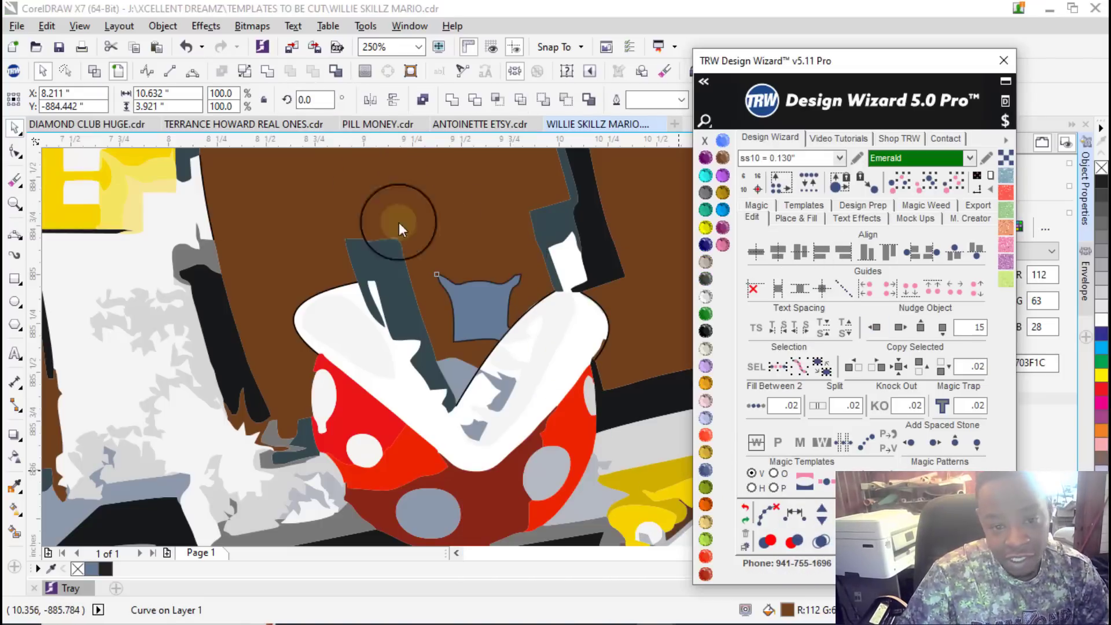
{"action": "left_click", "coordinate": [267, 70]}
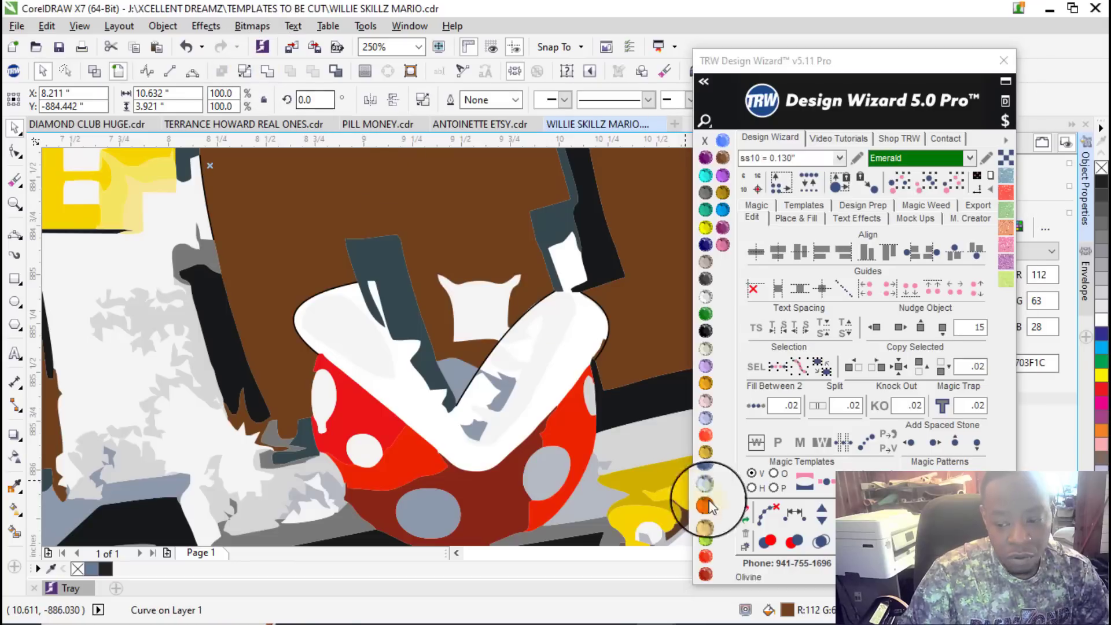
{"action": "left_click", "coordinate": [747, 508]}
Step: Weld the filled patch and the brown lettering into a single curve
{"action": "right_click", "coordinate": [453, 241]}
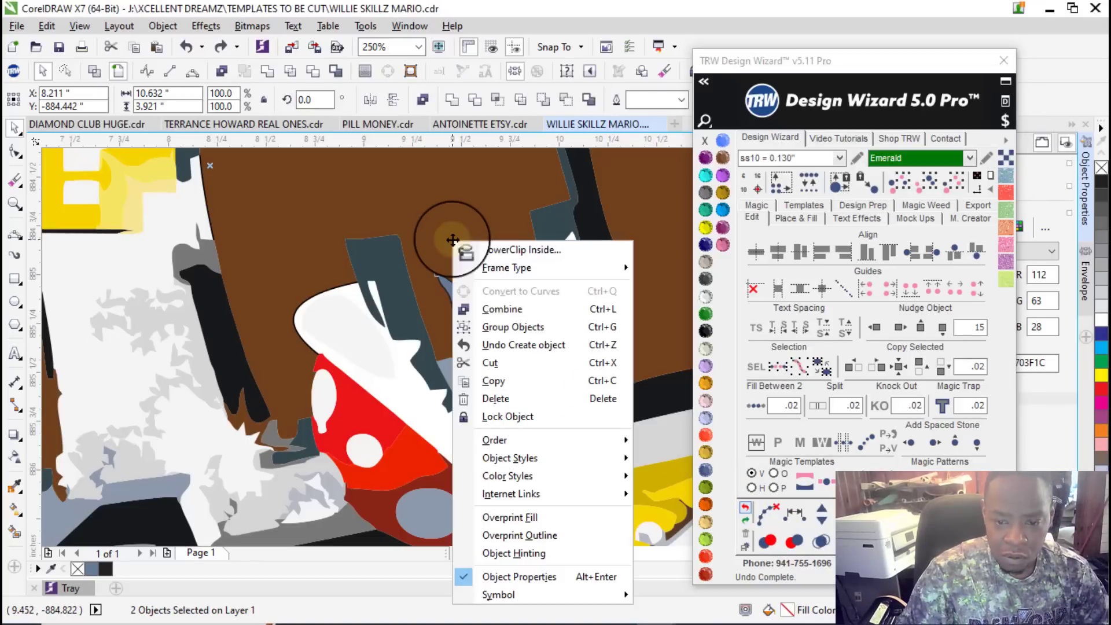
{"action": "left_click", "coordinate": [523, 306]}
{"action": "key", "text": "F3"}
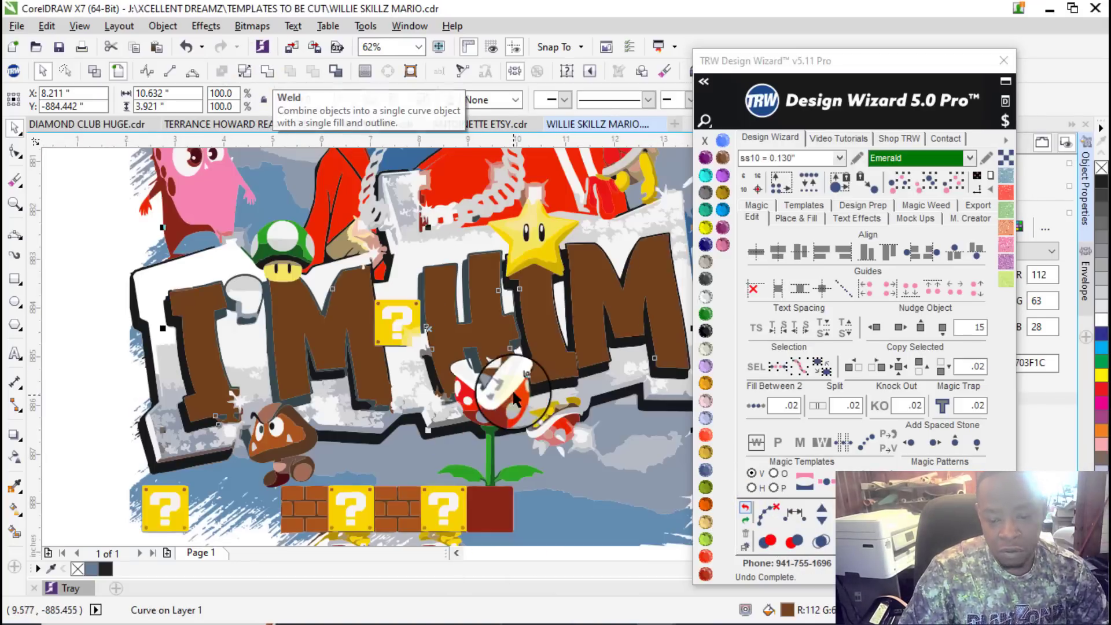
{"action": "scroll", "coordinate": [454, 332], "scroll_direction": "down", "scroll_amount": 3}
{"action": "scroll", "coordinate": [454, 333], "scroll_direction": "up", "scroll_amount": 3}
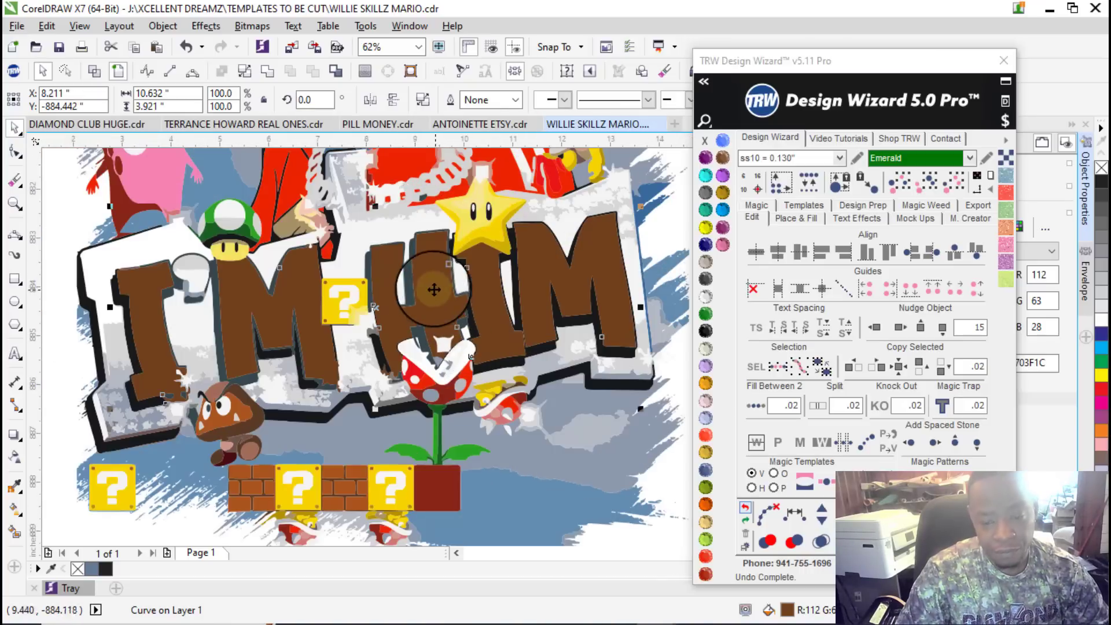
Step: Inspect the lettering's nodes around the piranha plant's mouth, remove the white patch covering the H, and deselect
{"action": "scroll", "coordinate": [440, 327], "scroll_direction": "up", "scroll_amount": 3}
{"action": "key", "text": "F10"}
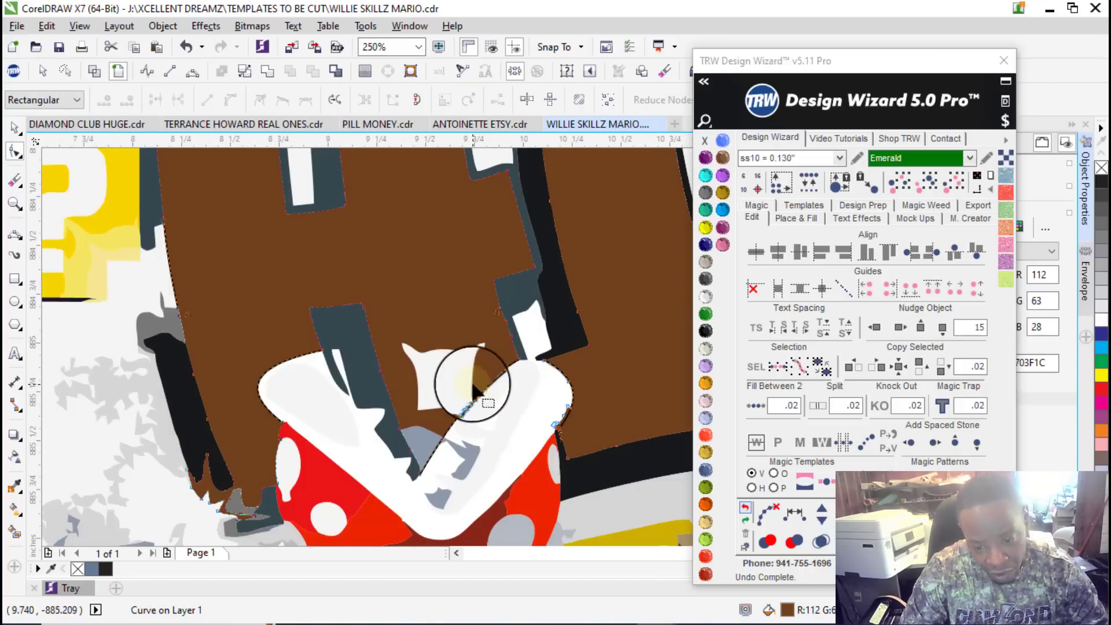
{"action": "scroll", "coordinate": [472, 379], "scroll_direction": "up", "scroll_amount": 1}
{"action": "left_click_drag", "start_coordinate": [379, 341], "coordinate": [432, 404]}
{"action": "scroll", "coordinate": [376, 283], "scroll_direction": "down", "scroll_amount": 2}
{"action": "scroll", "coordinate": [384, 293], "scroll_direction": "up", "scroll_amount": 2}
{"action": "left_click", "coordinate": [14, 126]}
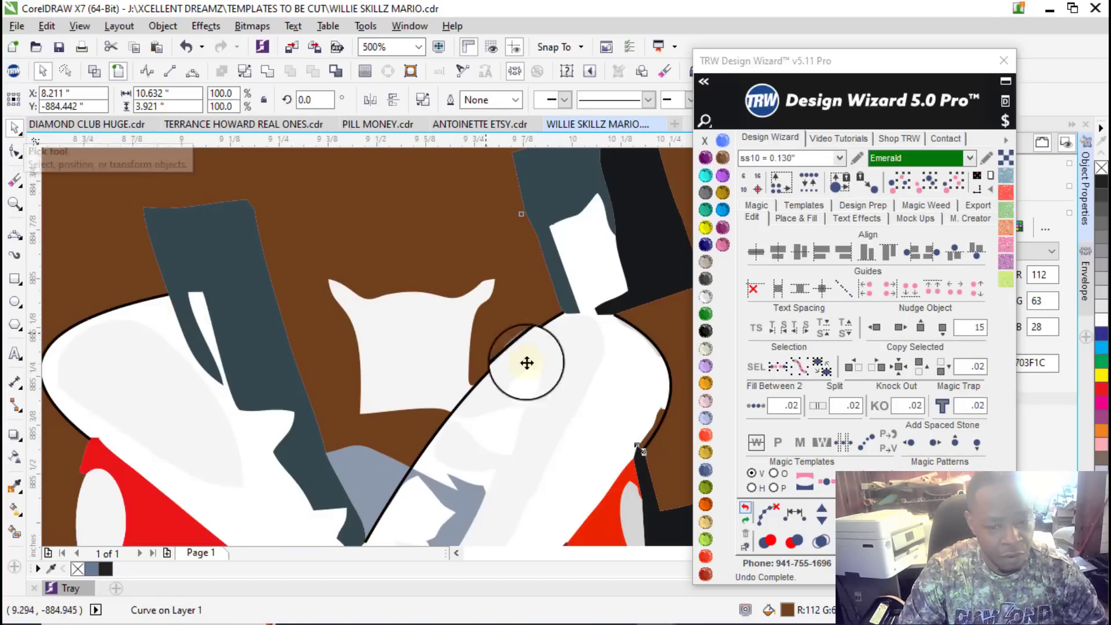
{"action": "scroll", "coordinate": [472, 379], "scroll_direction": "down", "scroll_amount": 3}
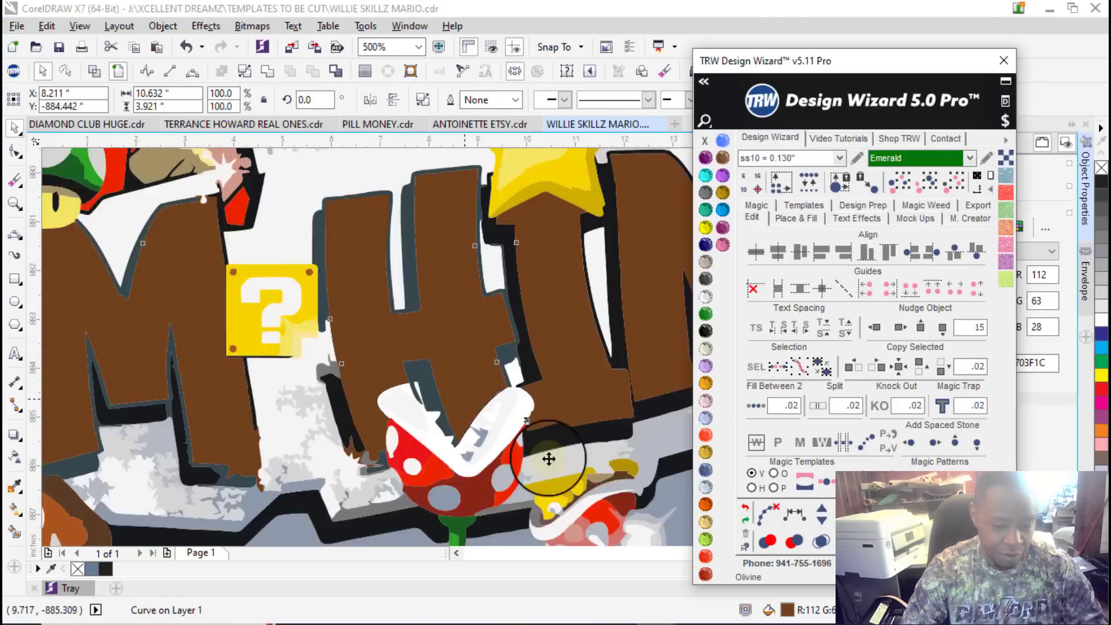
{"action": "scroll", "coordinate": [471, 379], "scroll_direction": "down", "scroll_amount": 1}
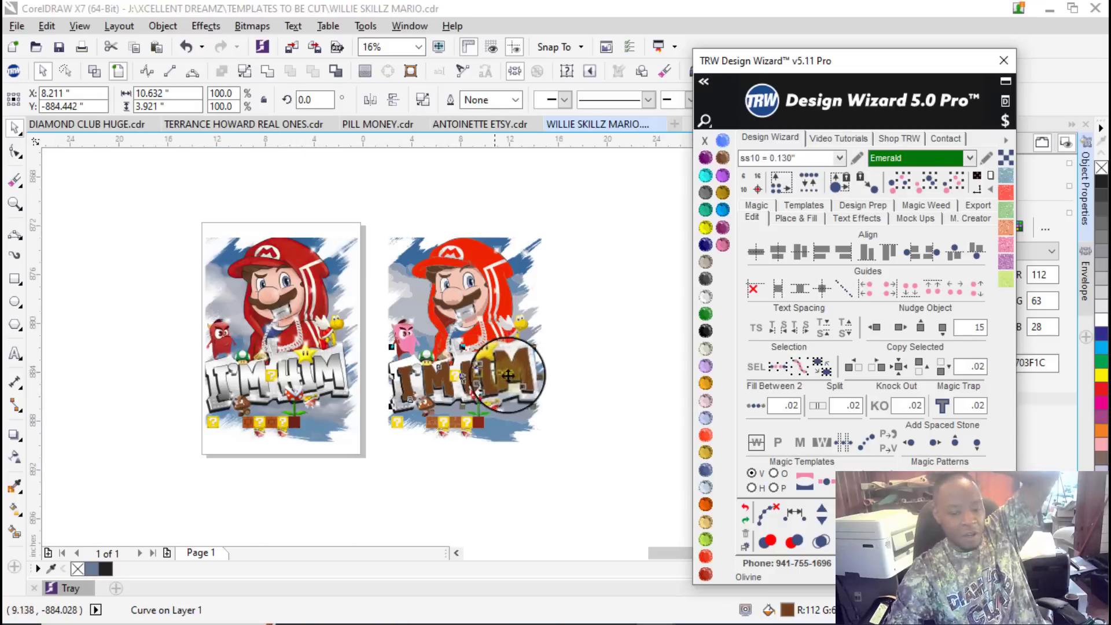
{"action": "left_click", "coordinate": [589, 358]}
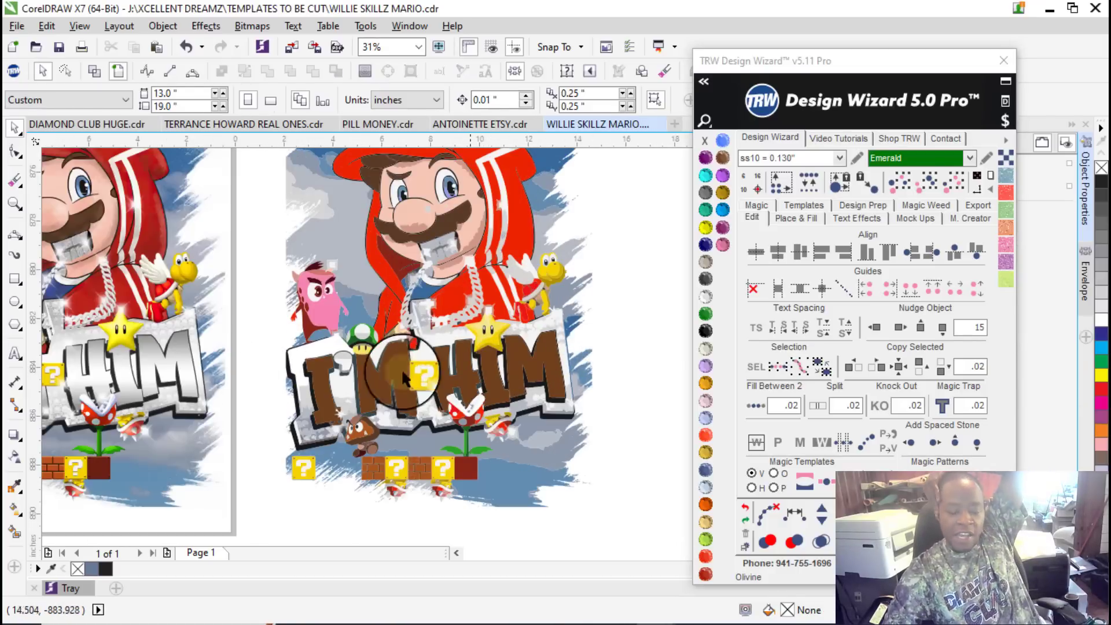
Step: Choose Peridot as the rhinestone colour and select the brown I'M HIM lettering
{"action": "scroll", "coordinate": [337, 423], "scroll_direction": "up", "scroll_amount": 4}
{"action": "scroll", "coordinate": [341, 408], "scroll_direction": "down", "scroll_amount": 4}
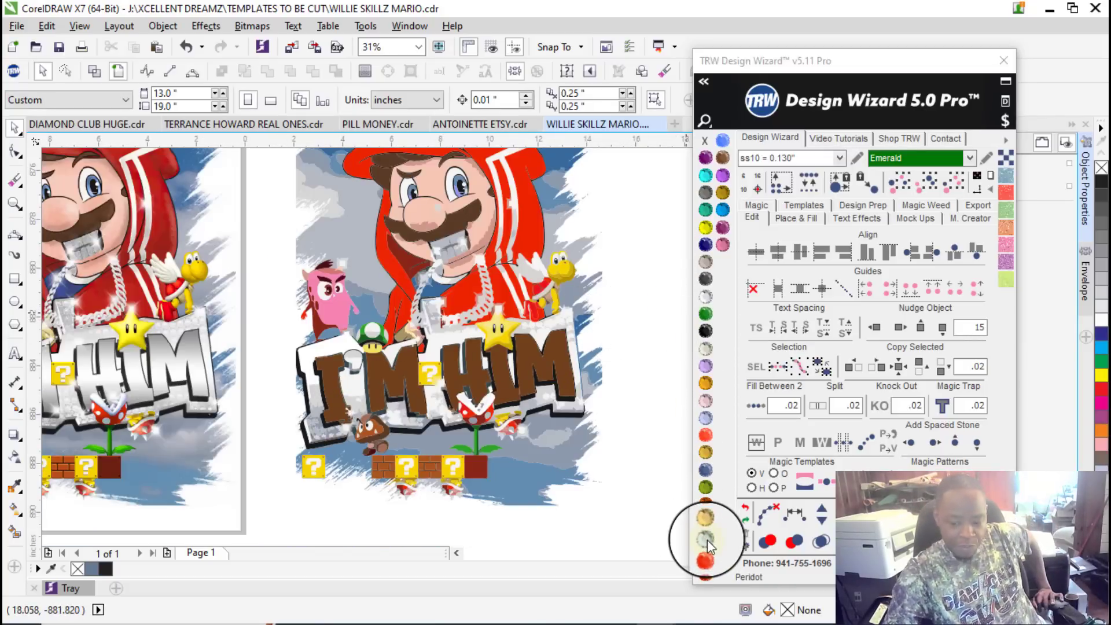
{"action": "left_click", "coordinate": [706, 541]}
{"action": "scroll", "coordinate": [396, 387], "scroll_direction": "up", "scroll_amount": 3}
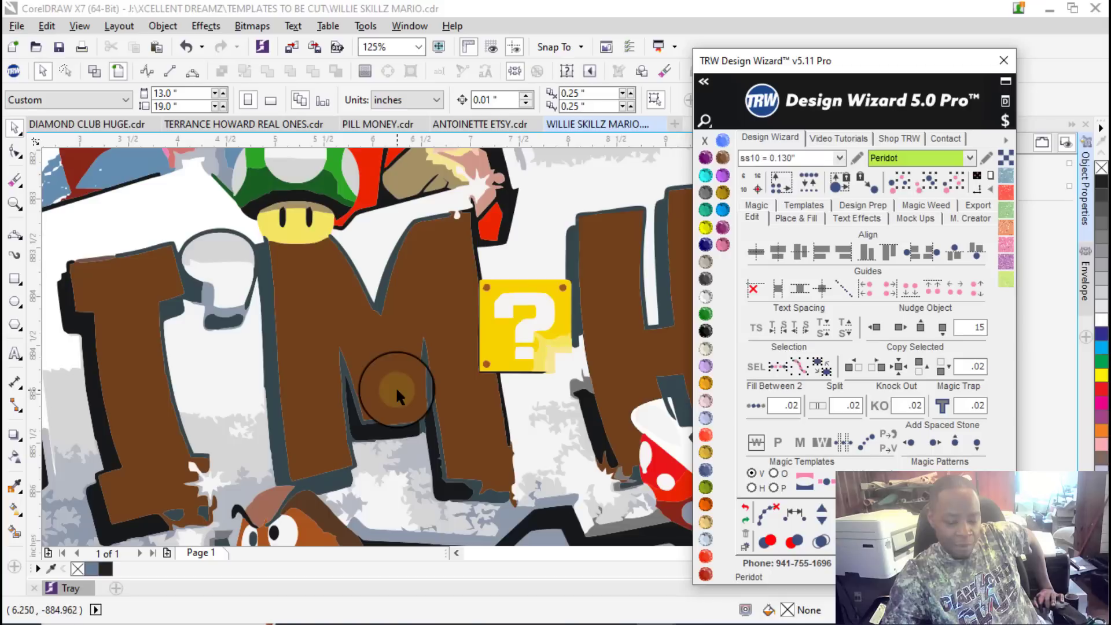
{"action": "left_click", "coordinate": [390, 349]}
{"action": "scroll", "coordinate": [390, 348], "scroll_direction": "down", "scroll_amount": 3}
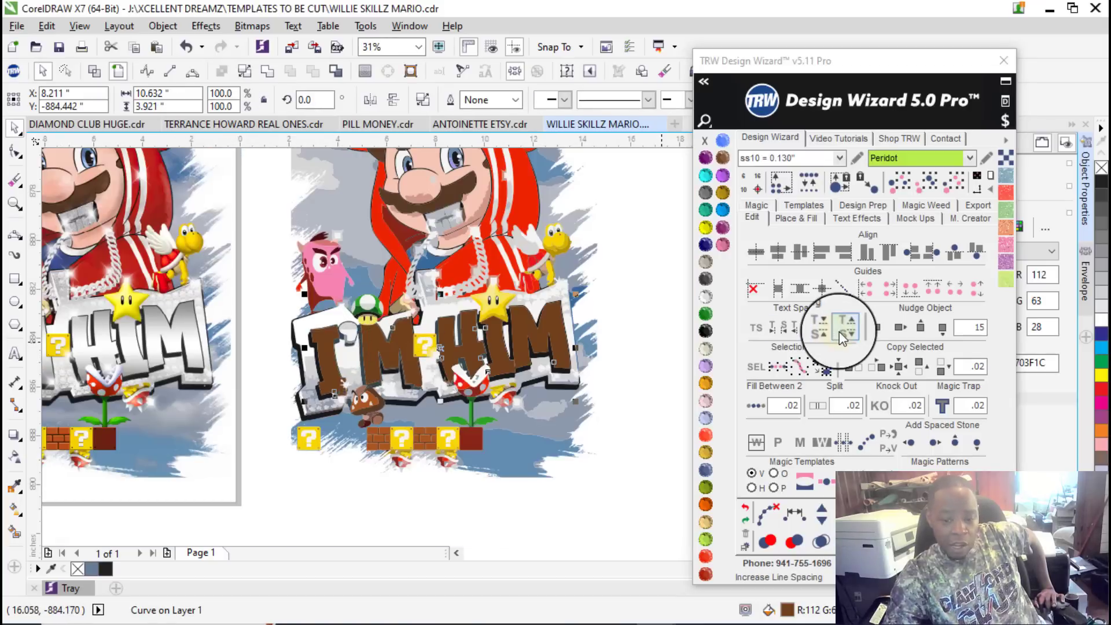
Step: Create an inside Hatch Fill of ss10 stones in the lettering with Add Stones enabled and contour spacing .075
{"action": "left_click", "coordinate": [804, 206]}
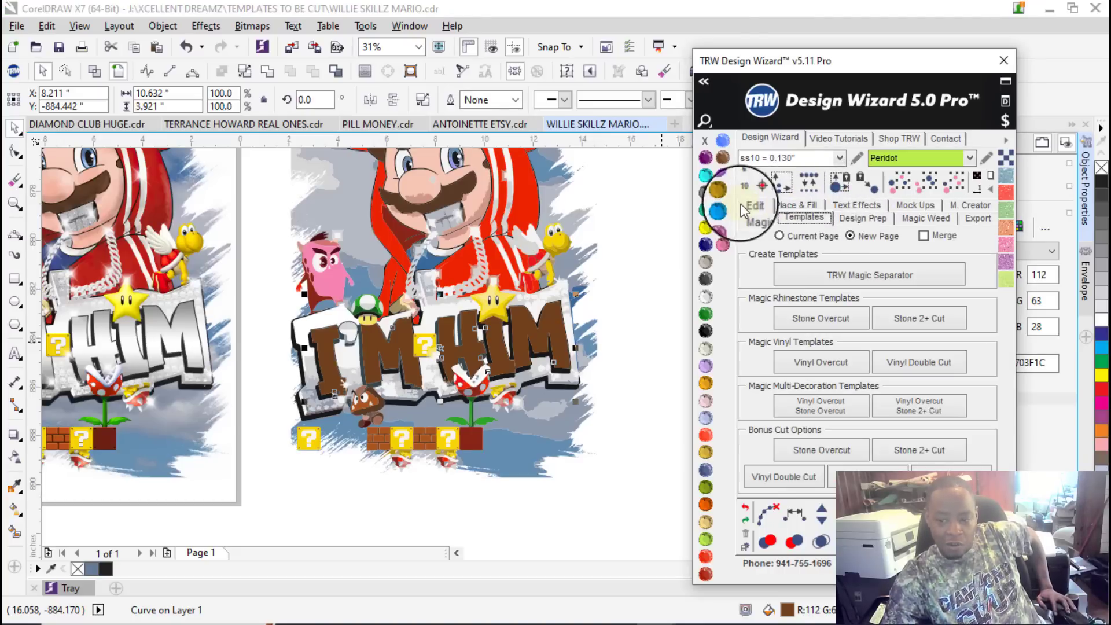
{"action": "left_click", "coordinate": [795, 204]}
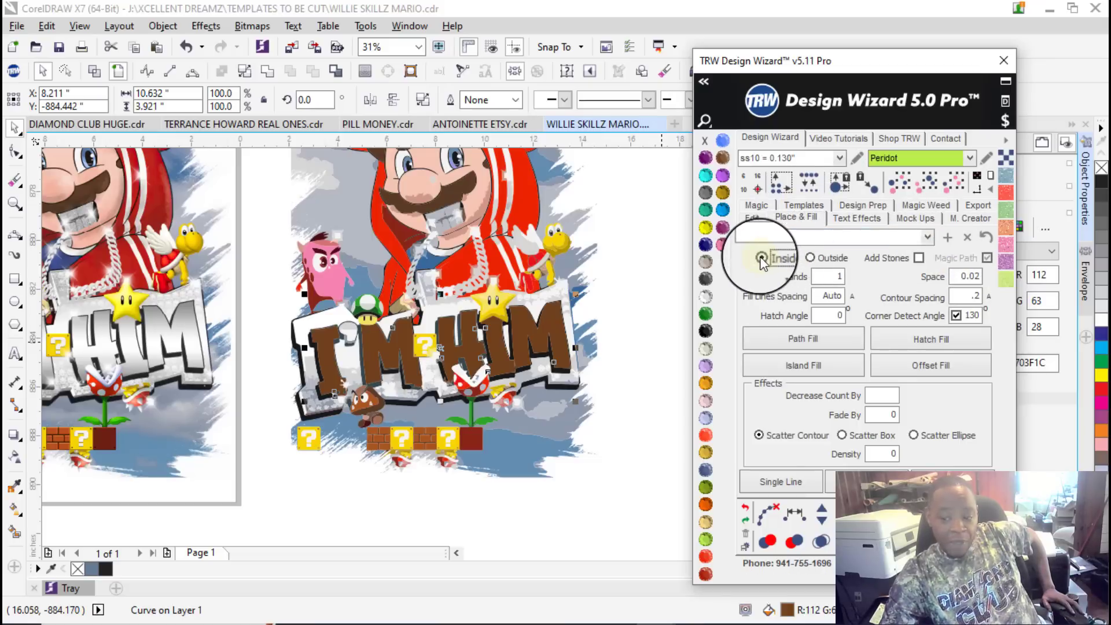
{"action": "left_click", "coordinate": [918, 257]}
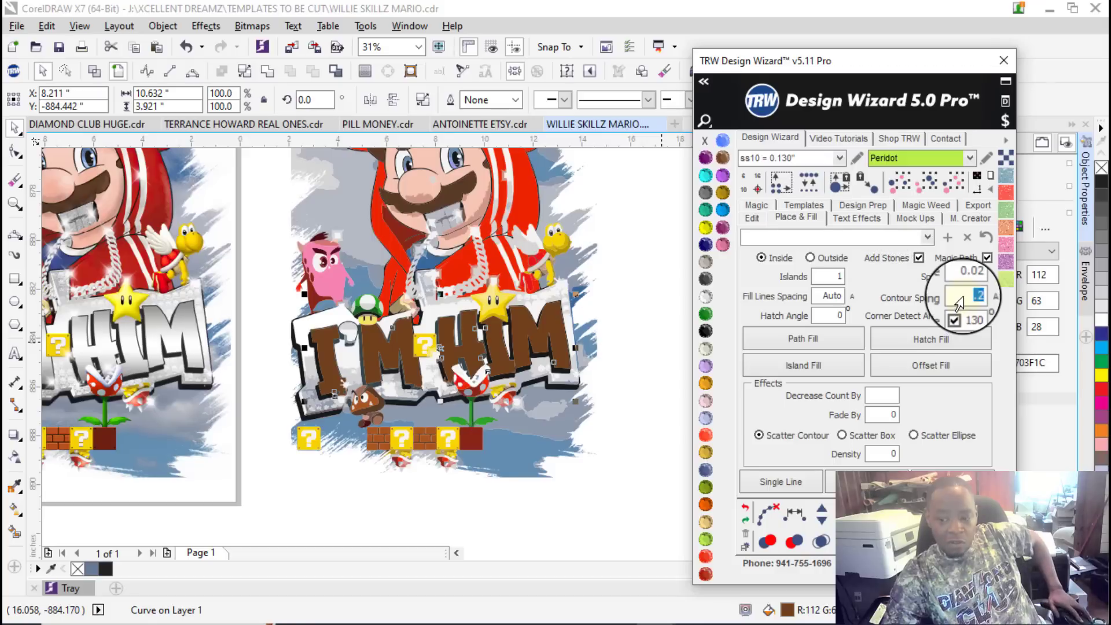
{"action": "double_click", "coordinate": [961, 298]}
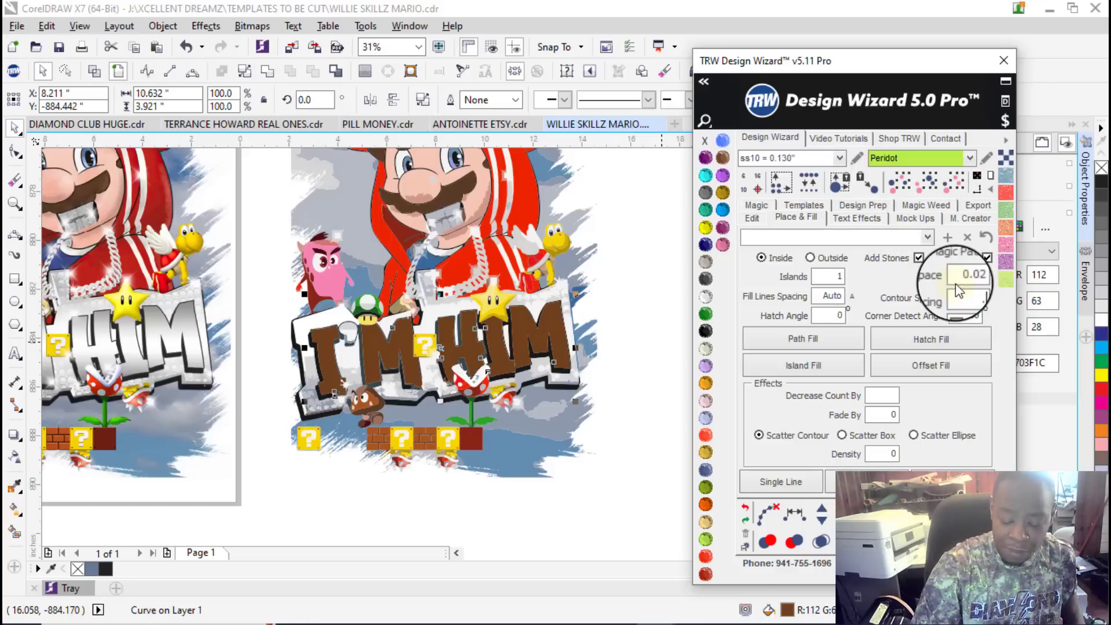
{"action": "left_click", "coordinate": [956, 315]}
{"action": "left_click", "coordinate": [911, 339]}
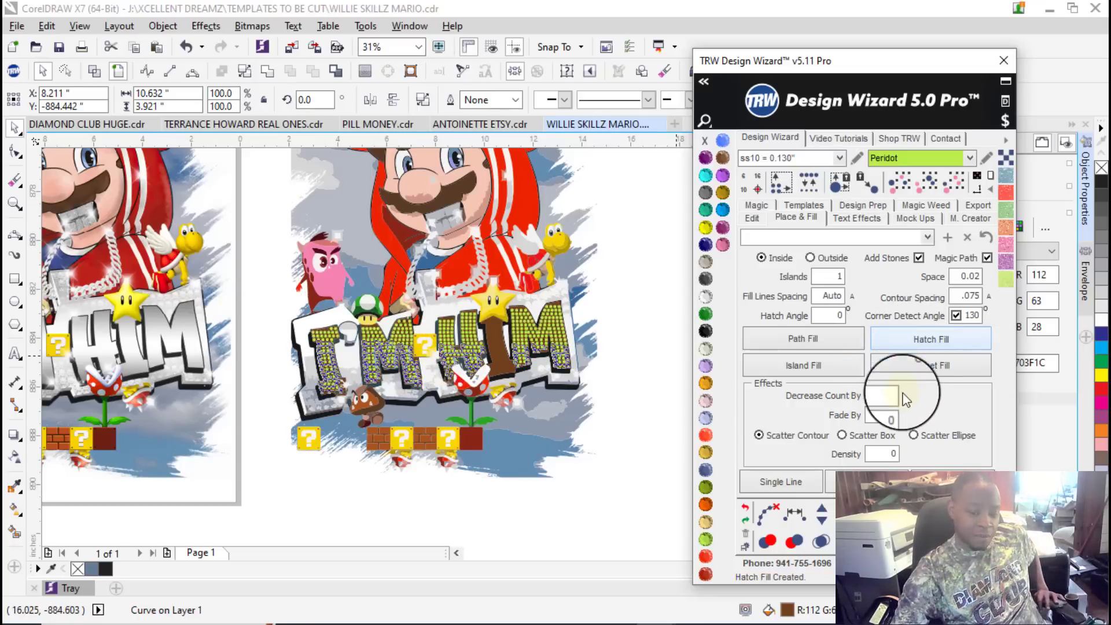
Step: Merge the overlapping stones in the lettering and deselect them
{"action": "left_click", "coordinate": [765, 511]}
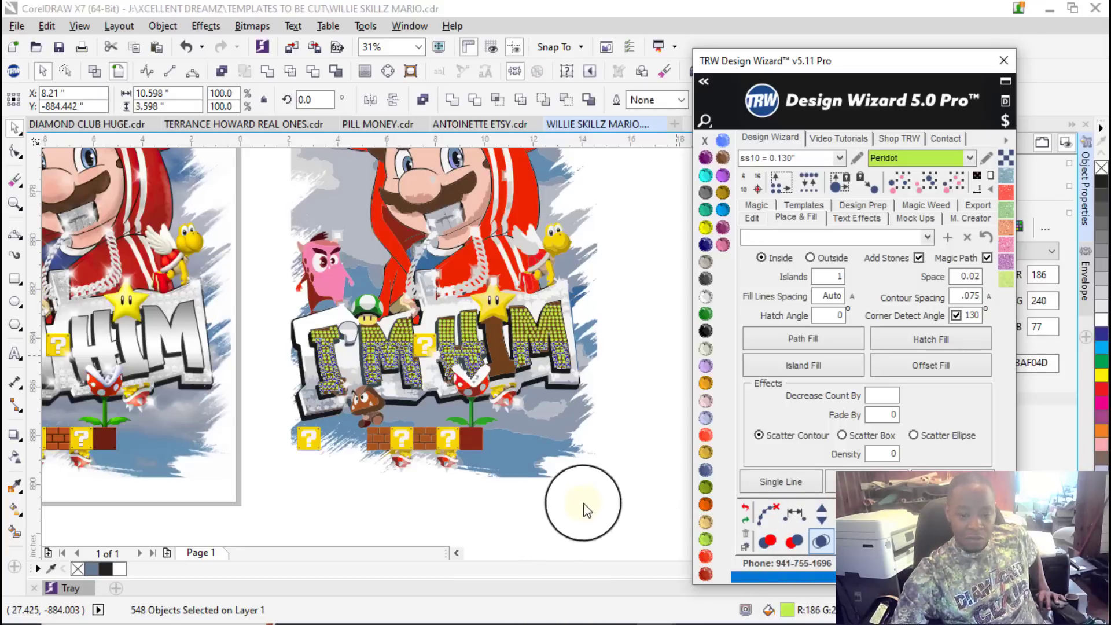
{"action": "left_click", "coordinate": [629, 481]}
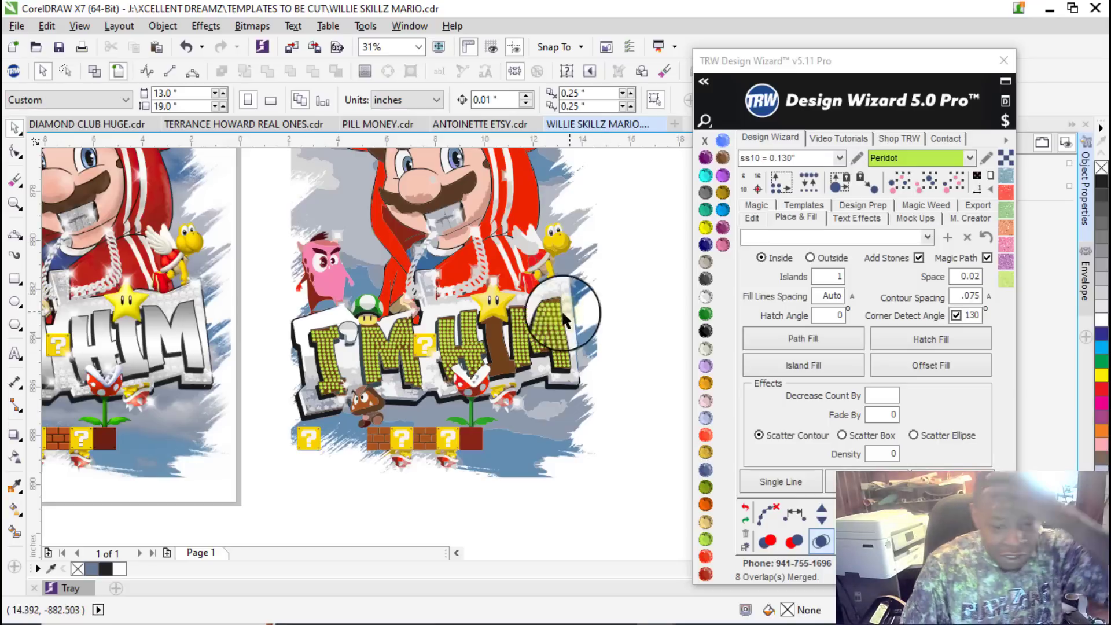
{"action": "scroll", "coordinate": [387, 320], "scroll_direction": "up", "scroll_amount": 4}
{"action": "scroll", "coordinate": [407, 361], "scroll_direction": "down", "scroll_amount": 6}
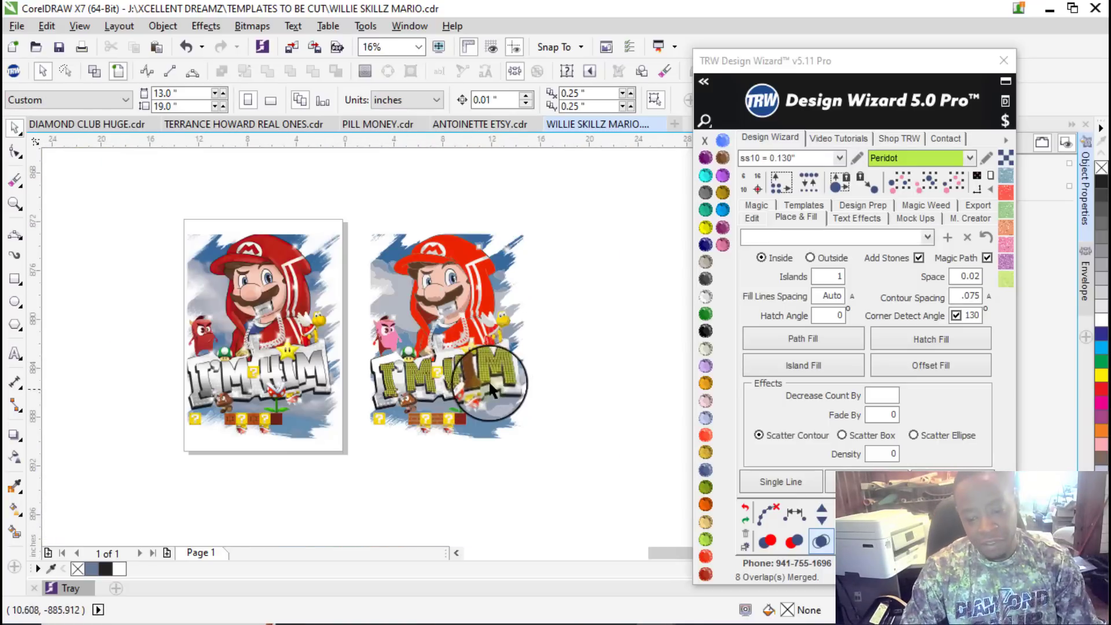
Step: Select all Peridot stones and nudge them left by 15 onto the original Mario artwork
{"action": "scroll", "coordinate": [501, 341], "scroll_direction": "up", "scroll_amount": 2}
{"action": "left_click", "coordinate": [504, 330]}
{"action": "left_click", "coordinate": [952, 184]}
{"action": "left_click", "coordinate": [753, 219]}
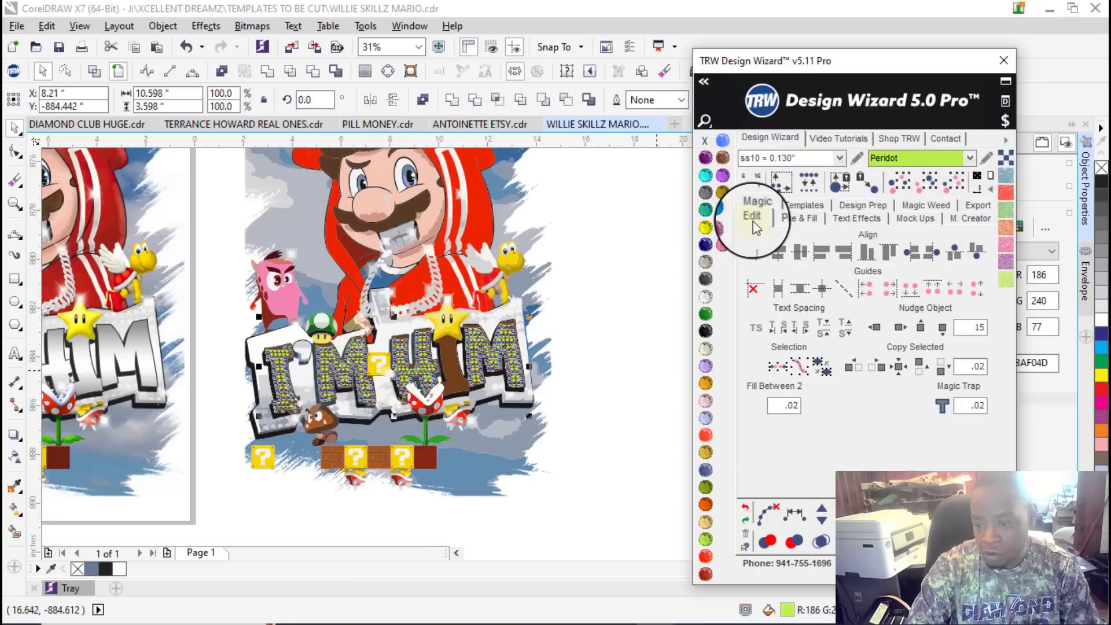
{"action": "left_click", "coordinate": [876, 328]}
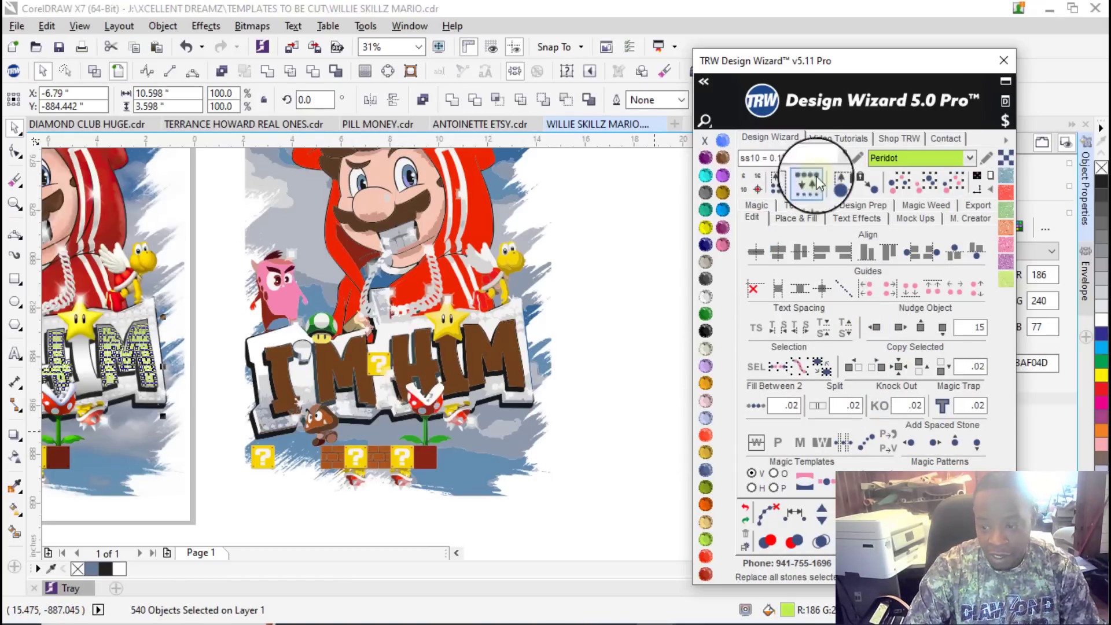
Step: Run Simulate Stones on the selected Peridot stones over the original Mario artwork and deselect them
{"action": "left_click", "coordinate": [920, 219]}
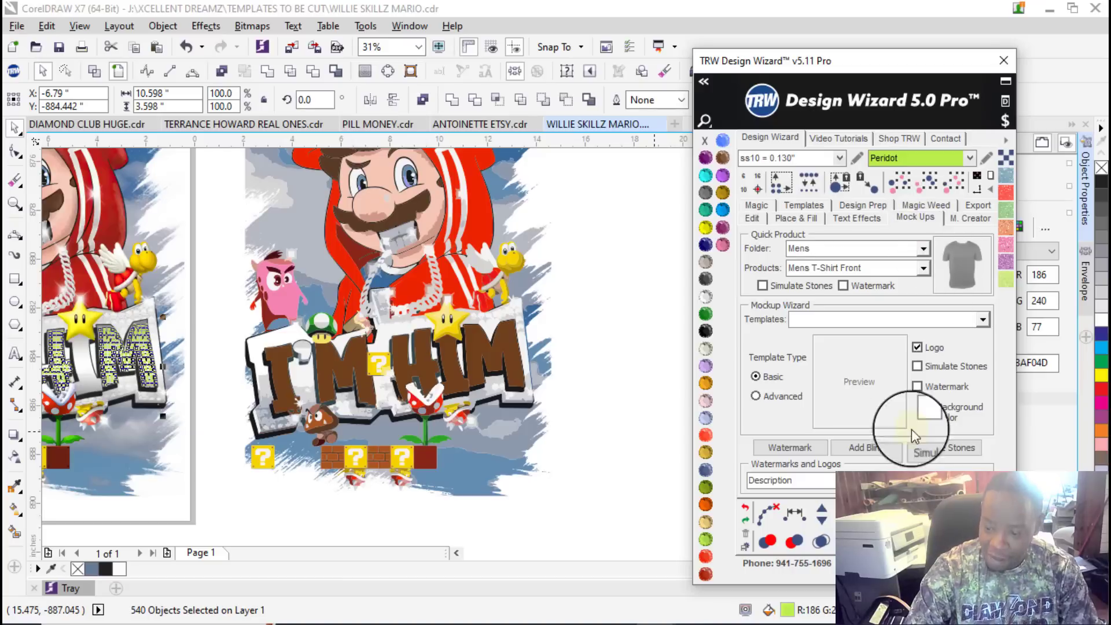
{"action": "left_click", "coordinate": [952, 449]}
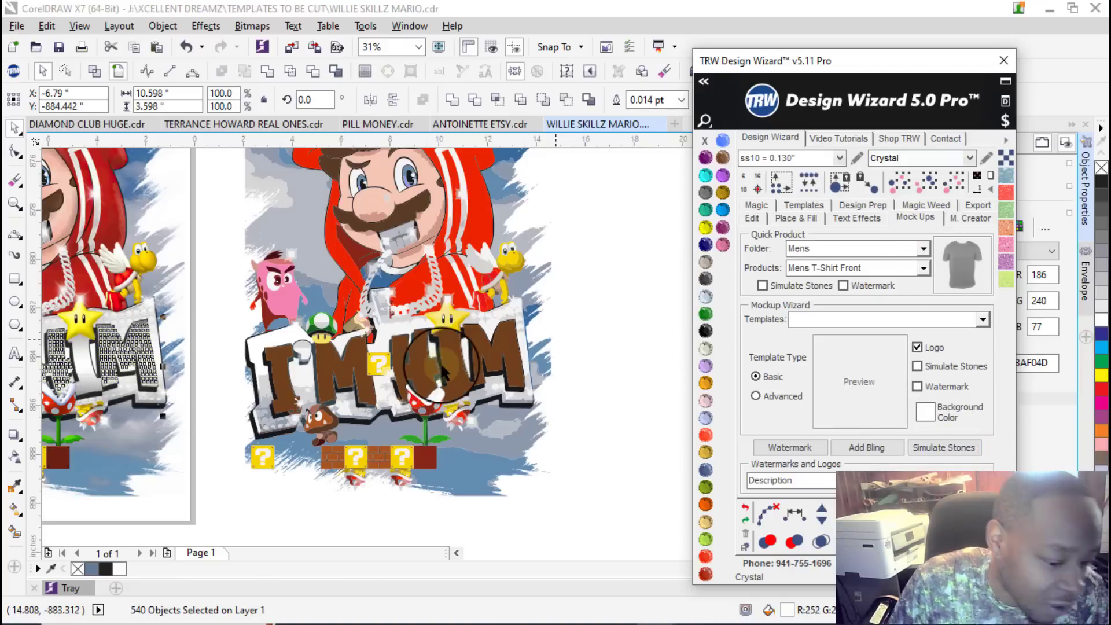
{"action": "scroll", "coordinate": [579, 365], "scroll_direction": "down", "scroll_amount": 3}
{"action": "scroll", "coordinate": [491, 390], "scroll_direction": "up", "scroll_amount": 2}
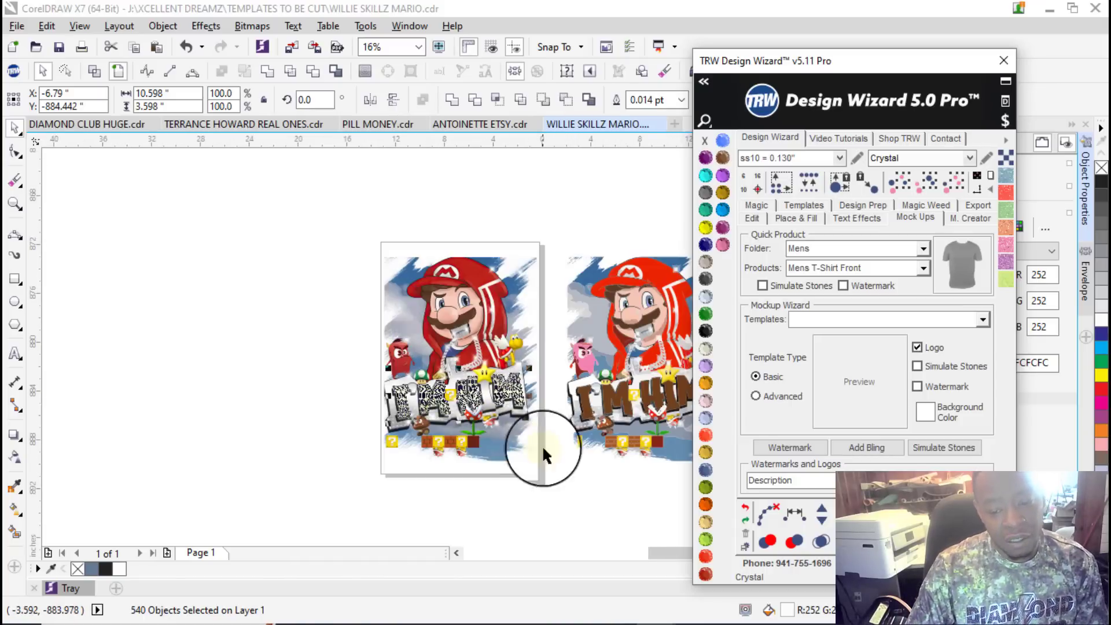
{"action": "left_click", "coordinate": [576, 490]}
Step: Examine the simulated rhinestones on the original artwork's lettering, both close up and as a whole design
{"action": "scroll", "coordinate": [522, 390], "scroll_direction": "up", "scroll_amount": 3}
{"action": "scroll", "coordinate": [522, 390], "scroll_direction": "up", "scroll_amount": 5}
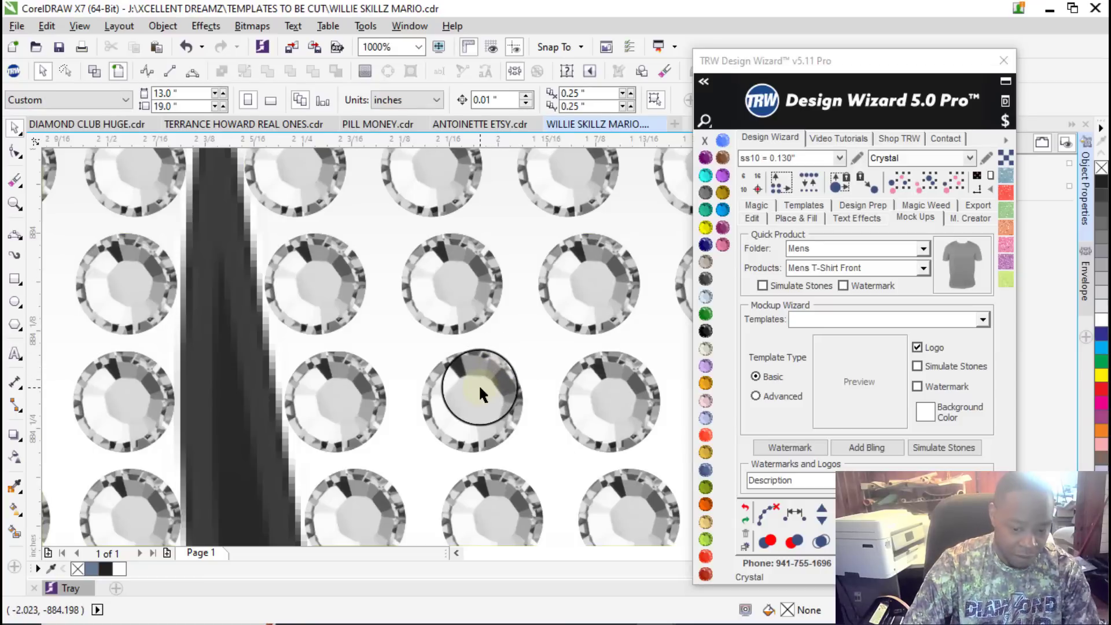
{"action": "scroll", "coordinate": [478, 384], "scroll_direction": "down", "scroll_amount": 2}
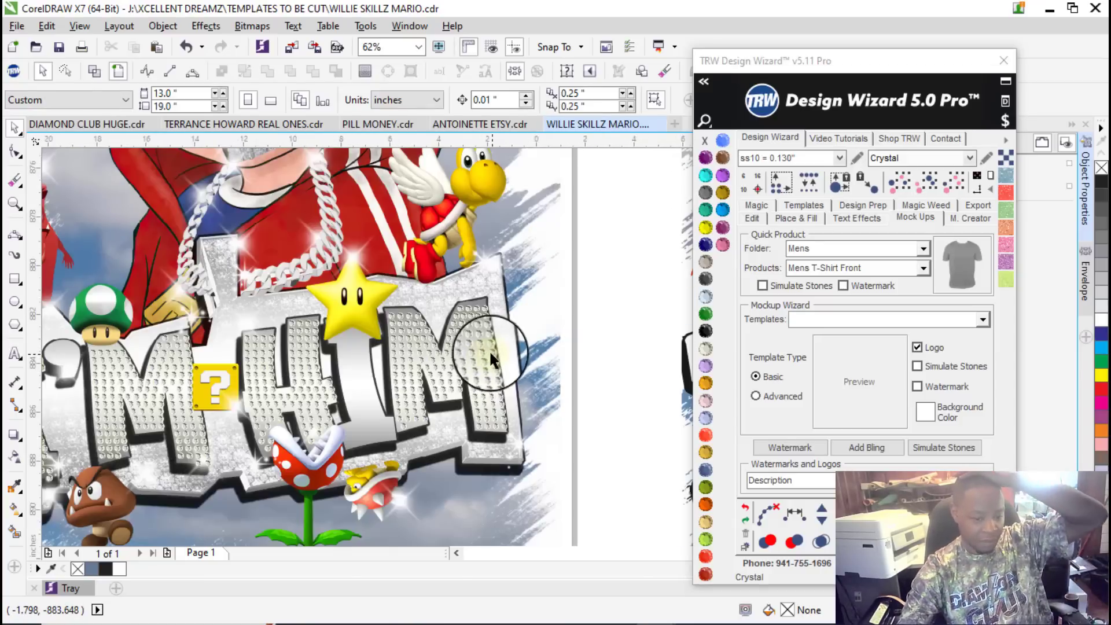
{"action": "scroll", "coordinate": [491, 350], "scroll_direction": "down", "scroll_amount": 4}
{"action": "scroll", "coordinate": [429, 379], "scroll_direction": "up", "scroll_amount": 4}
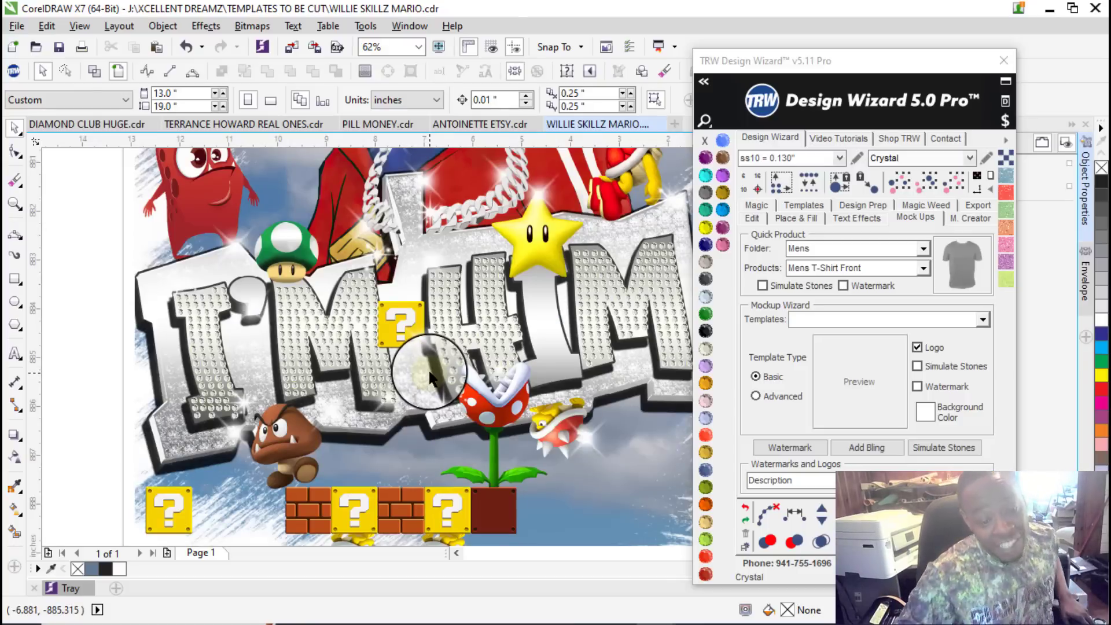
{"action": "scroll", "coordinate": [429, 379], "scroll_direction": "down", "scroll_amount": 4}
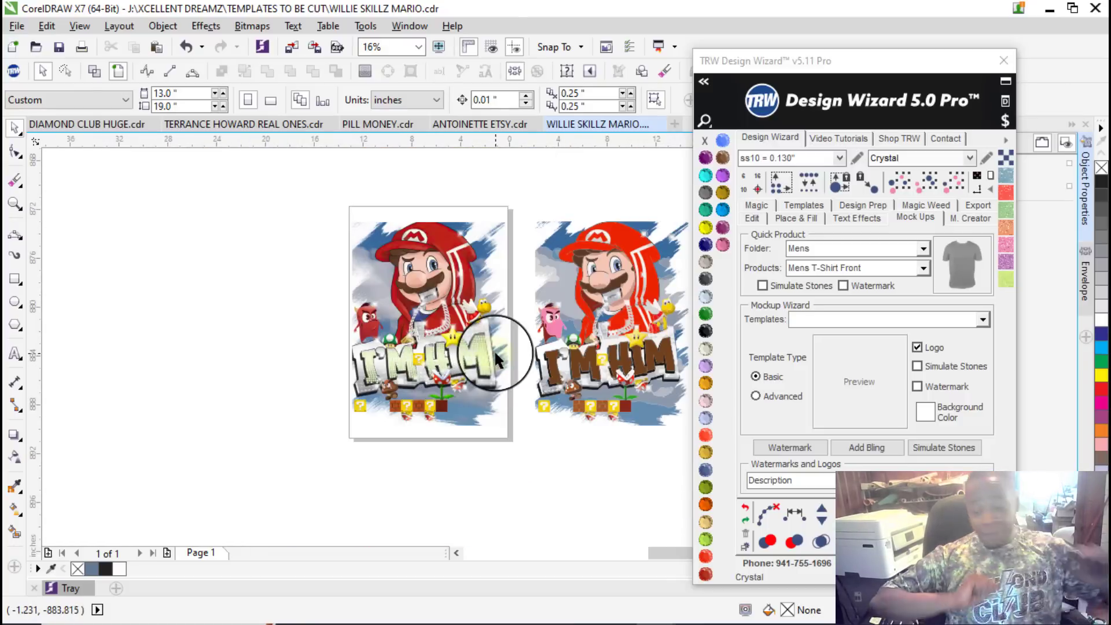
{"action": "scroll", "coordinate": [492, 357], "scroll_direction": "up", "scroll_amount": 6}
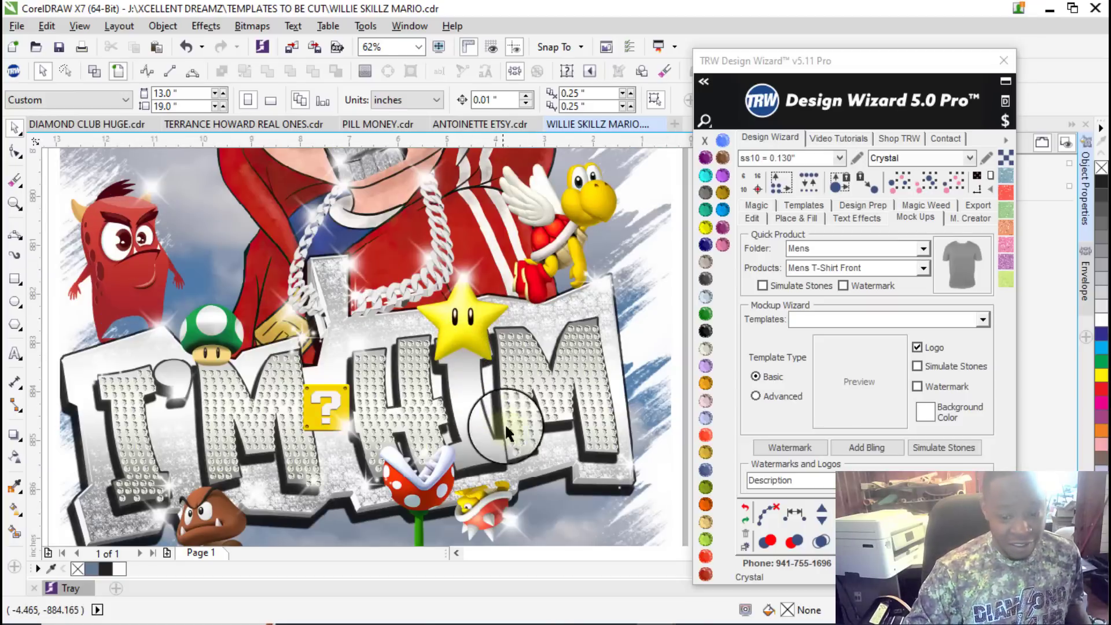
{"action": "scroll", "coordinate": [508, 366], "scroll_direction": "down", "scroll_amount": 2}
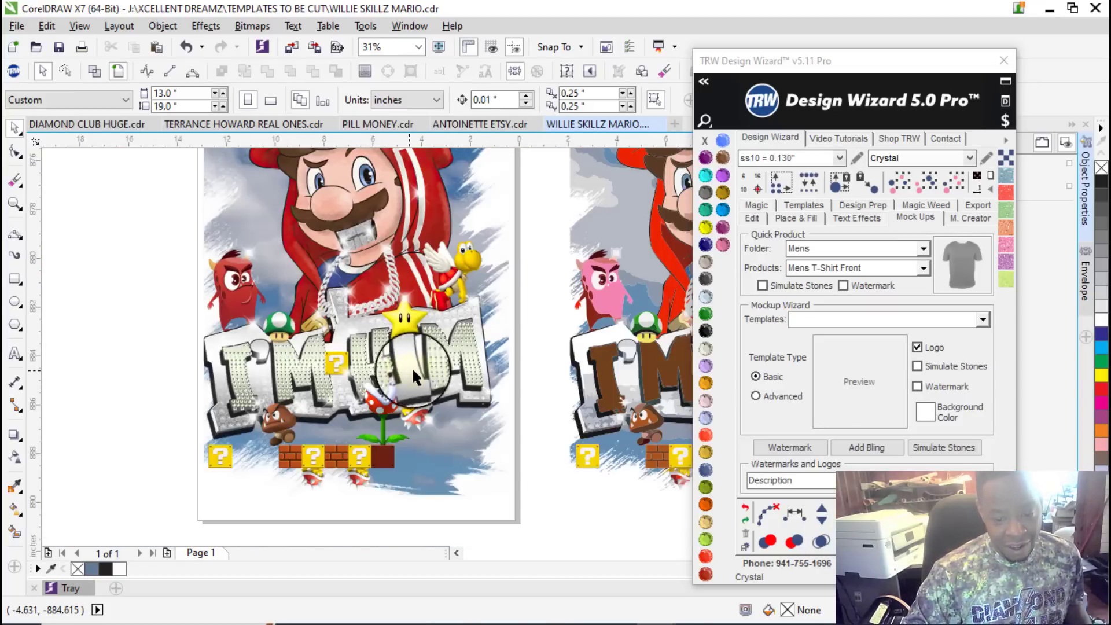
{"action": "scroll", "coordinate": [457, 370], "scroll_direction": "up", "scroll_amount": 1}
{"action": "scroll", "coordinate": [470, 363], "scroll_direction": "up", "scroll_amount": 2}
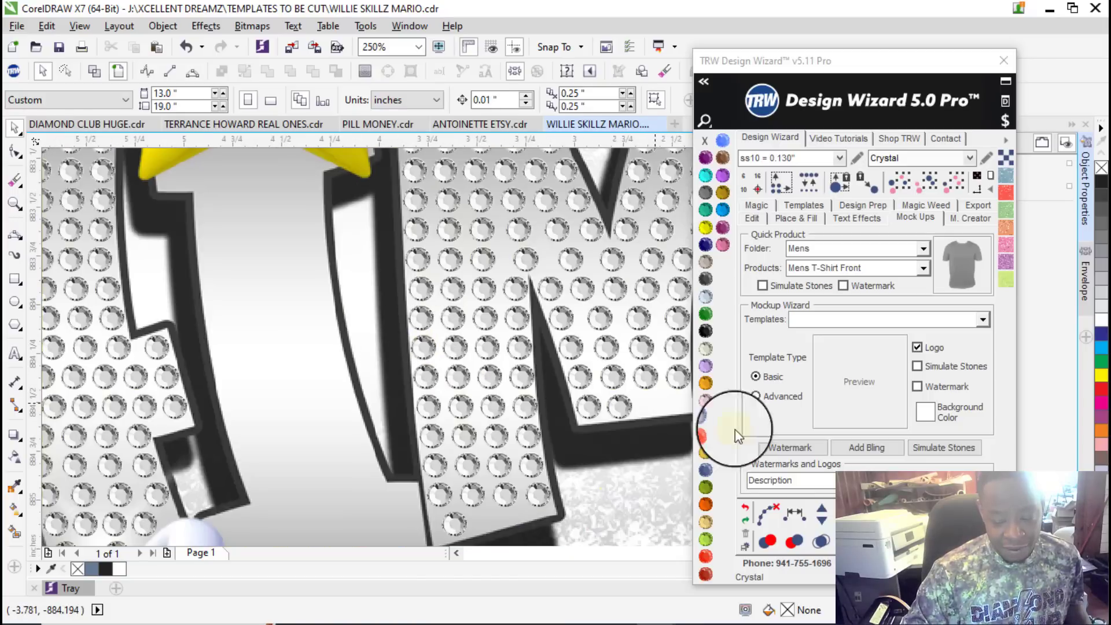
Step: Undo the stone simulation and the leftward nudge of the Peridot stones
{"action": "left_click", "coordinate": [747, 510]}
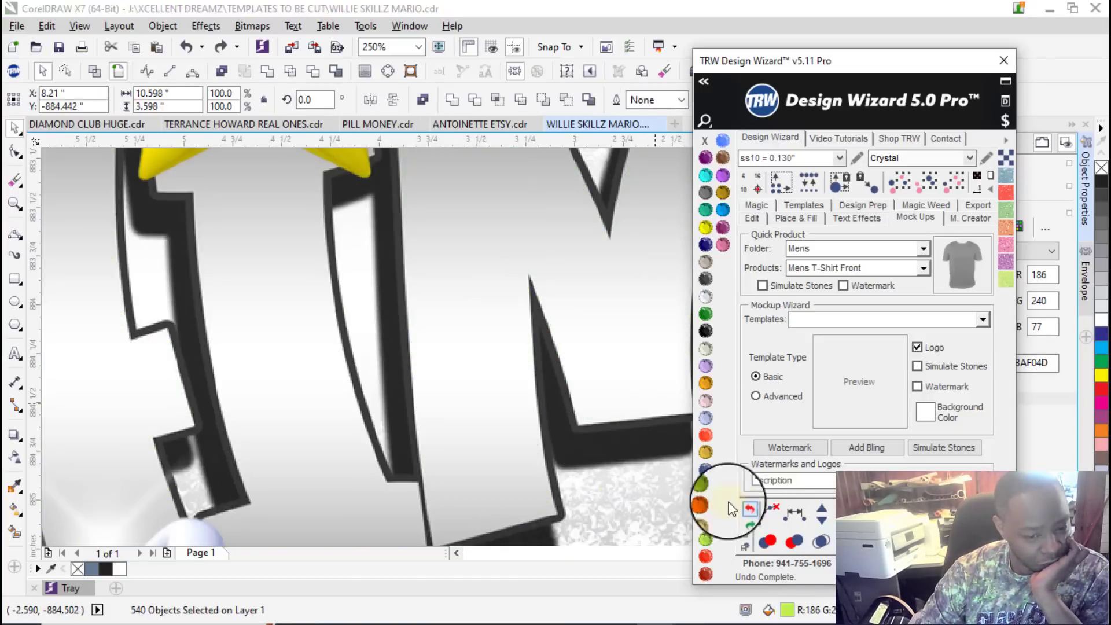
{"action": "scroll", "coordinate": [430, 407], "scroll_direction": "down", "scroll_amount": 3}
{"action": "scroll", "coordinate": [569, 414], "scroll_direction": "up", "scroll_amount": 2}
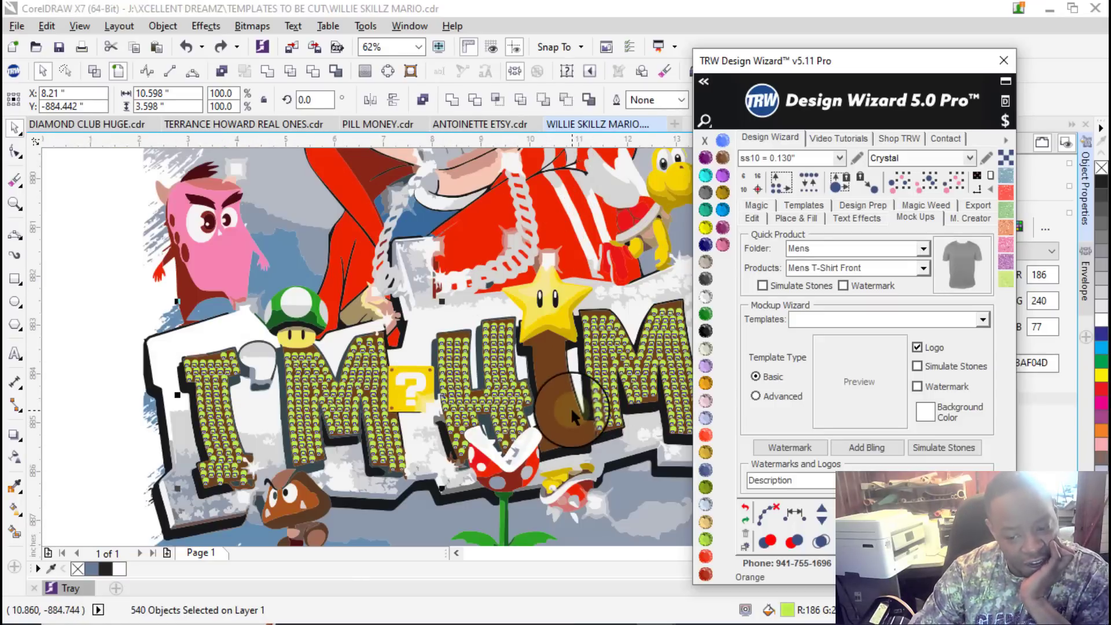
{"action": "scroll", "coordinate": [573, 415], "scroll_direction": "up", "scroll_amount": 3}
{"action": "scroll", "coordinate": [471, 372], "scroll_direction": "down", "scroll_amount": 3}
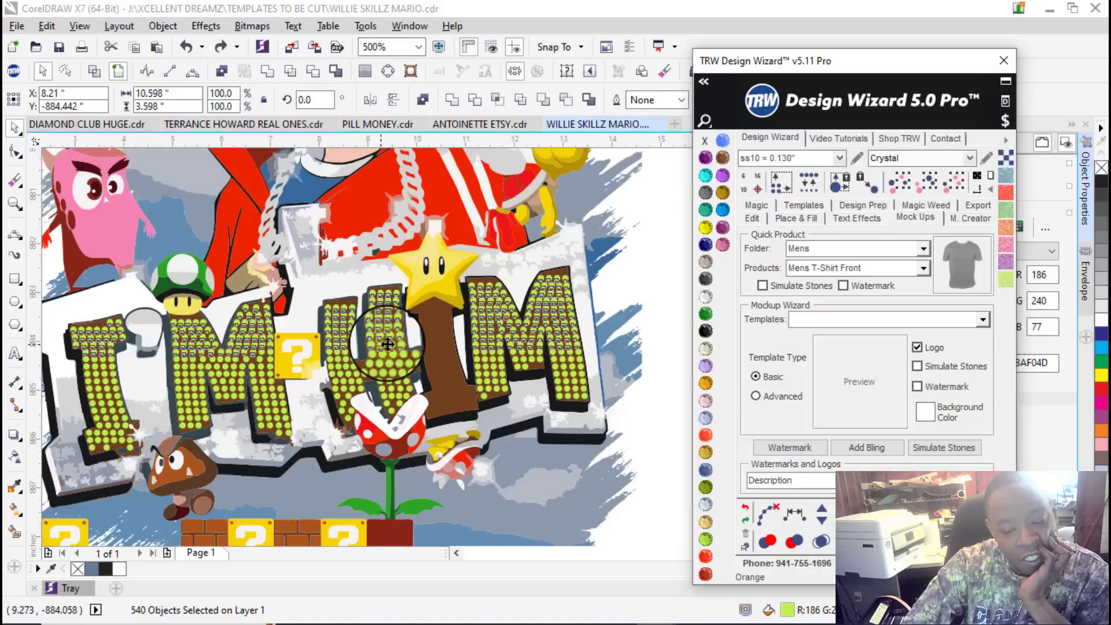
Step: Try moving the brown I'M HIM lettering out from under the Peridot stones, undo the move and deselect
{"action": "scroll", "coordinate": [387, 344], "scroll_direction": "down", "scroll_amount": 4}
{"action": "left_click", "coordinate": [578, 323]}
{"action": "left_click", "coordinate": [450, 349]}
{"action": "scroll", "coordinate": [456, 348], "scroll_direction": "up", "scroll_amount": 2}
{"action": "left_click_drag", "start_coordinate": [456, 347], "coordinate": [661, 334]}
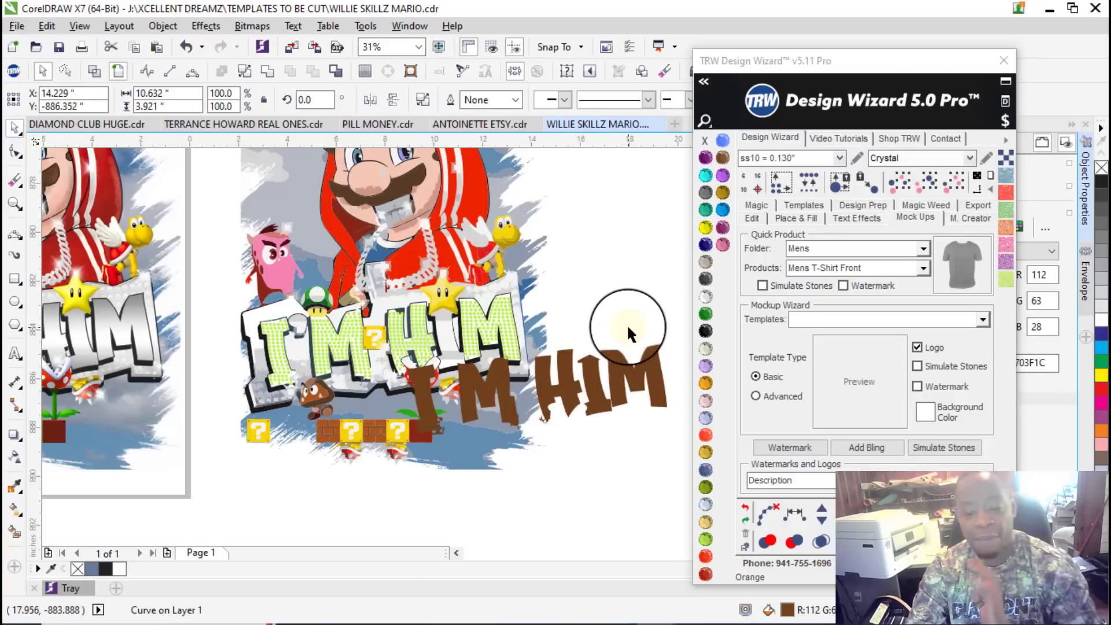
{"action": "key", "text": "ctrl+z"}
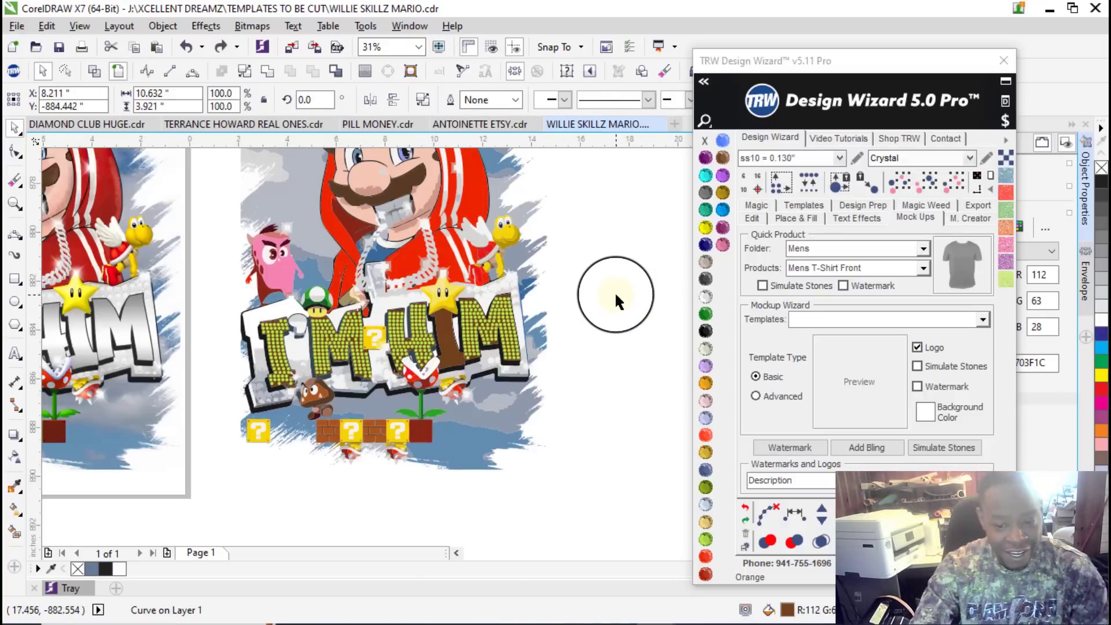
{"action": "left_click", "coordinate": [614, 290]}
Step: Try a Smart Fill on the stoneless letter I in HIM and undo the fill
{"action": "scroll", "coordinate": [485, 413], "scroll_direction": "up", "scroll_amount": 4}
{"action": "scroll", "coordinate": [359, 325], "scroll_direction": "down", "scroll_amount": 2}
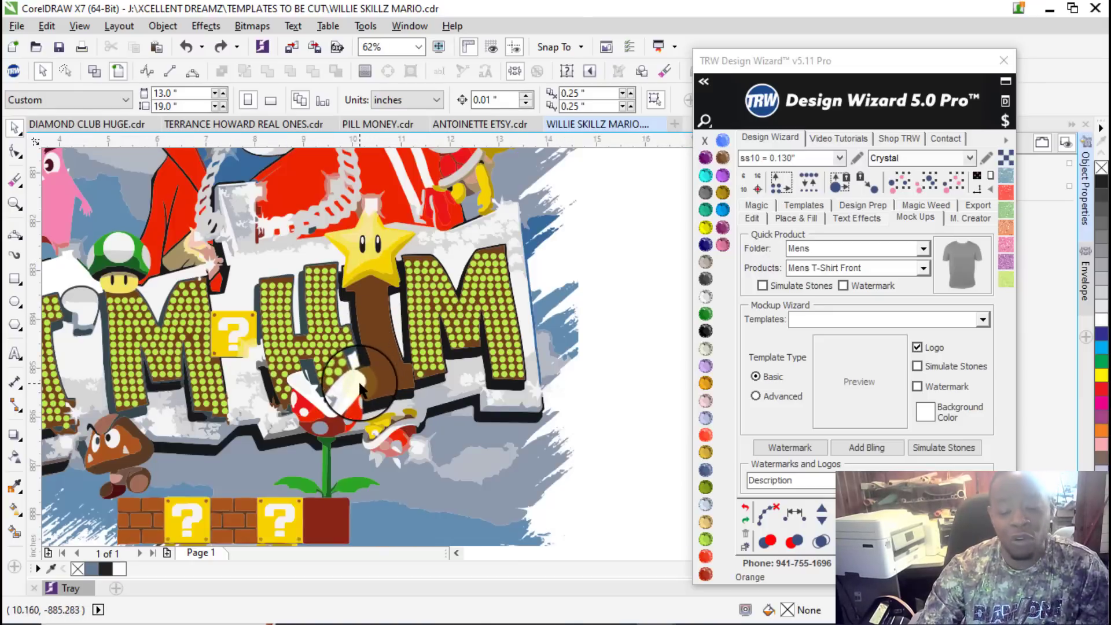
{"action": "scroll", "coordinate": [388, 369], "scroll_direction": "down", "scroll_amount": 1}
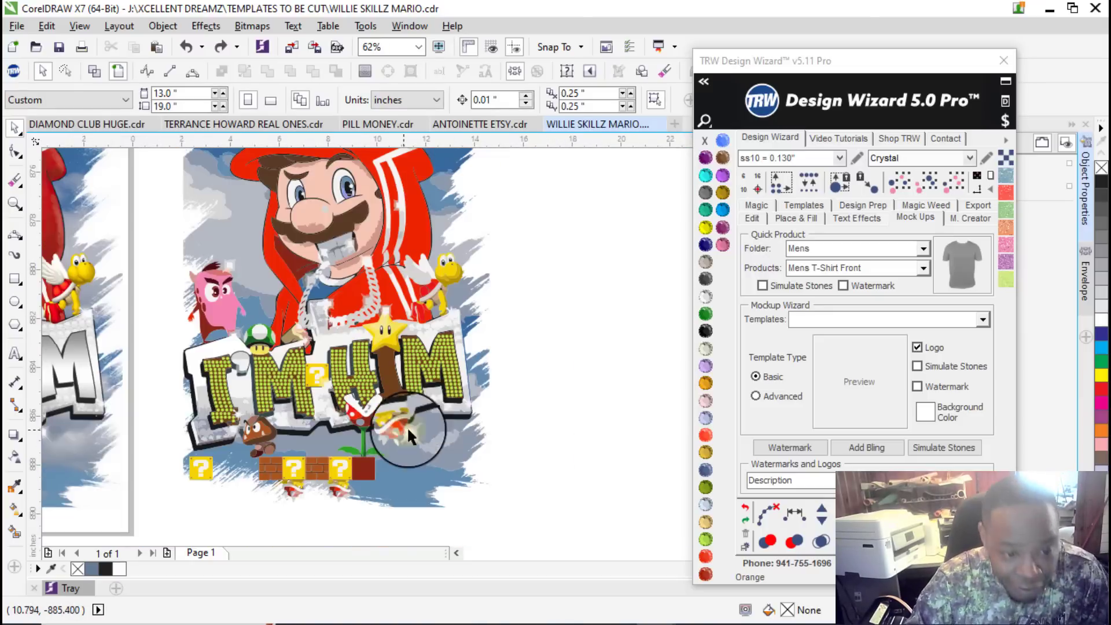
{"action": "left_click", "coordinate": [15, 530]}
{"action": "scroll", "coordinate": [378, 351], "scroll_direction": "up", "scroll_amount": 4}
{"action": "left_click", "coordinate": [378, 351]}
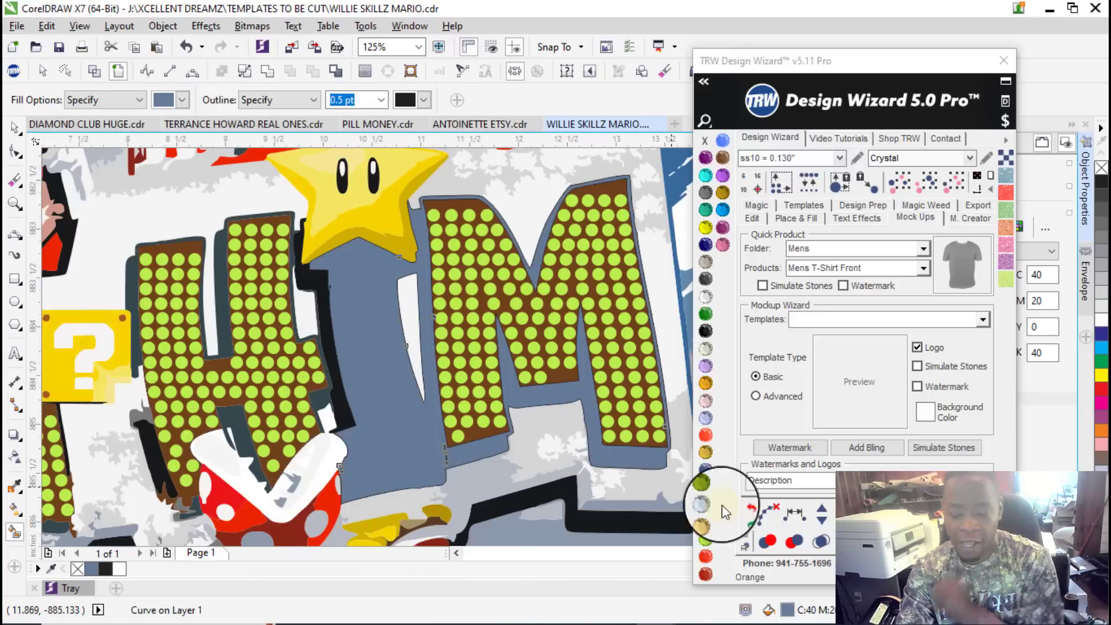
{"action": "left_click", "coordinate": [747, 508]}
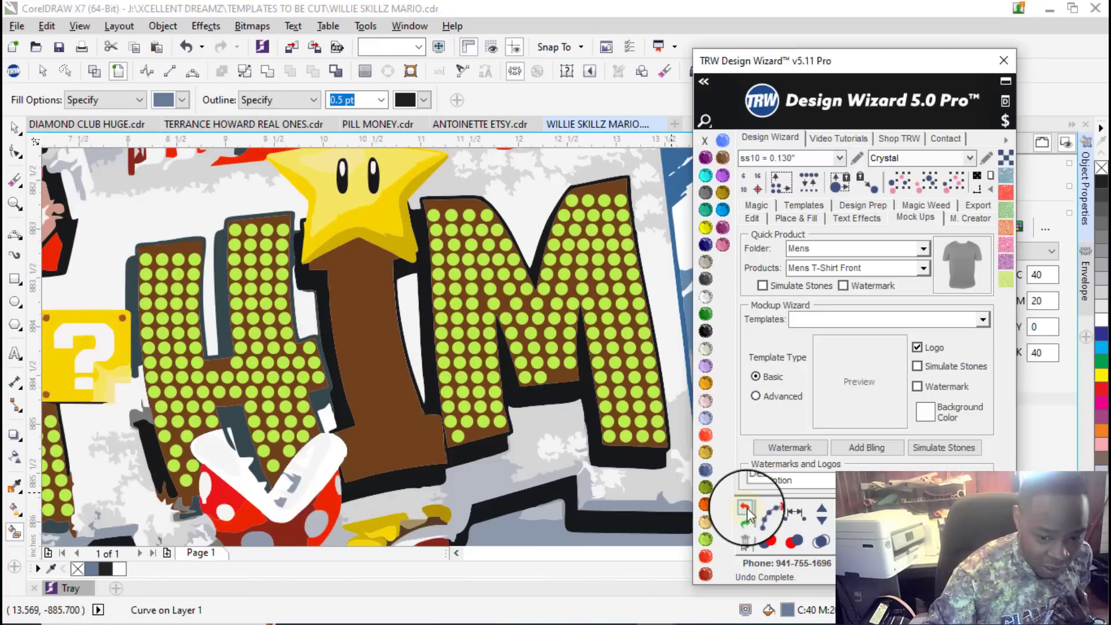
Step: Select the brown I'M HIM lettering, nudge it right by 15 off the vector artwork and deselect it
{"action": "scroll", "coordinate": [434, 459], "scroll_direction": "up", "scroll_amount": 5}
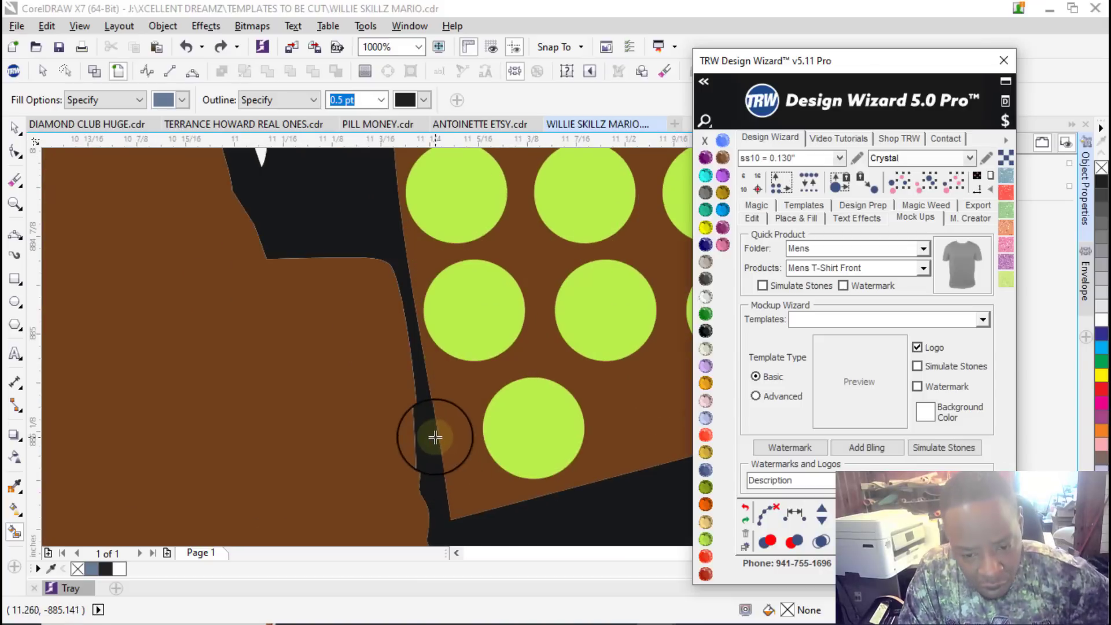
{"action": "scroll", "coordinate": [402, 376], "scroll_direction": "down", "scroll_amount": 3}
{"action": "scroll", "coordinate": [383, 375], "scroll_direction": "down", "scroll_amount": 4}
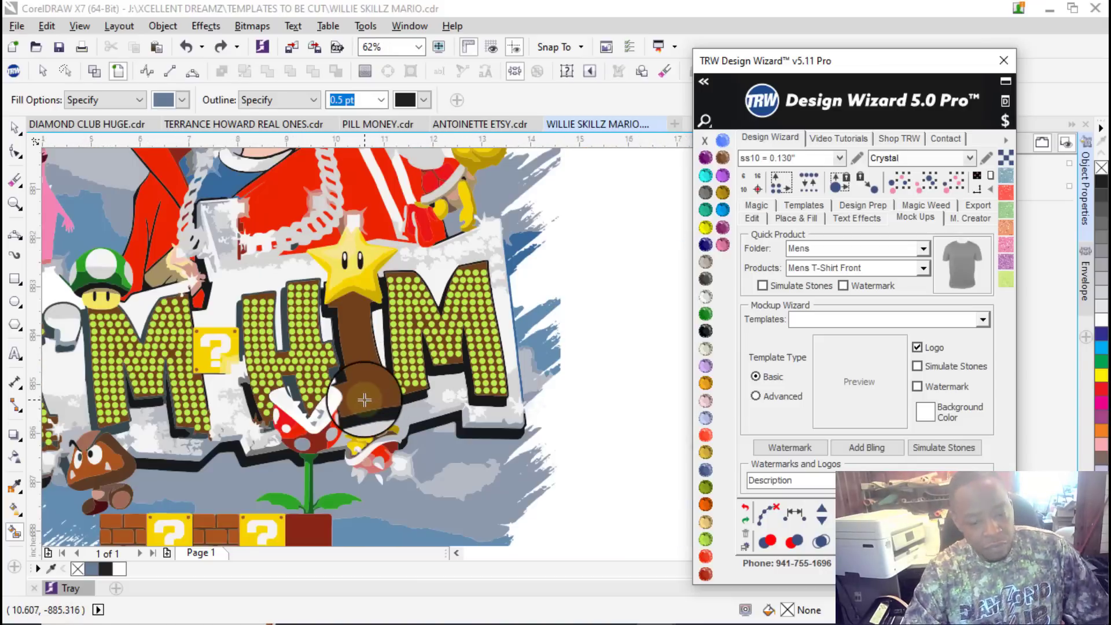
{"action": "left_click", "coordinate": [15, 127]}
{"action": "scroll", "coordinate": [262, 341], "scroll_direction": "down", "scroll_amount": 2}
{"action": "scroll", "coordinate": [279, 342], "scroll_direction": "up", "scroll_amount": 2}
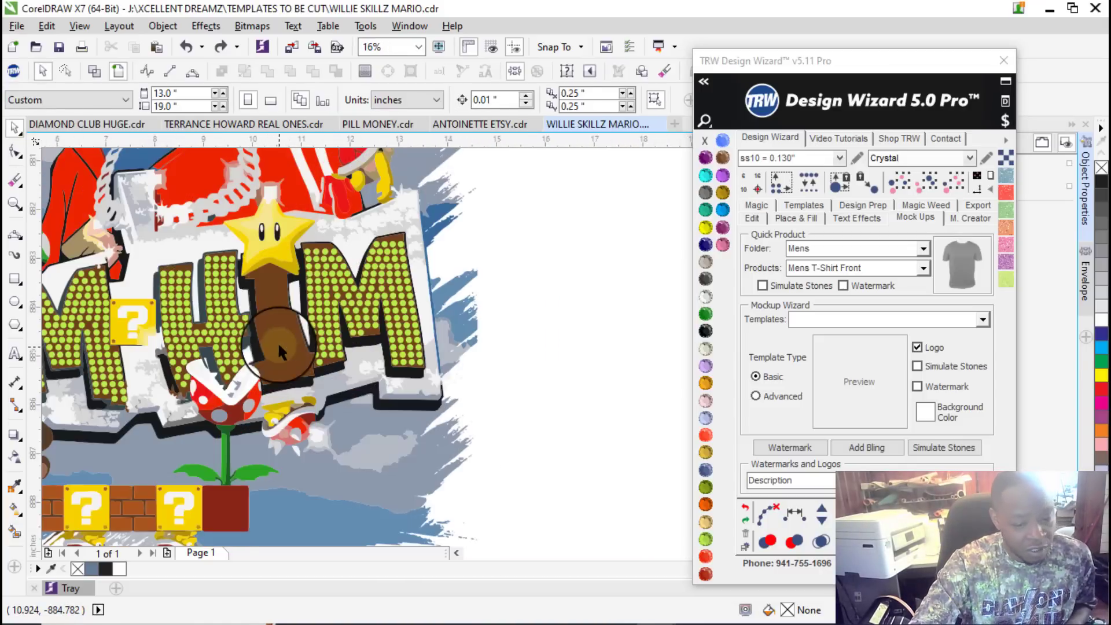
{"action": "left_click", "coordinate": [276, 333]}
{"action": "scroll", "coordinate": [286, 324], "scroll_direction": "down", "scroll_amount": 1}
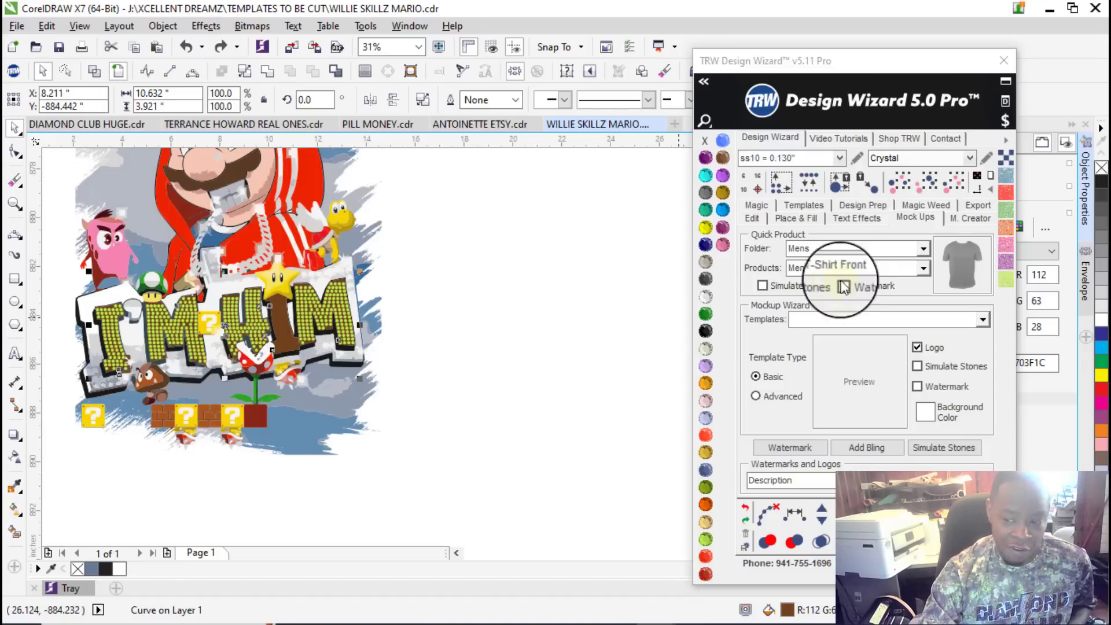
{"action": "left_click", "coordinate": [756, 220]}
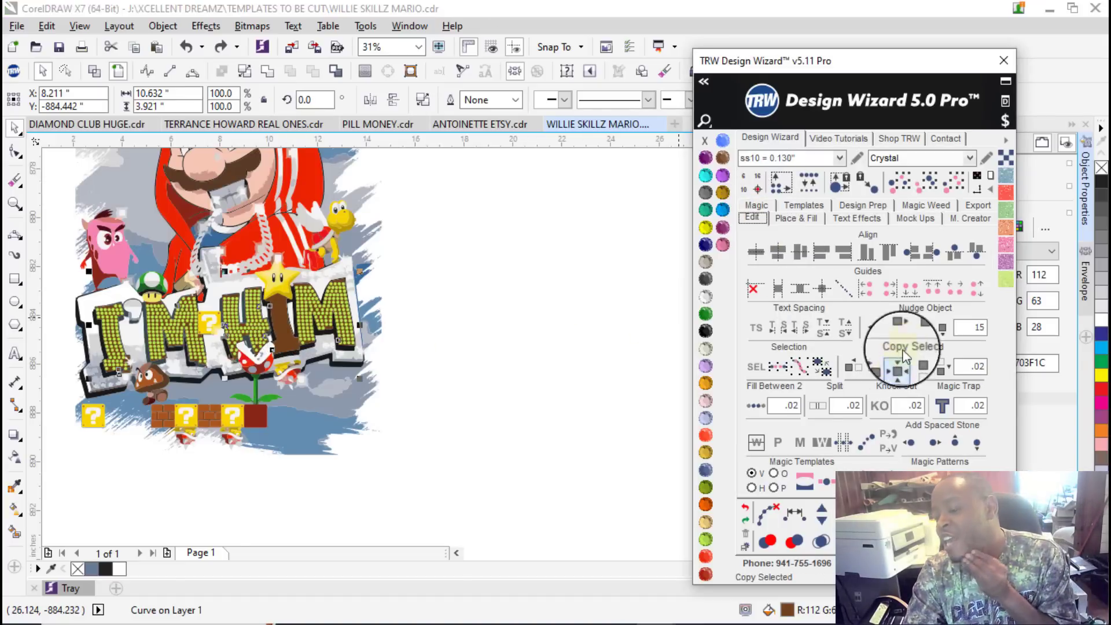
{"action": "left_click", "coordinate": [899, 327]}
{"action": "left_click", "coordinate": [526, 213]}
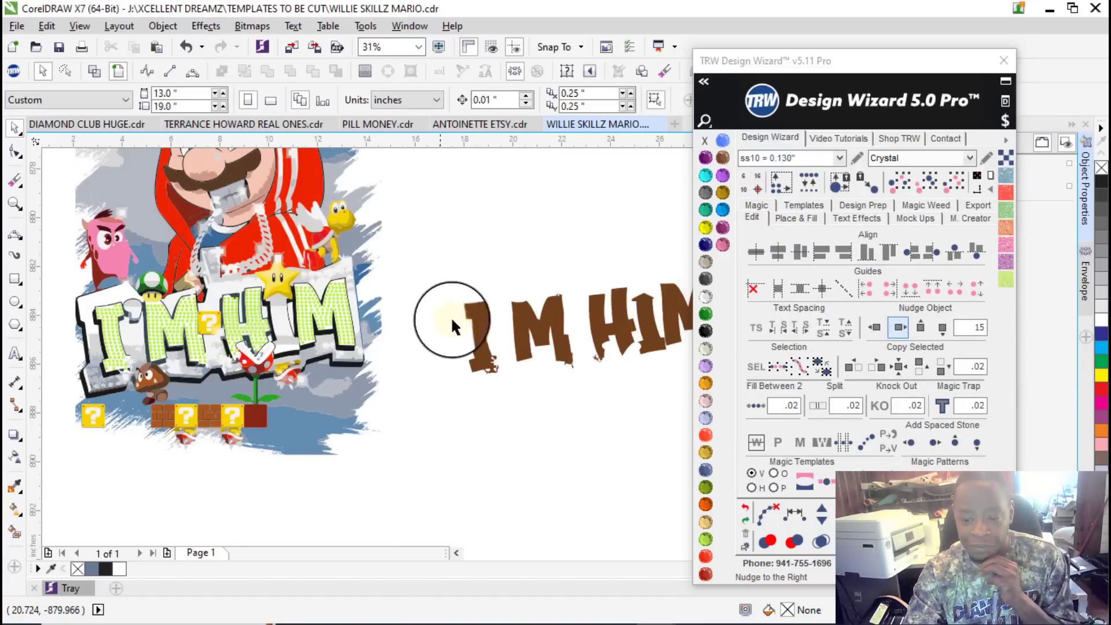
Step: Examine the brown lettering's outlines in wireframe, especially where the I and final M of HIM meet, and restore the normal view
{"action": "scroll", "coordinate": [605, 349], "scroll_direction": "down", "scroll_amount": 5}
{"action": "scroll", "coordinate": [626, 343], "scroll_direction": "up", "scroll_amount": 5}
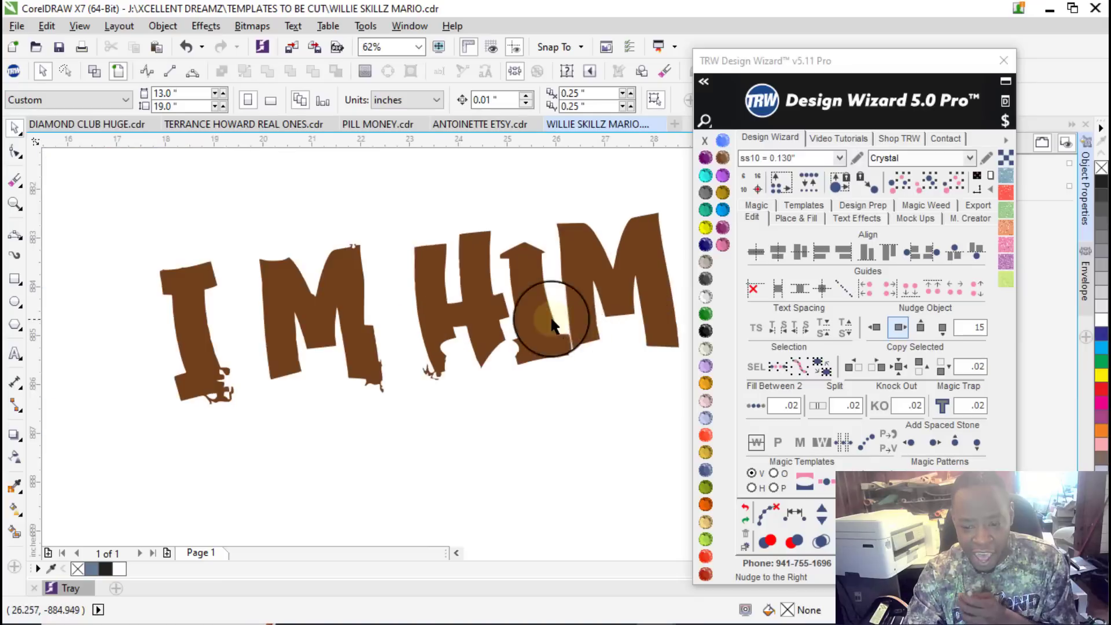
{"action": "scroll", "coordinate": [504, 405], "scroll_direction": "down", "scroll_amount": 1}
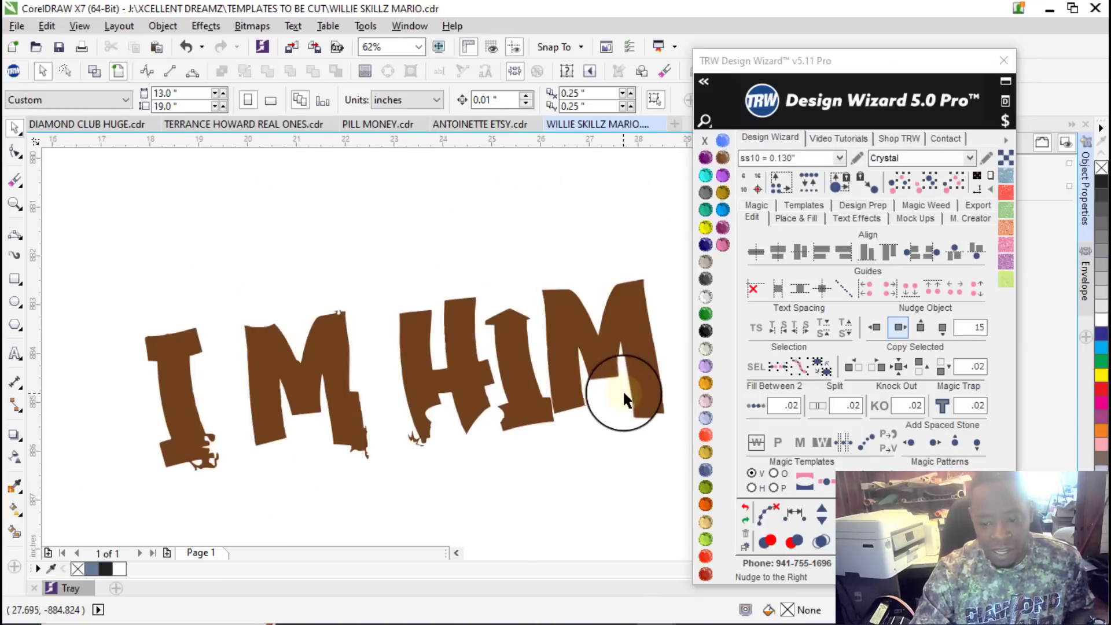
{"action": "left_click", "coordinate": [95, 73]}
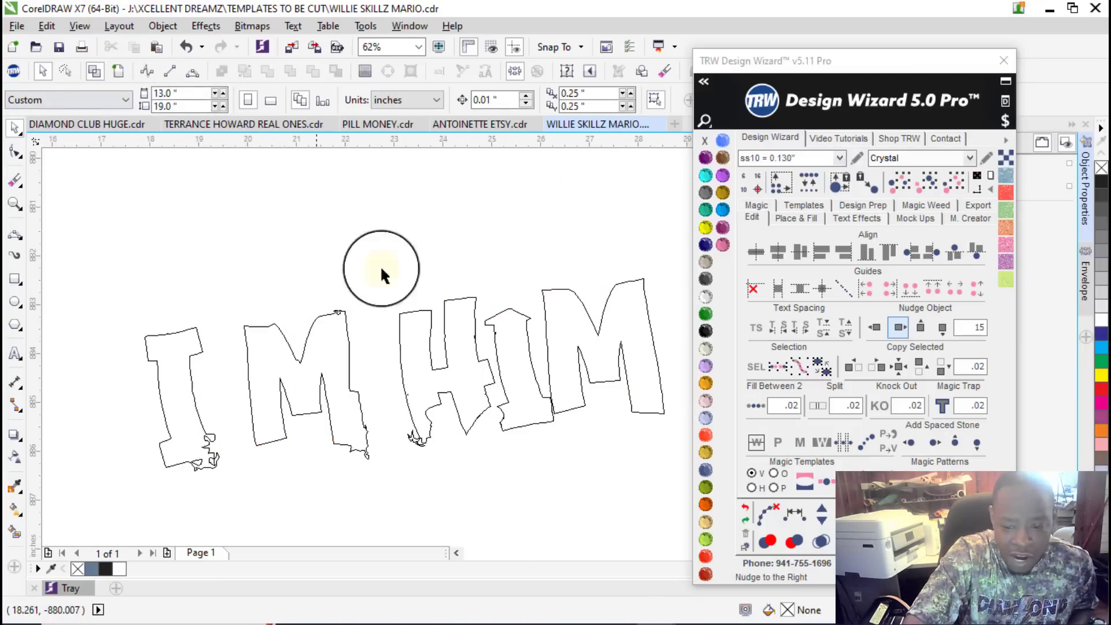
{"action": "scroll", "coordinate": [575, 408], "scroll_direction": "up", "scroll_amount": 3}
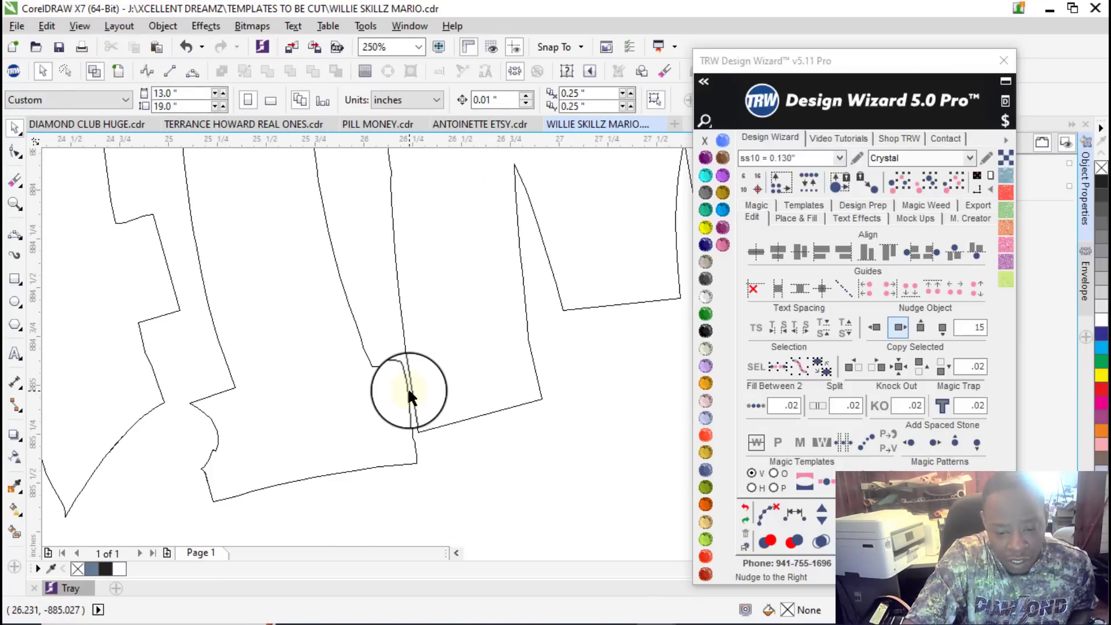
{"action": "scroll", "coordinate": [415, 314], "scroll_direction": "down", "scroll_amount": 1}
{"action": "scroll", "coordinate": [279, 227], "scroll_direction": "up", "scroll_amount": 3}
{"action": "scroll", "coordinate": [301, 287], "scroll_direction": "down", "scroll_amount": 1}
{"action": "scroll", "coordinate": [158, 352], "scroll_direction": "up", "scroll_amount": 5}
{"action": "scroll", "coordinate": [256, 353], "scroll_direction": "down", "scroll_amount": 5}
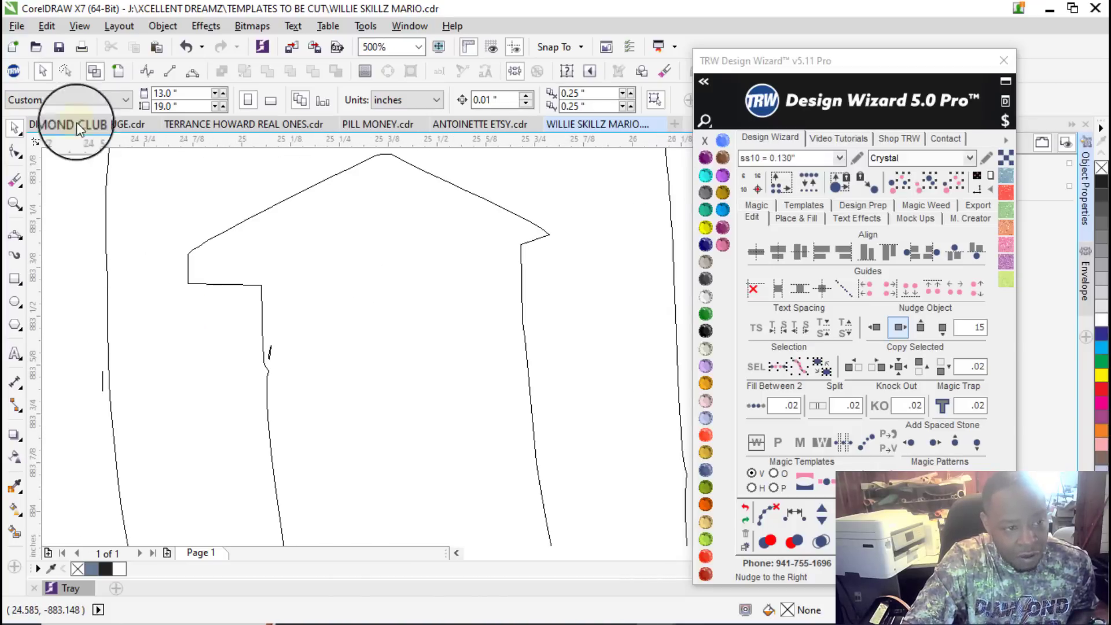
{"action": "left_click", "coordinate": [119, 71]}
{"action": "scroll", "coordinate": [358, 295], "scroll_direction": "down", "scroll_amount": 3}
{"action": "scroll", "coordinate": [420, 331], "scroll_direction": "down", "scroll_amount": 3}
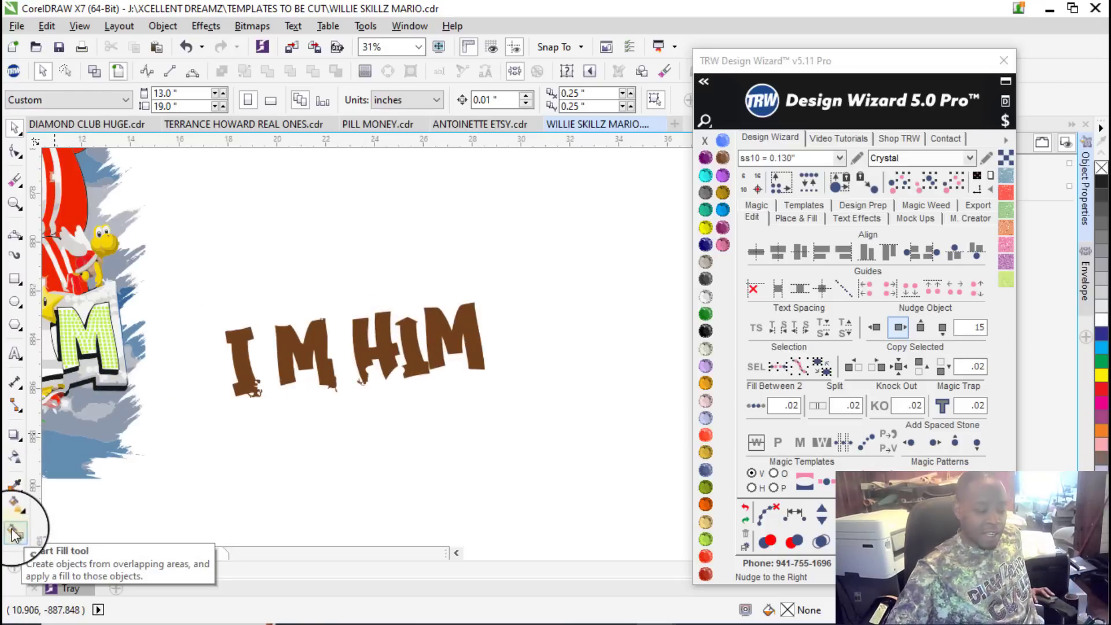
Step: Apply a Smart Fill around the brown lettering with the slate-blue fill and 0.5 pt outline, and return to the Pick tool
{"action": "left_click", "coordinate": [13, 489]}
{"action": "scroll", "coordinate": [413, 357], "scroll_direction": "up", "scroll_amount": 1}
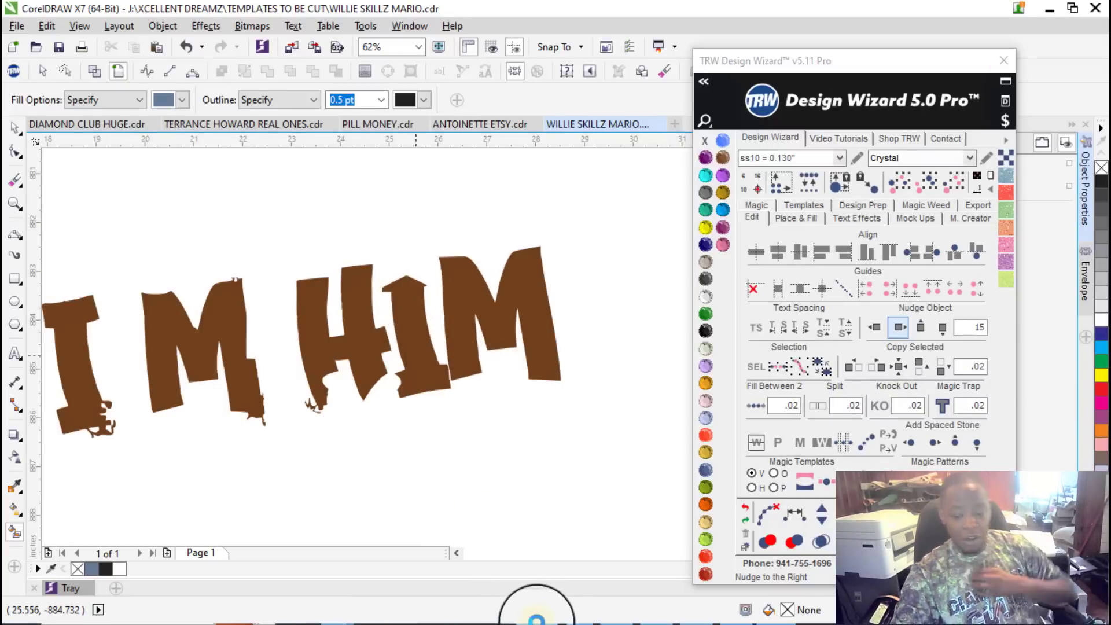
{"action": "scroll", "coordinate": [445, 347], "scroll_direction": "down", "scroll_amount": 2}
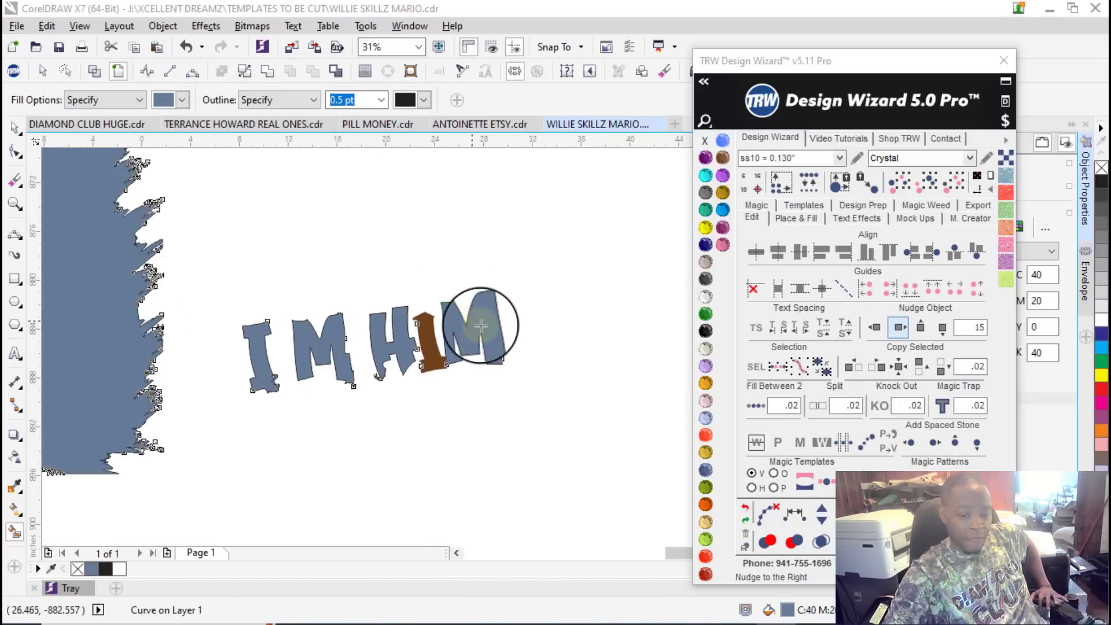
{"action": "scroll", "coordinate": [472, 324], "scroll_direction": "down", "scroll_amount": 2}
{"action": "scroll", "coordinate": [379, 293], "scroll_direction": "up", "scroll_amount": 1}
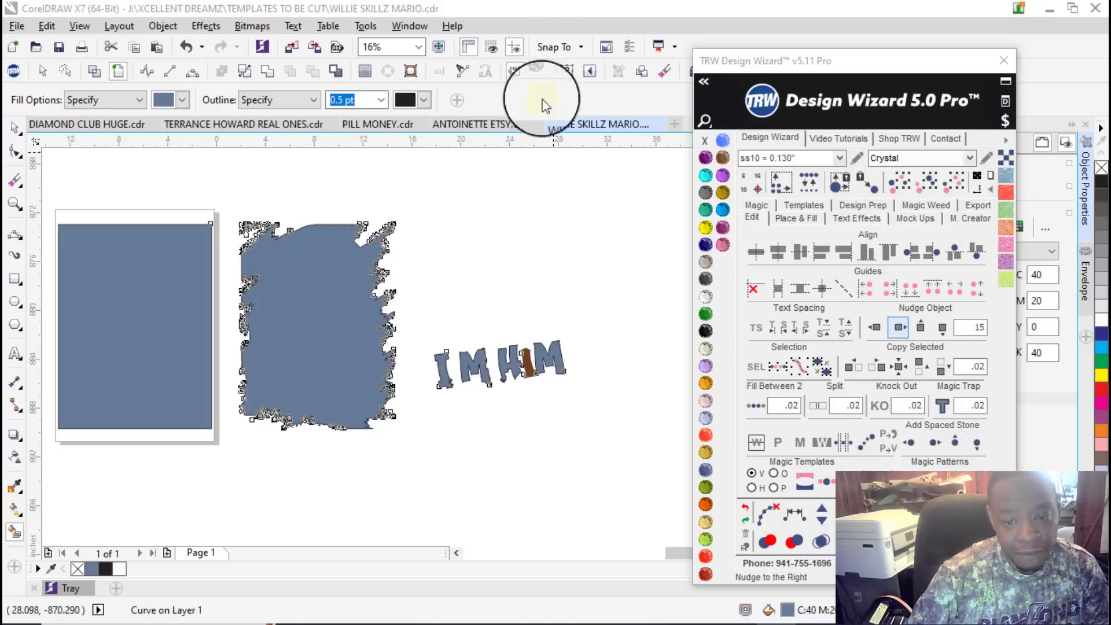
{"action": "left_click", "coordinate": [15, 127]}
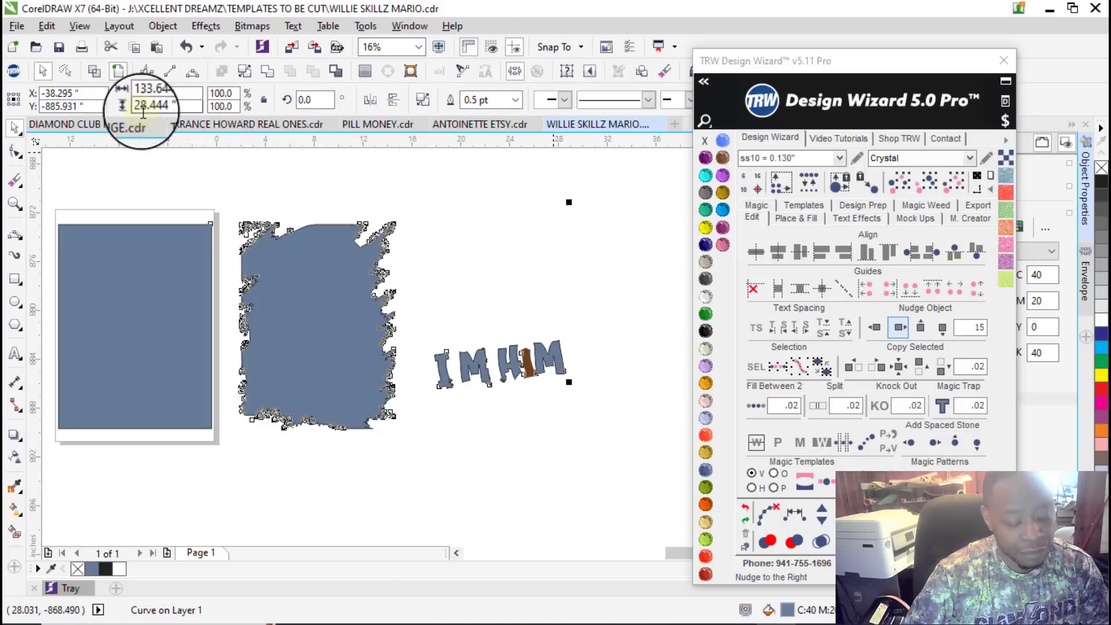
Step: Delete the slate-blue Smart Fill shapes and make the brown I'M HIM lettering's nodes editable
{"action": "key", "text": "Delete"}
{"action": "scroll", "coordinate": [585, 359], "scroll_direction": "up", "scroll_amount": 4}
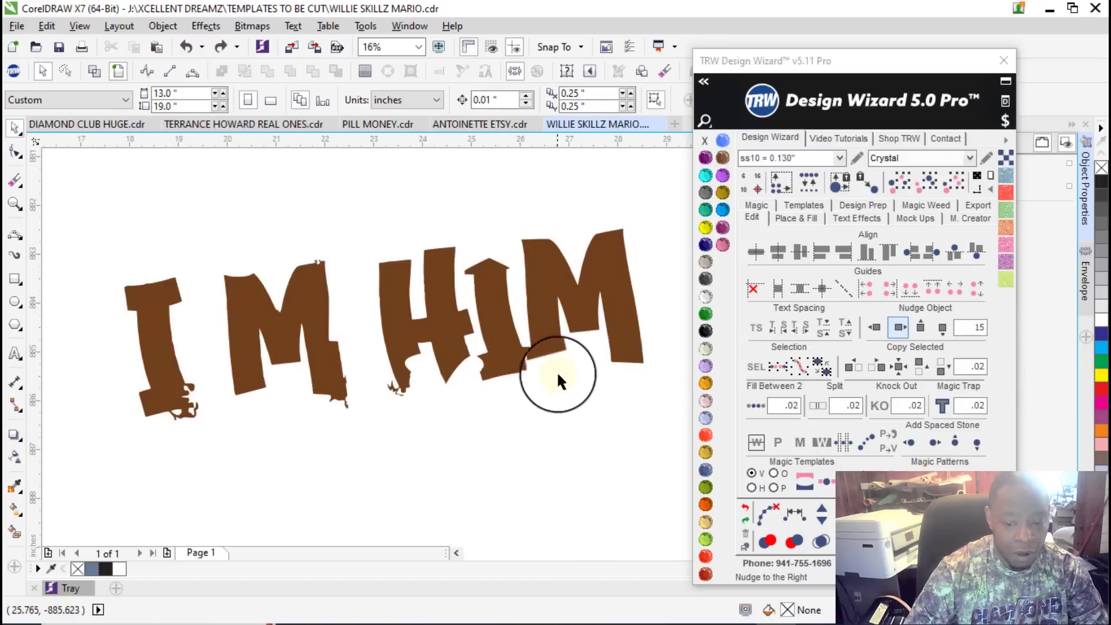
{"action": "scroll", "coordinate": [496, 339], "scroll_direction": "down", "scroll_amount": 4}
{"action": "left_click", "coordinate": [472, 338]}
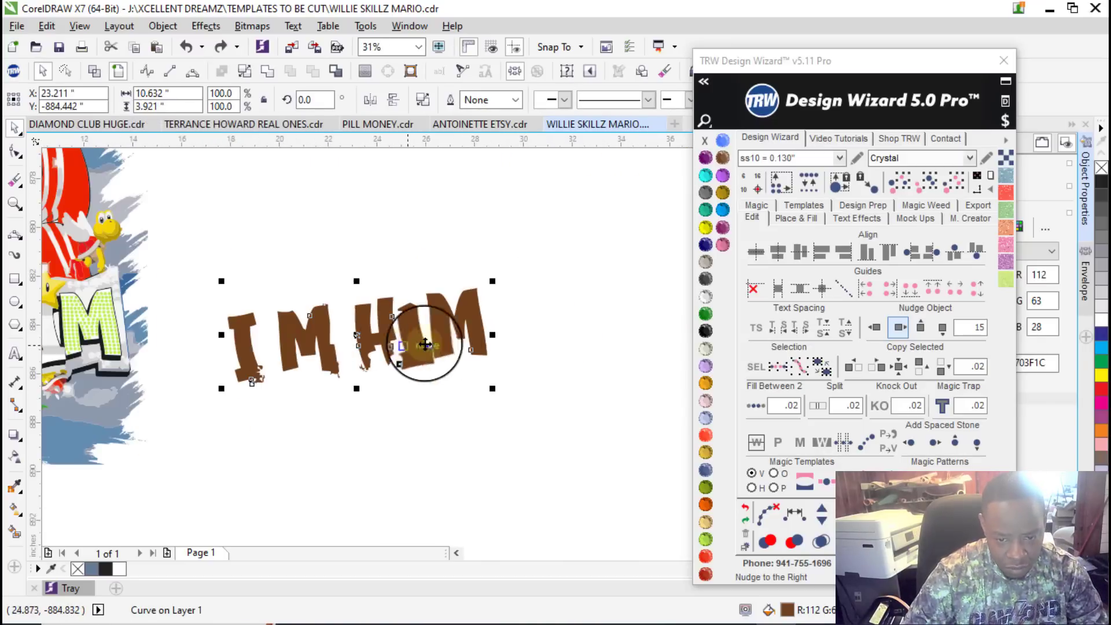
{"action": "scroll", "coordinate": [473, 337], "scroll_direction": "up", "scroll_amount": 4}
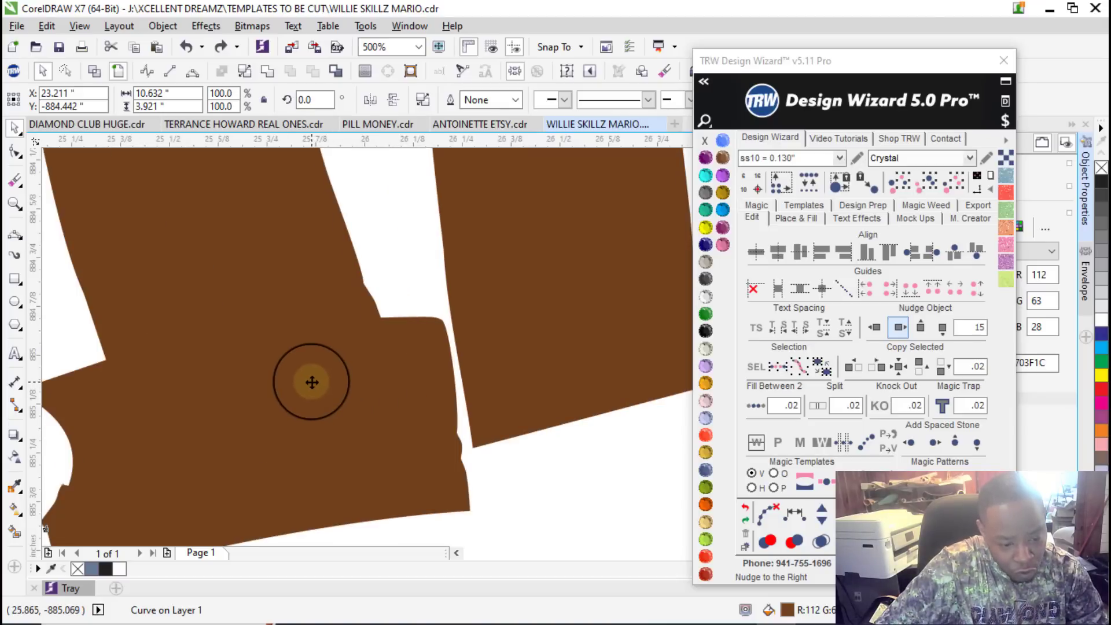
{"action": "key", "text": "F10"}
{"action": "scroll", "coordinate": [301, 383], "scroll_direction": "down", "scroll_amount": 2}
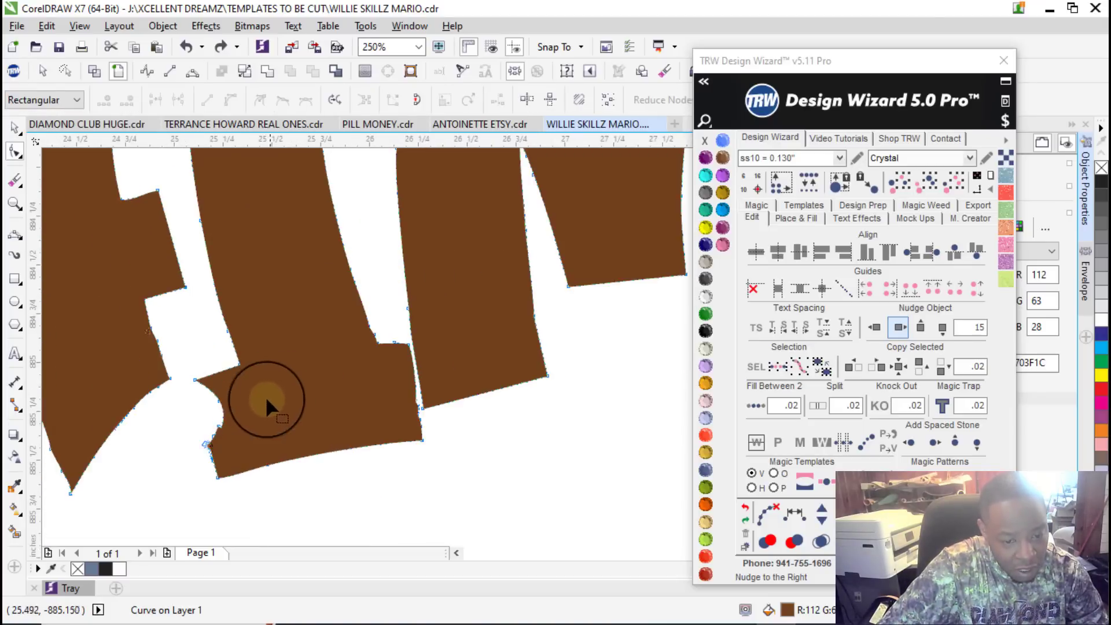
Step: Delete the stray nodes in the overlapping spike at the lower-left corner of the I in HIM
{"action": "scroll", "coordinate": [270, 394], "scroll_direction": "up", "scroll_amount": 10}
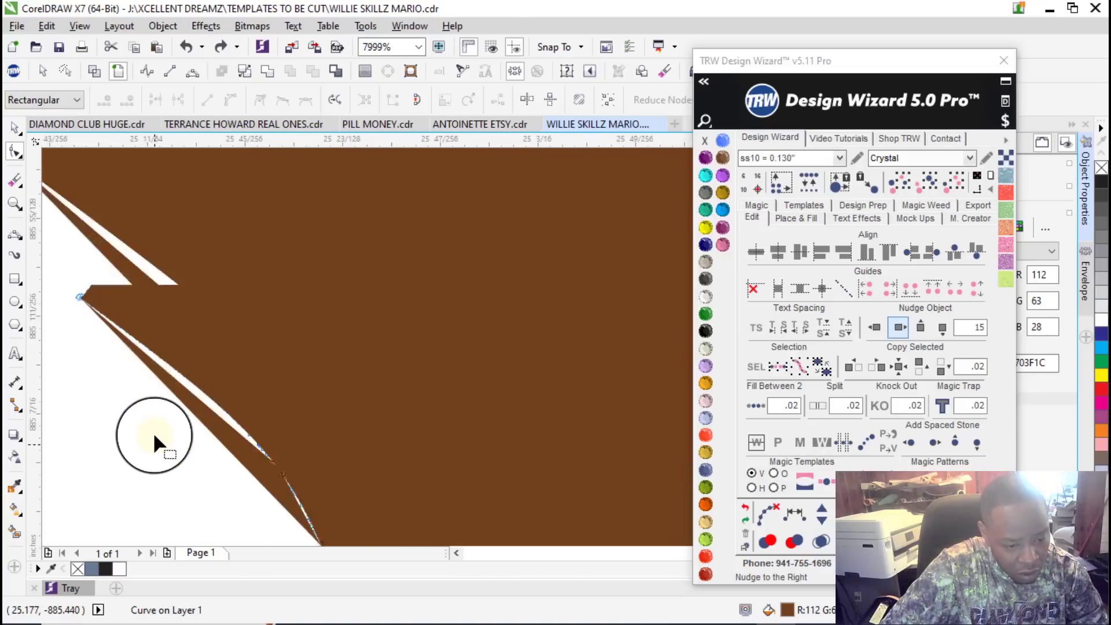
{"action": "scroll", "coordinate": [152, 435], "scroll_direction": "down", "scroll_amount": 4}
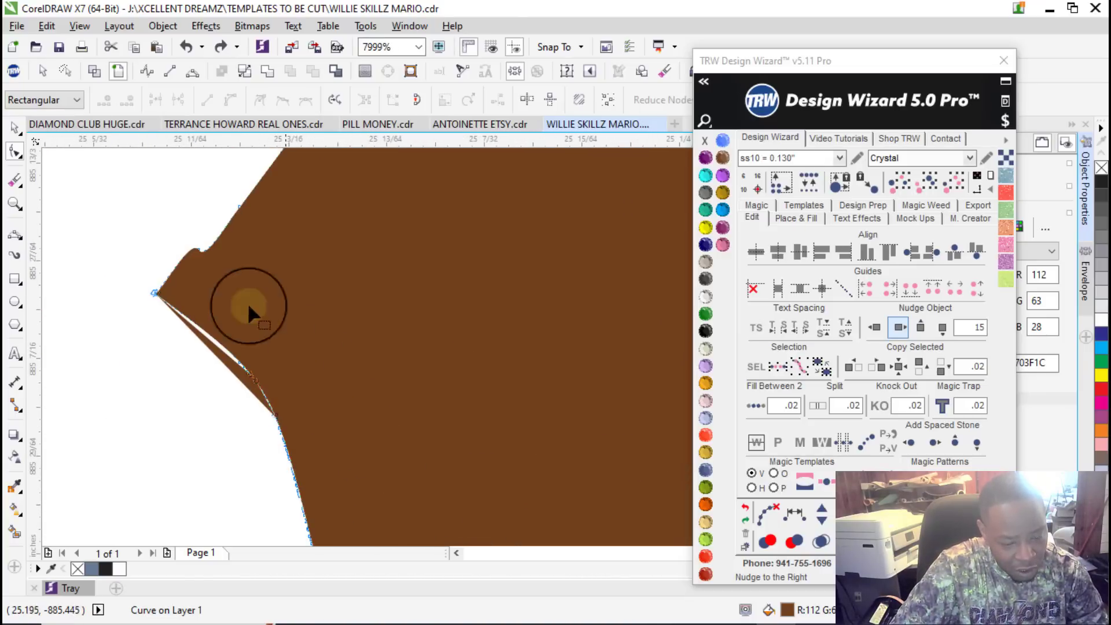
{"action": "left_click_drag", "start_coordinate": [308, 406], "coordinate": [311, 406]}
{"action": "key", "text": "Delete"}
{"action": "scroll", "coordinate": [244, 371], "scroll_direction": "down", "scroll_amount": 10}
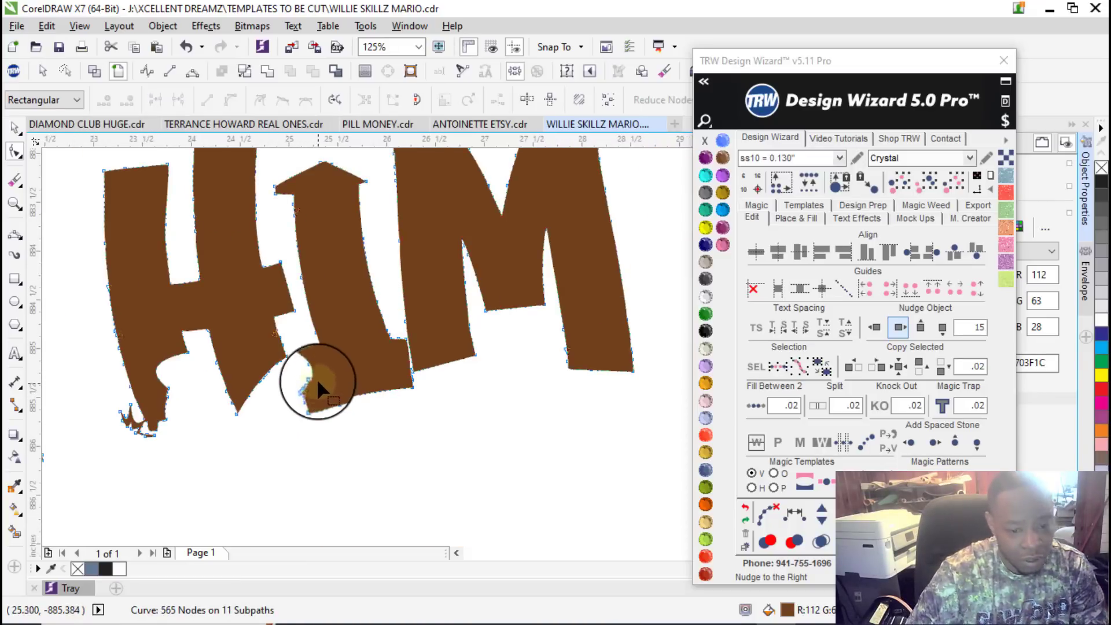
Step: Delete the tiny sliver hole along the upper-left edge of the I in HIM and inspect the gap between it and the final M
{"action": "scroll", "coordinate": [328, 195], "scroll_direction": "up", "scroll_amount": 7}
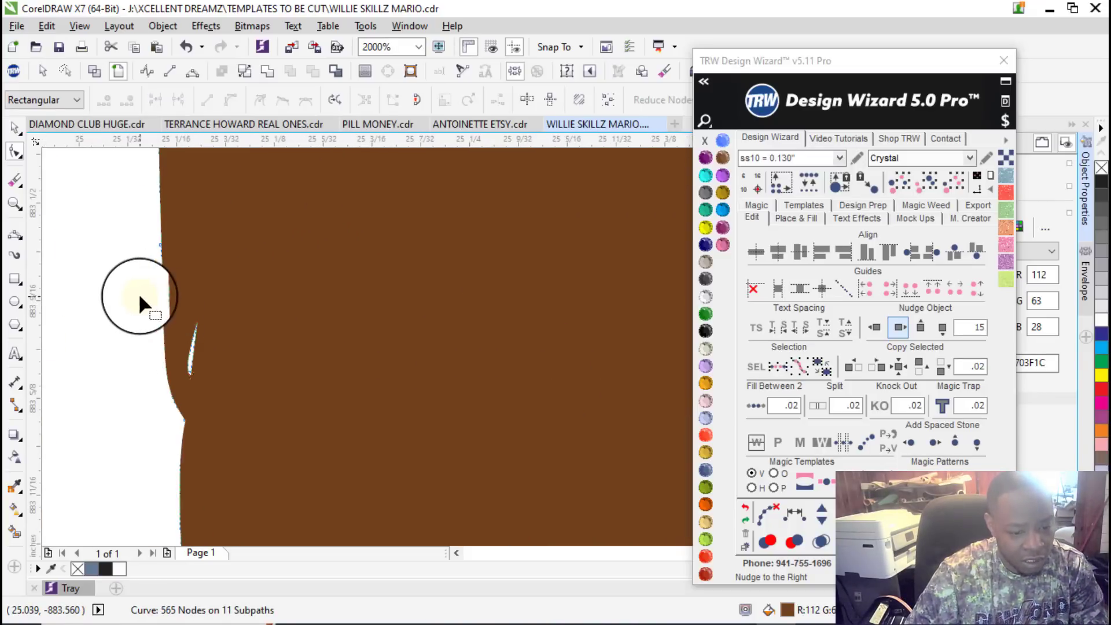
{"action": "scroll", "coordinate": [244, 342], "scroll_direction": "down", "scroll_amount": 6}
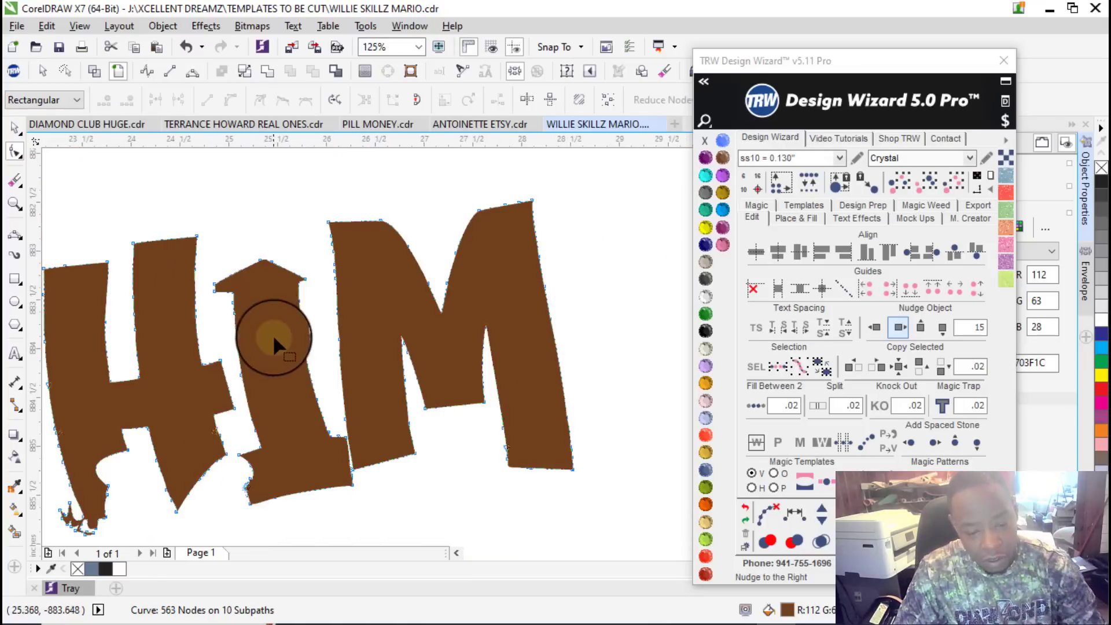
{"action": "scroll", "coordinate": [271, 330], "scroll_direction": "up", "scroll_amount": 6}
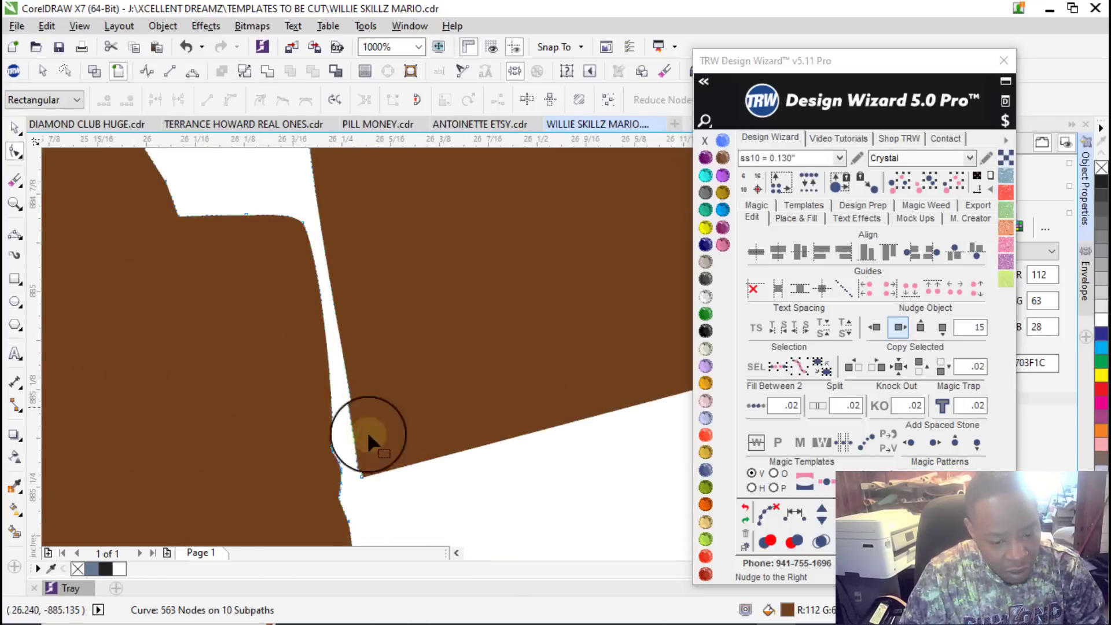
{"action": "scroll", "coordinate": [339, 398], "scroll_direction": "up", "scroll_amount": 3}
{"action": "scroll", "coordinate": [312, 354], "scroll_direction": "down", "scroll_amount": 2}
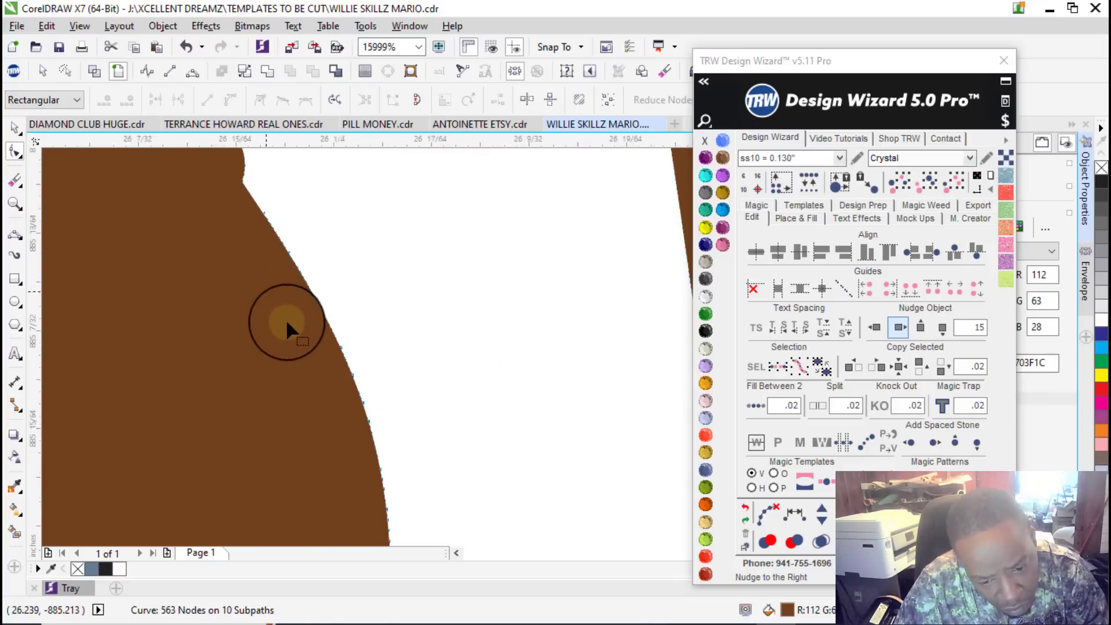
{"action": "scroll", "coordinate": [295, 347], "scroll_direction": "down", "scroll_amount": 1}
{"action": "scroll", "coordinate": [326, 404], "scroll_direction": "up", "scroll_amount": 3}
Step: Try a Smart Fill around the cleaned lettering with the slate-blue fill and 0.5 pt outline, and undo the fill
{"action": "left_click", "coordinate": [13, 127]}
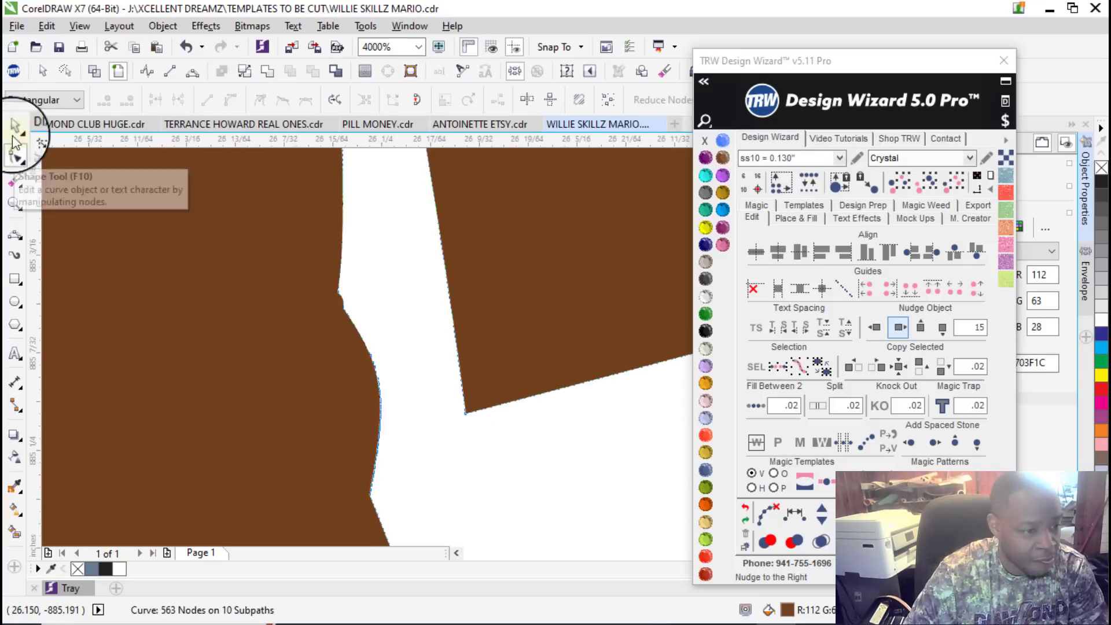
{"action": "left_click", "coordinate": [17, 530]}
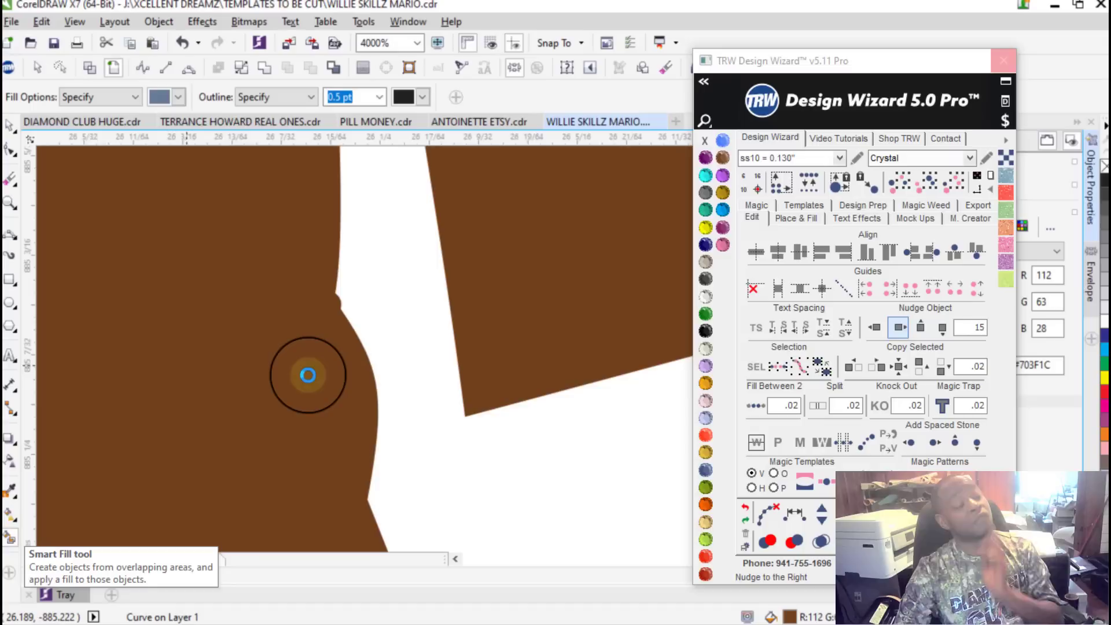
{"action": "left_click", "coordinate": [314, 434]}
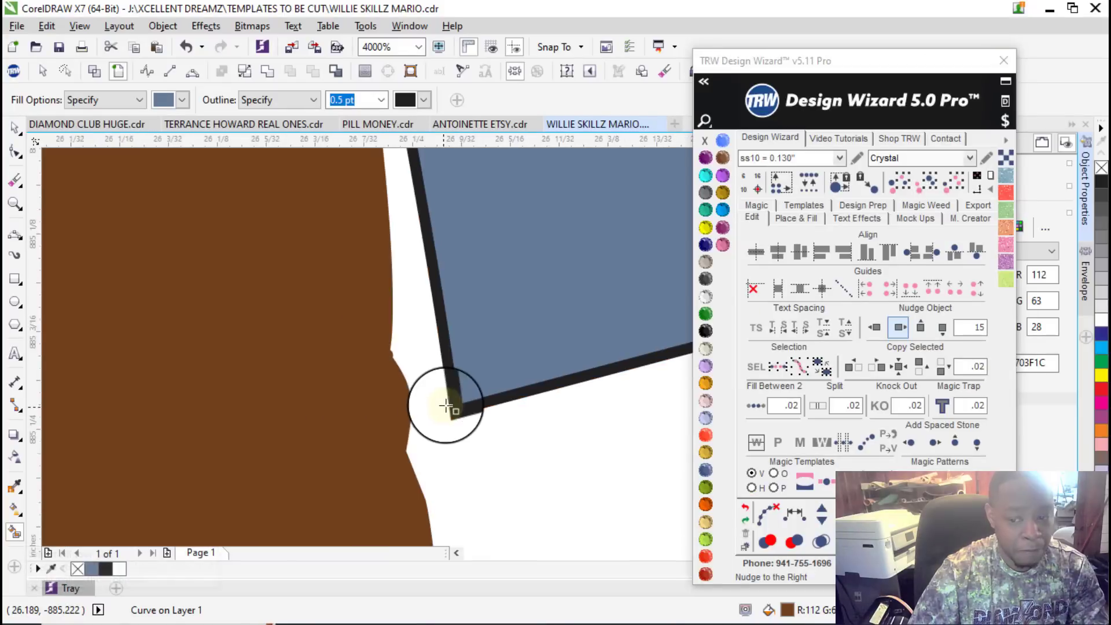
{"action": "scroll", "coordinate": [446, 405], "scroll_direction": "down", "scroll_amount": 10}
{"action": "scroll", "coordinate": [481, 391], "scroll_direction": "down", "scroll_amount": 1}
{"action": "scroll", "coordinate": [454, 402], "scroll_direction": "up", "scroll_amount": 6}
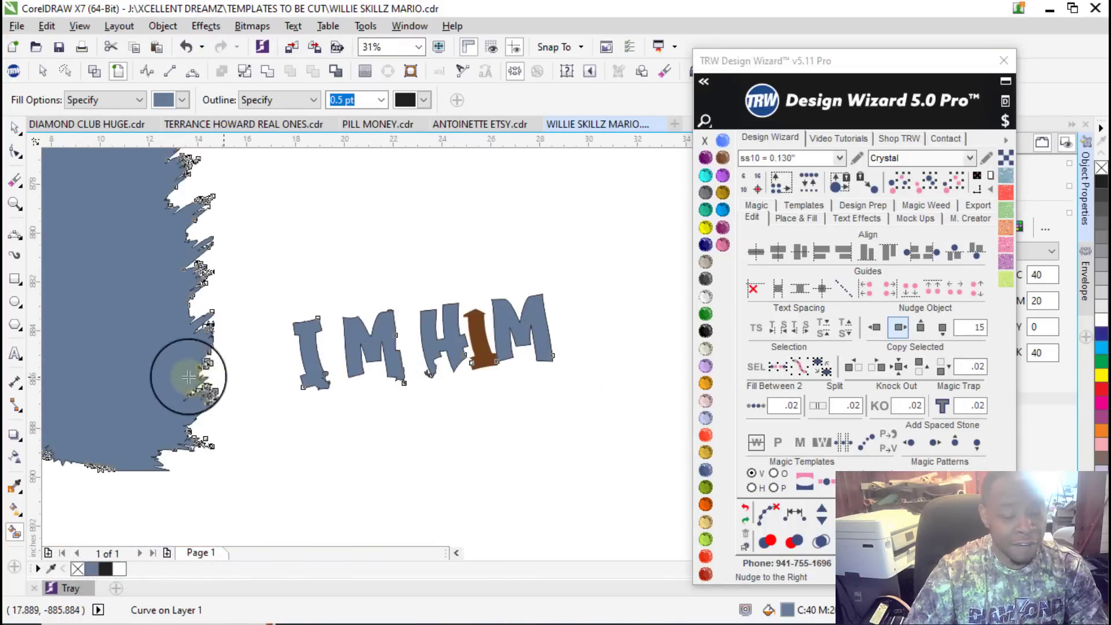
{"action": "left_click", "coordinate": [745, 508]}
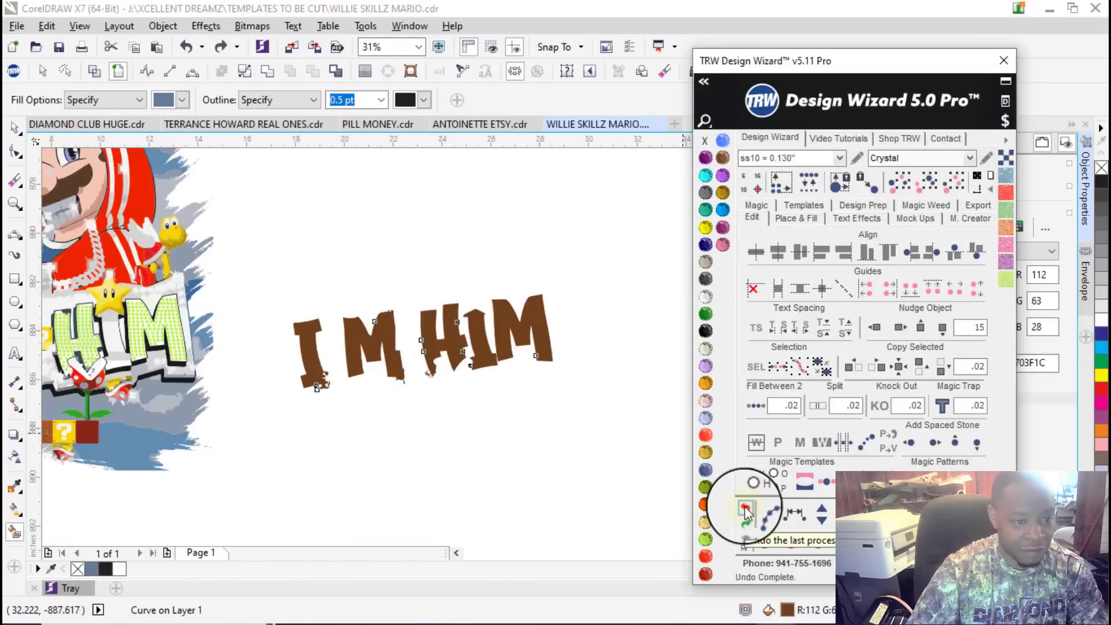
Step: Place a copy of the brown I'M HIM lettering 15 inches to the right of the original and deselect it
{"action": "left_click", "coordinate": [14, 127]}
{"action": "scroll", "coordinate": [447, 275], "scroll_direction": "up", "scroll_amount": 5}
{"action": "scroll", "coordinate": [364, 346], "scroll_direction": "down", "scroll_amount": 2}
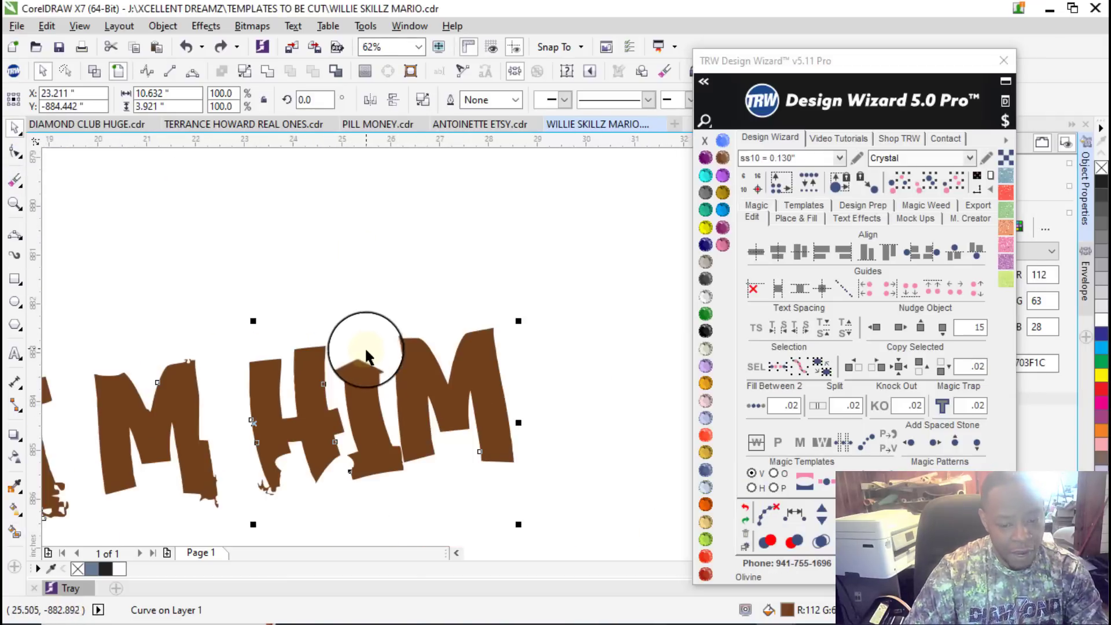
{"action": "left_click", "coordinate": [360, 316]}
{"action": "scroll", "coordinate": [363, 394], "scroll_direction": "up", "scroll_amount": 4}
{"action": "scroll", "coordinate": [397, 424], "scroll_direction": "down", "scroll_amount": 7}
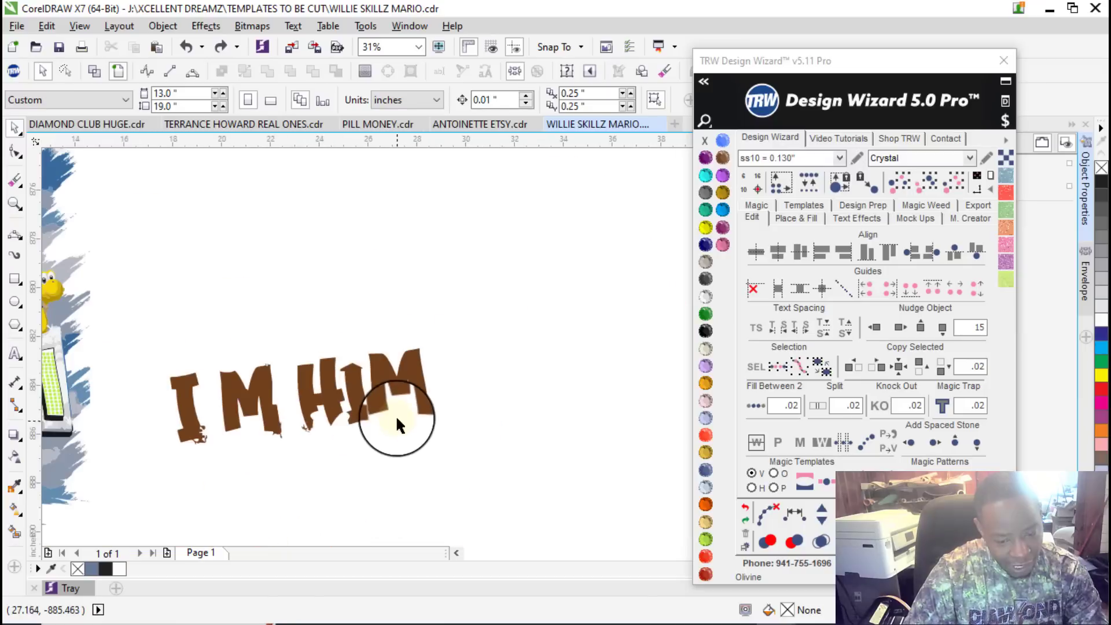
{"action": "scroll", "coordinate": [396, 425], "scroll_direction": "down", "scroll_amount": 4}
{"action": "scroll", "coordinate": [367, 421], "scroll_direction": "up", "scroll_amount": 1}
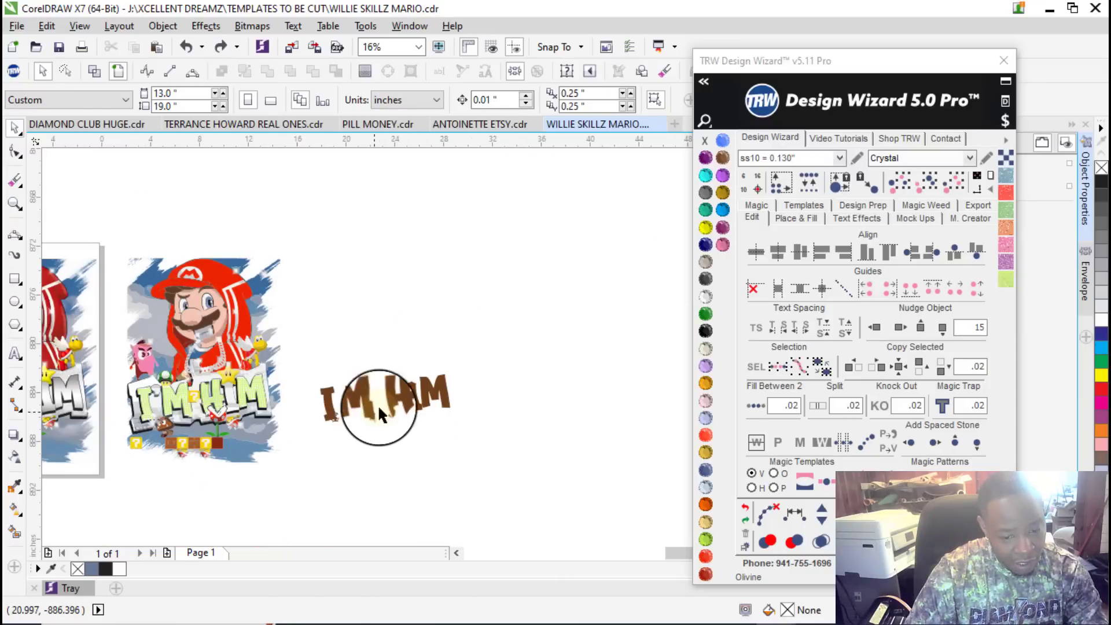
{"action": "left_click", "coordinate": [412, 398]}
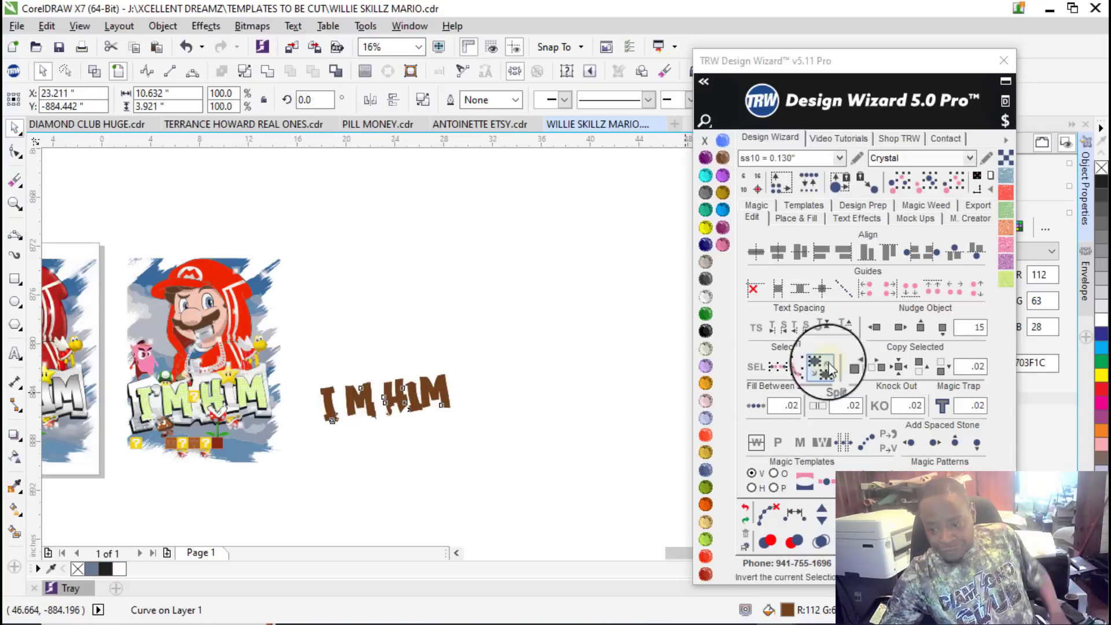
{"action": "left_click", "coordinate": [905, 332]}
{"action": "left_click", "coordinate": [497, 314]}
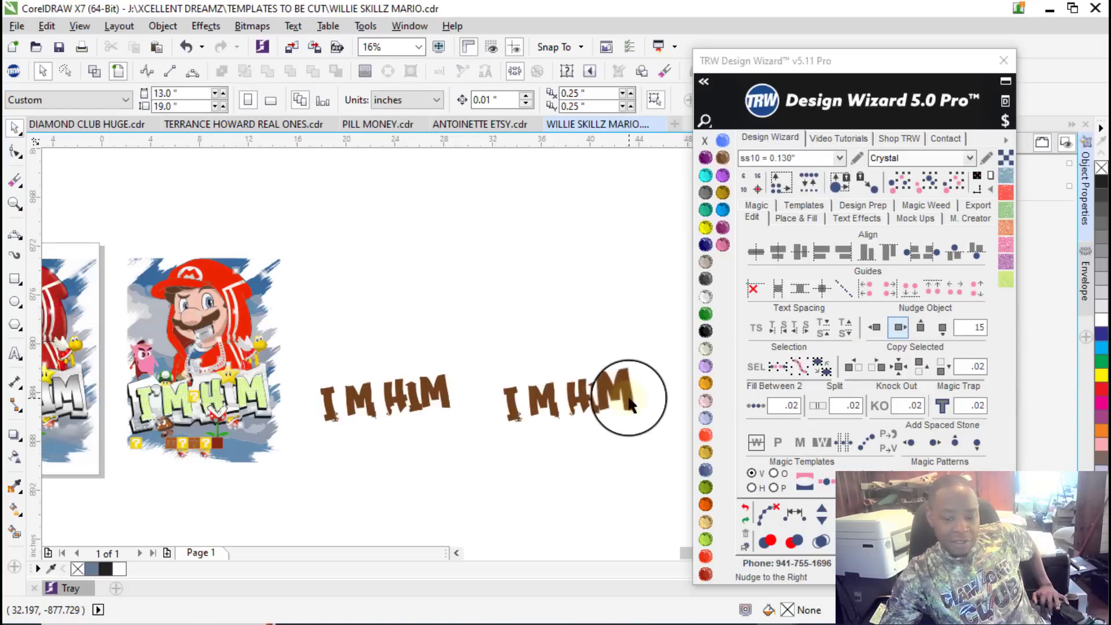
Step: Create a boundary outline around the copied I'M HIM lettering
{"action": "scroll", "coordinate": [620, 397], "scroll_direction": "up", "scroll_amount": 6}
{"action": "scroll", "coordinate": [523, 433], "scroll_direction": "up", "scroll_amount": 4}
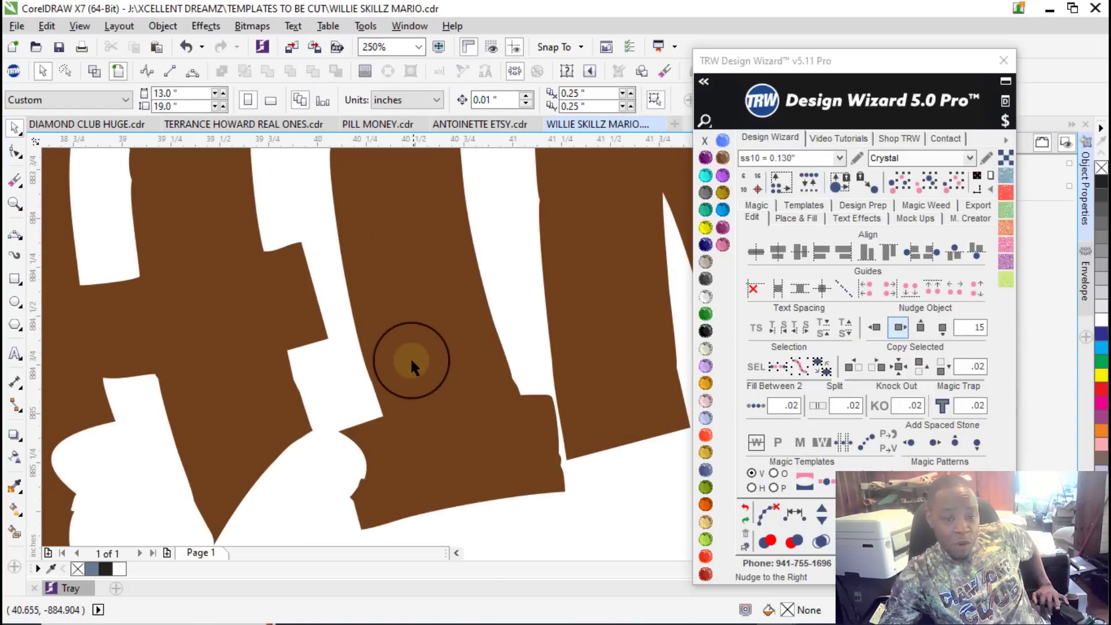
{"action": "left_click", "coordinate": [423, 339]}
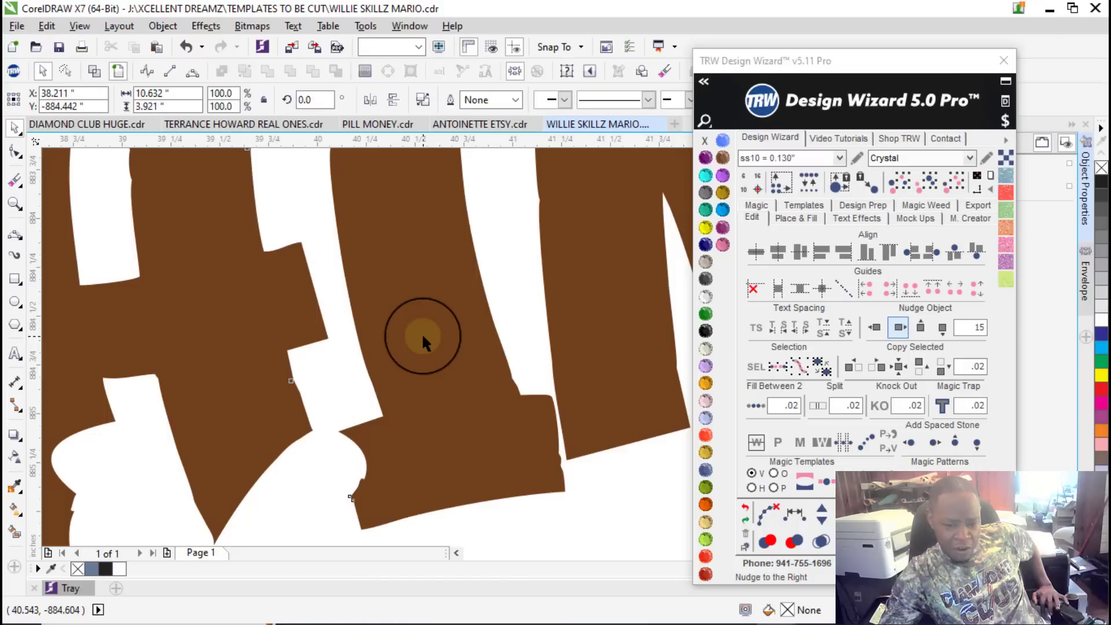
{"action": "scroll", "coordinate": [428, 353], "scroll_direction": "down", "scroll_amount": 4}
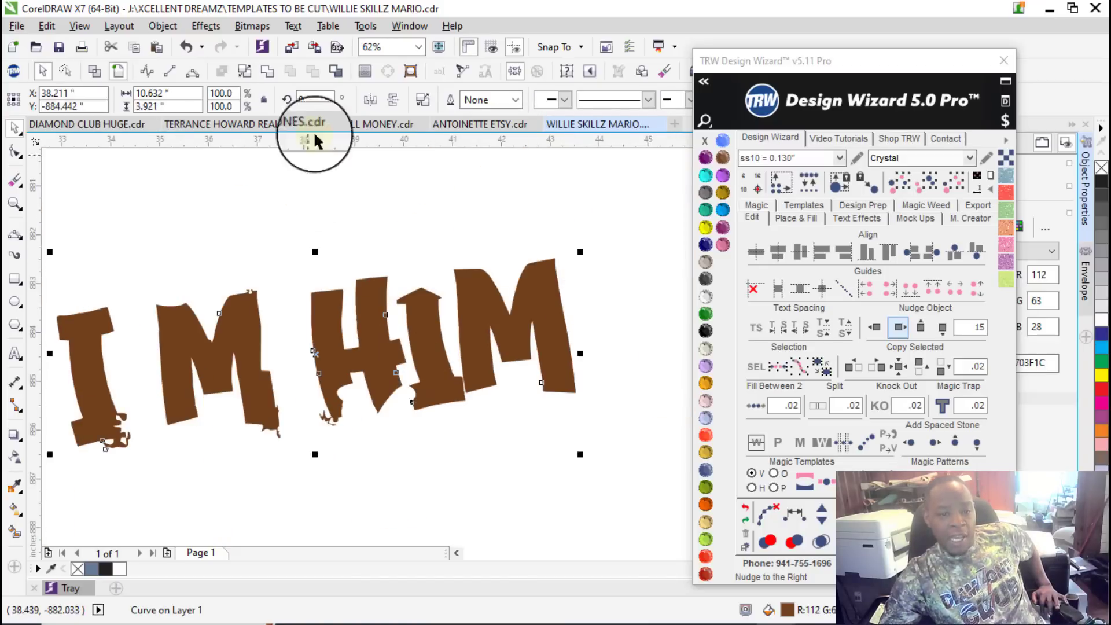
{"action": "left_click", "coordinate": [337, 72]}
Step: Examine the boundary outline around the H, I and M of the copied HIM, and delete the boundary
{"action": "scroll", "coordinate": [422, 315], "scroll_direction": "up", "scroll_amount": 4}
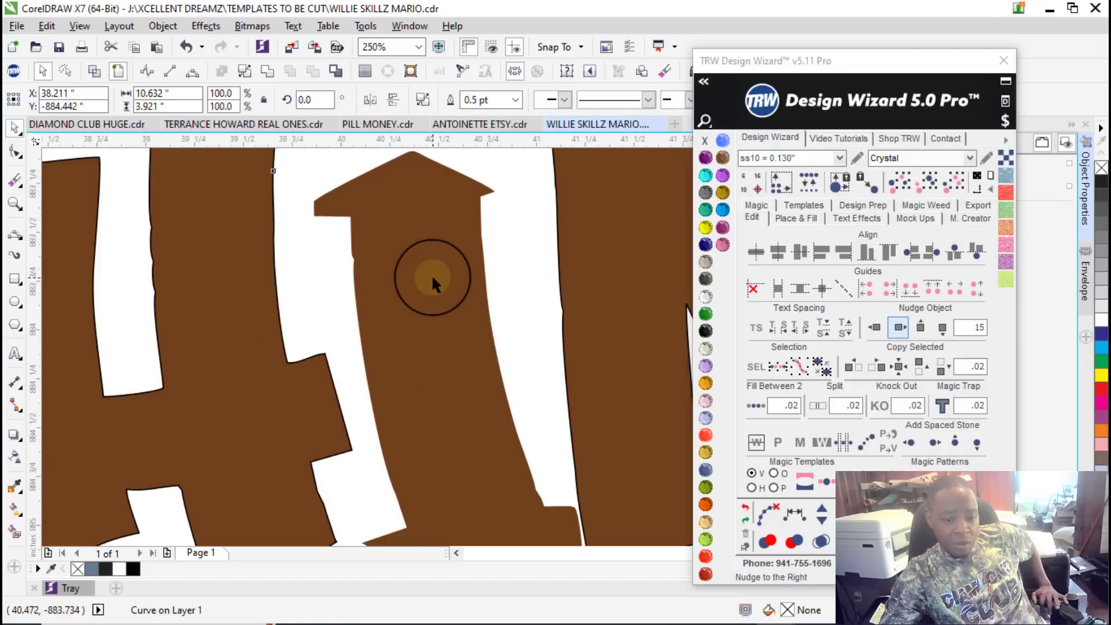
{"action": "scroll", "coordinate": [629, 505], "scroll_direction": "up", "scroll_amount": 6}
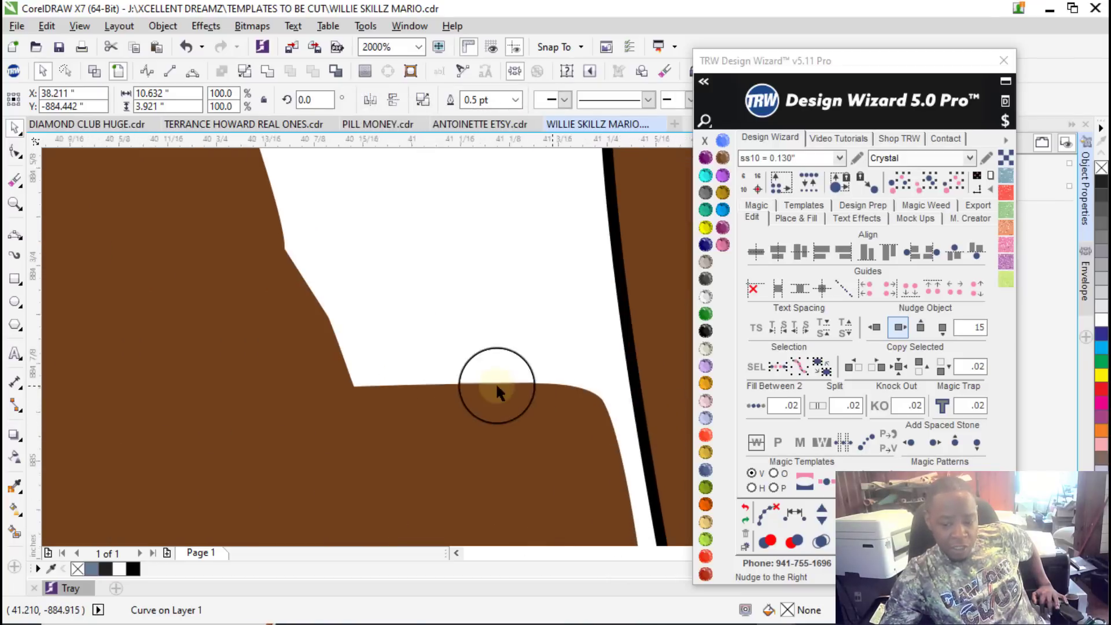
{"action": "scroll", "coordinate": [519, 388], "scroll_direction": "down", "scroll_amount": 6}
{"action": "scroll", "coordinate": [387, 411], "scroll_direction": "up", "scroll_amount": 12}
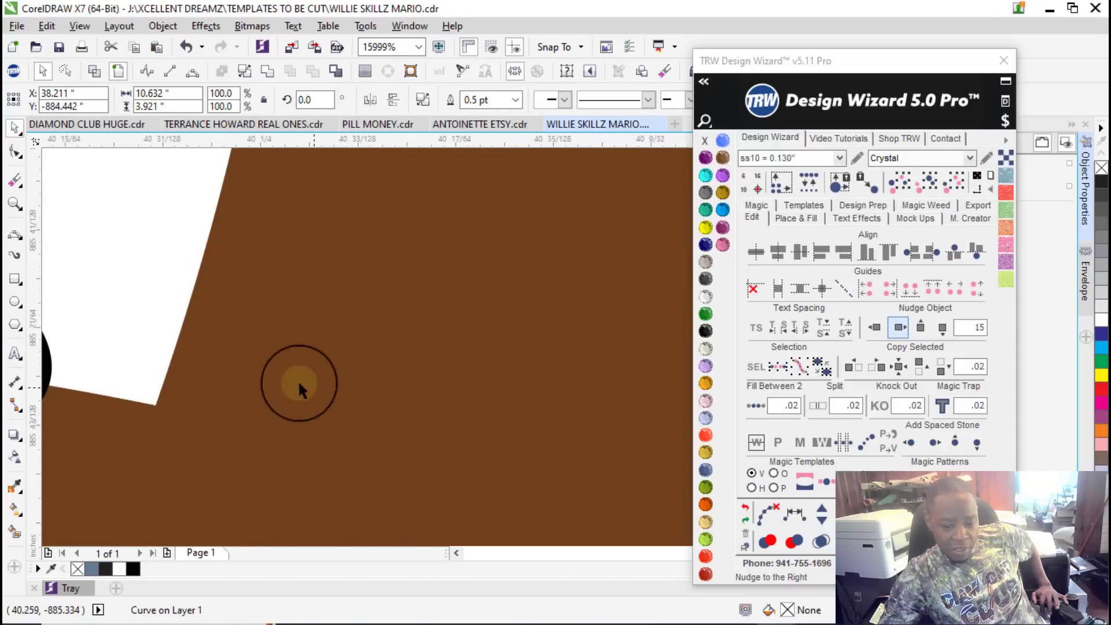
{"action": "scroll", "coordinate": [471, 392], "scroll_direction": "down", "scroll_amount": 6}
{"action": "scroll", "coordinate": [367, 376], "scroll_direction": "up", "scroll_amount": 8}
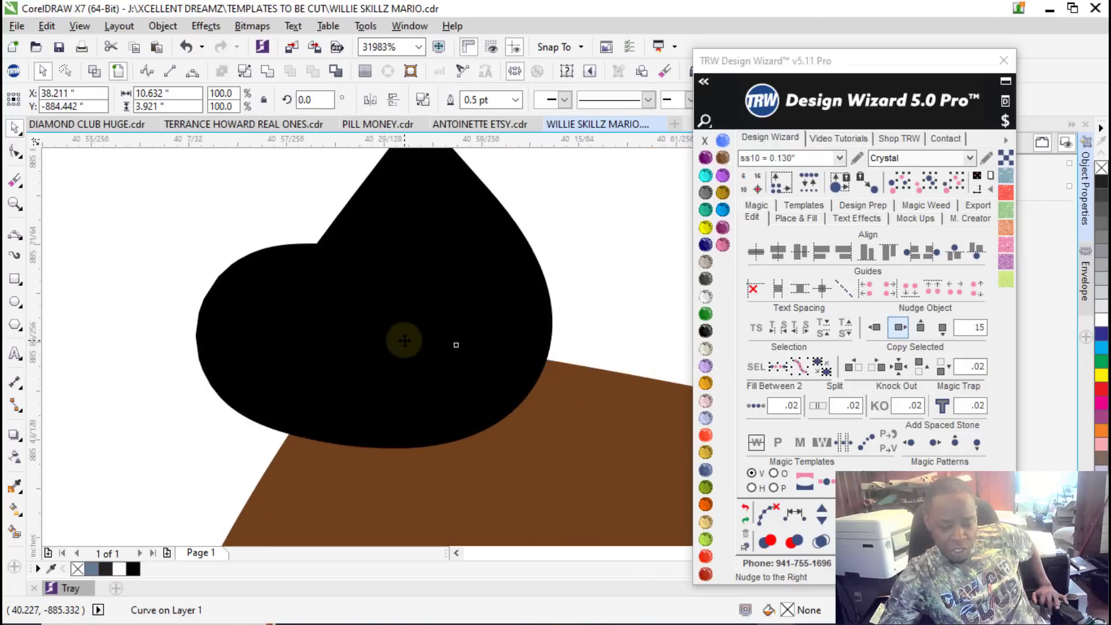
{"action": "scroll", "coordinate": [405, 342], "scroll_direction": "down", "scroll_amount": 4}
{"action": "scroll", "coordinate": [426, 383], "scroll_direction": "down", "scroll_amount": 1}
{"action": "scroll", "coordinate": [425, 380], "scroll_direction": "down", "scroll_amount": 3}
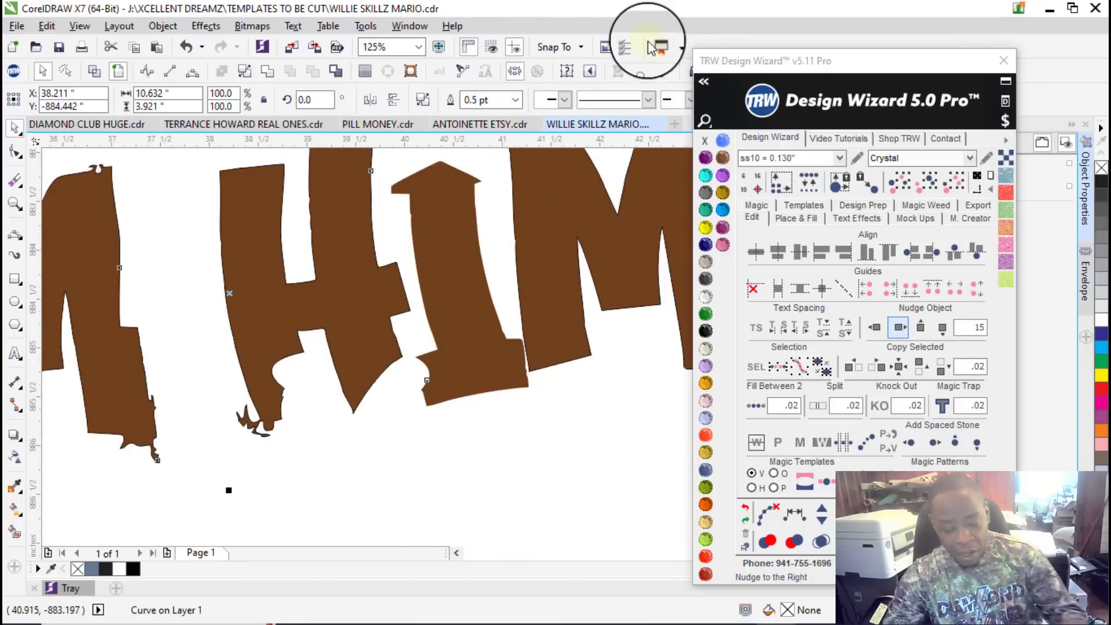
{"action": "scroll", "coordinate": [446, 374], "scroll_direction": "up", "scroll_amount": 2}
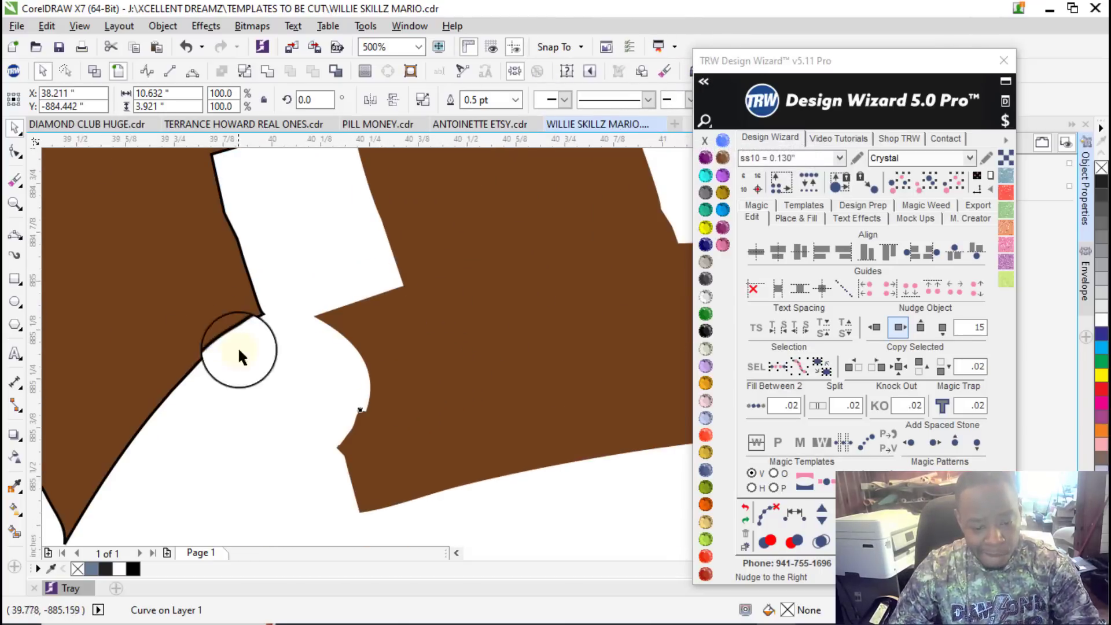
{"action": "scroll", "coordinate": [230, 350], "scroll_direction": "up", "scroll_amount": 3}
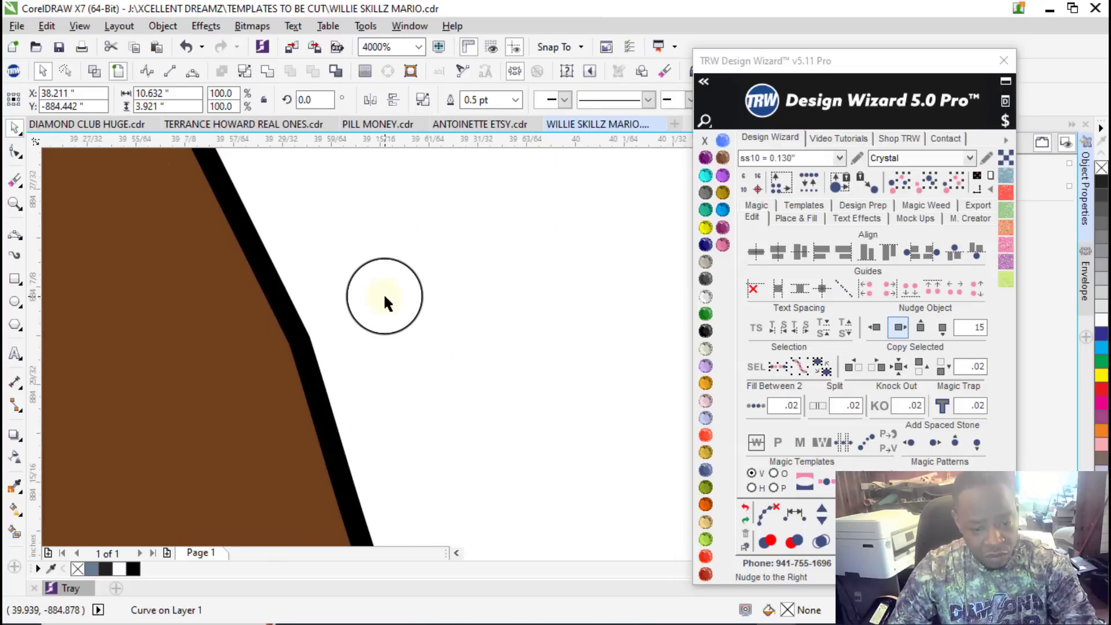
{"action": "scroll", "coordinate": [299, 312], "scroll_direction": "down", "scroll_amount": 3}
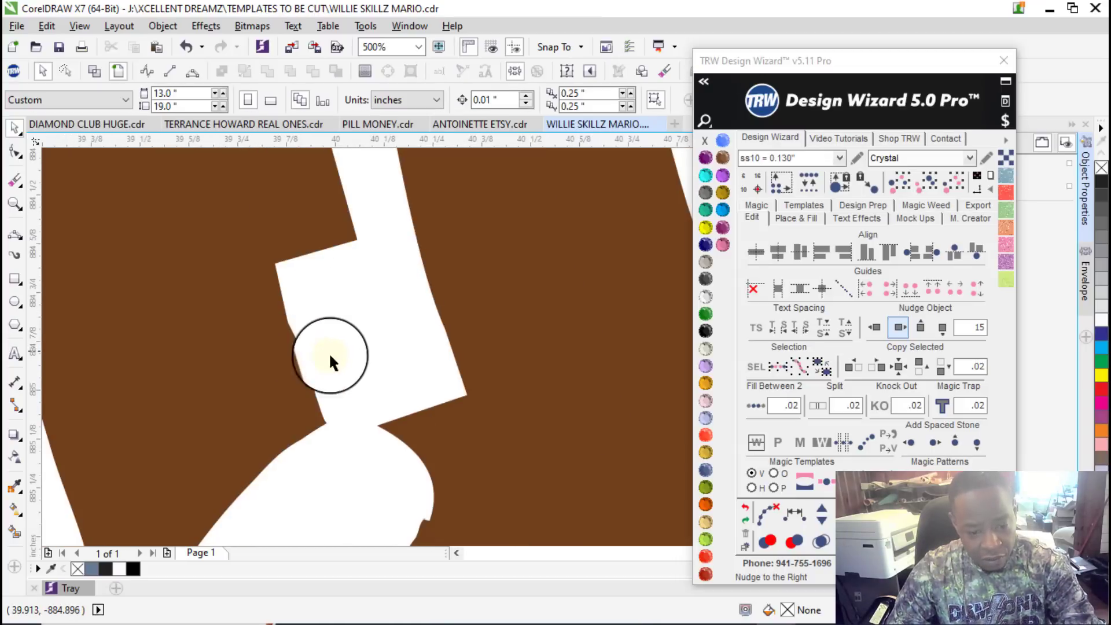
Step: Edit the nodes of the copied I'M HIM lettering and delete nodes at the stray loop on the lower-left edge of HIM's I
{"action": "scroll", "coordinate": [389, 421], "scroll_direction": "down", "scroll_amount": 2}
{"action": "scroll", "coordinate": [376, 463], "scroll_direction": "up", "scroll_amount": 5}
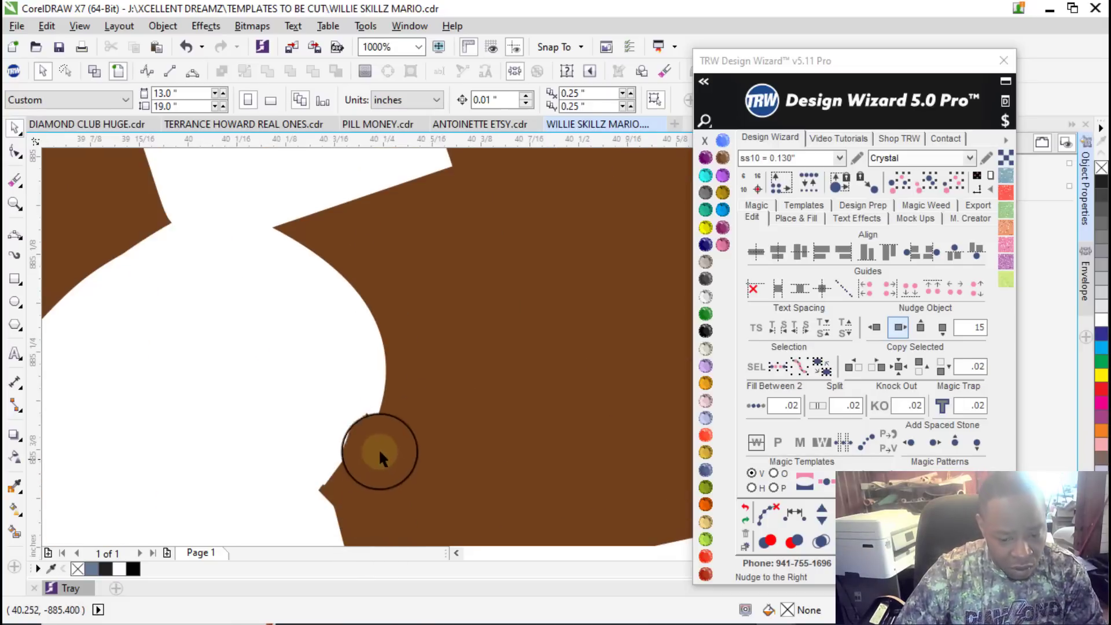
{"action": "scroll", "coordinate": [356, 383], "scroll_direction": "up", "scroll_amount": 2}
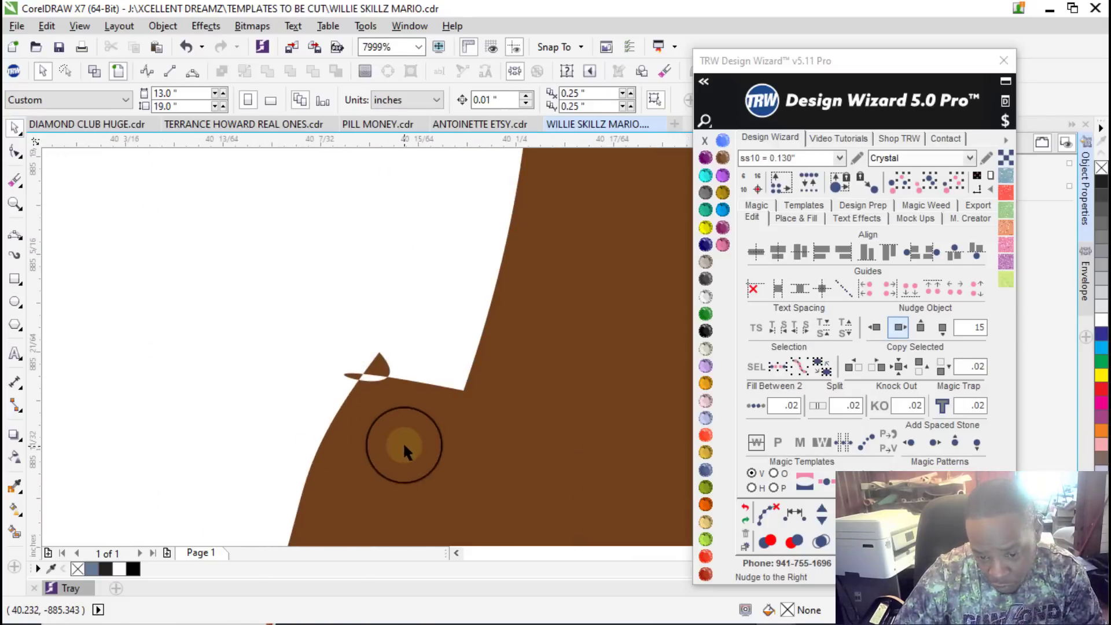
{"action": "left_click", "coordinate": [400, 433]}
{"action": "key", "text": "F10"}
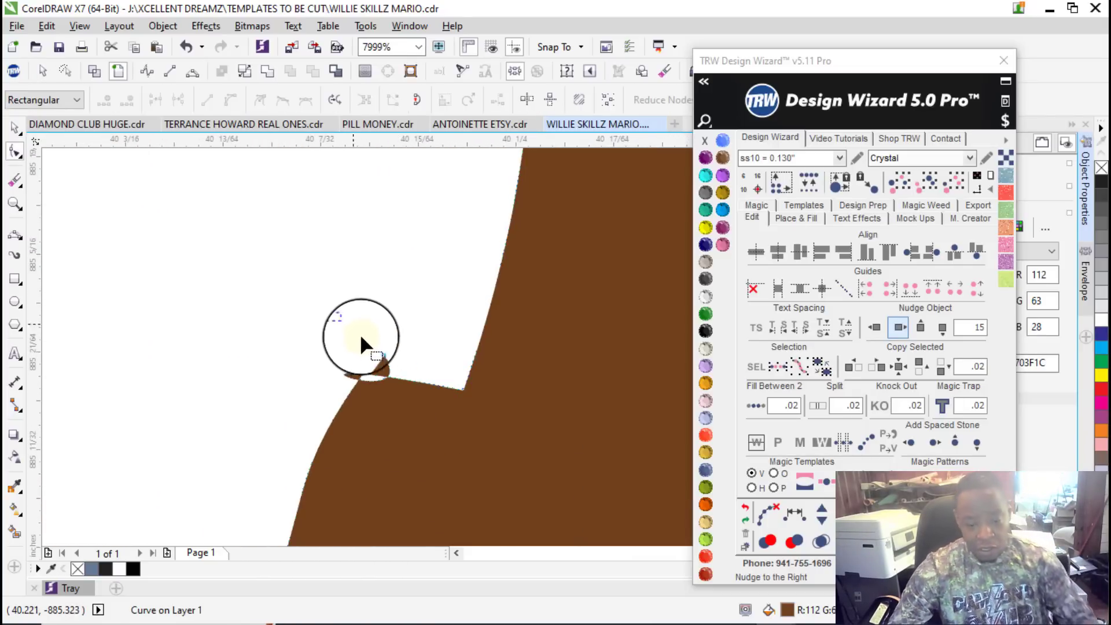
{"action": "key", "text": "Delete"}
{"action": "left_click_drag", "start_coordinate": [305, 347], "coordinate": [435, 421]}
{"action": "left_click", "coordinate": [464, 390]}
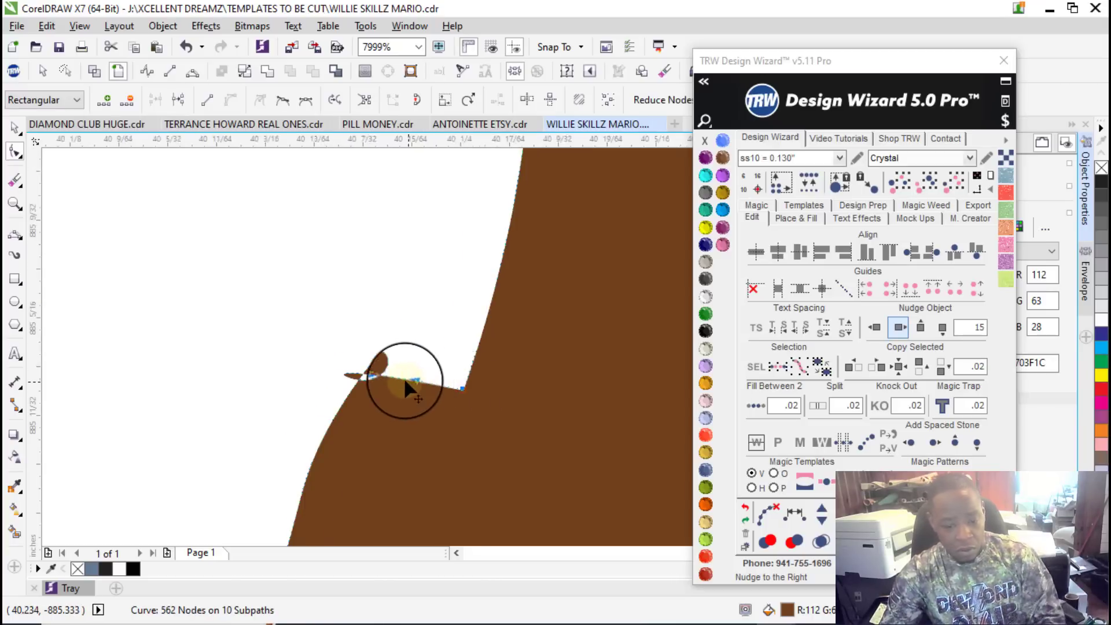
Step: Remove the remaining nodes that form the small overlapping loop on the lower-left edge of the copied HIM's I
{"action": "scroll", "coordinate": [398, 377], "scroll_direction": "up", "scroll_amount": 4}
{"action": "scroll", "coordinate": [331, 354], "scroll_direction": "up", "scroll_amount": 2}
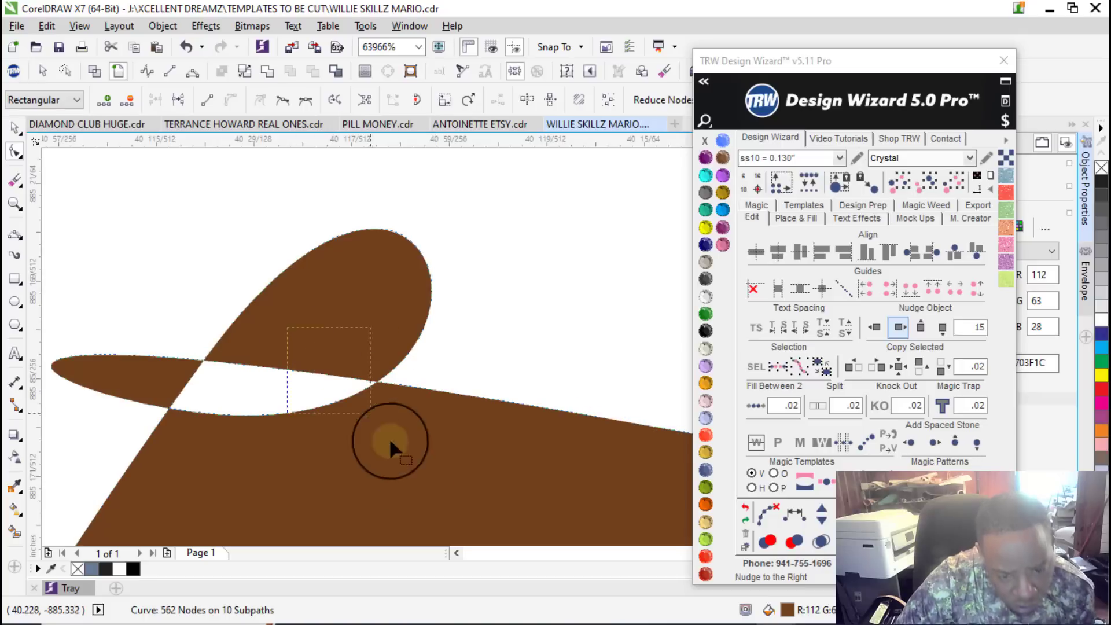
{"action": "scroll", "coordinate": [345, 350], "scroll_direction": "down", "scroll_amount": 3}
{"action": "scroll", "coordinate": [359, 392], "scroll_direction": "up", "scroll_amount": 1}
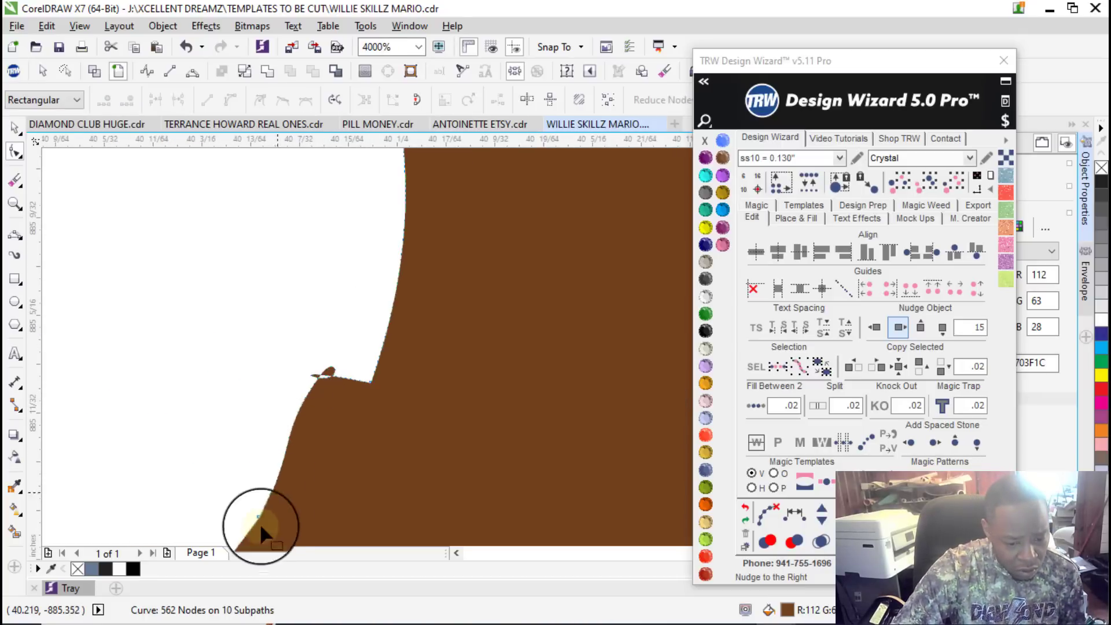
{"action": "scroll", "coordinate": [317, 391], "scroll_direction": "up", "scroll_amount": 3}
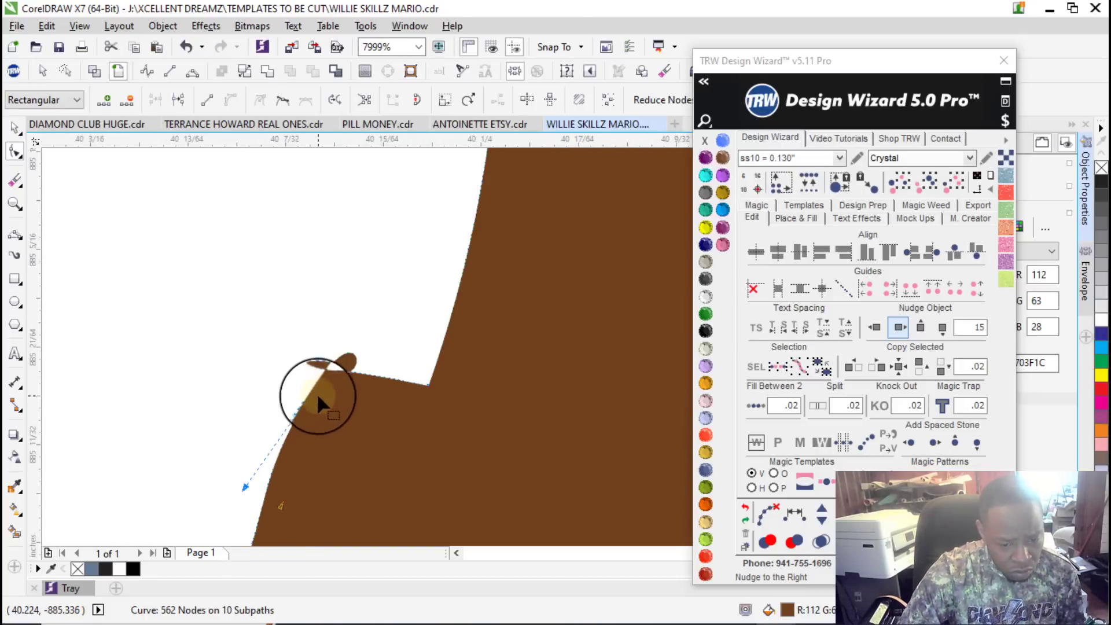
{"action": "scroll", "coordinate": [320, 350], "scroll_direction": "down", "scroll_amount": 1}
{"action": "left_click_drag", "start_coordinate": [245, 452], "coordinate": [233, 347]}
{"action": "left_click_drag", "start_coordinate": [258, 296], "coordinate": [339, 358]}
{"action": "scroll", "coordinate": [339, 357], "scroll_direction": "up", "scroll_amount": 2}
{"action": "double_click", "coordinate": [368, 388]}
{"action": "left_click", "coordinate": [353, 381]}
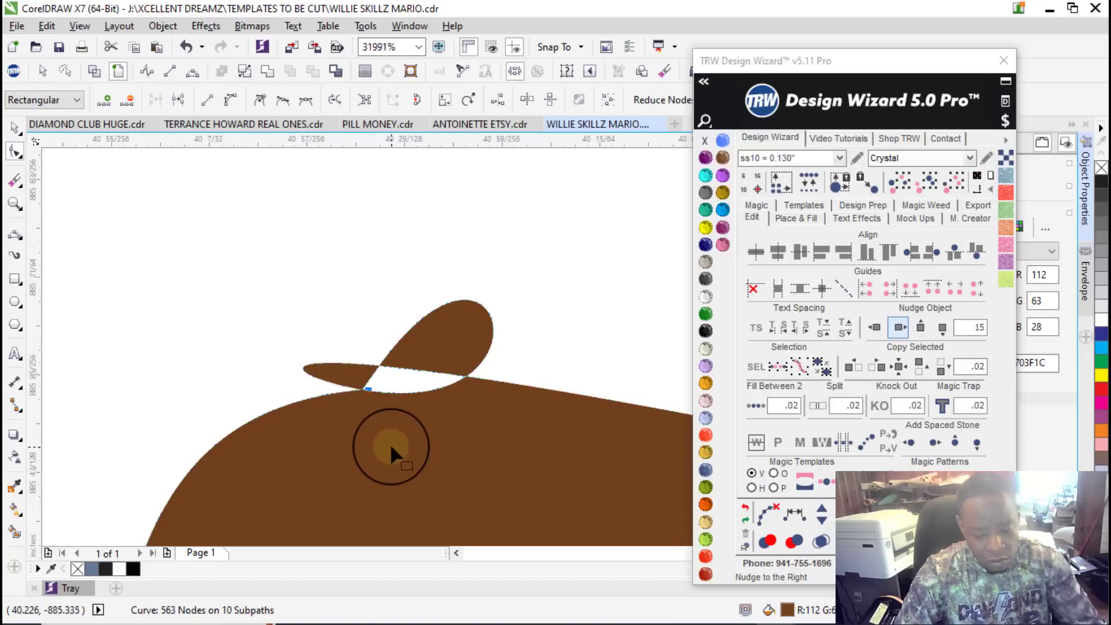
{"action": "key", "text": "Delete"}
{"action": "scroll", "coordinate": [364, 425], "scroll_direction": "down", "scroll_amount": 2}
{"action": "scroll", "coordinate": [306, 374], "scroll_direction": "down", "scroll_amount": 3}
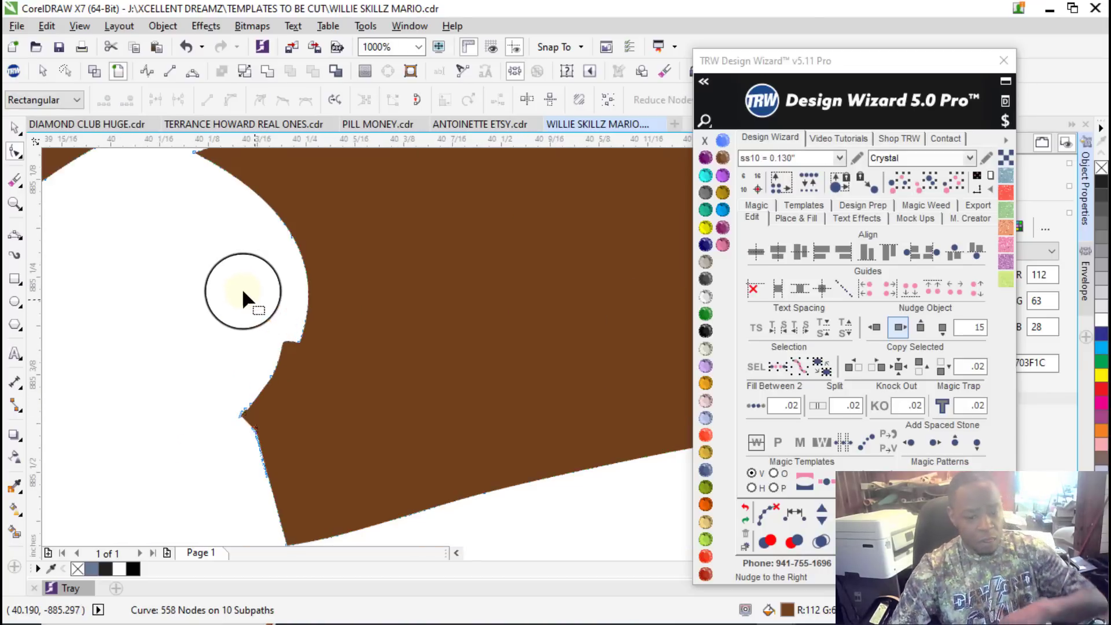
Step: Delete the nodes forming the thin sliver at the pointed corner on the lower-left base of the copied HIM's I
{"action": "left_click", "coordinate": [14, 126]}
{"action": "scroll", "coordinate": [288, 388], "scroll_direction": "up", "scroll_amount": 8}
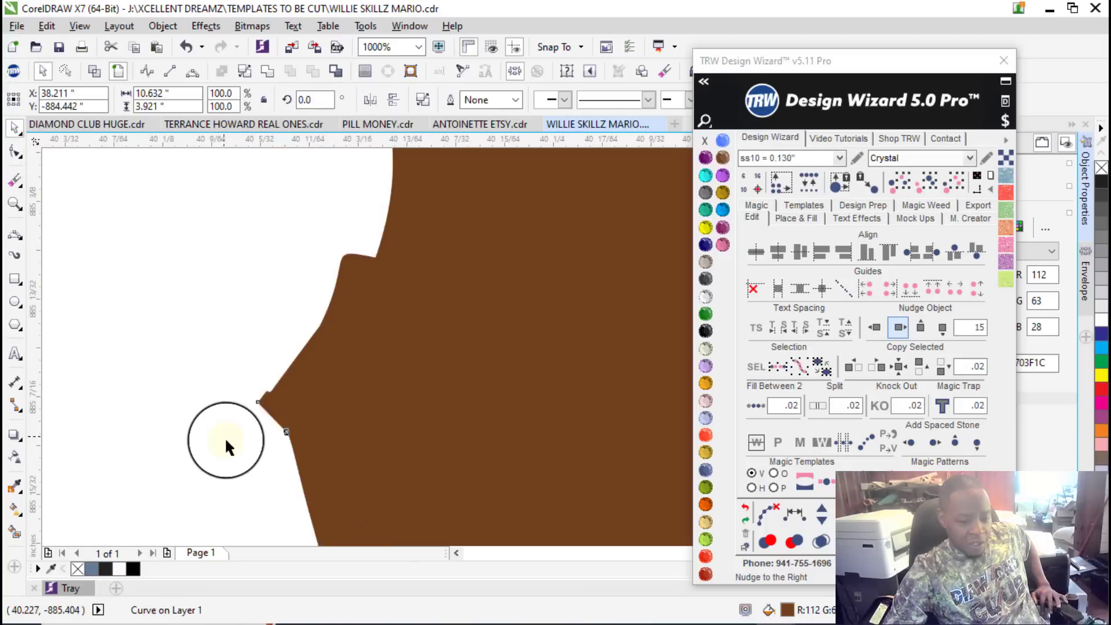
{"action": "key", "text": "F10"}
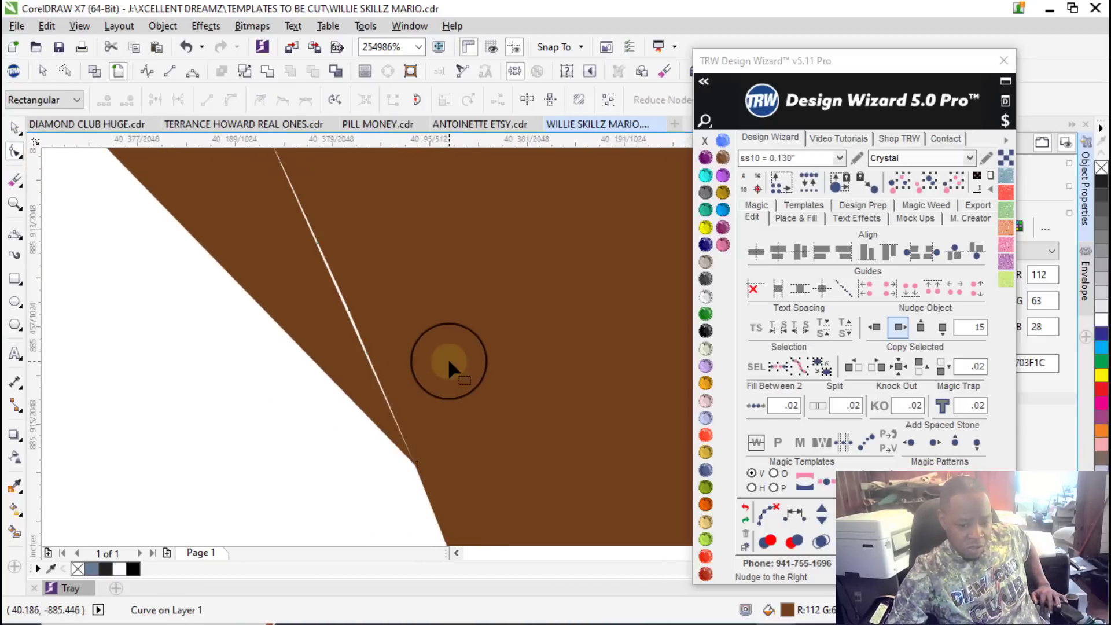
{"action": "scroll", "coordinate": [405, 341], "scroll_direction": "down", "scroll_amount": 2}
{"action": "left_click_drag", "start_coordinate": [442, 347], "coordinate": [445, 347]}
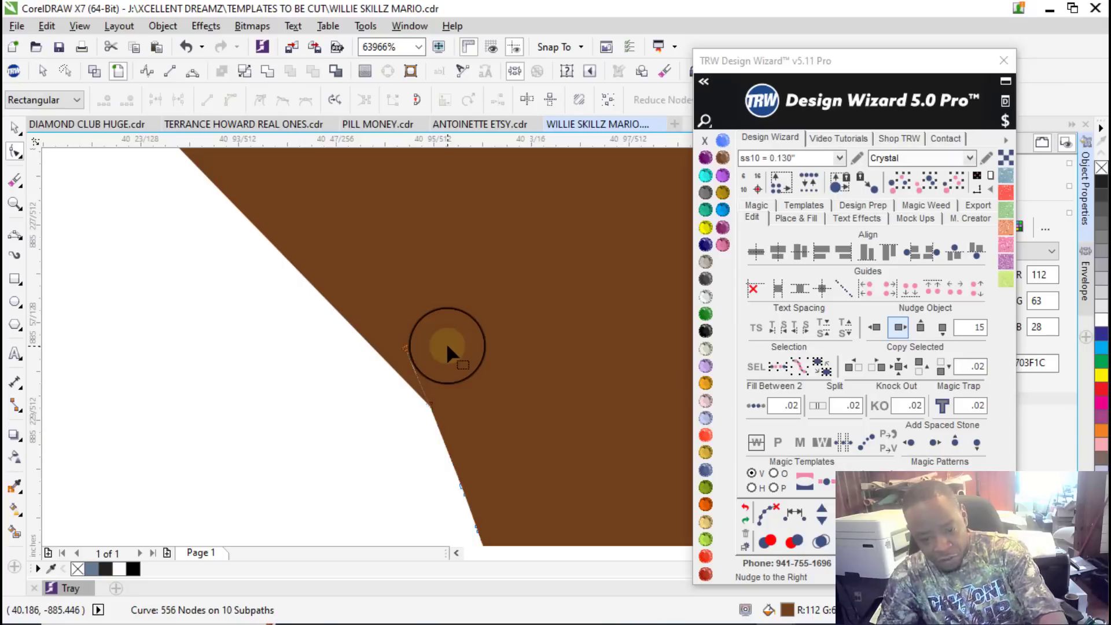
{"action": "left_click_drag", "start_coordinate": [375, 315], "coordinate": [477, 418]}
{"action": "key", "text": "Delete"}
{"action": "scroll", "coordinate": [389, 315], "scroll_direction": "down", "scroll_amount": 4}
{"action": "scroll", "coordinate": [389, 315], "scroll_direction": "down", "scroll_amount": 9}
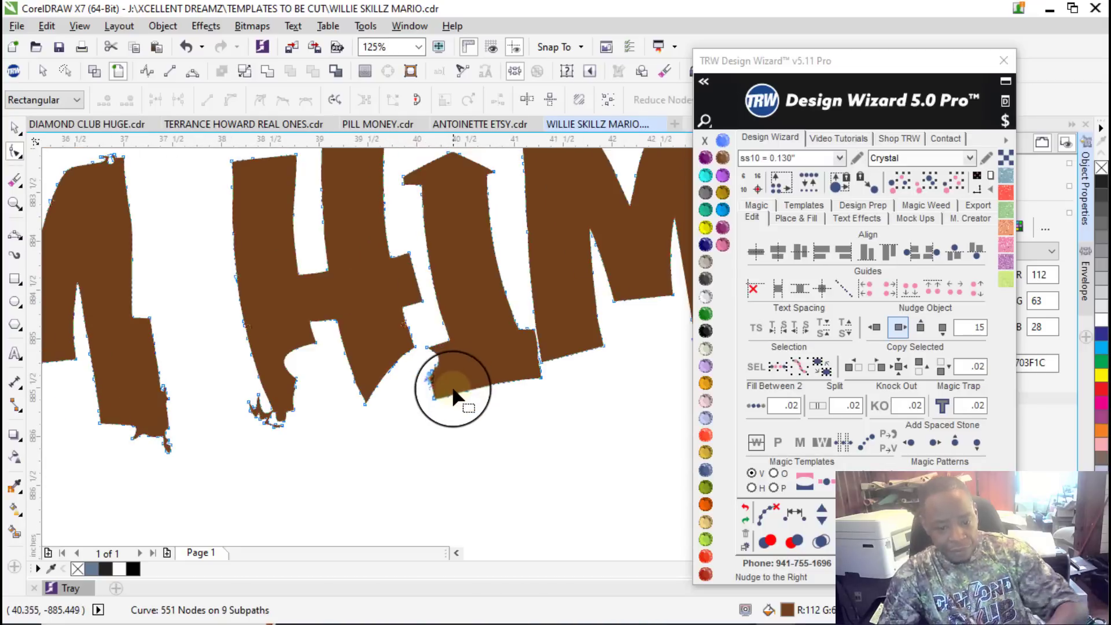
Step: Try a slate-blue Smart Fill with a 0.5 pt outline on the copied HIM lettering, and undo the fill
{"action": "left_click", "coordinate": [15, 126]}
{"action": "scroll", "coordinate": [405, 417], "scroll_direction": "down", "scroll_amount": 2}
{"action": "left_click", "coordinate": [411, 421]}
{"action": "scroll", "coordinate": [383, 362], "scroll_direction": "up", "scroll_amount": 4}
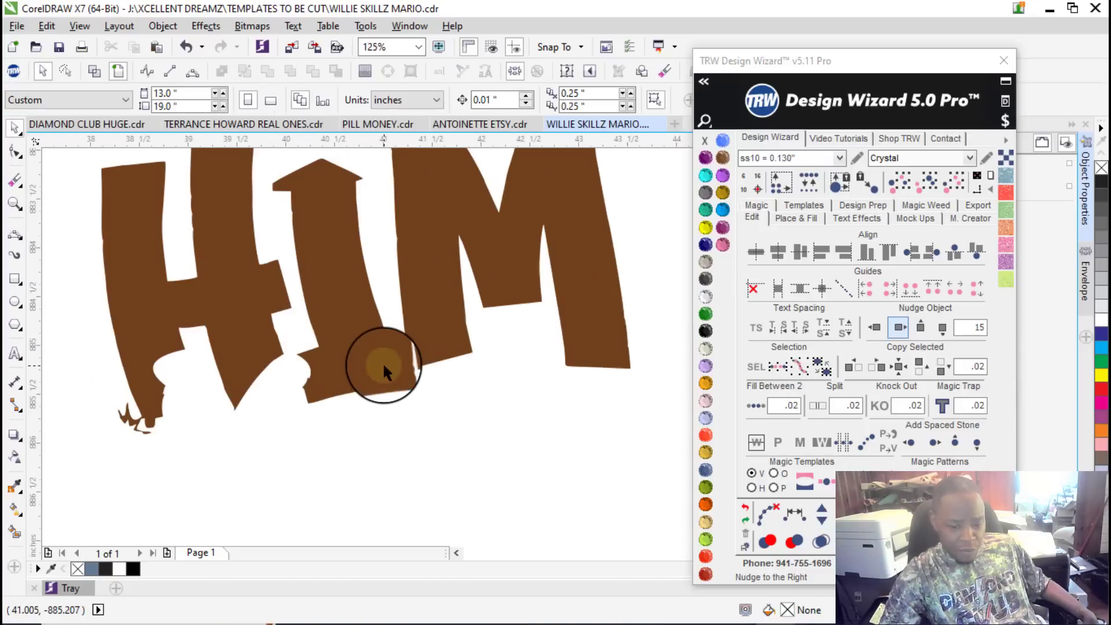
{"action": "scroll", "coordinate": [315, 413], "scroll_direction": "down", "scroll_amount": 2}
{"action": "left_click", "coordinate": [15, 531]}
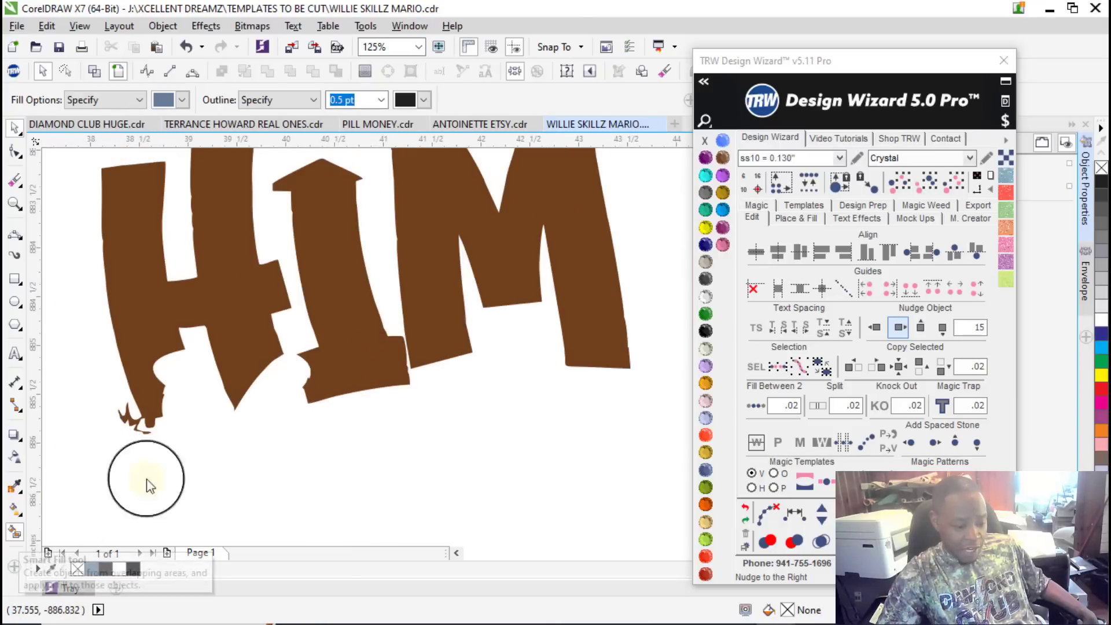
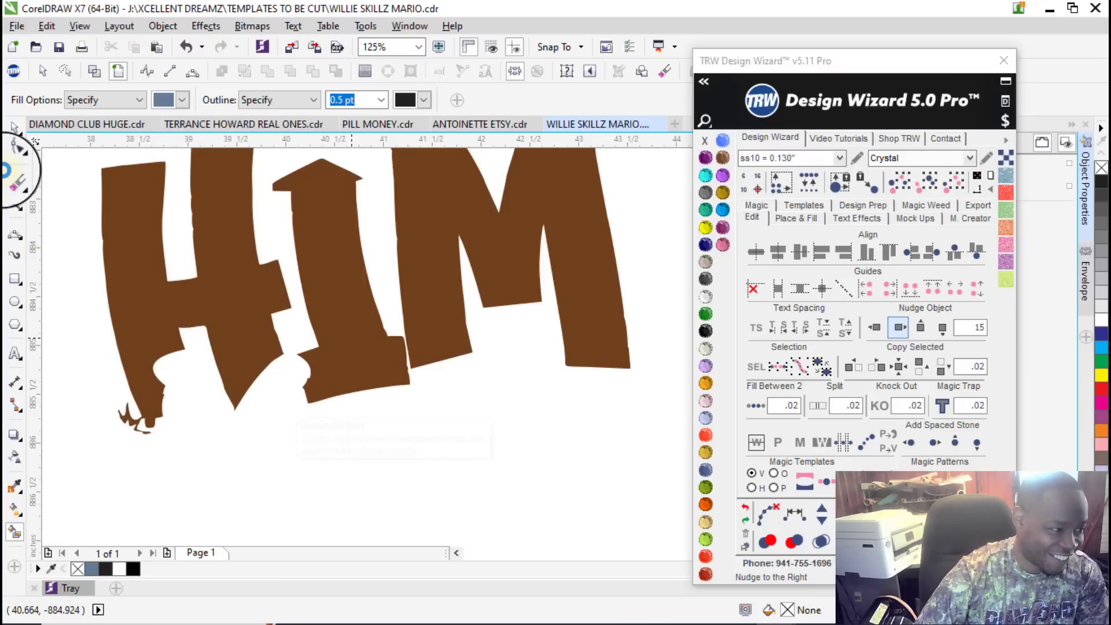
{"action": "scroll", "coordinate": [307, 320], "scroll_direction": "down", "scroll_amount": 3}
{"action": "scroll", "coordinate": [316, 303], "scroll_direction": "up", "scroll_amount": 3}
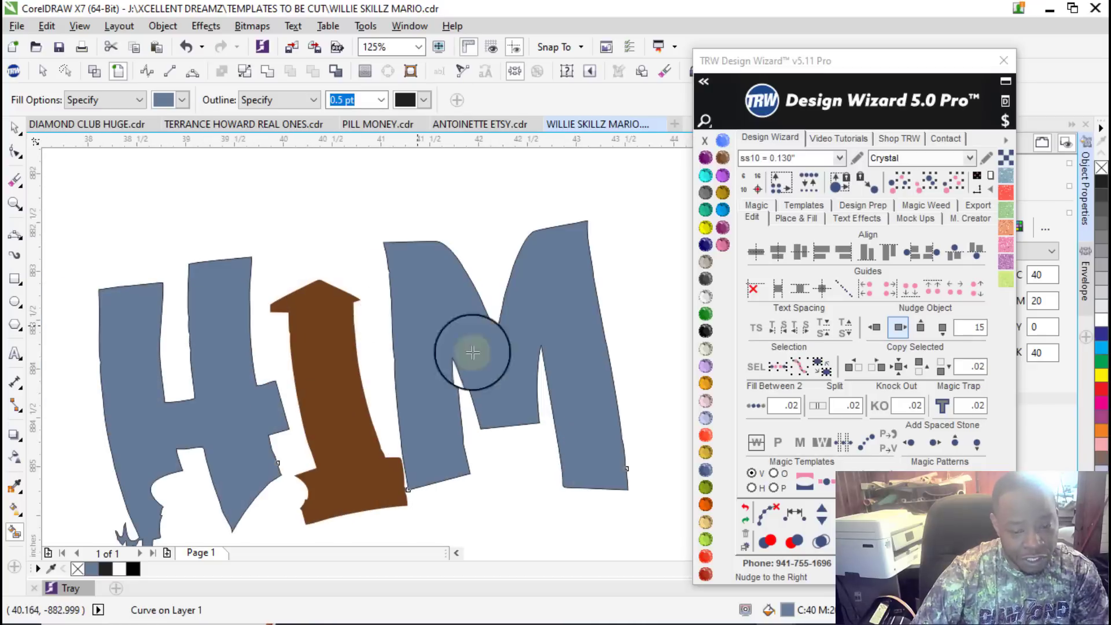
{"action": "left_click", "coordinate": [745, 506]}
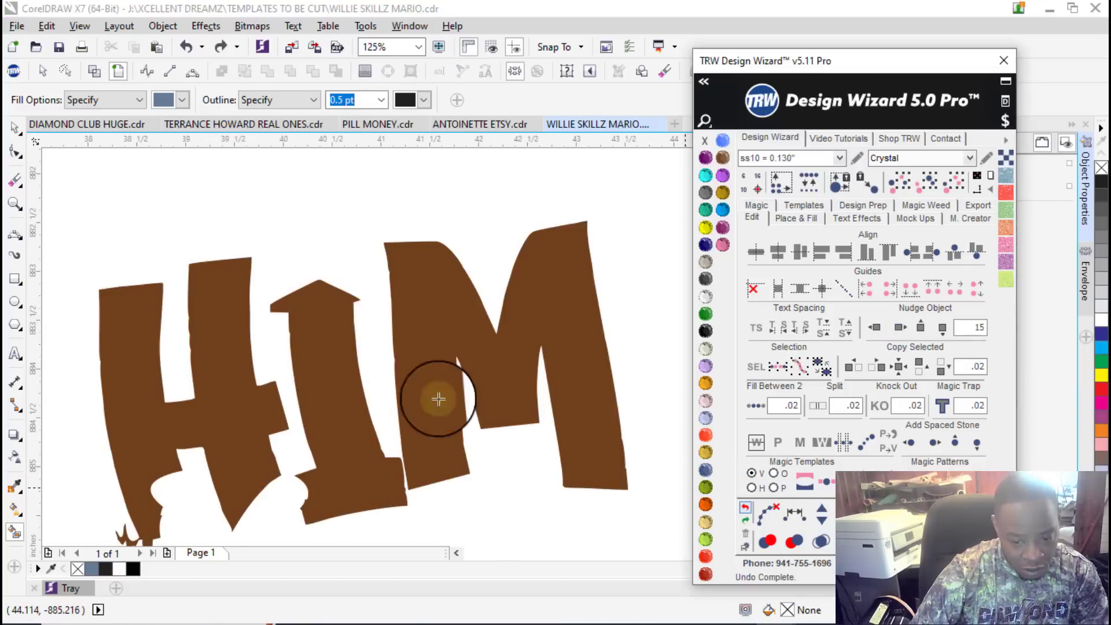
Step: Draw a rectangle about 1.73 by 3.23 inches around the I of the copied HIM
{"action": "left_click", "coordinate": [13, 126]}
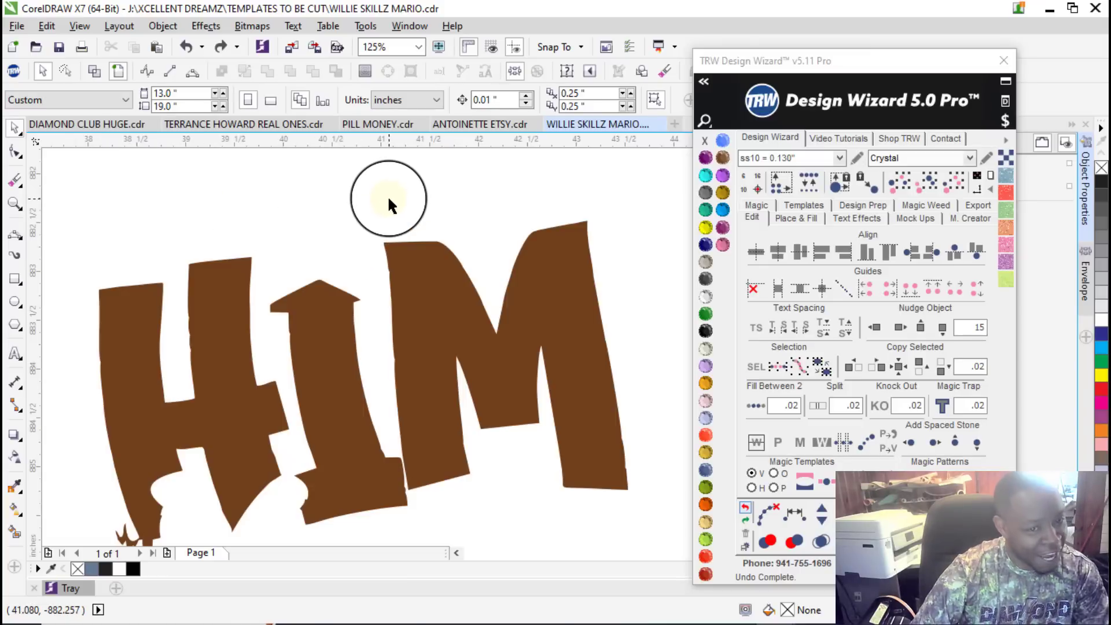
{"action": "scroll", "coordinate": [356, 336], "scroll_direction": "down", "scroll_amount": 5}
{"action": "left_click", "coordinate": [14, 283]}
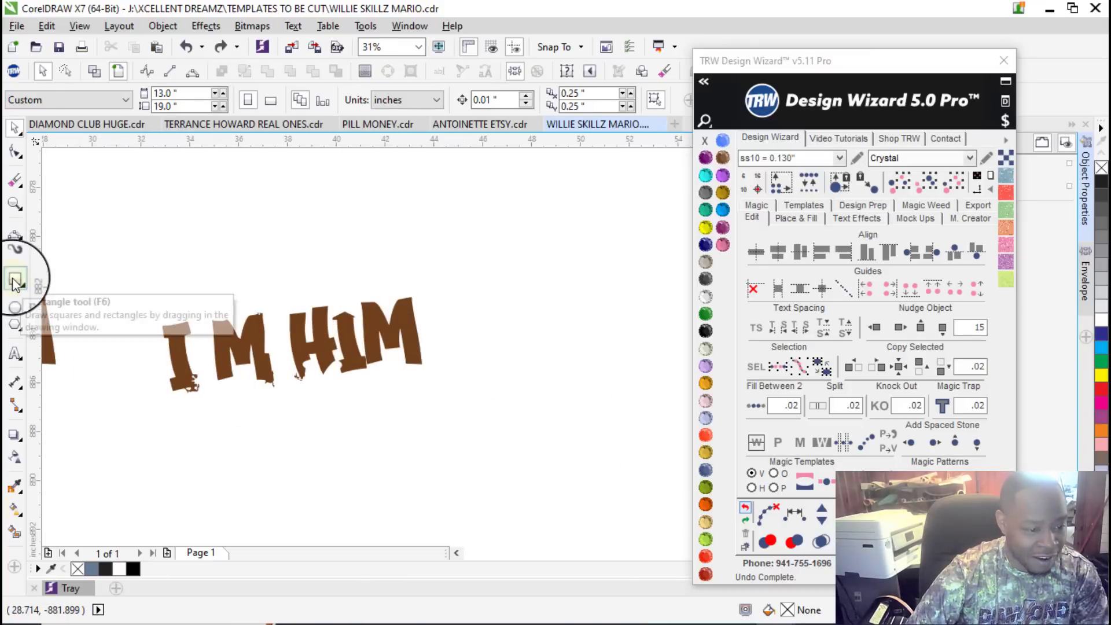
{"action": "scroll", "coordinate": [392, 377], "scroll_direction": "up", "scroll_amount": 3}
{"action": "scroll", "coordinate": [339, 317], "scroll_direction": "down", "scroll_amount": 3}
{"action": "scroll", "coordinate": [339, 317], "scroll_direction": "up", "scroll_amount": 2}
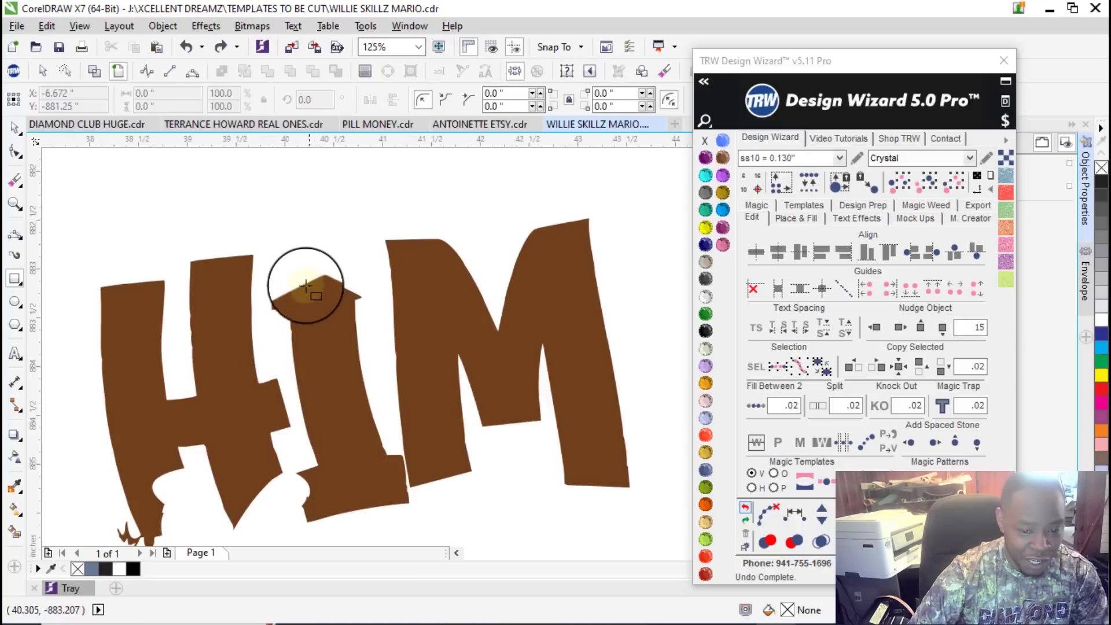
{"action": "scroll", "coordinate": [303, 278], "scroll_direction": "down", "scroll_amount": 1}
{"action": "left_click_drag", "start_coordinate": [268, 248], "coordinate": [352, 405]}
{"action": "left_click", "coordinate": [15, 127]}
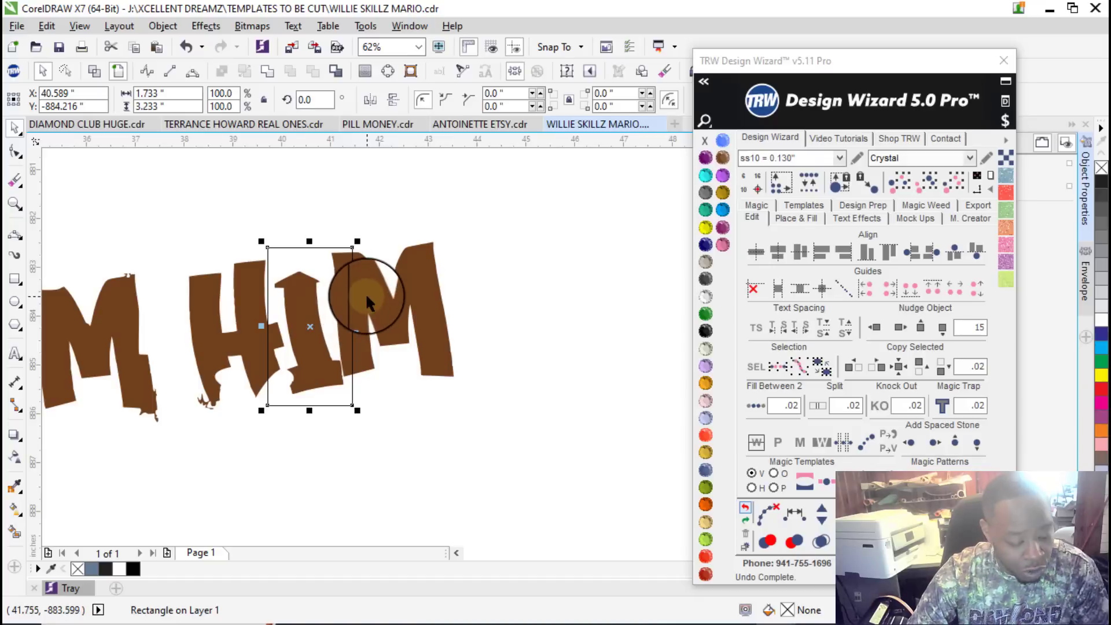
Step: Try Simplify on the rectangle and the copied lettering, check the cut in wireframe view, and undo it
{"action": "left_click", "coordinate": [419, 276], "text": "shift"}
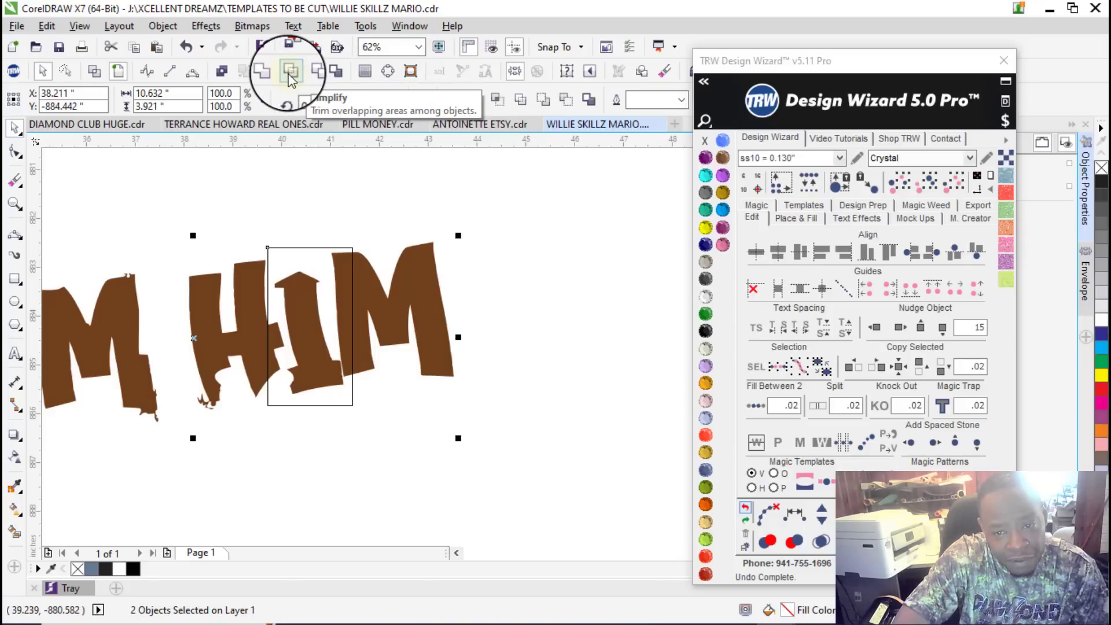
{"action": "left_click", "coordinate": [290, 72]}
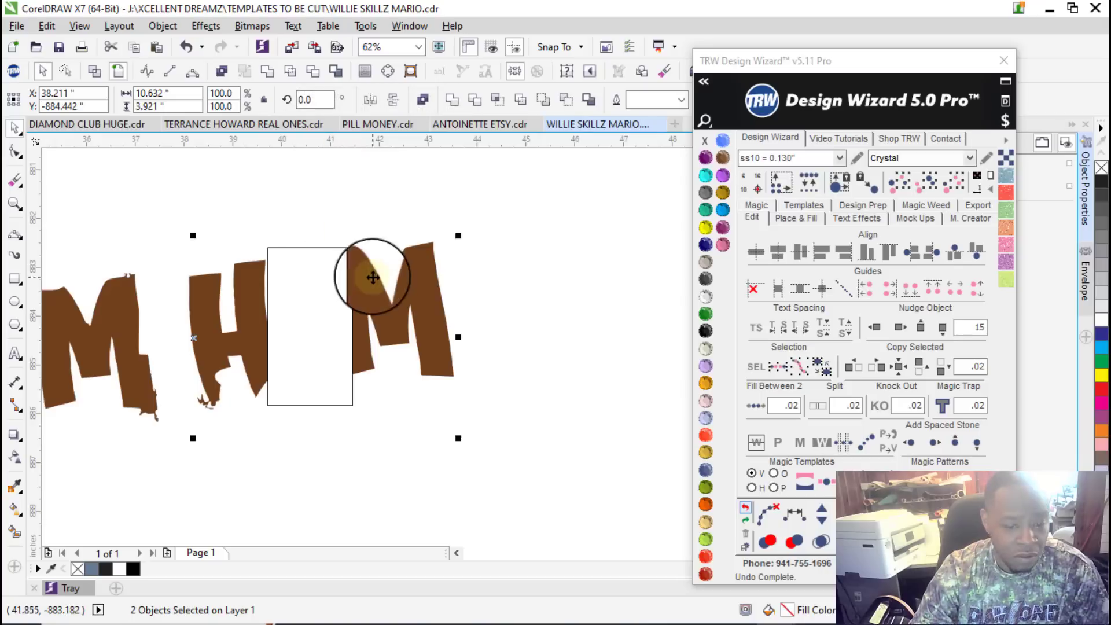
{"action": "left_click", "coordinate": [519, 199]}
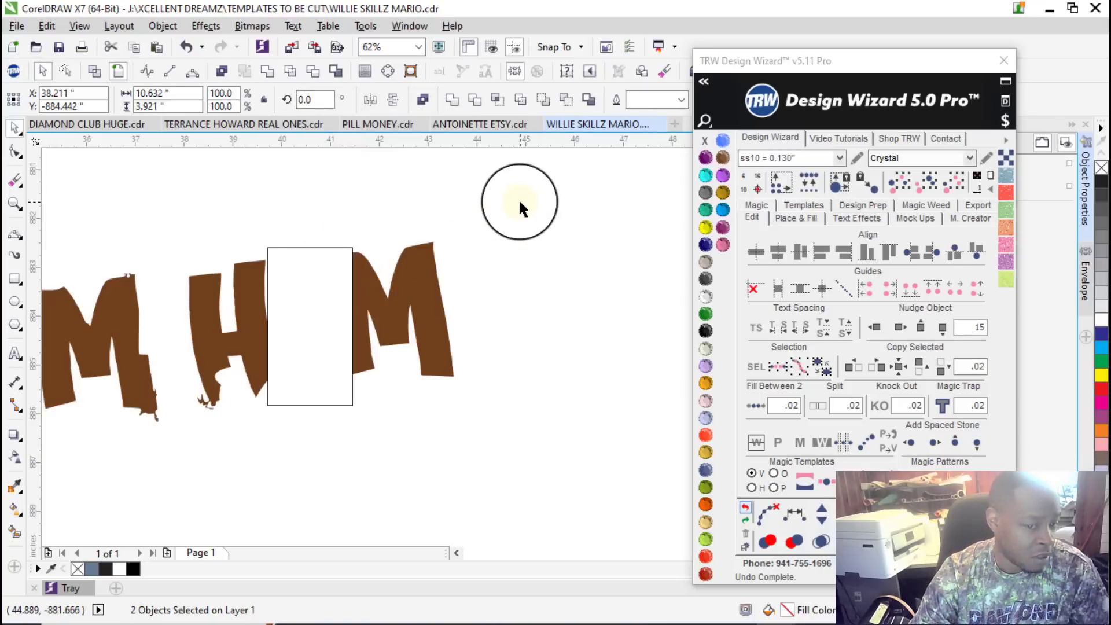
{"action": "left_click", "coordinate": [95, 71]}
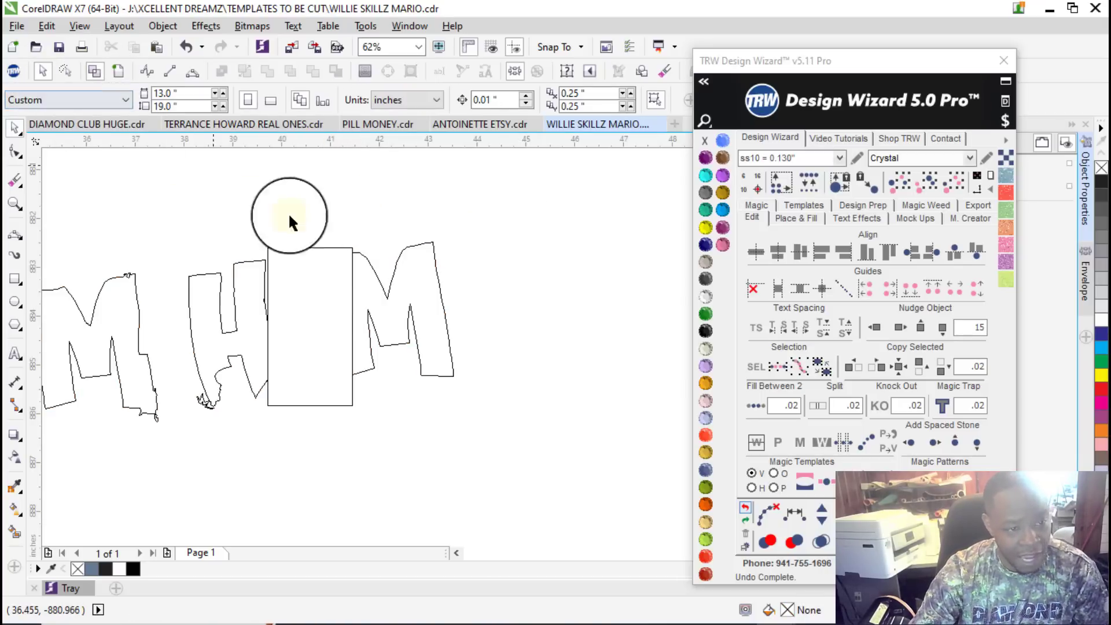
{"action": "left_click", "coordinate": [745, 507]}
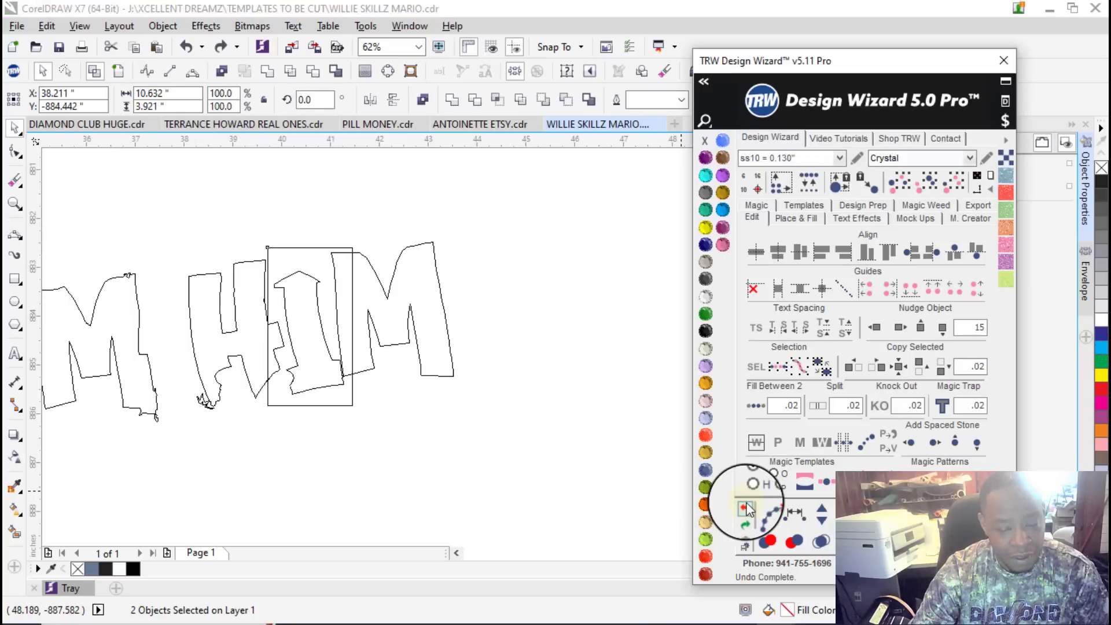
Step: Return to the normal view and create an intersection of the rectangle and the copied HIM lettering
{"action": "left_click", "coordinate": [119, 72]}
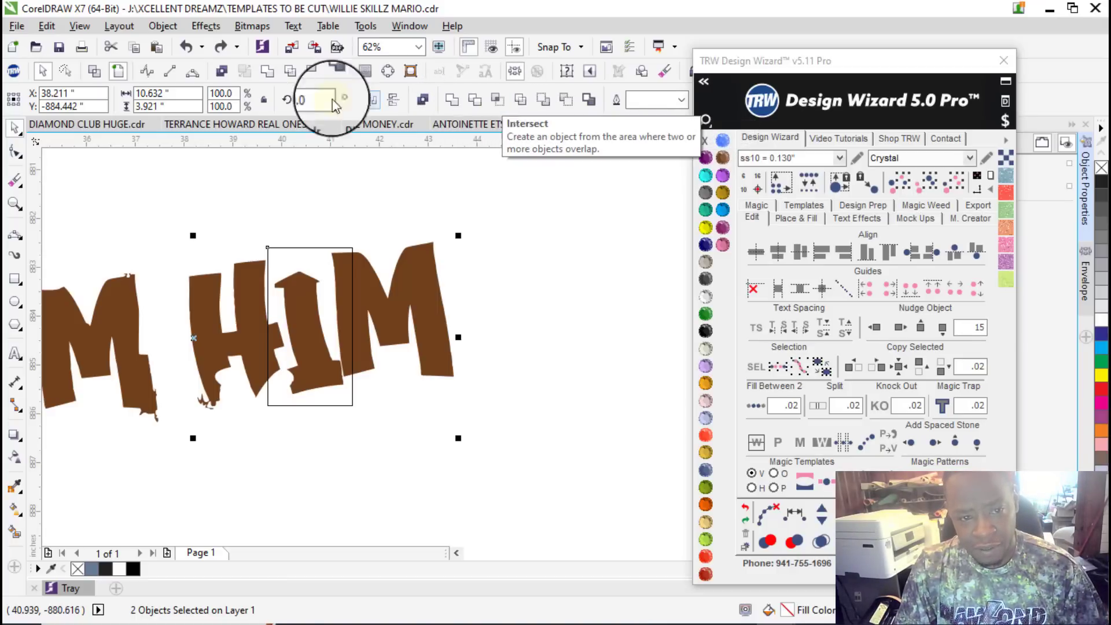
{"action": "left_click", "coordinate": [499, 99]}
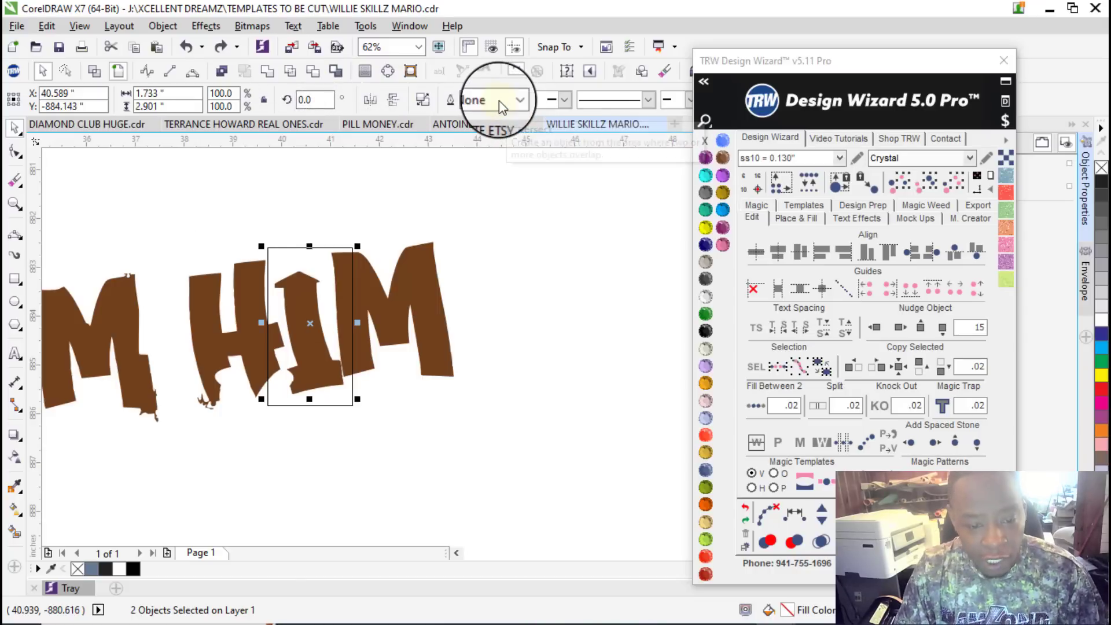
{"action": "left_click", "coordinate": [506, 278]}
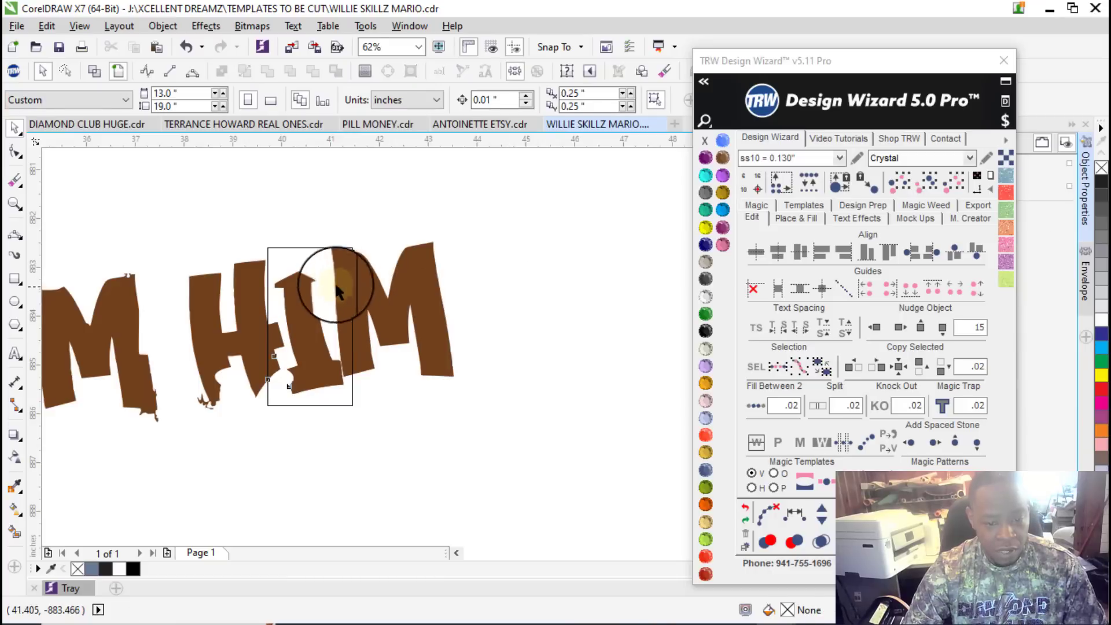
Step: Move the rectangle clear of the lettering, inspect the intersected piece around the I in wireframe view, and undo the move
{"action": "left_click", "coordinate": [321, 261]}
{"action": "left_click_drag", "start_coordinate": [570, 253], "coordinate": [578, 249]}
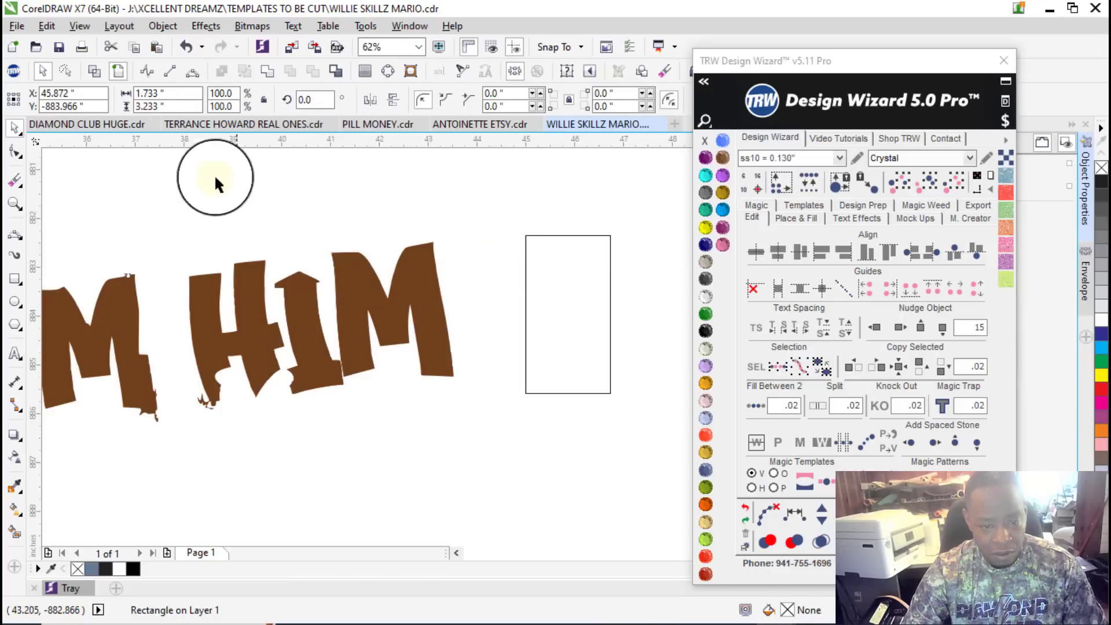
{"action": "left_click", "coordinate": [95, 72]}
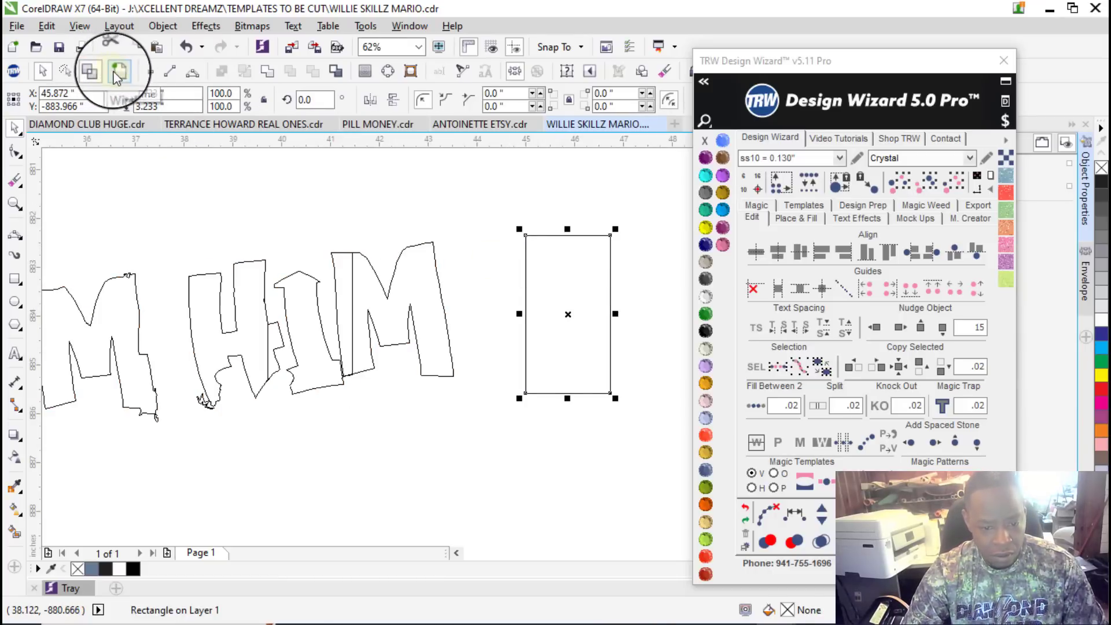
{"action": "left_click", "coordinate": [121, 71]}
{"action": "scroll", "coordinate": [361, 304], "scroll_direction": "up", "scroll_amount": 2}
{"action": "scroll", "coordinate": [361, 304], "scroll_direction": "down", "scroll_amount": 2}
{"action": "key", "text": "ctrl+z"}
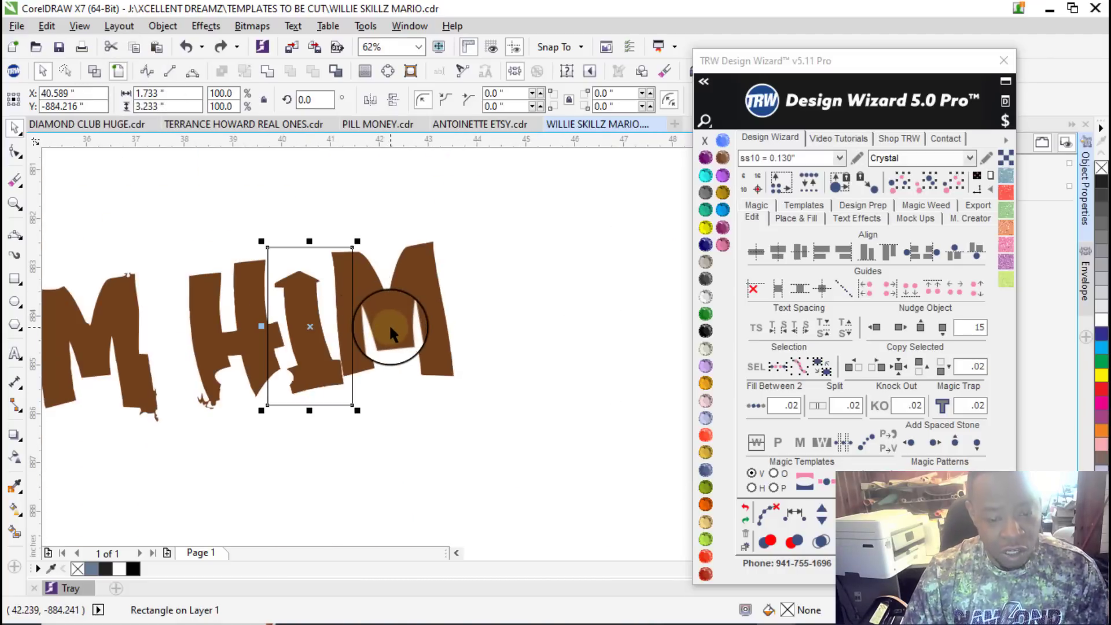
Step: Create an intersection of the rectangle and the copied HIM lettering to extract the area around the I
{"action": "left_click", "coordinate": [388, 324], "text": "shift"}
{"action": "left_click", "coordinate": [417, 435]}
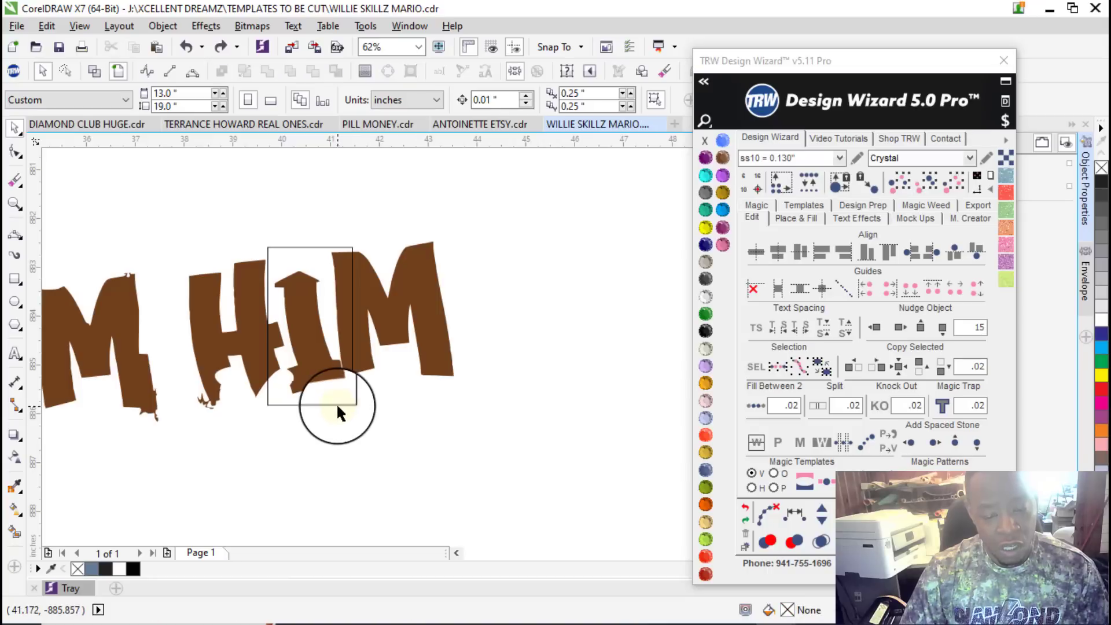
{"action": "left_click", "coordinate": [394, 303]}
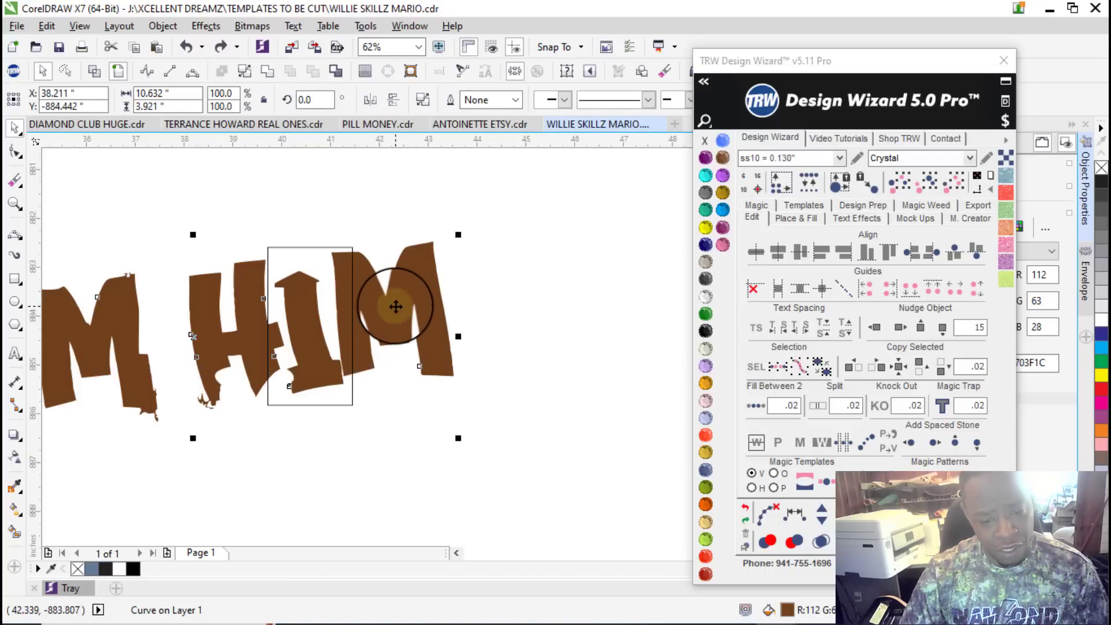
{"action": "left_click", "coordinate": [316, 367], "text": "shift"}
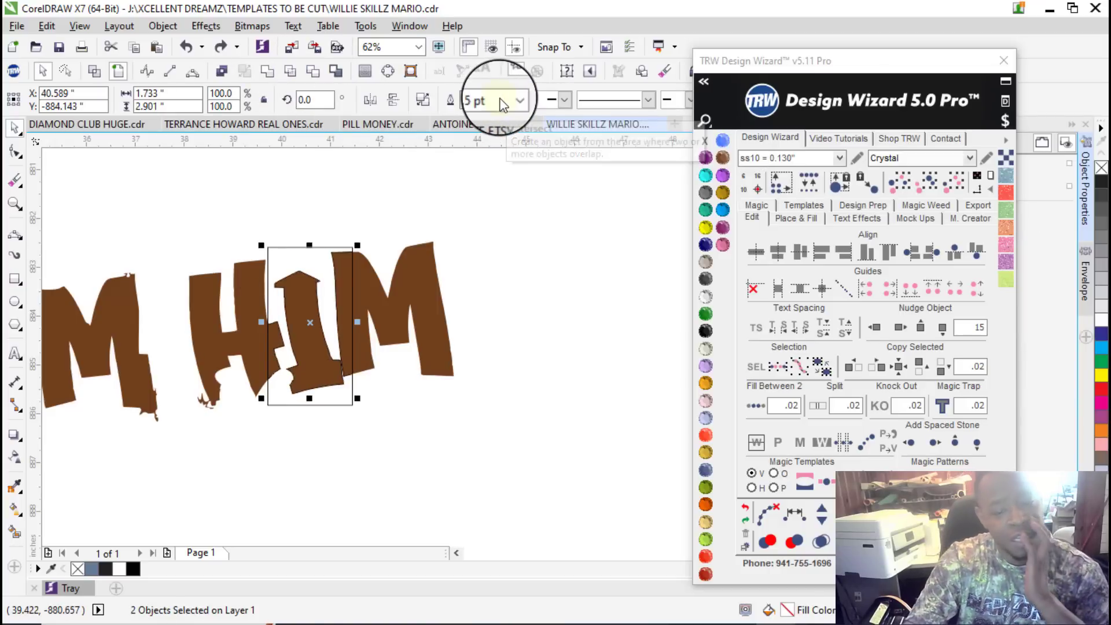
{"action": "left_click", "coordinate": [499, 103]}
Step: Try moving the intersected piece clear of the lettering and deleting the rectangle, and undo both changes
{"action": "left_click_drag", "start_coordinate": [316, 318], "coordinate": [555, 372]}
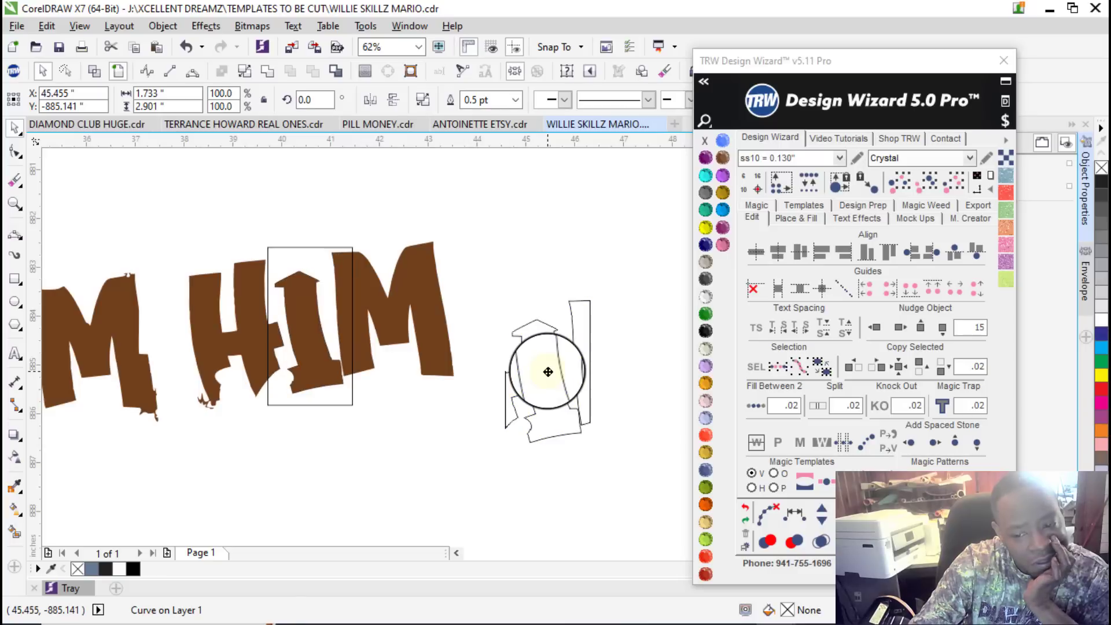
{"action": "left_click", "coordinate": [613, 443]}
{"action": "left_click", "coordinate": [315, 254]}
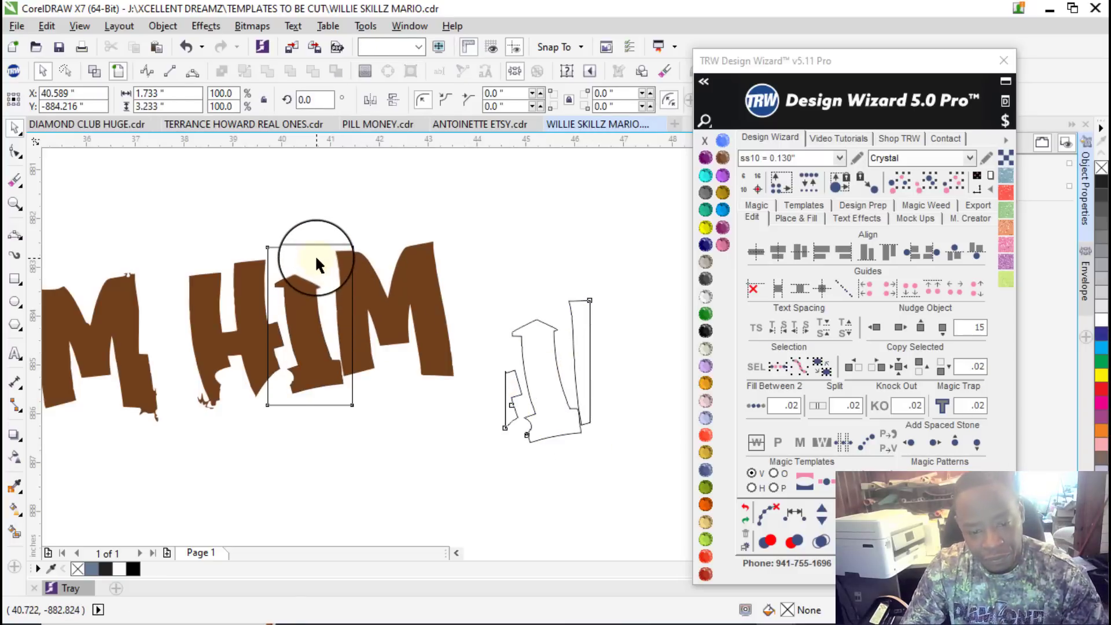
{"action": "key", "text": "Delete"}
{"action": "scroll", "coordinate": [521, 325], "scroll_direction": "up", "scroll_amount": 1}
{"action": "scroll", "coordinate": [522, 327], "scroll_direction": "down", "scroll_amount": 4}
{"action": "left_click", "coordinate": [523, 327]}
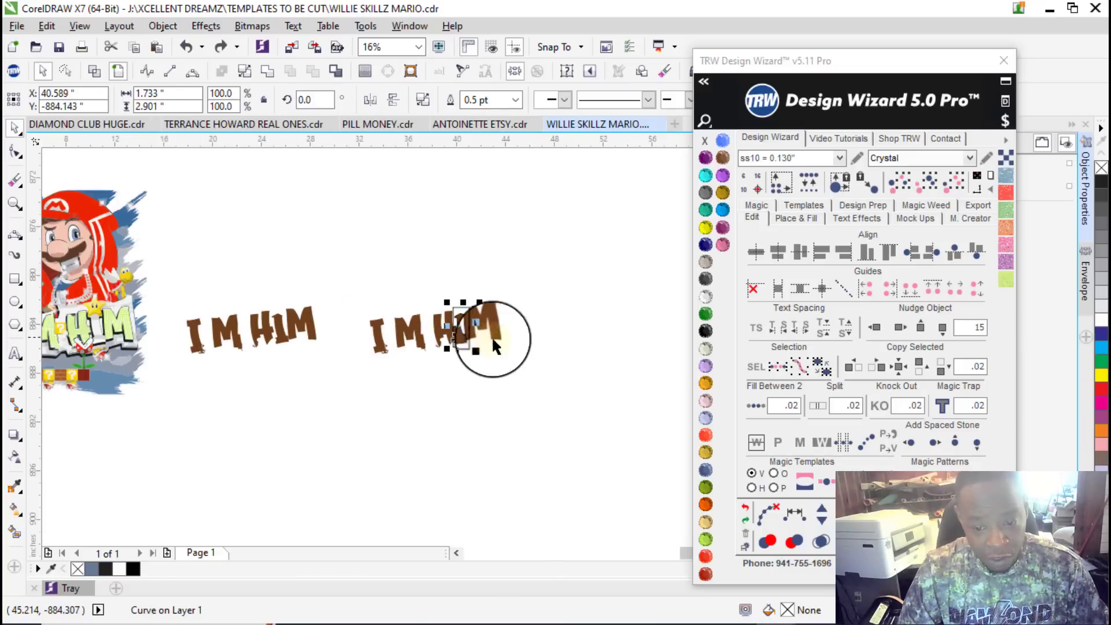
Step: Nudge the intersected piece 15 inches to the right and delete the rectangle around the I
{"action": "scroll", "coordinate": [515, 328], "scroll_direction": "up", "scroll_amount": 4}
{"action": "scroll", "coordinate": [440, 325], "scroll_direction": "down", "scroll_amount": 4}
{"action": "scroll", "coordinate": [405, 321], "scroll_direction": "up", "scroll_amount": 6}
{"action": "left_click", "coordinate": [900, 326]}
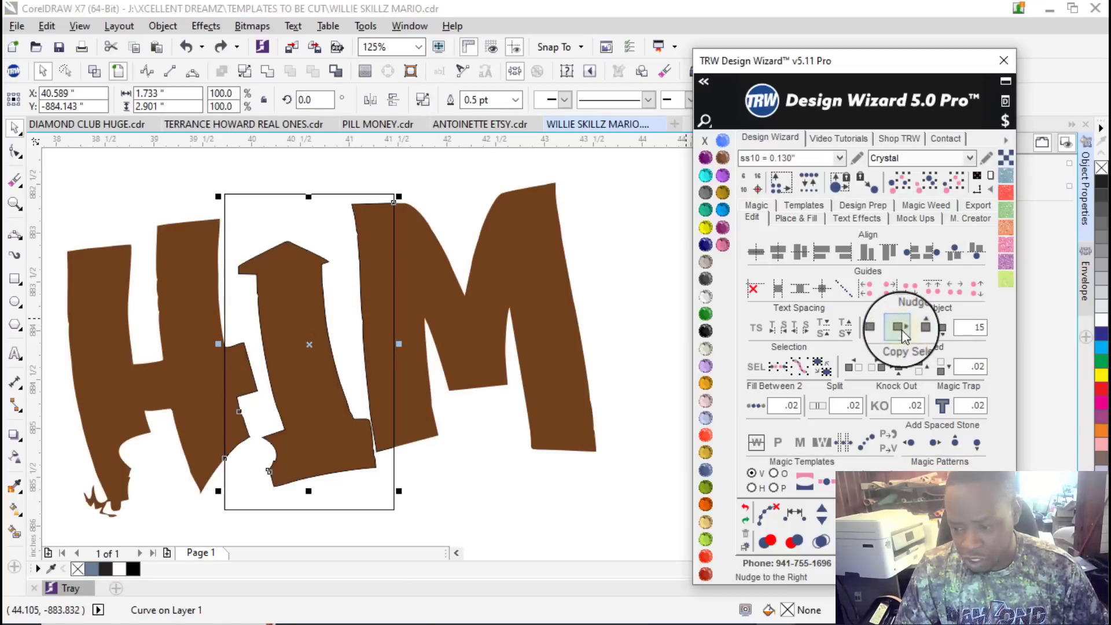
{"action": "scroll", "coordinate": [325, 323], "scroll_direction": "down", "scroll_amount": 6}
{"action": "left_click", "coordinate": [323, 306]}
{"action": "scroll", "coordinate": [324, 309], "scroll_direction": "up", "scroll_amount": 4}
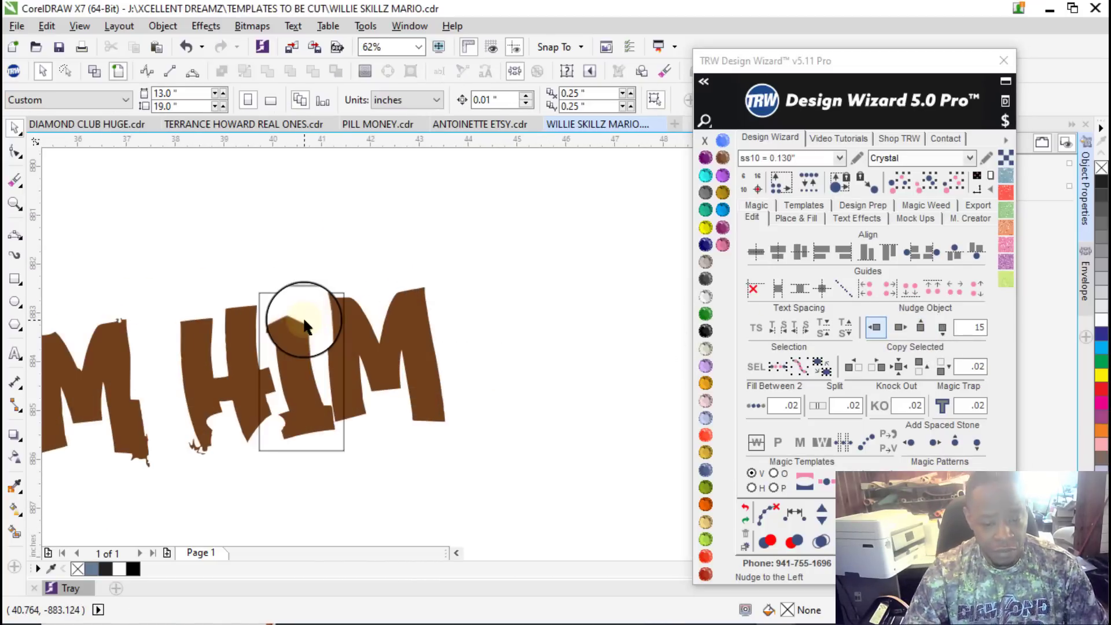
{"action": "left_click", "coordinate": [299, 305]}
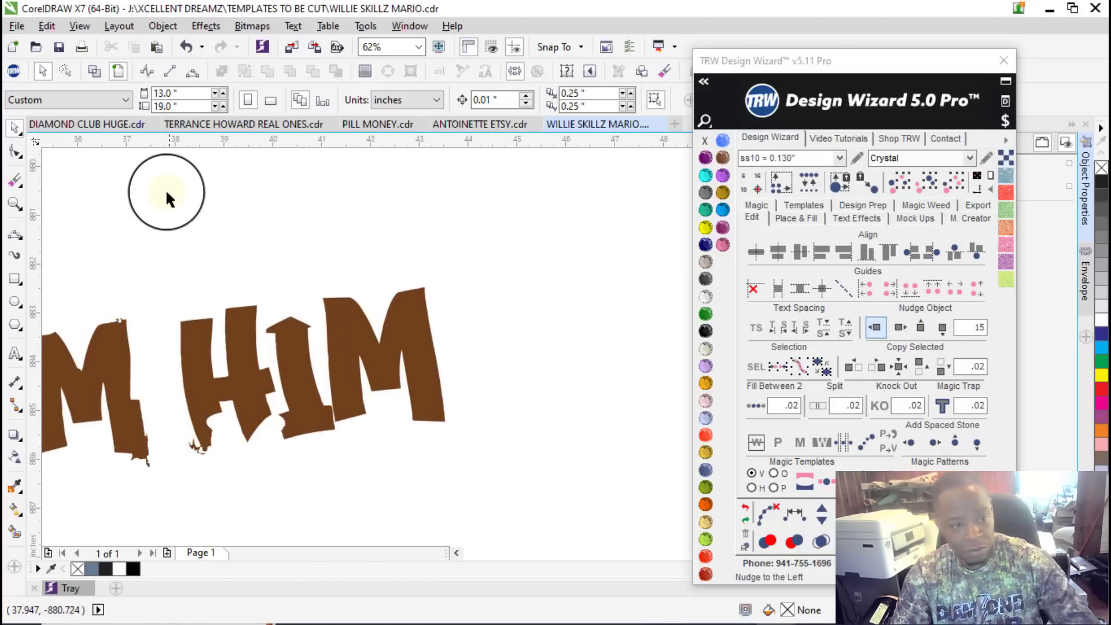
Step: Edit the nodes of the moved piece and delete the upper and side nodes of the leftover M sliver
{"action": "scroll", "coordinate": [196, 257], "scroll_direction": "down", "scroll_amount": 2}
{"action": "scroll", "coordinate": [647, 324], "scroll_direction": "up", "scroll_amount": 6}
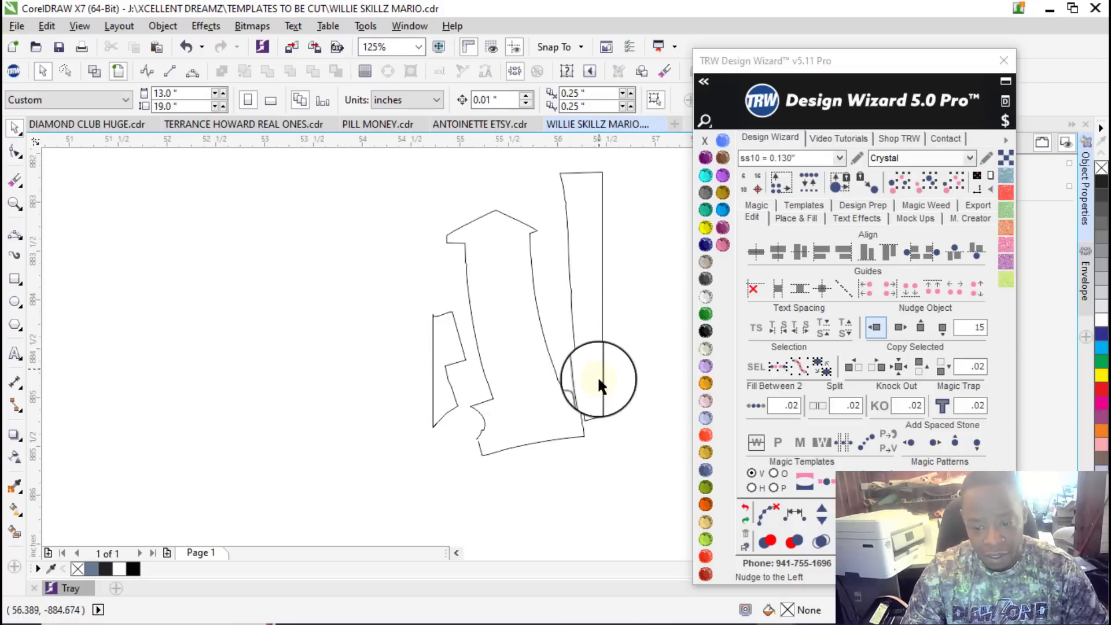
{"action": "left_click", "coordinate": [558, 317]}
{"action": "scroll", "coordinate": [474, 394], "scroll_direction": "down", "scroll_amount": 3}
{"action": "scroll", "coordinate": [472, 382], "scroll_direction": "down", "scroll_amount": 3}
{"action": "scroll", "coordinate": [471, 359], "scroll_direction": "up", "scroll_amount": 4}
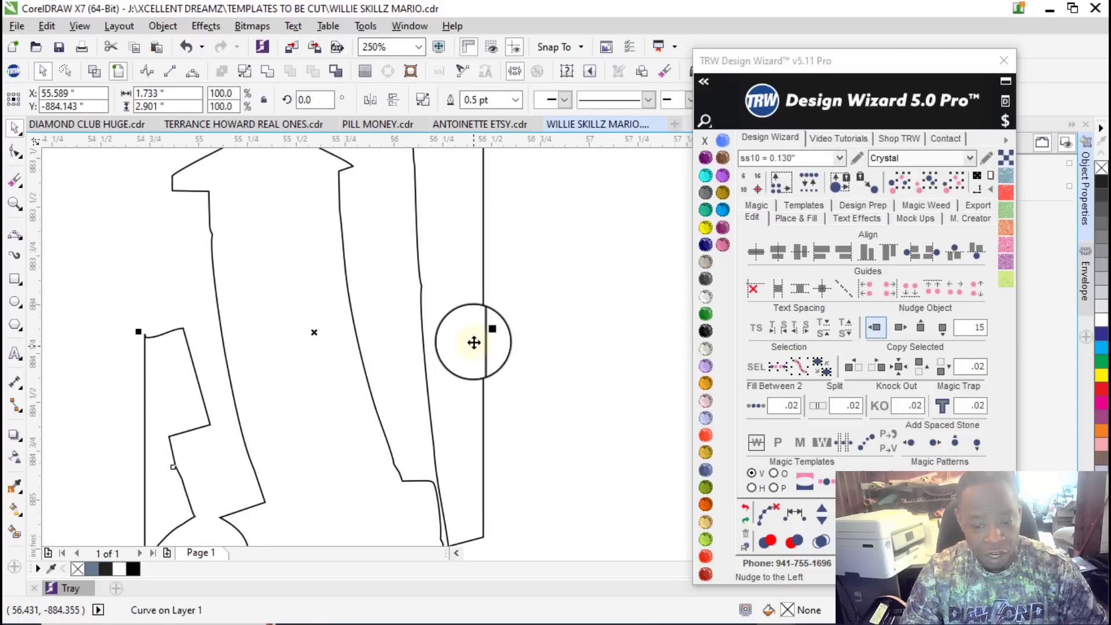
{"action": "key", "text": "F10"}
{"action": "scroll", "coordinate": [463, 326], "scroll_direction": "down", "scroll_amount": 3}
{"action": "scroll", "coordinate": [452, 301], "scroll_direction": "up", "scroll_amount": 2}
{"action": "left_click_drag", "start_coordinate": [422, 211], "coordinate": [502, 272]}
{"action": "key", "text": "Delete"}
{"action": "scroll", "coordinate": [457, 324], "scroll_direction": "up", "scroll_amount": 2}
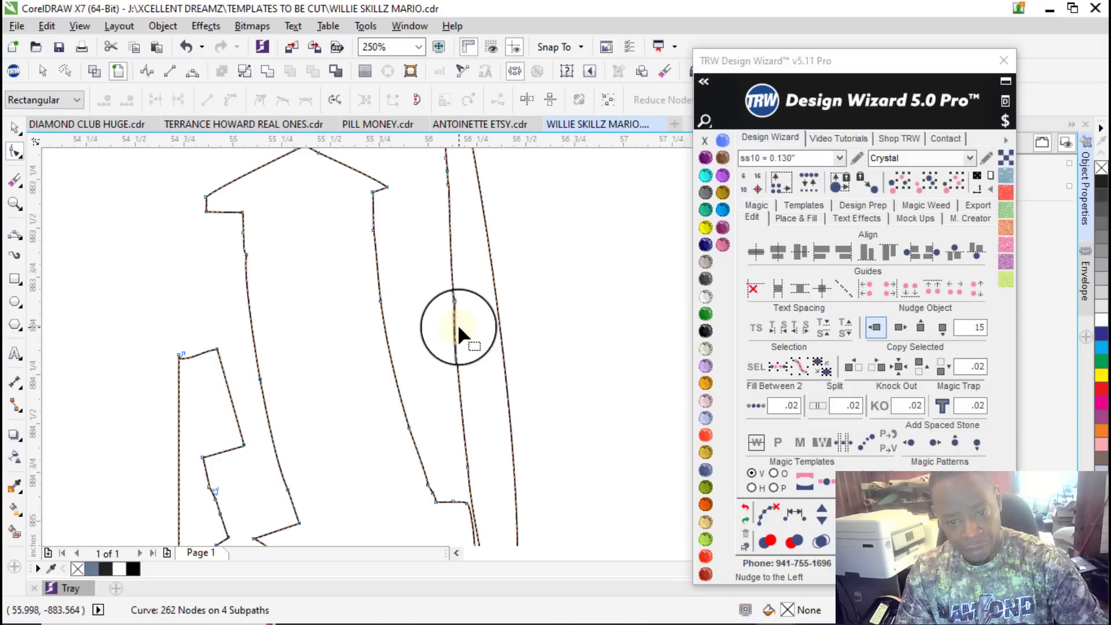
{"action": "scroll", "coordinate": [454, 301], "scroll_direction": "down", "scroll_amount": 2}
{"action": "left_click_drag", "start_coordinate": [489, 351], "coordinate": [490, 352]}
{"action": "key", "text": "Delete"}
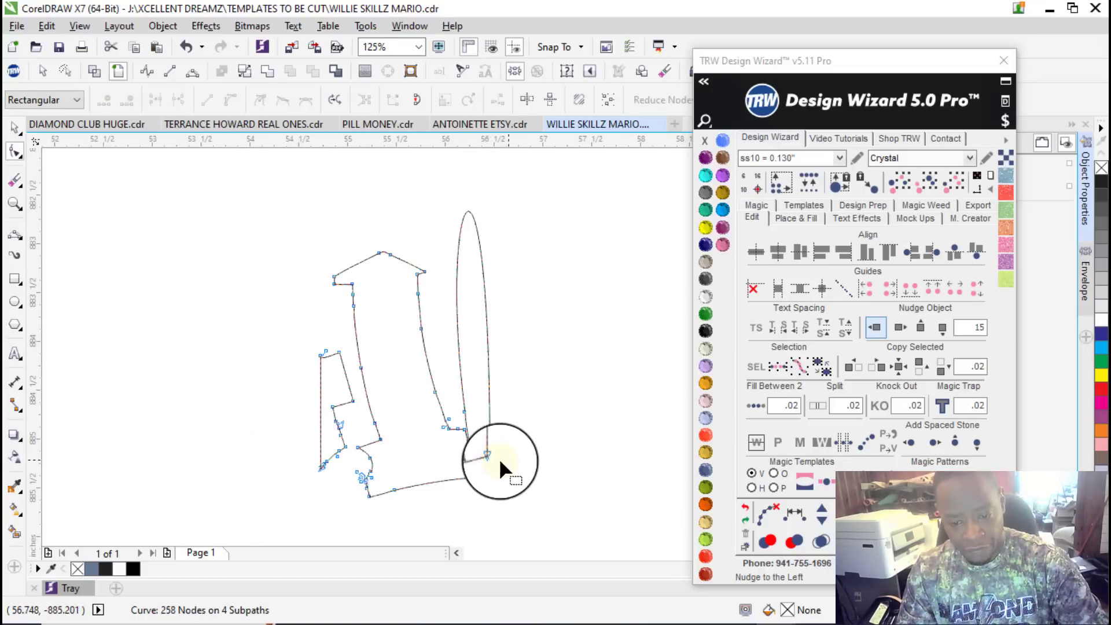
Step: Delete the remaining nodes at the lower end of the M sliver beside the I
{"action": "scroll", "coordinate": [519, 464], "scroll_direction": "up", "scroll_amount": 5}
{"action": "left_click_drag", "start_coordinate": [495, 421], "coordinate": [495, 422]}
{"action": "key", "text": "Delete"}
{"action": "left_click_drag", "start_coordinate": [376, 473], "coordinate": [370, 464]}
{"action": "key", "text": "Delete"}
{"action": "scroll", "coordinate": [368, 464], "scroll_direction": "down", "scroll_amount": 1}
{"action": "scroll", "coordinate": [352, 339], "scroll_direction": "up", "scroll_amount": 1}
{"action": "scroll", "coordinate": [360, 353], "scroll_direction": "down", "scroll_amount": 2}
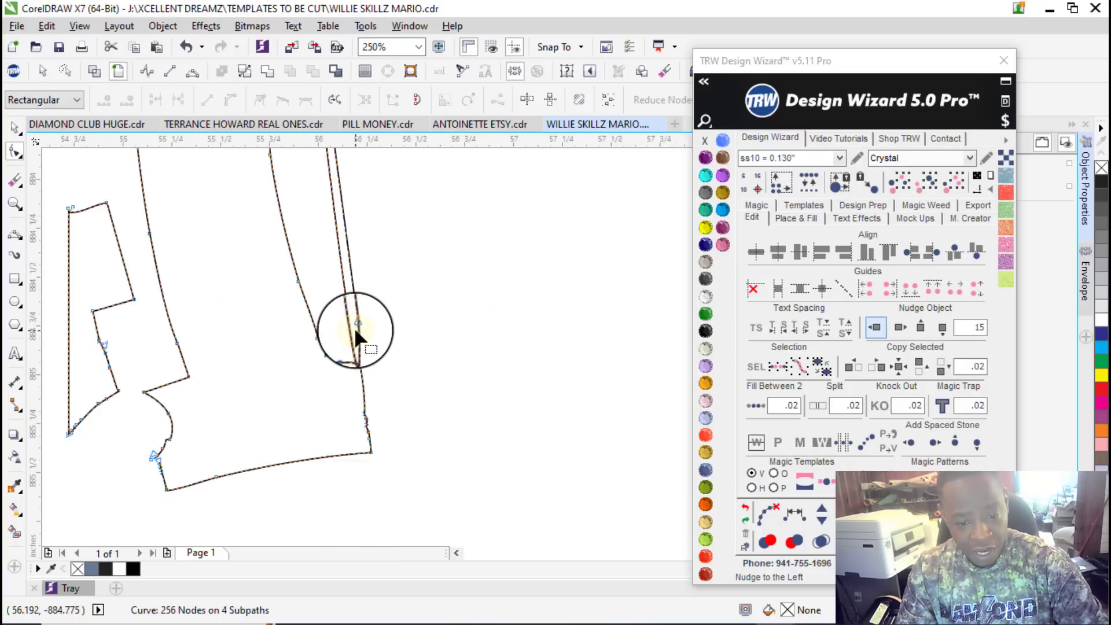
{"action": "scroll", "coordinate": [324, 289], "scroll_direction": "up", "scroll_amount": 2}
{"action": "key", "text": "Delete"}
Step: Delete all nodes of the leftover H fragment so only the I outline remains
{"action": "scroll", "coordinate": [440, 346], "scroll_direction": "down", "scroll_amount": 3}
{"action": "left_click_drag", "start_coordinate": [244, 296], "coordinate": [309, 386]}
{"action": "key", "text": "Delete"}
{"action": "scroll", "coordinate": [282, 402], "scroll_direction": "up", "scroll_amount": 1}
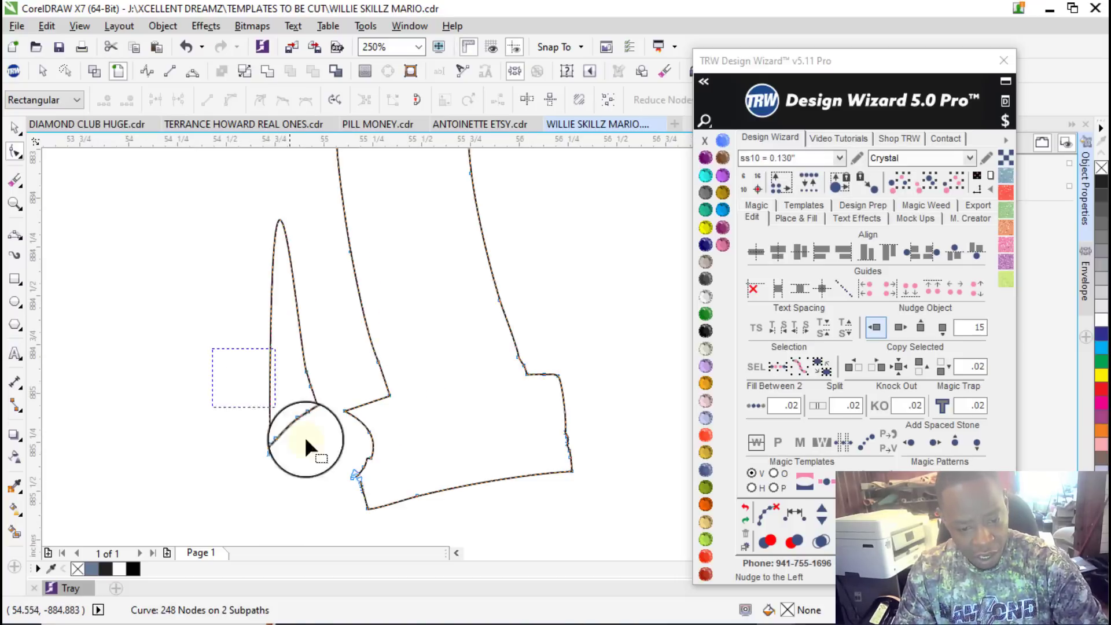
{"action": "left_click_drag", "start_coordinate": [325, 480], "coordinate": [326, 481]}
{"action": "key", "text": "Delete"}
{"action": "scroll", "coordinate": [336, 409], "scroll_direction": "down", "scroll_amount": 5}
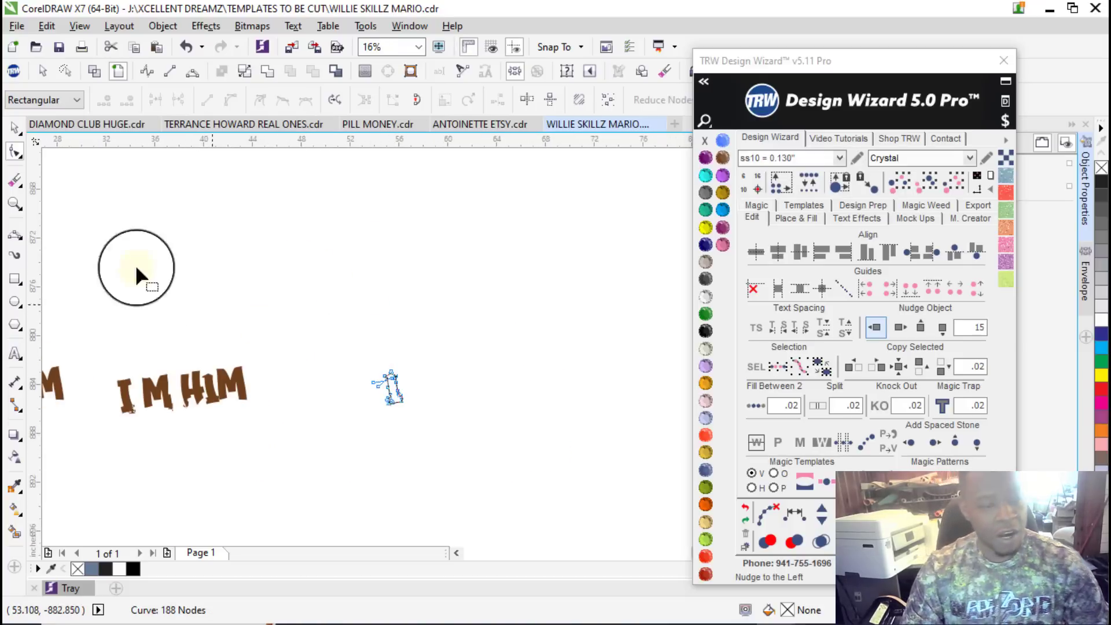
Step: Apply TRW Pink to both the fill and the outline of the isolated I
{"action": "left_click", "coordinate": [14, 126]}
{"action": "left_click", "coordinate": [722, 245]}
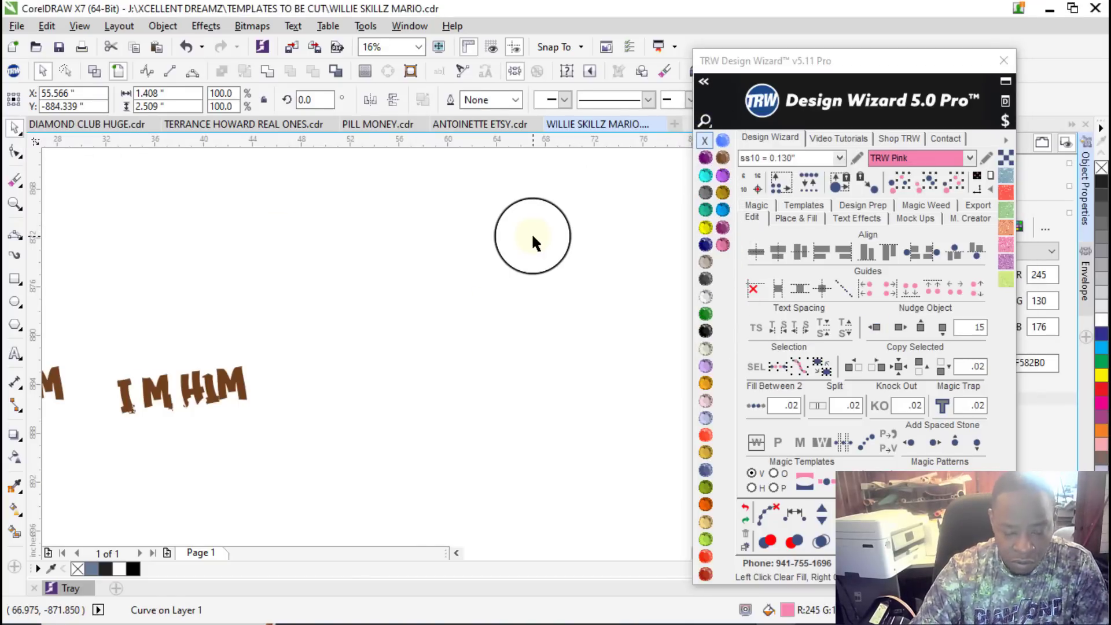
{"action": "left_click", "coordinate": [531, 234]}
{"action": "left_click_drag", "start_coordinate": [425, 415], "coordinate": [428, 414]}
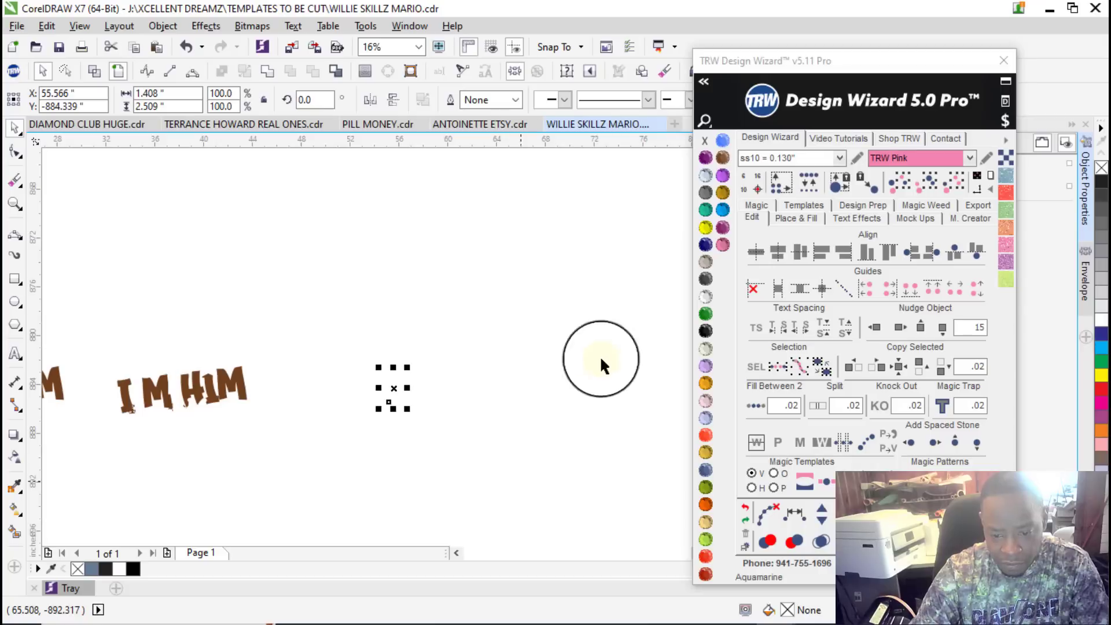
{"action": "left_click", "coordinate": [723, 244]}
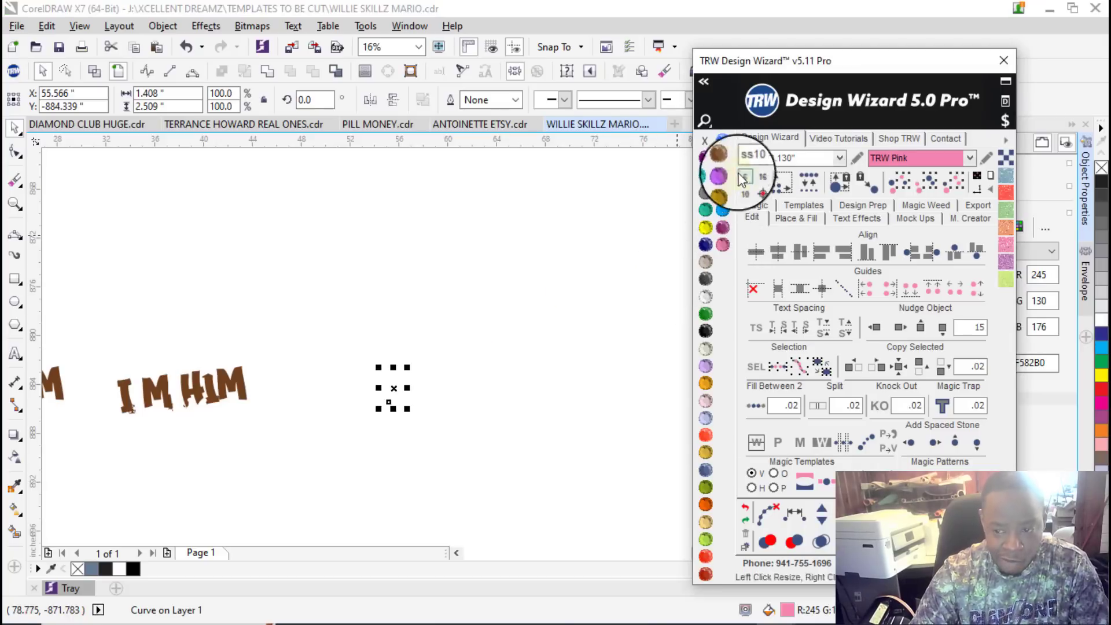
{"action": "right_click", "coordinate": [723, 247]}
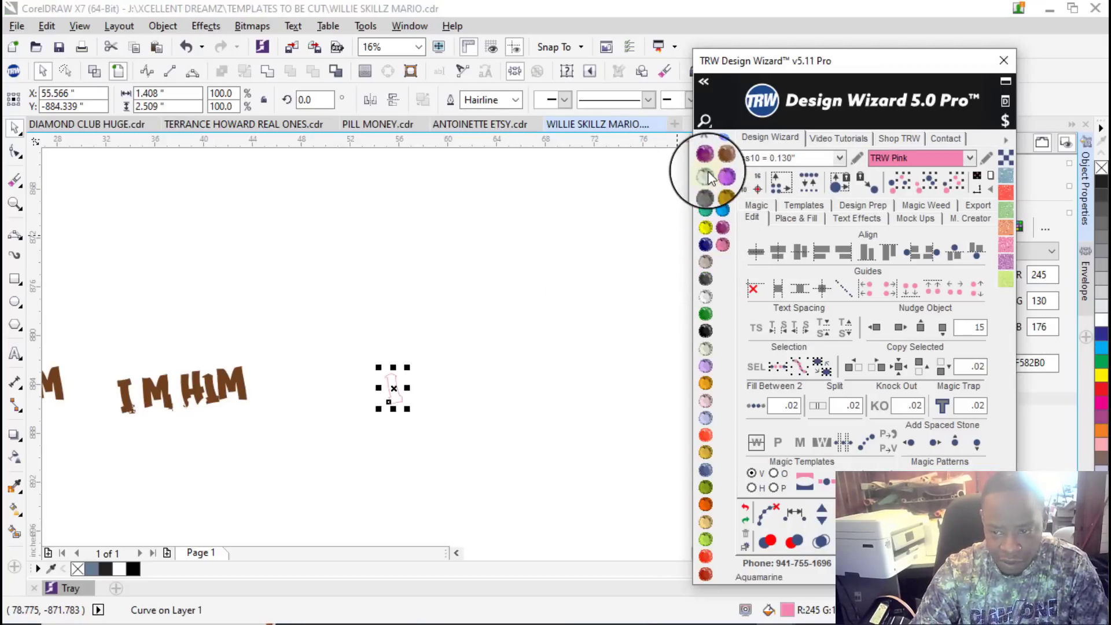
{"action": "left_click", "coordinate": [487, 293]}
Step: Close the gap near the base of the I by joining its open end node to the opposite end node
{"action": "scroll", "coordinate": [383, 387], "scroll_direction": "up", "scroll_amount": 3}
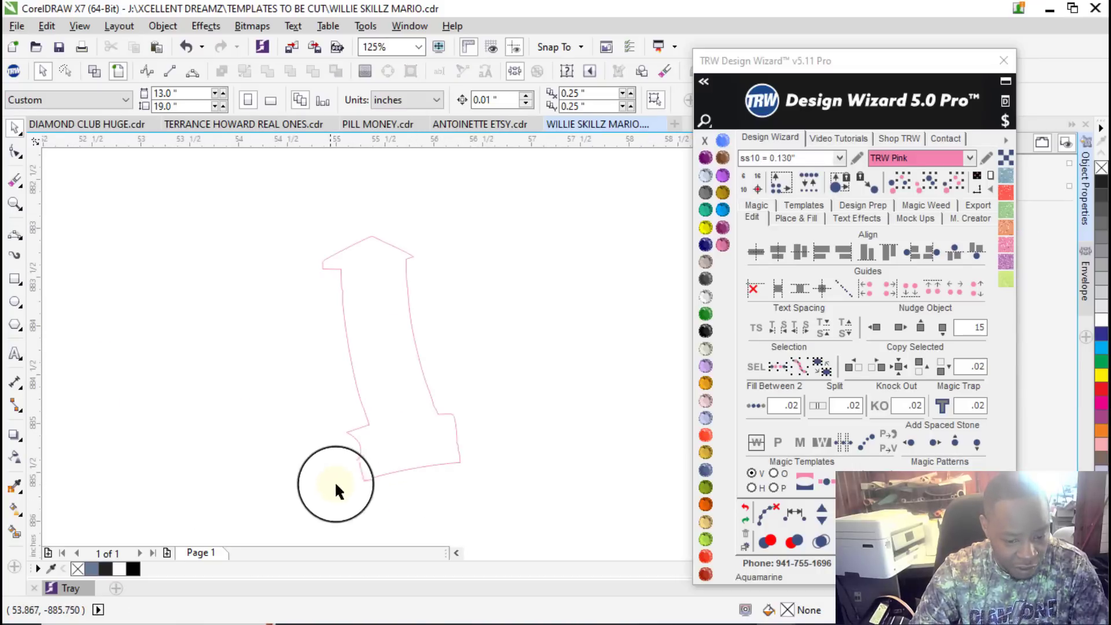
{"action": "scroll", "coordinate": [326, 494], "scroll_direction": "up", "scroll_amount": 4}
{"action": "scroll", "coordinate": [320, 374], "scroll_direction": "down", "scroll_amount": 1}
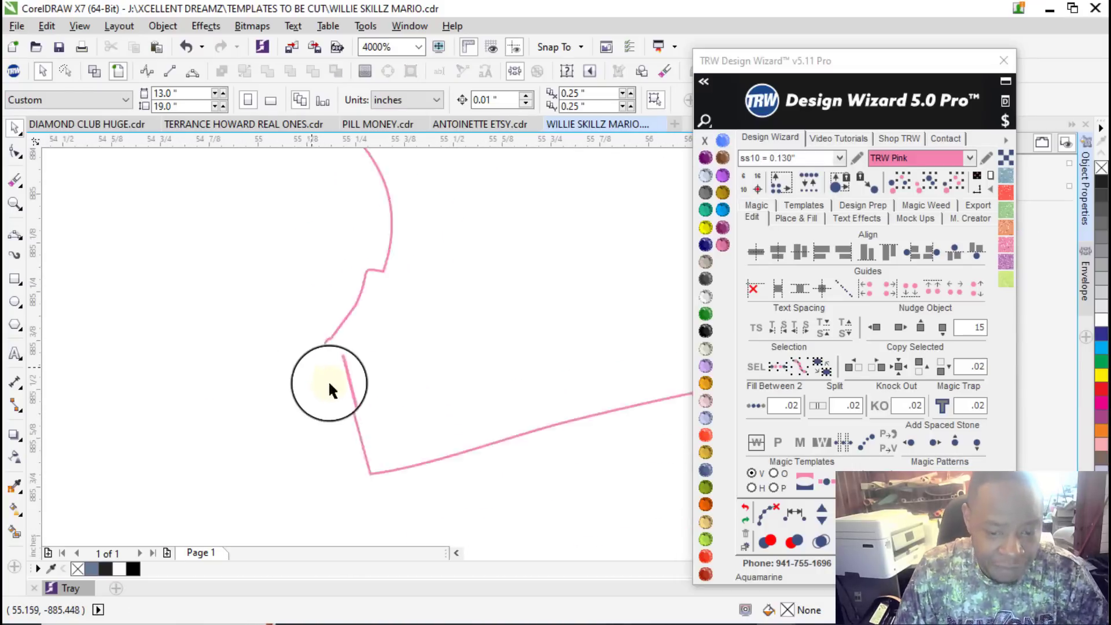
{"action": "scroll", "coordinate": [334, 377], "scroll_direction": "up", "scroll_amount": 2}
{"action": "left_click", "coordinate": [299, 306]}
{"action": "key", "text": "F10"}
{"action": "left_click_drag", "start_coordinate": [287, 262], "coordinate": [229, 201]}
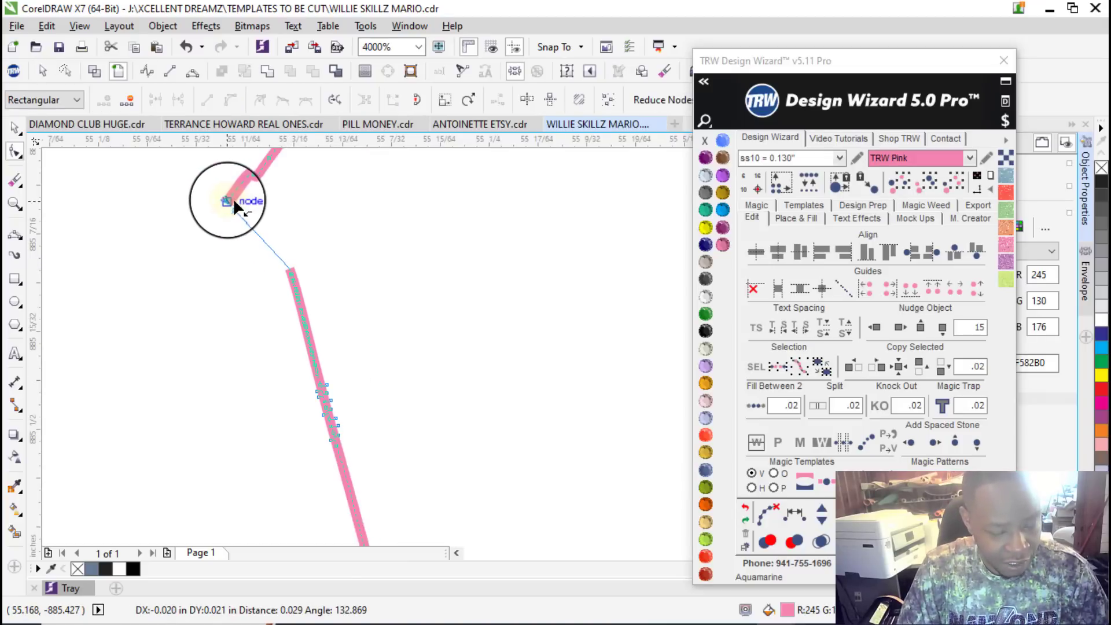
{"action": "scroll", "coordinate": [322, 415], "scroll_direction": "down", "scroll_amount": 3}
{"action": "scroll", "coordinate": [317, 390], "scroll_direction": "down", "scroll_amount": 2}
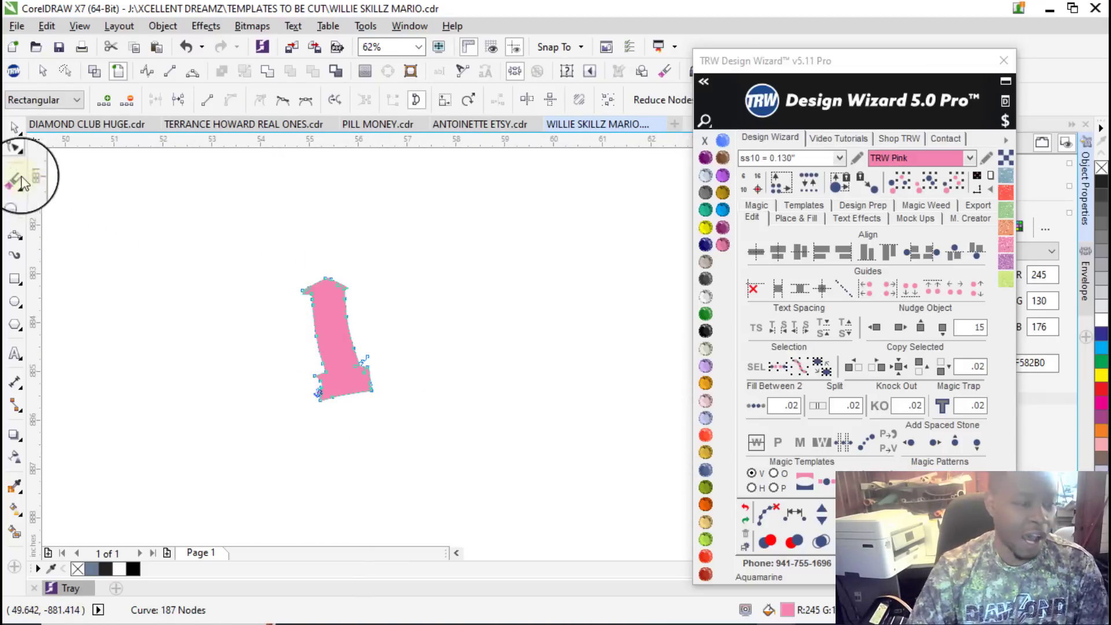
{"action": "left_click", "coordinate": [15, 127]}
Step: Nudge the pink I left in 15-inch increments onto the I of the HIM lettering in the Mario artwork
{"action": "scroll", "coordinate": [297, 263], "scroll_direction": "down", "scroll_amount": 1}
{"action": "scroll", "coordinate": [301, 272], "scroll_direction": "down", "scroll_amount": 5}
{"action": "scroll", "coordinate": [224, 278], "scroll_direction": "up", "scroll_amount": 4}
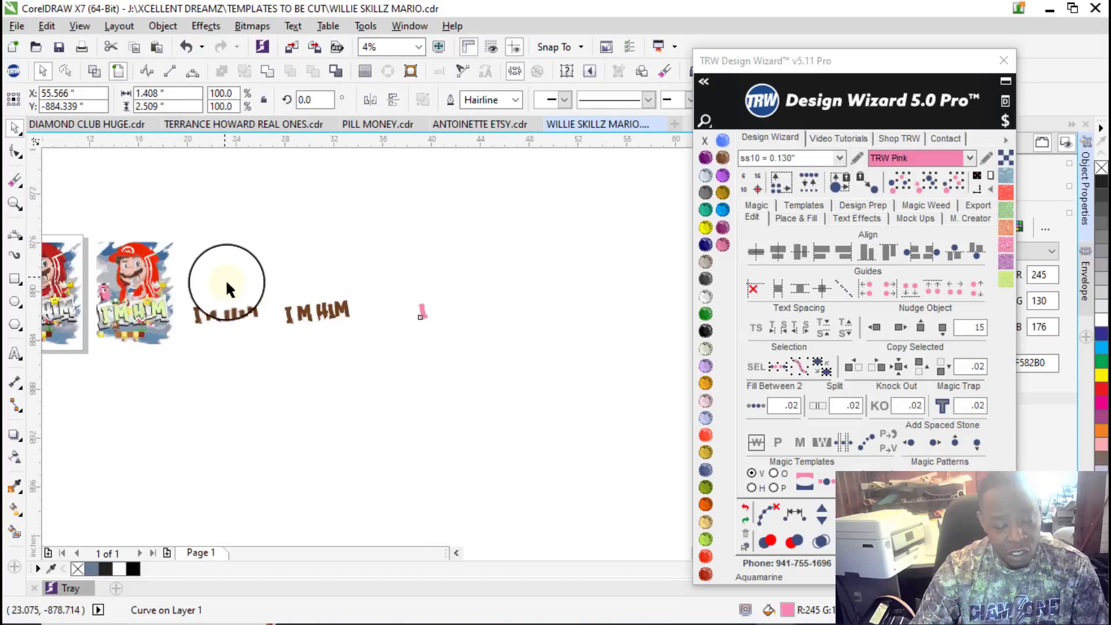
{"action": "left_click", "coordinate": [875, 329]}
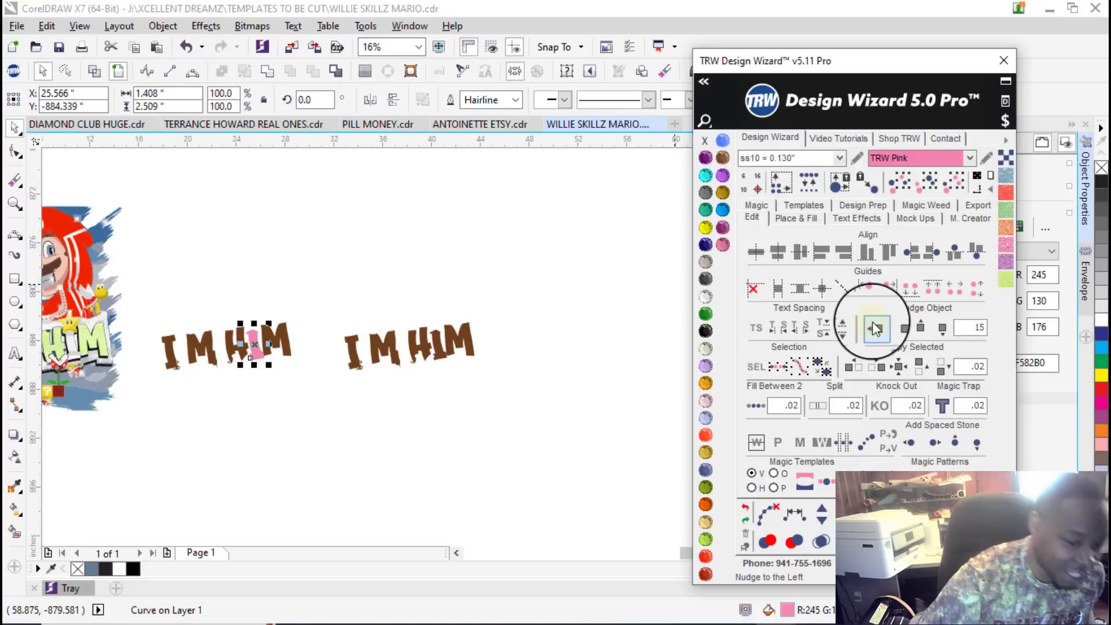
{"action": "left_click", "coordinate": [875, 329]}
{"action": "scroll", "coordinate": [254, 341], "scroll_direction": "down", "scroll_amount": 3}
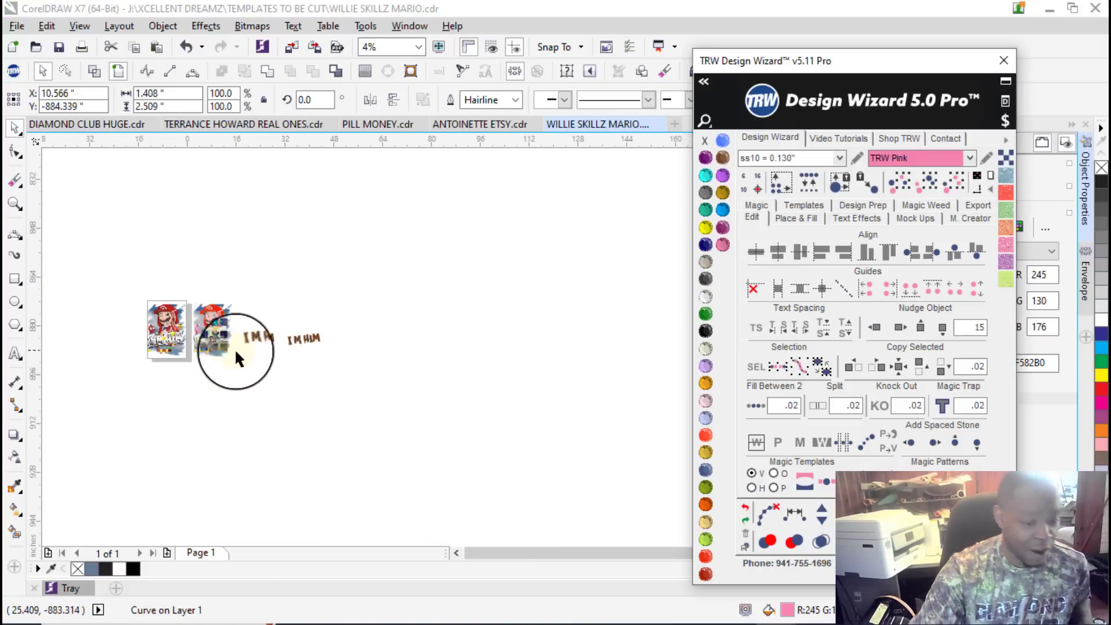
{"action": "scroll", "coordinate": [232, 341], "scroll_direction": "up", "scroll_amount": 5}
{"action": "scroll", "coordinate": [238, 339], "scroll_direction": "up", "scroll_amount": 3}
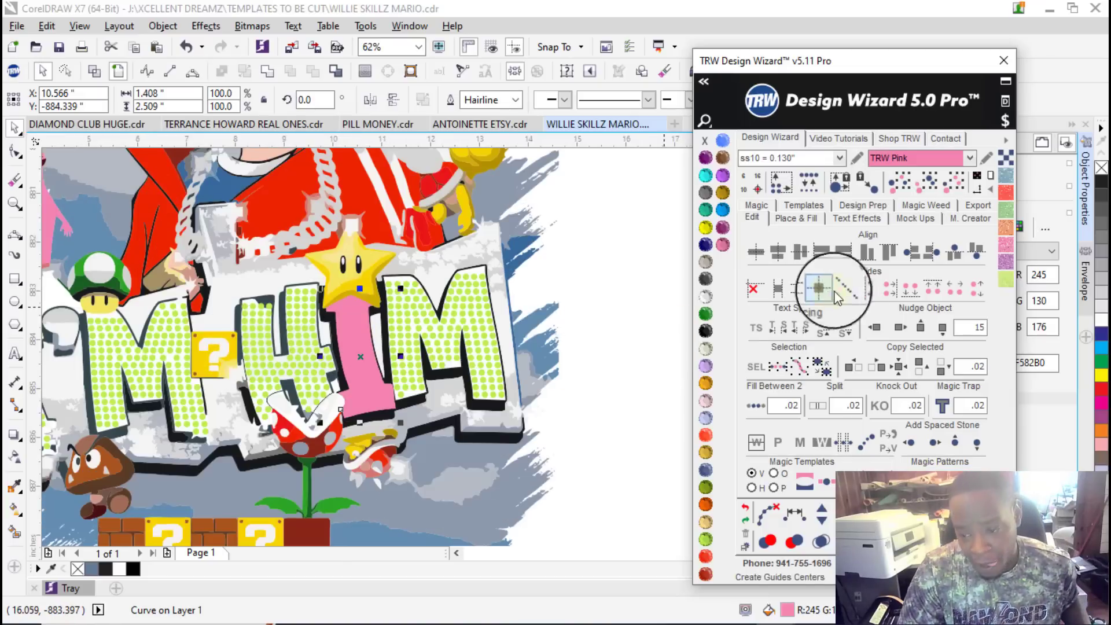
Step: Hatch fill the pink I with ss10 stones at 0.02 spacing and color the stones Peridot
{"action": "left_click", "coordinate": [787, 222]}
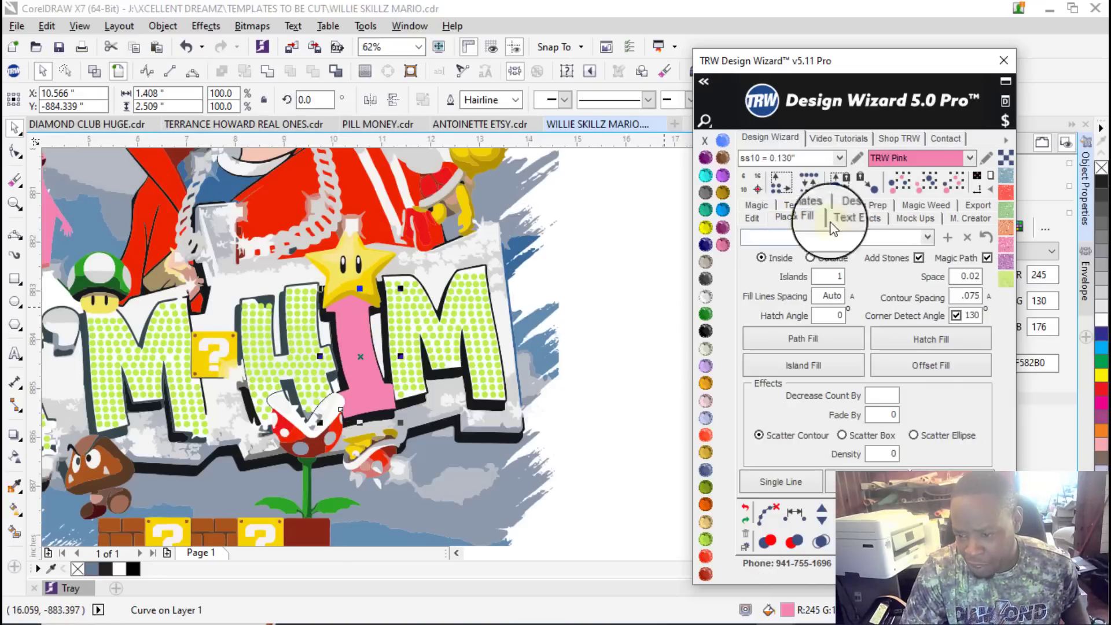
{"action": "left_click", "coordinate": [939, 343]}
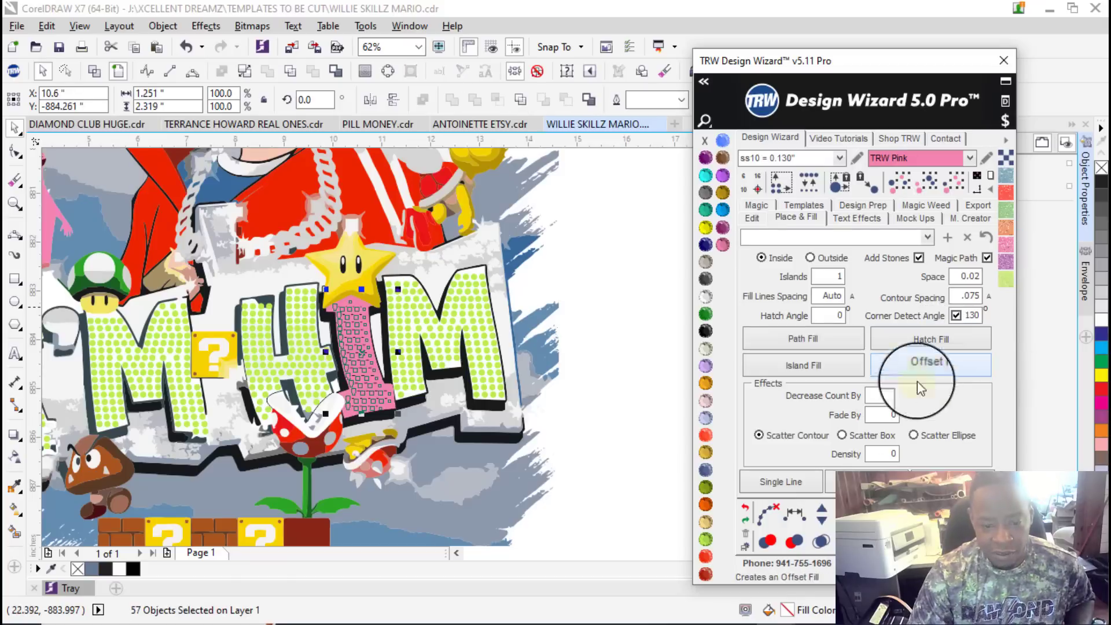
{"action": "left_click", "coordinate": [771, 517]}
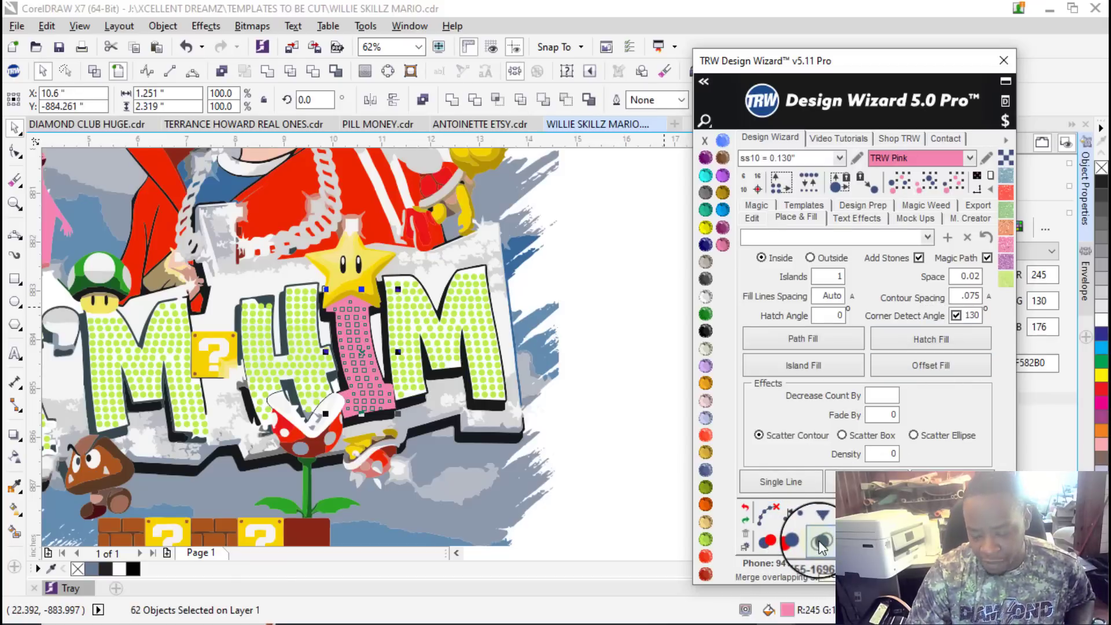
{"action": "left_click", "coordinate": [705, 539]}
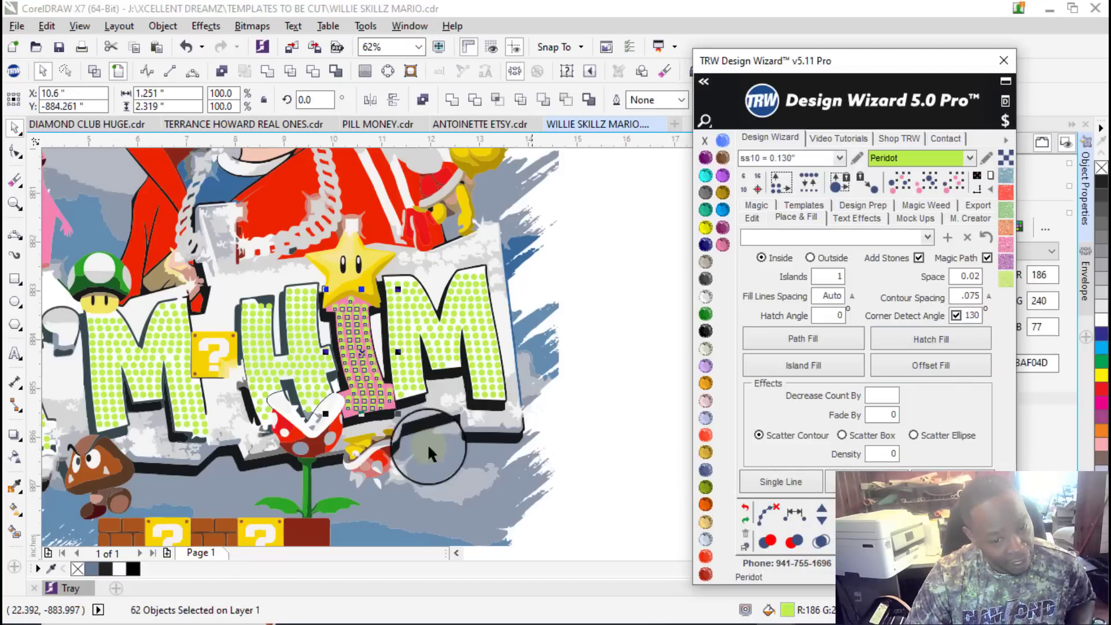
Step: Examine the Peridot stones in the I against those in the neighboring M
{"action": "scroll", "coordinate": [300, 400], "scroll_direction": "down", "scroll_amount": 3}
{"action": "scroll", "coordinate": [300, 400], "scroll_direction": "down", "scroll_amount": 3}
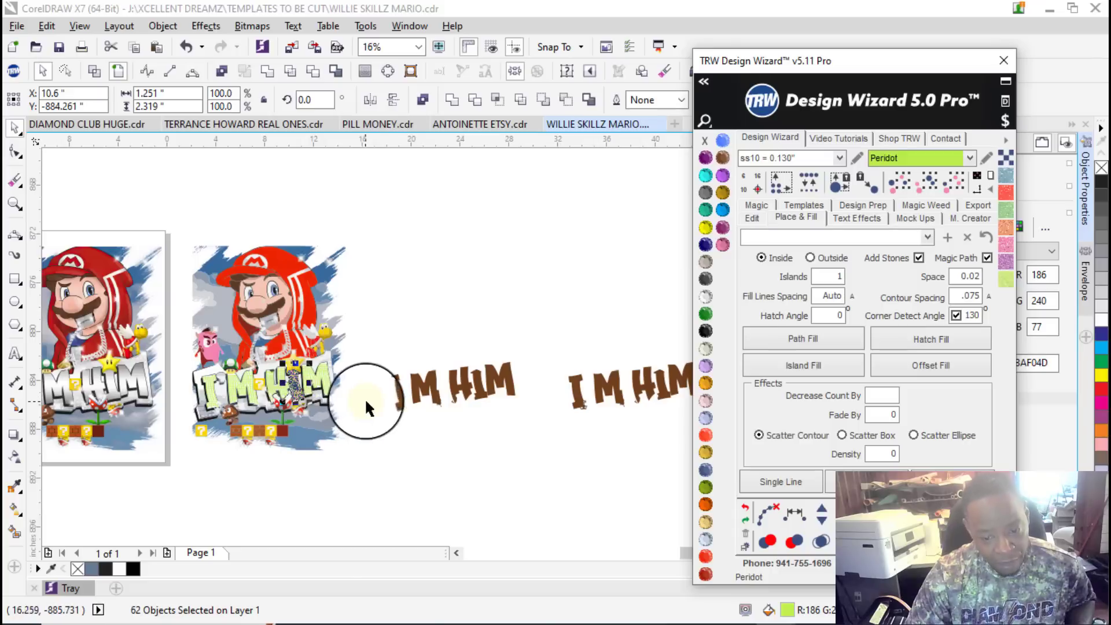
{"action": "left_click", "coordinate": [424, 392]}
{"action": "scroll", "coordinate": [307, 372], "scroll_direction": "up", "scroll_amount": 3}
{"action": "scroll", "coordinate": [284, 382], "scroll_direction": "up", "scroll_amount": 3}
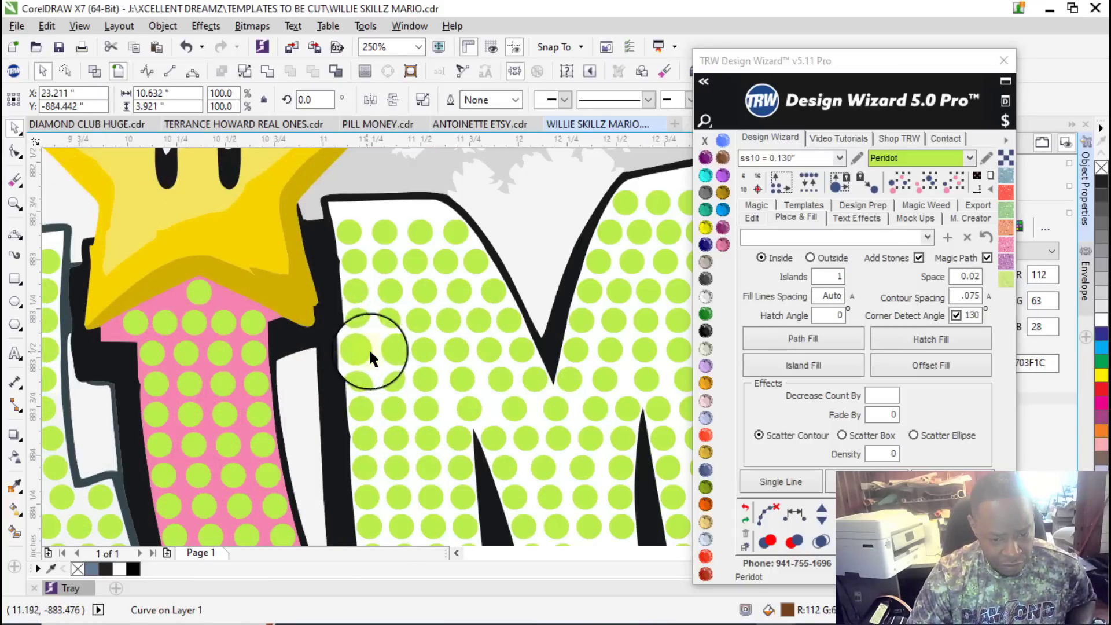
{"action": "key", "text": "Escape"}
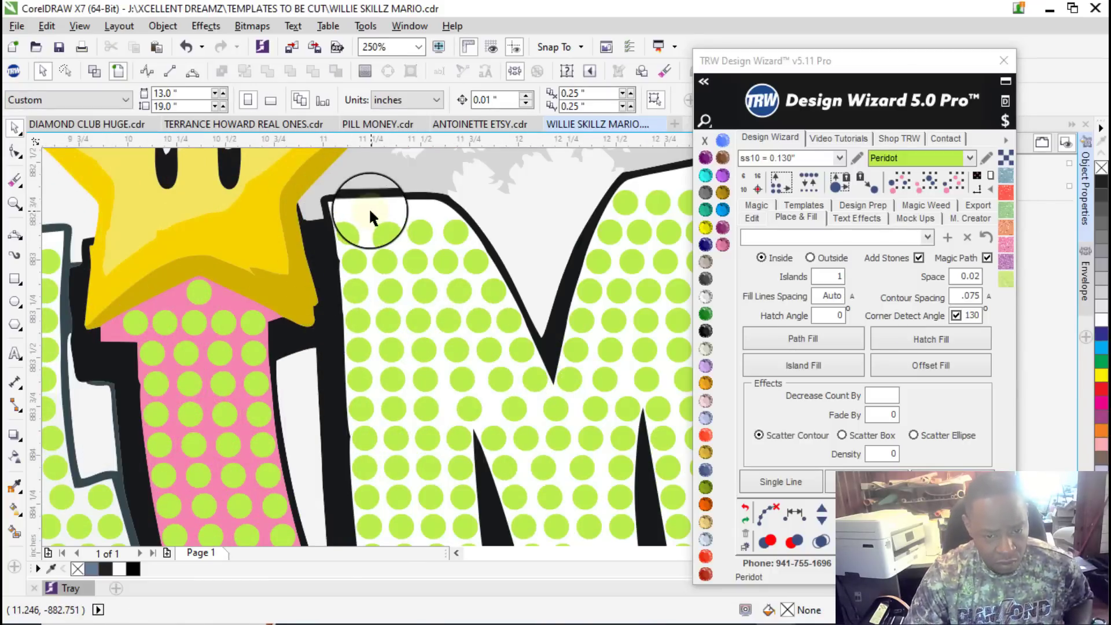
Step: Nudge the nearest brown I'M HIM lettering 15 inches left onto the lettering of the Mario artwork
{"action": "scroll", "coordinate": [454, 383], "scroll_direction": "down", "scroll_amount": 3}
{"action": "scroll", "coordinate": [454, 383], "scroll_direction": "down", "scroll_amount": 3}
{"action": "left_click", "coordinate": [507, 375]}
{"action": "scroll", "coordinate": [510, 377], "scroll_direction": "down", "scroll_amount": 3}
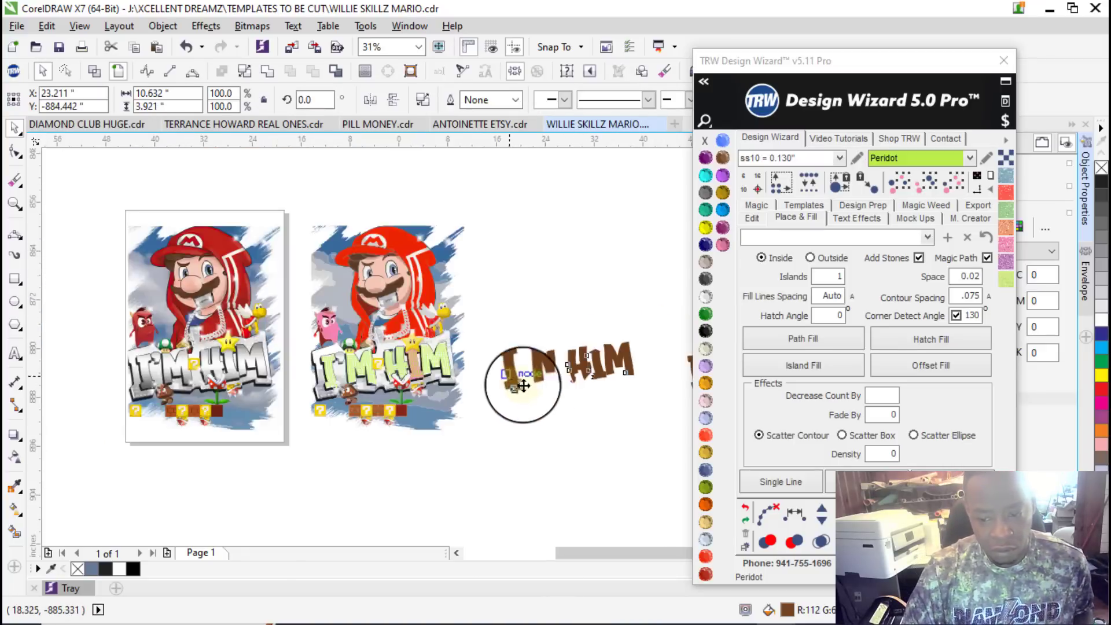
{"action": "scroll", "coordinate": [591, 389], "scroll_direction": "up", "scroll_amount": 3}
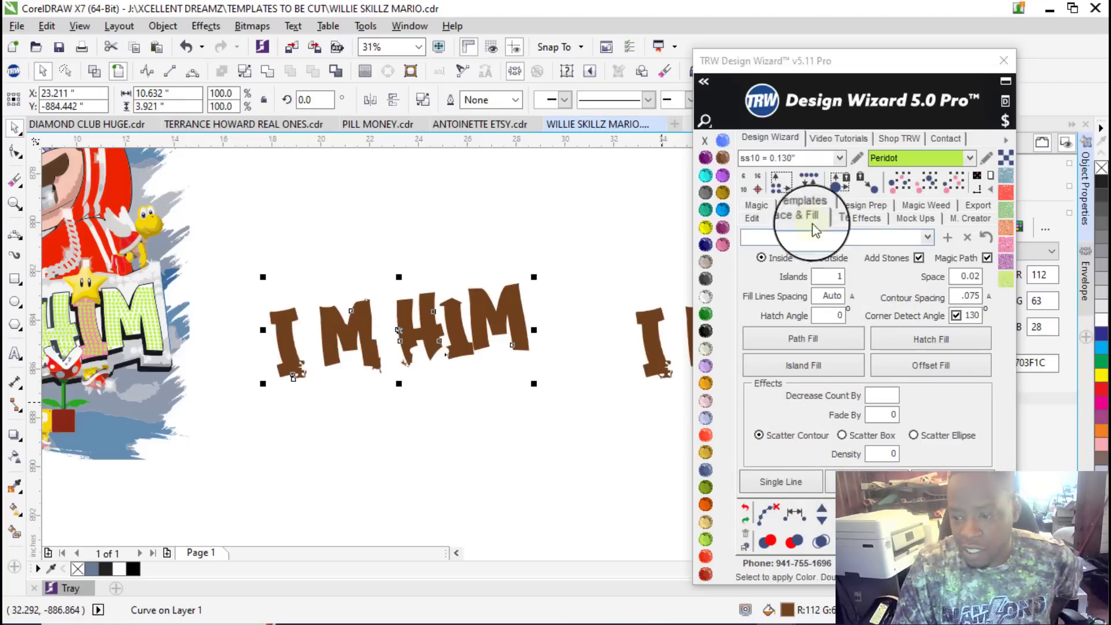
{"action": "left_click", "coordinate": [751, 218]}
{"action": "left_click", "coordinate": [875, 327]}
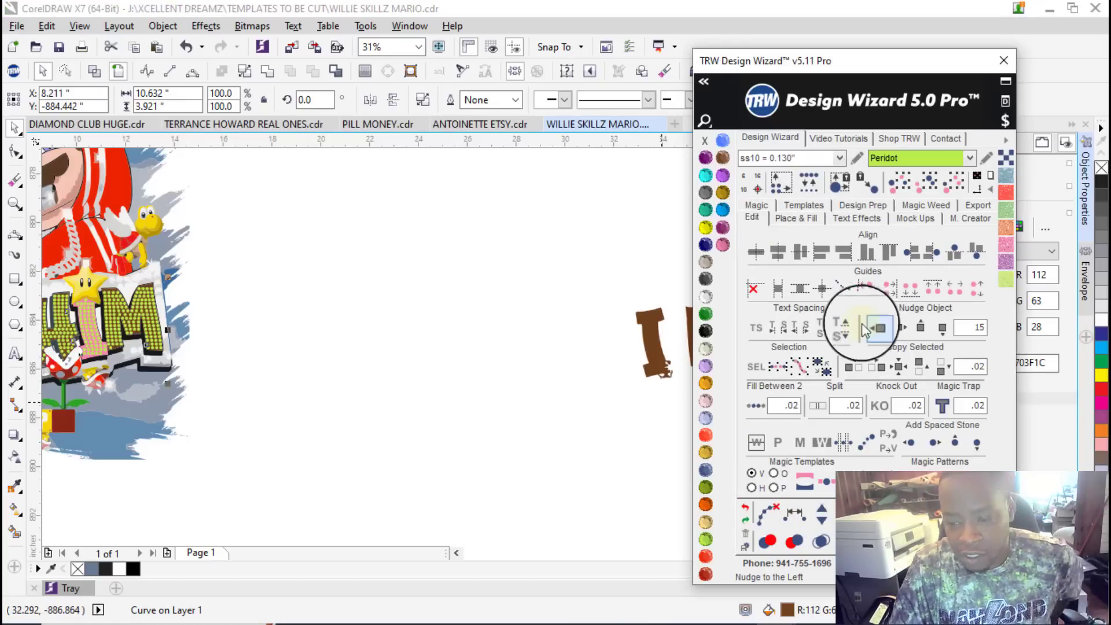
{"action": "scroll", "coordinate": [539, 339], "scroll_direction": "down", "scroll_amount": 3}
{"action": "scroll", "coordinate": [282, 340], "scroll_direction": "up", "scroll_amount": 3}
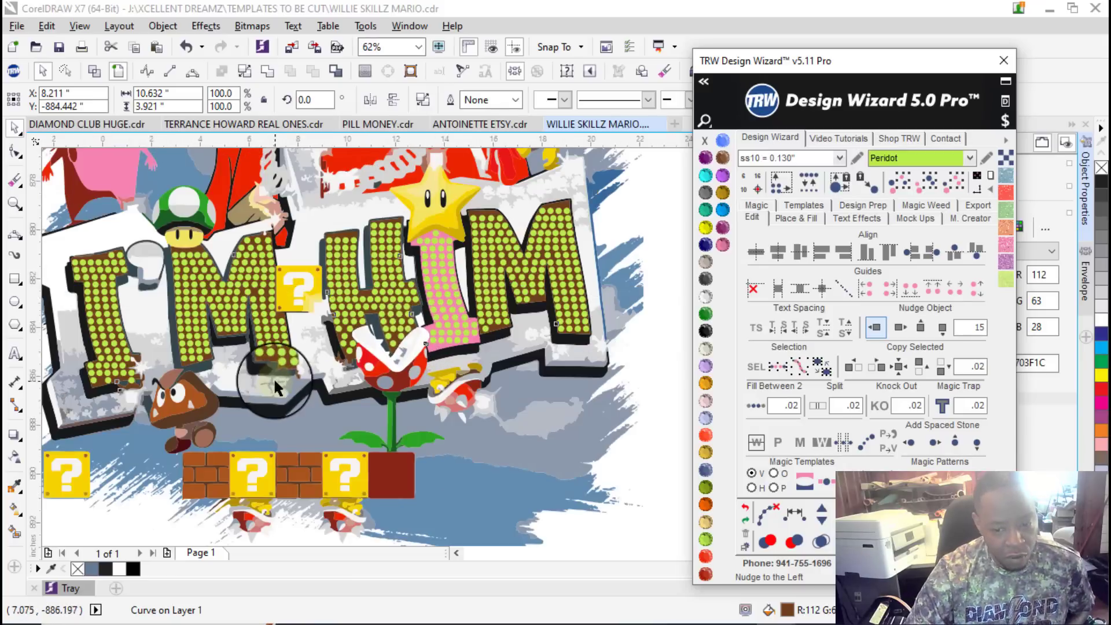
Step: Weld the pink I and the brown lettering behind the stones into one brown shape
{"action": "scroll", "coordinate": [249, 370], "scroll_direction": "down", "scroll_amount": 1}
{"action": "left_click", "coordinate": [515, 369]}
{"action": "scroll", "coordinate": [364, 358], "scroll_direction": "up", "scroll_amount": 5}
{"action": "left_click", "coordinate": [310, 381]}
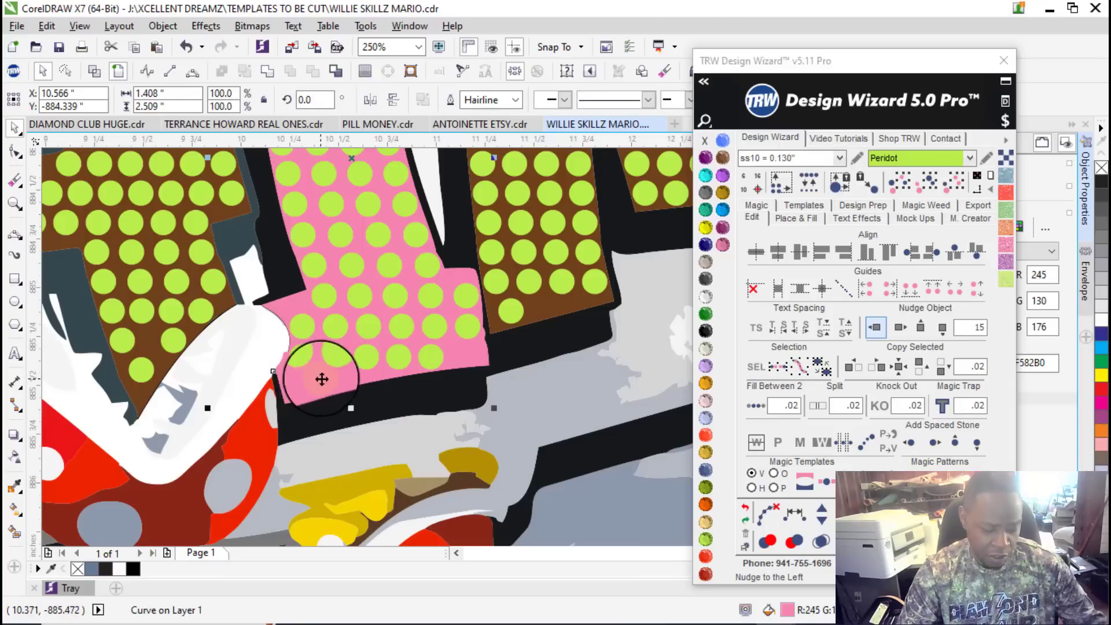
{"action": "left_click", "coordinate": [543, 294], "text": "shift"}
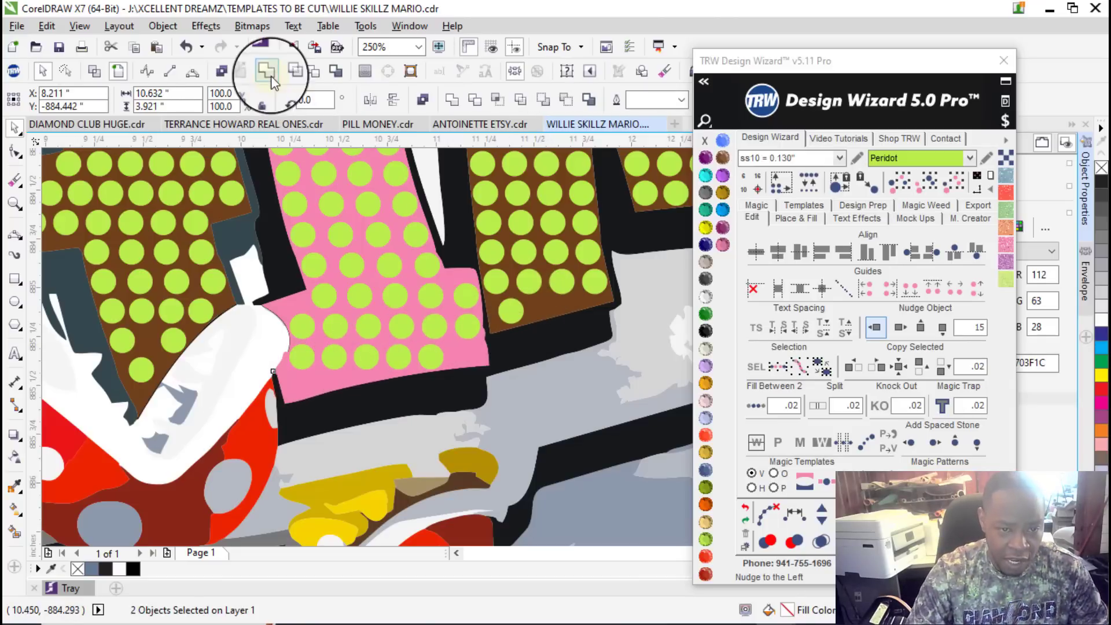
{"action": "left_click", "coordinate": [266, 69]}
Step: Delete the spare copy of the brown I'M HIM lettering beside the artwork
{"action": "scroll", "coordinate": [370, 315], "scroll_direction": "down", "scroll_amount": 5}
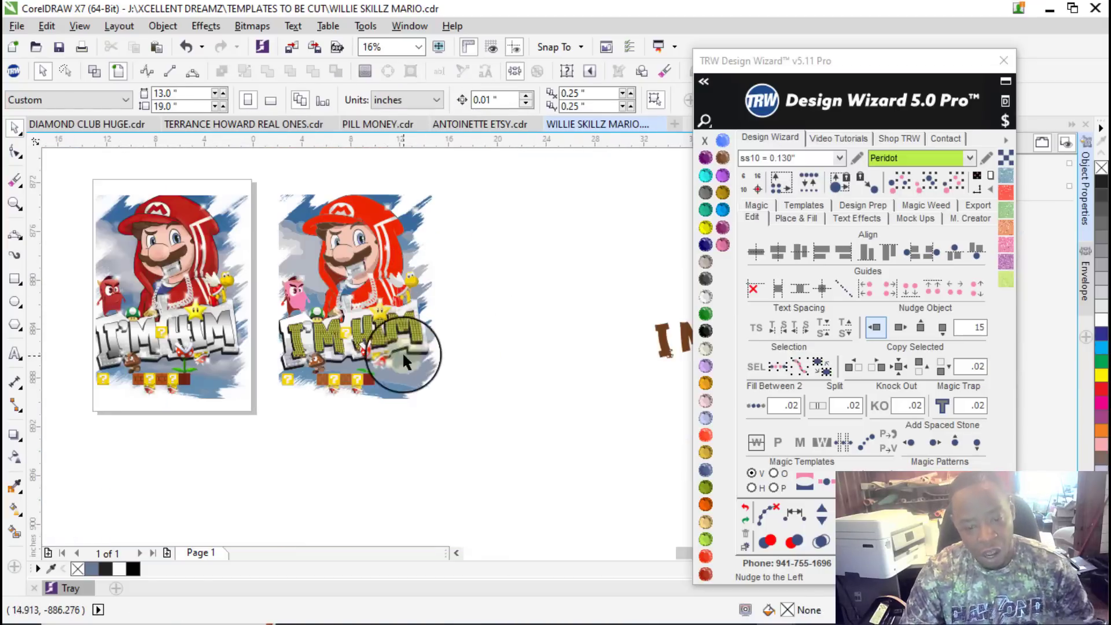
{"action": "scroll", "coordinate": [425, 344], "scroll_direction": "down", "scroll_amount": 1}
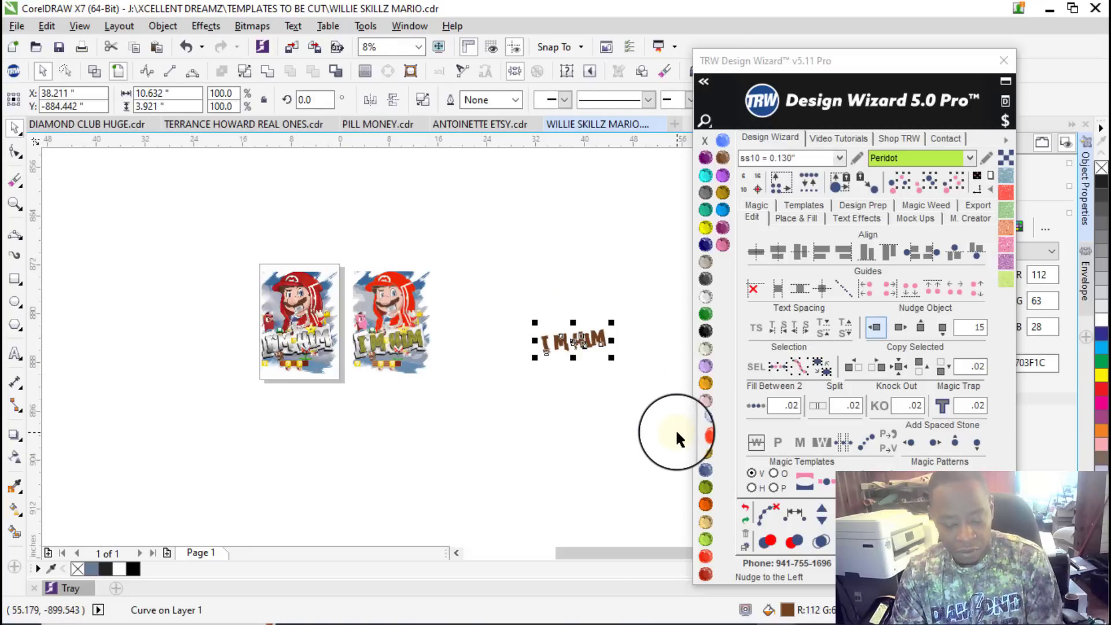
{"action": "key", "text": "Delete"}
{"action": "scroll", "coordinate": [434, 328], "scroll_direction": "up", "scroll_amount": 1}
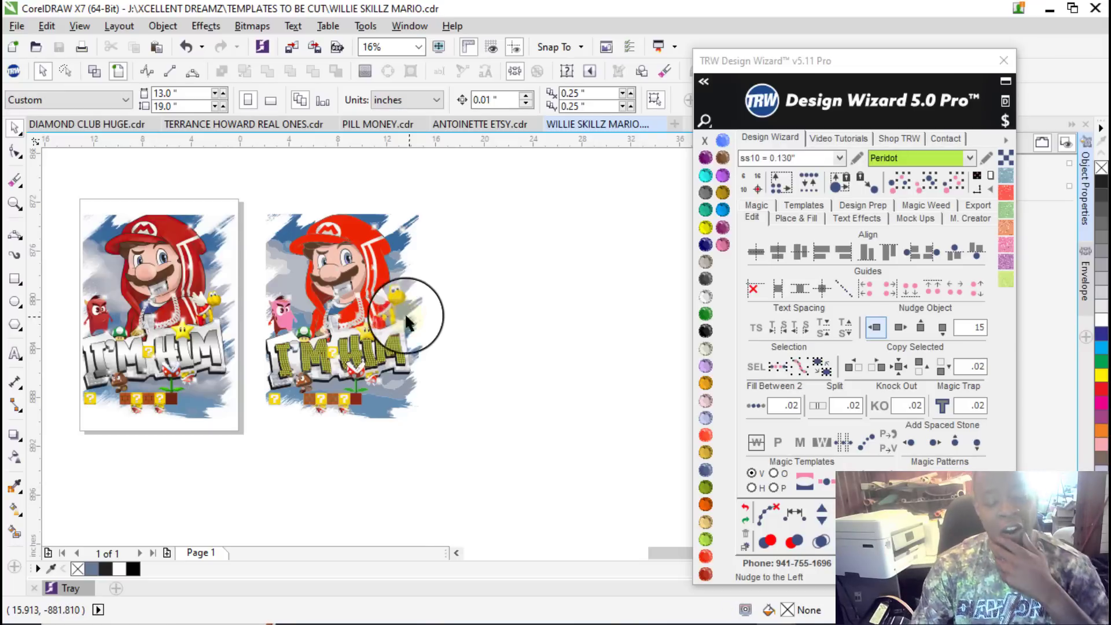
Step: Rebuild the uneven middle stone row of the M in I'M by filling between its two end stones at .02 spacing, and clear the path
{"action": "scroll", "coordinate": [434, 324], "scroll_direction": "up", "scroll_amount": 2}
{"action": "scroll", "coordinate": [567, 383], "scroll_direction": "down", "scroll_amount": 2}
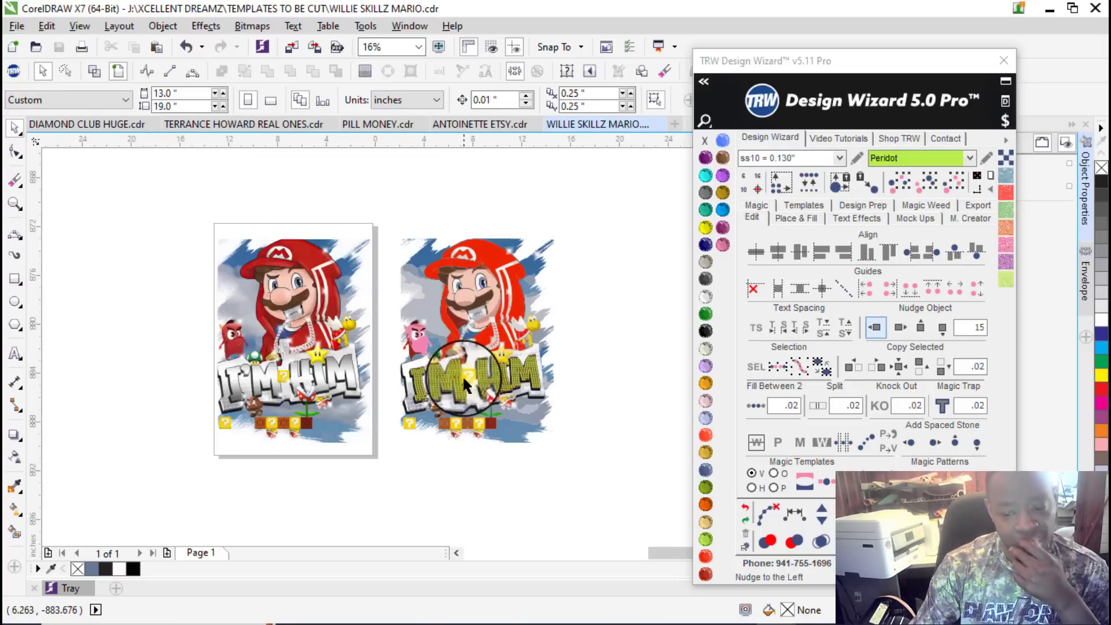
{"action": "scroll", "coordinate": [481, 319], "scroll_direction": "up", "scroll_amount": 3}
{"action": "scroll", "coordinate": [481, 319], "scroll_direction": "up", "scroll_amount": 1}
{"action": "left_click_drag", "start_coordinate": [488, 323], "coordinate": [279, 328]}
{"action": "key", "text": "Delete"}
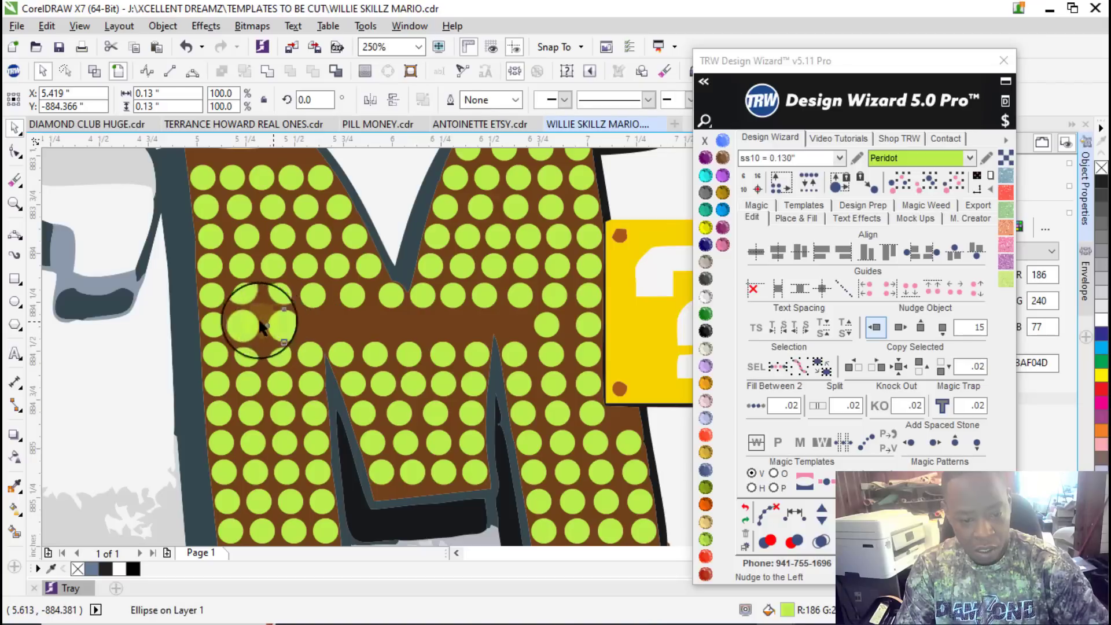
{"action": "left_click", "coordinate": [588, 324]}
{"action": "left_click", "coordinate": [215, 326], "text": "shift"}
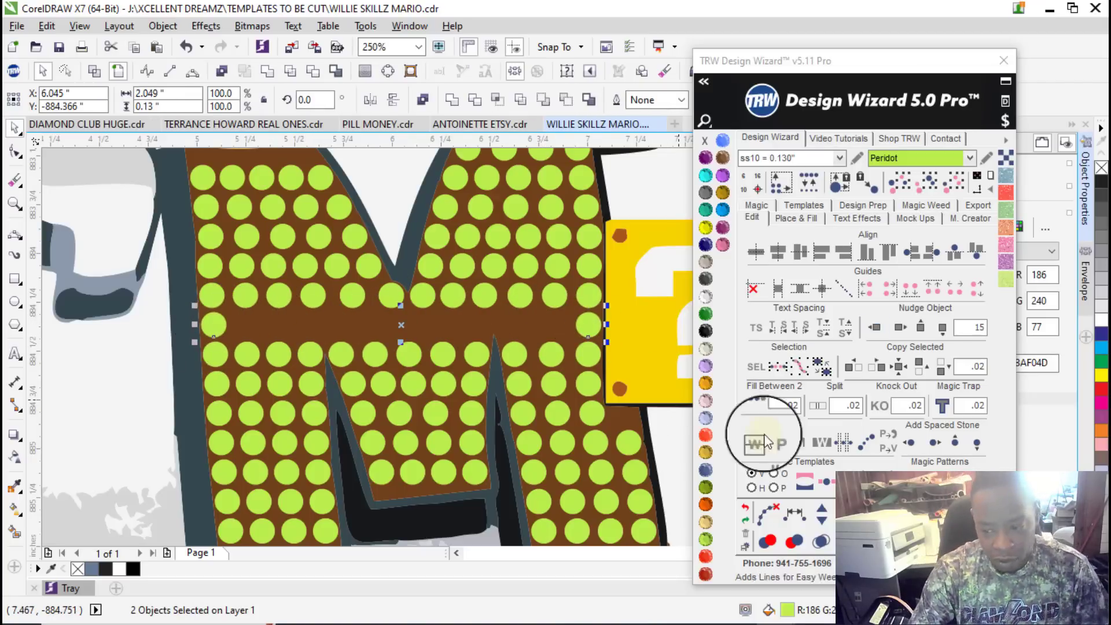
{"action": "left_click", "coordinate": [754, 406]}
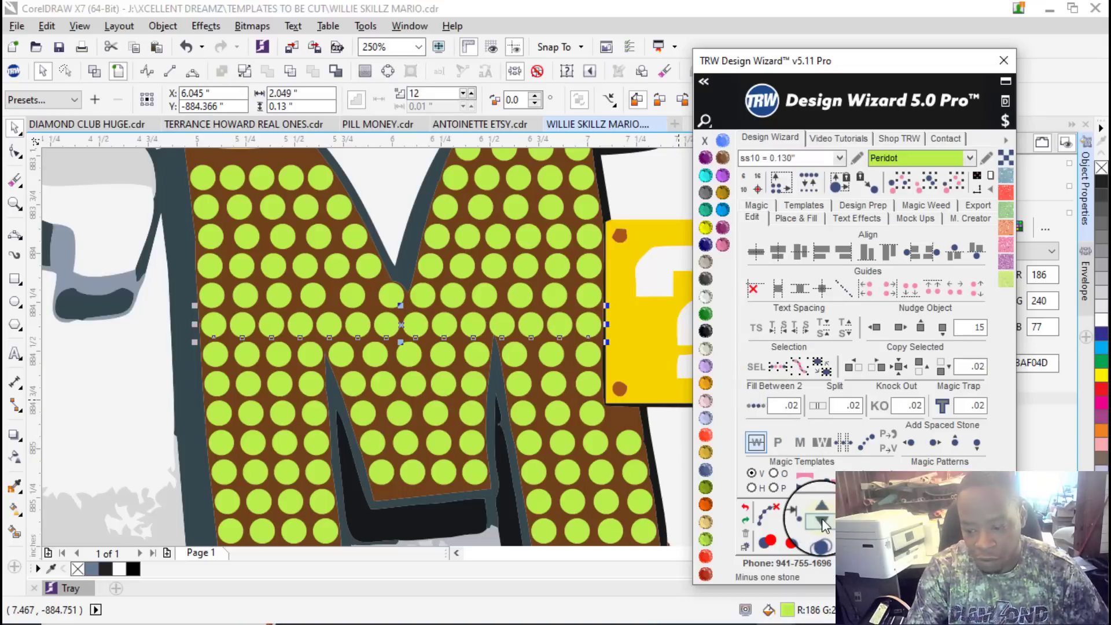
{"action": "left_click", "coordinate": [767, 512]}
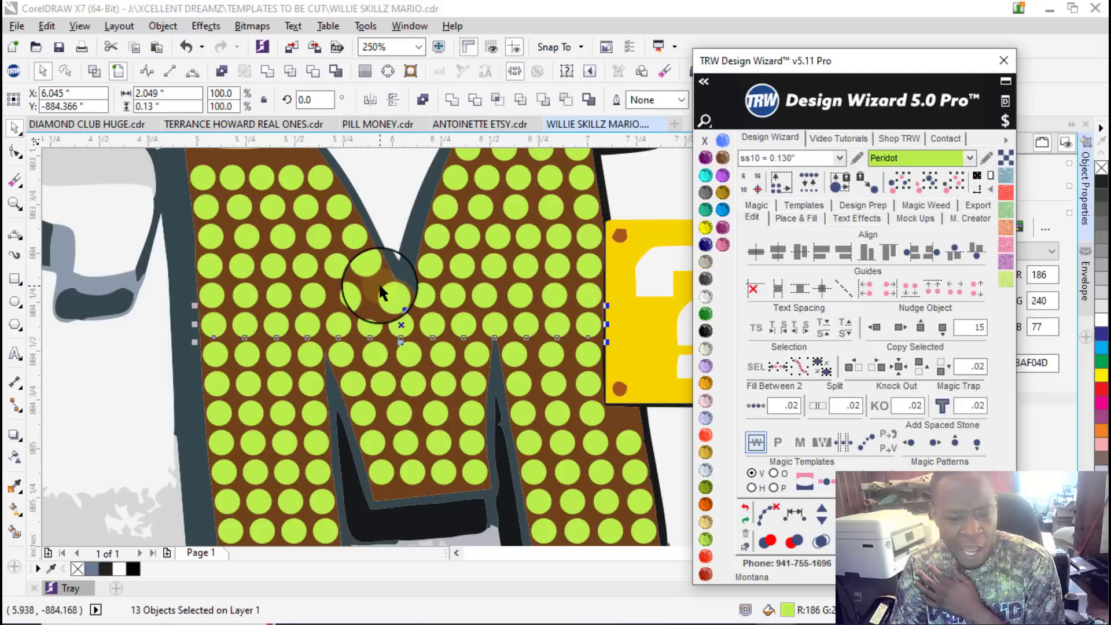
Step: Replace the uneven stones left of the V in the row above with an even fill at .02 spacing, and clear the path
{"action": "left_click", "coordinate": [394, 288]}
{"action": "left_click", "coordinate": [352, 290]}
{"action": "key", "text": "Delete"}
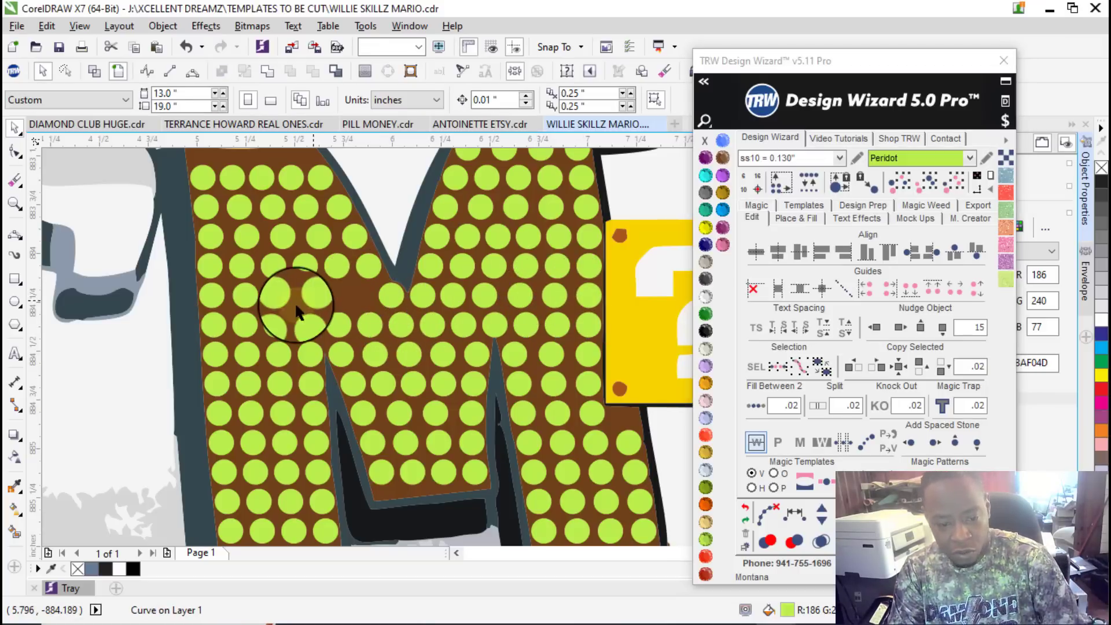
{"action": "left_click", "coordinate": [237, 290]}
{"action": "key", "text": "Delete"}
{"action": "left_click", "coordinate": [209, 292]}
{"action": "left_click", "coordinate": [391, 292], "text": "shift"}
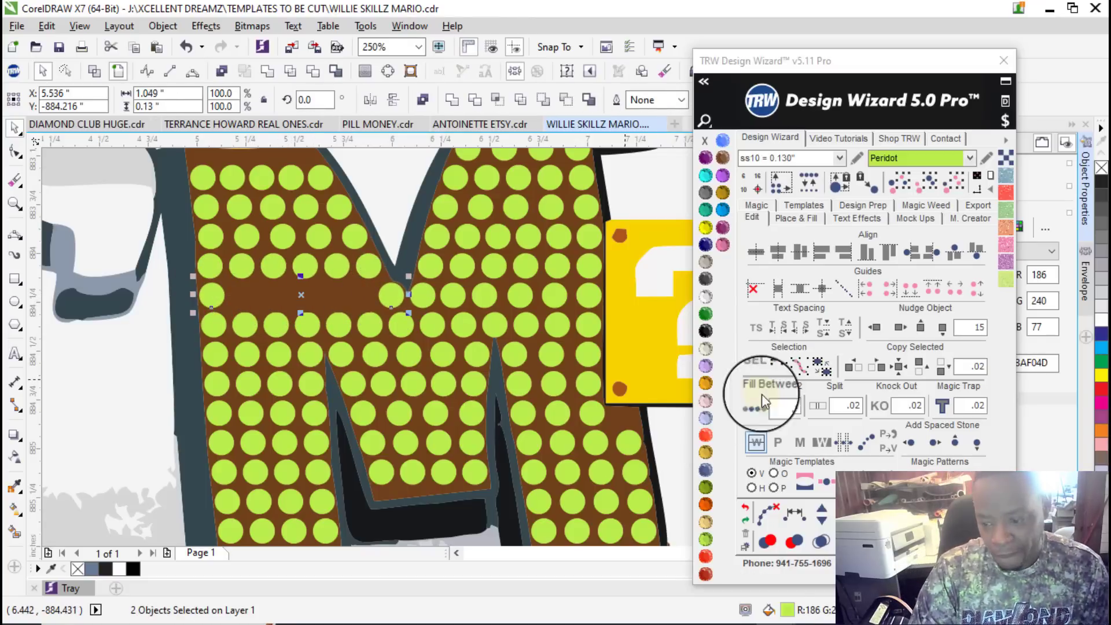
{"action": "left_click", "coordinate": [755, 405]}
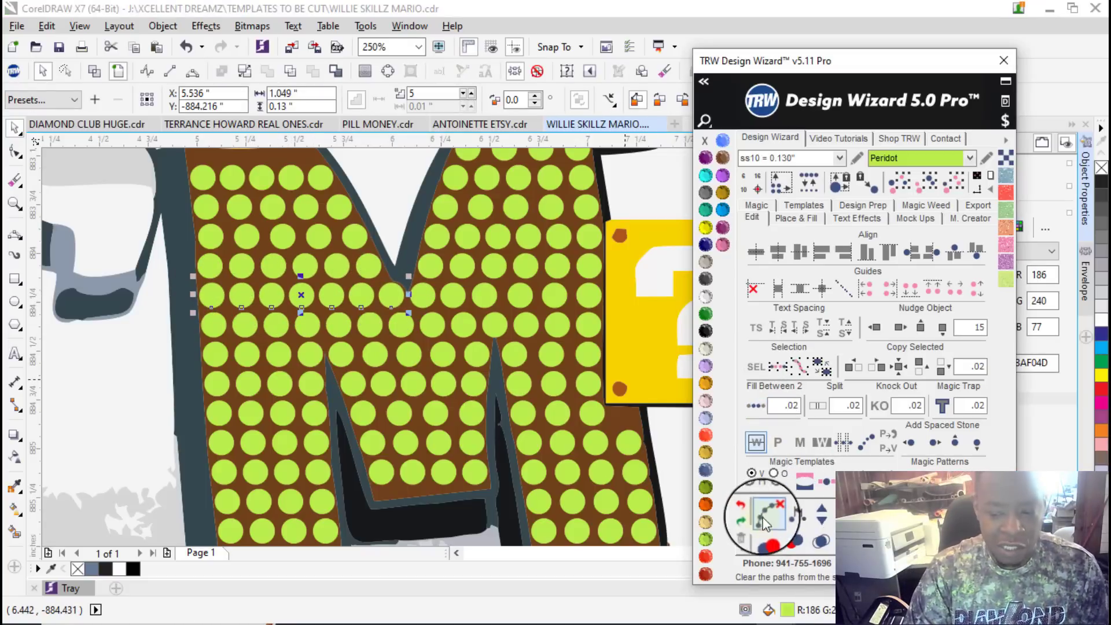
{"action": "left_click", "coordinate": [751, 507]}
{"action": "scroll", "coordinate": [309, 307], "scroll_direction": "down", "scroll_amount": 4}
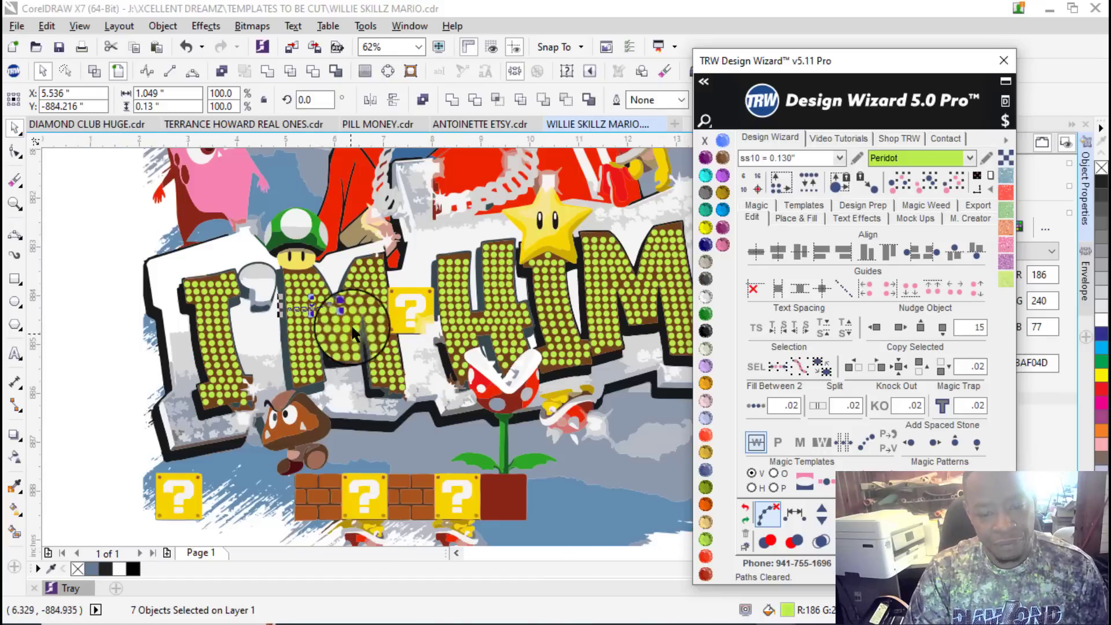
Step: Rebuild the top row of the right stroke of the M in I'M with four evenly respaced stones
{"action": "scroll", "coordinate": [376, 257], "scroll_direction": "up", "scroll_amount": 6}
{"action": "left_click", "coordinate": [345, 207]}
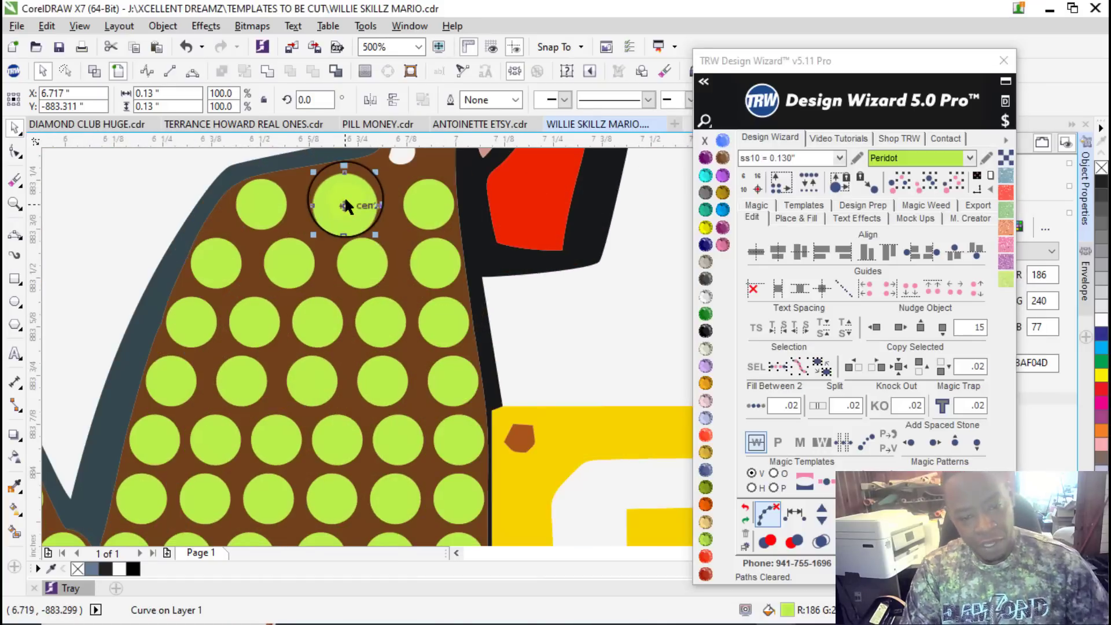
{"action": "key", "text": "Delete"}
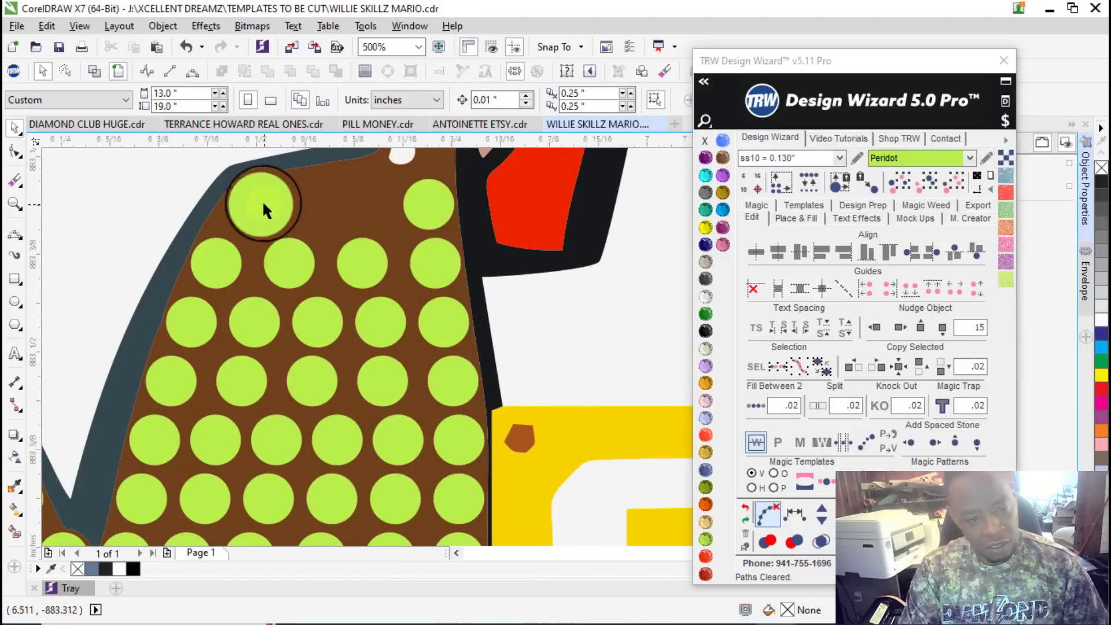
{"action": "scroll", "coordinate": [264, 203], "scroll_direction": "up", "scroll_amount": 1}
{"action": "left_click_drag", "start_coordinate": [272, 198], "coordinate": [552, 208]}
{"action": "left_click", "coordinate": [458, 190], "text": "shift"}
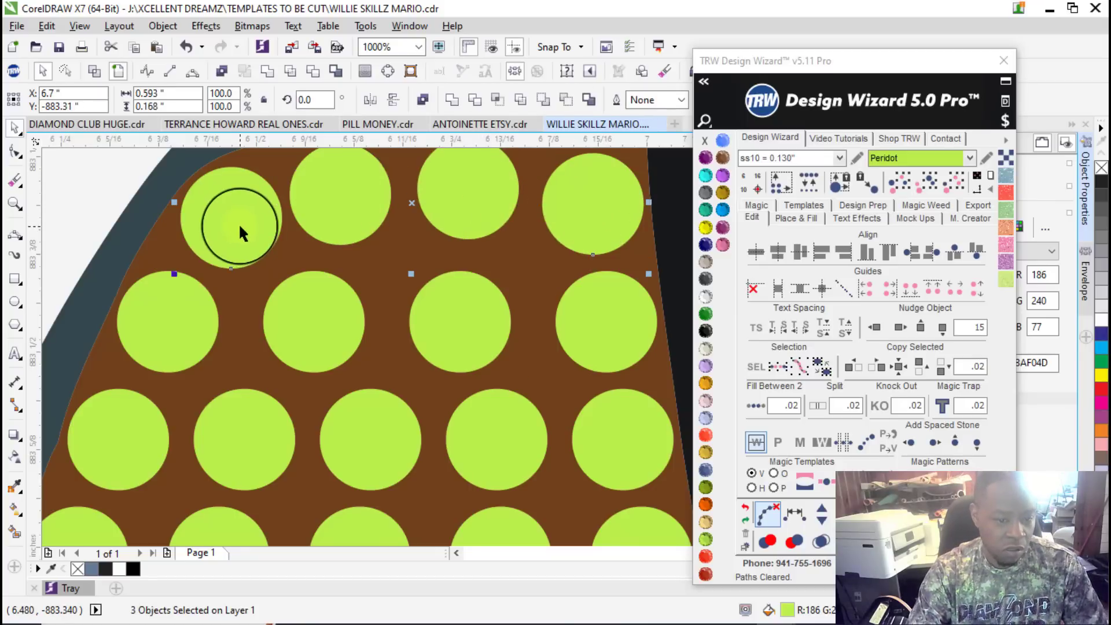
{"action": "left_click", "coordinate": [769, 513]}
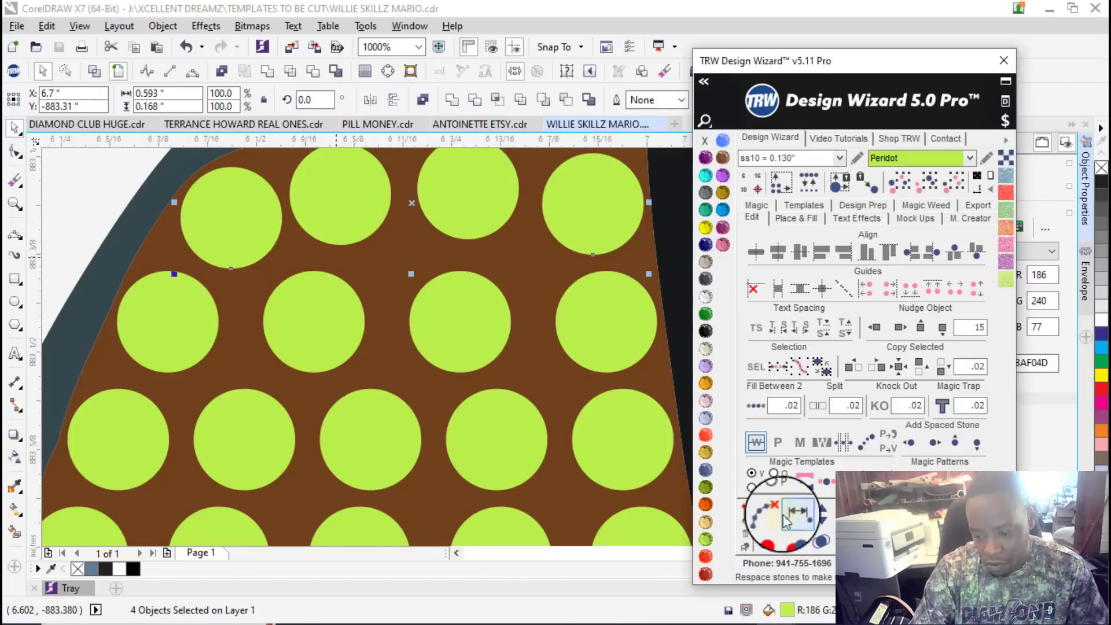
{"action": "scroll", "coordinate": [315, 340], "scroll_direction": "down", "scroll_amount": 10}
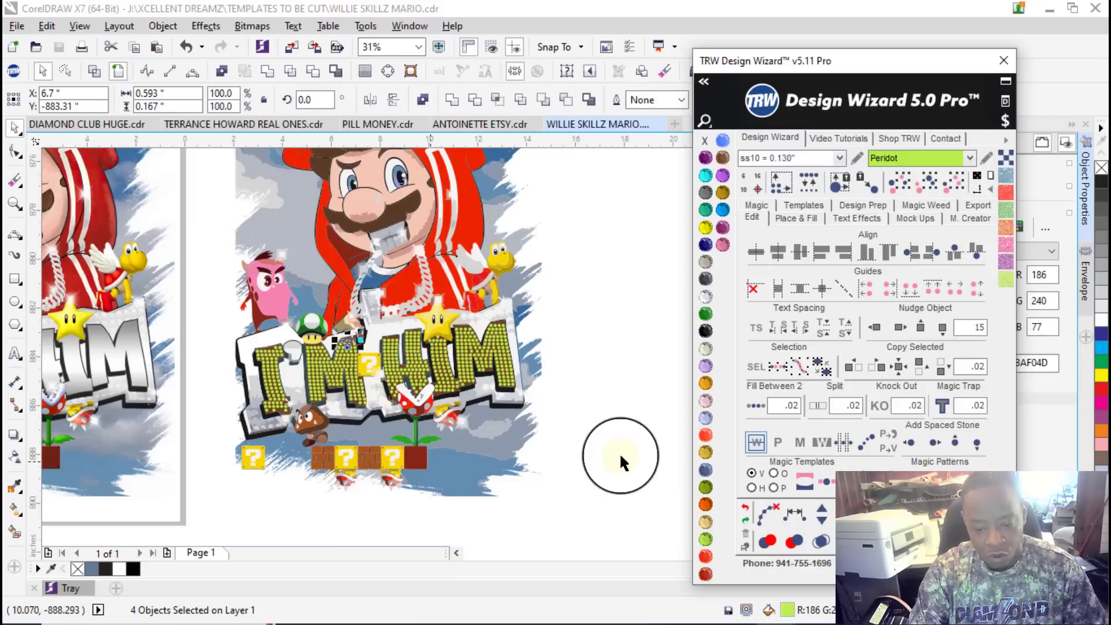
{"action": "left_click", "coordinate": [619, 453]}
Step: Replace the uneven middle-row stones in the M of HIM with an even fill at .02 spacing, and clear the path
{"action": "scroll", "coordinate": [536, 384], "scroll_direction": "up", "scroll_amount": 6}
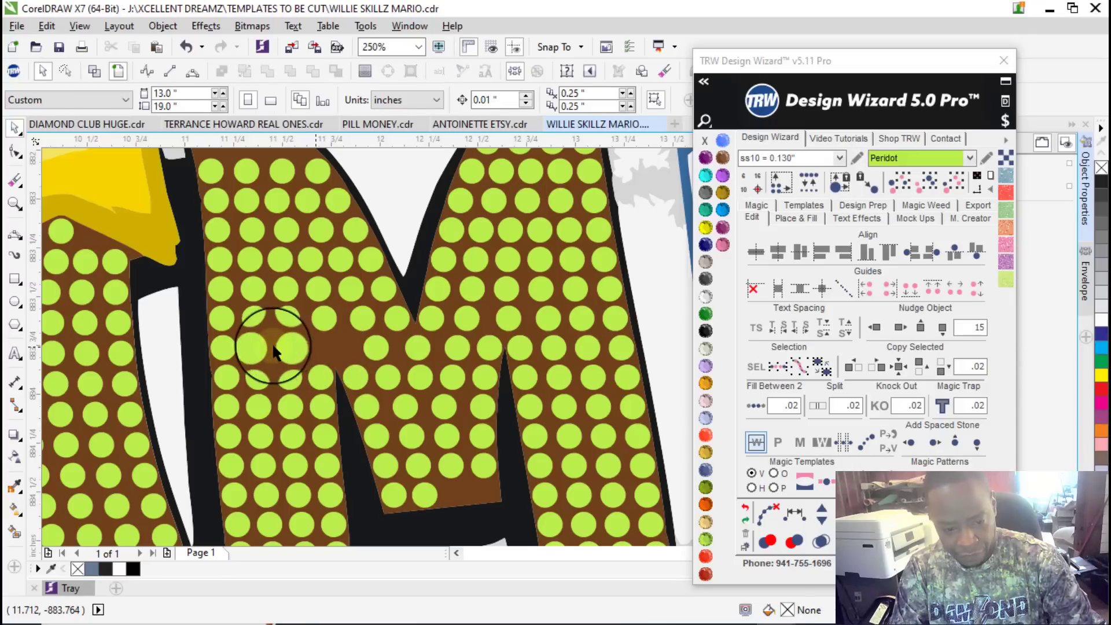
{"action": "left_click", "coordinate": [457, 345]}
{"action": "key", "text": "Delete"}
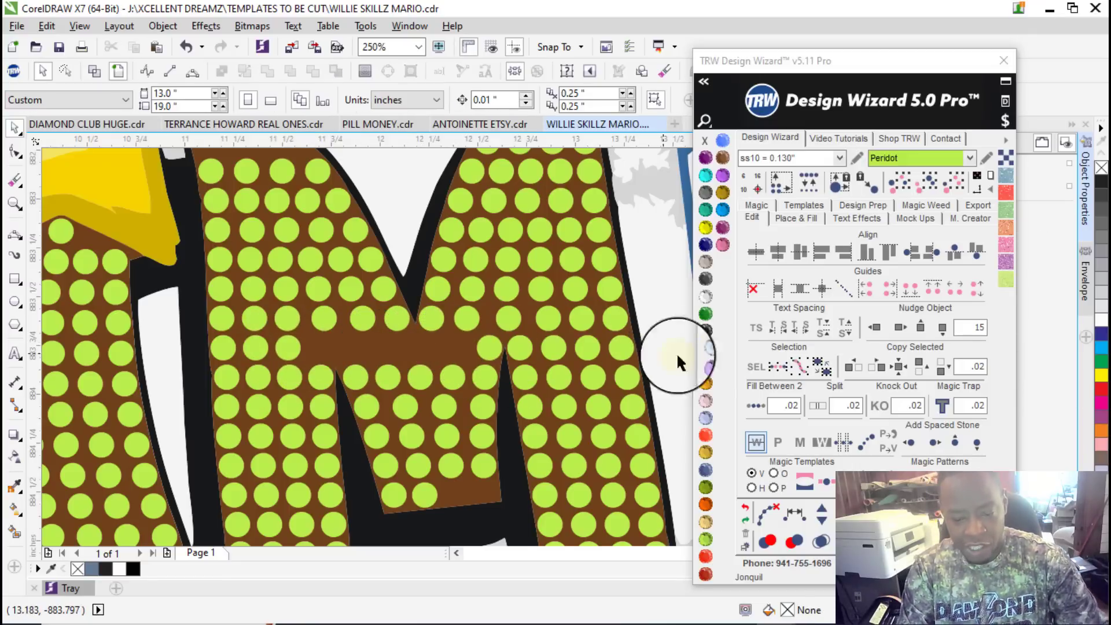
{"action": "left_click", "coordinate": [491, 341]}
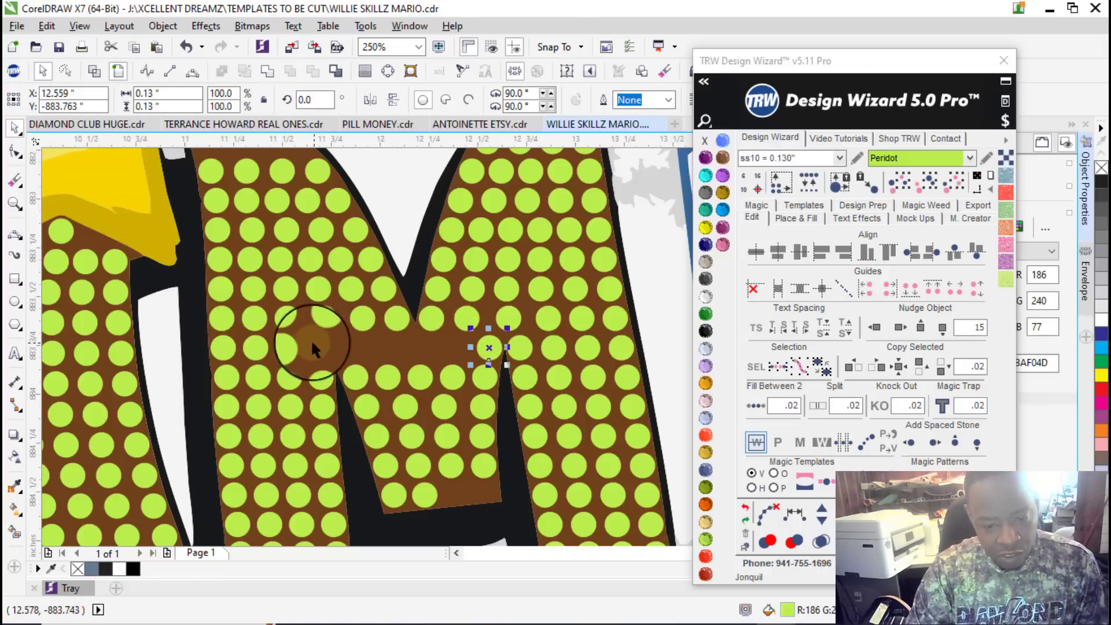
{"action": "left_click", "coordinate": [285, 346], "text": "shift"}
{"action": "left_click", "coordinate": [754, 404]}
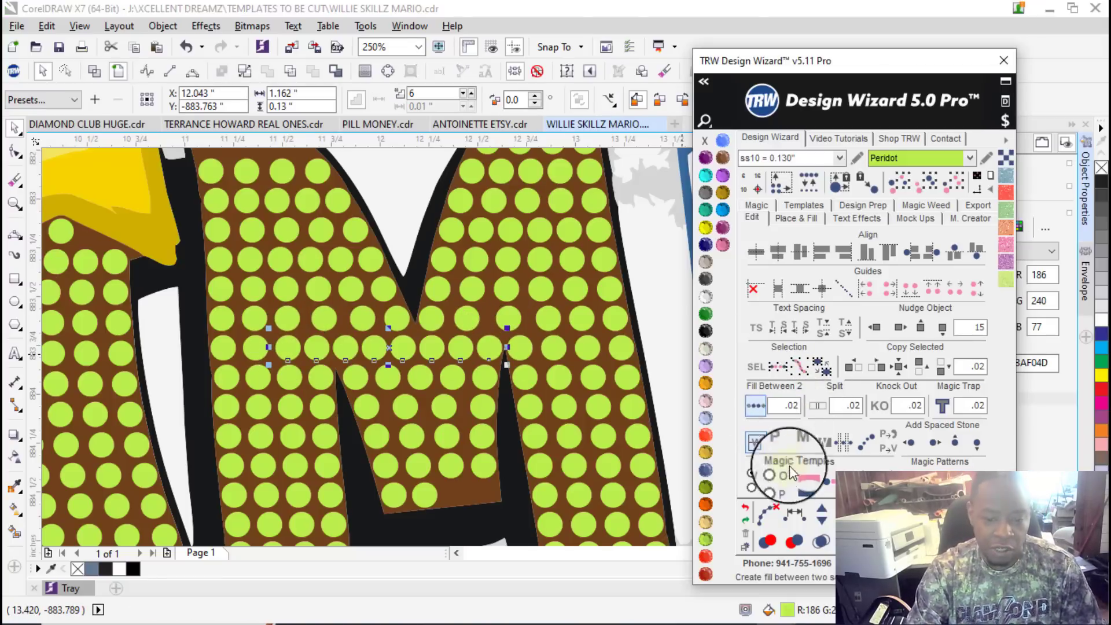
{"action": "left_click", "coordinate": [767, 514]}
Step: Move the last stone above the base row of the M's central wedge down into the wedge's lower right corner
{"action": "scroll", "coordinate": [414, 353], "scroll_direction": "down", "scroll_amount": 4}
{"action": "scroll", "coordinate": [429, 391], "scroll_direction": "up", "scroll_amount": 4}
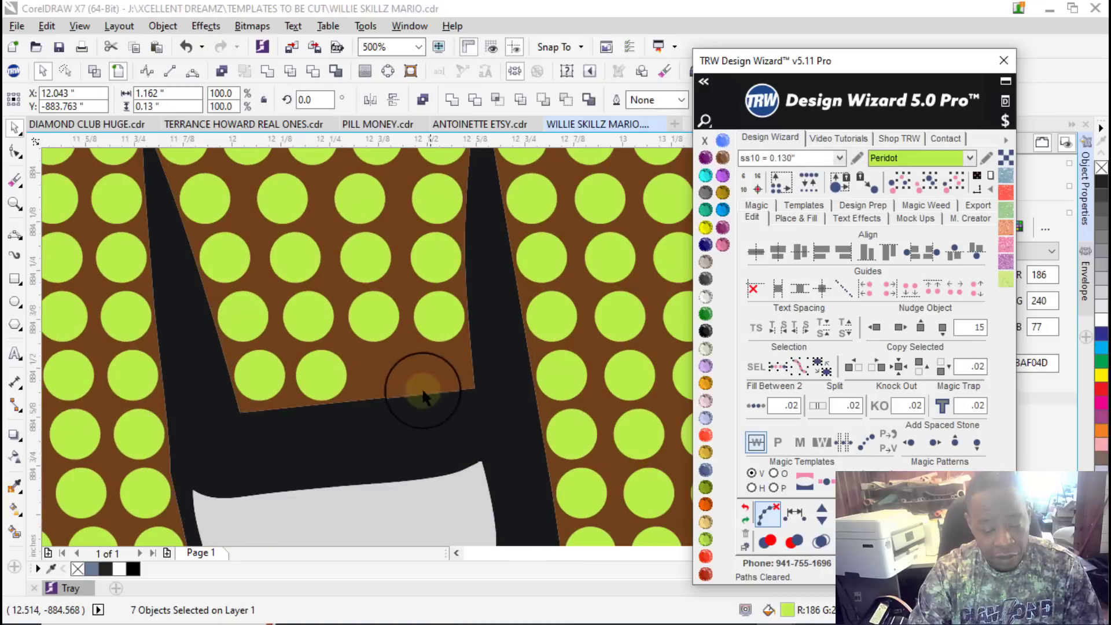
{"action": "scroll", "coordinate": [405, 457], "scroll_direction": "down", "scroll_amount": 4}
{"action": "left_click", "coordinate": [546, 437]}
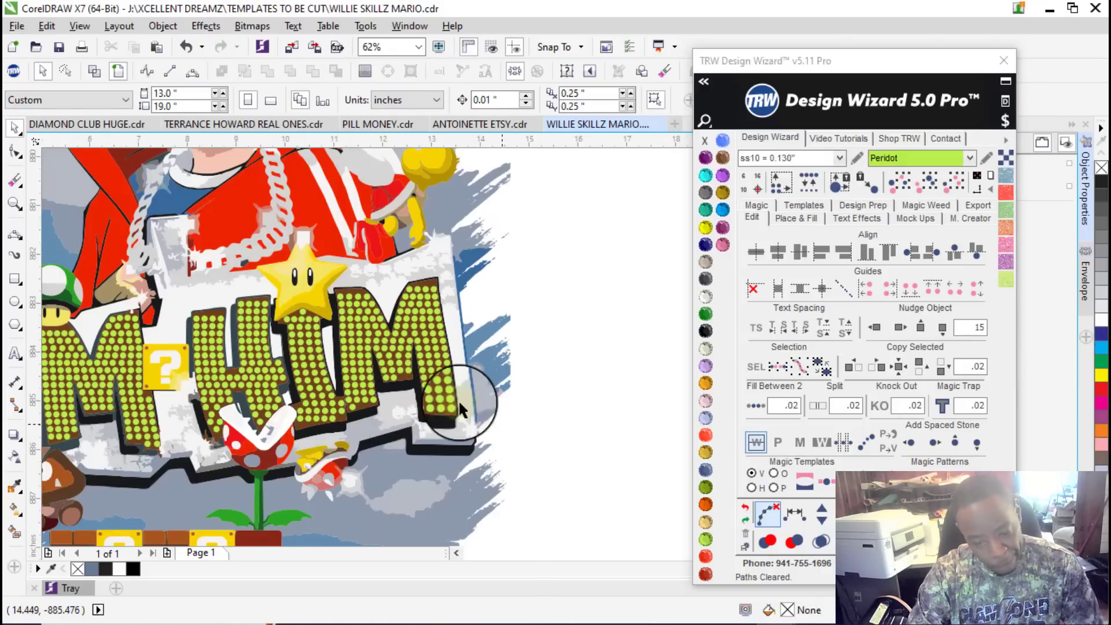
{"action": "scroll", "coordinate": [413, 391], "scroll_direction": "up", "scroll_amount": 10}
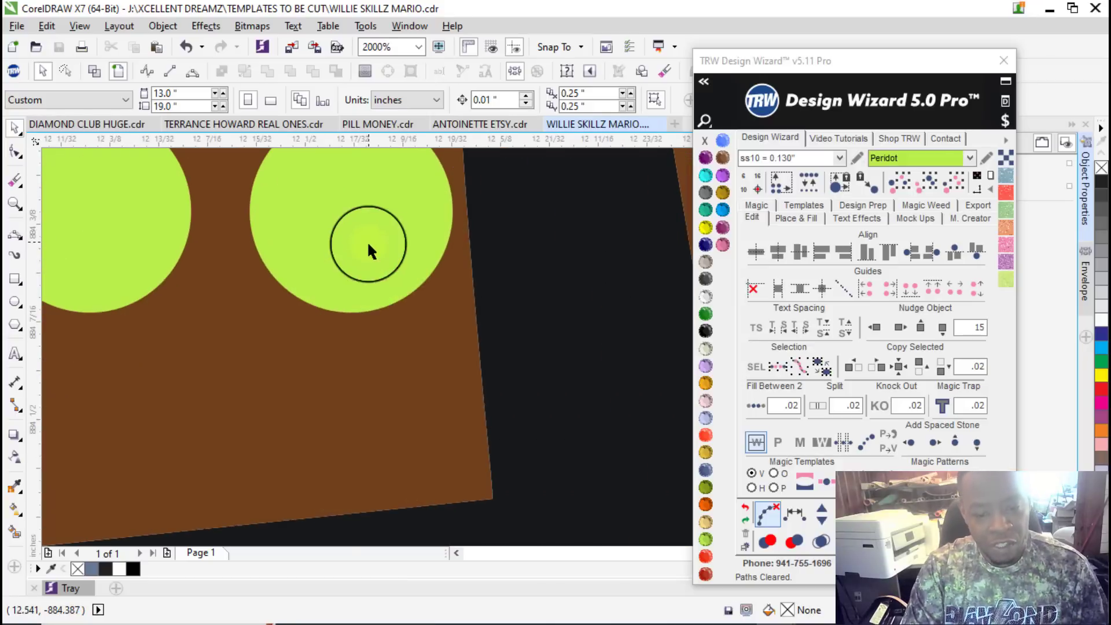
{"action": "left_click", "coordinate": [366, 240]}
{"action": "mouse_move", "coordinate": [388, 397]}
{"action": "left_mouse_down"}
{"action": "mouse_move", "coordinate": [388, 431]}
{"action": "mouse_move", "coordinate": [385, 396]}
{"action": "left_mouse_up"}
{"action": "scroll", "coordinate": [323, 368], "scroll_direction": "down", "scroll_amount": 3}
{"action": "scroll", "coordinate": [331, 368], "scroll_direction": "up", "scroll_amount": 2}
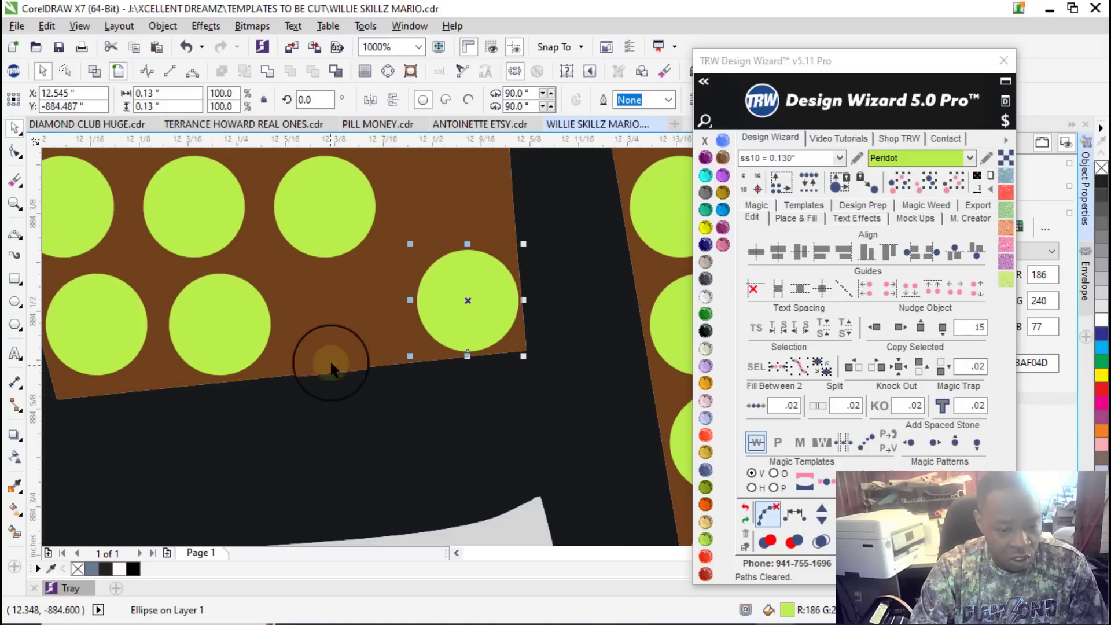
{"action": "left_click", "coordinate": [217, 319], "text": "shift"}
{"action": "left_click", "coordinate": [120, 312], "text": "shift"}
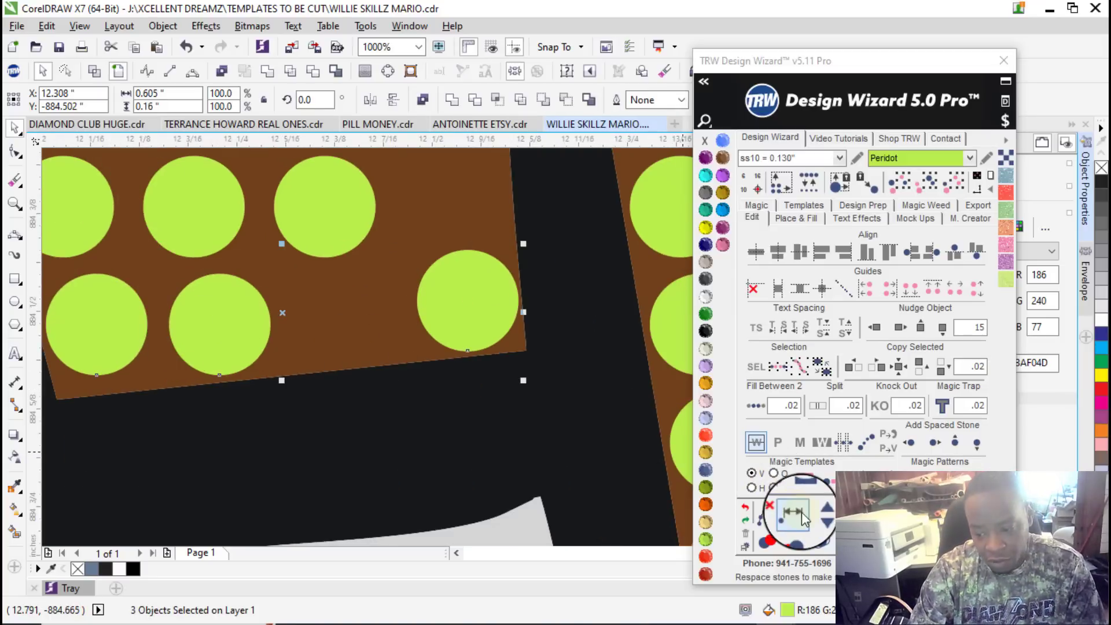
{"action": "left_click", "coordinate": [304, 476]}
Step: Lower the first base-row stone into the wedge's left corner and respace the row evenly as four stones
{"action": "scroll", "coordinate": [367, 446], "scroll_direction": "down", "scroll_amount": 3}
{"action": "scroll", "coordinate": [295, 397], "scroll_direction": "up", "scroll_amount": 5}
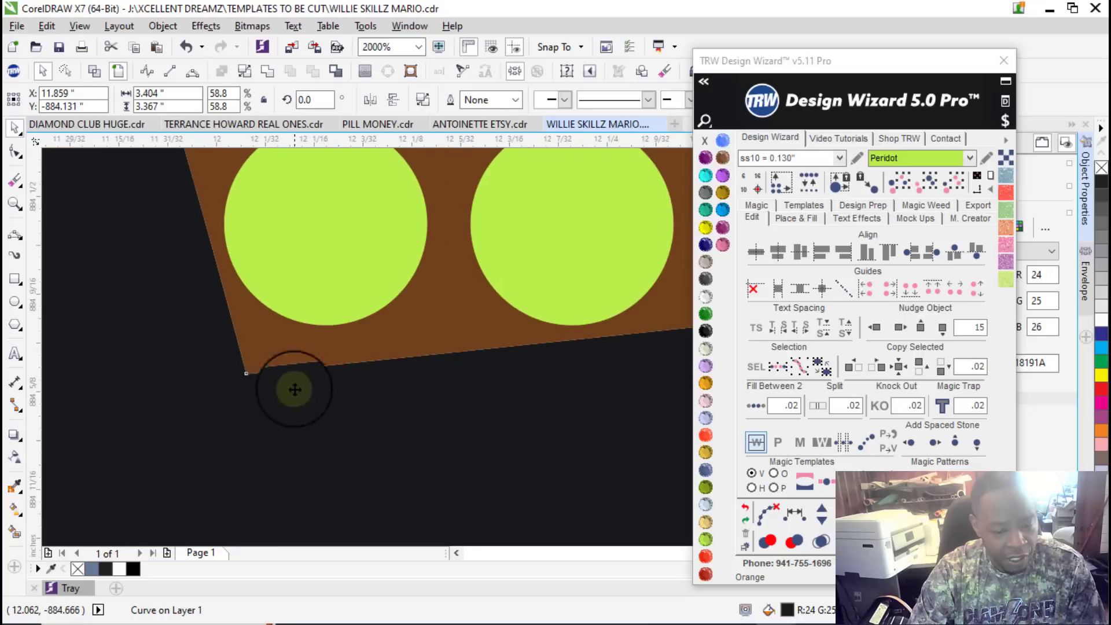
{"action": "left_click_drag", "start_coordinate": [305, 222], "coordinate": [308, 249]}
{"action": "scroll", "coordinate": [275, 255], "scroll_direction": "down", "scroll_amount": 1}
{"action": "left_click", "coordinate": [425, 234], "text": "shift"}
{"action": "left_click", "coordinate": [669, 233], "text": "shift"}
{"action": "left_click", "coordinate": [767, 512]}
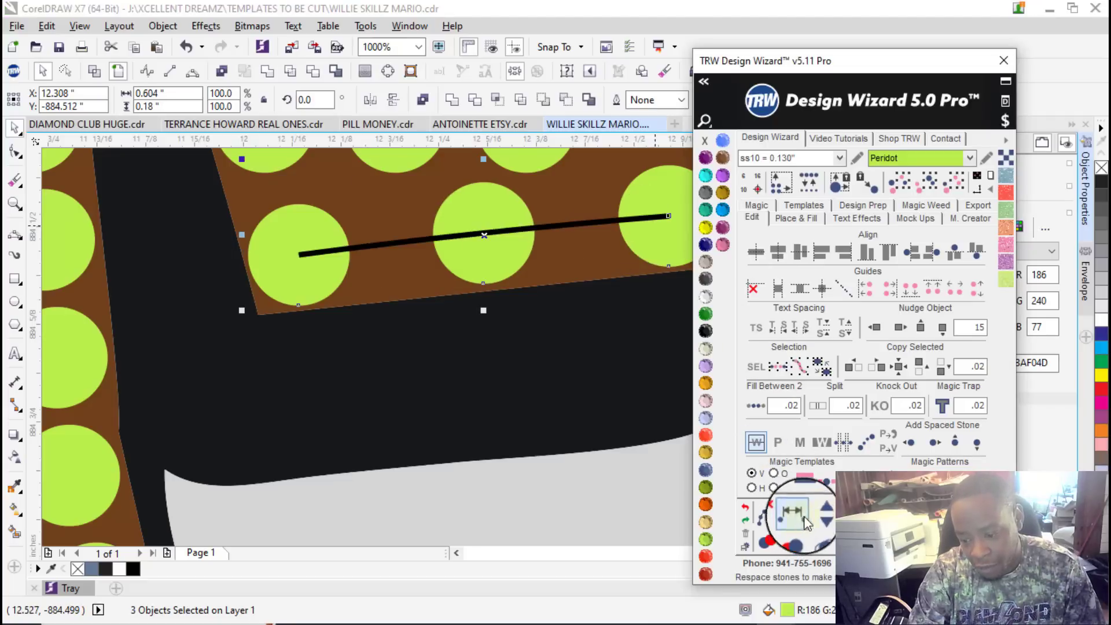
{"action": "left_click", "coordinate": [767, 512]}
{"action": "scroll", "coordinate": [347, 451], "scroll_direction": "down", "scroll_amount": 2}
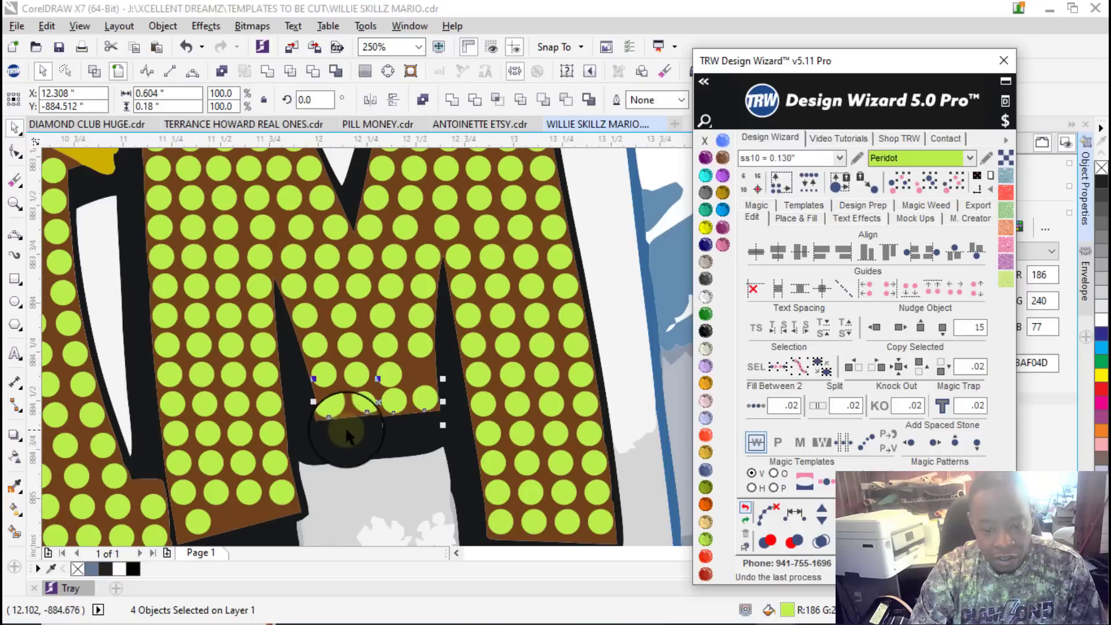
Step: Respace the five-stone column second from the right in the M of HIM's central wedge evenly, and clear the path
{"action": "left_click", "coordinate": [386, 284]}
{"action": "left_click", "coordinate": [379, 319], "text": "shift"}
{"action": "left_click", "coordinate": [383, 351], "text": "shift"}
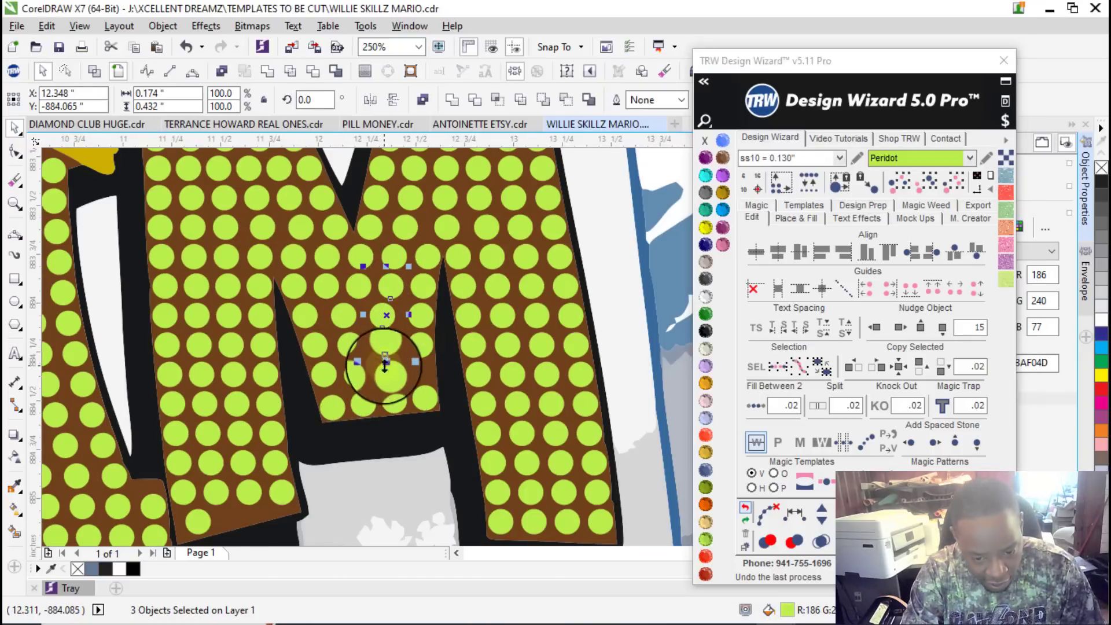
{"action": "left_click", "coordinate": [391, 381], "text": "shift"}
{"action": "left_click", "coordinate": [393, 402], "text": "shift"}
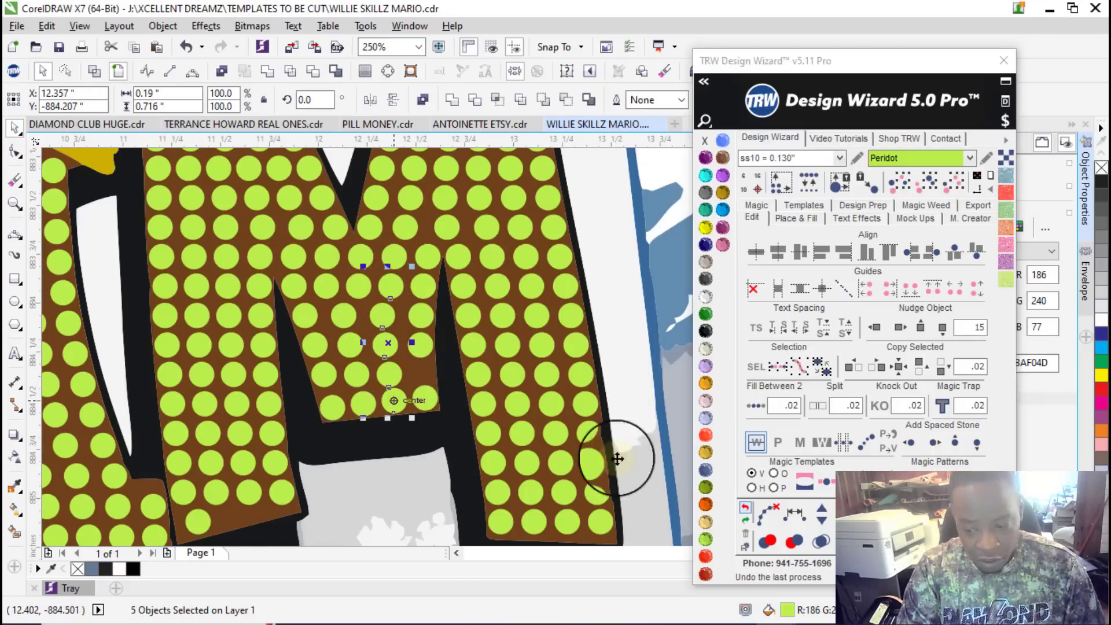
{"action": "left_click", "coordinate": [784, 517]}
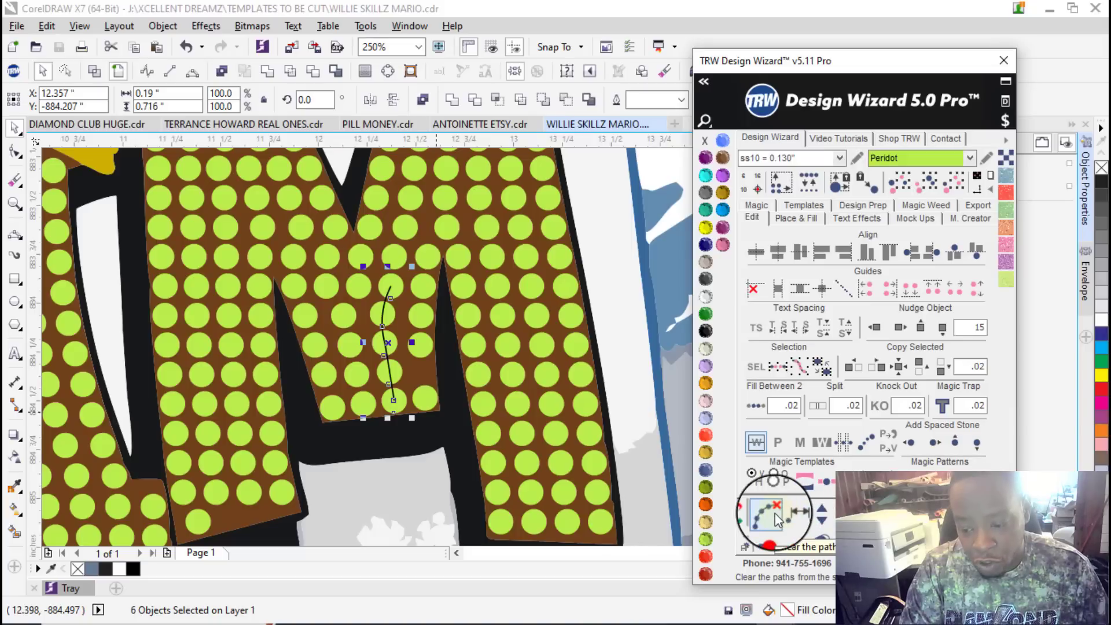
{"action": "left_click", "coordinate": [761, 506]}
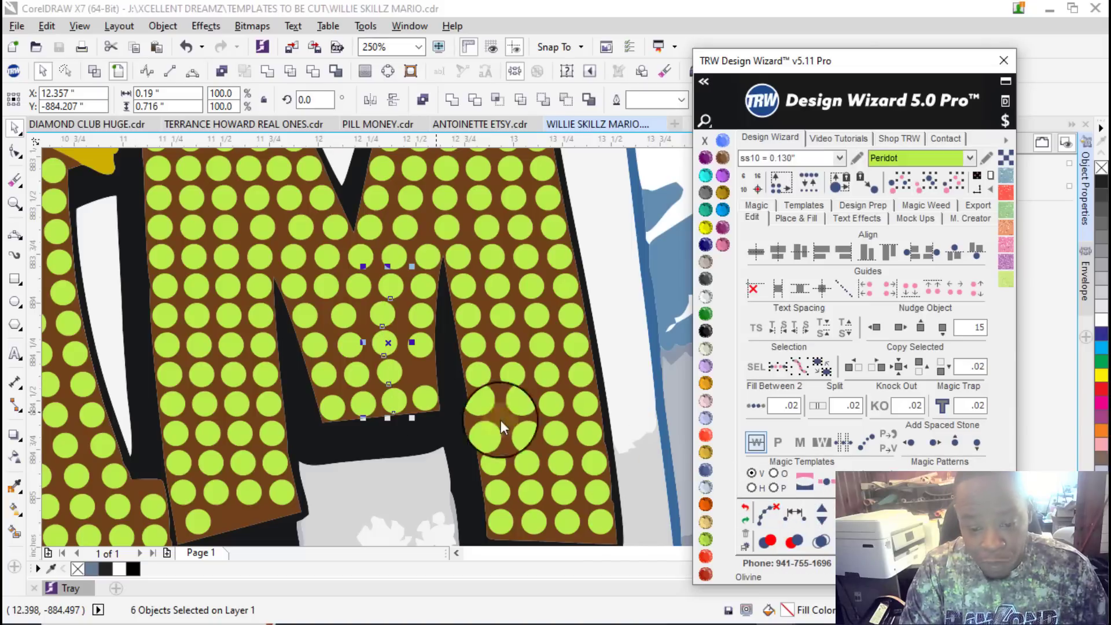
Step: Respace the six stones along the right edge of the M's central wedge evenly, and clear the path
{"action": "left_click", "coordinate": [425, 394]}
{"action": "left_click", "coordinate": [418, 313], "text": "shift"}
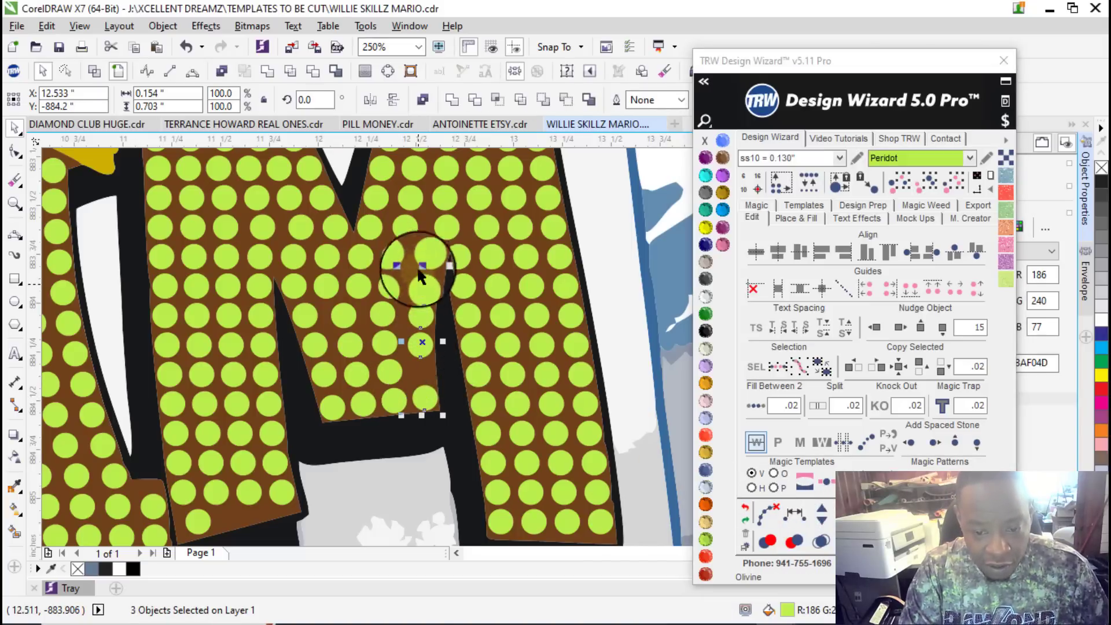
{"action": "left_click", "coordinate": [443, 218], "text": "shift"}
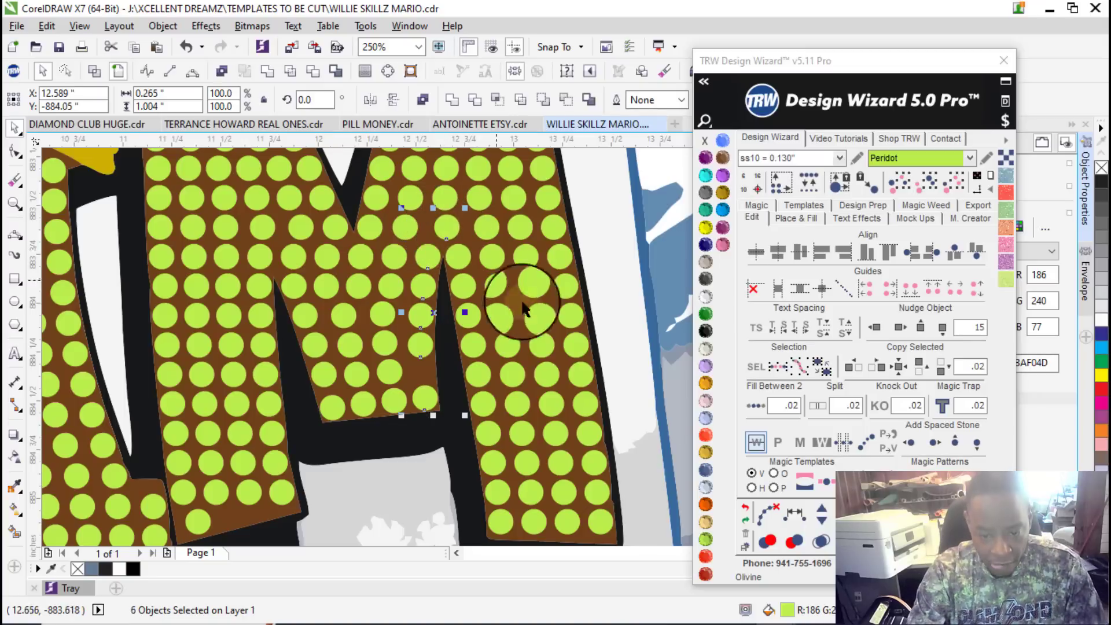
{"action": "left_click", "coordinate": [797, 512]}
{"action": "left_click", "coordinate": [824, 510]}
{"action": "left_click", "coordinate": [823, 509]}
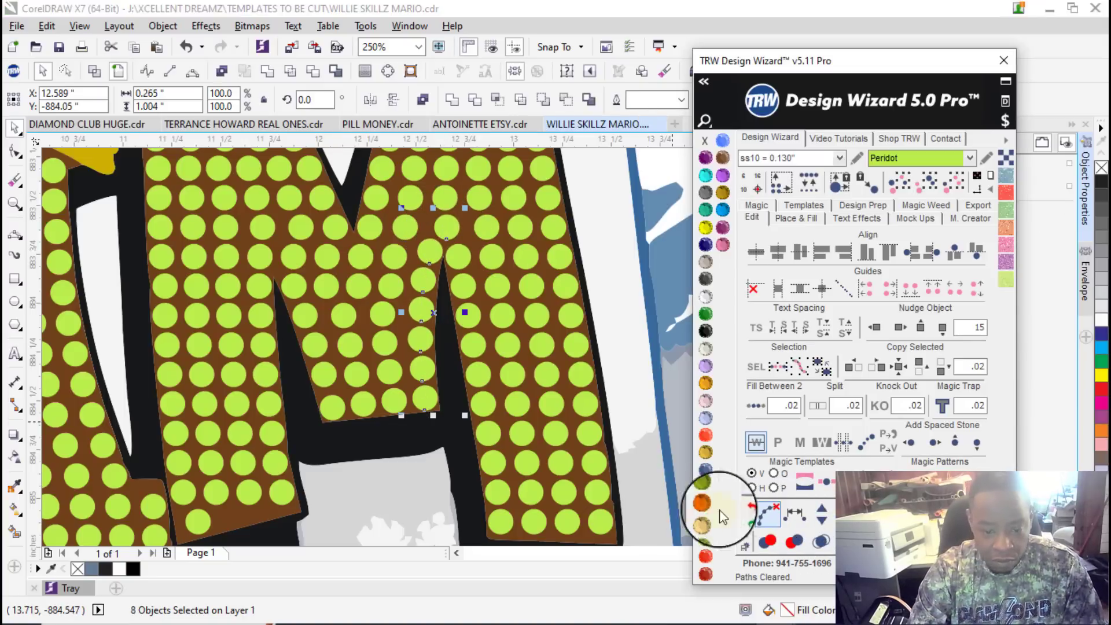
{"action": "left_click", "coordinate": [363, 387]}
{"action": "scroll", "coordinate": [361, 390], "scroll_direction": "down", "scroll_amount": 4}
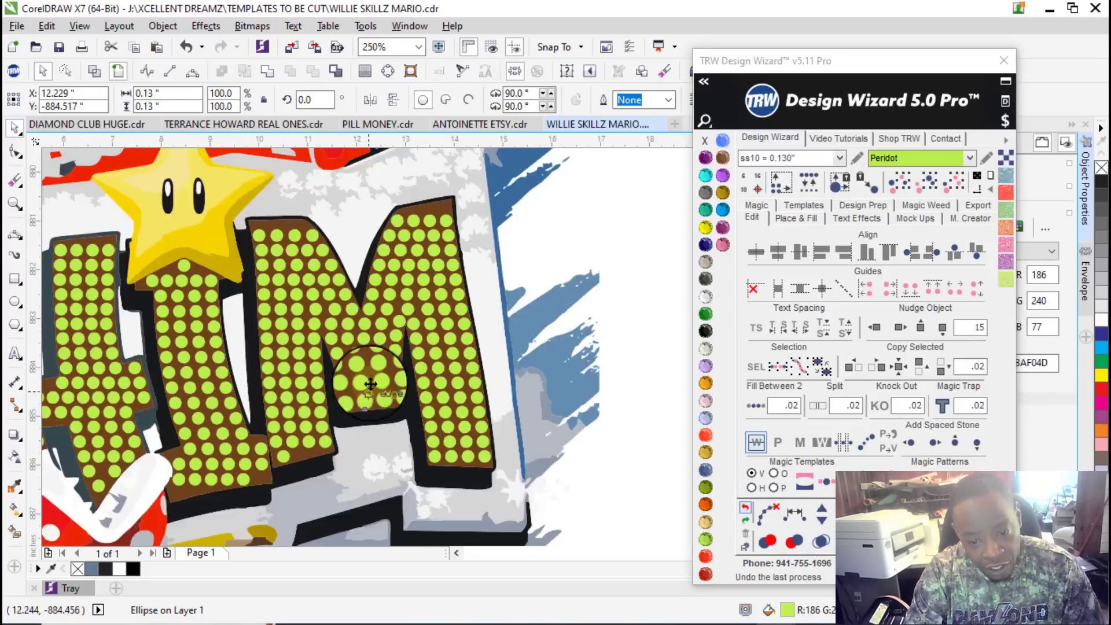
Step: Move the last top-row stone into the M's upper right corner and respace the outer right edge column evenly down to the base
{"action": "scroll", "coordinate": [463, 335], "scroll_direction": "up", "scroll_amount": 8}
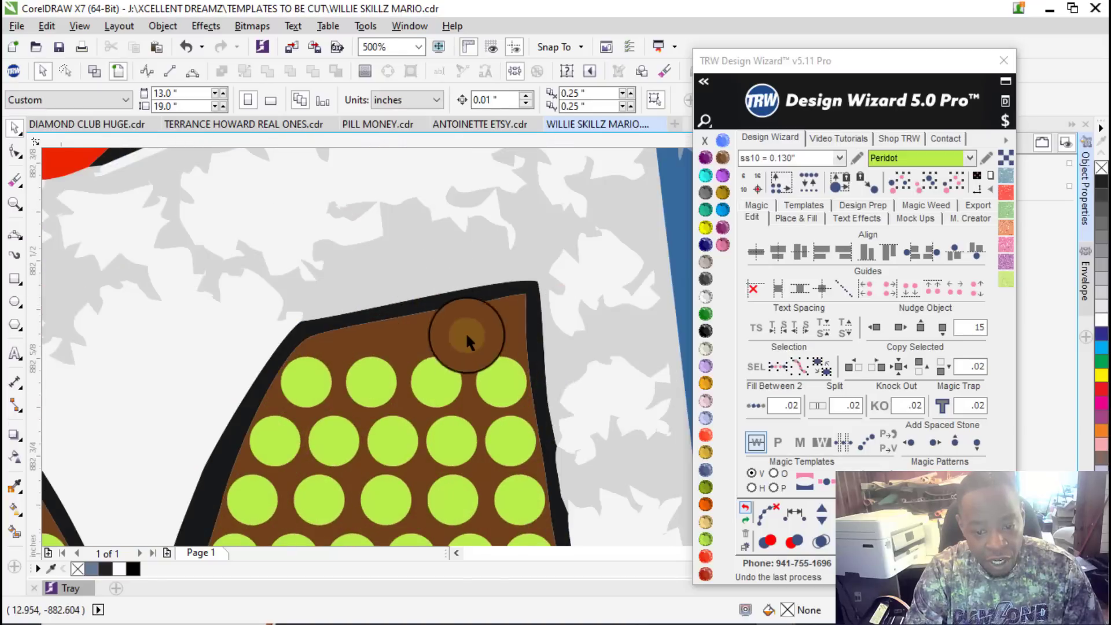
{"action": "left_click_drag", "start_coordinate": [523, 299], "coordinate": [522, 290]}
{"action": "scroll", "coordinate": [522, 290], "scroll_direction": "down", "scroll_amount": 4}
{"action": "left_click", "coordinate": [470, 340], "text": "shift"}
{"action": "left_click", "coordinate": [478, 373], "text": "shift"}
{"action": "left_click", "coordinate": [478, 395], "text": "shift"}
{"action": "left_click", "coordinate": [483, 422], "text": "shift"}
{"action": "left_click", "coordinate": [489, 452], "text": "shift"}
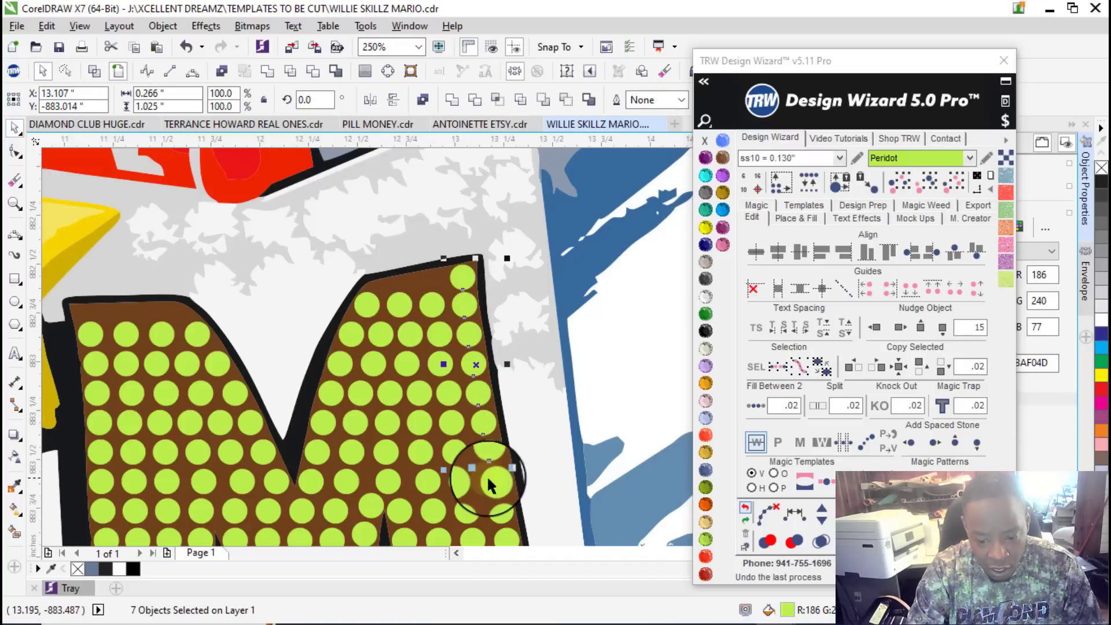
{"action": "left_click", "coordinate": [492, 481], "text": "shift"}
{"action": "left_click", "coordinate": [498, 509], "text": "shift"}
{"action": "scroll", "coordinate": [418, 363], "scroll_direction": "down", "scroll_amount": 3}
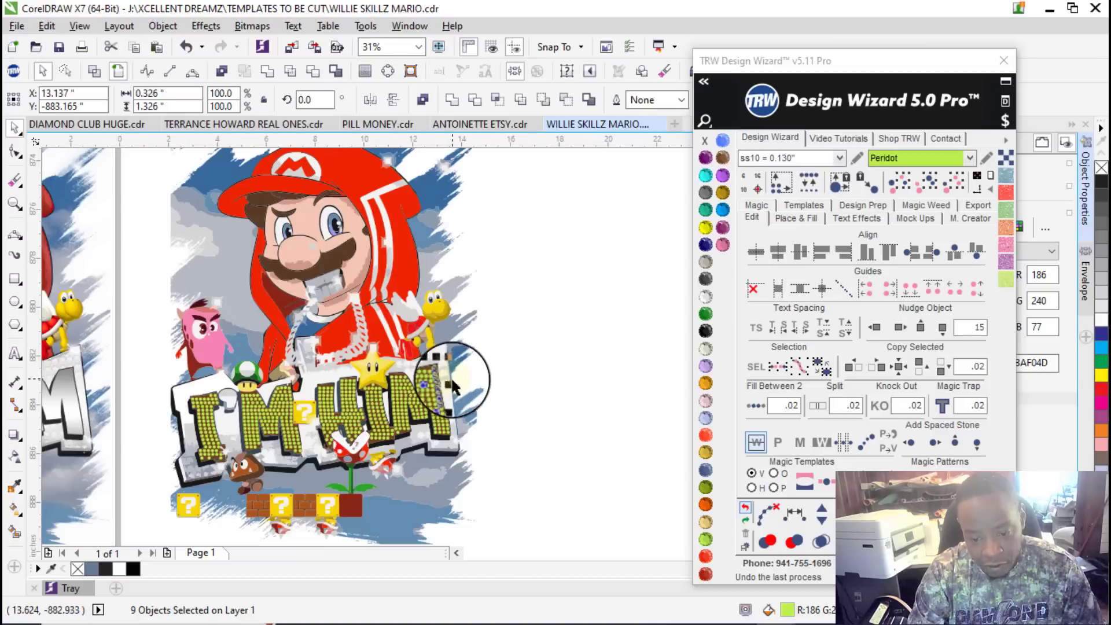
{"action": "scroll", "coordinate": [453, 446], "scroll_direction": "up", "scroll_amount": 3}
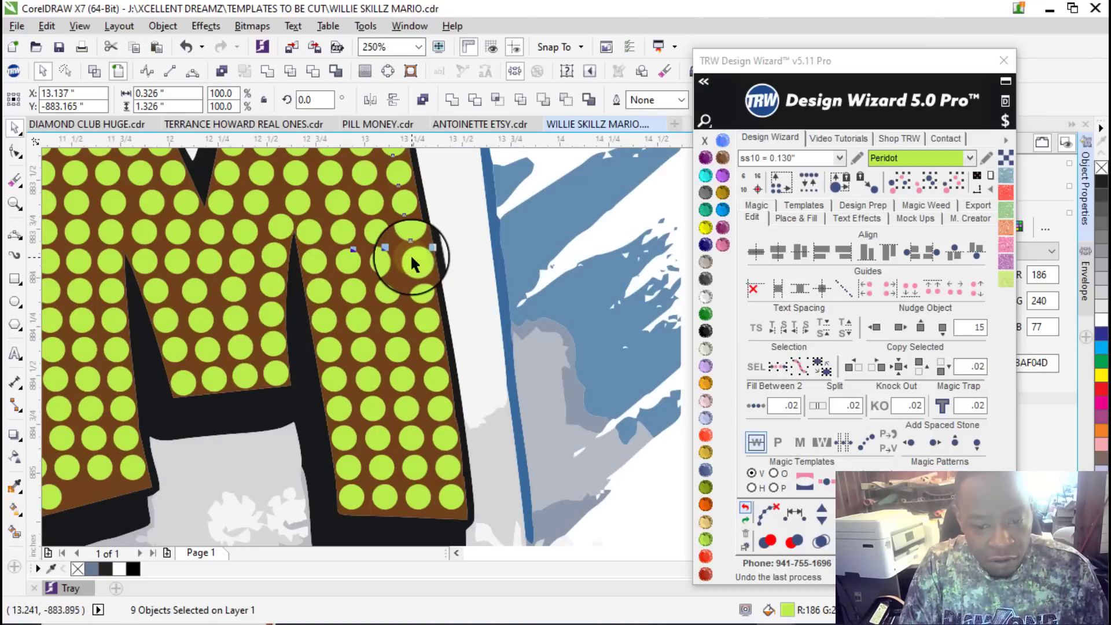
{"action": "left_click", "coordinate": [419, 298], "text": "shift"}
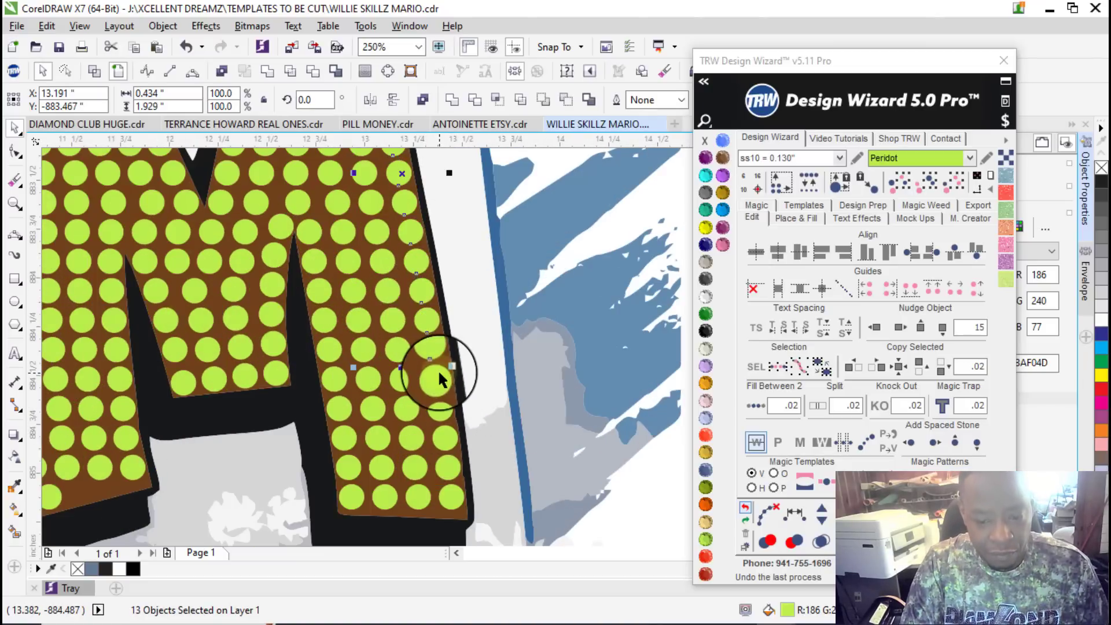
{"action": "left_click", "coordinate": [450, 495], "text": "shift"}
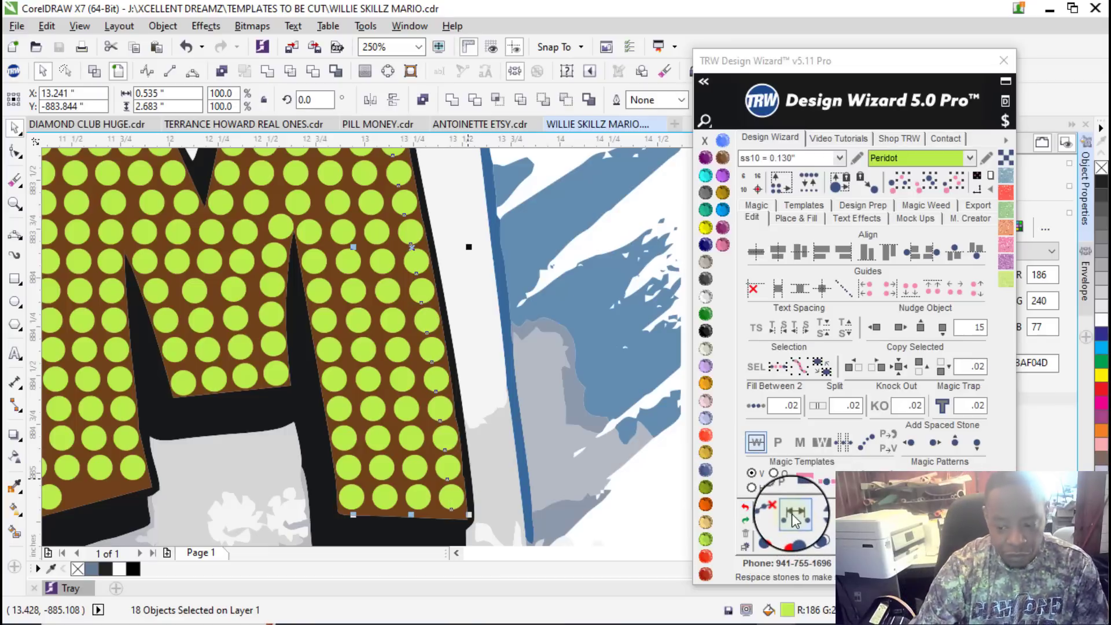
{"action": "left_click", "coordinate": [793, 517]}
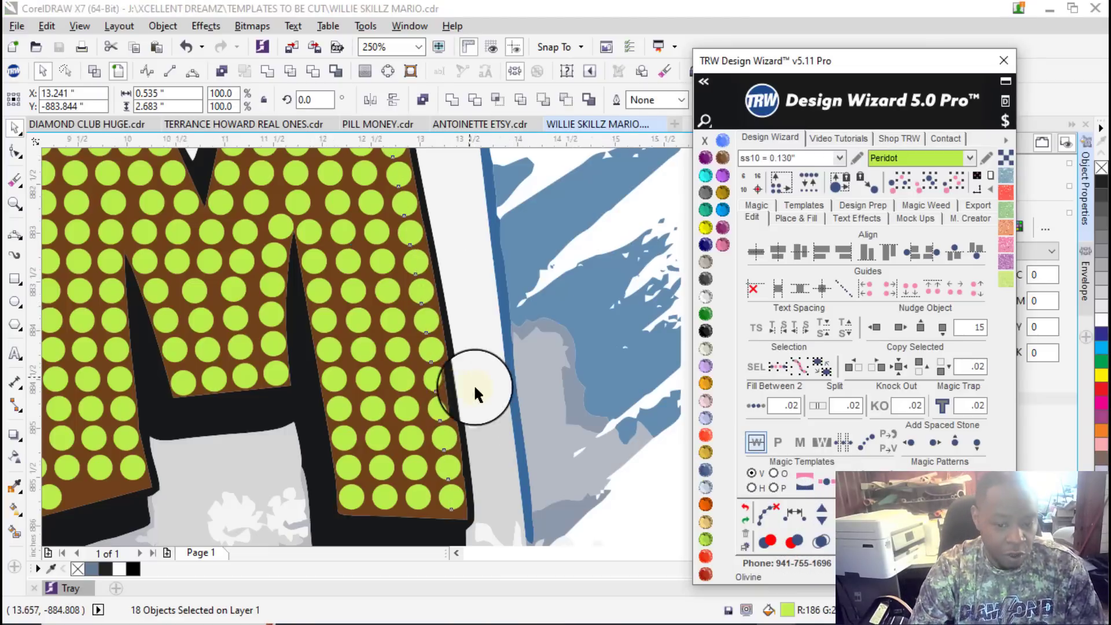
{"action": "scroll", "coordinate": [473, 384], "scroll_direction": "down", "scroll_amount": 6}
{"action": "left_click", "coordinate": [529, 329]}
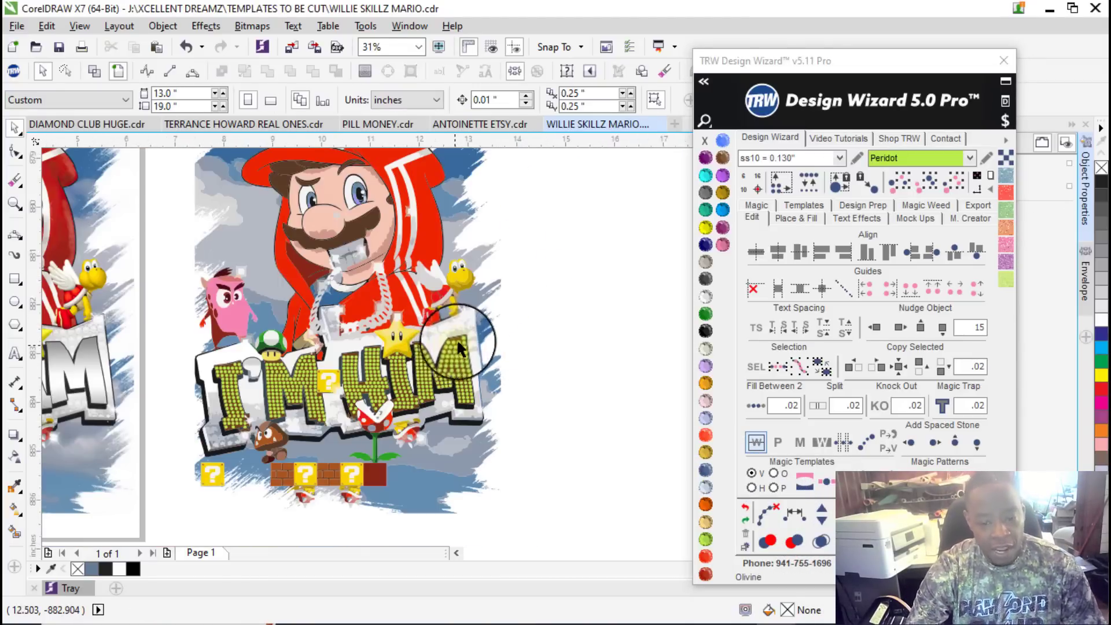
Step: Raise the two middle stones of the right stroke's top row to follow the slanted top edge of the M
{"action": "scroll", "coordinate": [457, 346], "scroll_direction": "up", "scroll_amount": 12}
{"action": "left_click_drag", "start_coordinate": [467, 368], "coordinate": [482, 286]}
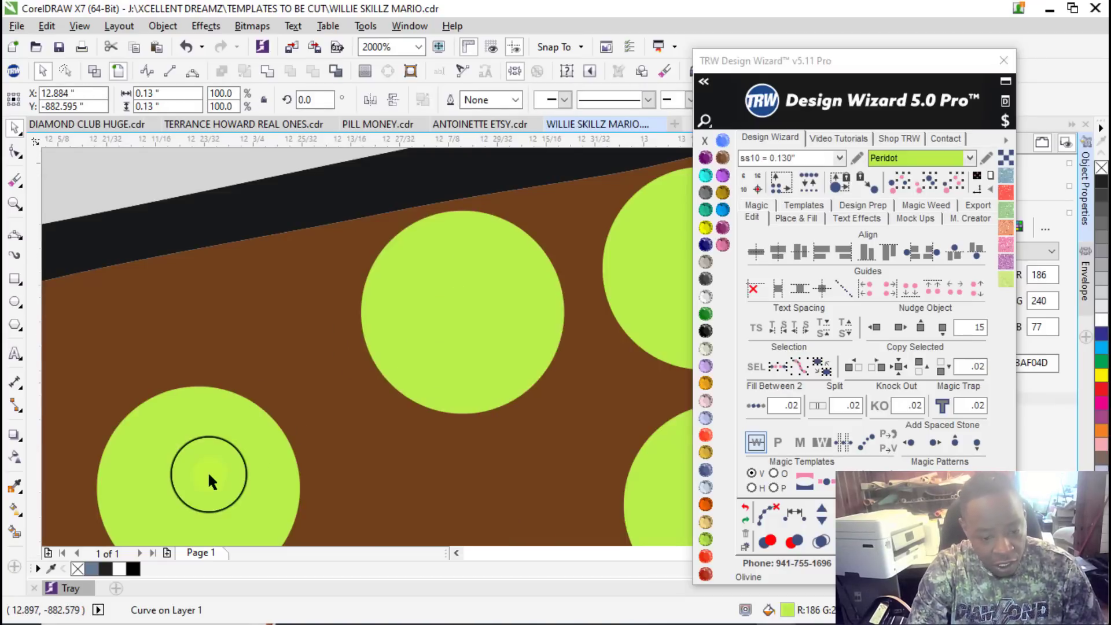
{"action": "left_click_drag", "start_coordinate": [209, 396], "coordinate": [198, 340]}
{"action": "scroll", "coordinate": [199, 340], "scroll_direction": "down", "scroll_amount": 4}
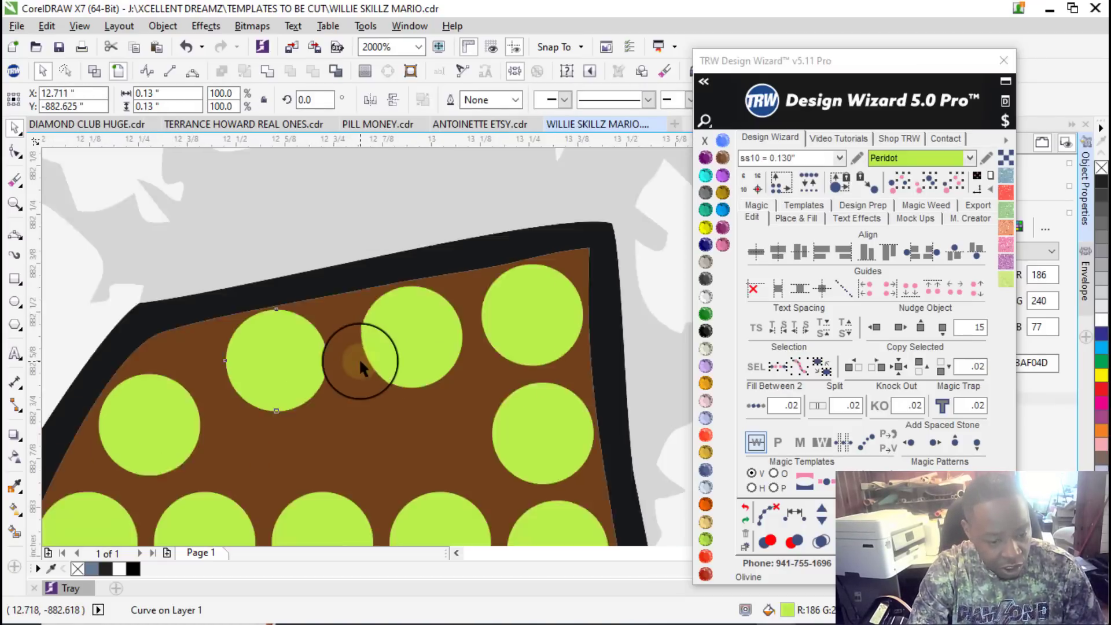
Step: Respace the stones along the right stroke's top edge and inner left edge evenly down to the notch, and clear the path
{"action": "scroll", "coordinate": [315, 364], "scroll_direction": "down", "scroll_amount": 2}
{"action": "left_click_drag", "start_coordinate": [340, 378], "coordinate": [377, 350]}
{"action": "left_click", "coordinate": [312, 370], "text": "shift"}
{"action": "left_click", "coordinate": [285, 383], "text": "shift"}
{"action": "left_click", "coordinate": [262, 444], "text": "shift"}
{"action": "left_click", "coordinate": [237, 494], "text": "shift"}
{"action": "left_click", "coordinate": [233, 521], "text": "shift"}
{"action": "scroll", "coordinate": [249, 385], "scroll_direction": "down", "scroll_amount": 3}
{"action": "scroll", "coordinate": [260, 423], "scroll_direction": "up", "scroll_amount": 3}
{"action": "left_click", "coordinate": [260, 423], "text": "shift"}
{"action": "left_click", "coordinate": [236, 483], "text": "shift"}
{"action": "left_click", "coordinate": [800, 516]}
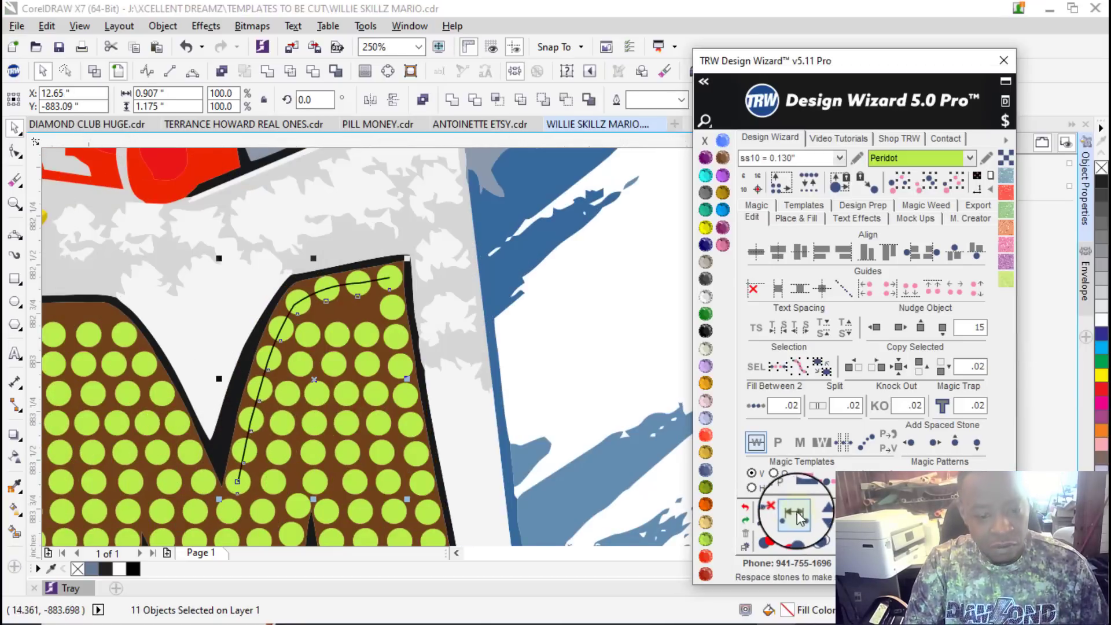
{"action": "left_click", "coordinate": [768, 512]}
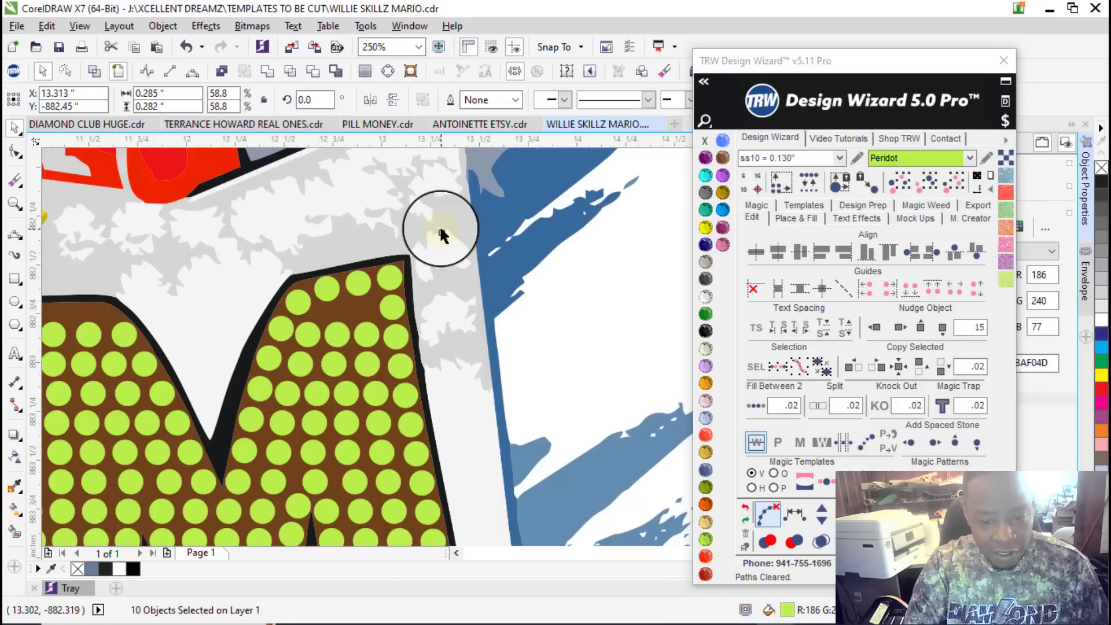
Step: Respace the top six stones of the column second from the right in the M's right stroke, and clear the path
{"action": "left_click", "coordinate": [358, 282]}
{"action": "left_click", "coordinate": [361, 339], "text": "shift"}
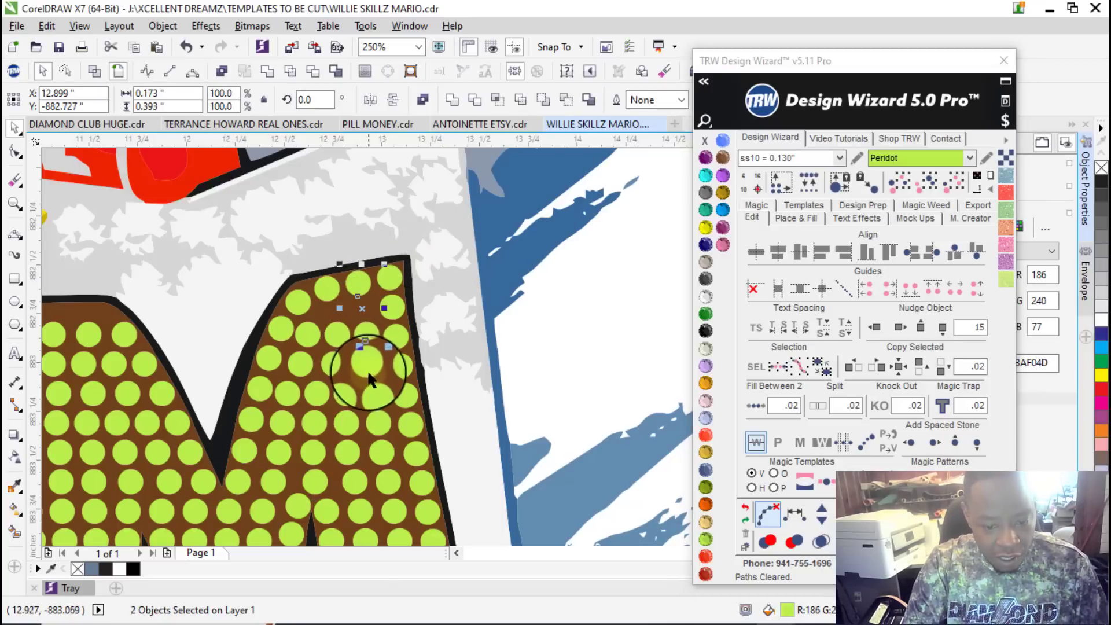
{"action": "left_click", "coordinate": [375, 399], "text": "shift"}
{"action": "left_click", "coordinate": [376, 429], "text": "shift"}
{"action": "left_click", "coordinate": [392, 455], "text": "shift"}
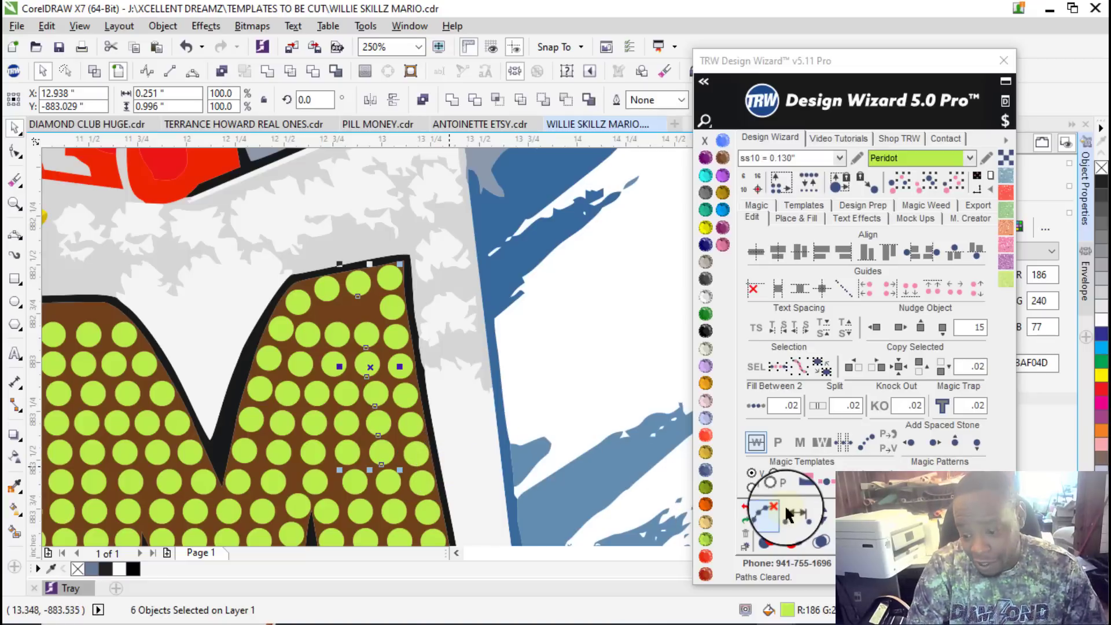
{"action": "left_click", "coordinate": [797, 517]}
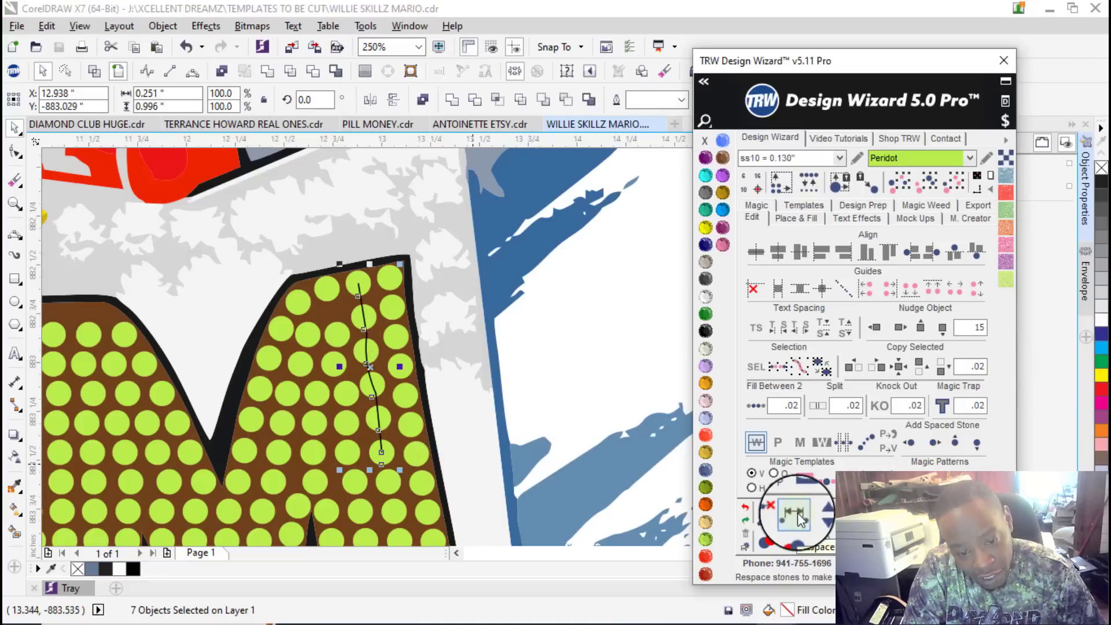
{"action": "left_click", "coordinate": [766, 514]}
{"action": "scroll", "coordinate": [397, 330], "scroll_direction": "down", "scroll_amount": 5}
{"action": "left_click", "coordinate": [490, 308]}
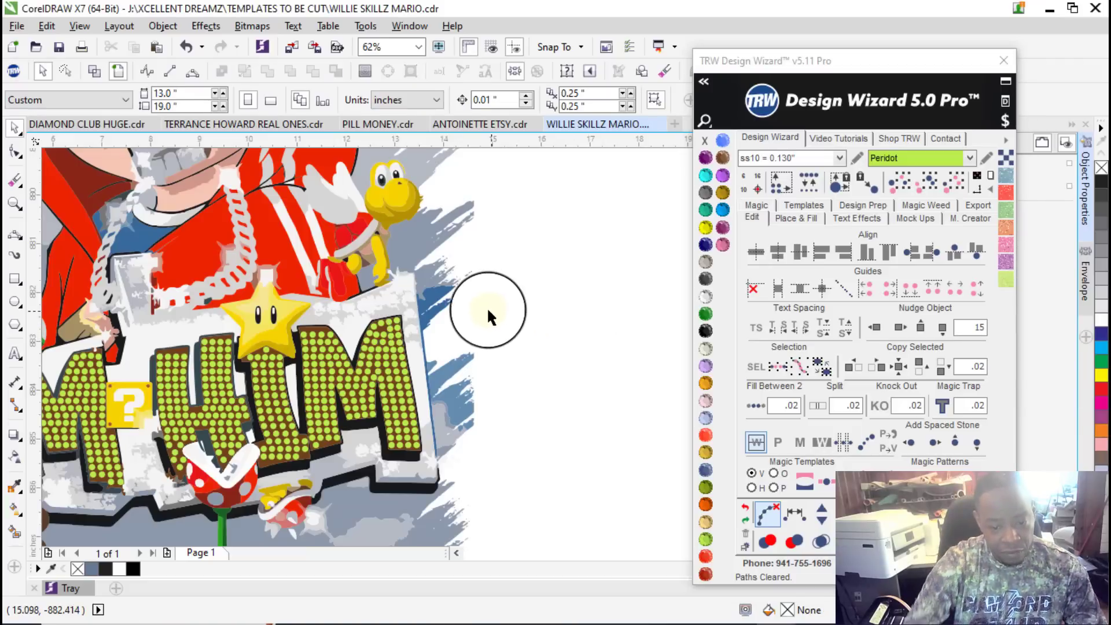
Step: Respace the whole column second from the right in the M's right stroke evenly down to its base, and clear the path
{"action": "scroll", "coordinate": [407, 372], "scroll_direction": "up", "scroll_amount": 3}
{"action": "scroll", "coordinate": [396, 405], "scroll_direction": "up", "scroll_amount": 3}
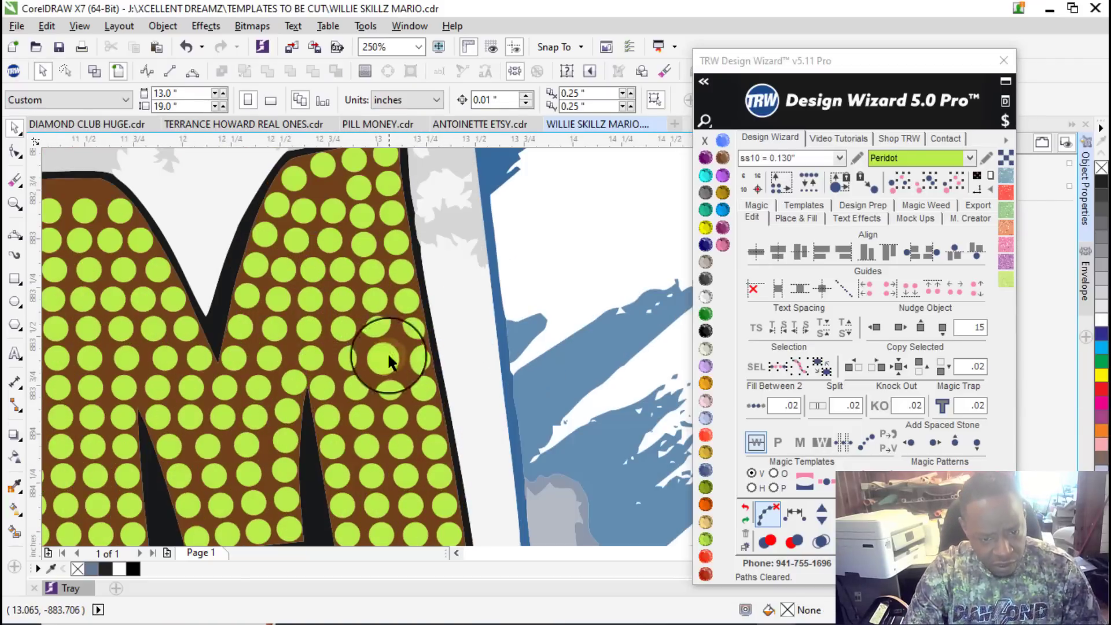
{"action": "left_click", "coordinate": [358, 183]}
{"action": "left_click_drag", "start_coordinate": [365, 215], "coordinate": [392, 391]}
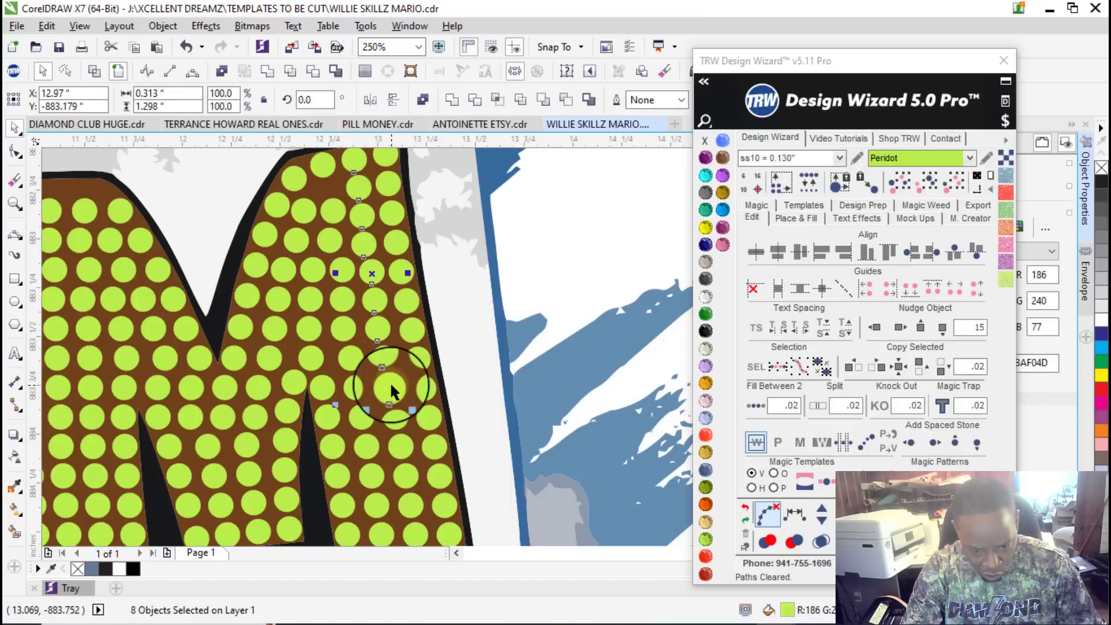
{"action": "left_click_drag", "start_coordinate": [399, 432], "coordinate": [405, 461]}
{"action": "left_click", "coordinate": [411, 505], "text": "shift"}
{"action": "scroll", "coordinate": [441, 332], "scroll_direction": "down", "scroll_amount": 2}
{"action": "scroll", "coordinate": [441, 398], "scroll_direction": "up", "scroll_amount": 2}
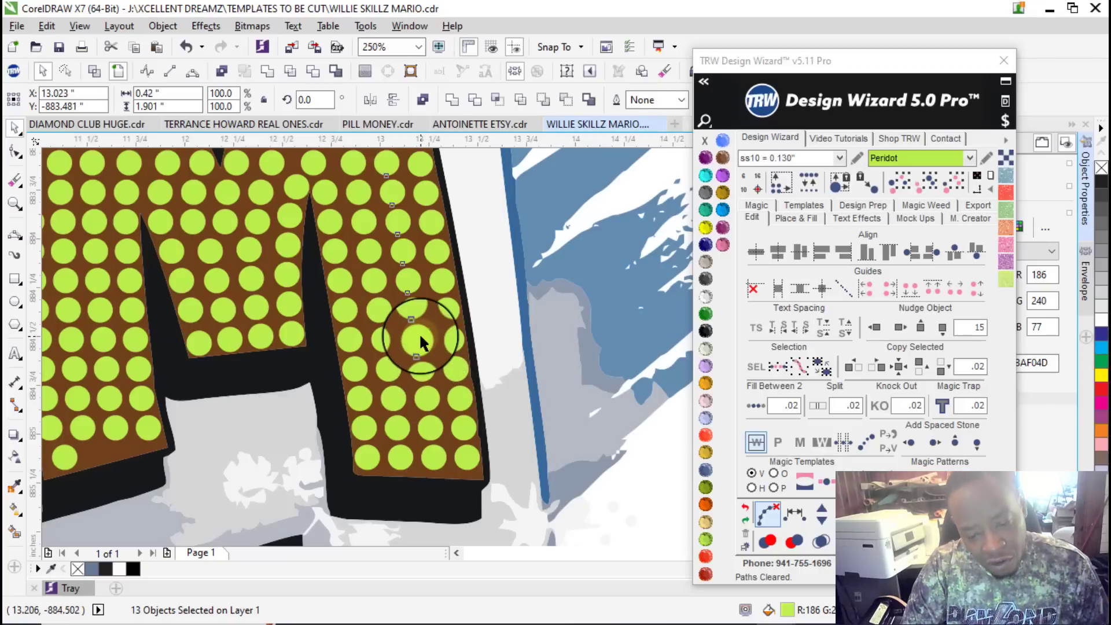
{"action": "left_click", "coordinate": [428, 379], "text": "shift"}
{"action": "left_click", "coordinate": [425, 397], "text": "shift"}
{"action": "left_click", "coordinate": [429, 427], "text": "shift"}
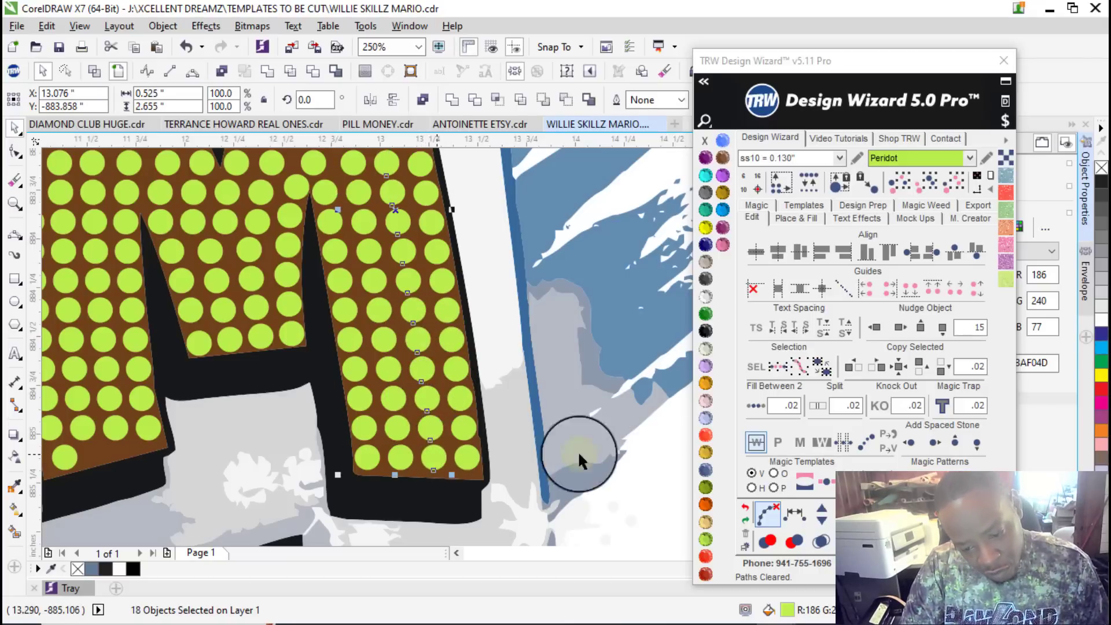
{"action": "left_click", "coordinate": [434, 459], "text": "shift"}
{"action": "left_click", "coordinate": [796, 519]}
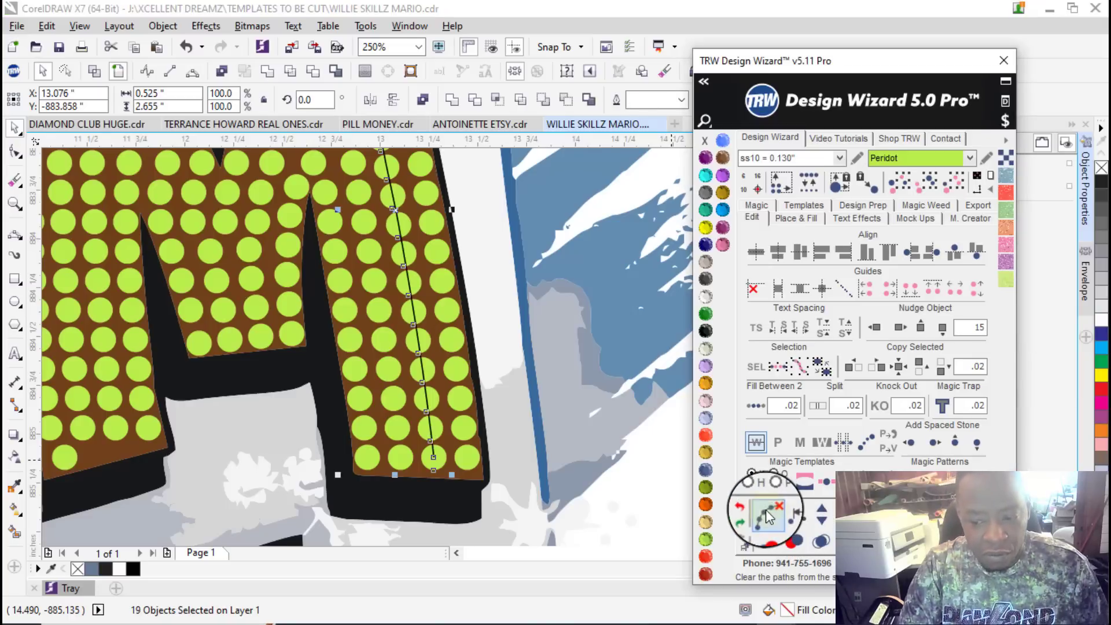
{"action": "scroll", "coordinate": [423, 389], "scroll_direction": "down", "scroll_amount": 2}
{"action": "left_click", "coordinate": [609, 343]}
Step: Respace the third column from the right in the M's right stroke evenly down to its base, and clear the path
{"action": "scroll", "coordinate": [404, 277], "scroll_direction": "up", "scroll_amount": 2}
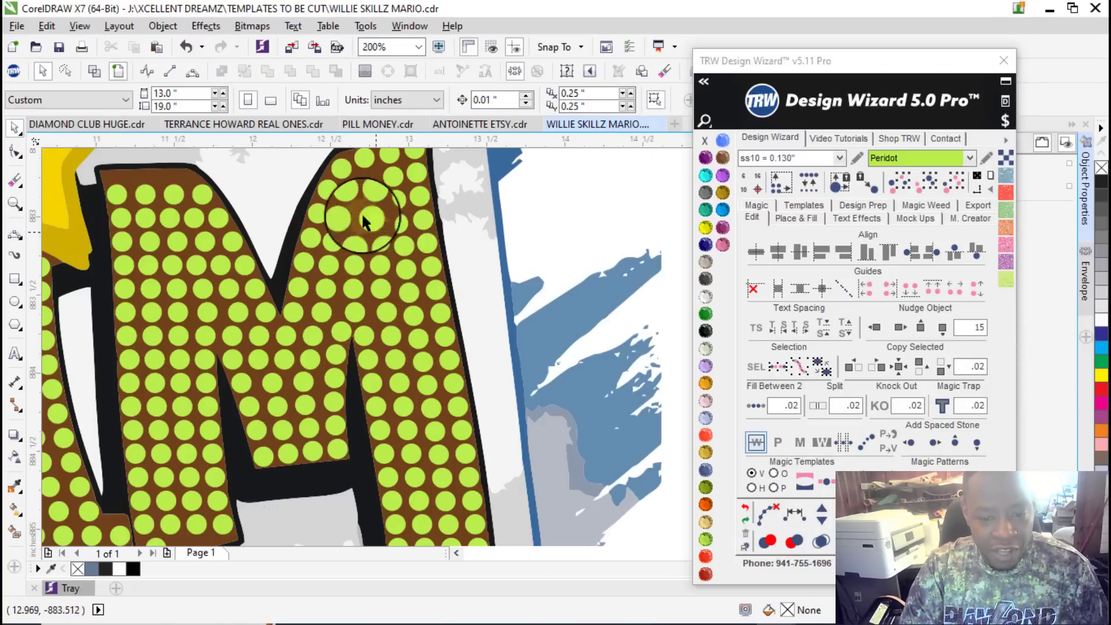
{"action": "scroll", "coordinate": [370, 180], "scroll_direction": "up", "scroll_amount": 2}
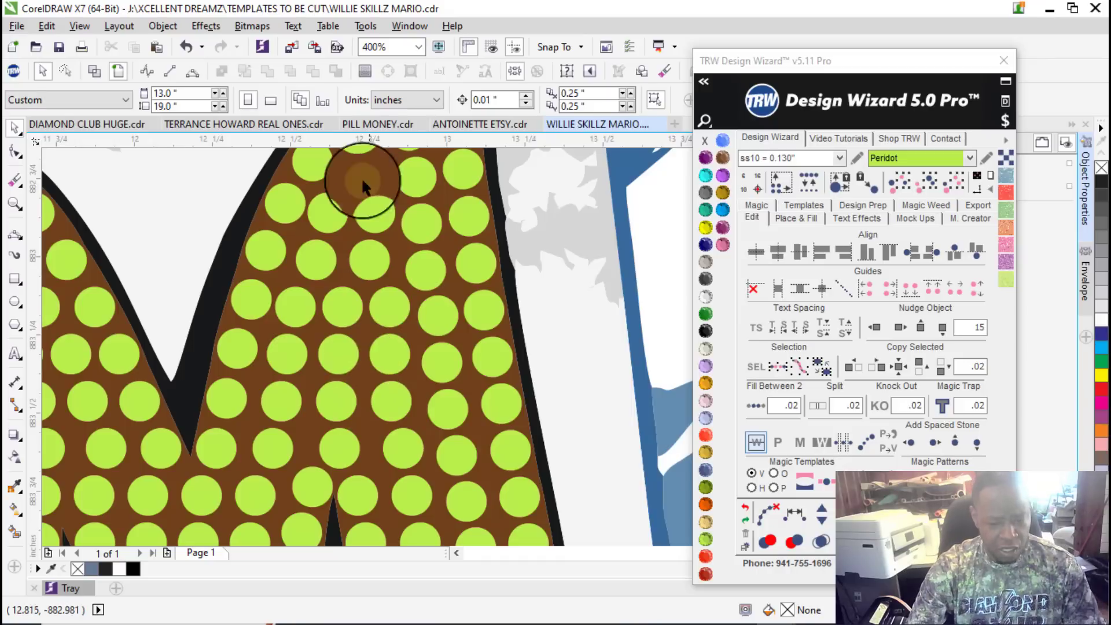
{"action": "mouse_move", "coordinate": [376, 200]}
{"action": "left_mouse_down"}
{"action": "mouse_move", "coordinate": [349, 255]}
{"action": "mouse_move", "coordinate": [361, 160]}
{"action": "mouse_move", "coordinate": [375, 220]}
{"action": "left_mouse_up"}
{"action": "left_click_drag", "start_coordinate": [371, 263], "coordinate": [397, 313]}
{"action": "left_click_drag", "start_coordinate": [384, 401], "coordinate": [413, 473]}
{"action": "scroll", "coordinate": [374, 255], "scroll_direction": "down", "scroll_amount": 2}
{"action": "scroll", "coordinate": [412, 443], "scroll_direction": "up", "scroll_amount": 2}
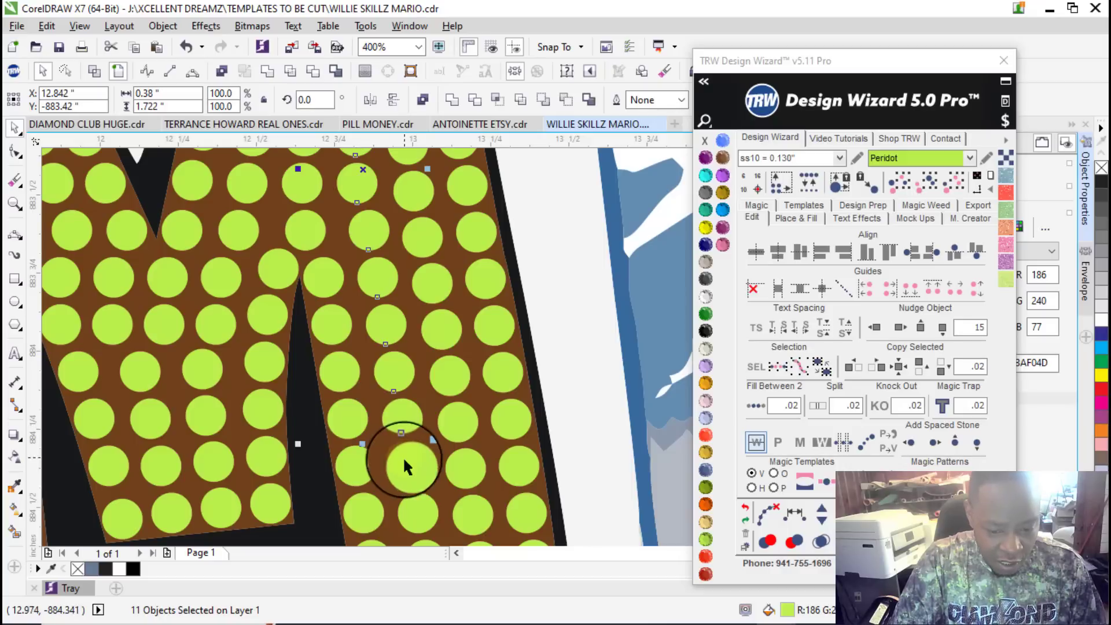
{"action": "scroll", "coordinate": [399, 258], "scroll_direction": "down", "scroll_amount": 2}
{"action": "mouse_move", "coordinate": [401, 255]}
{"action": "left_mouse_down"}
{"action": "mouse_move", "coordinate": [413, 451]}
{"action": "mouse_move", "coordinate": [413, 353]}
{"action": "mouse_move", "coordinate": [407, 435]}
{"action": "mouse_move", "coordinate": [410, 425]}
{"action": "mouse_move", "coordinate": [425, 510]}
{"action": "left_mouse_up"}
{"action": "scroll", "coordinate": [412, 445], "scroll_direction": "up", "scroll_amount": 2}
{"action": "left_click", "coordinate": [768, 514]}
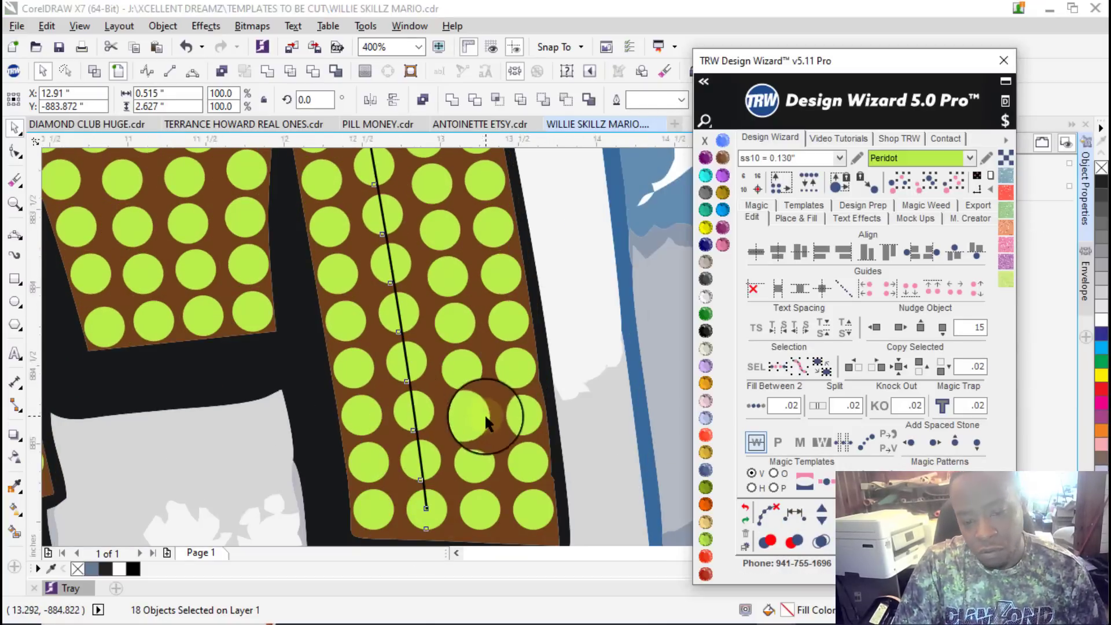
{"action": "scroll", "coordinate": [484, 421], "scroll_direction": "down", "scroll_amount": 4}
{"action": "scroll", "coordinate": [471, 281], "scroll_direction": "up", "scroll_amount": 2}
{"action": "left_click", "coordinate": [774, 512]}
{"action": "scroll", "coordinate": [496, 273], "scroll_direction": "down", "scroll_amount": 3}
{"action": "left_click", "coordinate": [556, 273]}
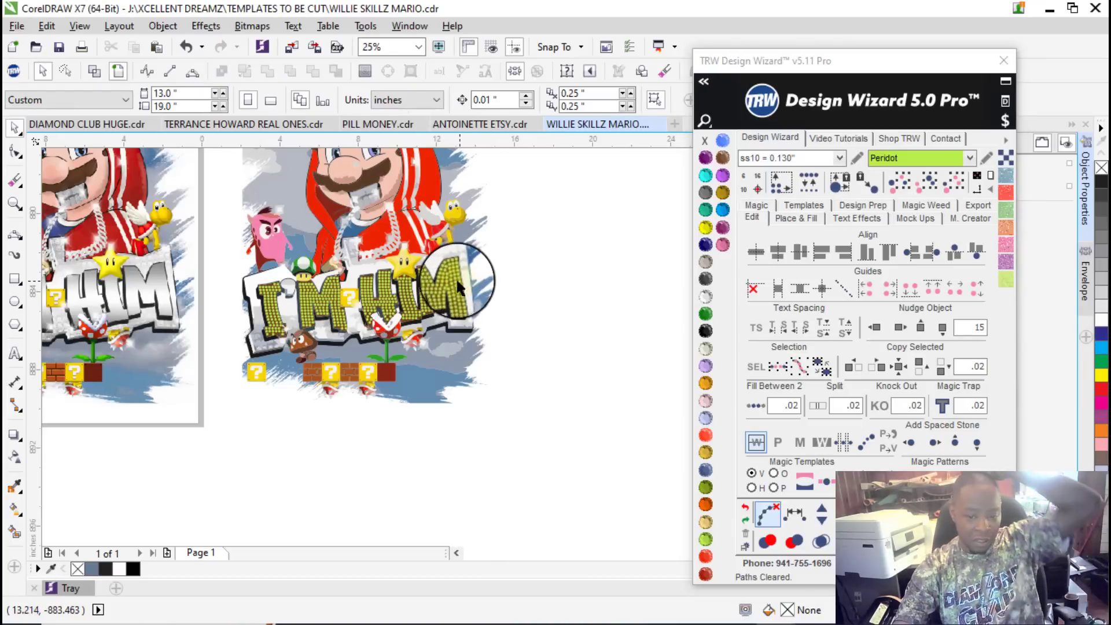
{"action": "scroll", "coordinate": [461, 287], "scroll_direction": "up", "scroll_amount": 2}
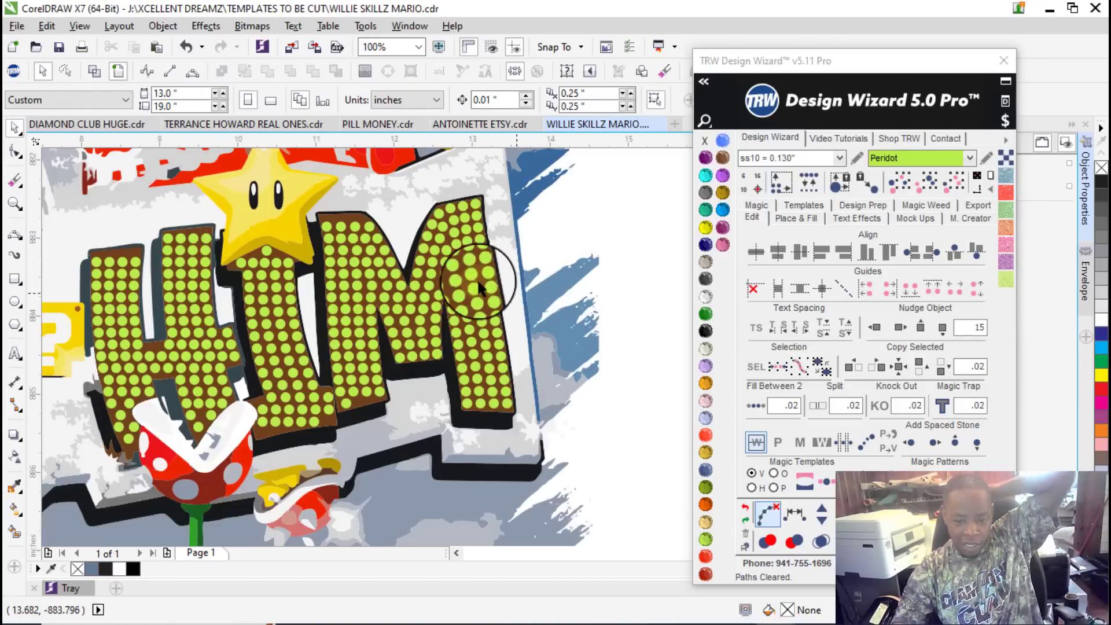
Step: Move the stone just above the inner notch of the M's right stroke slightly up and left
{"action": "scroll", "coordinate": [501, 283], "scroll_direction": "up", "scroll_amount": 2}
{"action": "scroll", "coordinate": [405, 281], "scroll_direction": "up", "scroll_amount": 2}
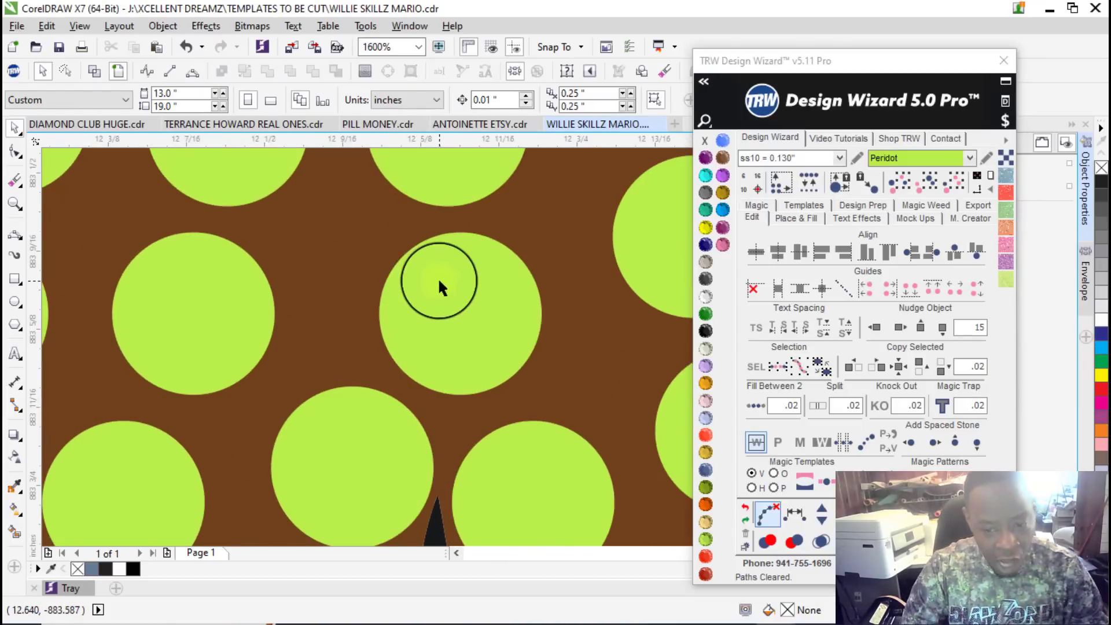
{"action": "scroll", "coordinate": [438, 277], "scroll_direction": "down", "scroll_amount": 2}
{"action": "scroll", "coordinate": [440, 283], "scroll_direction": "up", "scroll_amount": 2}
{"action": "left_click_drag", "start_coordinate": [482, 307], "coordinate": [399, 278]}
Step: Respace the row of six stones crossing the M's right stroke above the notch with one stone added, and clear the path
{"action": "scroll", "coordinate": [399, 277], "scroll_direction": "down", "scroll_amount": 1}
{"action": "left_click", "coordinate": [169, 280]}
{"action": "left_click", "coordinate": [294, 293], "text": "shift"}
{"action": "left_click", "coordinate": [377, 278], "text": "shift"}
{"action": "left_click", "coordinate": [544, 254], "text": "shift"}
{"action": "scroll", "coordinate": [400, 322], "scroll_direction": "down", "scroll_amount": 1}
{"action": "scroll", "coordinate": [399, 322], "scroll_direction": "down", "scroll_amount": 1}
{"action": "scroll", "coordinate": [463, 294], "scroll_direction": "up", "scroll_amount": 2}
{"action": "left_click", "coordinate": [462, 292], "text": "shift"}
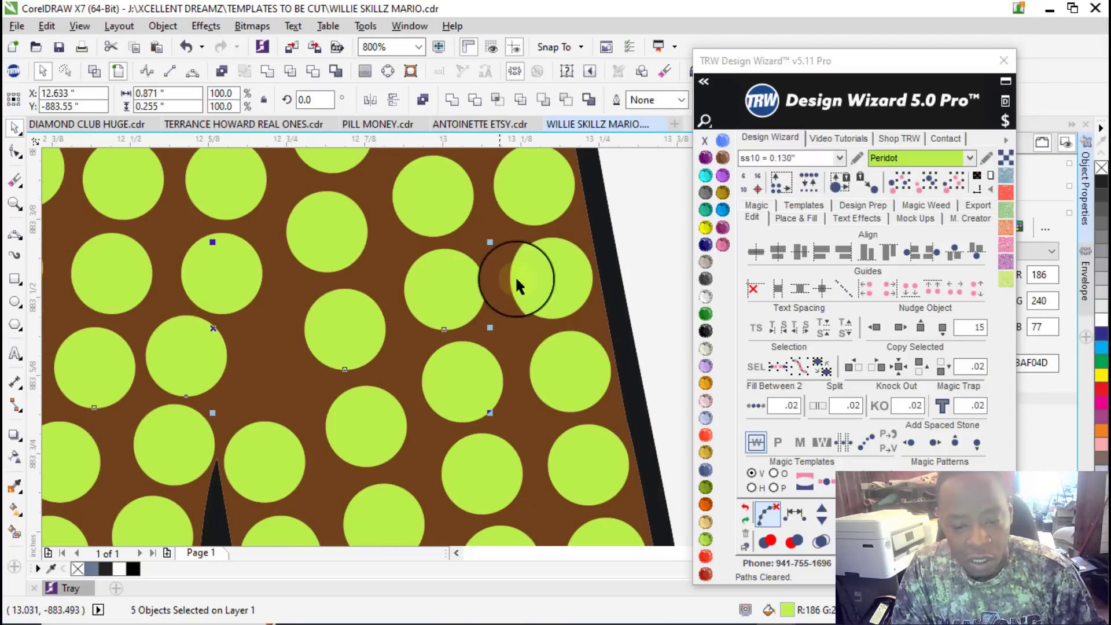
{"action": "left_click_drag", "start_coordinate": [554, 282], "coordinate": [554, 282]}
{"action": "left_click", "coordinate": [768, 512]}
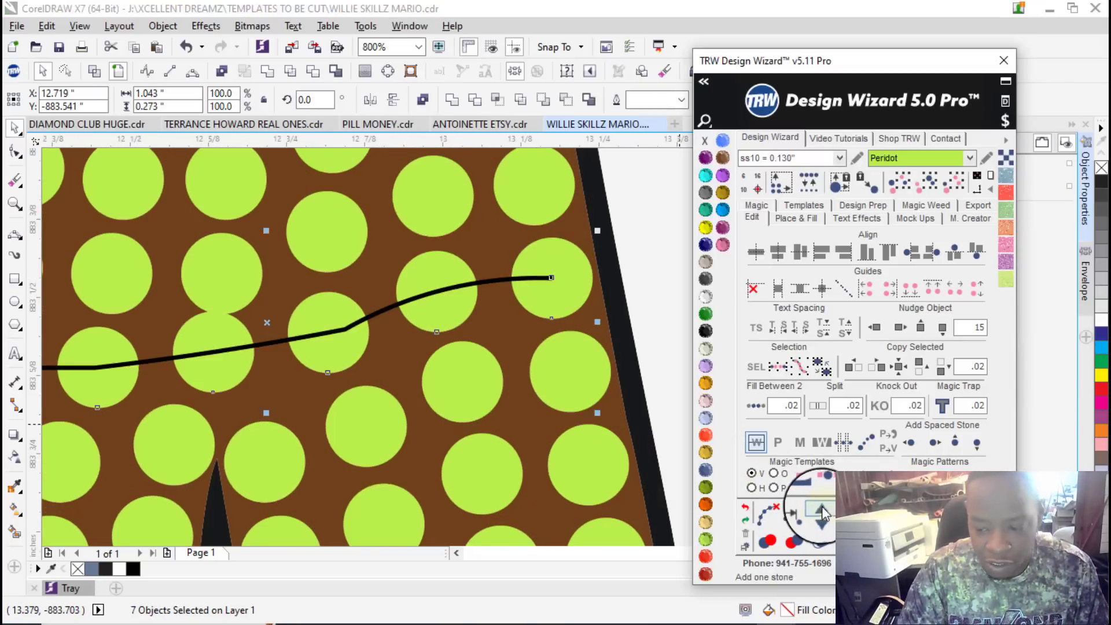
{"action": "left_click", "coordinate": [761, 513]}
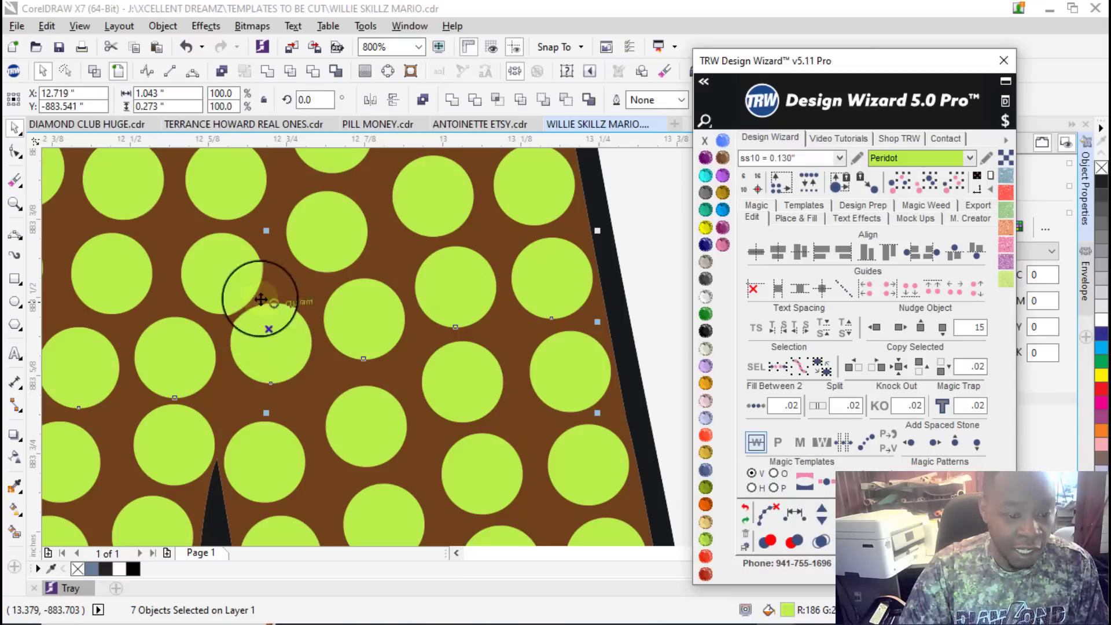
Step: Respace the four stones running down past the notch in the M's right stroke evenly, and clear the path
{"action": "left_click", "coordinate": [227, 170]}
{"action": "left_click", "coordinate": [211, 276], "text": "shift"}
{"action": "left_click", "coordinate": [264, 335], "text": "shift"}
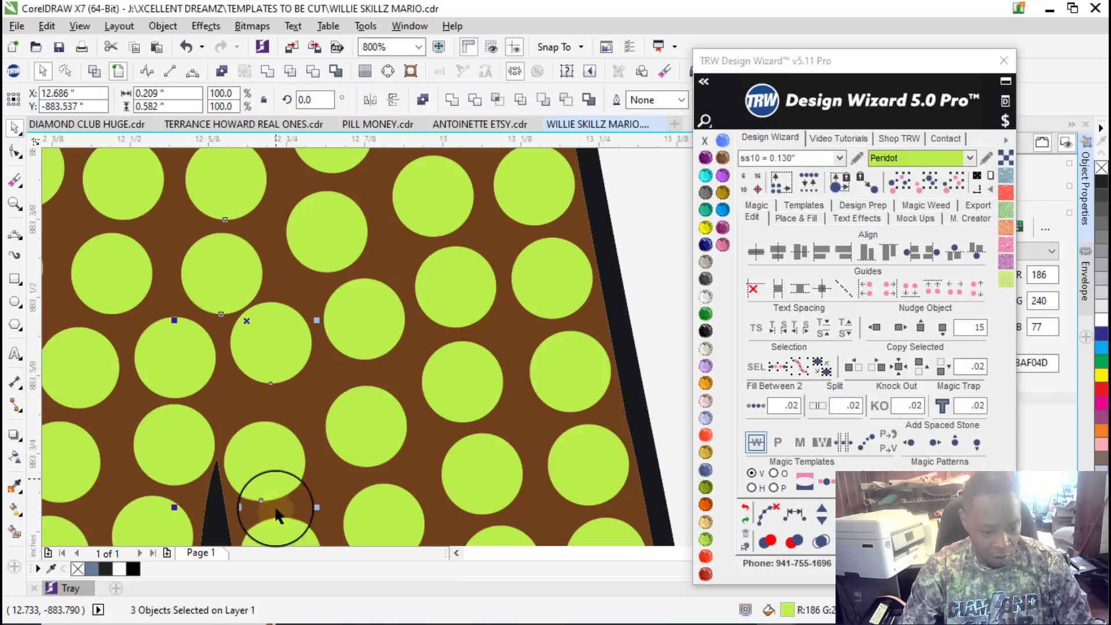
{"action": "left_click", "coordinate": [793, 515]}
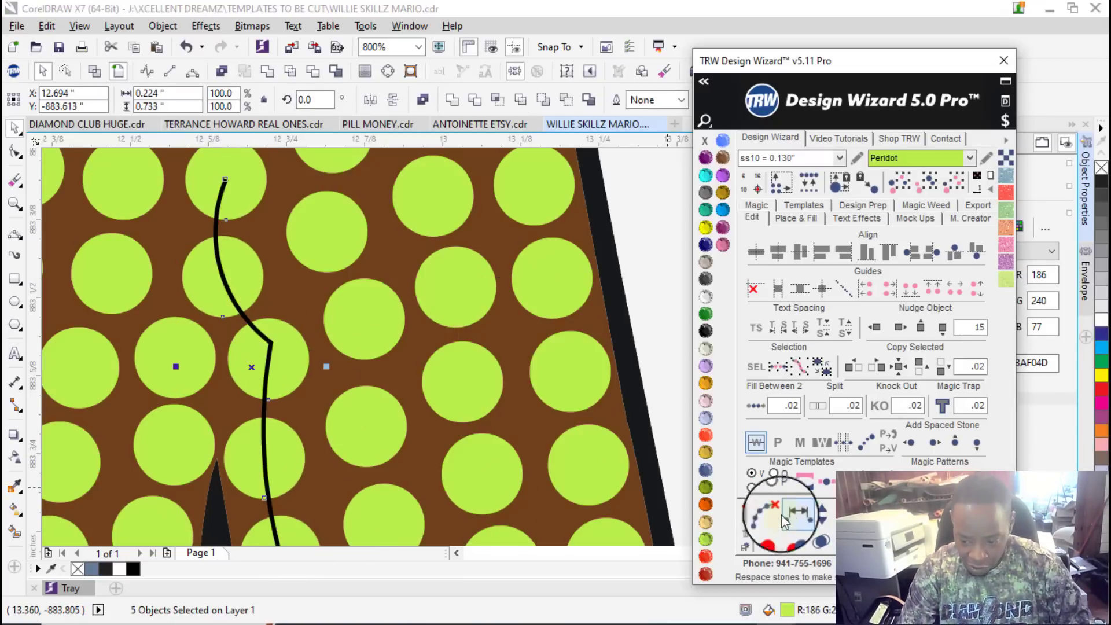
{"action": "left_click", "coordinate": [768, 513]}
{"action": "scroll", "coordinate": [431, 413], "scroll_direction": "down", "scroll_amount": 4}
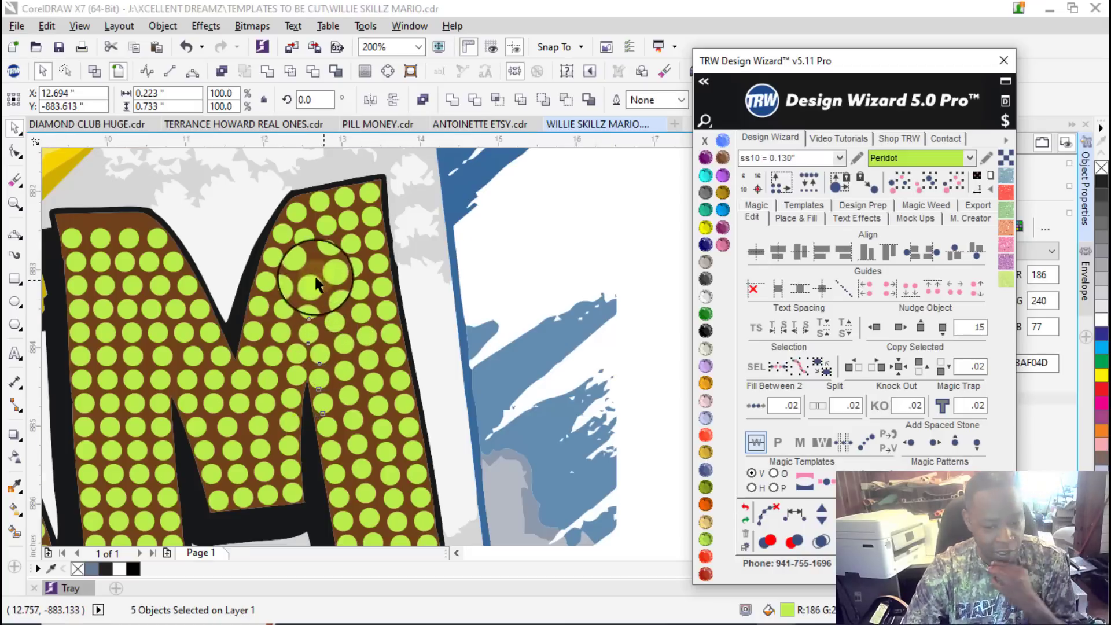
Step: Review the stone layout across the whole I'M HIM lettering, including the stone at the base of the first I
{"action": "scroll", "coordinate": [307, 248], "scroll_direction": "down", "scroll_amount": 4}
{"action": "left_click", "coordinate": [489, 295]}
{"action": "scroll", "coordinate": [290, 296], "scroll_direction": "up", "scroll_amount": 2}
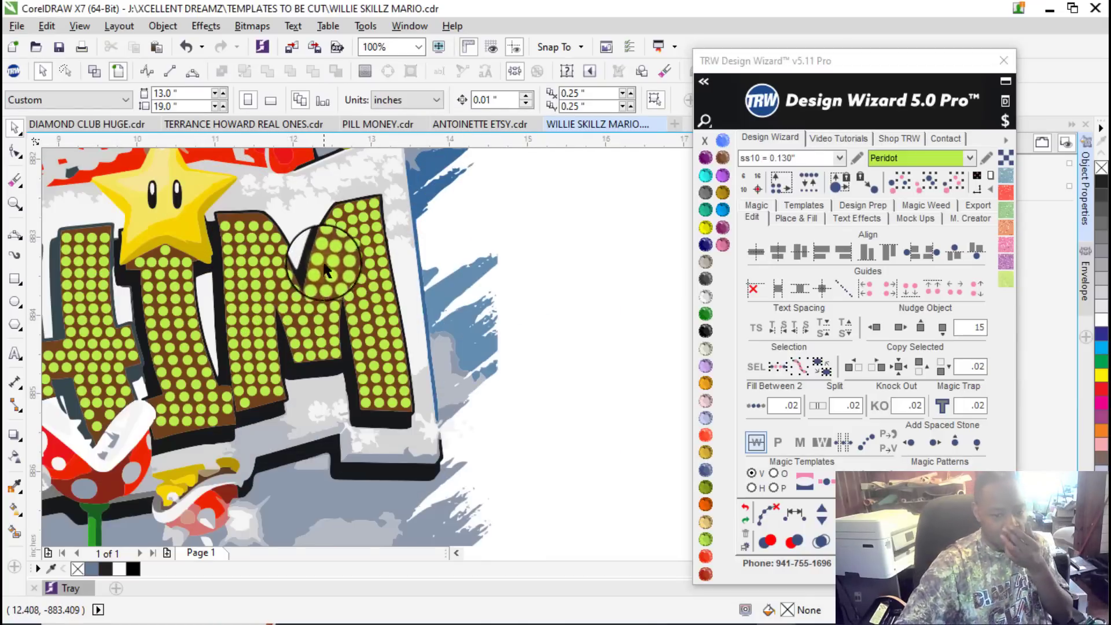
{"action": "scroll", "coordinate": [408, 291], "scroll_direction": "down", "scroll_amount": 2}
{"action": "scroll", "coordinate": [450, 248], "scroll_direction": "up", "scroll_amount": 2}
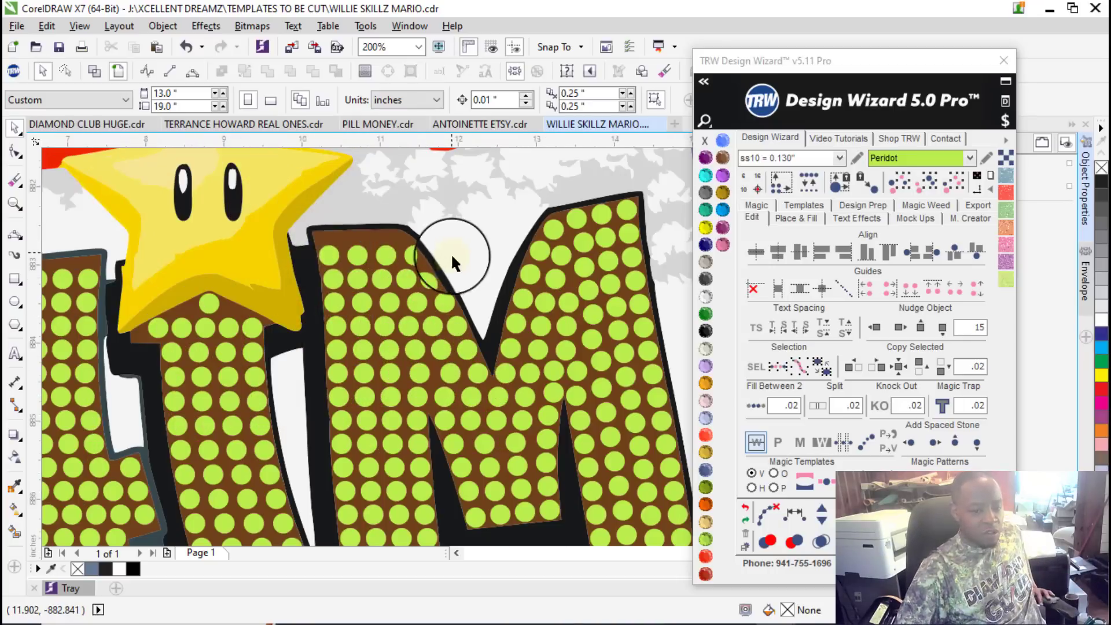
{"action": "scroll", "coordinate": [486, 277], "scroll_direction": "down", "scroll_amount": 2}
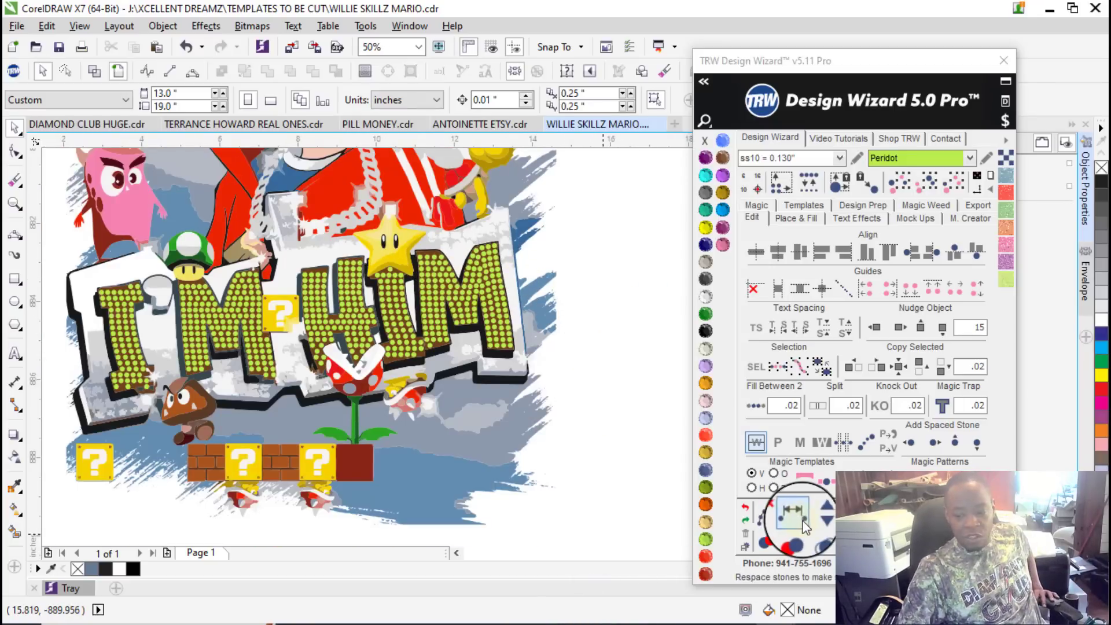
{"action": "scroll", "coordinate": [523, 347], "scroll_direction": "down", "scroll_amount": 3}
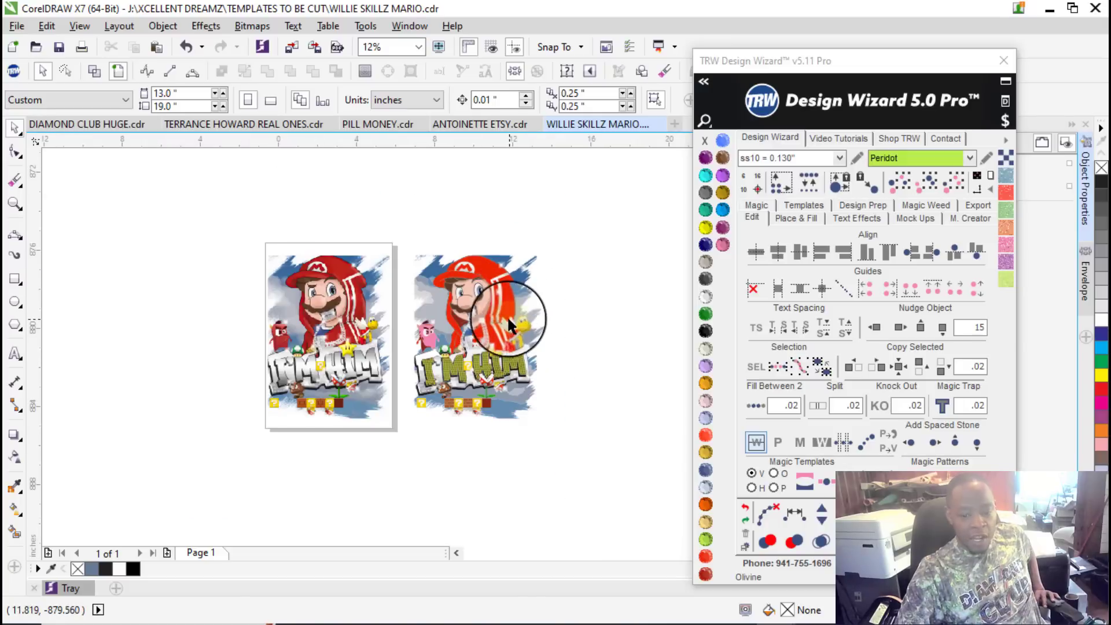
{"action": "scroll", "coordinate": [507, 315], "scroll_direction": "up", "scroll_amount": 2}
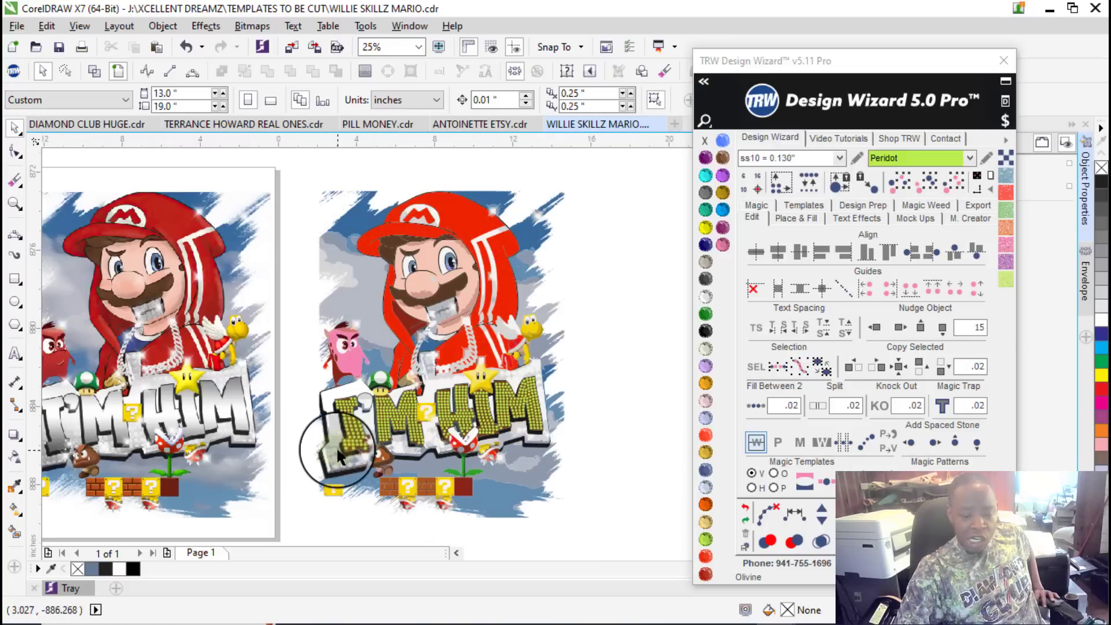
{"action": "scroll", "coordinate": [339, 444], "scroll_direction": "up", "scroll_amount": 3}
{"action": "scroll", "coordinate": [408, 443], "scroll_direction": "up", "scroll_amount": 3}
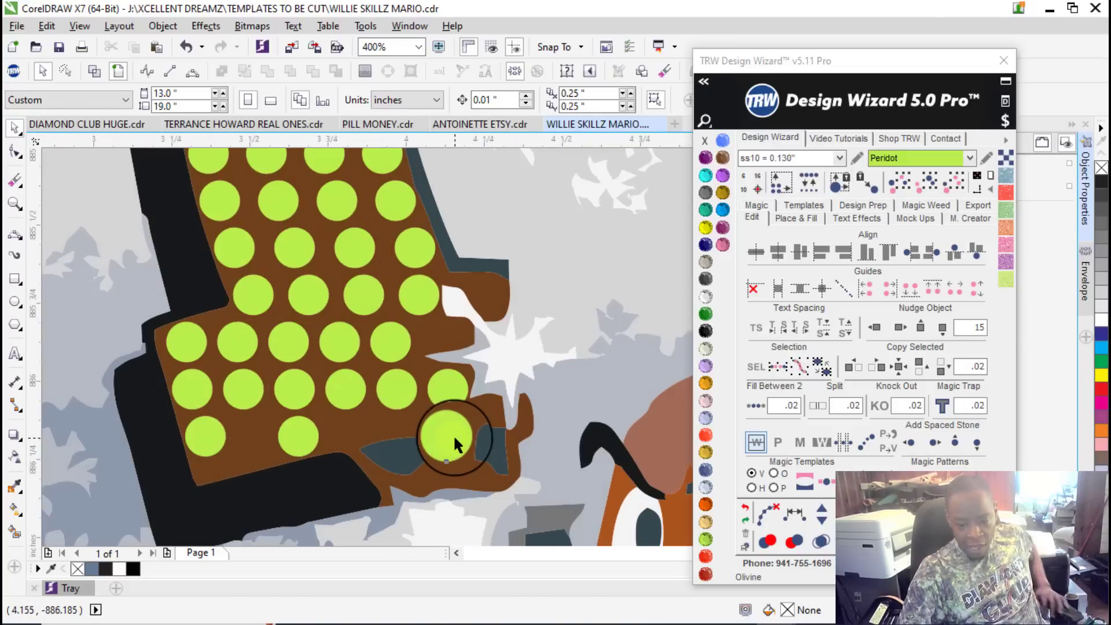
{"action": "left_click", "coordinate": [453, 434]}
{"action": "scroll", "coordinate": [456, 435], "scroll_direction": "down", "scroll_amount": 2}
{"action": "scroll", "coordinate": [382, 415], "scroll_direction": "down", "scroll_amount": 2}
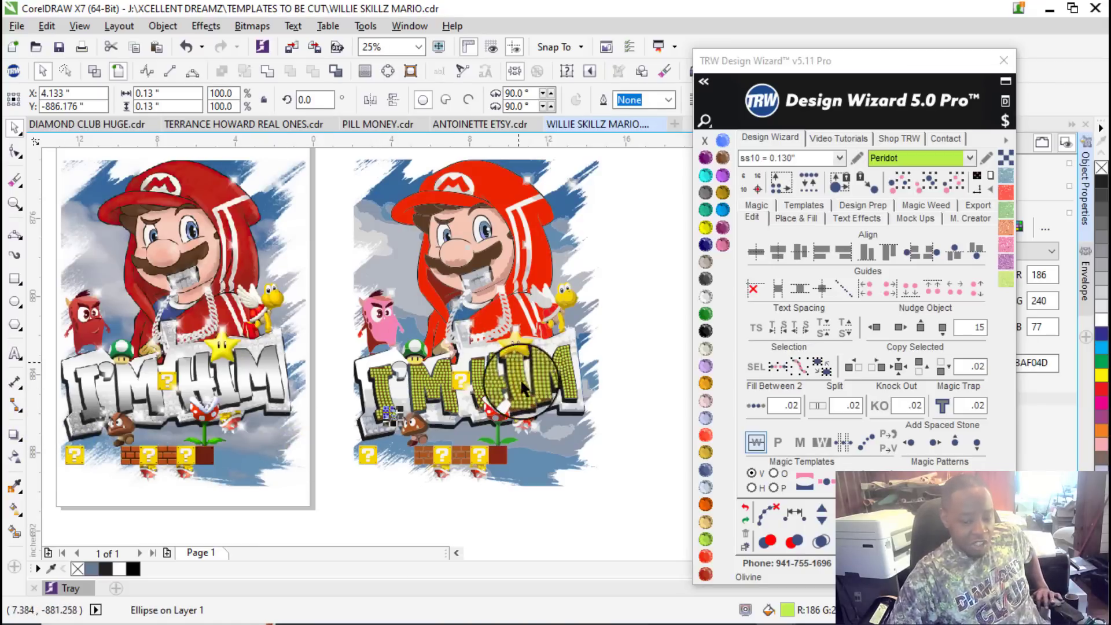
{"action": "left_click", "coordinate": [647, 366]}
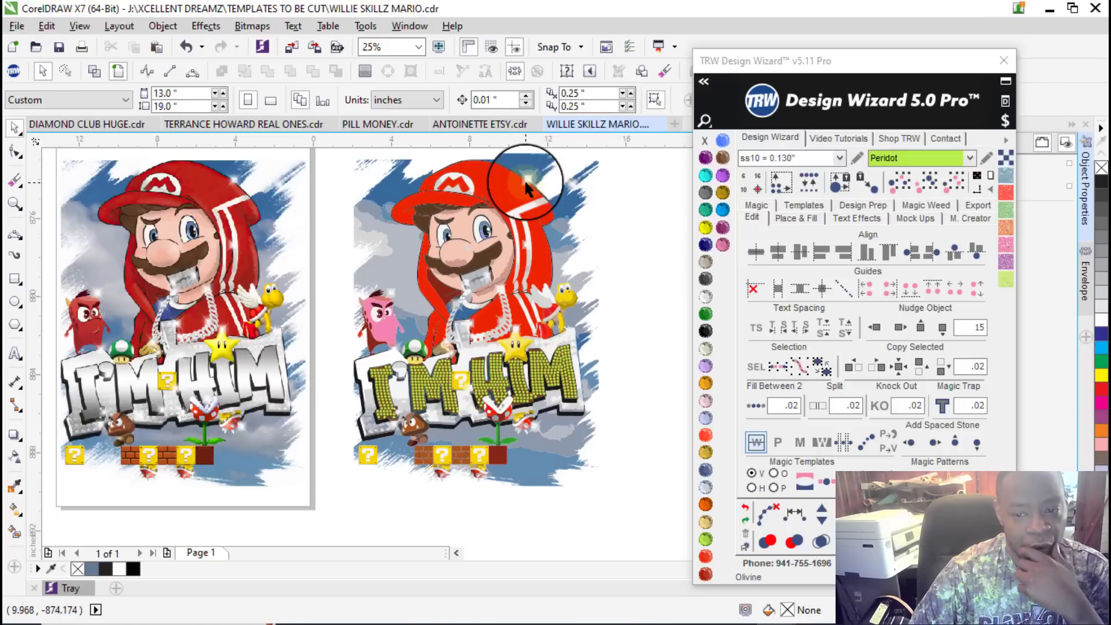
Step: Examine the traced Mario's red hoodie and white stripes, and check which areas its red curve covers
{"action": "scroll", "coordinate": [526, 239], "scroll_direction": "up", "scroll_amount": 3}
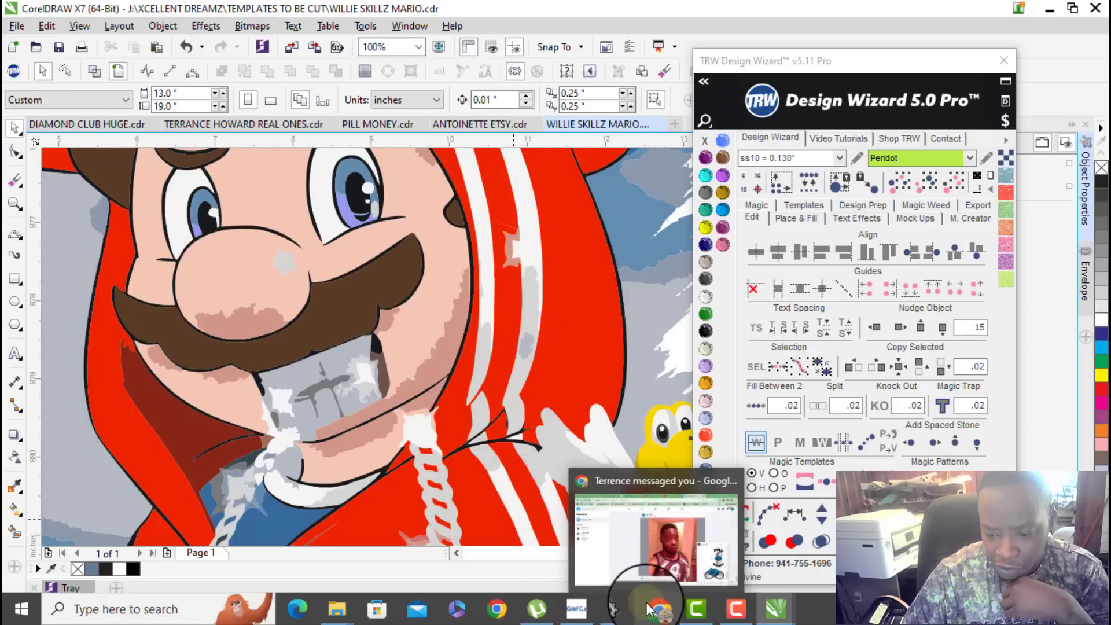
{"action": "left_click", "coordinate": [730, 615]}
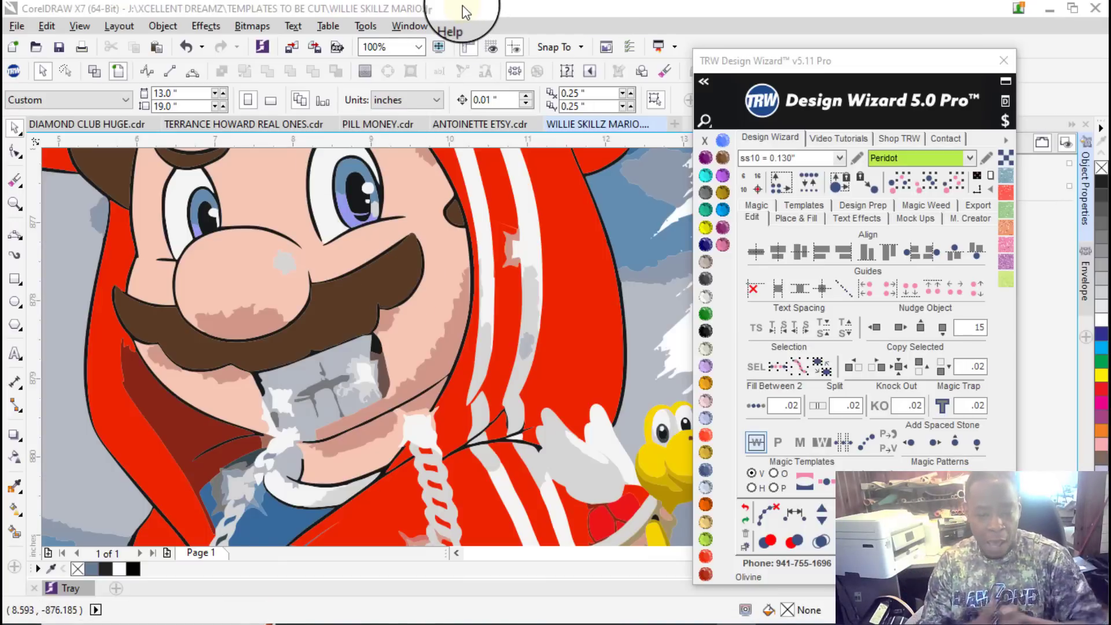
{"action": "scroll", "coordinate": [404, 309], "scroll_direction": "down", "scroll_amount": 4}
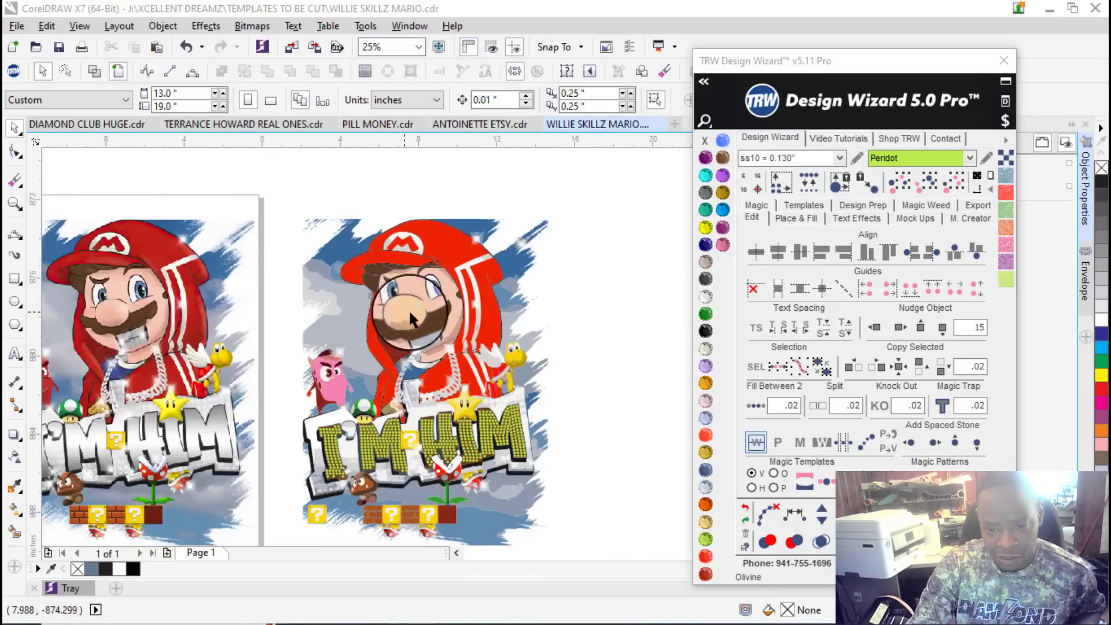
{"action": "scroll", "coordinate": [450, 321], "scroll_direction": "up", "scroll_amount": 7}
{"action": "scroll", "coordinate": [451, 320], "scroll_direction": "up", "scroll_amount": 2}
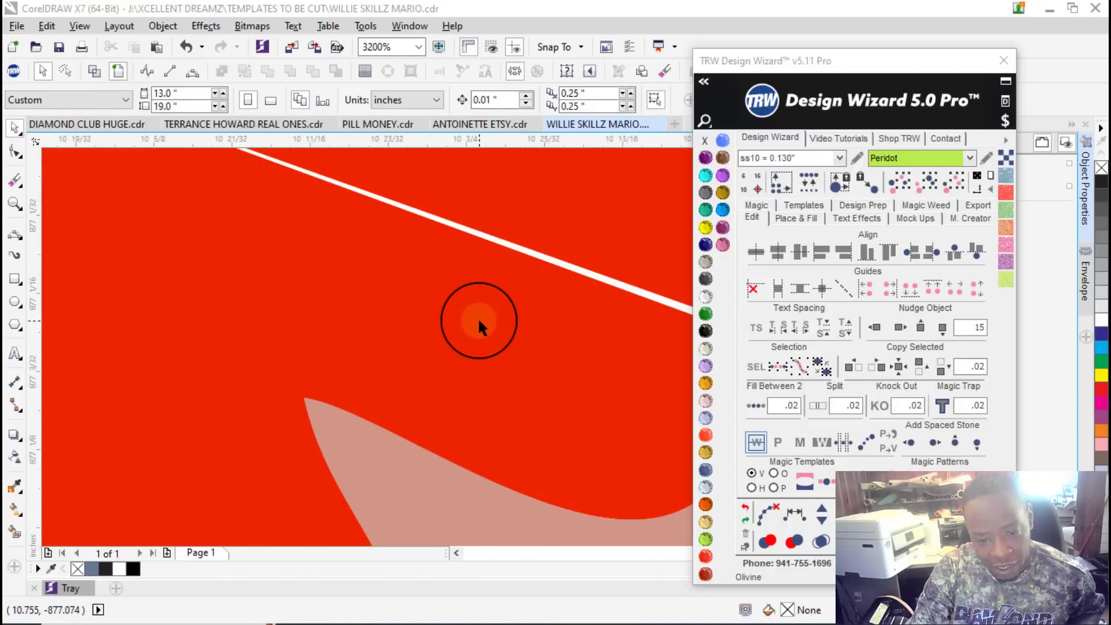
{"action": "scroll", "coordinate": [477, 317], "scroll_direction": "down", "scroll_amount": 1}
{"action": "left_click", "coordinate": [484, 277]}
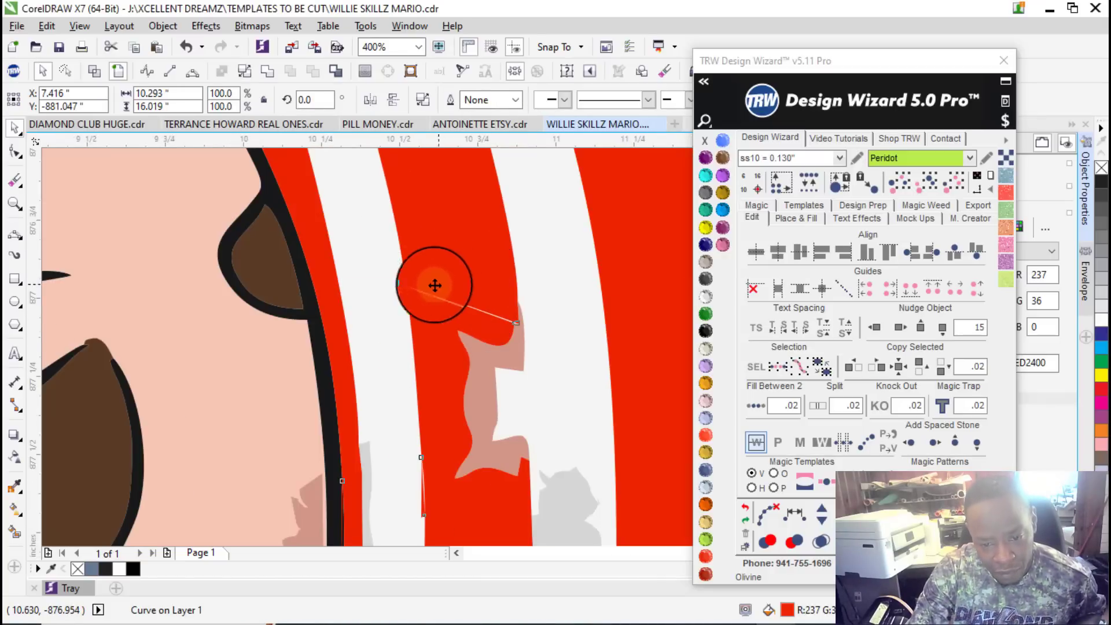
{"action": "scroll", "coordinate": [437, 286], "scroll_direction": "up", "scroll_amount": 2}
{"action": "scroll", "coordinate": [347, 278], "scroll_direction": "down", "scroll_amount": 7}
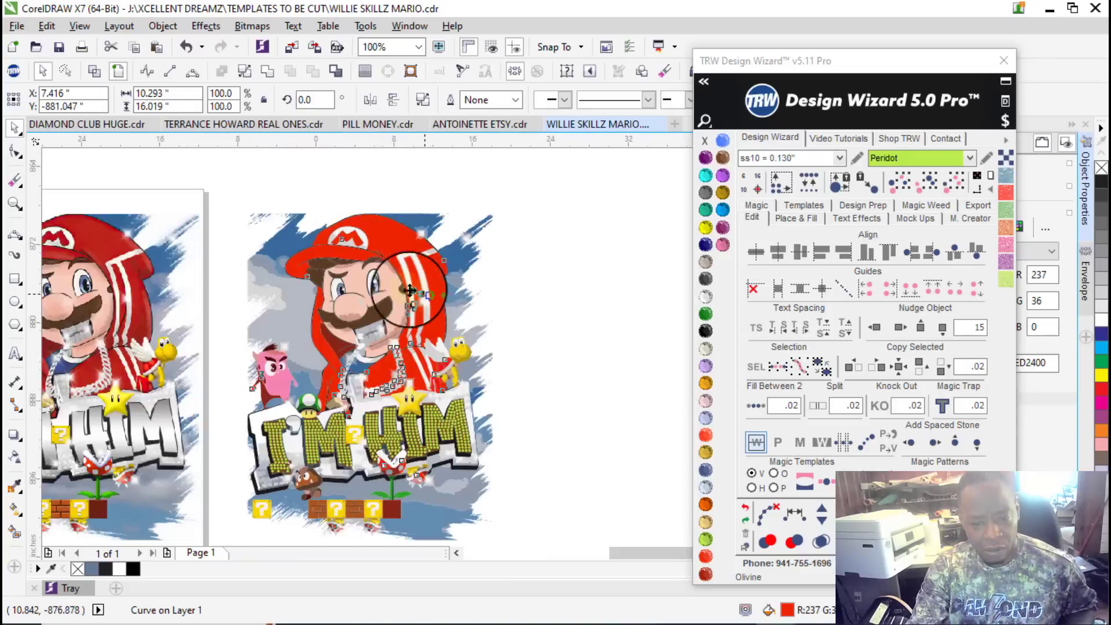
{"action": "scroll", "coordinate": [581, 339], "scroll_direction": "up", "scroll_amount": 2}
{"action": "left_click", "coordinate": [602, 350]}
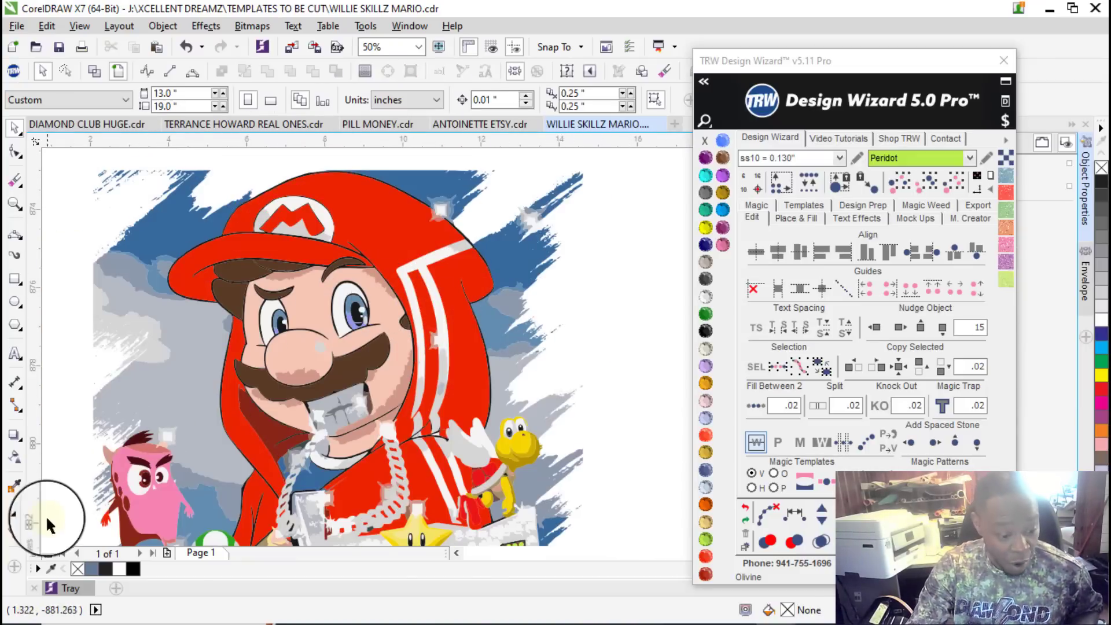
Step: Fill the traced Mario's upper and right hood areas with blue-grey (C40 M20 Y0 K40) and a 0.5 pt outline using Smart Fill
{"action": "left_click", "coordinate": [16, 538]}
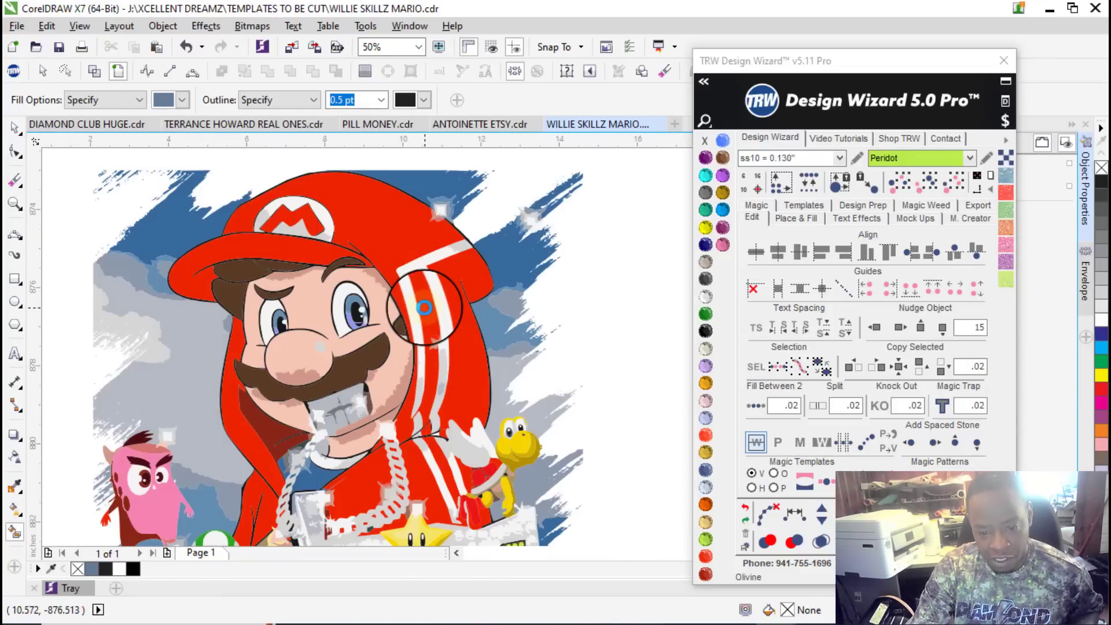
{"action": "left_click", "coordinate": [428, 324]}
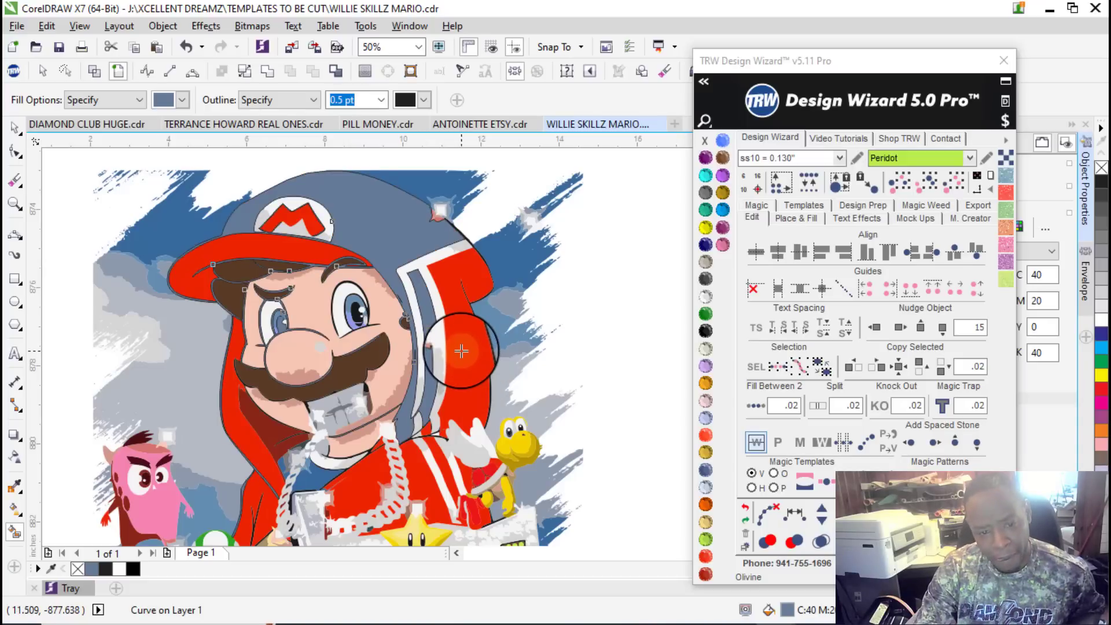
{"action": "scroll", "coordinate": [446, 347], "scroll_direction": "up", "scroll_amount": 1}
{"action": "scroll", "coordinate": [422, 336], "scroll_direction": "down", "scroll_amount": 2}
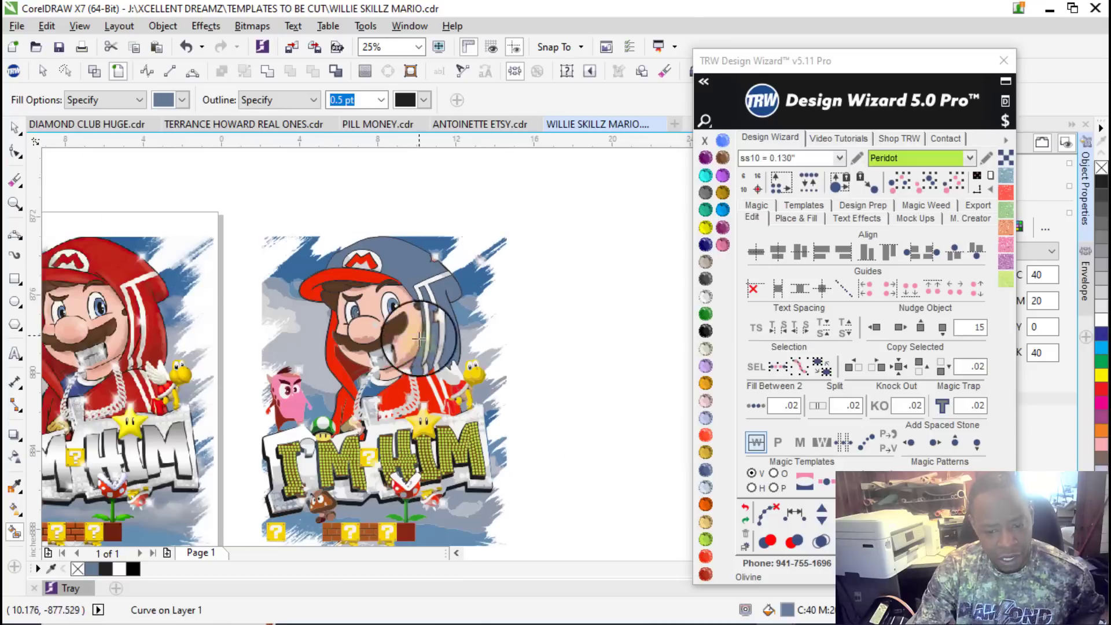
Step: Fill the red jacket front and the sleeve pieces beneath the turtle with the same blue-grey using Smart Fill
{"action": "scroll", "coordinate": [420, 333], "scroll_direction": "up", "scroll_amount": 2}
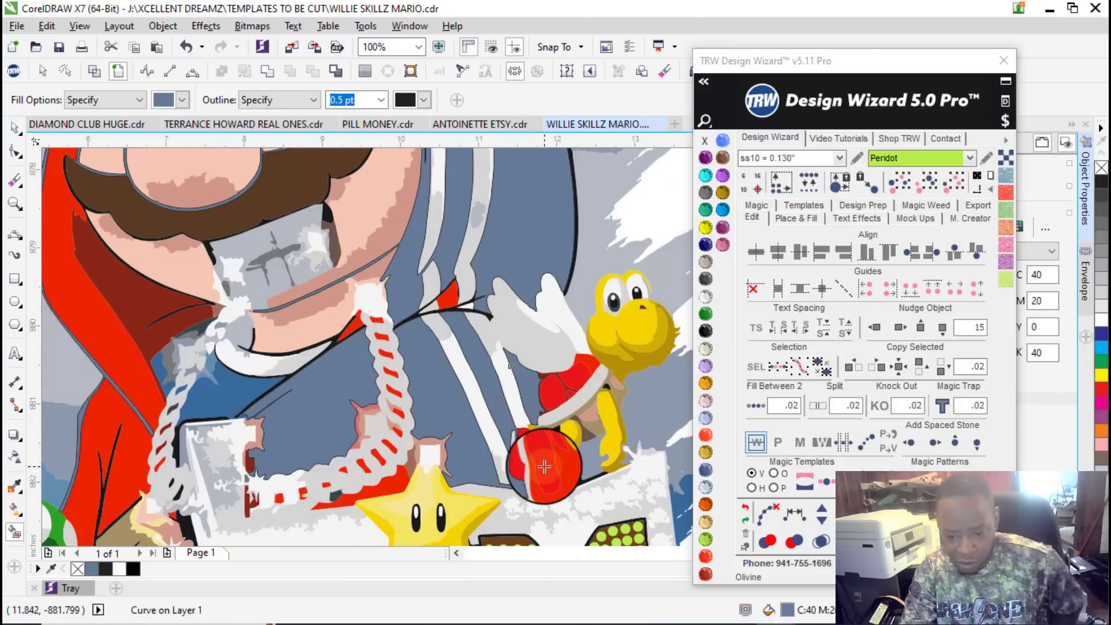
{"action": "scroll", "coordinate": [555, 467], "scroll_direction": "up", "scroll_amount": 2}
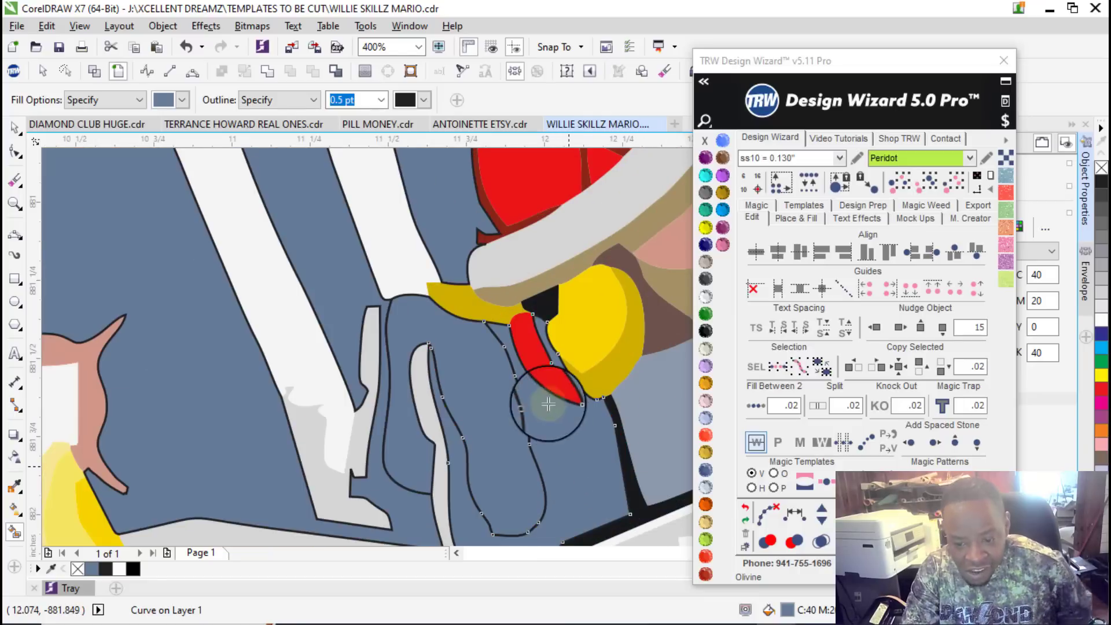
{"action": "scroll", "coordinate": [526, 354], "scroll_direction": "down", "scroll_amount": 2}
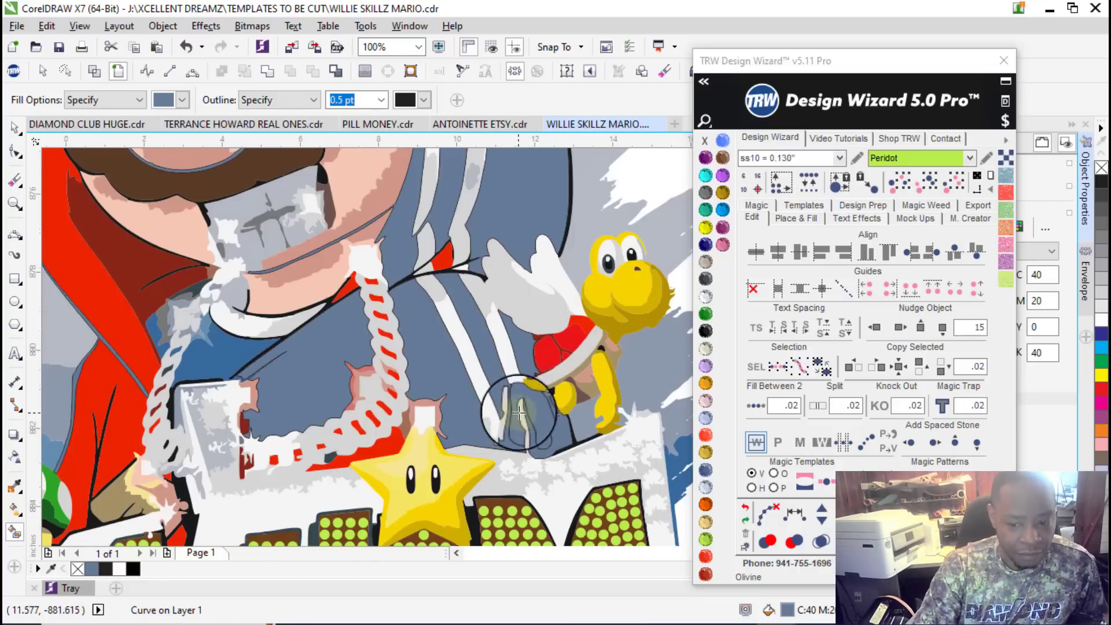
Step: Fill the red hood section on the pink character's side of Mario's face with the same blue-grey
{"action": "scroll", "coordinate": [520, 397], "scroll_direction": "down", "scroll_amount": 1}
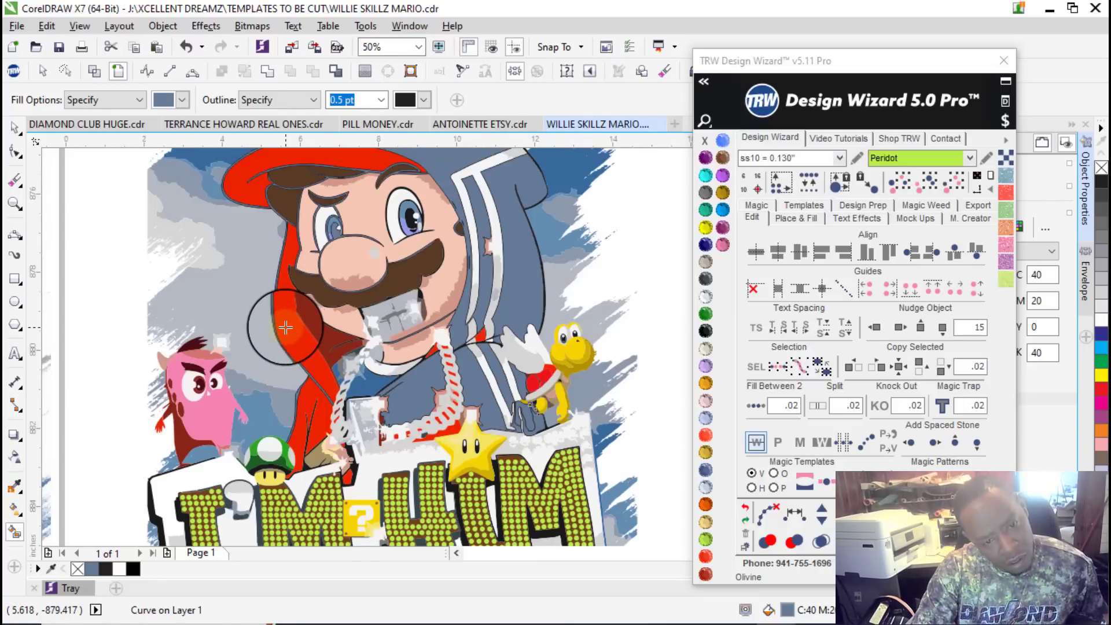
{"action": "scroll", "coordinate": [286, 328], "scroll_direction": "down", "scroll_amount": 1}
{"action": "scroll", "coordinate": [290, 289], "scroll_direction": "up", "scroll_amount": 2}
{"action": "scroll", "coordinate": [483, 262], "scroll_direction": "up", "scroll_amount": 1}
{"action": "scroll", "coordinate": [483, 262], "scroll_direction": "down", "scroll_amount": 2}
{"action": "scroll", "coordinate": [332, 284], "scroll_direction": "down", "scroll_amount": 1}
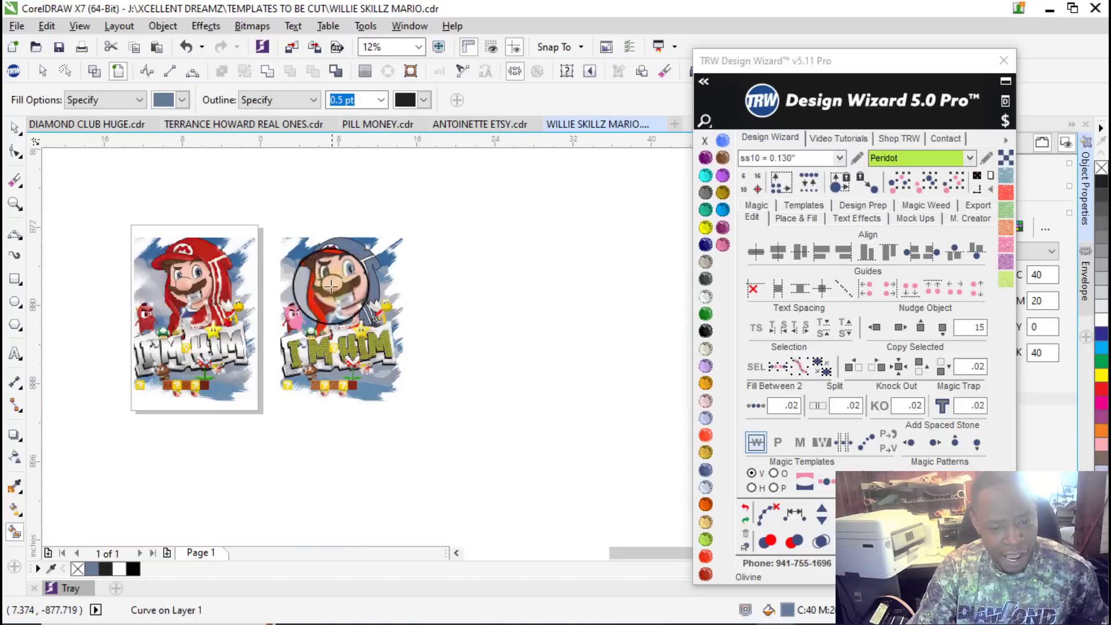
{"action": "scroll", "coordinate": [317, 304], "scroll_direction": "up", "scroll_amount": 2}
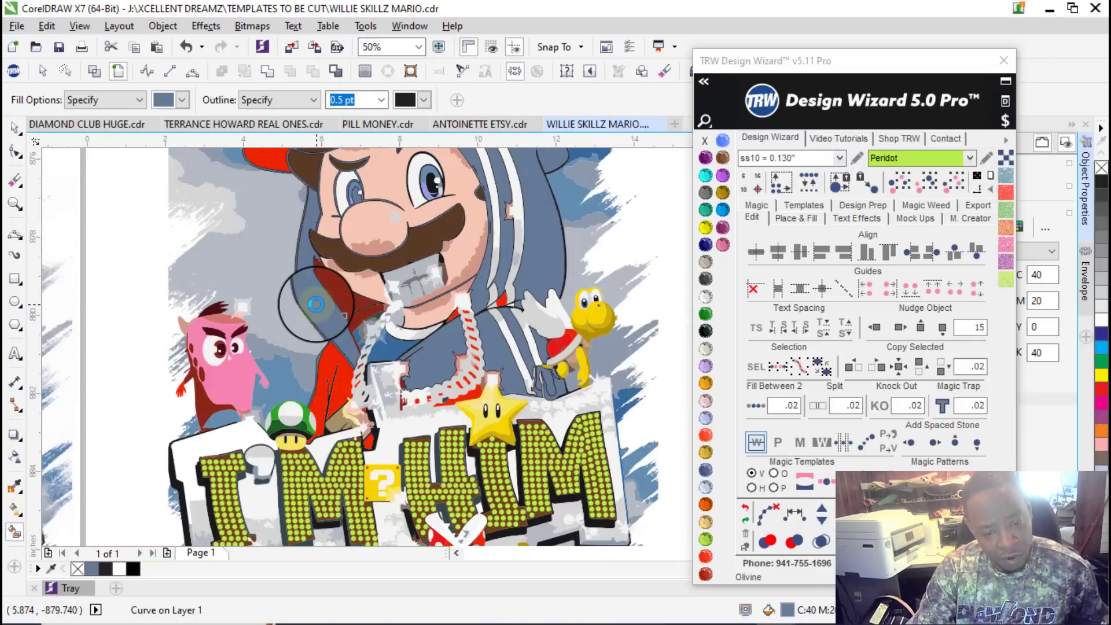
{"action": "scroll", "coordinate": [324, 301], "scroll_direction": "up", "scroll_amount": 2}
{"action": "scroll", "coordinate": [313, 370], "scroll_direction": "down", "scroll_amount": 1}
{"action": "scroll", "coordinate": [318, 386], "scroll_direction": "up", "scroll_amount": 2}
{"action": "left_click", "coordinate": [745, 513]}
{"action": "scroll", "coordinate": [422, 392], "scroll_direction": "down", "scroll_amount": 1}
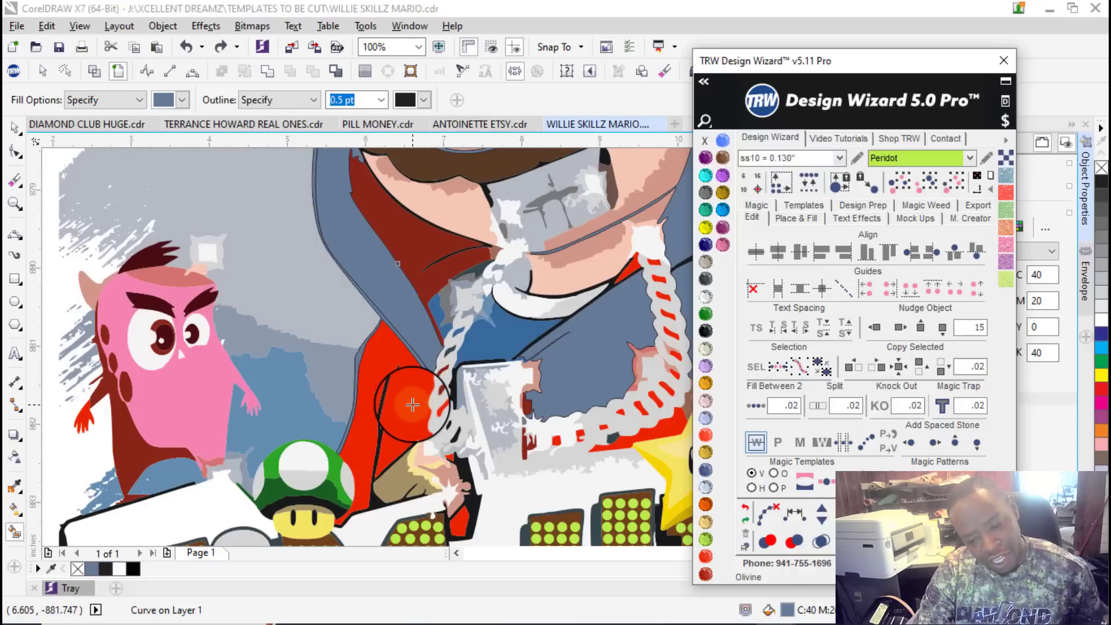
{"action": "left_click", "coordinate": [412, 404]}
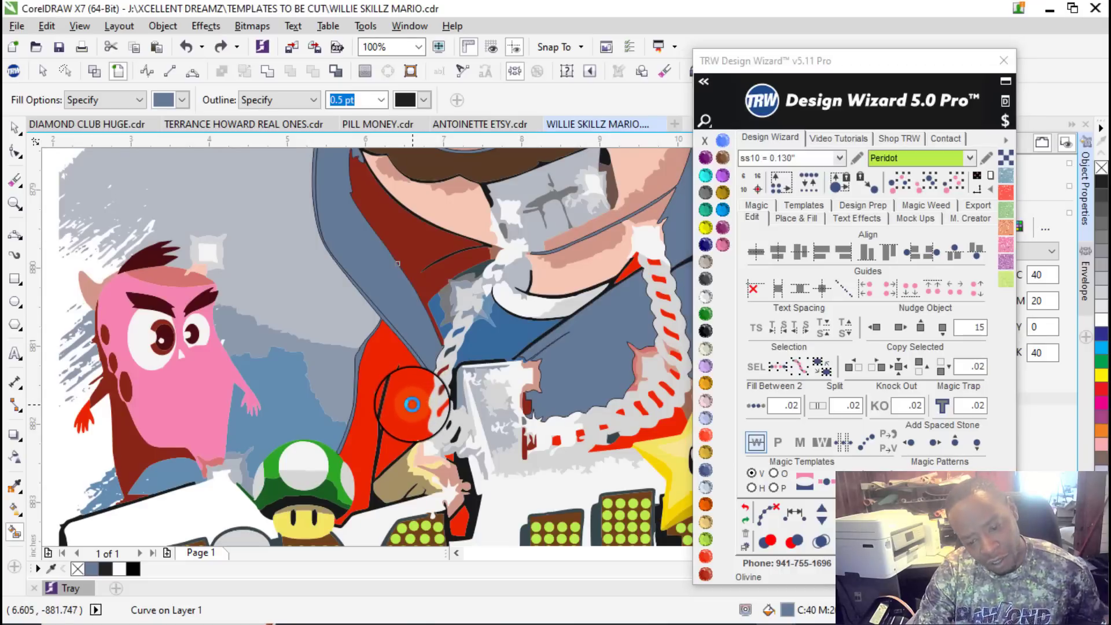
{"action": "left_click", "coordinate": [746, 509]}
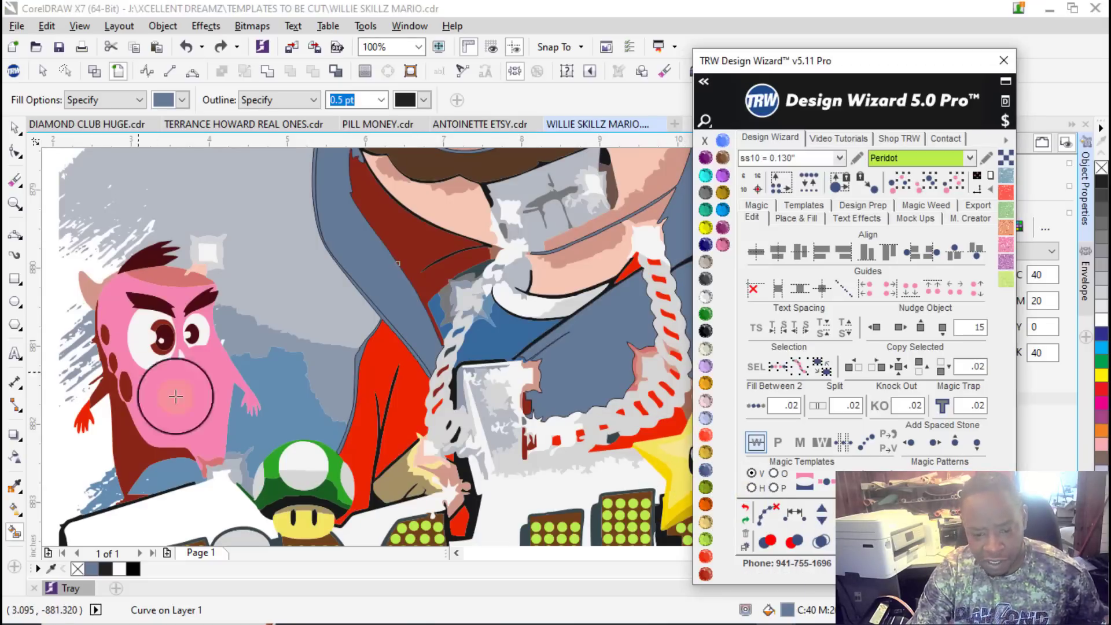
Step: Fill the red brim of Mario's cap with the same blue-grey using Smart Fill
{"action": "scroll", "coordinate": [322, 397], "scroll_direction": "down", "scroll_amount": 1}
{"action": "scroll", "coordinate": [384, 334], "scroll_direction": "down", "scroll_amount": 1}
{"action": "scroll", "coordinate": [392, 279], "scroll_direction": "up", "scroll_amount": 2}
{"action": "left_click", "coordinate": [429, 248]}
{"action": "scroll", "coordinate": [446, 248], "scroll_direction": "down", "scroll_amount": 2}
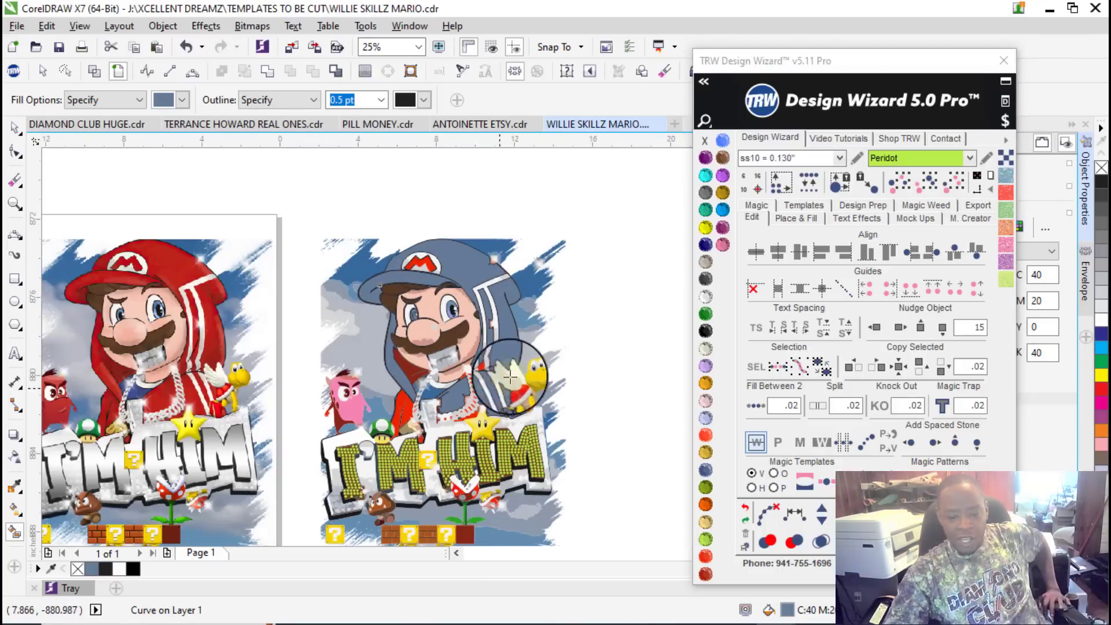
Step: Combine all the blue-grey hoodie and cap shapes into one curve and nudge it 15 inches right, clear of the artwork
{"action": "left_click", "coordinate": [926, 181]}
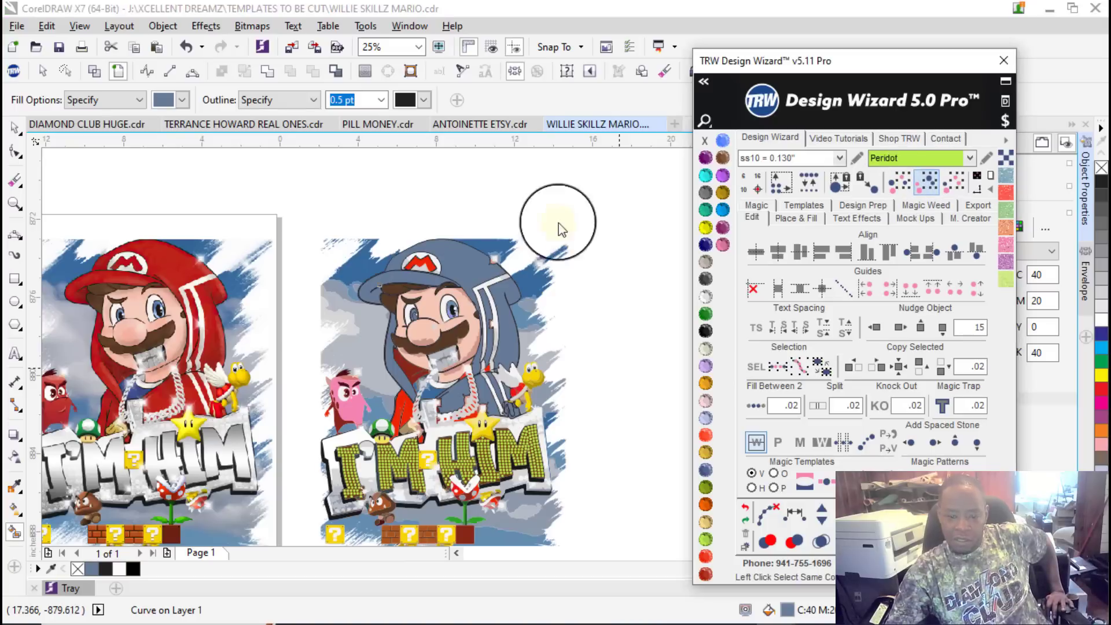
{"action": "right_click", "coordinate": [463, 267]}
{"action": "left_click", "coordinate": [524, 327]}
{"action": "left_click", "coordinate": [260, 78]}
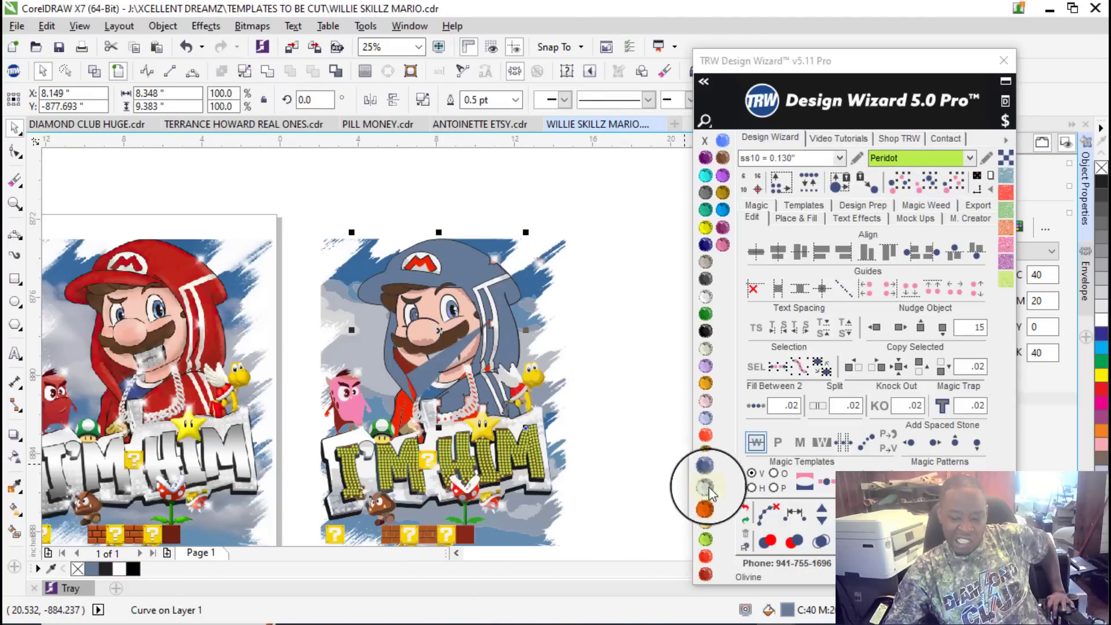
{"action": "left_click", "coordinate": [745, 508]}
{"action": "scroll", "coordinate": [394, 375], "scroll_direction": "down", "scroll_amount": 2}
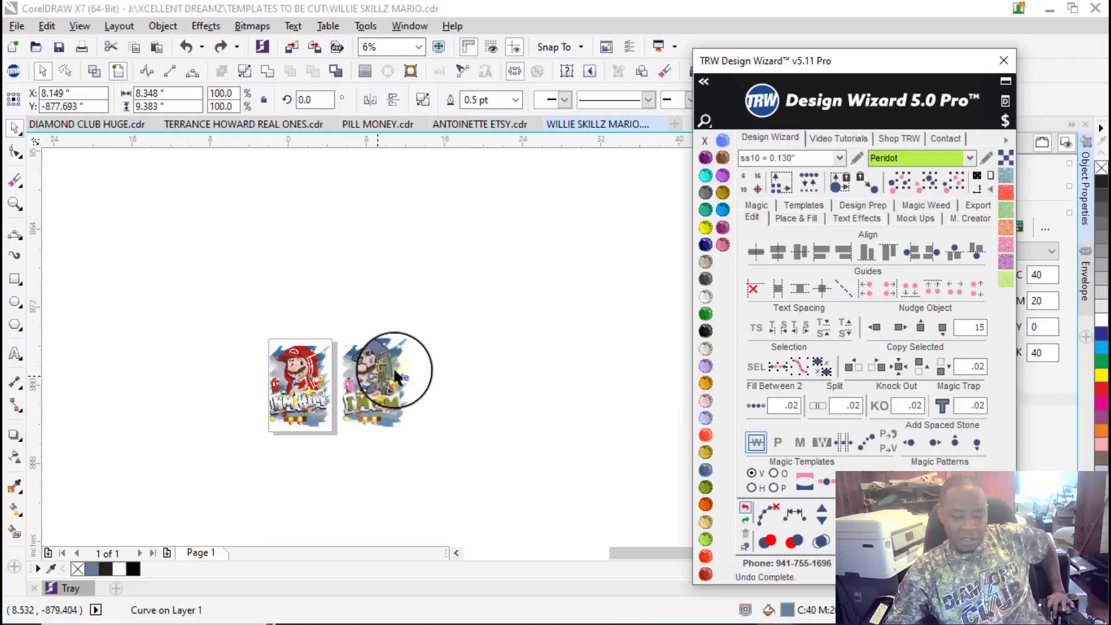
{"action": "scroll", "coordinate": [393, 375], "scroll_direction": "up", "scroll_amount": 1}
{"action": "left_click", "coordinate": [898, 327]}
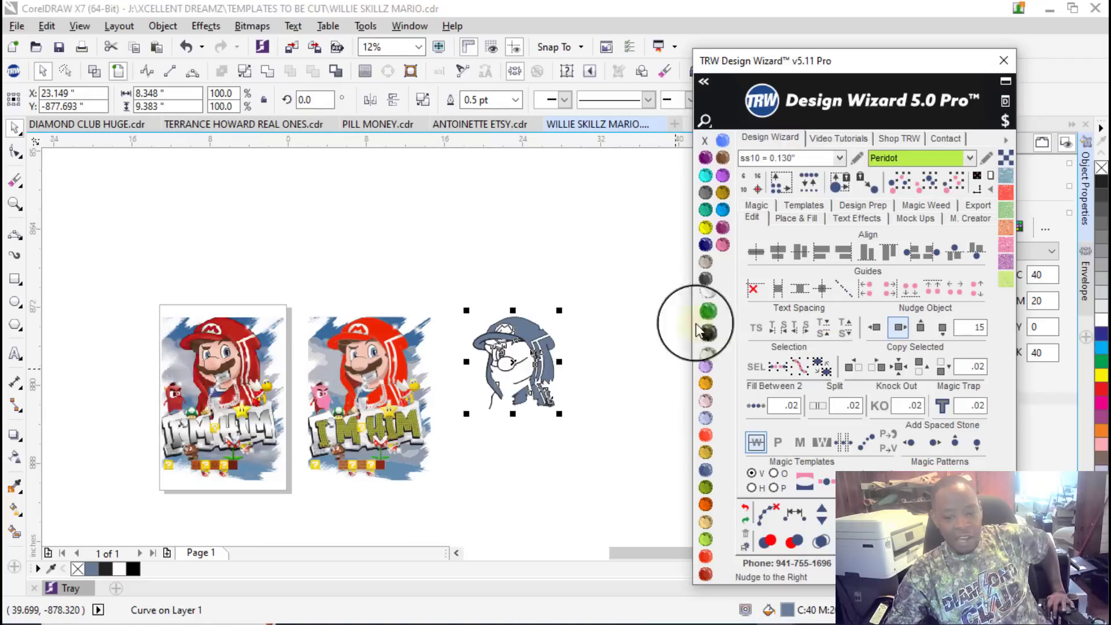
Step: Try combining the moved hoodie and cap curve again and undo the change
{"action": "left_click", "coordinate": [480, 262]}
{"action": "scroll", "coordinate": [475, 314], "scroll_direction": "up", "scroll_amount": 4}
{"action": "scroll", "coordinate": [474, 313], "scroll_direction": "down", "scroll_amount": 4}
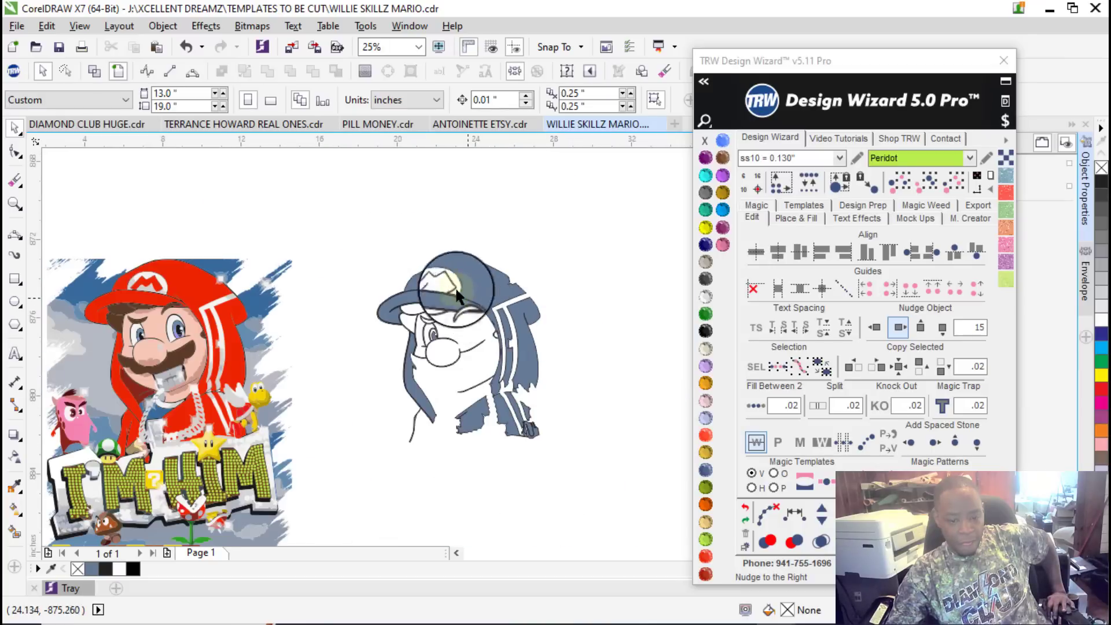
{"action": "left_click_drag", "start_coordinate": [348, 222], "coordinate": [582, 463]}
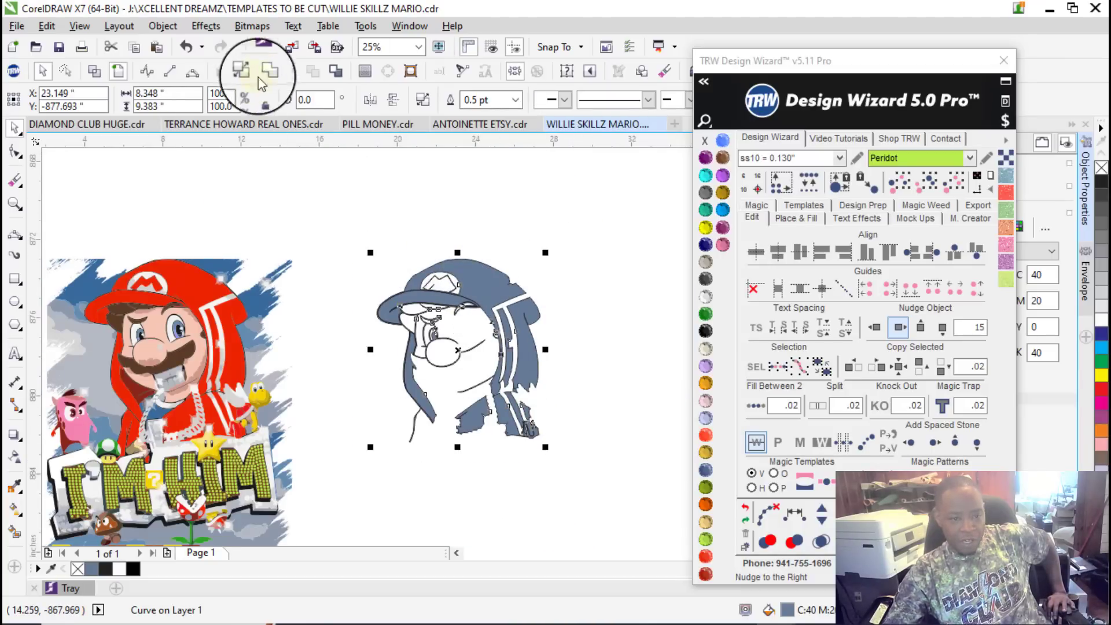
{"action": "left_click", "coordinate": [268, 72]}
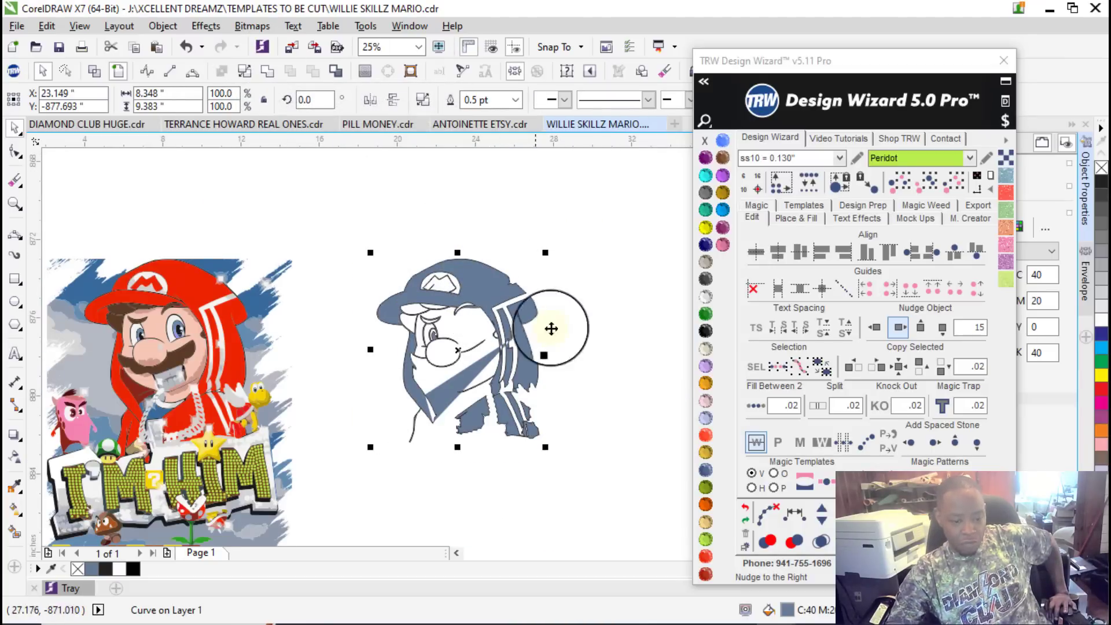
{"action": "left_click", "coordinate": [743, 510]}
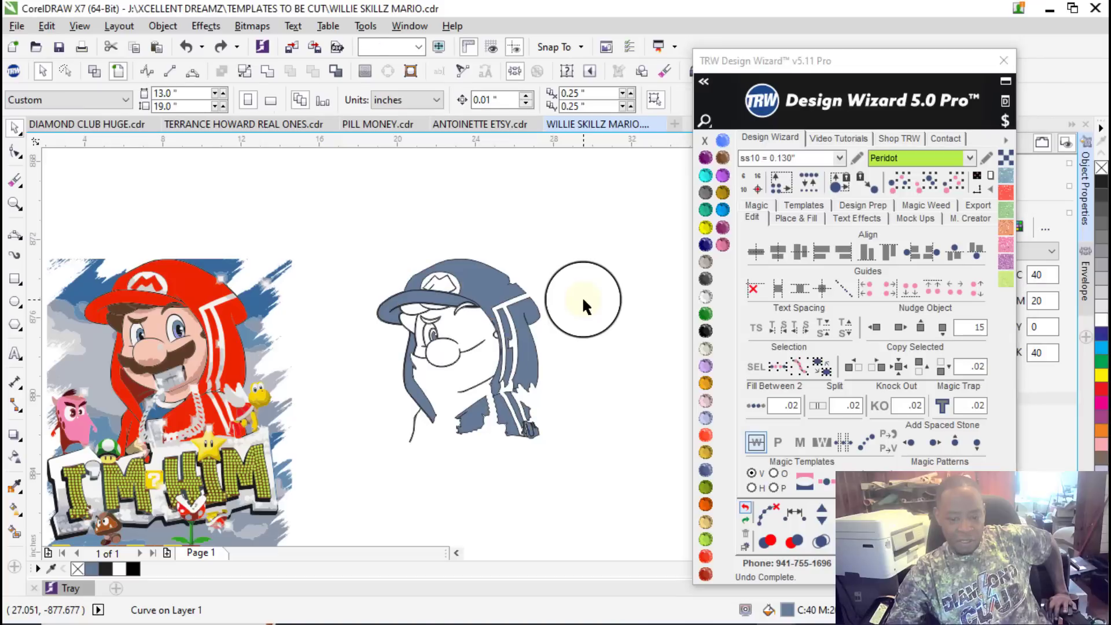
{"action": "scroll", "coordinate": [501, 407], "scroll_direction": "up", "scroll_amount": 4}
{"action": "scroll", "coordinate": [512, 377], "scroll_direction": "down", "scroll_amount": 3}
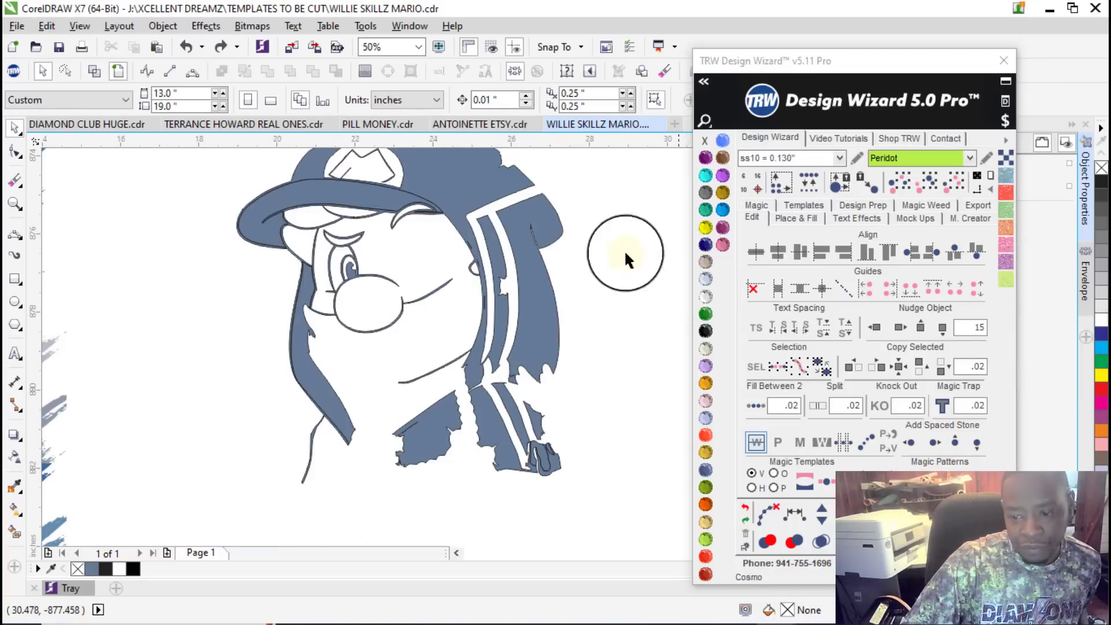
Step: Recolour the moved hoodie and cap curve Jet Black
{"action": "left_click", "coordinate": [434, 165]}
{"action": "left_click", "coordinate": [706, 330]}
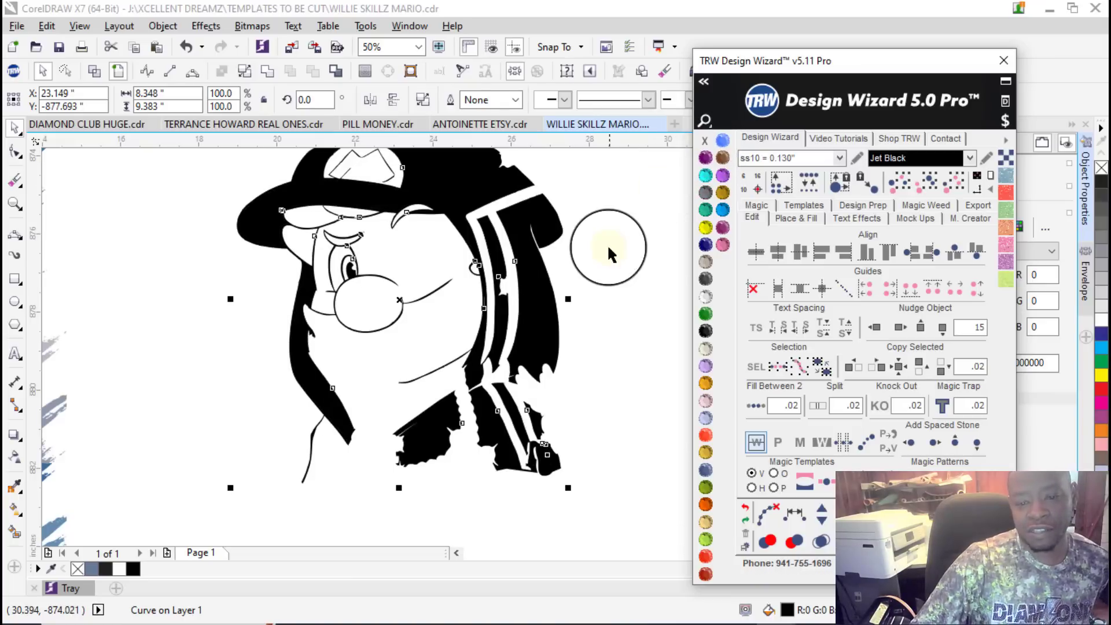
{"action": "left_click", "coordinate": [599, 262]}
{"action": "scroll", "coordinate": [429, 314], "scroll_direction": "down", "scroll_amount": 3}
{"action": "scroll", "coordinate": [416, 300], "scroll_direction": "up", "scroll_amount": 3}
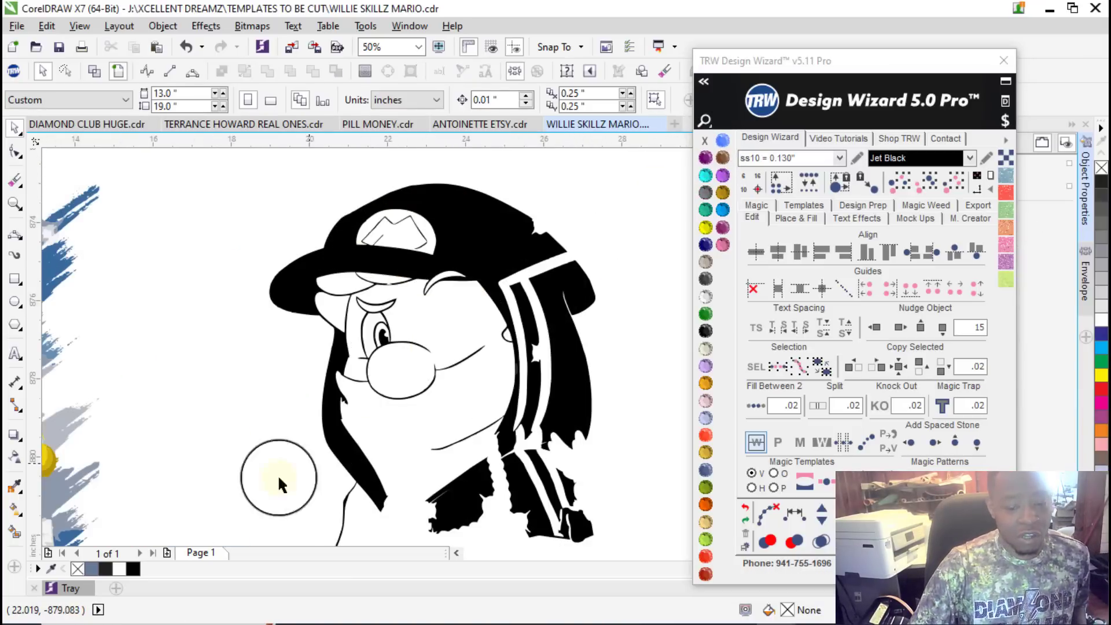
Step: Smart Fill the black cap, brim, hood sections and jacket front with blue-grey (C40 M20 Y0 K40) and a 0.5 pt outline
{"action": "left_click", "coordinate": [22, 532]}
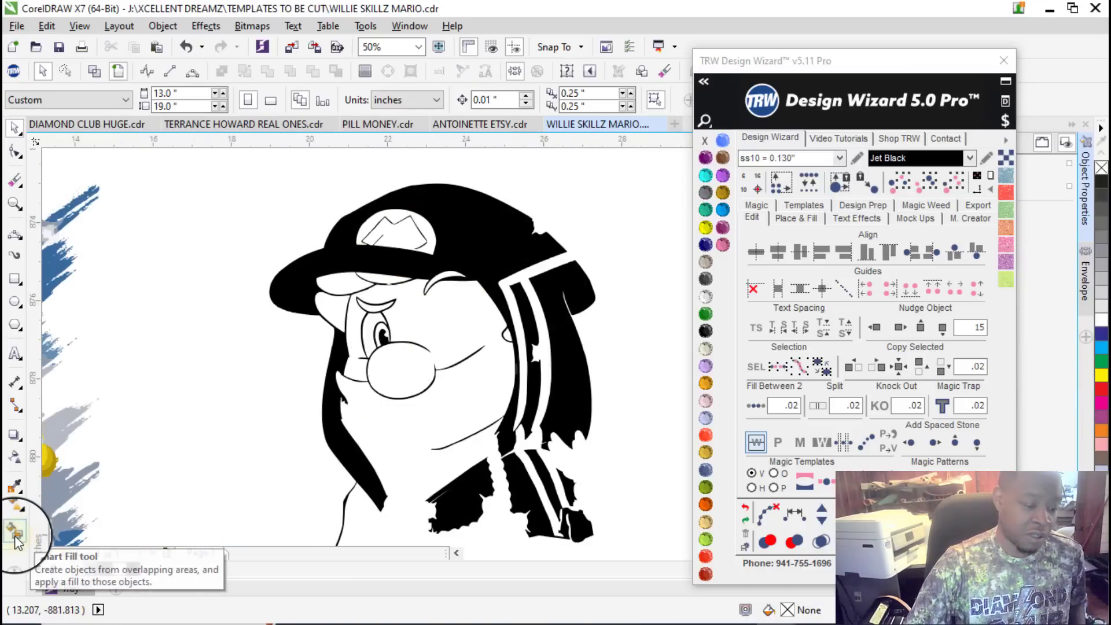
{"action": "left_click", "coordinate": [478, 240]}
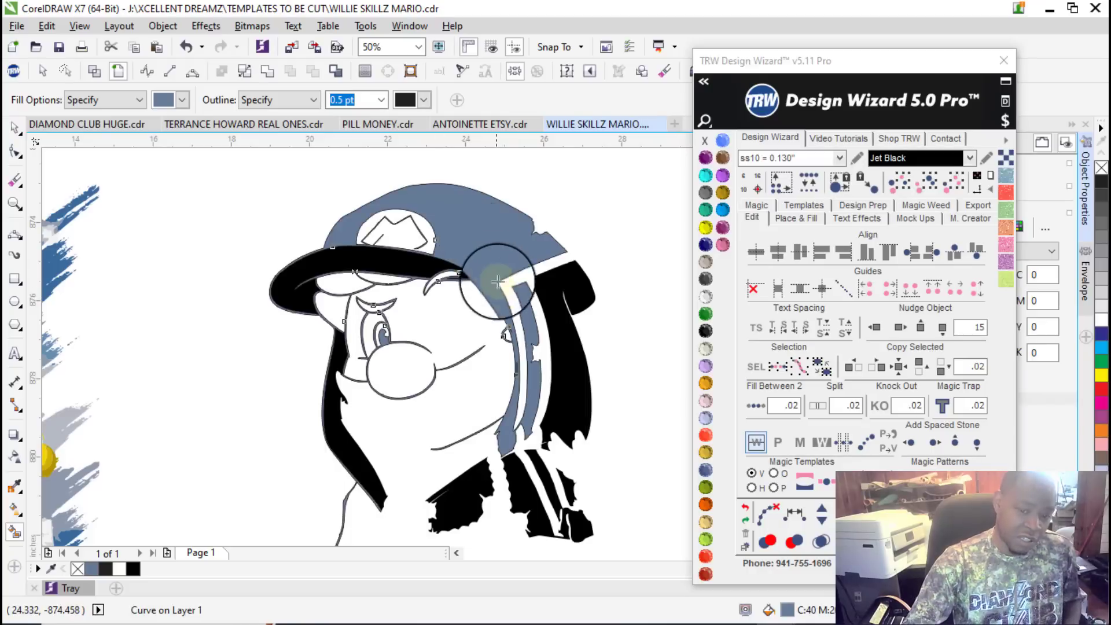
{"action": "left_click", "coordinate": [415, 259]}
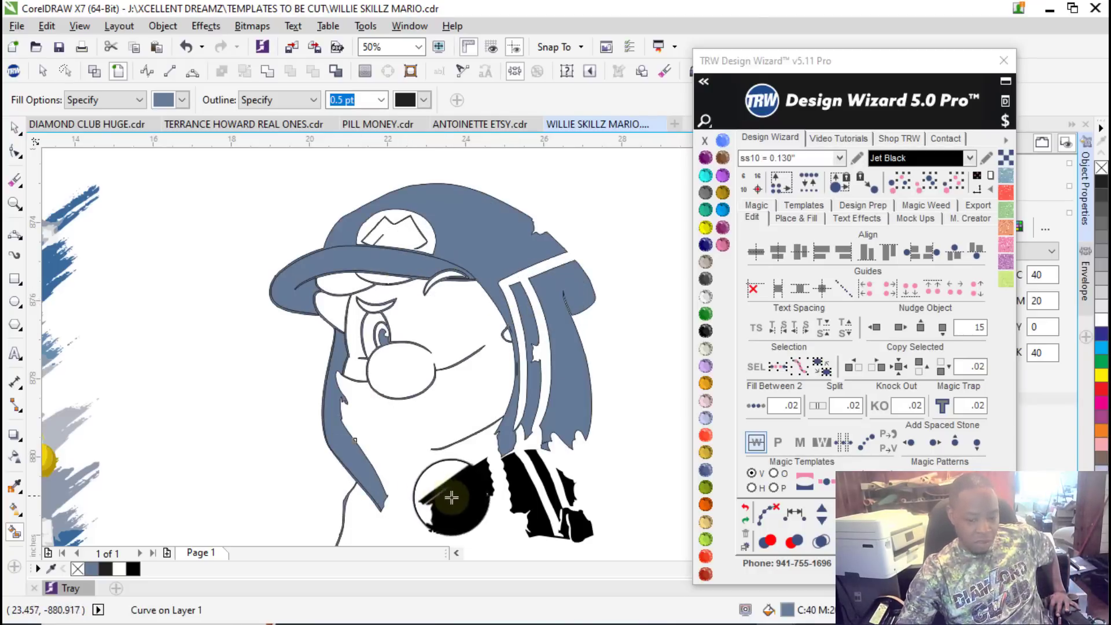
{"action": "scroll", "coordinate": [546, 483], "scroll_direction": "down", "scroll_amount": 4}
{"action": "scroll", "coordinate": [547, 482], "scroll_direction": "up", "scroll_amount": 4}
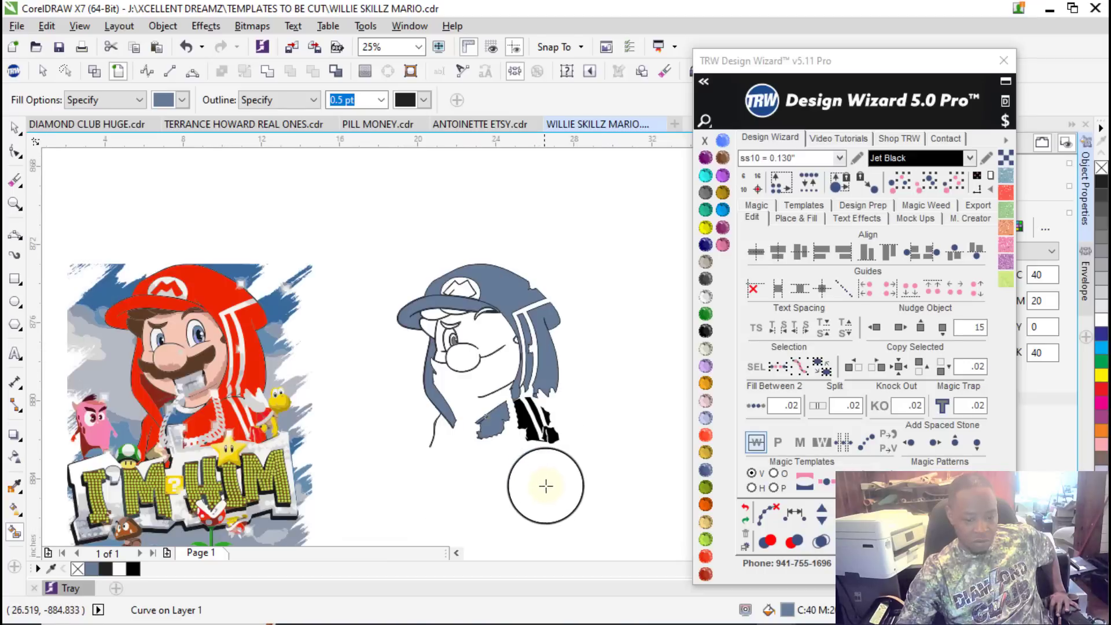
Step: Fill the remaining black sleeve pieces beside the white stripes with the same blue-grey using Smart Fill
{"action": "left_click", "coordinate": [496, 352]}
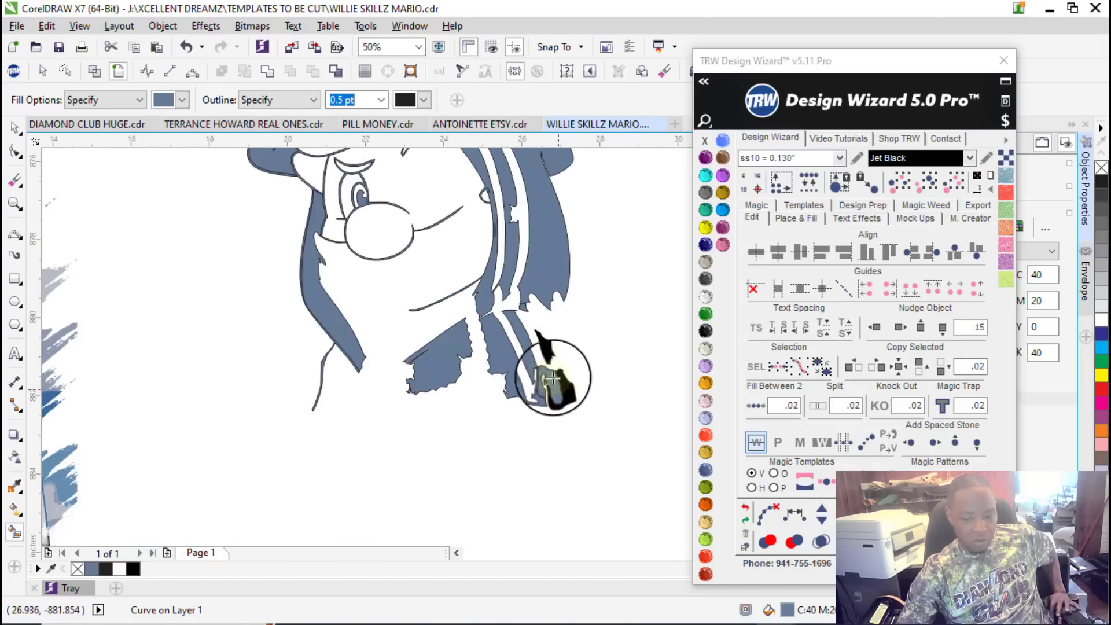
{"action": "left_click", "coordinate": [564, 384]}
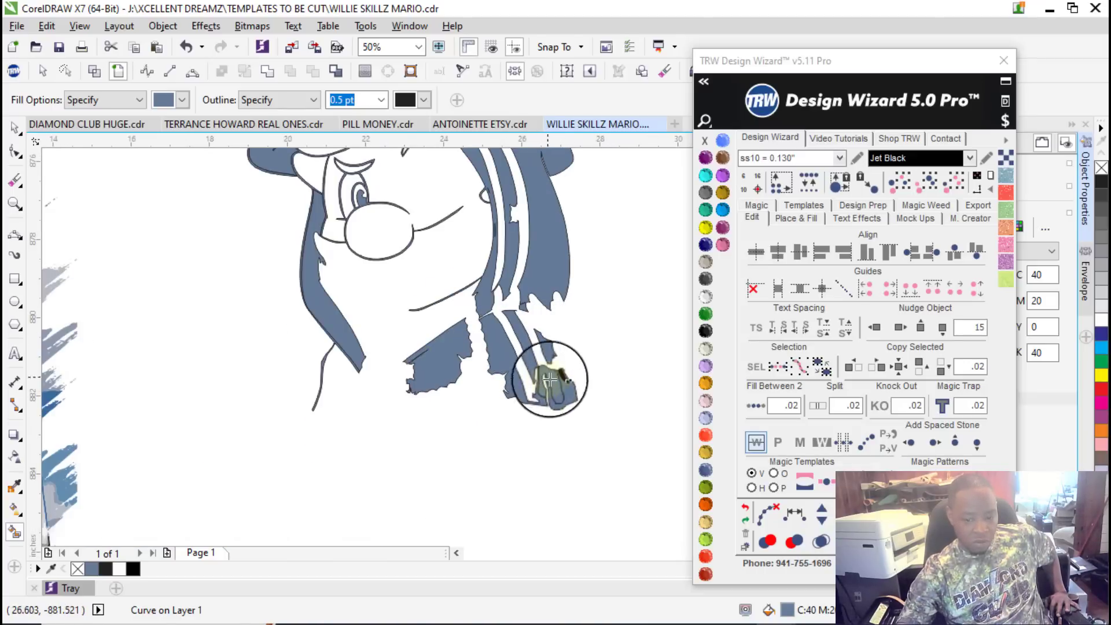
{"action": "scroll", "coordinate": [546, 377], "scroll_direction": "up", "scroll_amount": 3}
{"action": "left_click", "coordinate": [545, 258]}
{"action": "scroll", "coordinate": [558, 458], "scroll_direction": "down", "scroll_amount": 2}
{"action": "scroll", "coordinate": [355, 422], "scroll_direction": "down", "scroll_amount": 3}
{"action": "scroll", "coordinate": [354, 414], "scroll_direction": "up", "scroll_amount": 3}
{"action": "scroll", "coordinate": [438, 397], "scroll_direction": "down", "scroll_amount": 4}
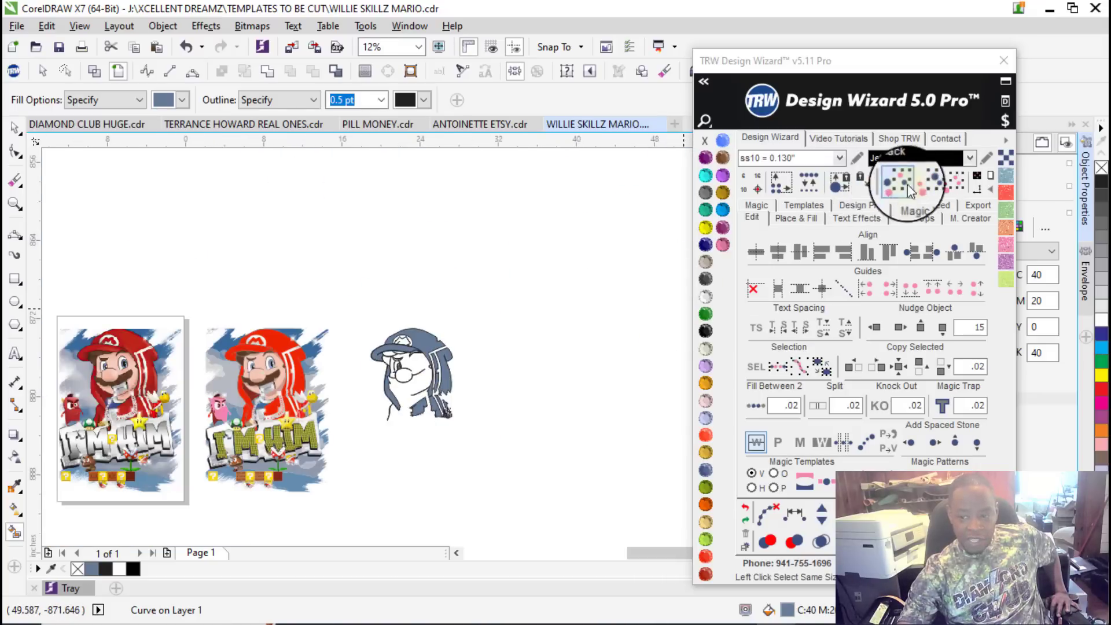
Step: Select all the new blue-grey shapes, combine them into one curve and nudge it 15 inches right of the black copy
{"action": "left_click", "coordinate": [928, 185]}
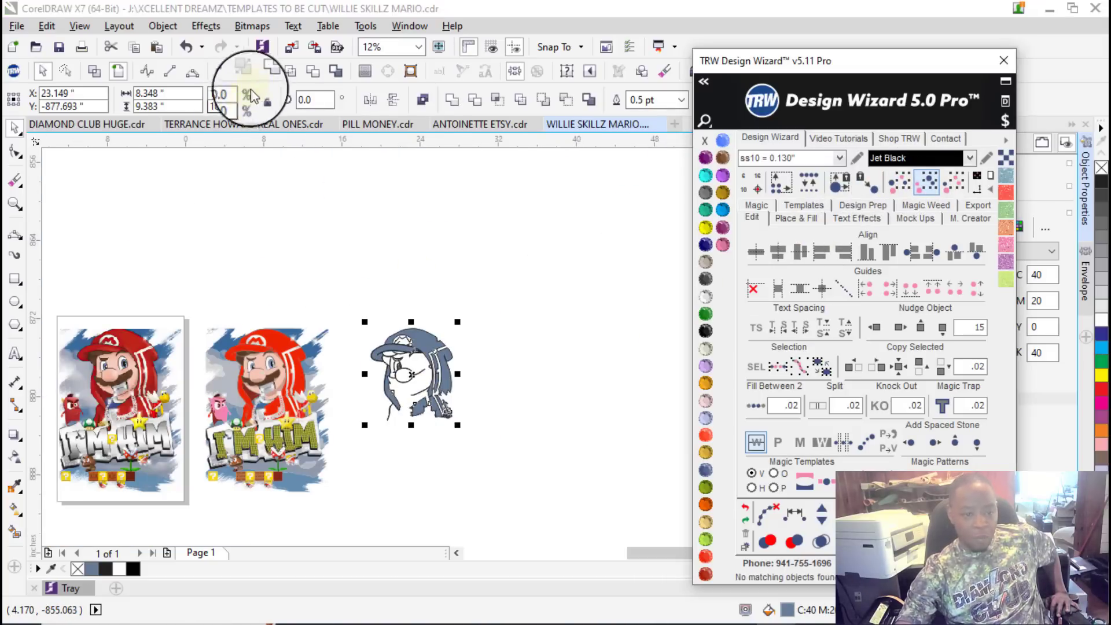
{"action": "left_click", "coordinate": [268, 73]}
{"action": "scroll", "coordinate": [421, 363], "scroll_direction": "up", "scroll_amount": 4}
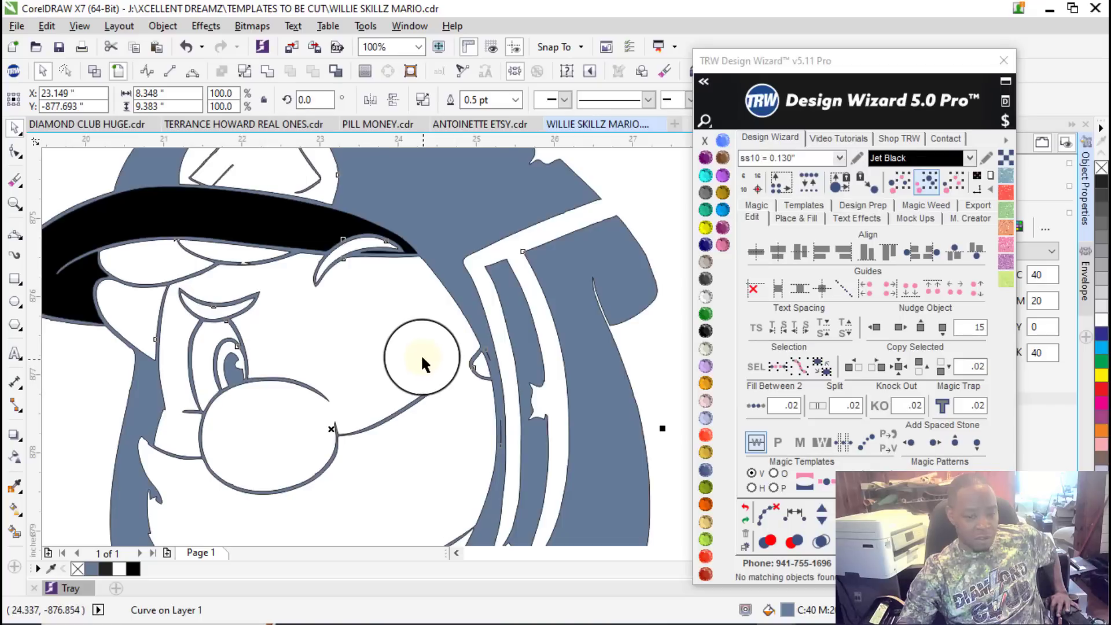
{"action": "scroll", "coordinate": [423, 356], "scroll_direction": "down", "scroll_amount": 3}
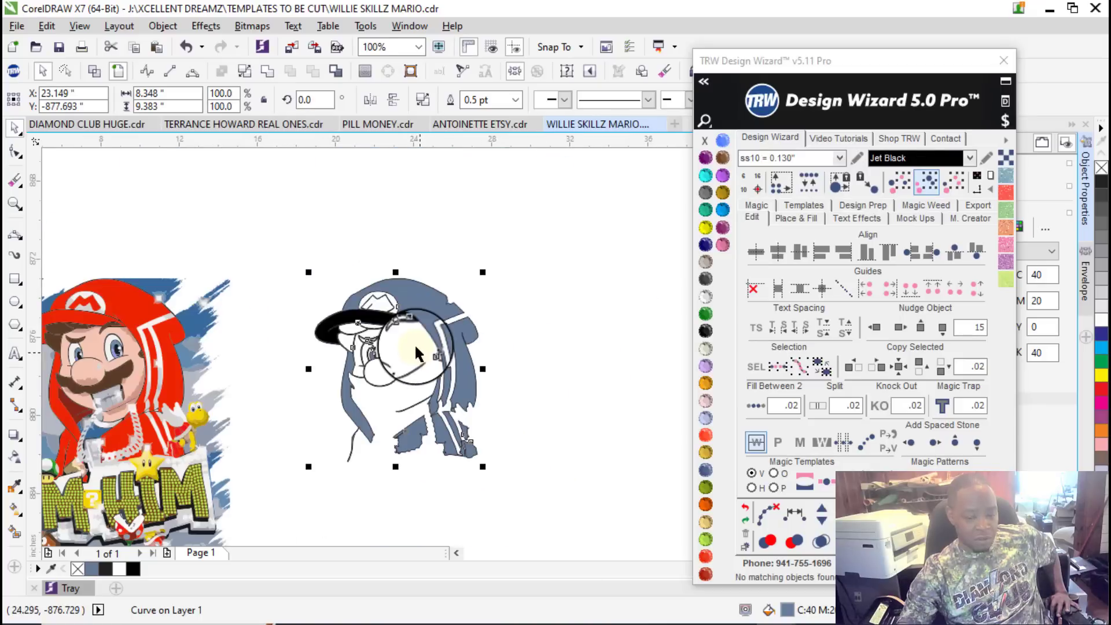
{"action": "left_click", "coordinate": [900, 329]}
{"action": "scroll", "coordinate": [398, 319], "scroll_direction": "down", "scroll_amount": 4}
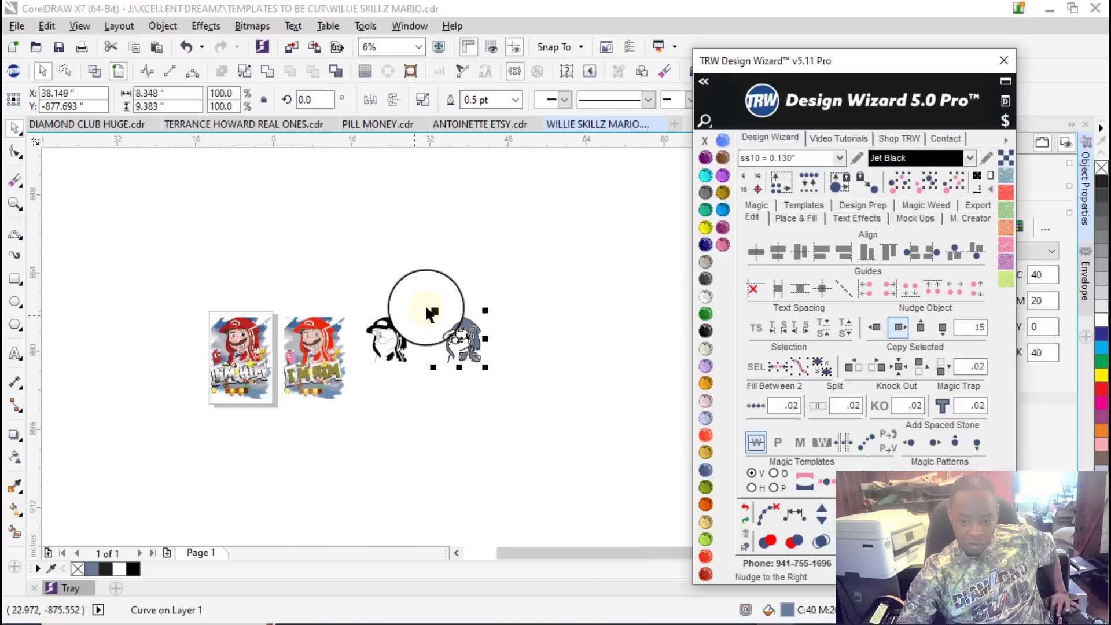
Step: Remove the outline from the separated blue-grey hoodie curve
{"action": "left_click", "coordinate": [449, 329]}
{"action": "scroll", "coordinate": [449, 330], "scroll_direction": "up", "scroll_amount": 4}
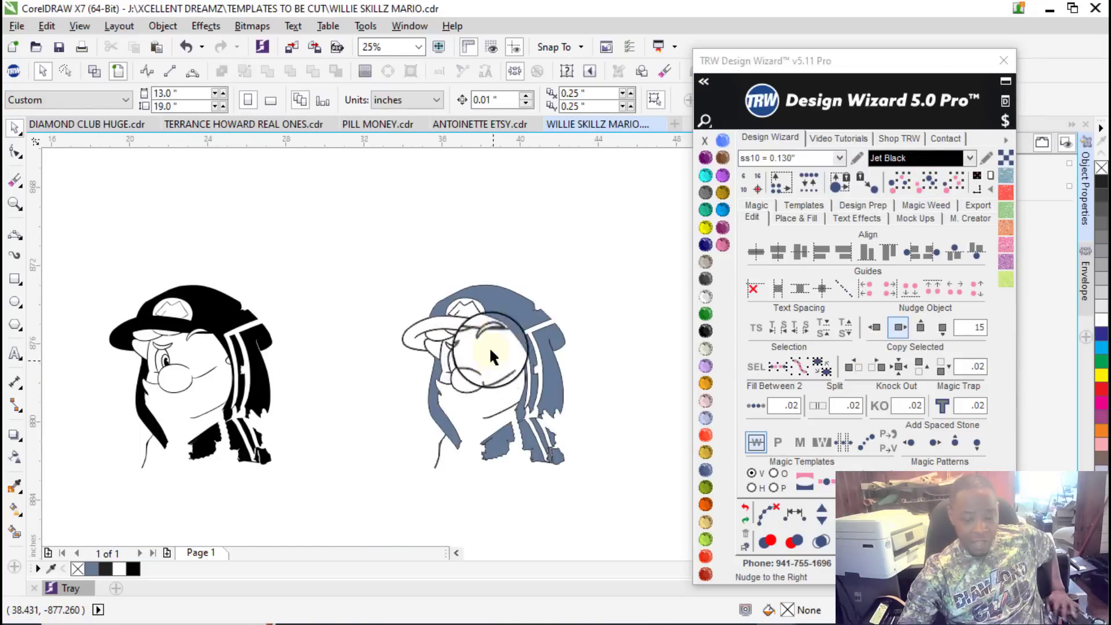
{"action": "scroll", "coordinate": [494, 297], "scroll_direction": "up", "scroll_amount": 10}
{"action": "scroll", "coordinate": [466, 312], "scroll_direction": "down", "scroll_amount": 6}
{"action": "left_click", "coordinate": [550, 238]}
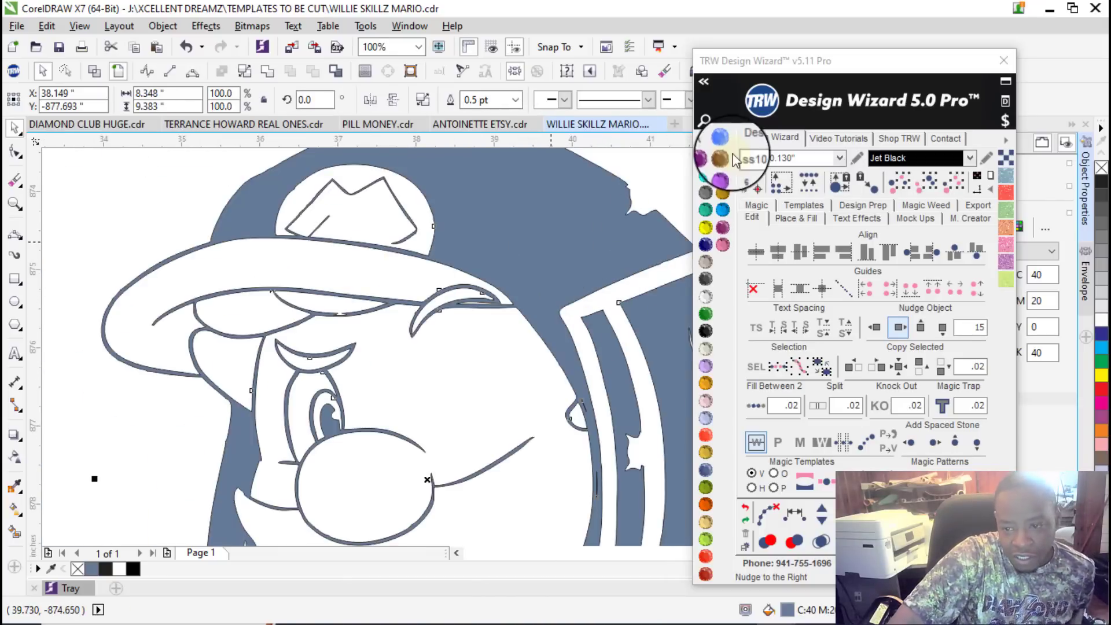
{"action": "left_click", "coordinate": [706, 142]}
{"action": "scroll", "coordinate": [461, 261], "scroll_direction": "down", "scroll_amount": 6}
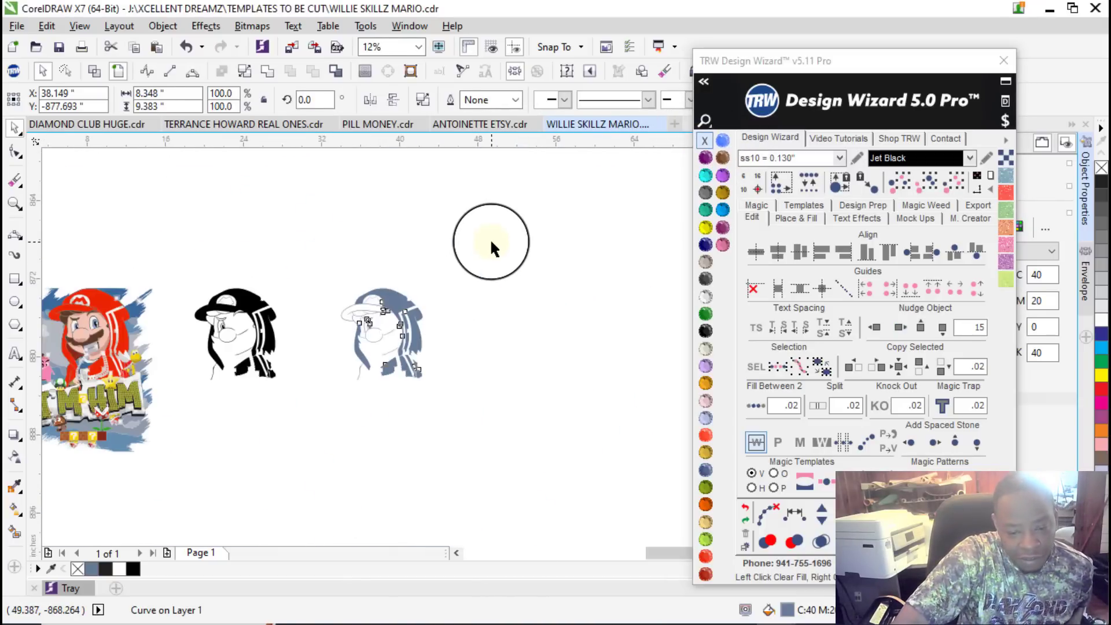
Step: Delete the Jet Black copy of the hoodie and cap
{"action": "left_click", "coordinate": [184, 285]}
{"action": "left_click_drag", "start_coordinate": [311, 469], "coordinate": [312, 467]}
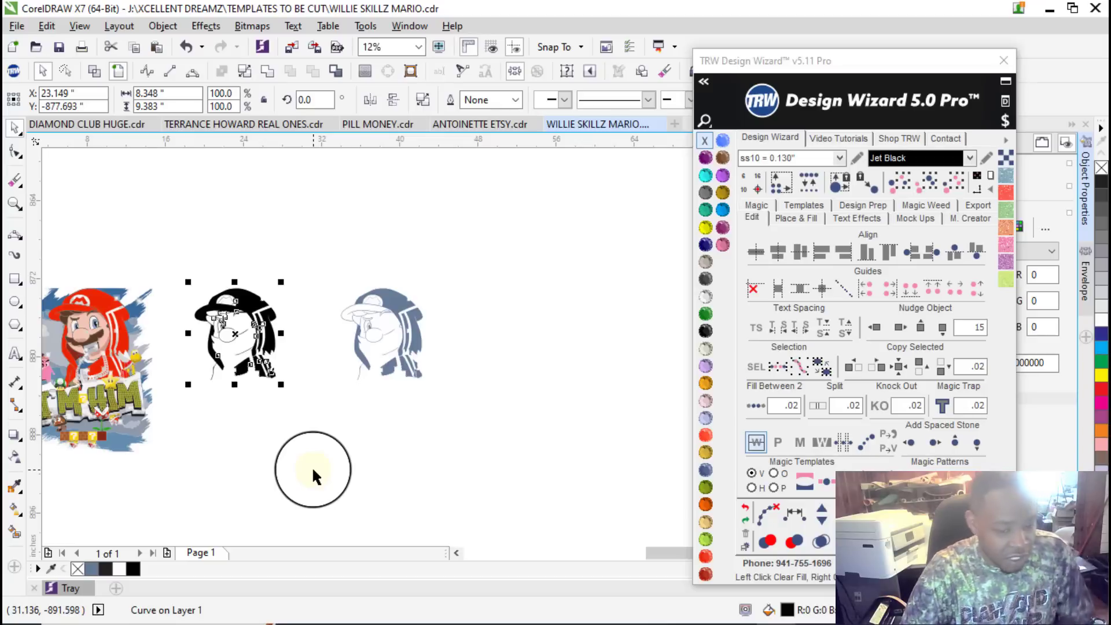
{"action": "key", "text": "Delete"}
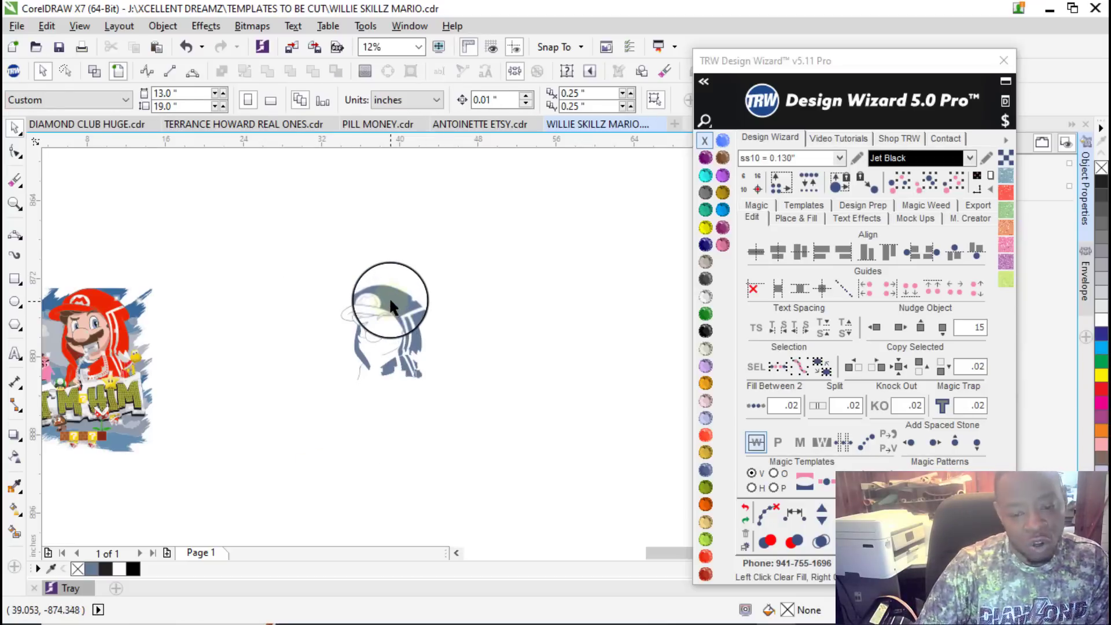
Step: Nudge the blue-grey hoodie curve left in two 15-inch moves so it sits back over the traced Mario
{"action": "left_click", "coordinate": [387, 304]}
{"action": "left_click", "coordinate": [954, 373]}
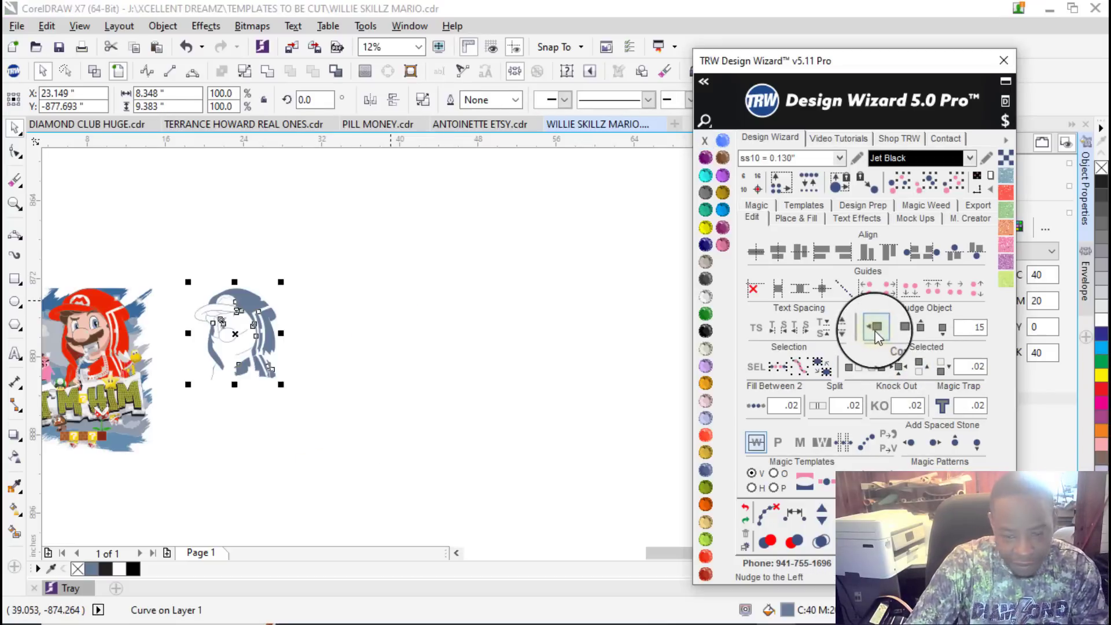
{"action": "scroll", "coordinate": [166, 342], "scroll_direction": "up", "scroll_amount": 4}
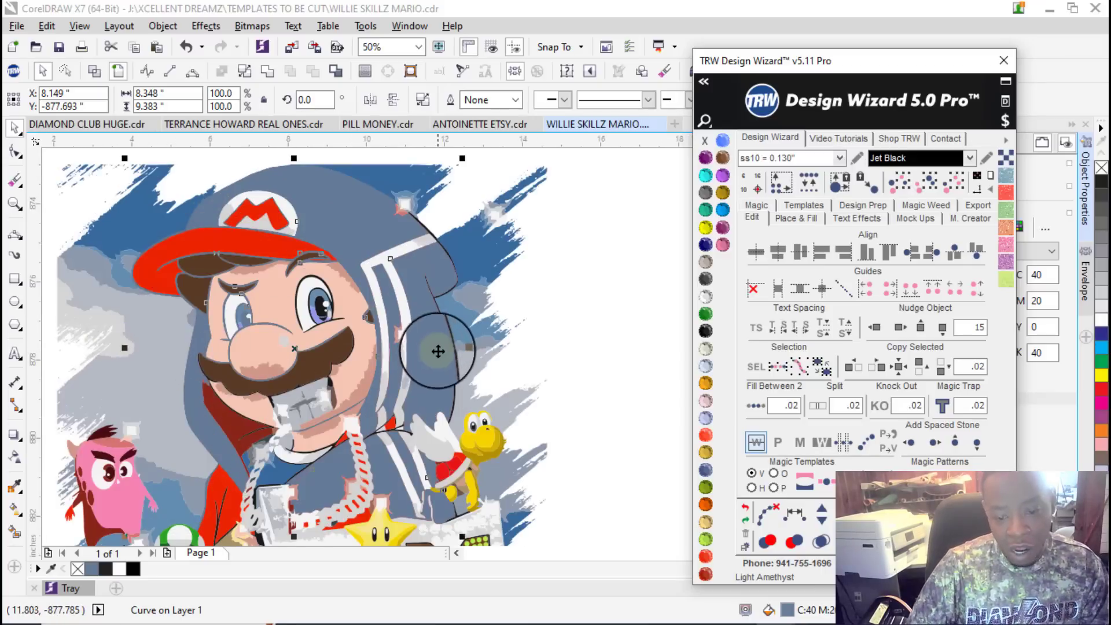
Step: Hatch Fill the inside of the hoodie curve with ss10 stones at 0.02 spacing and 0° angle, and recolour the stones Ruby Maroon
{"action": "left_click", "coordinate": [826, 221]}
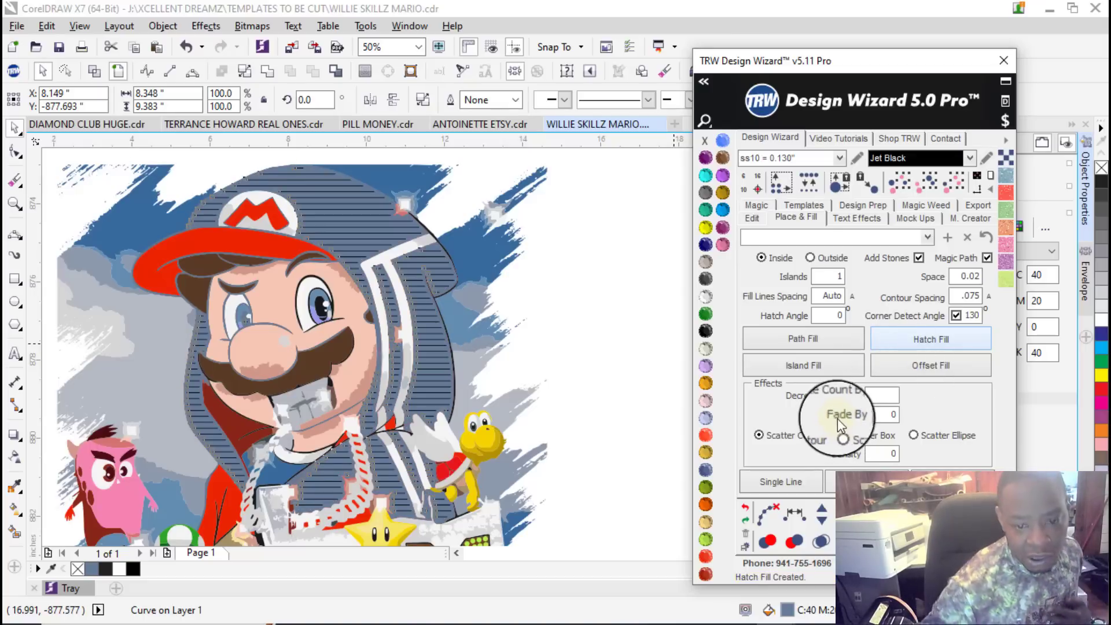
{"action": "left_click", "coordinate": [767, 517]}
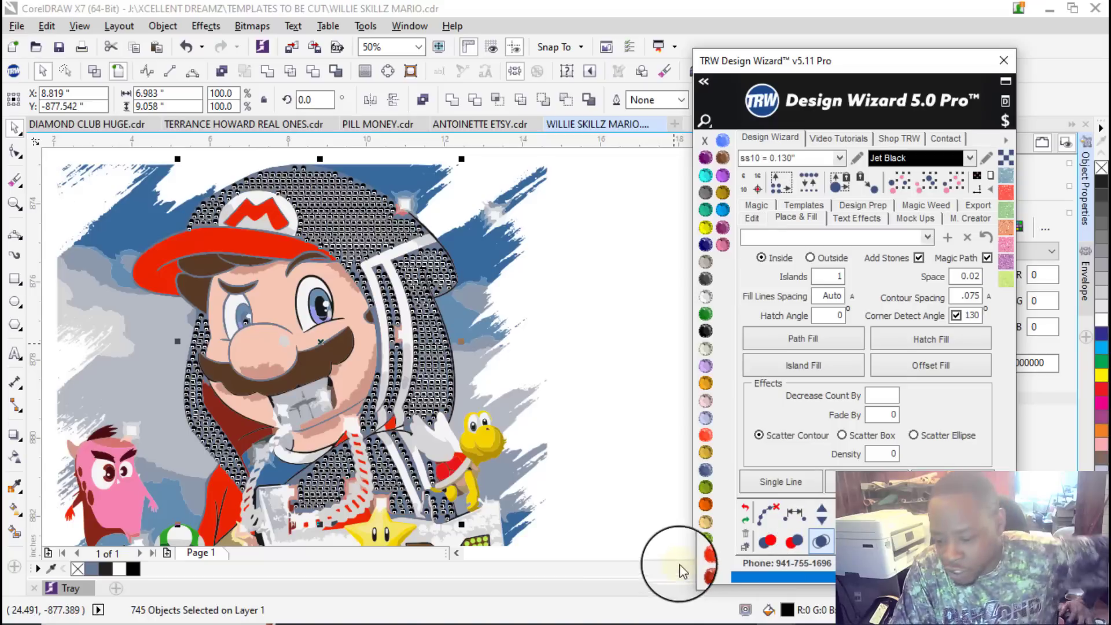
{"action": "left_click", "coordinate": [706, 575]}
{"action": "left_click", "coordinate": [568, 320]}
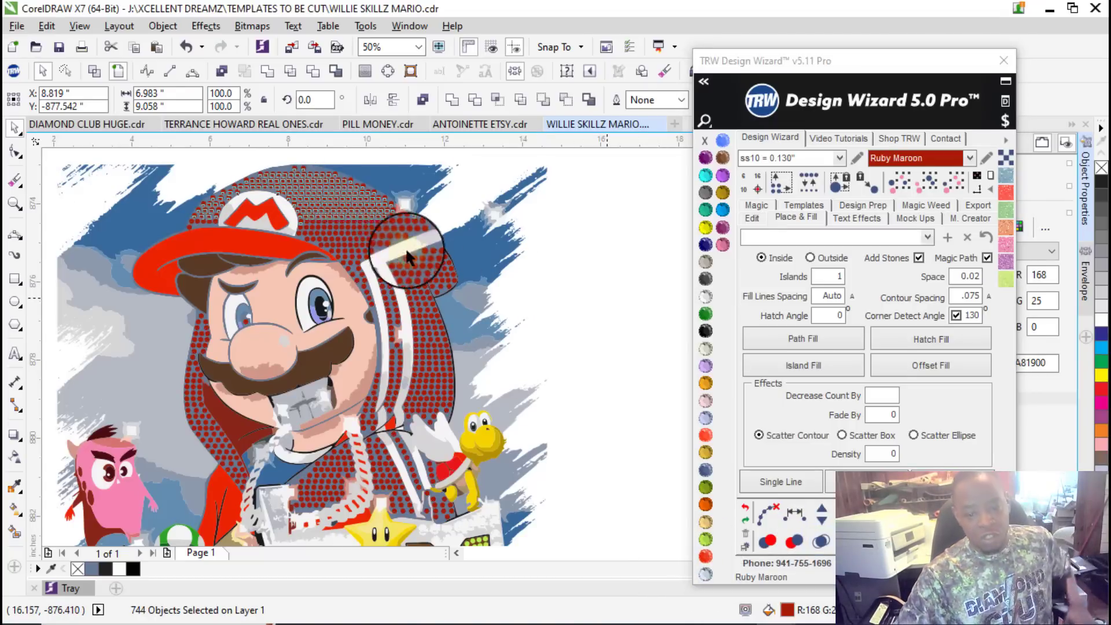
Step: Delete the blue-grey backing curve from beneath the Ruby Maroon stones
{"action": "scroll", "coordinate": [469, 243], "scroll_direction": "up", "scroll_amount": 5}
{"action": "left_click", "coordinate": [461, 226]}
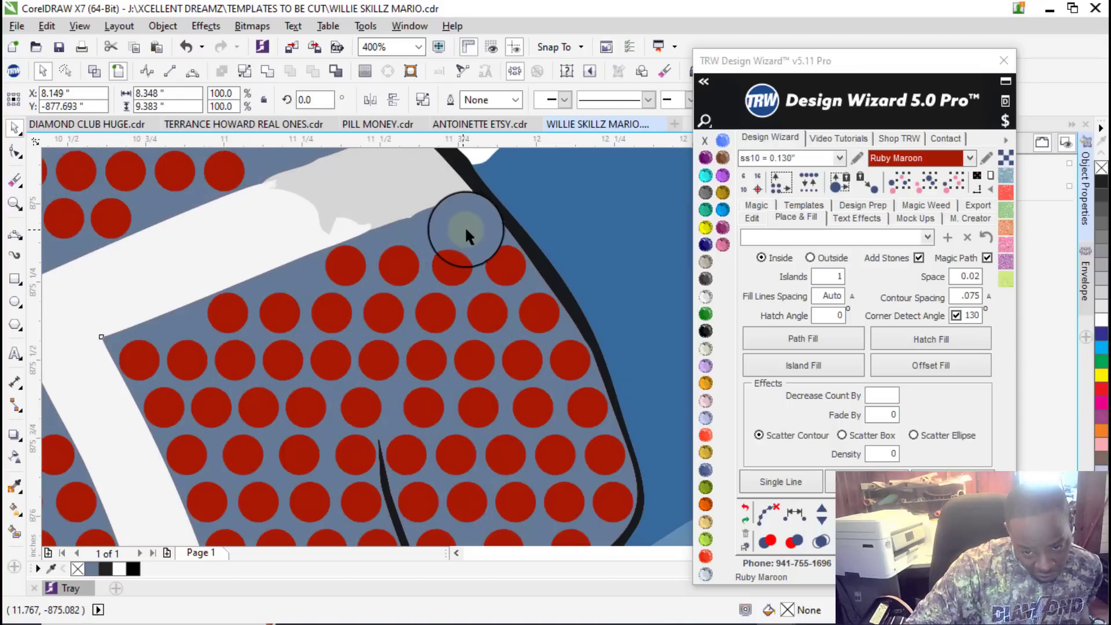
{"action": "scroll", "coordinate": [405, 287], "scroll_direction": "down", "scroll_amount": 6}
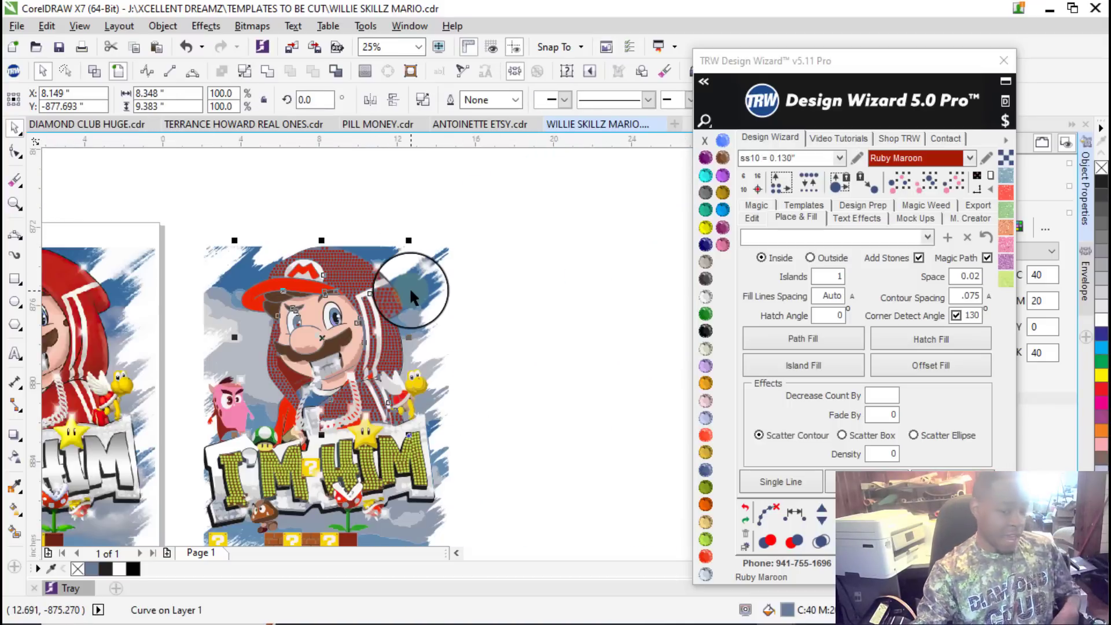
{"action": "key", "text": "Escape"}
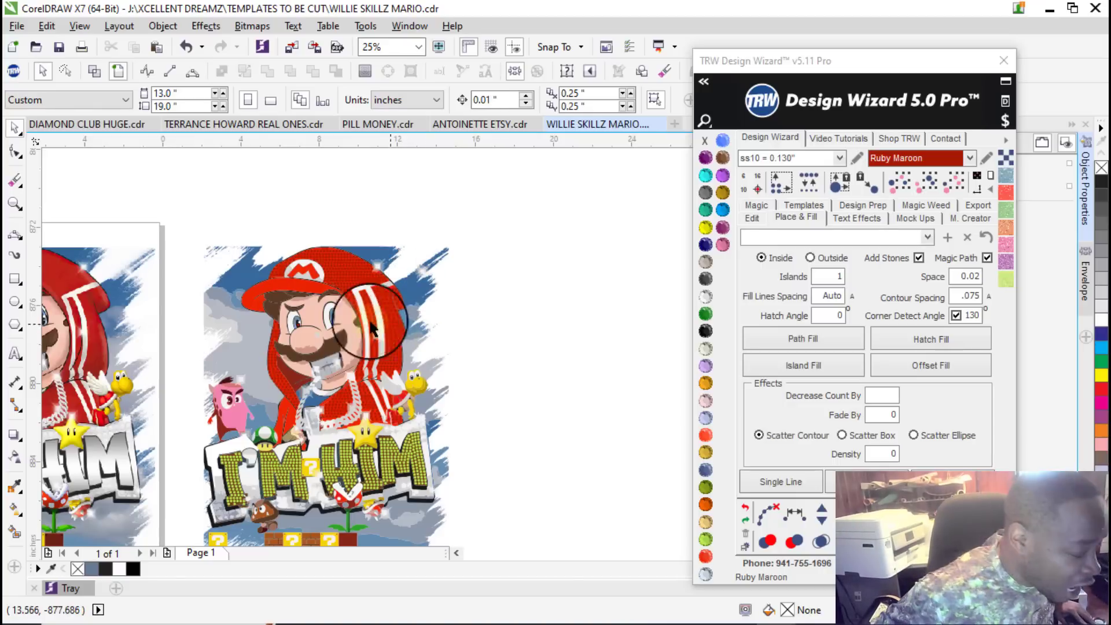
Step: Compare the stone-filled Mario template with the original artwork, examining the cap, hoodie and I'M HIM lettering up close and as a whole
{"action": "scroll", "coordinate": [421, 363], "scroll_direction": "down", "scroll_amount": 2}
{"action": "scroll", "coordinate": [387, 370], "scroll_direction": "up", "scroll_amount": 3}
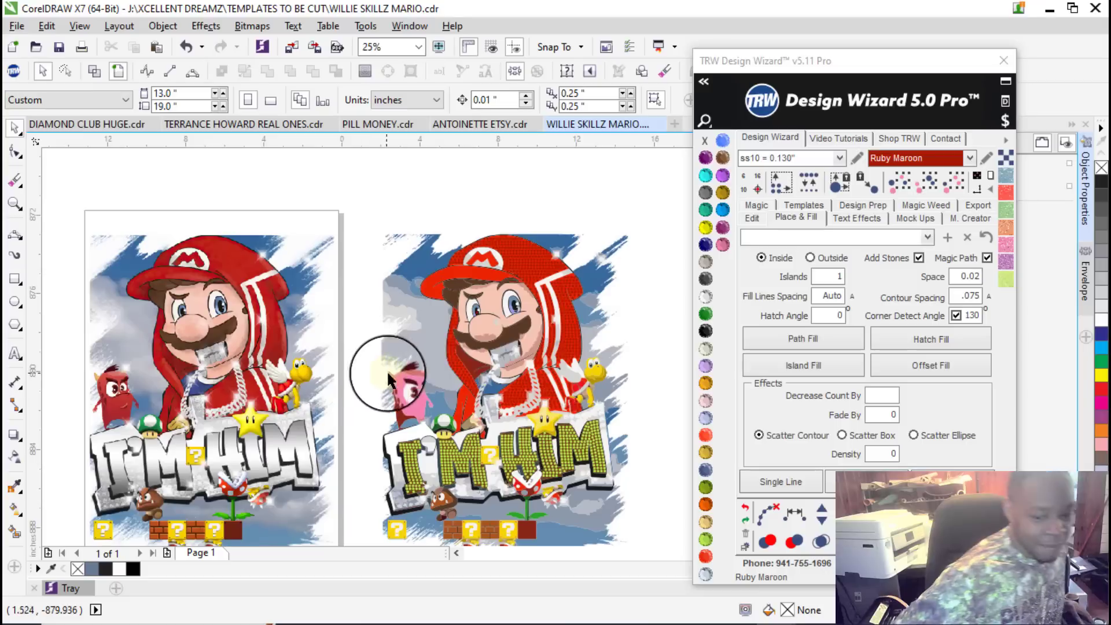
{"action": "scroll", "coordinate": [501, 256], "scroll_direction": "up", "scroll_amount": 3}
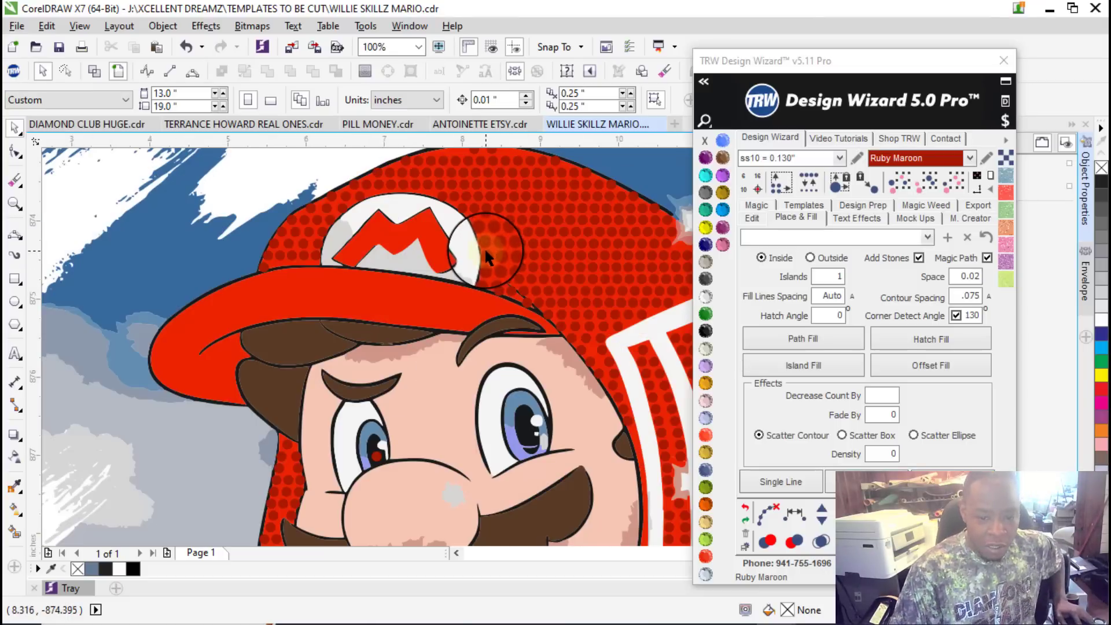
{"action": "scroll", "coordinate": [515, 255], "scroll_direction": "down", "scroll_amount": 2}
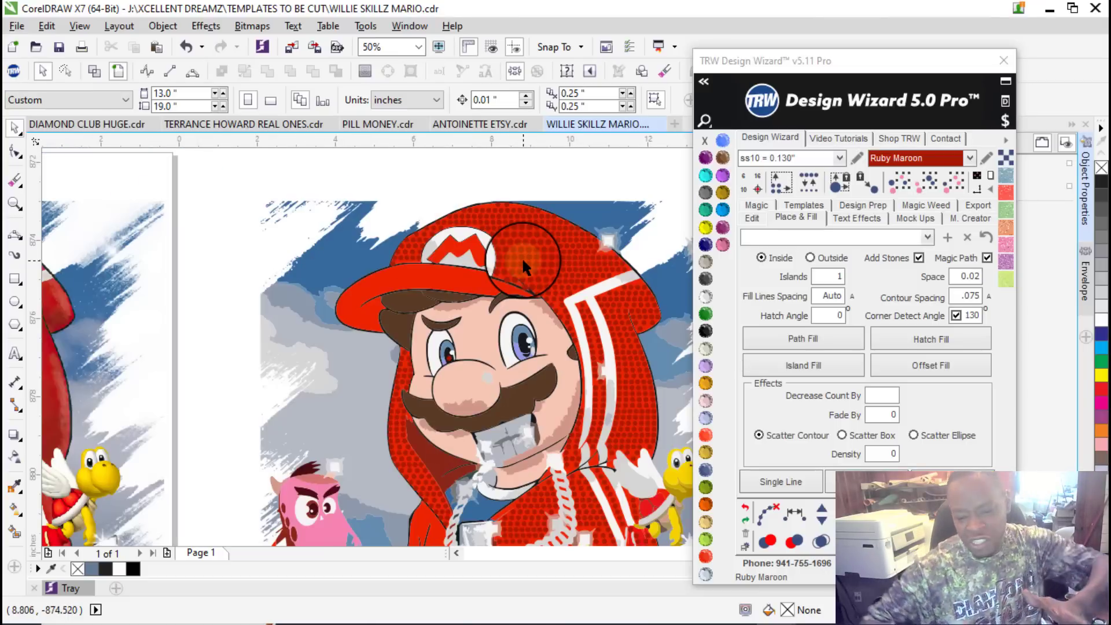
{"action": "scroll", "coordinate": [512, 280], "scroll_direction": "down", "scroll_amount": 3}
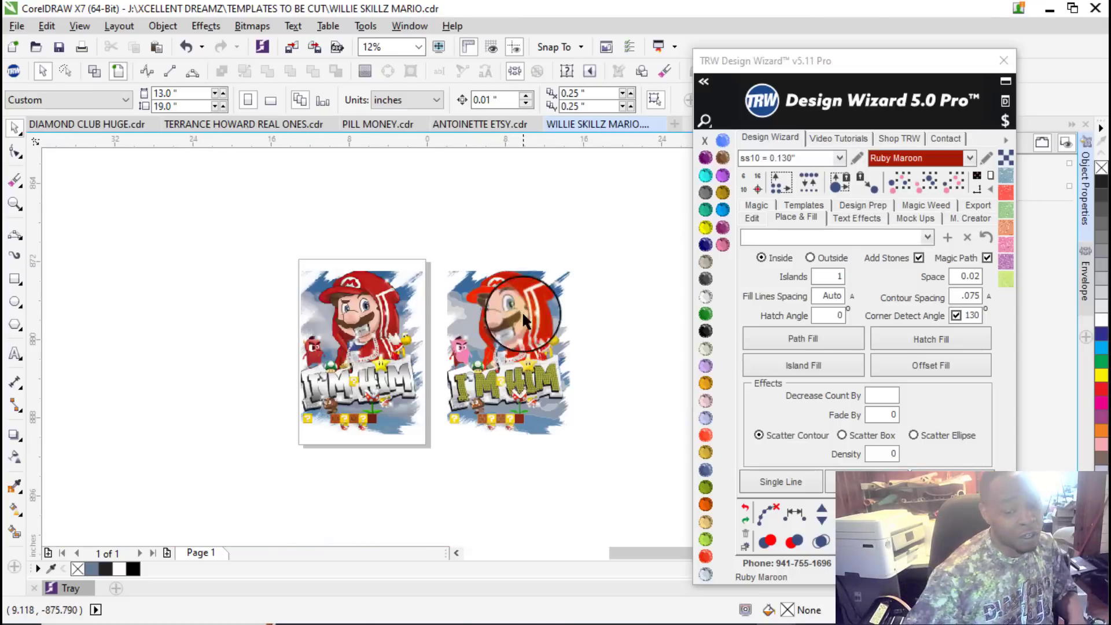
{"action": "scroll", "coordinate": [509, 349], "scroll_direction": "up", "scroll_amount": 2}
{"action": "scroll", "coordinate": [485, 366], "scroll_direction": "up", "scroll_amount": 1}
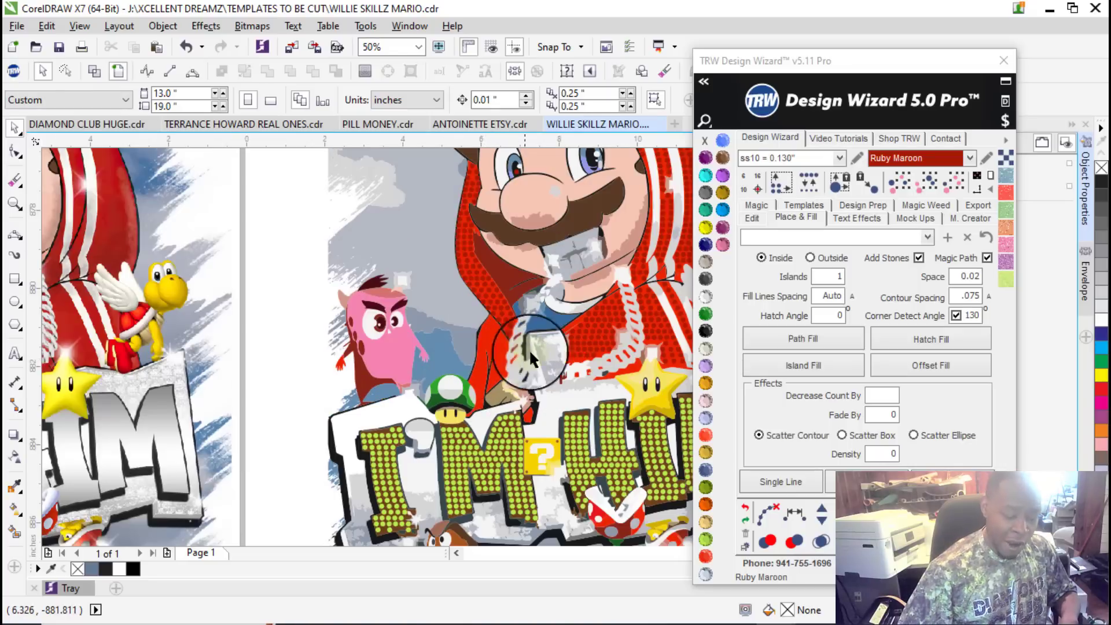
{"action": "scroll", "coordinate": [485, 366], "scroll_direction": "down", "scroll_amount": 1}
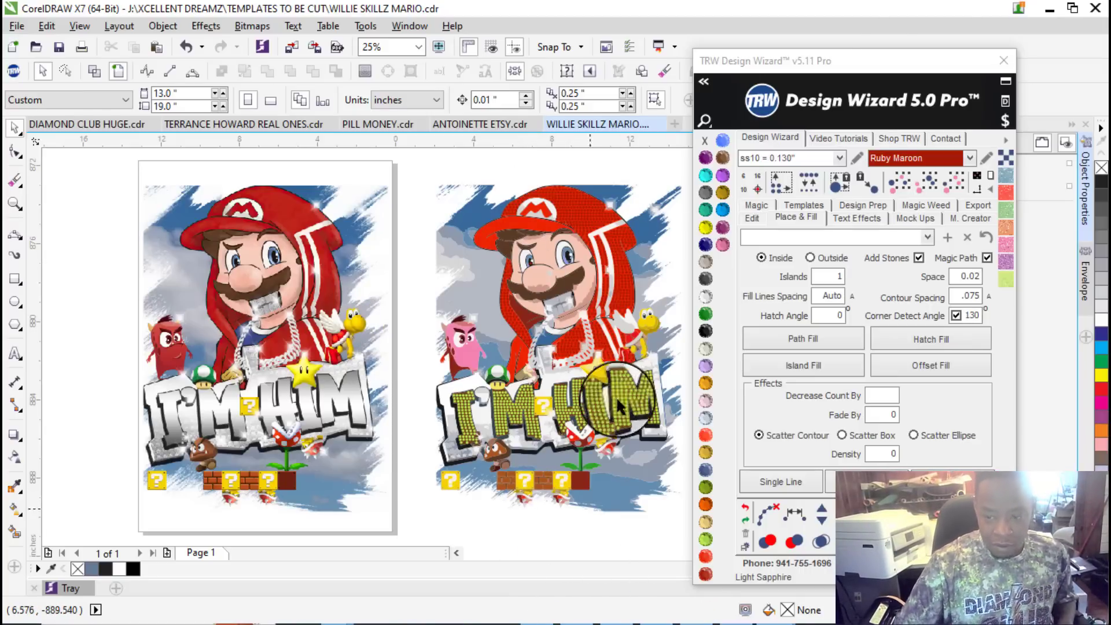
Step: Minimize the CorelDRAW window to get to the Windows desktop
{"action": "left_click", "coordinate": [1049, 8]}
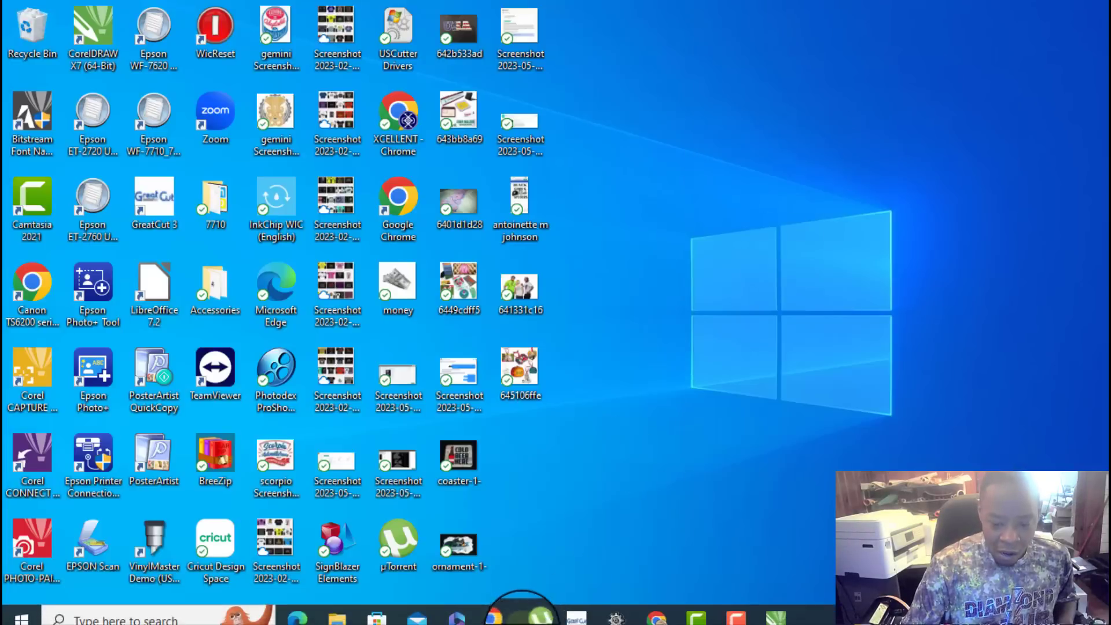